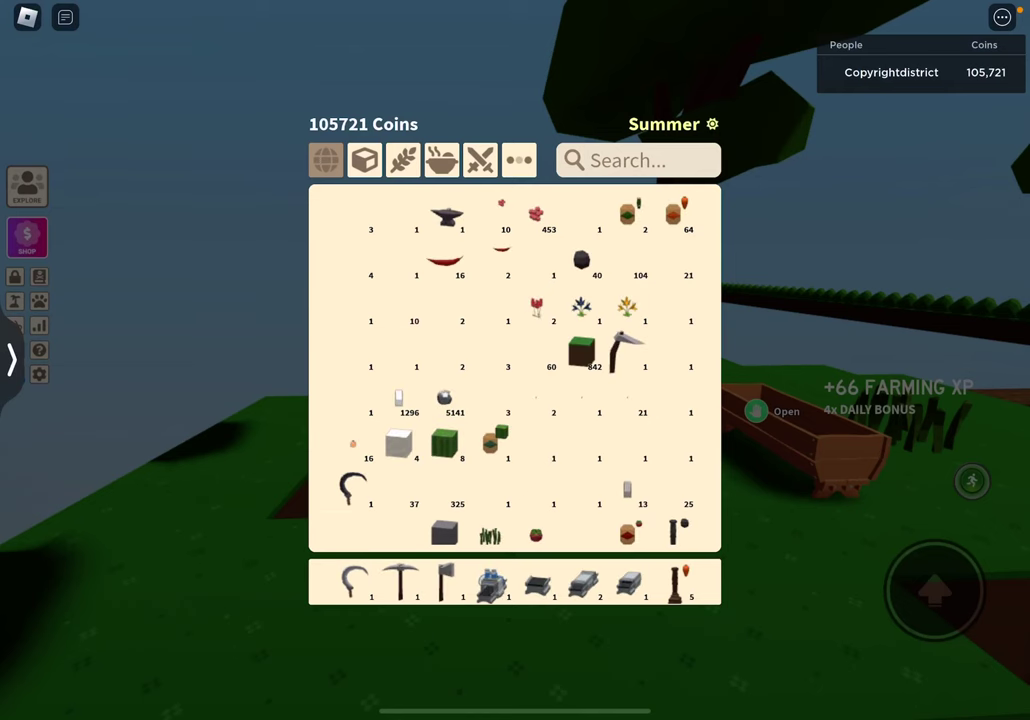
scroll(515, 370, "down", 3)
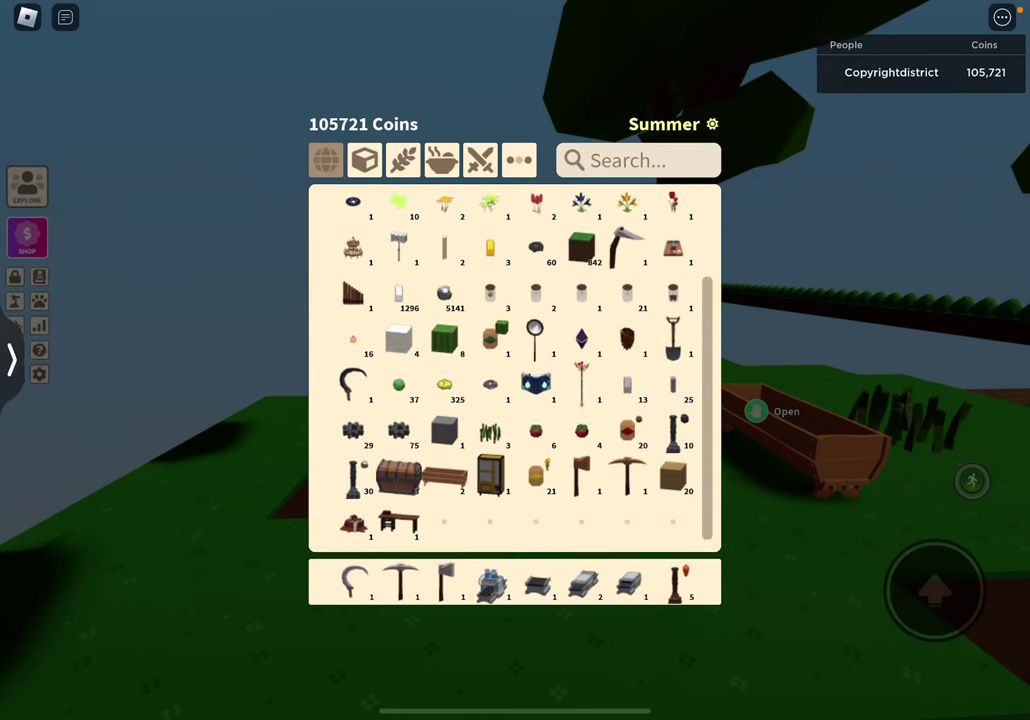
scroll(515, 370, "up", 2)
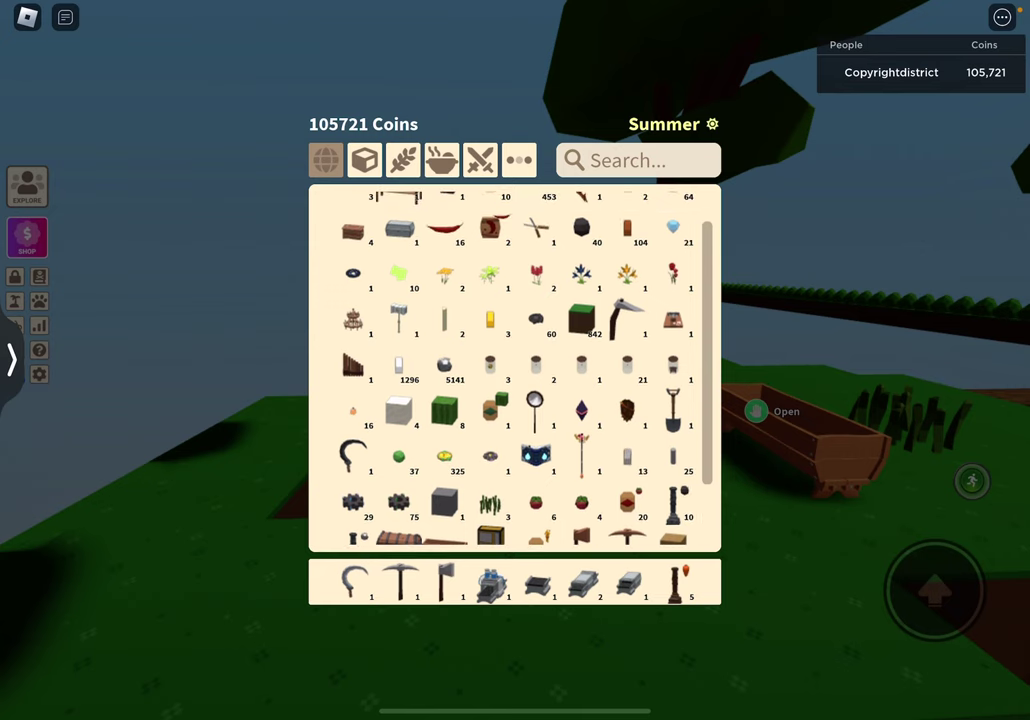
- Close the inventory and cross the wooden bridge onto the next island
key("e")
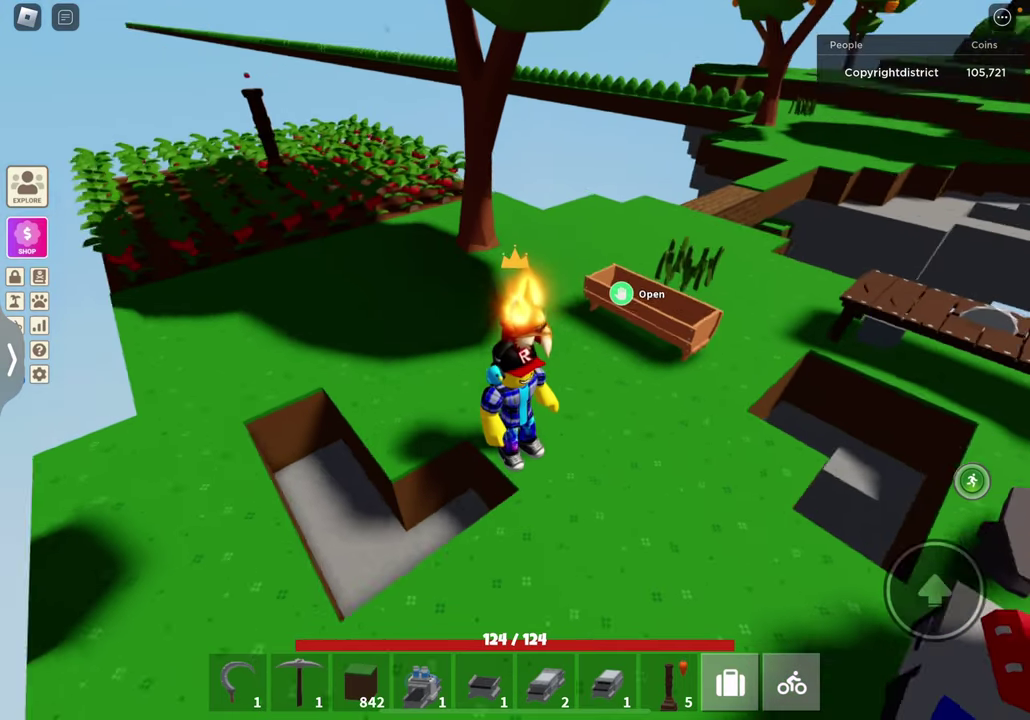
key("w")
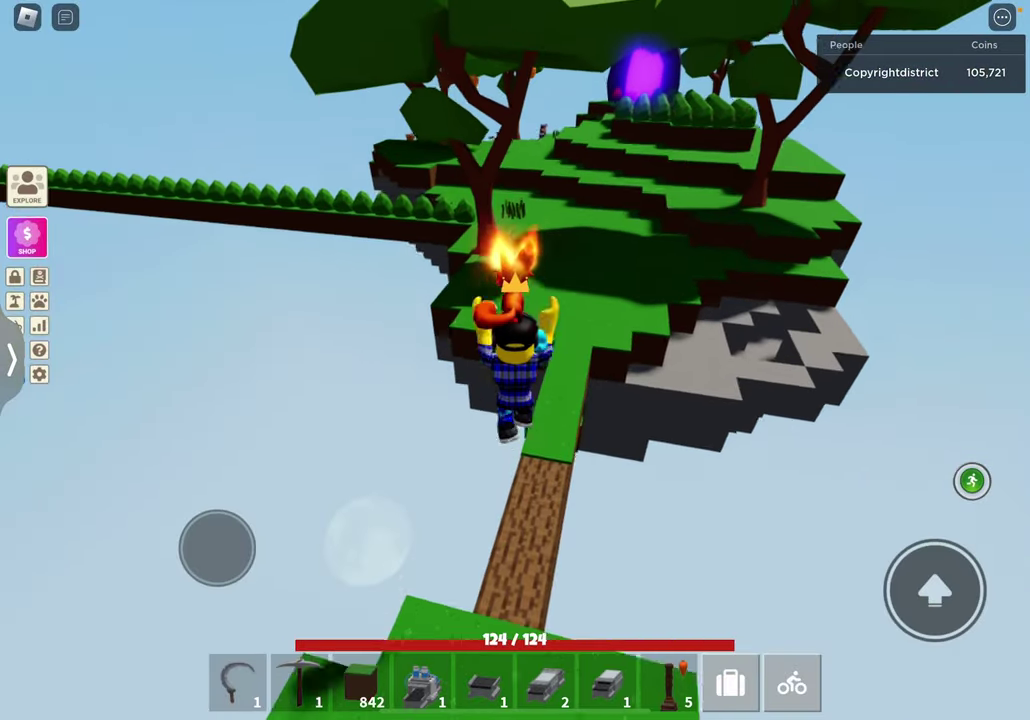
key("w")
key("4")
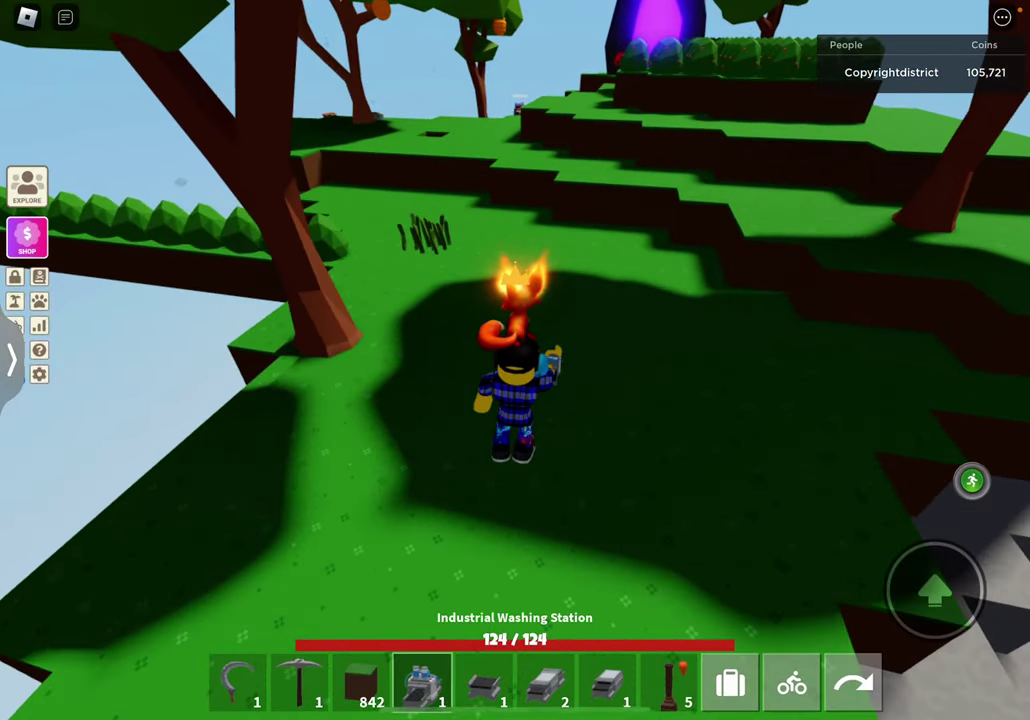
key("w")
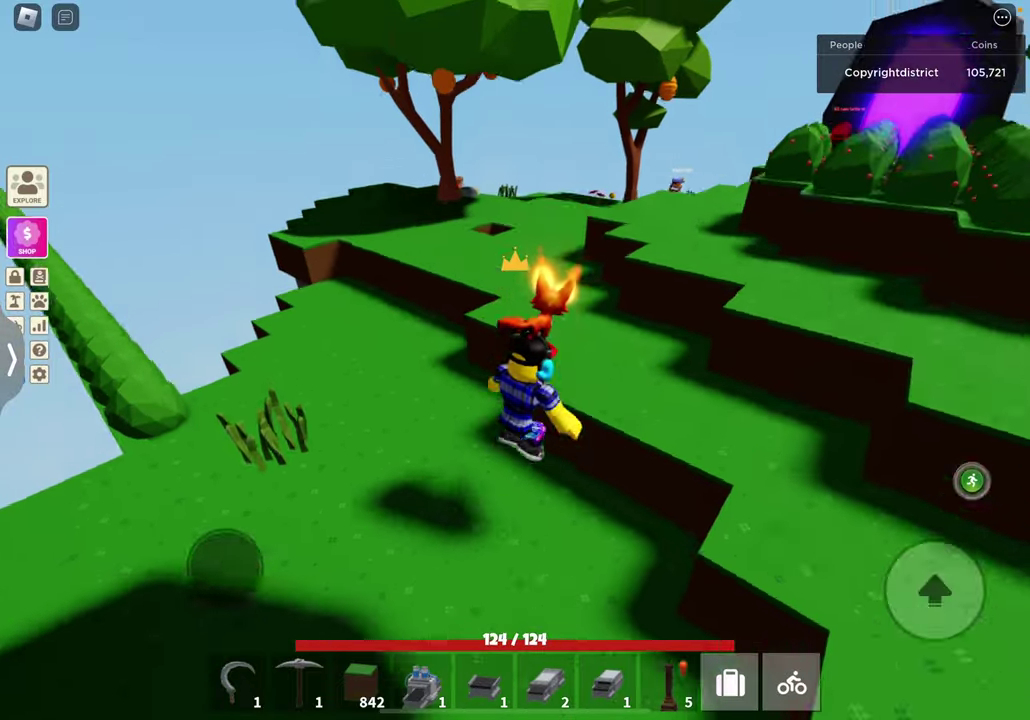
- Run across the grassy island to the pot at its far edge and place a grass block
key("w")
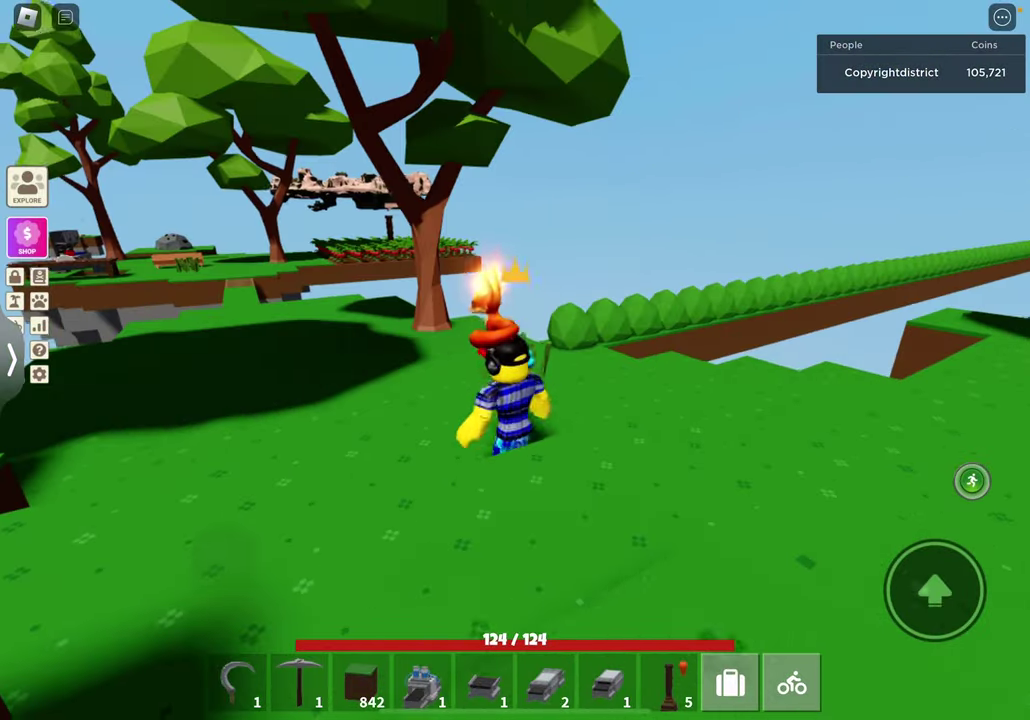
key("w")
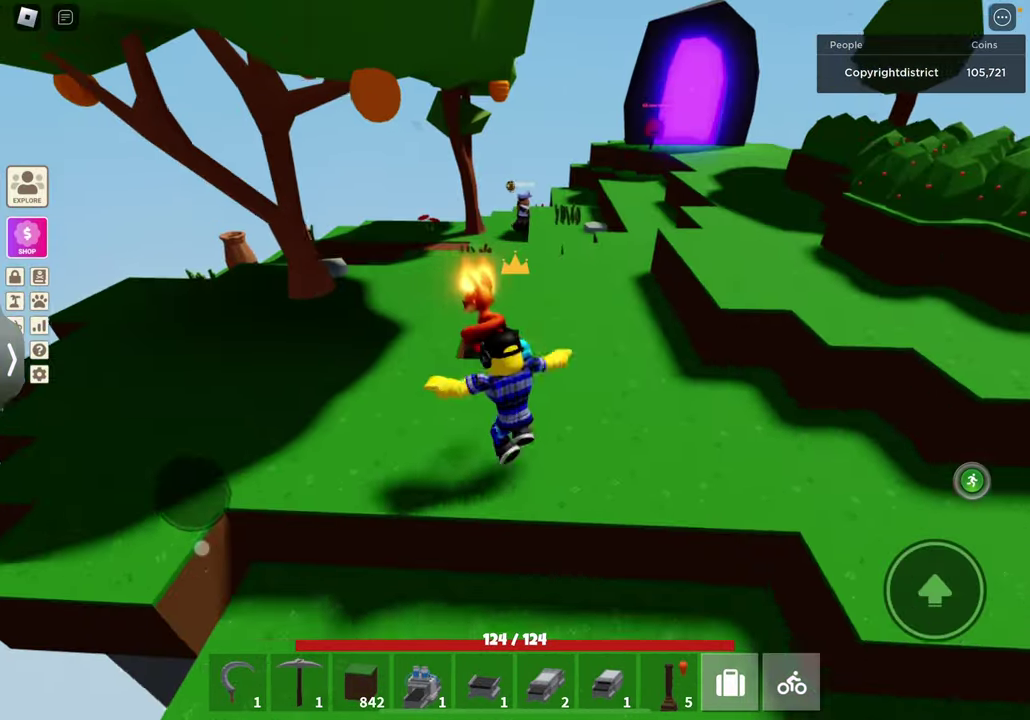
key("w")
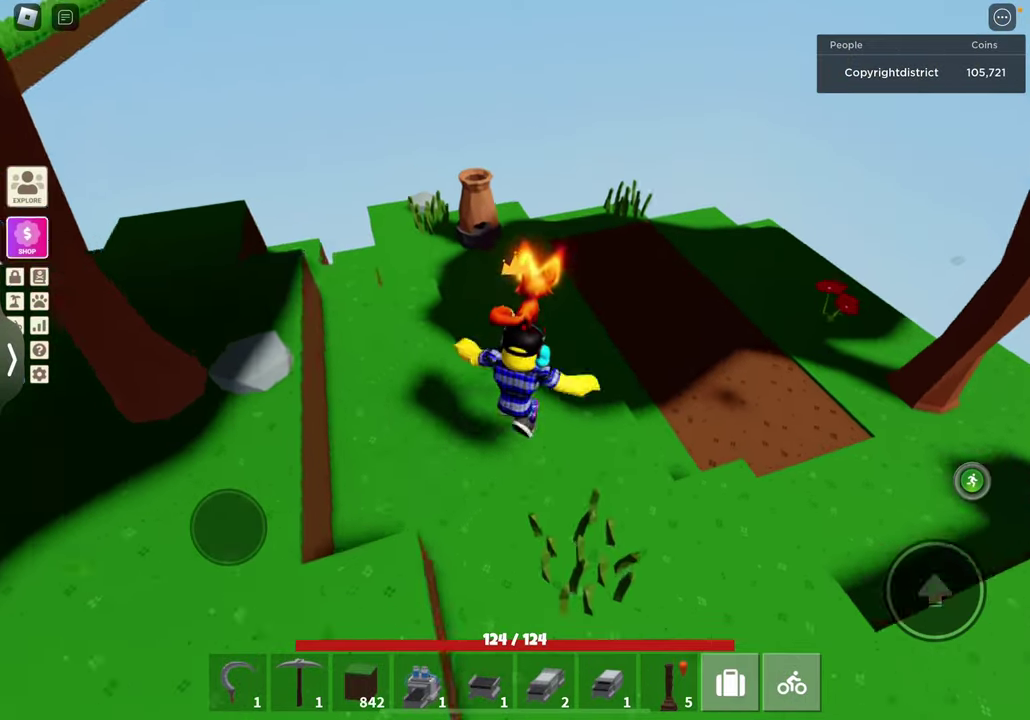
key("w")
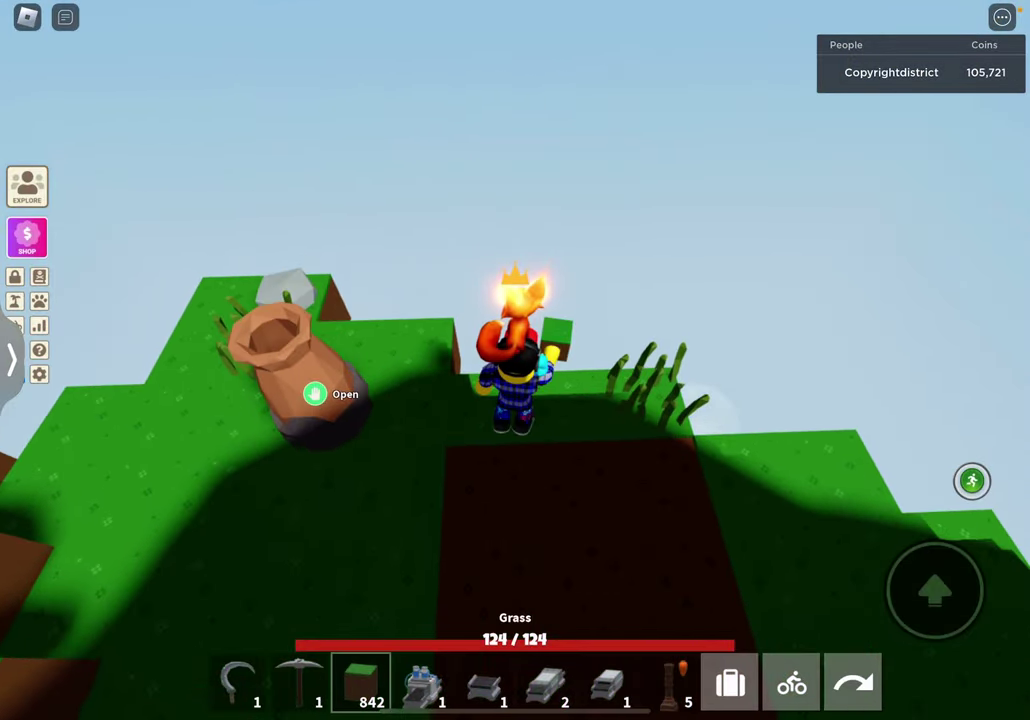
key("w")
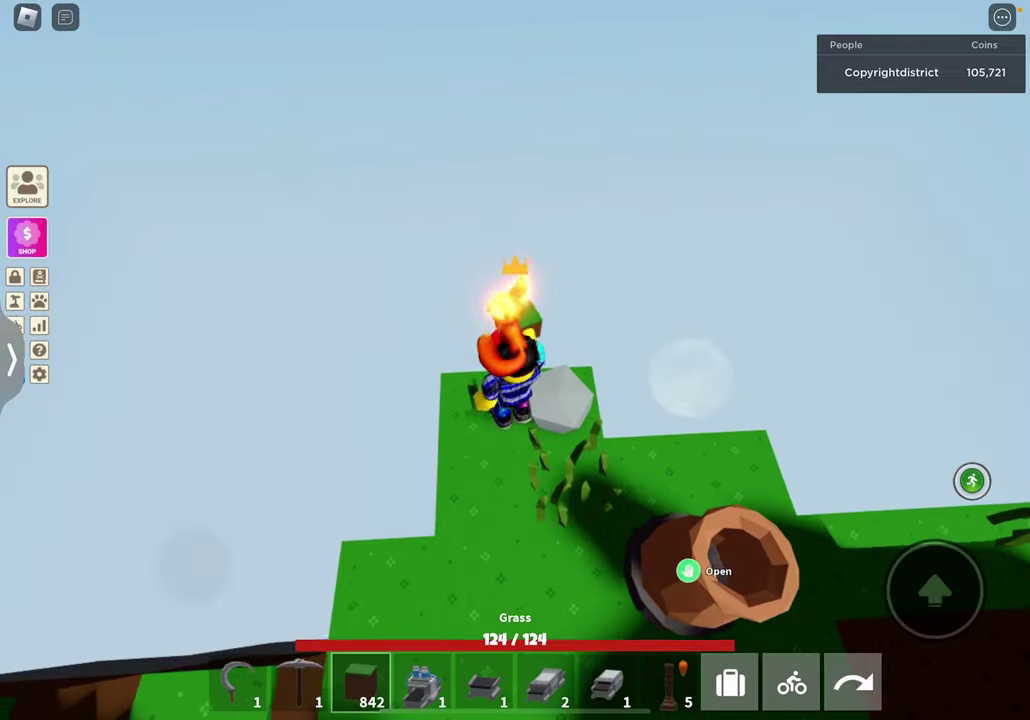
left_click(505, 380)
- Stack a grass pillar and start the grass bridge outward from the island edge
key("space")
left_click(515, 420)
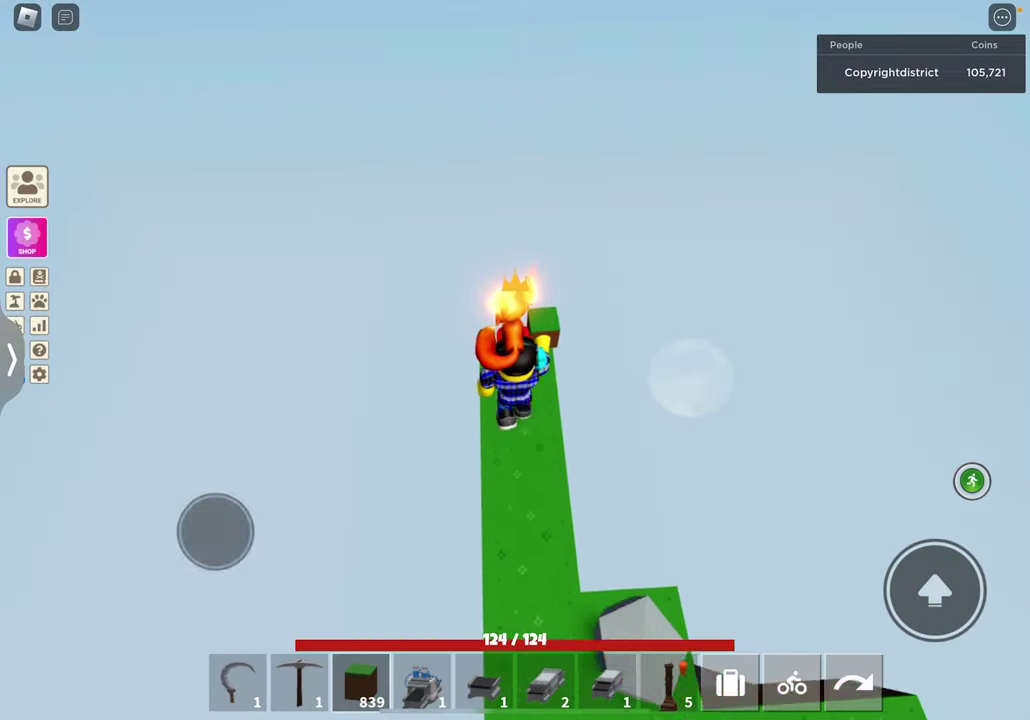
left_click(515, 420)
key("w")
left_click(515, 400)
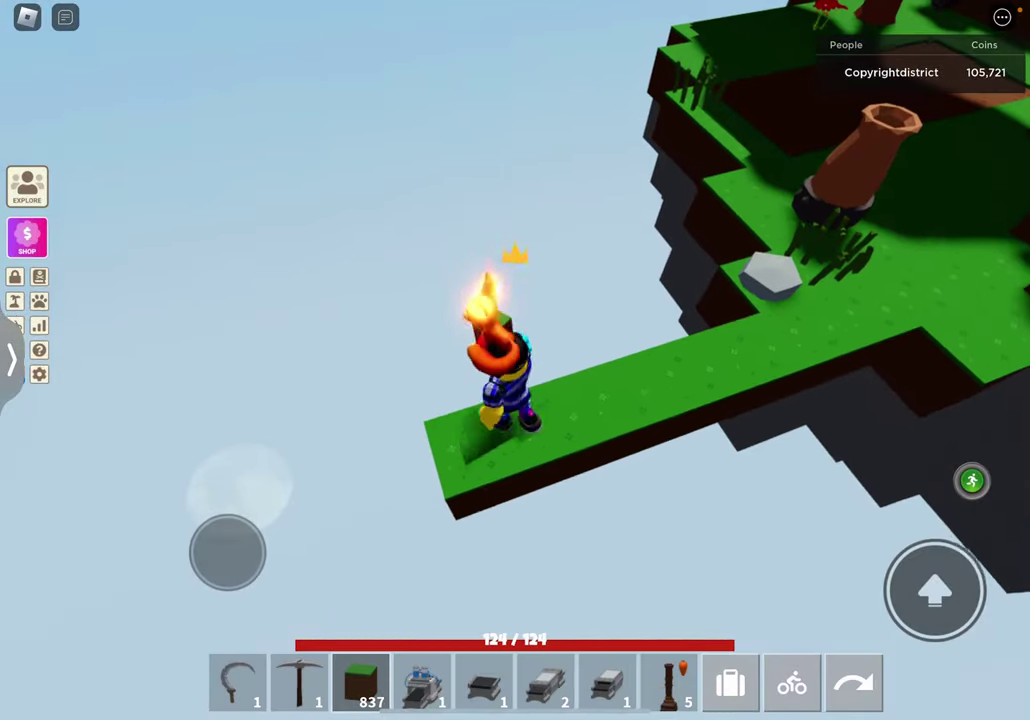
left_click(515, 400)
key("w")
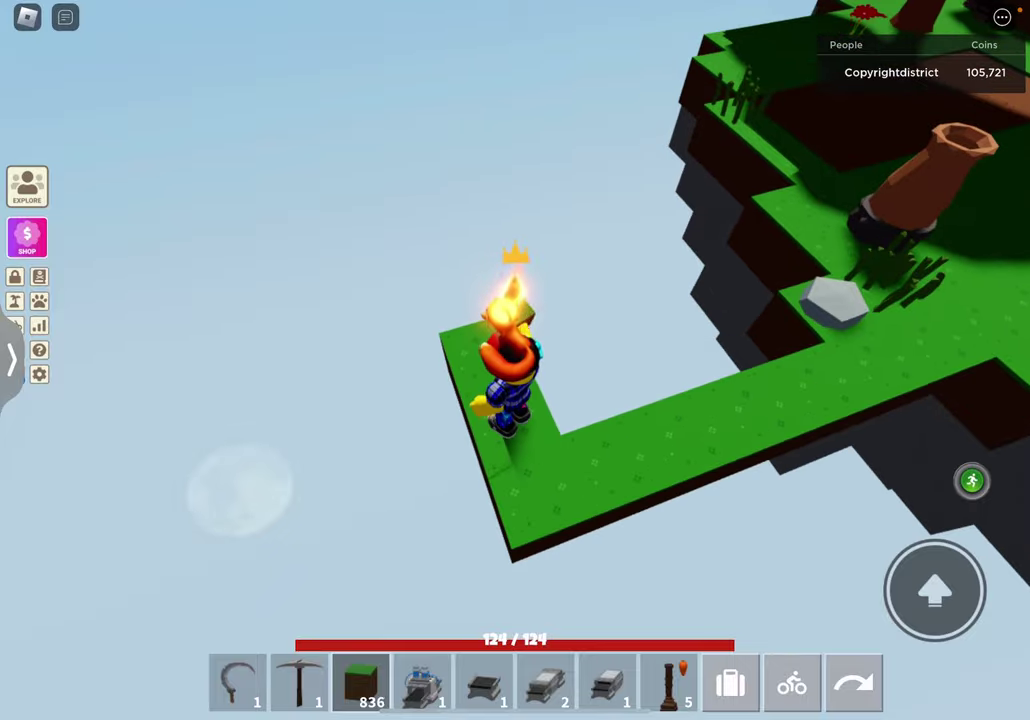
left_click(515, 400)
- Extend the bridge end and raise a small grass tower on it
left_click_drag(700, 300, 400, 350)
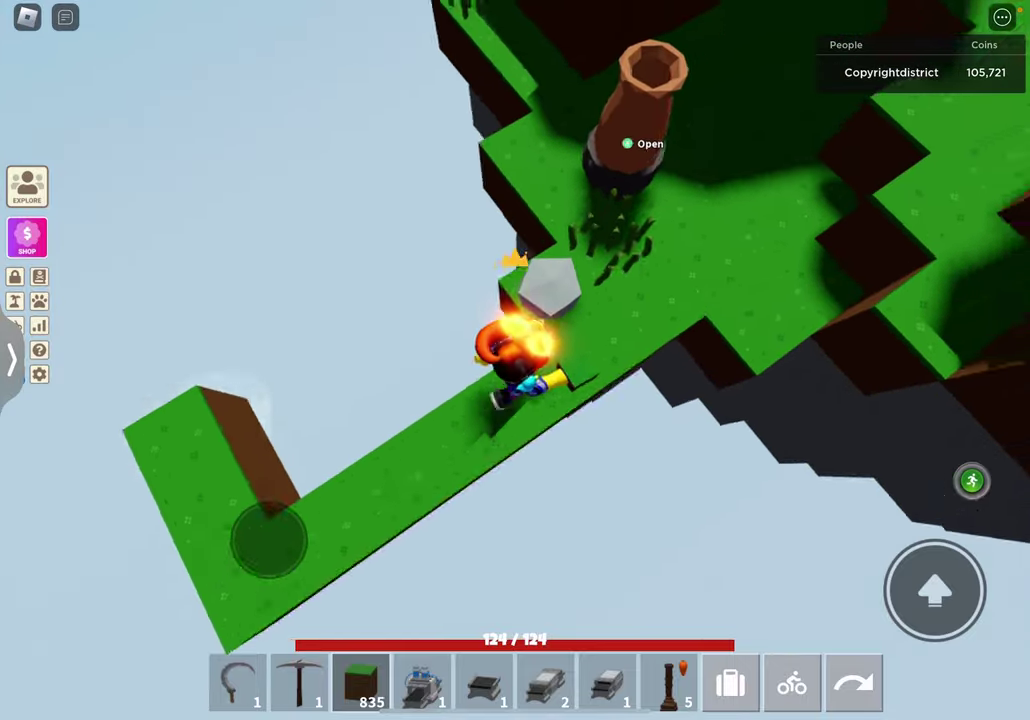
key("w")
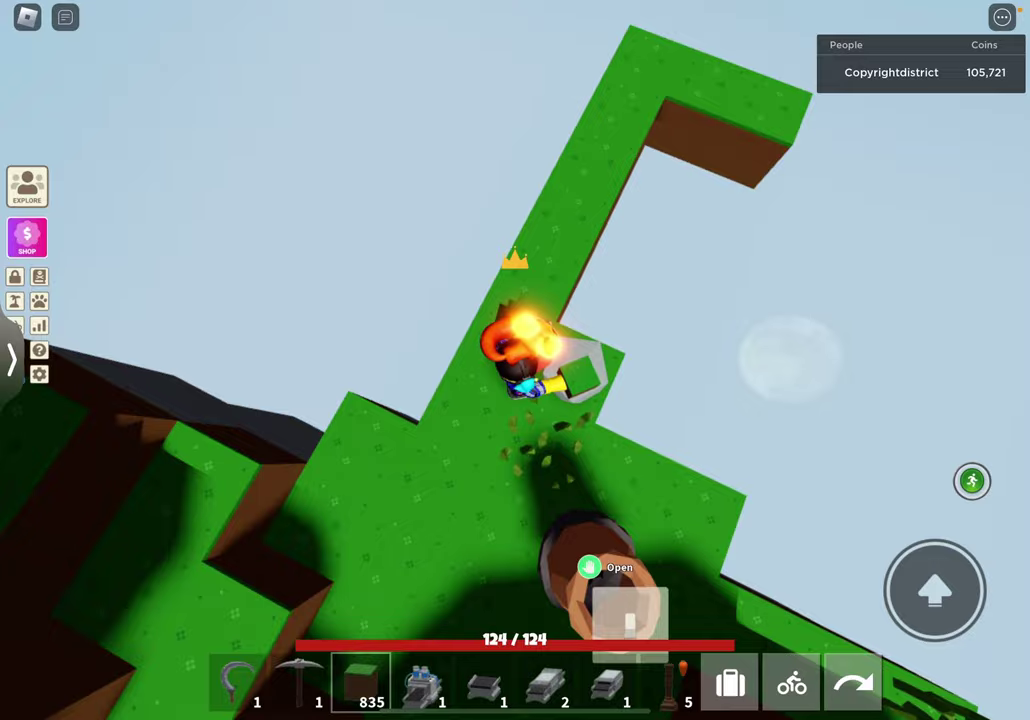
left_click_drag(650, 350, 500, 200)
key("w")
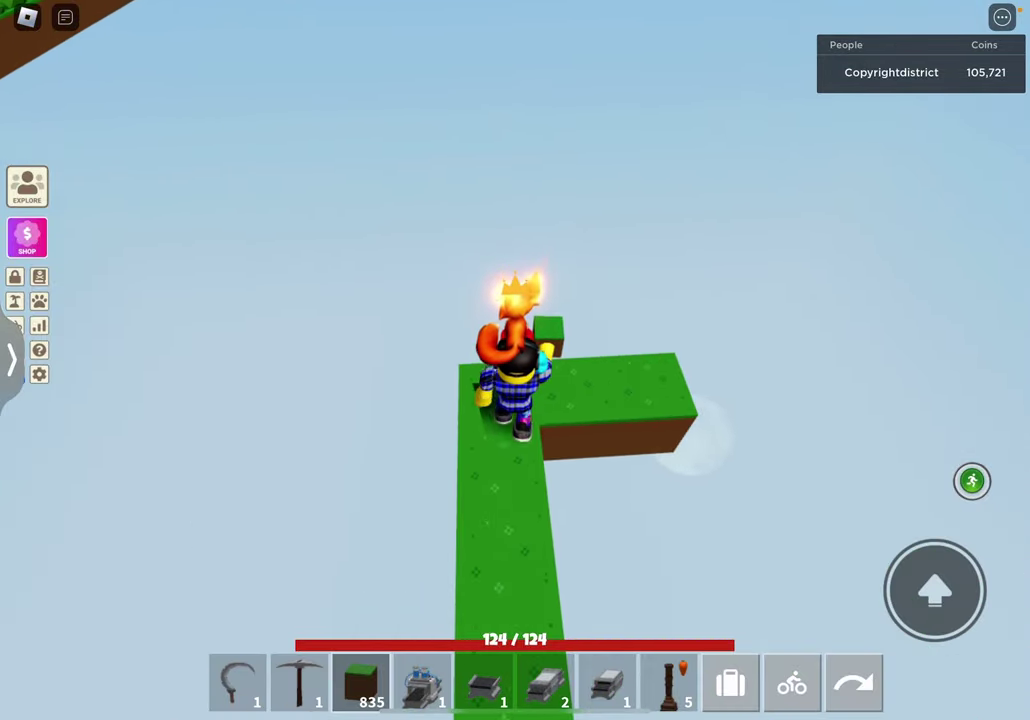
left_click(550, 330)
left_click_drag(650, 300, 500, 500)
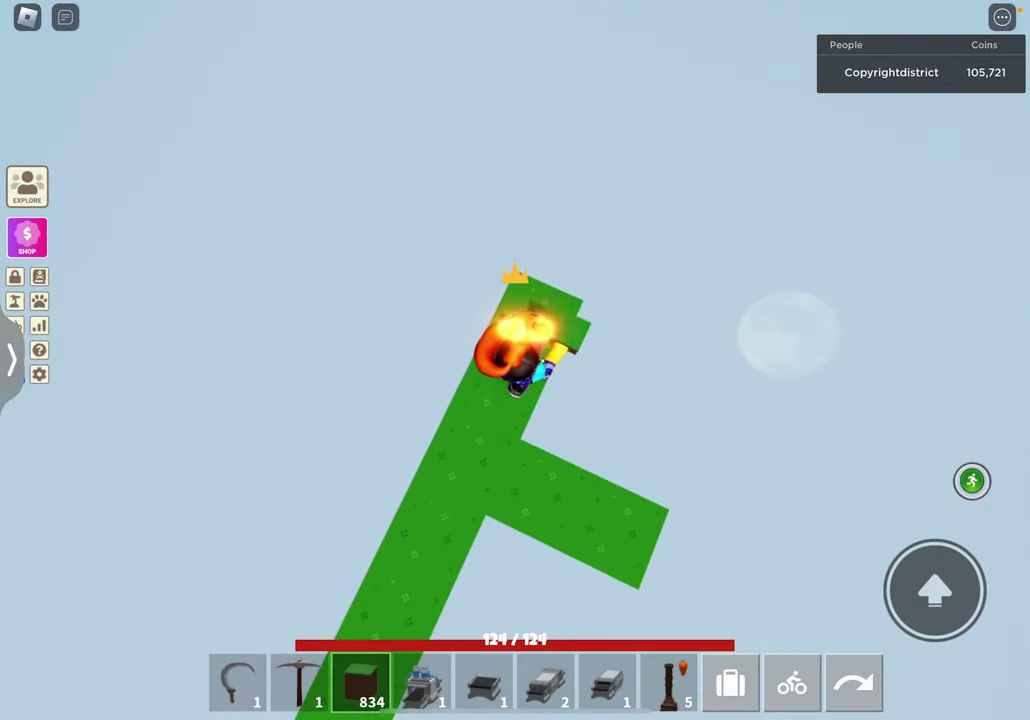
left_click(540, 300)
left_click(540, 300)
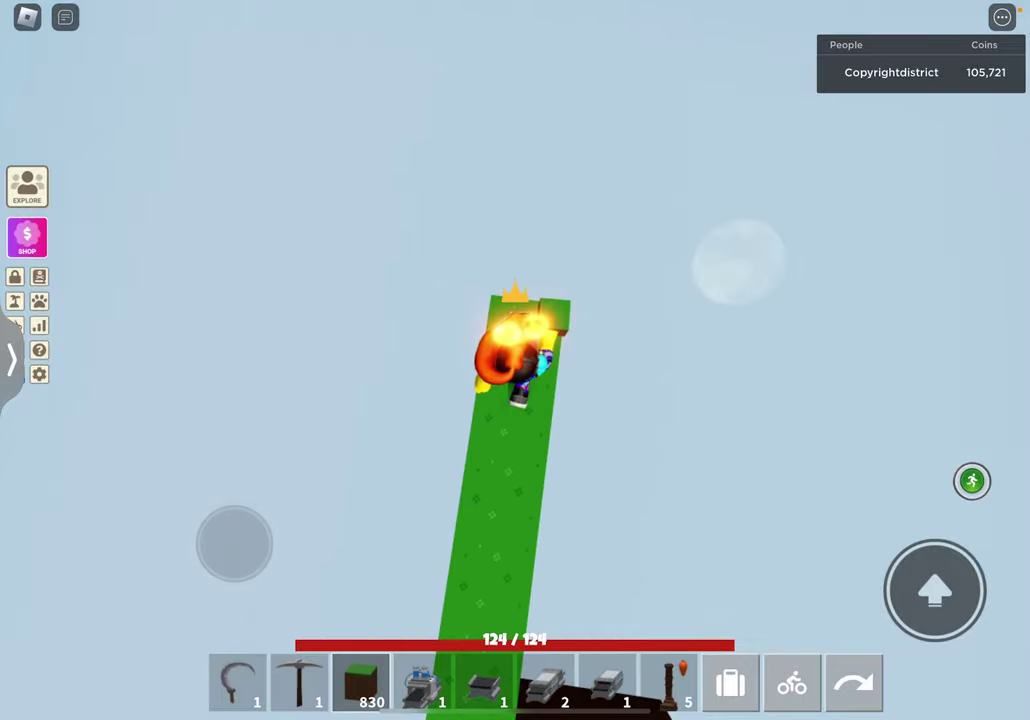
left_click(540, 300)
- Add a side-branch grass block beside the diagonal bridge
left_click_drag(650, 350, 500, 450)
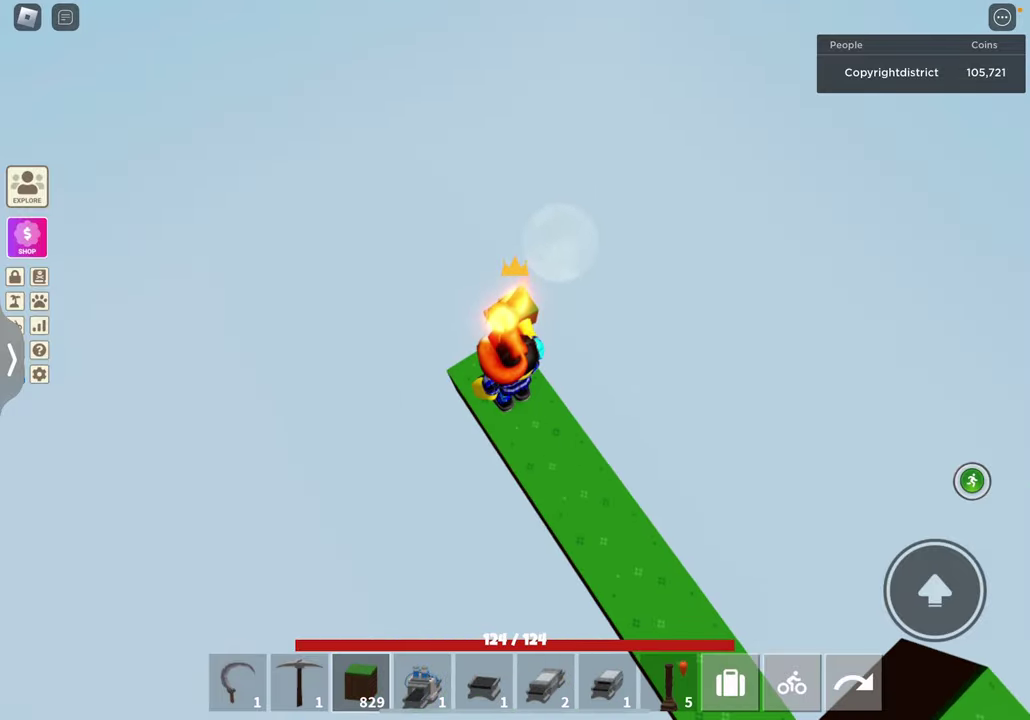
left_click_drag(700, 300, 500, 350)
left_click(460, 340)
left_click_drag(700, 300, 500, 450)
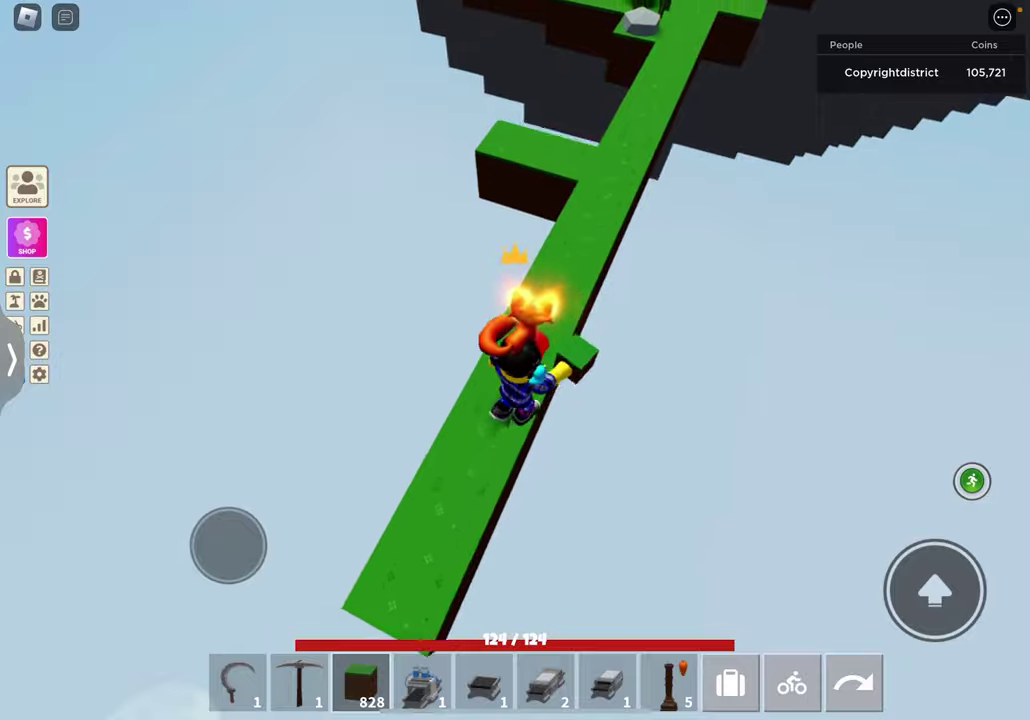
left_click_drag(700, 300, 550, 420)
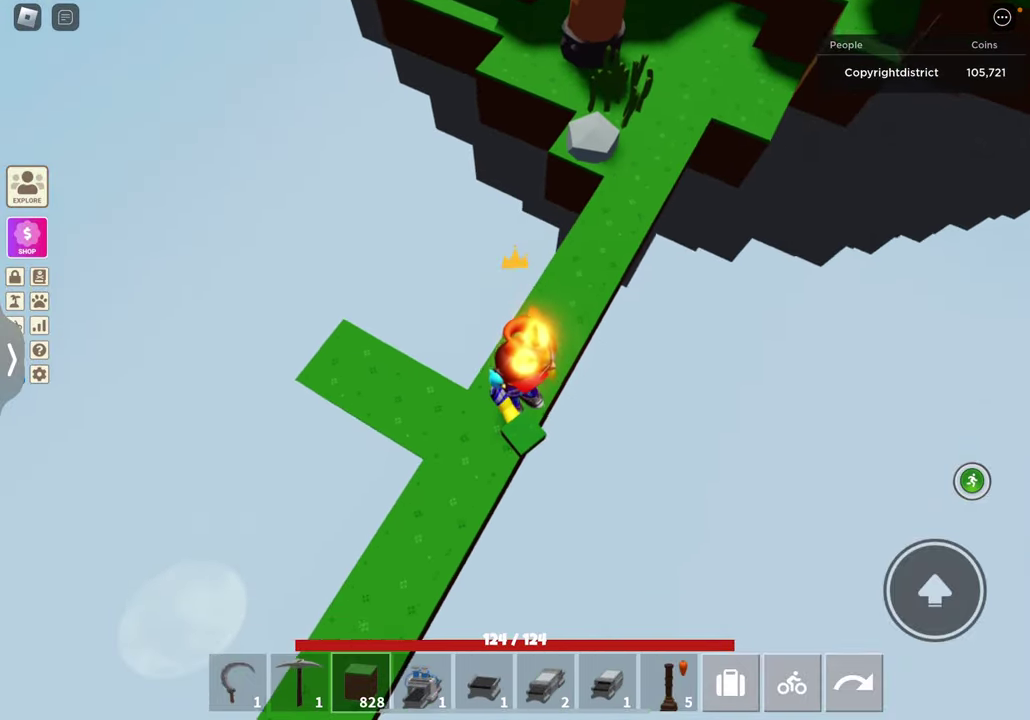
left_click_drag(700, 300, 600, 380)
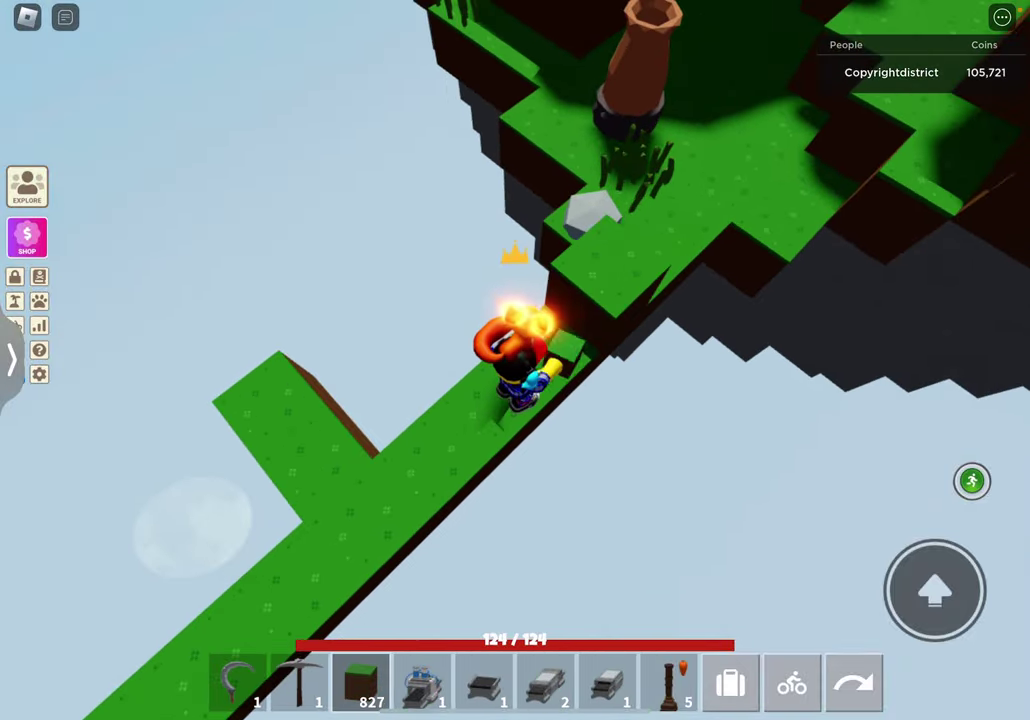
left_click_drag(700, 300, 500, 450)
- Build grass steps along the walkway, then orbit to inspect it from the side
left_click(520, 300)
left_click(520, 260)
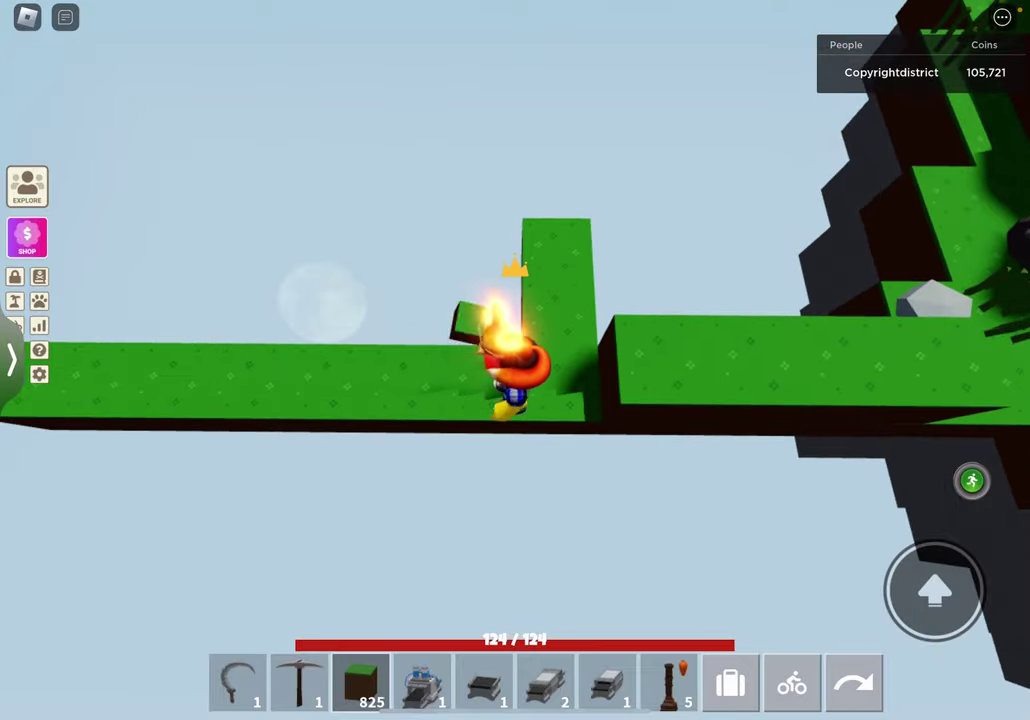
left_click_drag(700, 300, 550, 450)
left_click(470, 330)
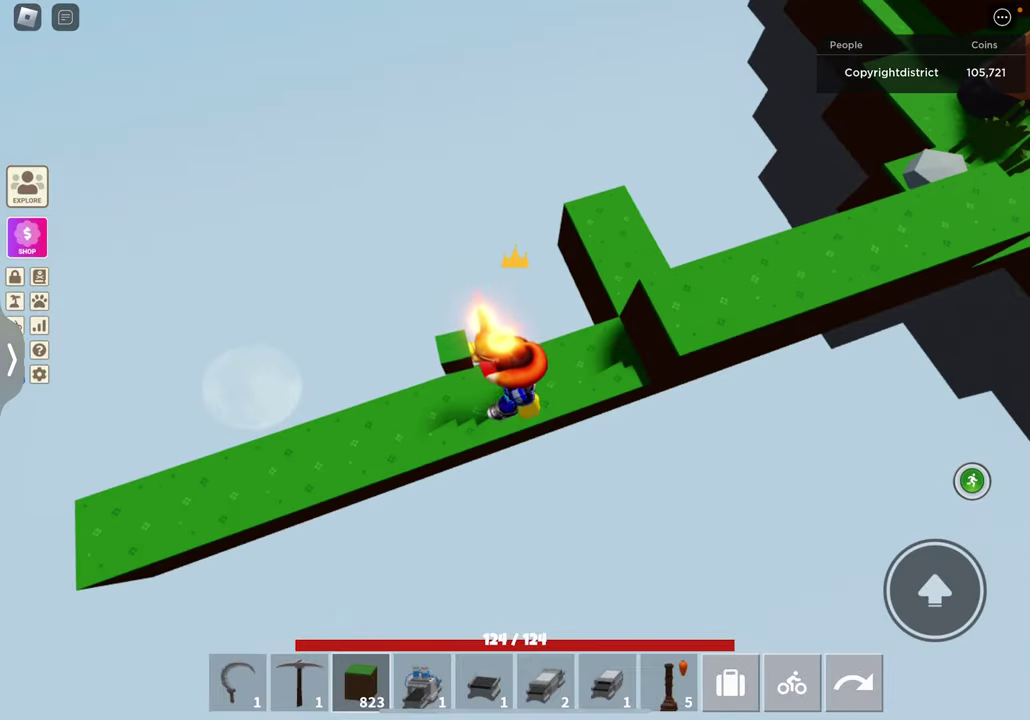
left_click(450, 360)
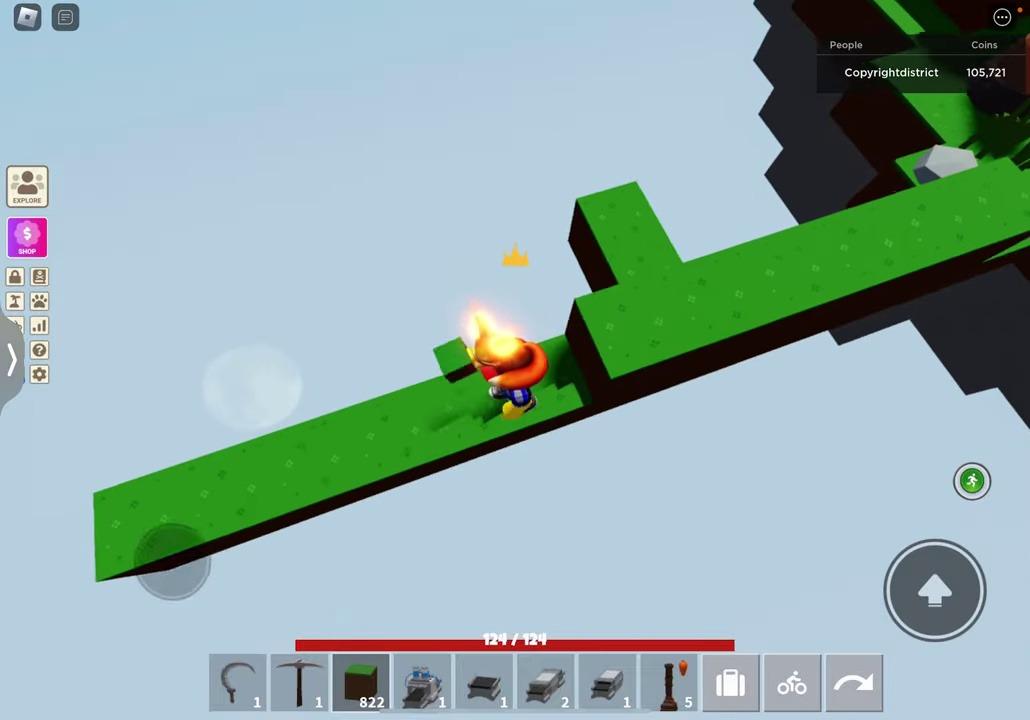
left_click(470, 340)
mouse_move(700, 300)
left_mouse_down()
mouse_move(550, 400)
mouse_move(500, 450)
left_mouse_up()
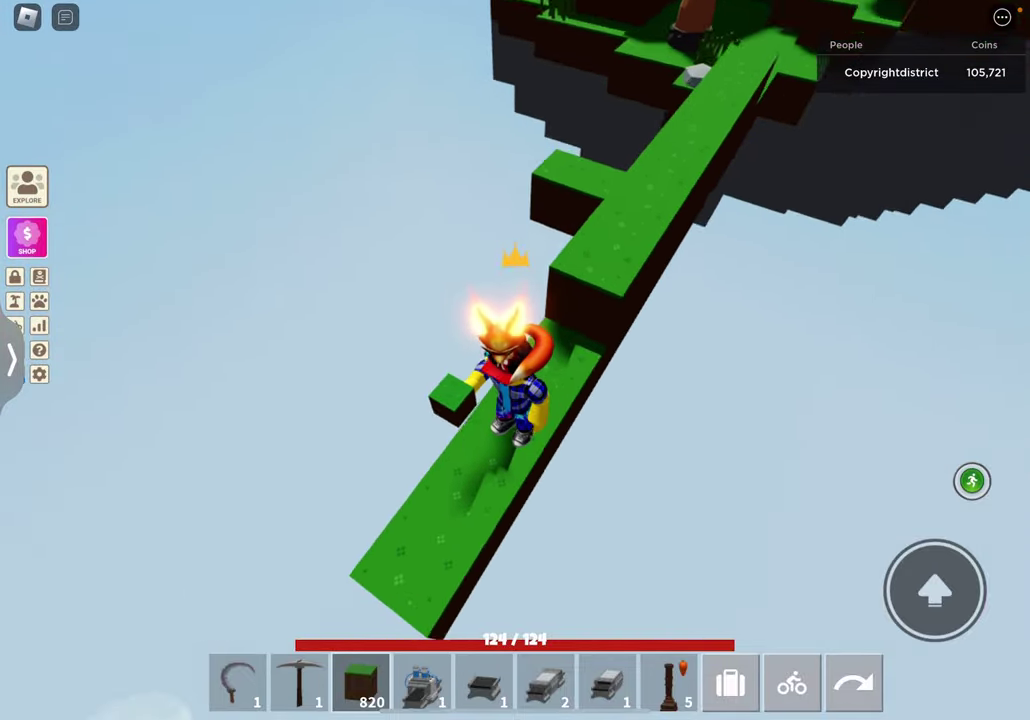
left_click_drag(700, 300, 450, 400)
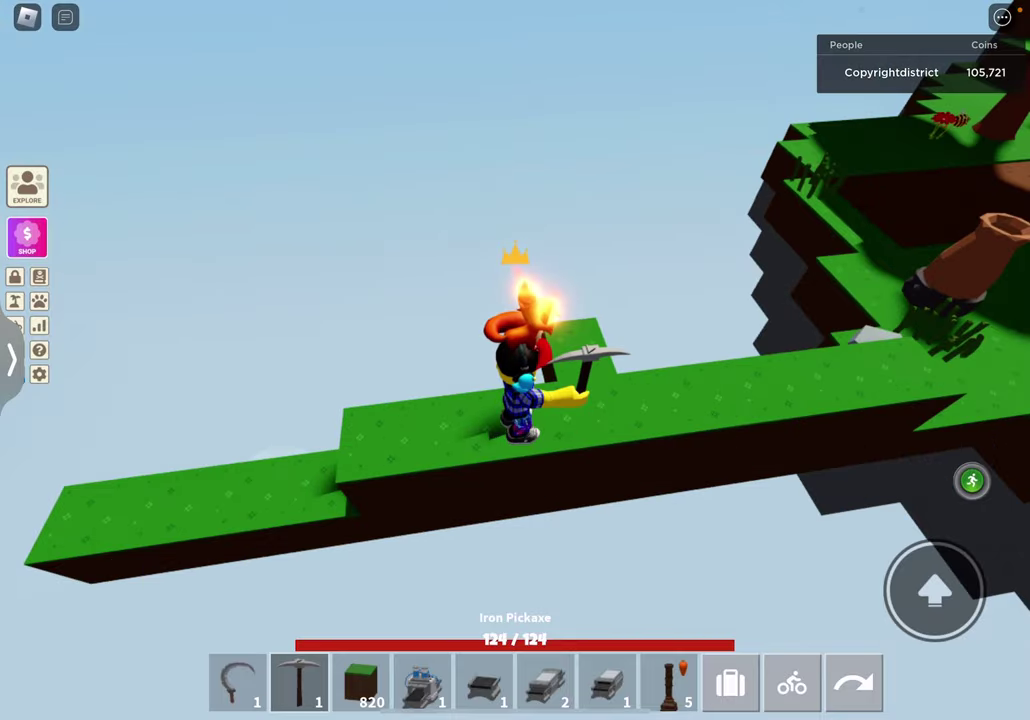
left_click_drag(700, 300, 500, 400)
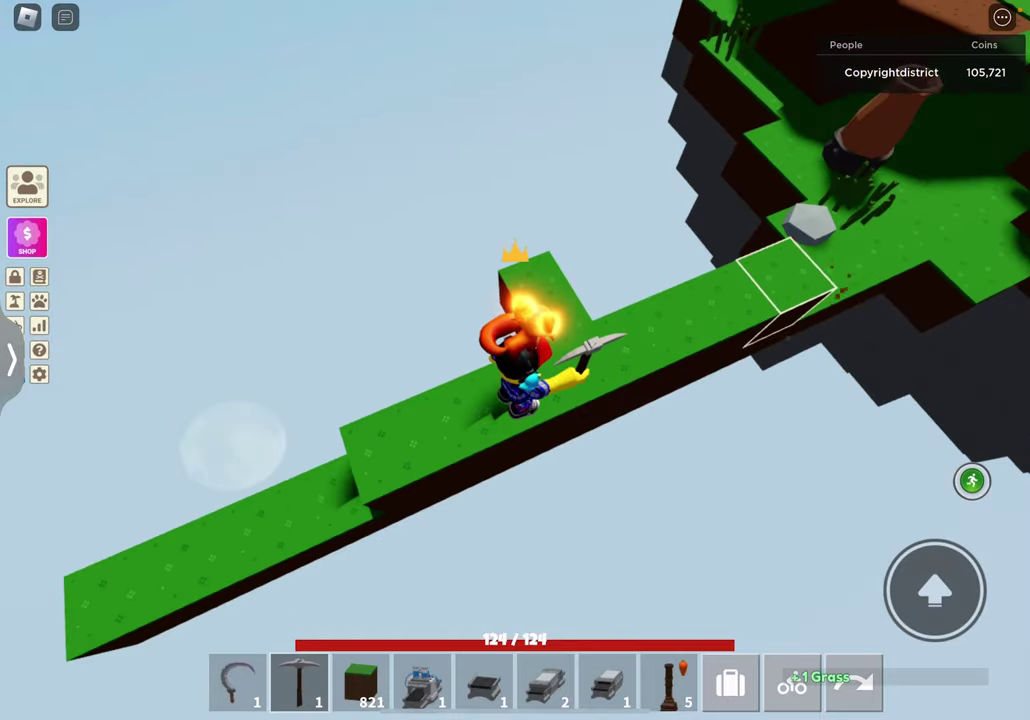
- Mine four grass blocks off the walkway beside the raised step
left_click(730, 310)
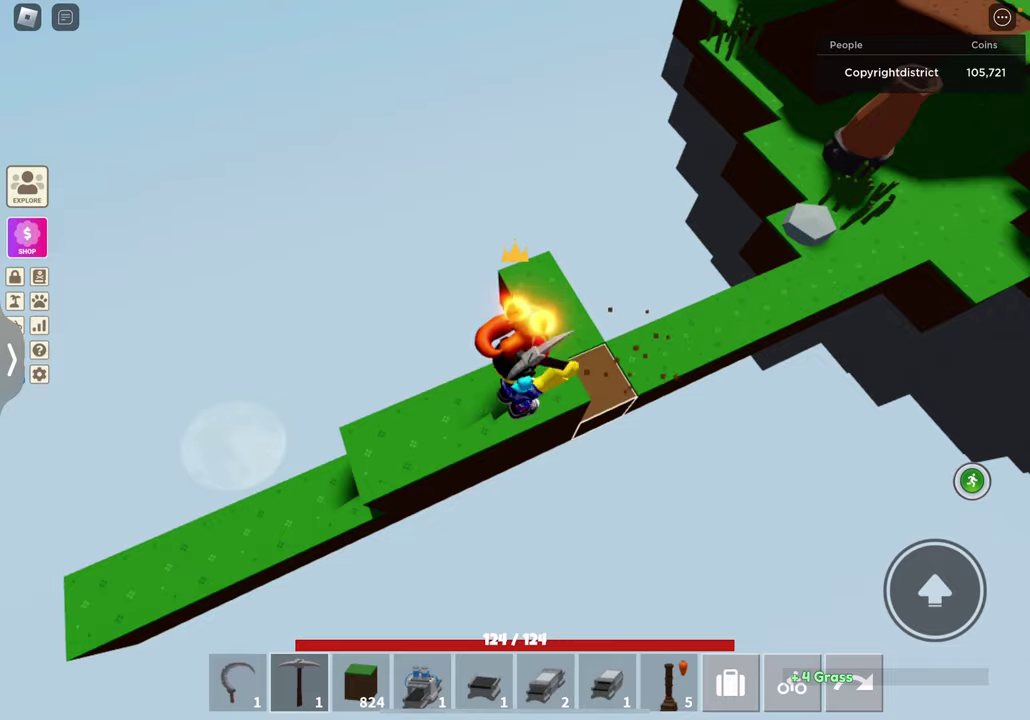
left_click(560, 300)
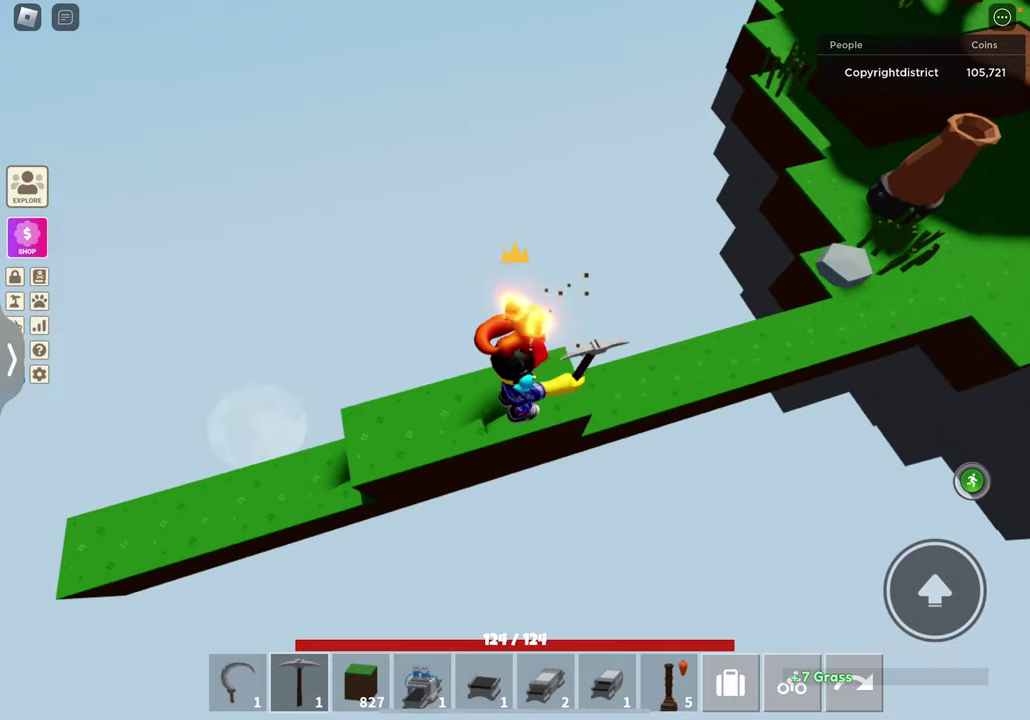
left_click_drag(700, 300, 450, 350)
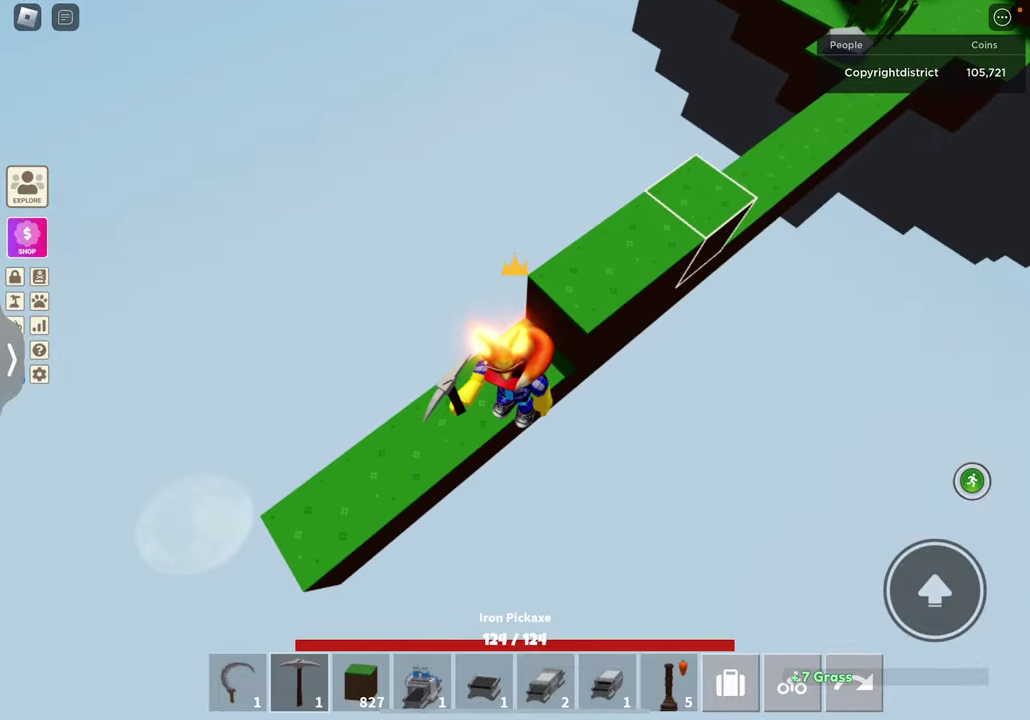
left_click(700, 215)
left_click(640, 270)
left_click_drag(700, 300, 500, 400)
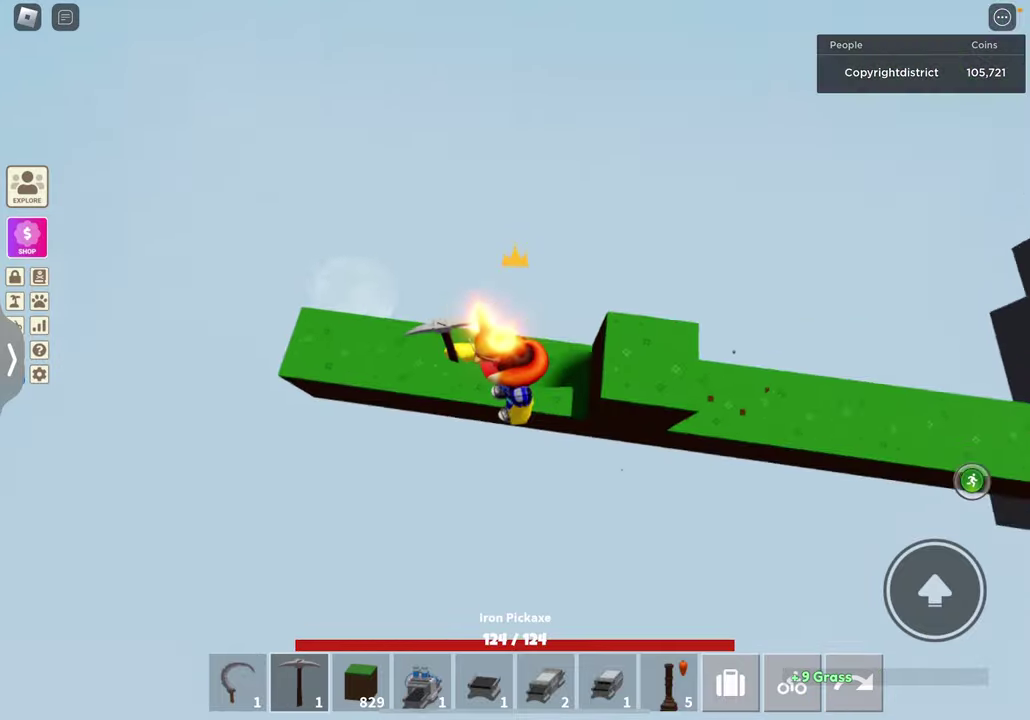
- Walk along the grass bridge toward its far end, viewing the floating island
left_click_drag(700, 300, 400, 450)
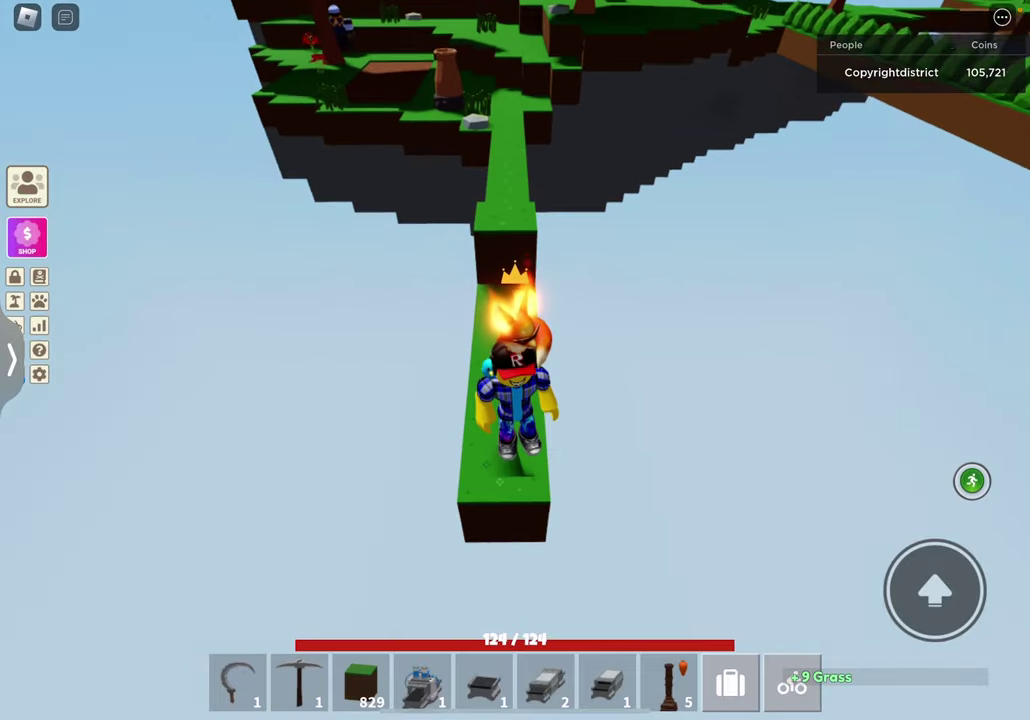
left_click_drag(700, 300, 550, 450)
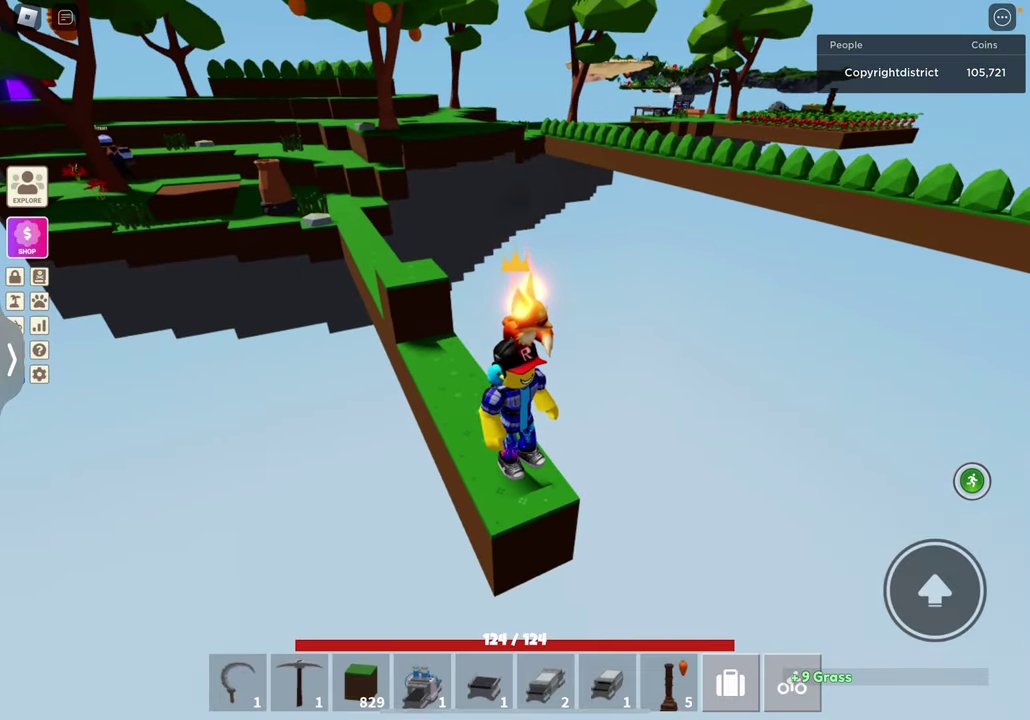
left_click_drag(700, 400, 700, 300)
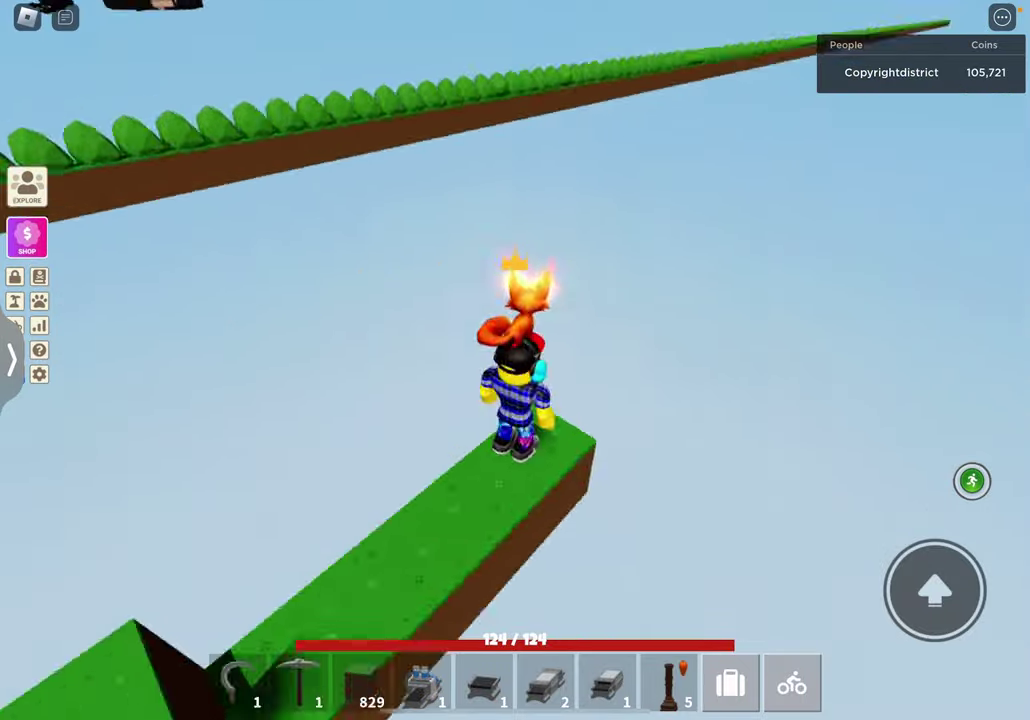
left_click_drag(700, 300, 400, 350)
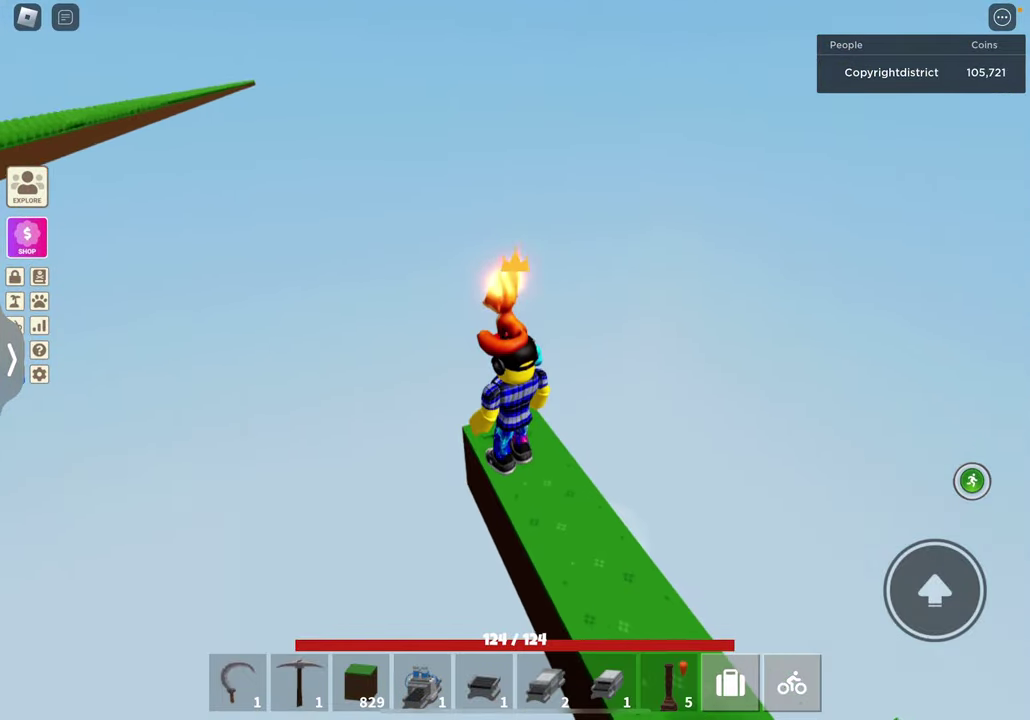
left_click_drag(700, 300, 450, 350)
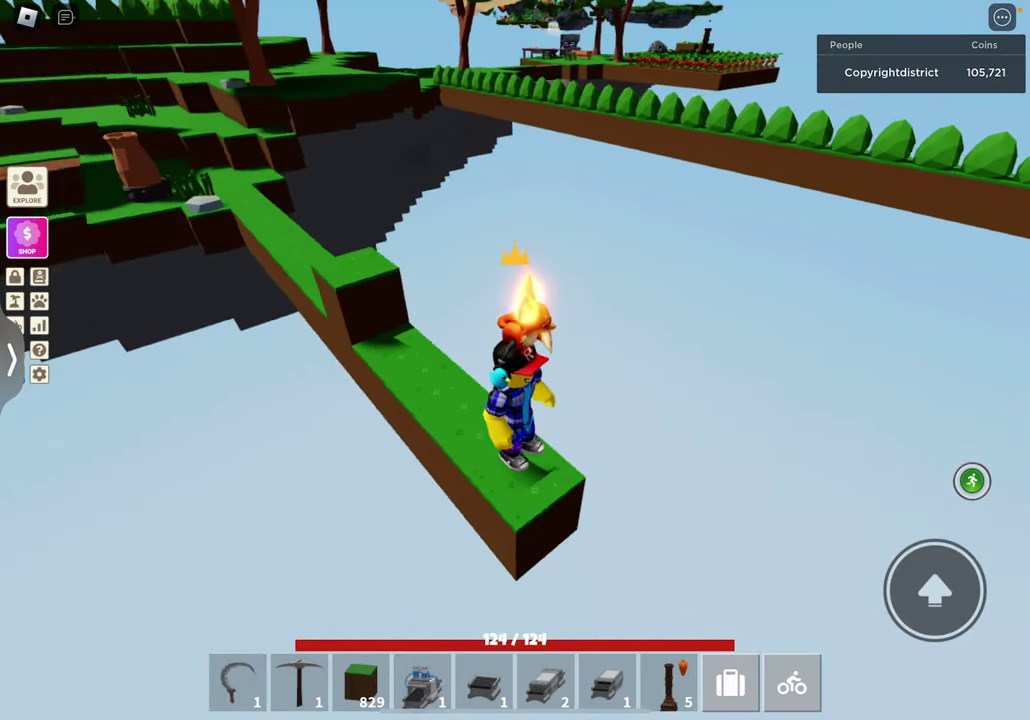
left_click_drag(600, 300, 300, 350)
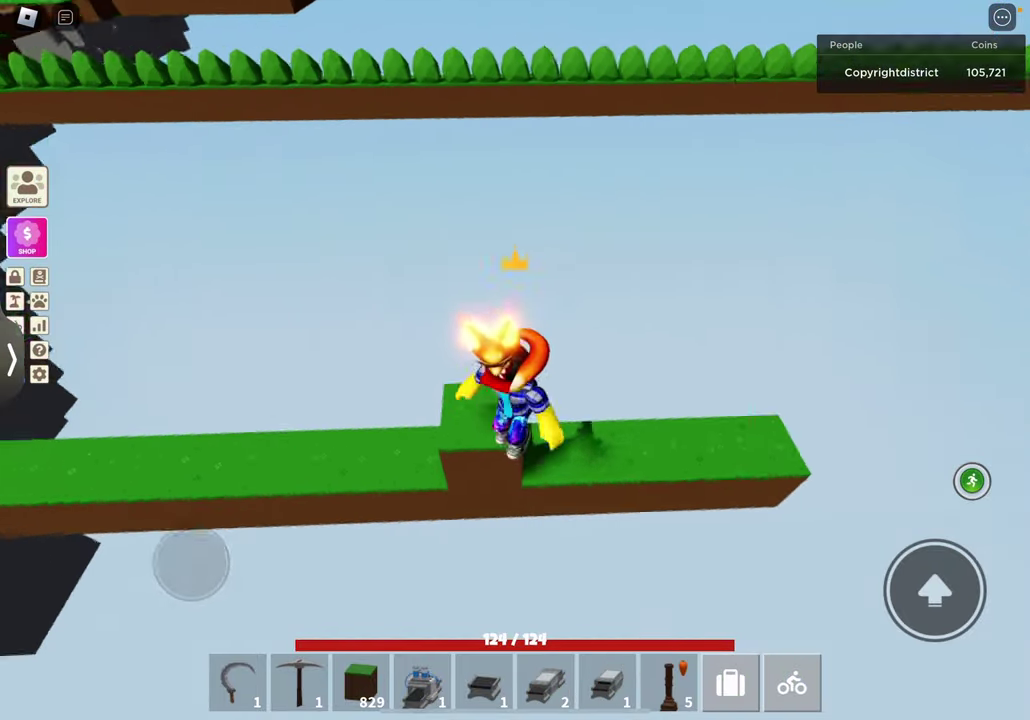
left_click_drag(650, 300, 350, 330)
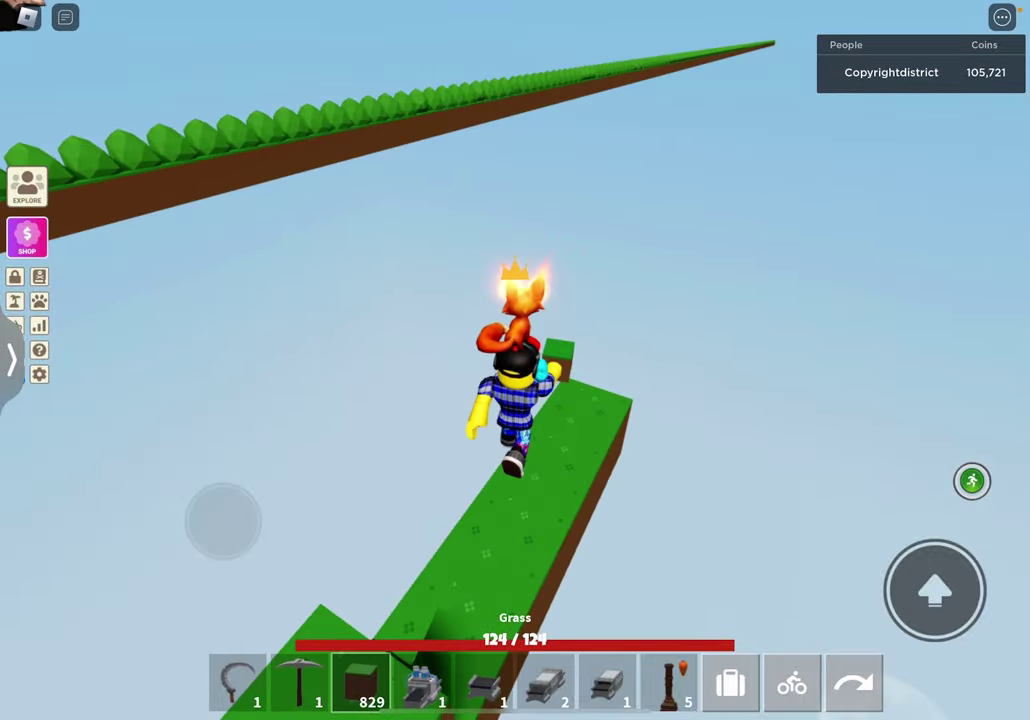
left_click_drag(700, 300, 350, 320)
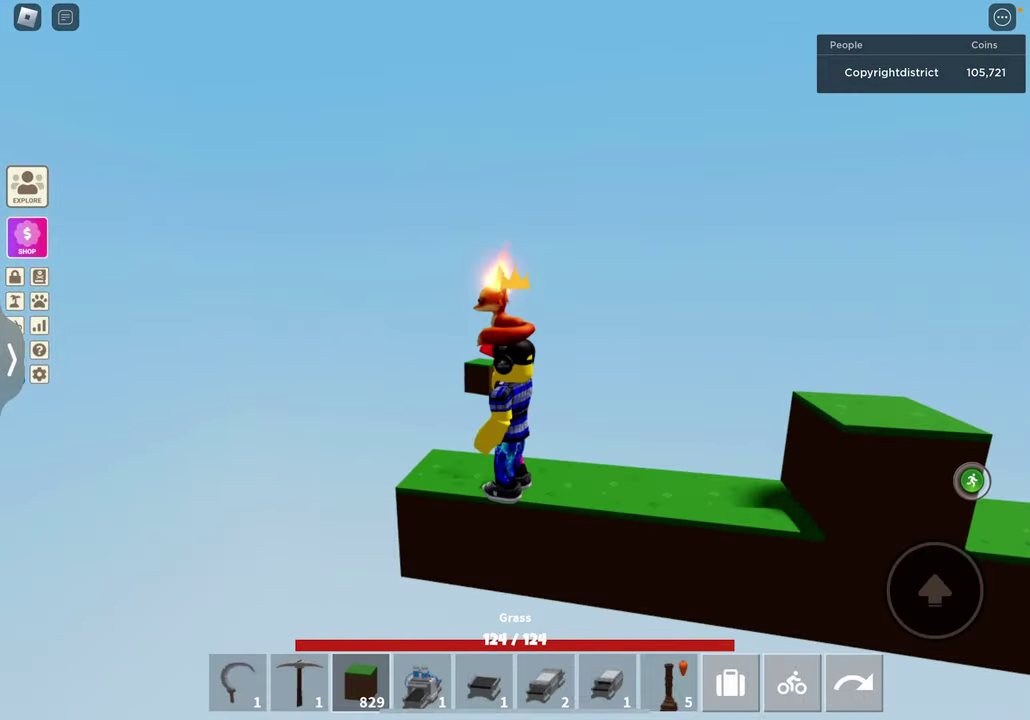
left_click_drag(650, 300, 350, 330)
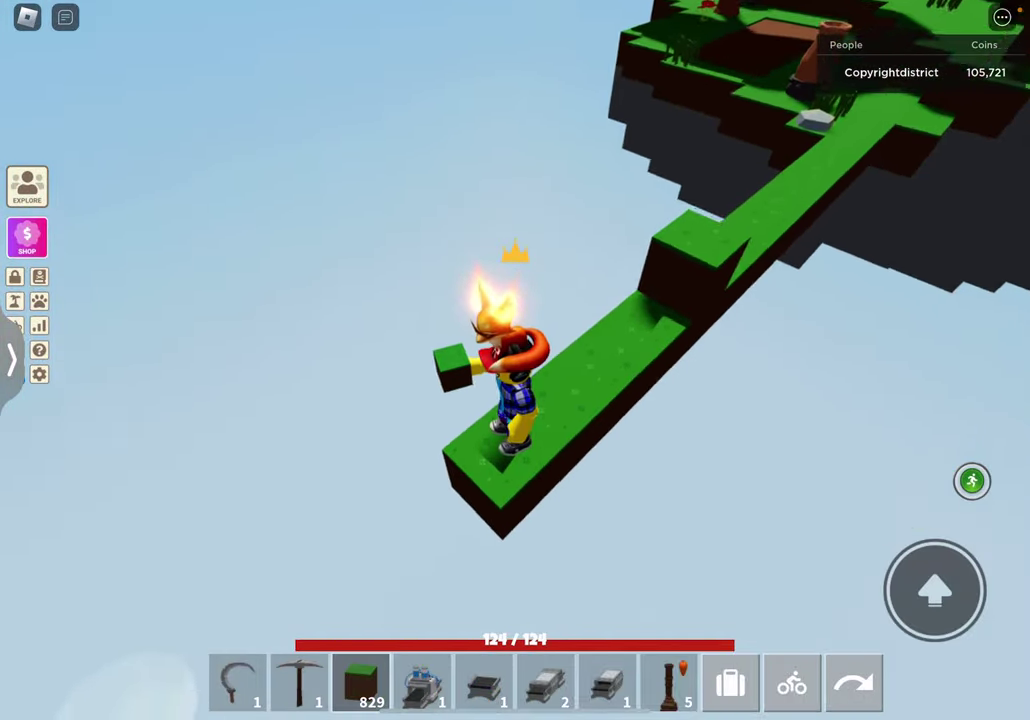
- Place new grass blocks at the bridge's far end
left_click_drag(650, 300, 350, 320)
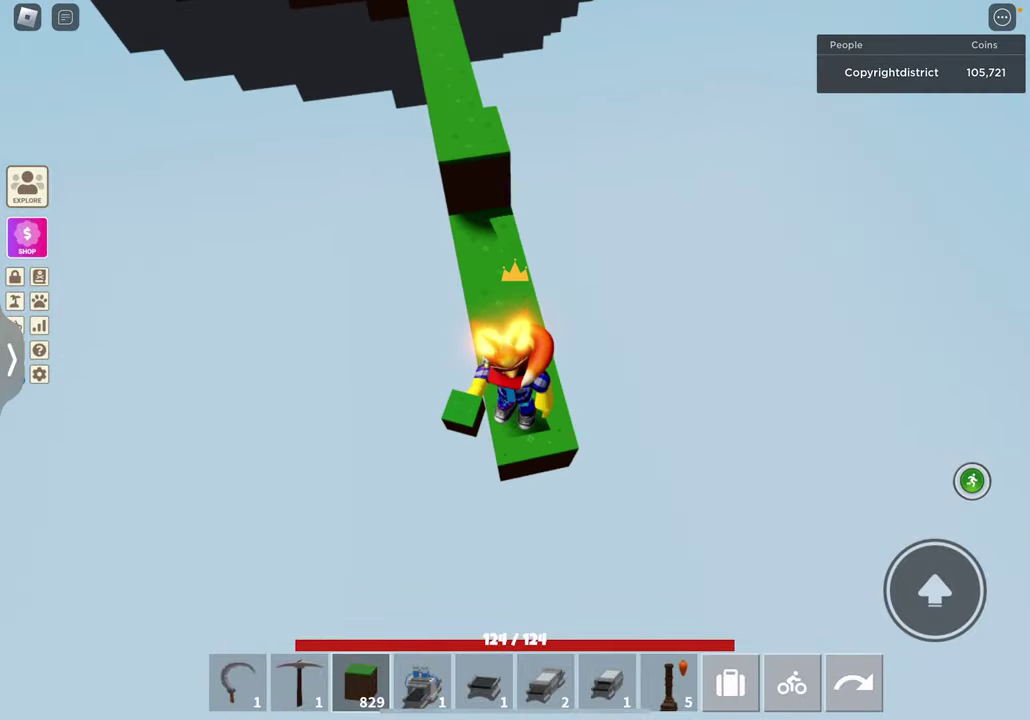
left_click_drag(650, 300, 350, 320)
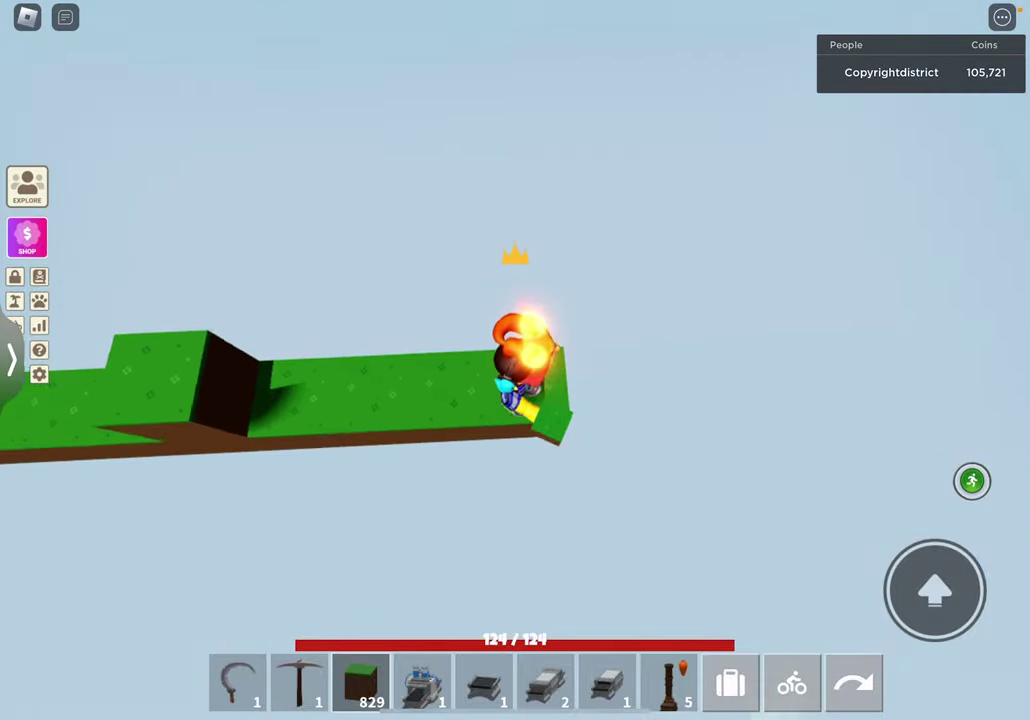
left_click_drag(650, 300, 350, 320)
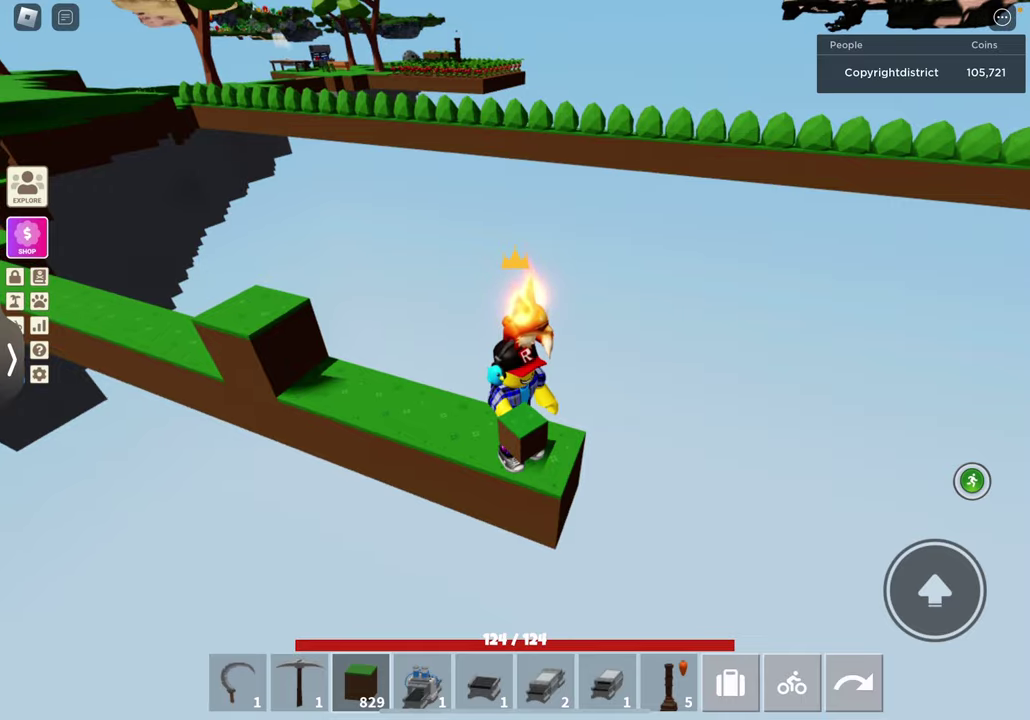
mouse_move(650, 300)
left_mouse_down()
mouse_move(350, 320)
mouse_move(300, 300)
left_mouse_up()
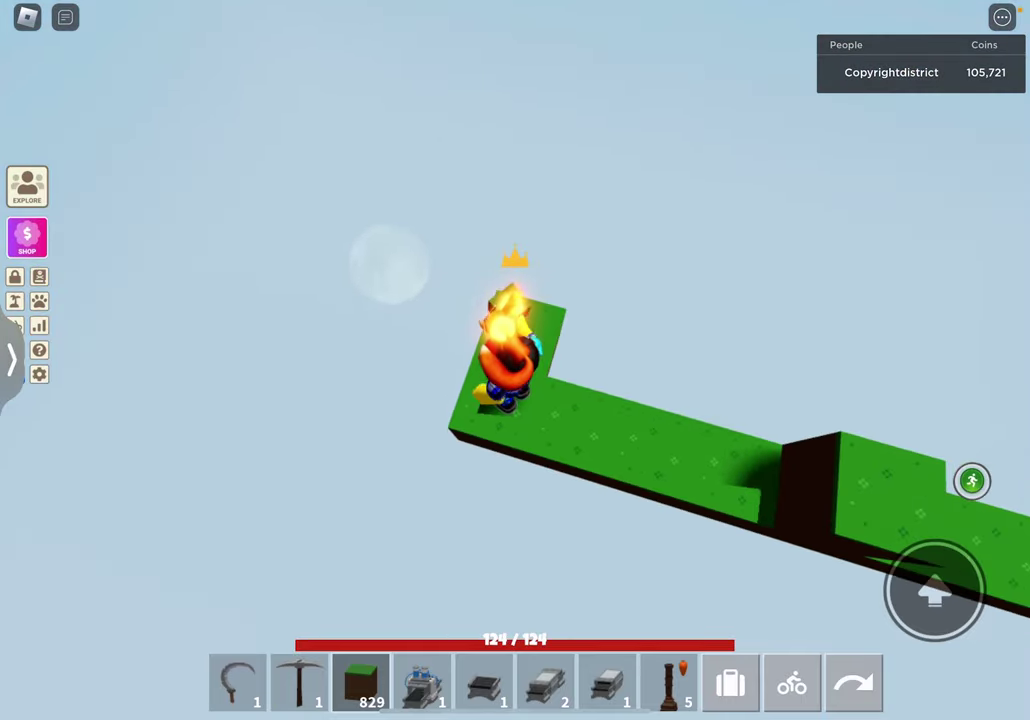
left_click(540, 340)
left_click_drag(650, 300, 400, 300)
left_click(560, 340)
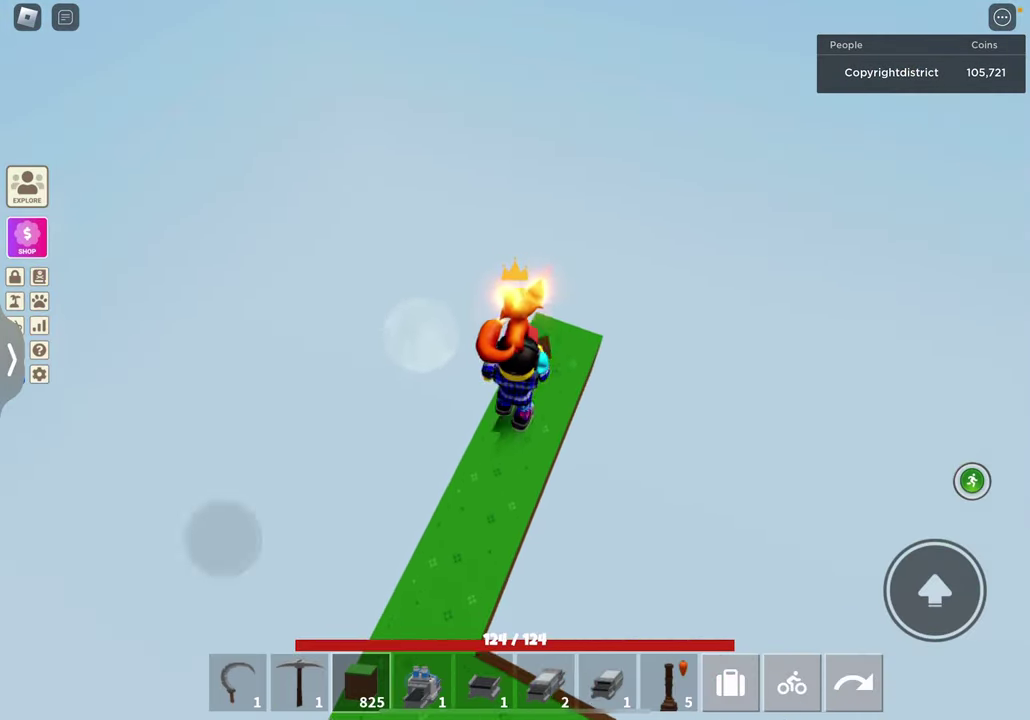
- Jump off and walk past the tree and cannon to the L-shaped bridge end
key("space")
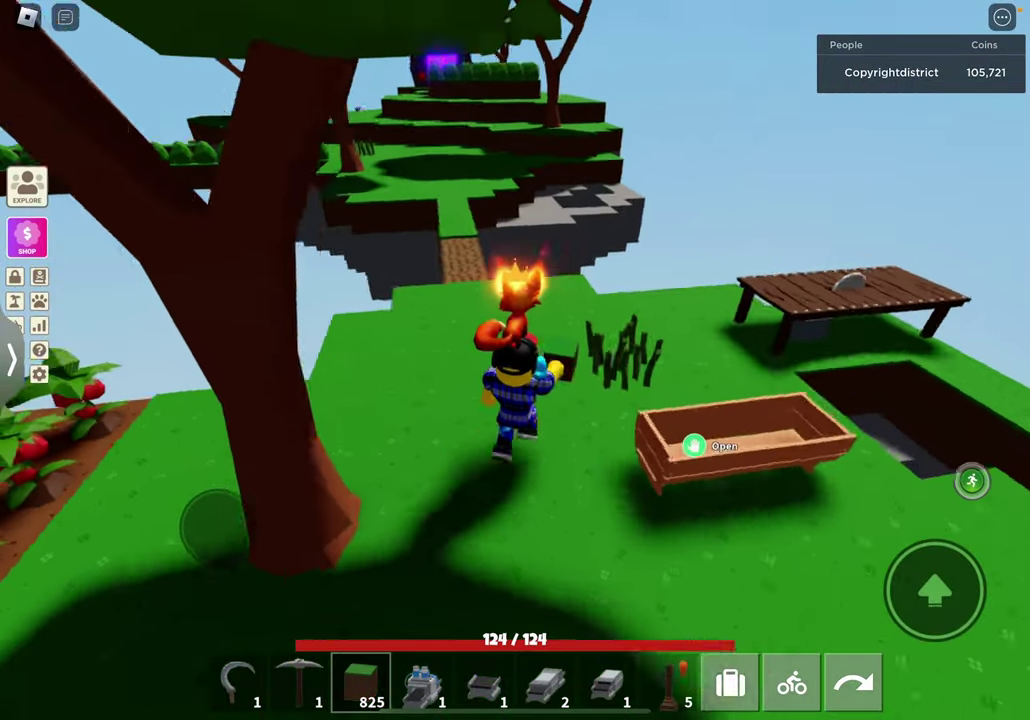
key("w")
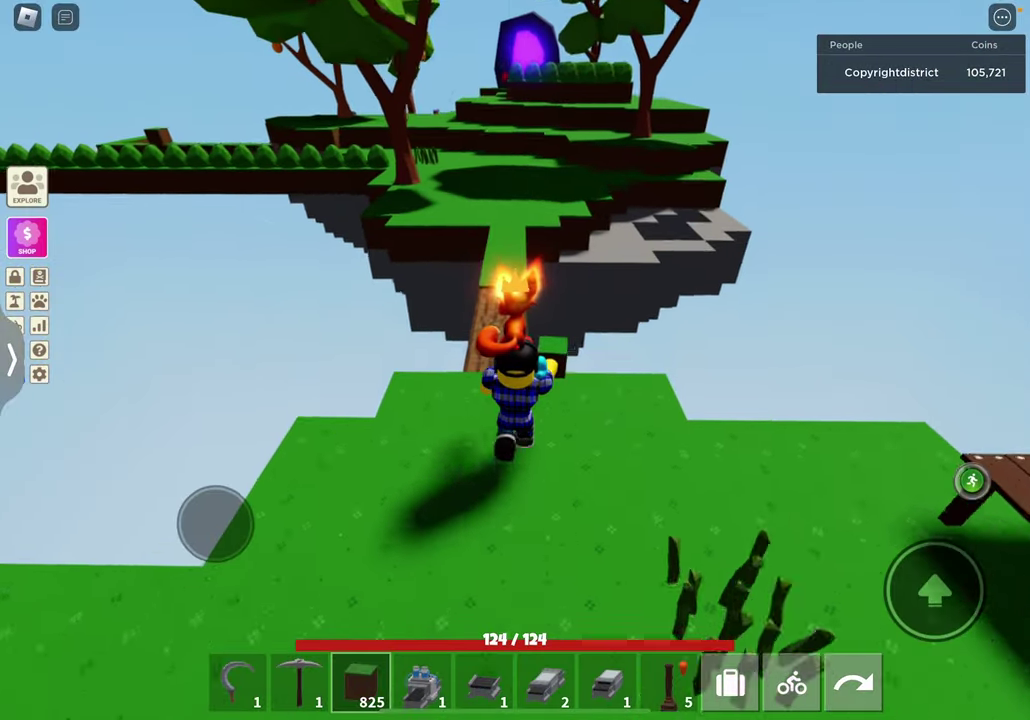
key("w")
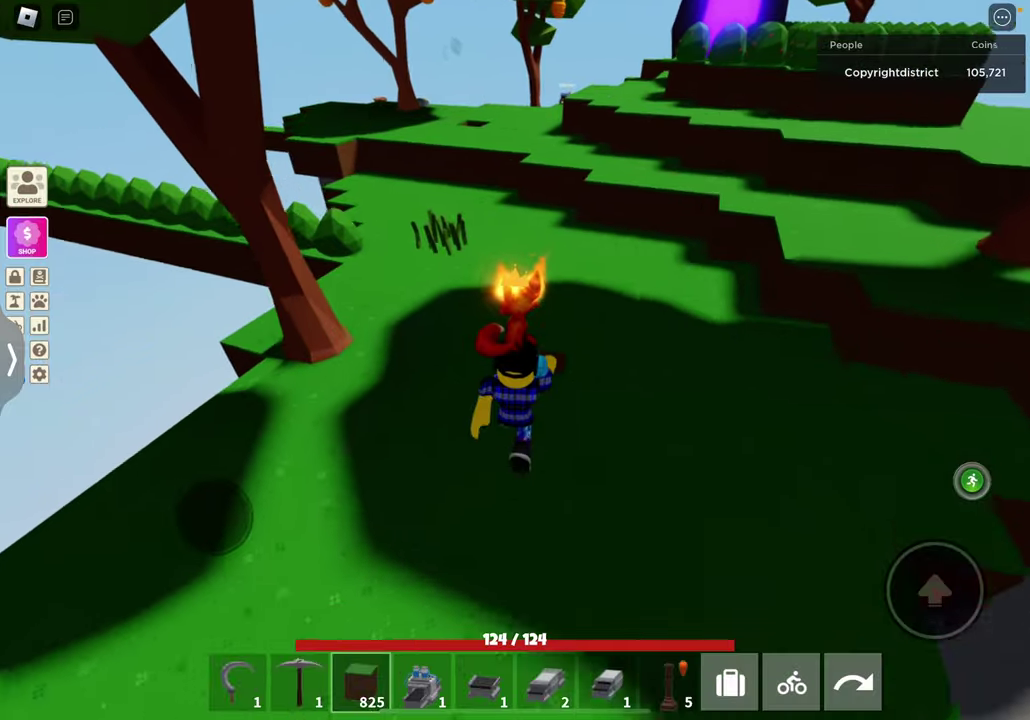
key("w")
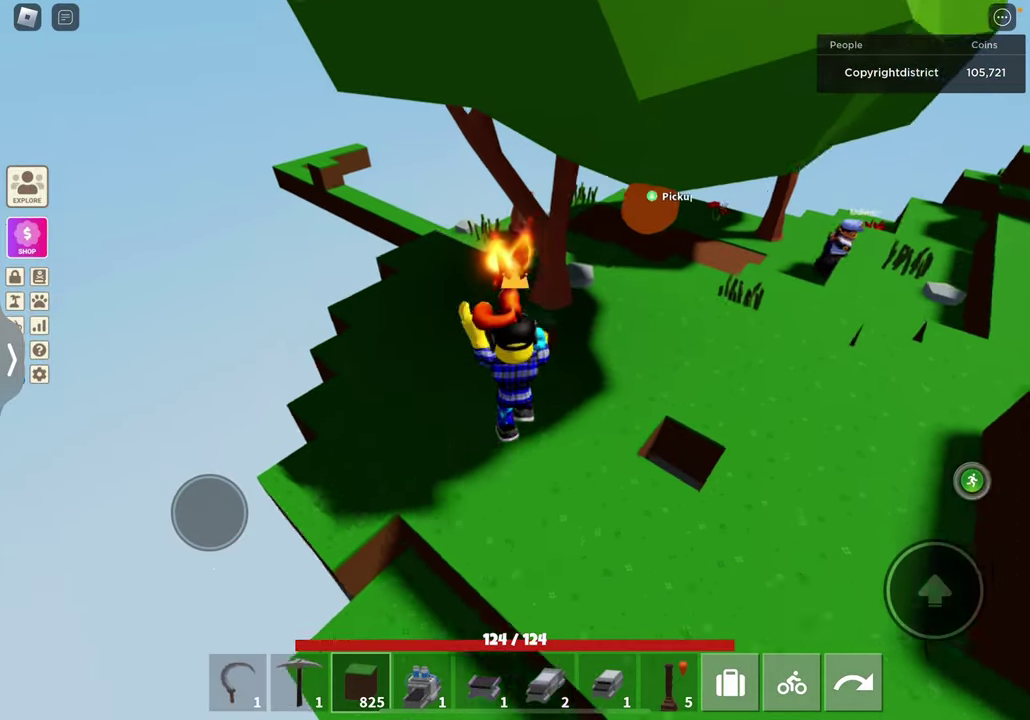
key("w")
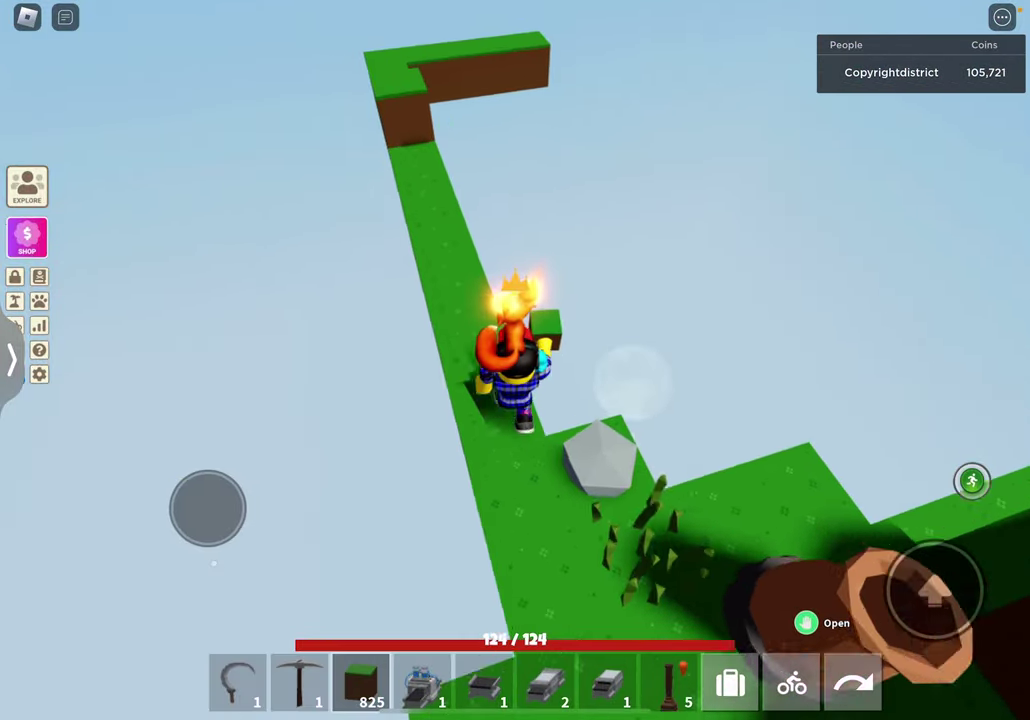
- Place a grass block at the L-shaped corner and mine two extra blocks
left_click_drag(700, 300, 400, 300)
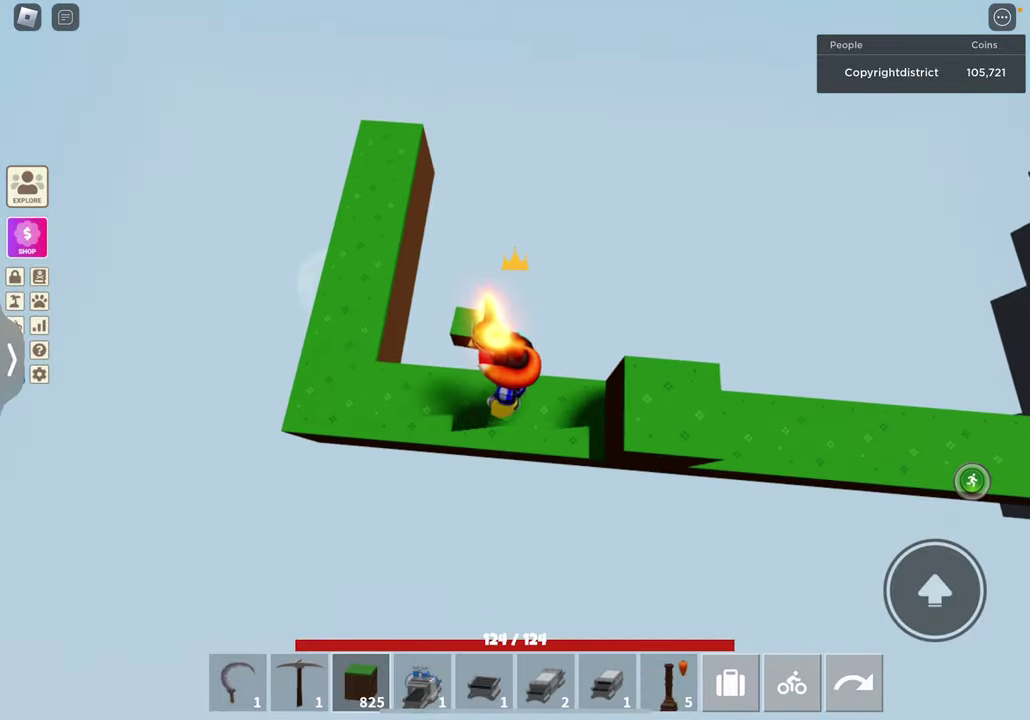
left_click_drag(180, 520, 170, 480)
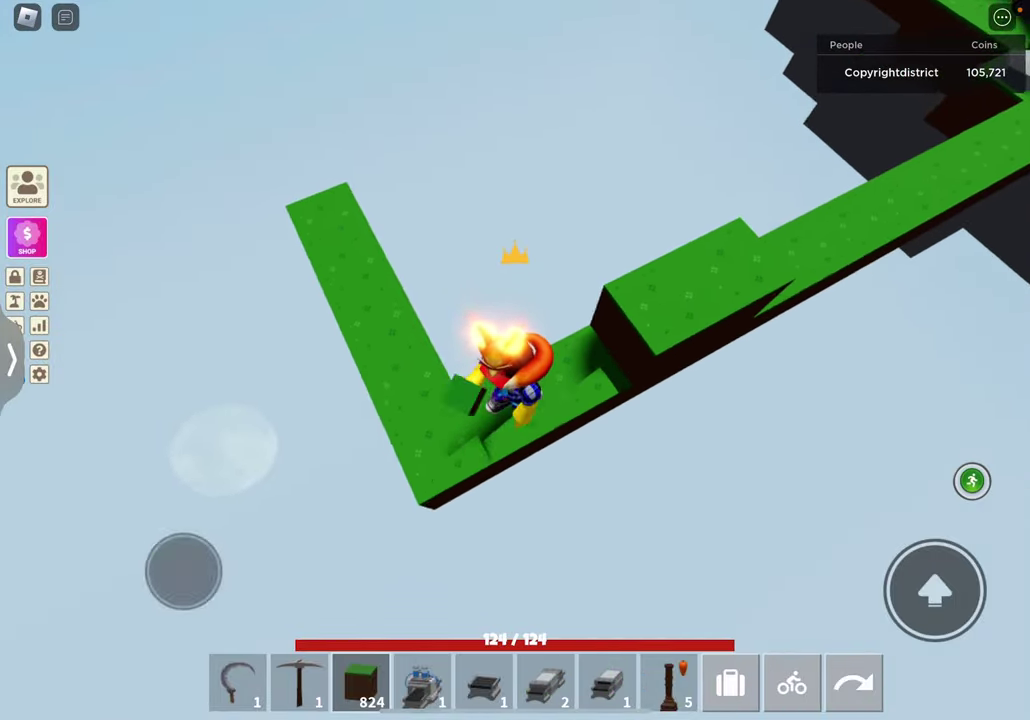
left_click(560, 470)
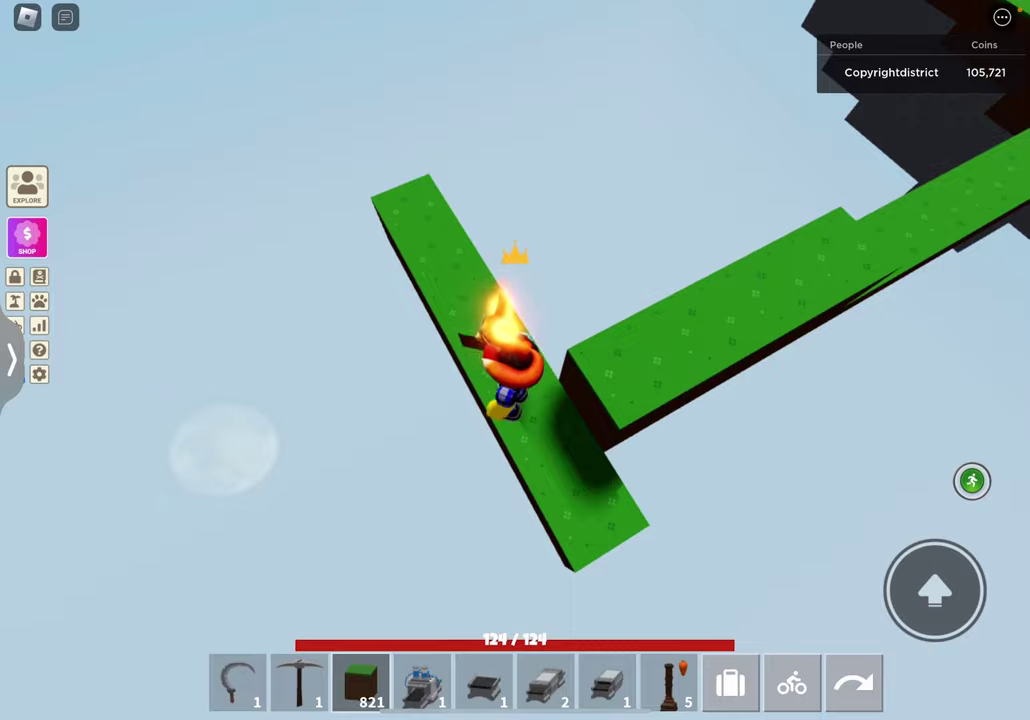
left_click_drag(700, 300, 550, 300)
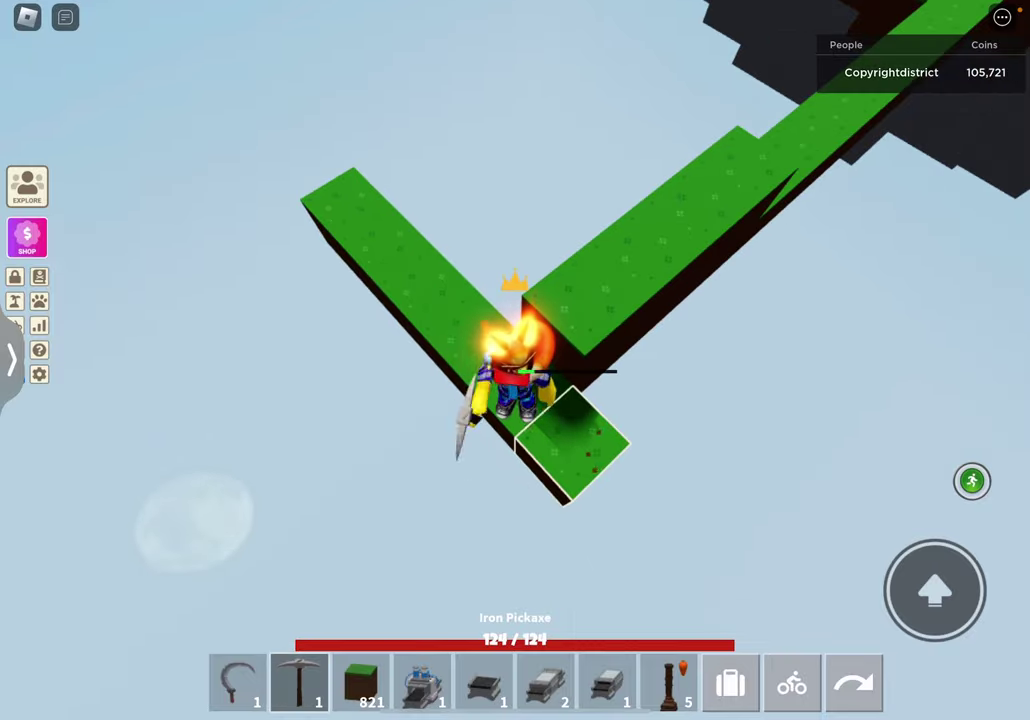
left_click(600, 300)
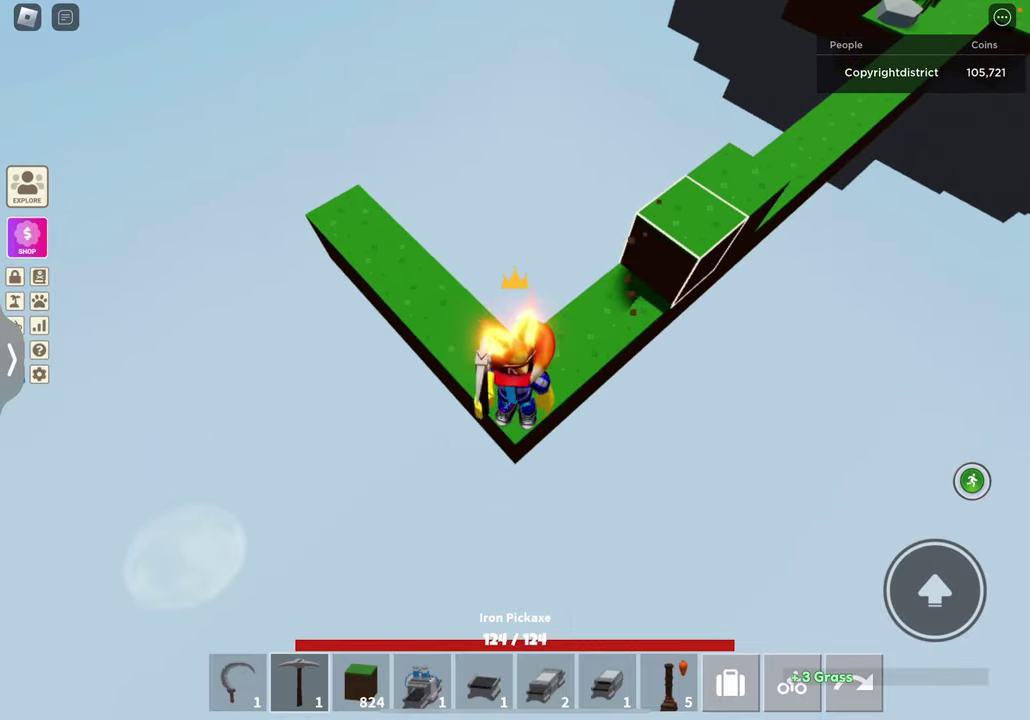
left_click(660, 280)
left_click_drag(700, 300, 400, 300)
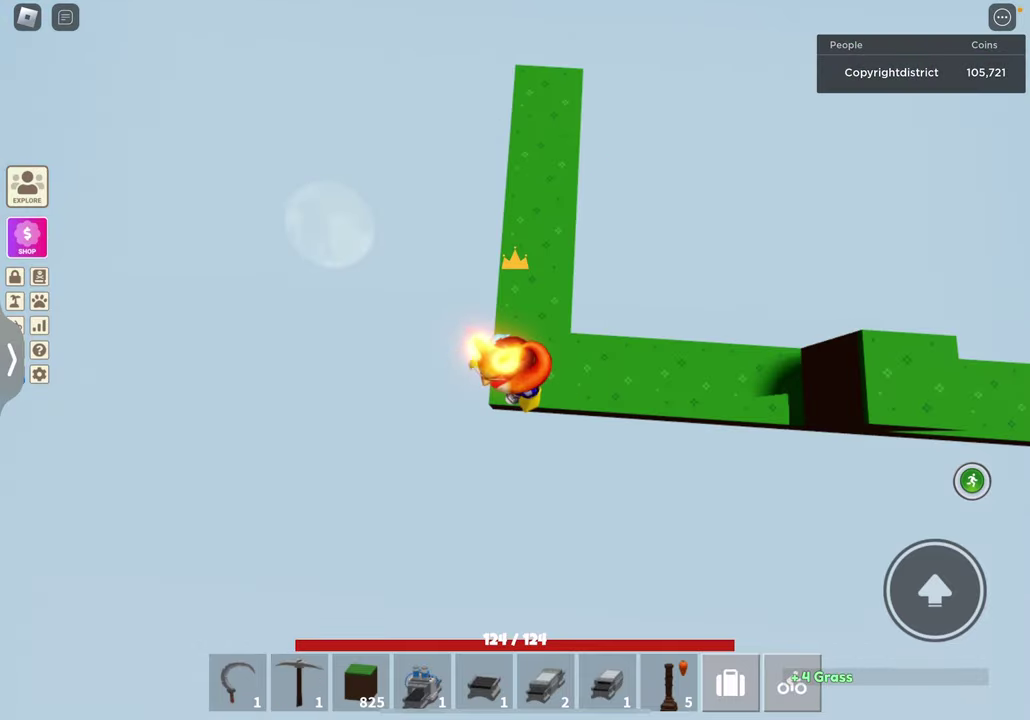
left_click_drag(210, 500, 210, 520)
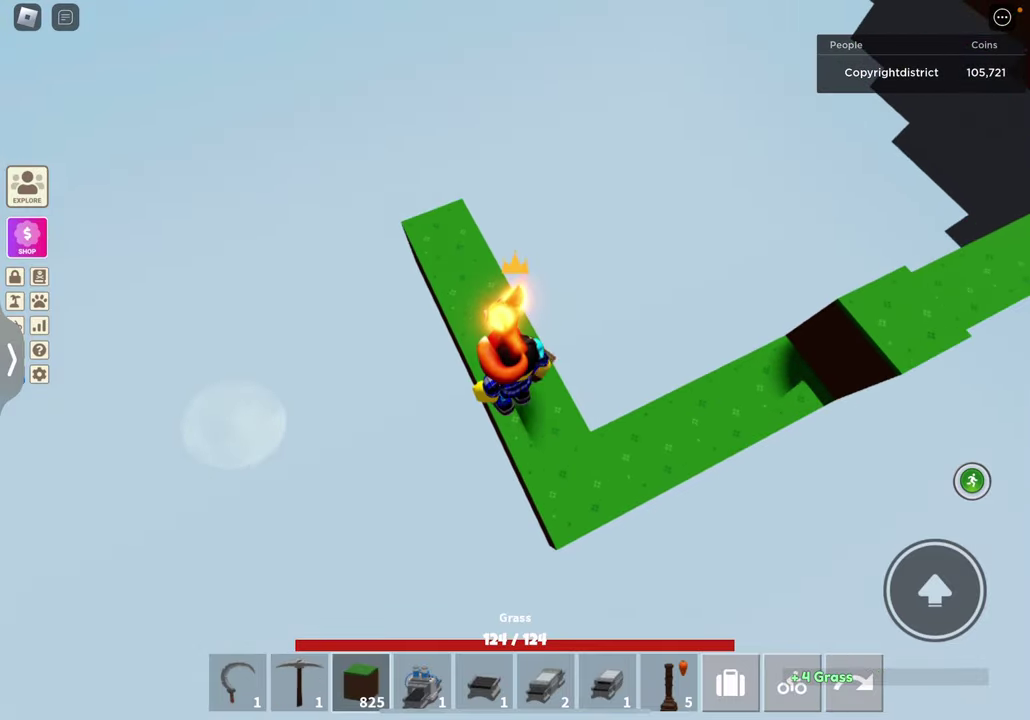
left_click_drag(700, 400, 500, 400)
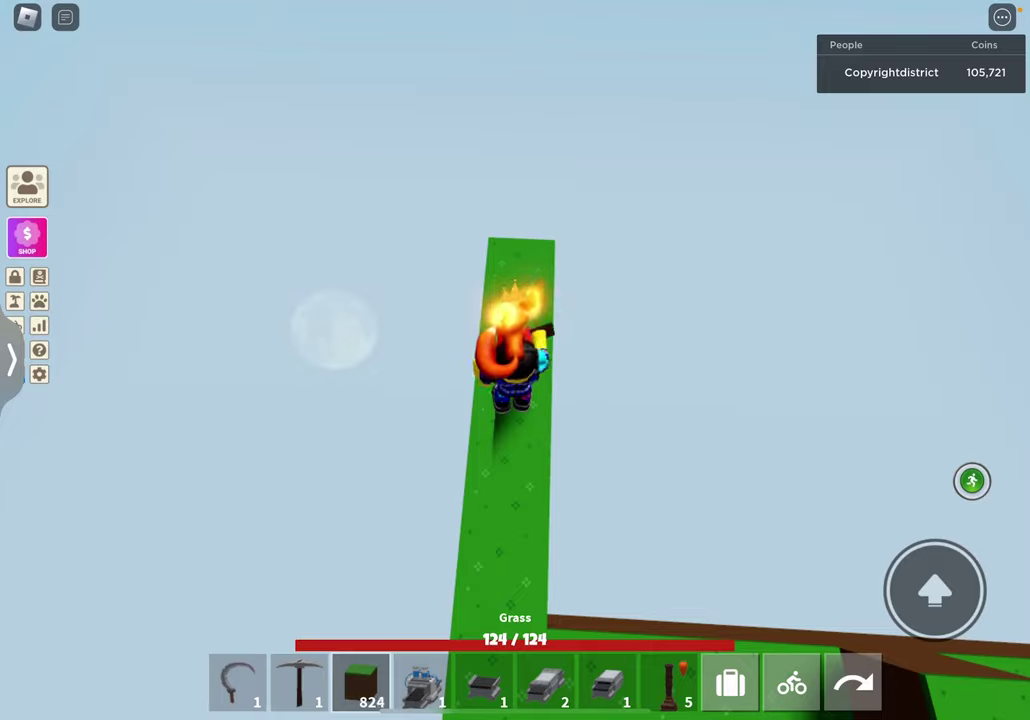
- Build a short grass pillar beside the character, then mine its top block
left_click(560, 320)
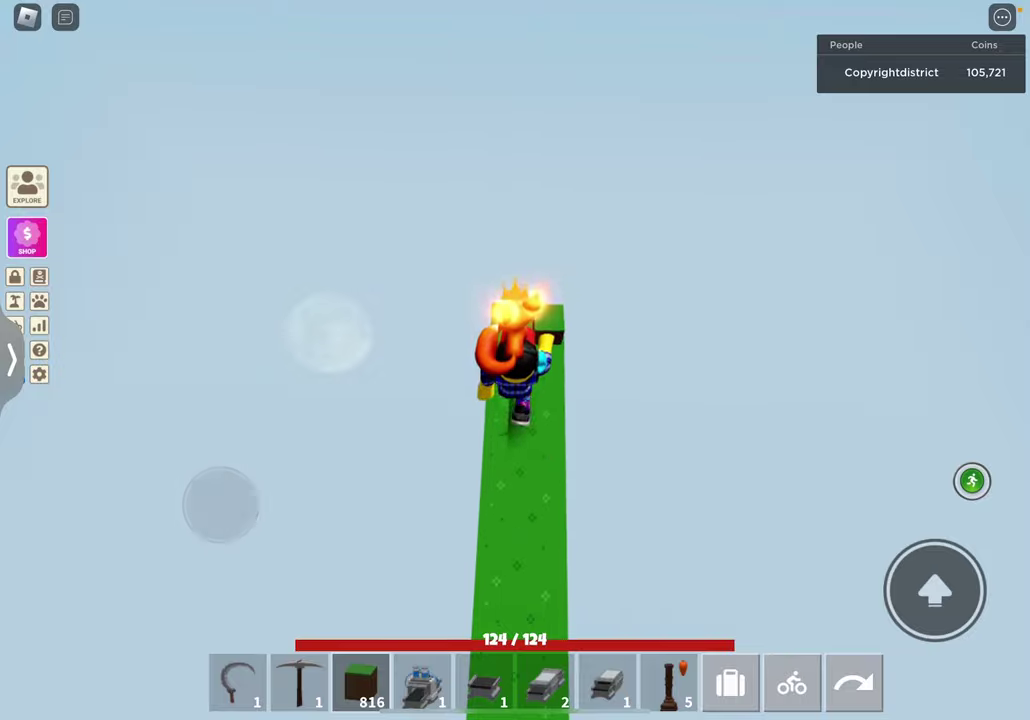
left_click(545, 240)
left_click(530, 310)
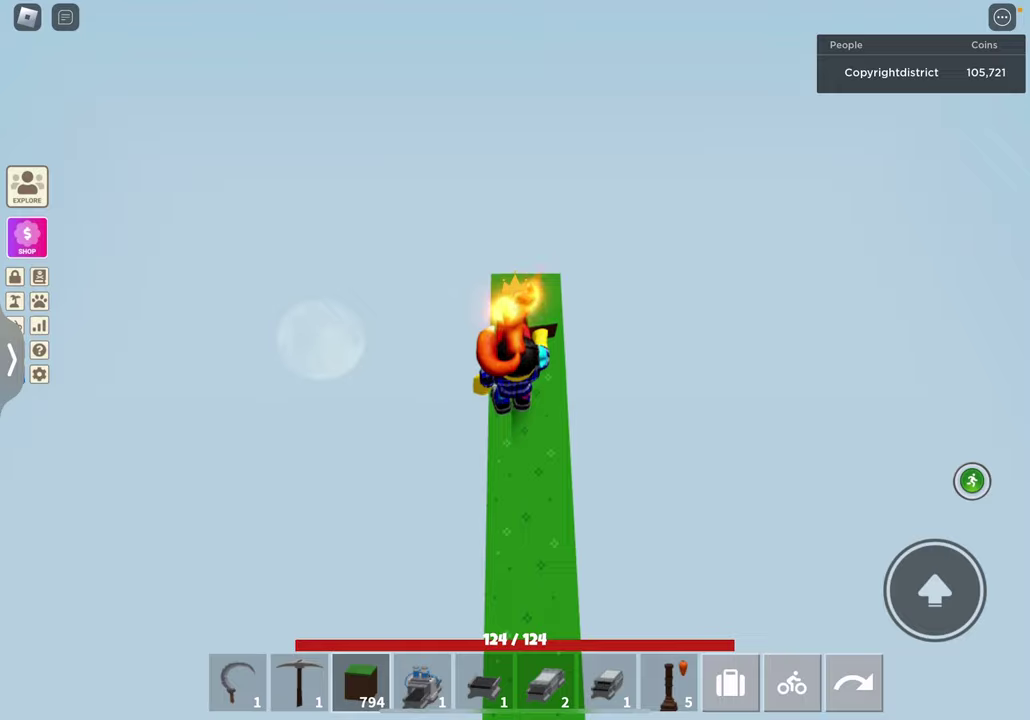
left_click(533, 310)
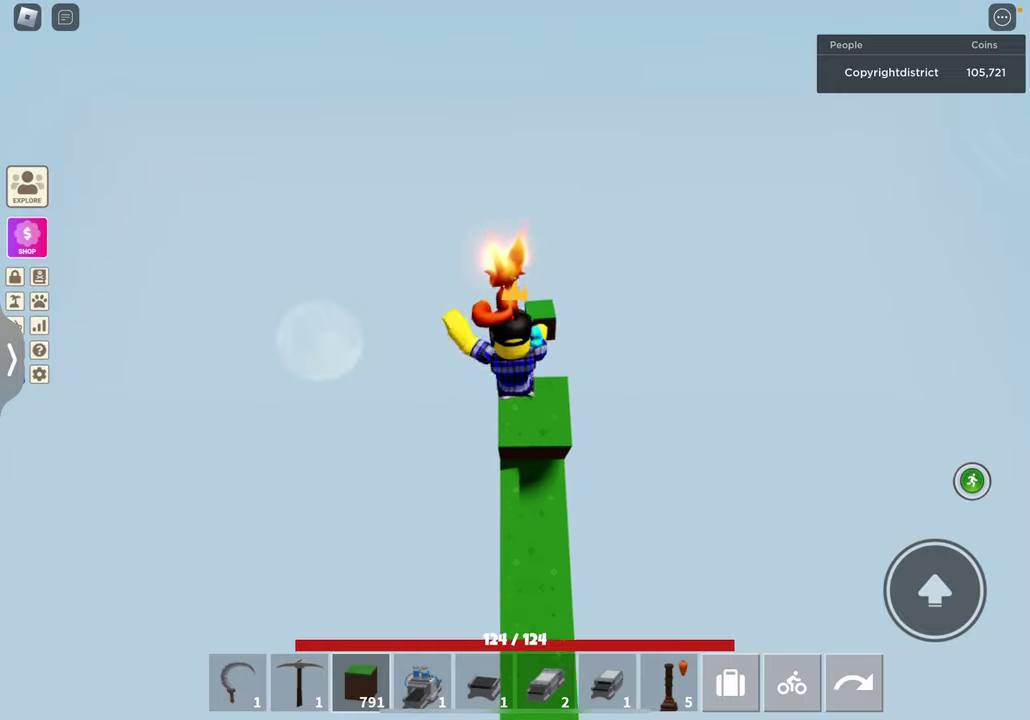
left_click(536, 400)
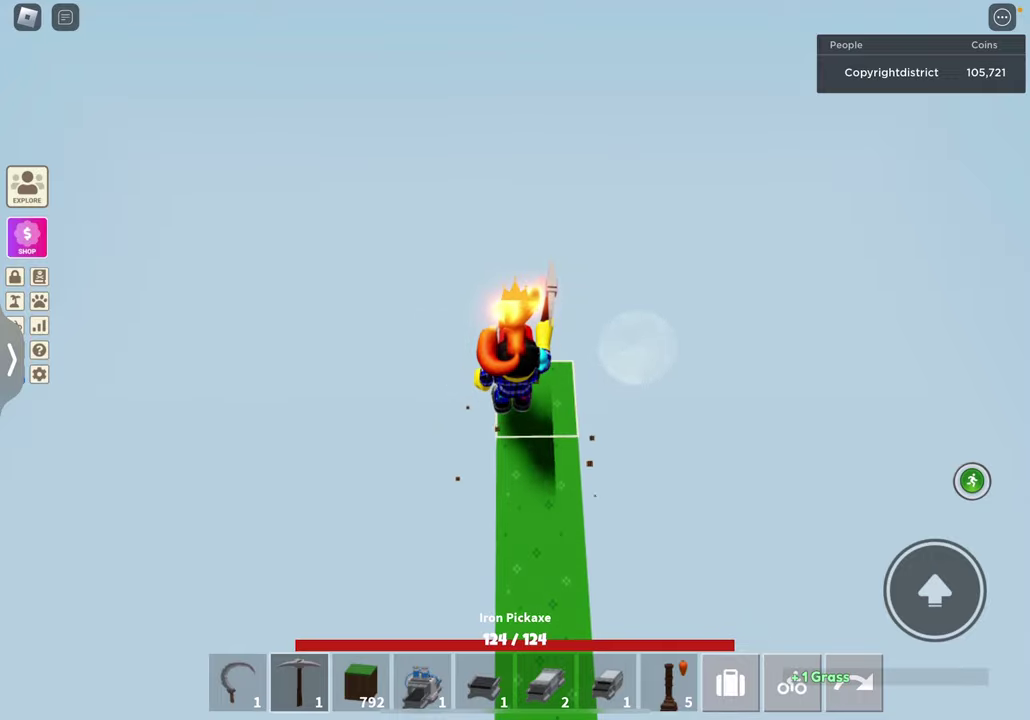
left_click(360, 684)
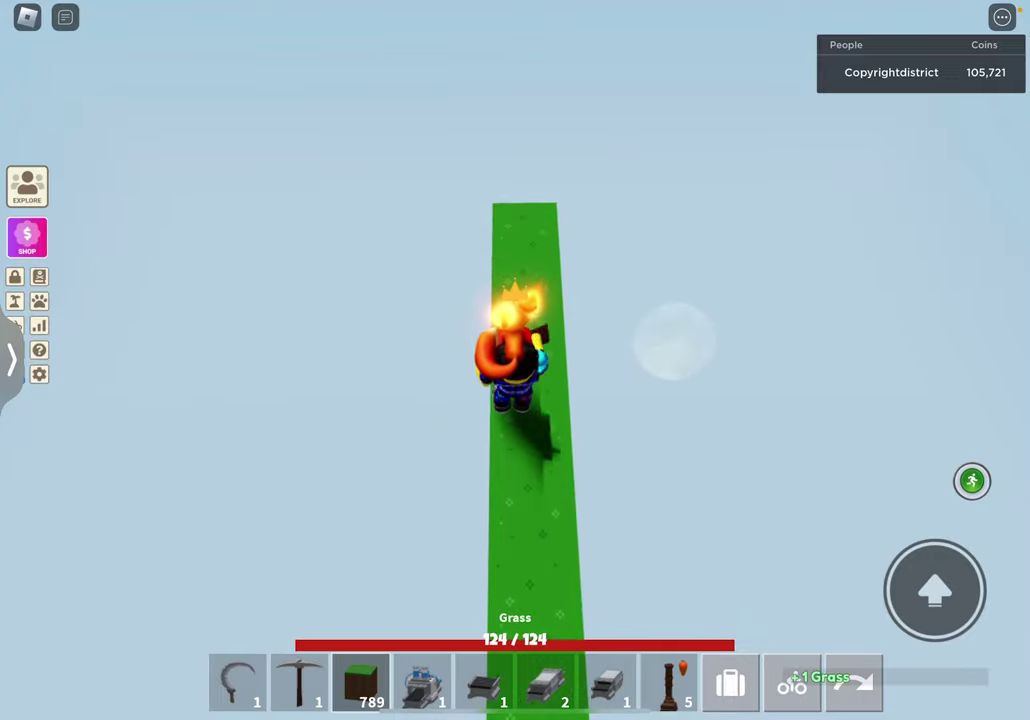
- Lay a long straight row of grass blocks ahead along the path
left_click(520, 300)
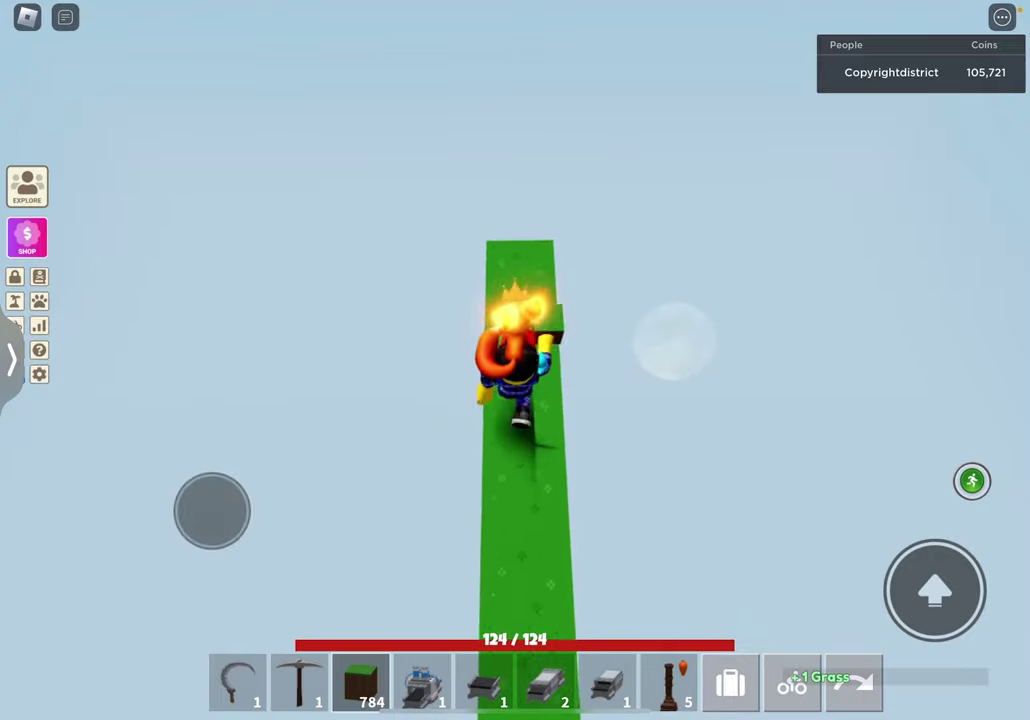
left_click(516, 300)
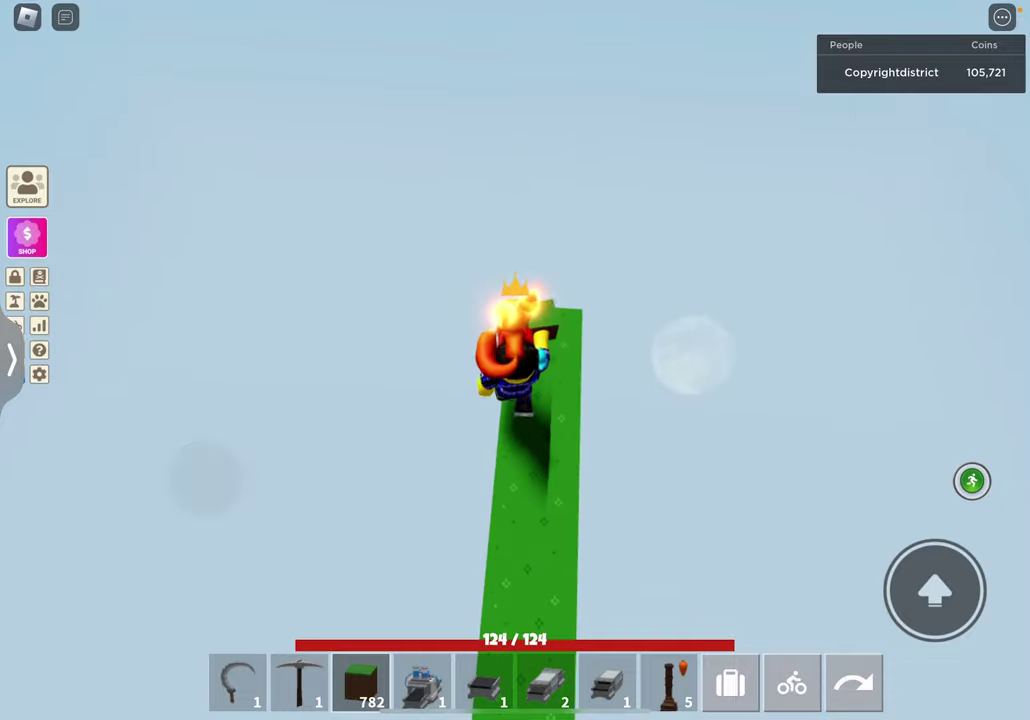
left_click(520, 300)
left_click(520, 300)
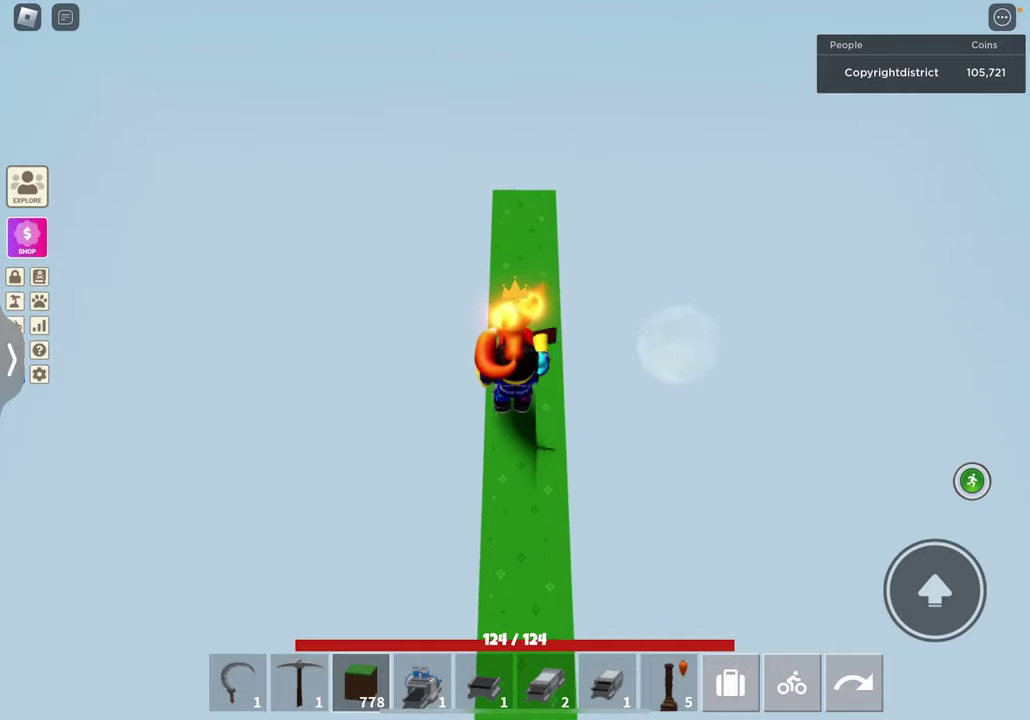
left_click(520, 300)
left_click(520, 300)
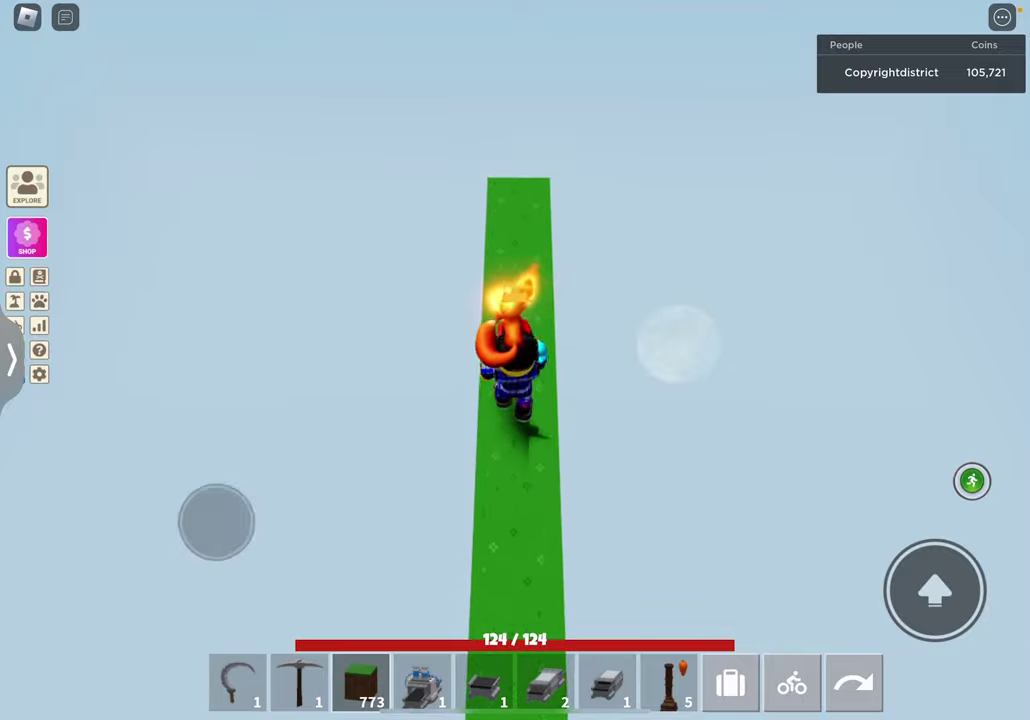
left_click(520, 300)
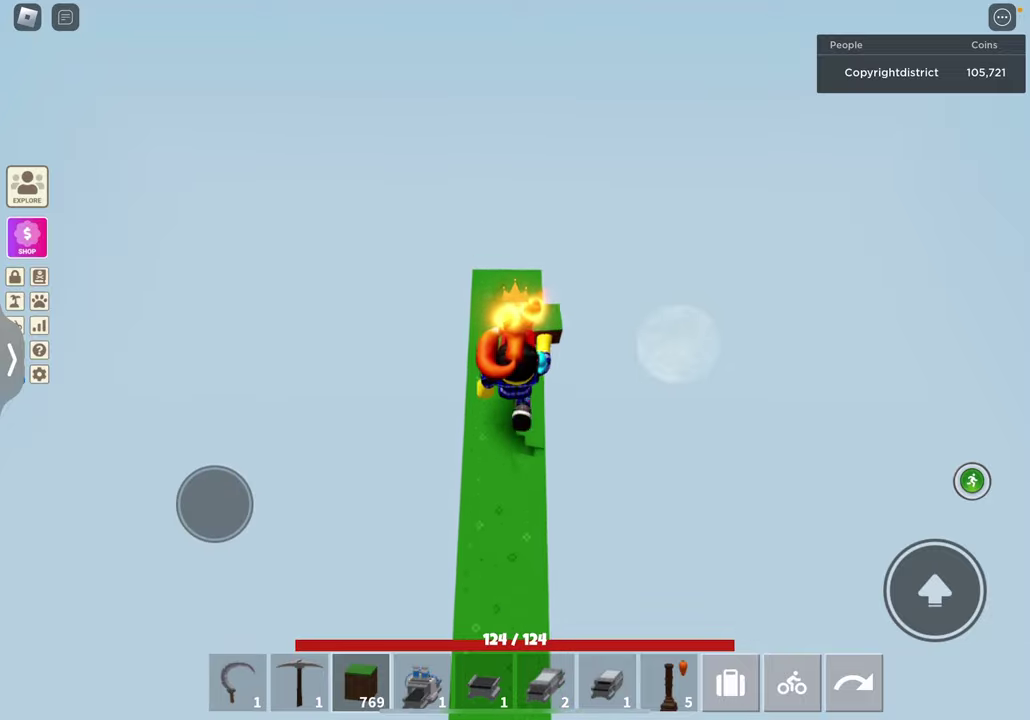
left_click(520, 300)
left_click(520, 300)
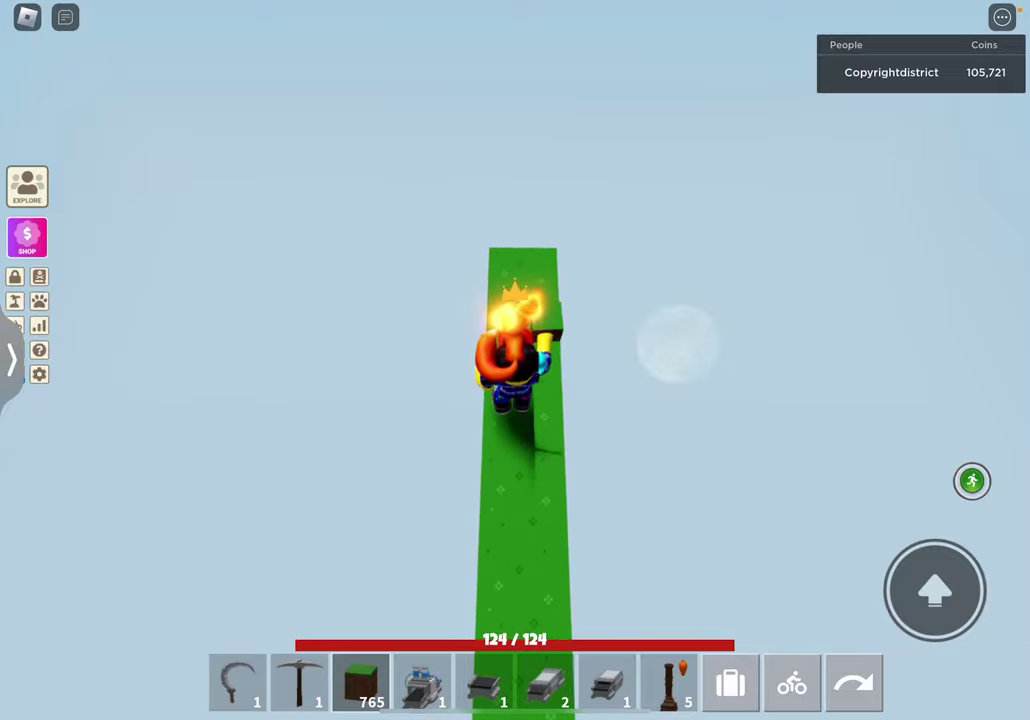
left_click(520, 300)
left_click(520, 300)
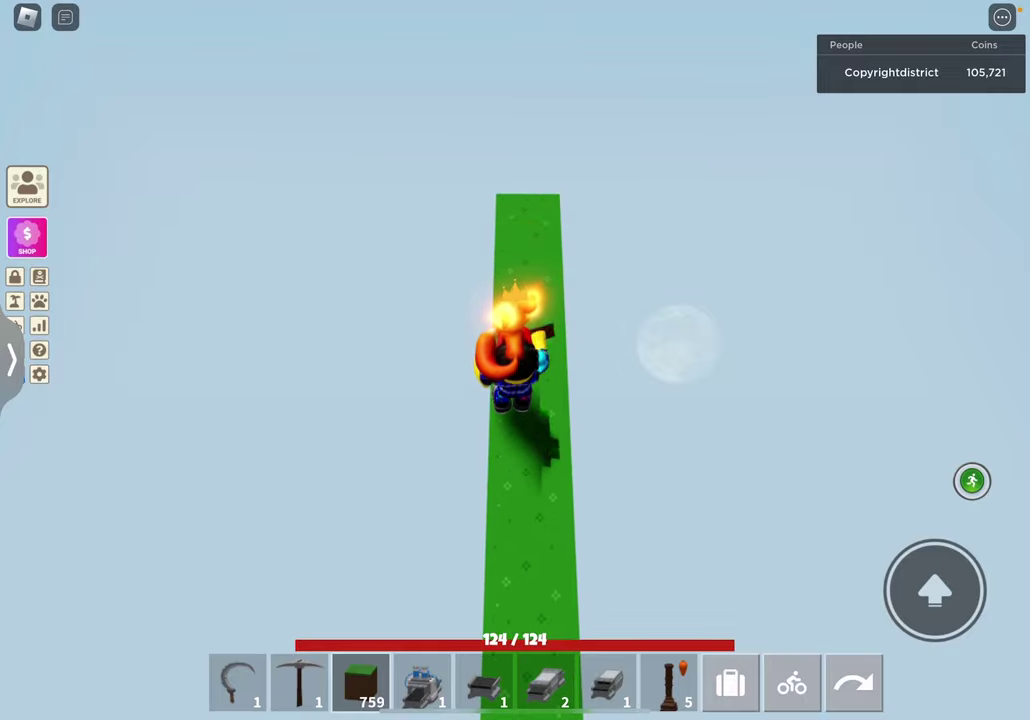
left_click(520, 320)
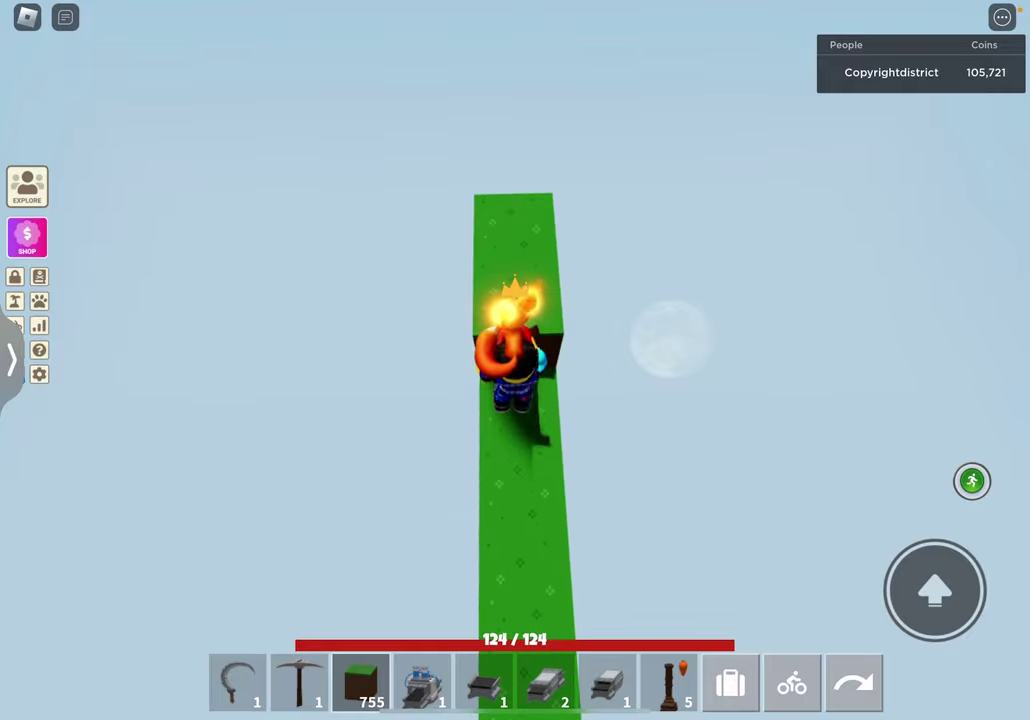
- Replace misplaced blocks at the path's end and re-equip grass
left_click(520, 240)
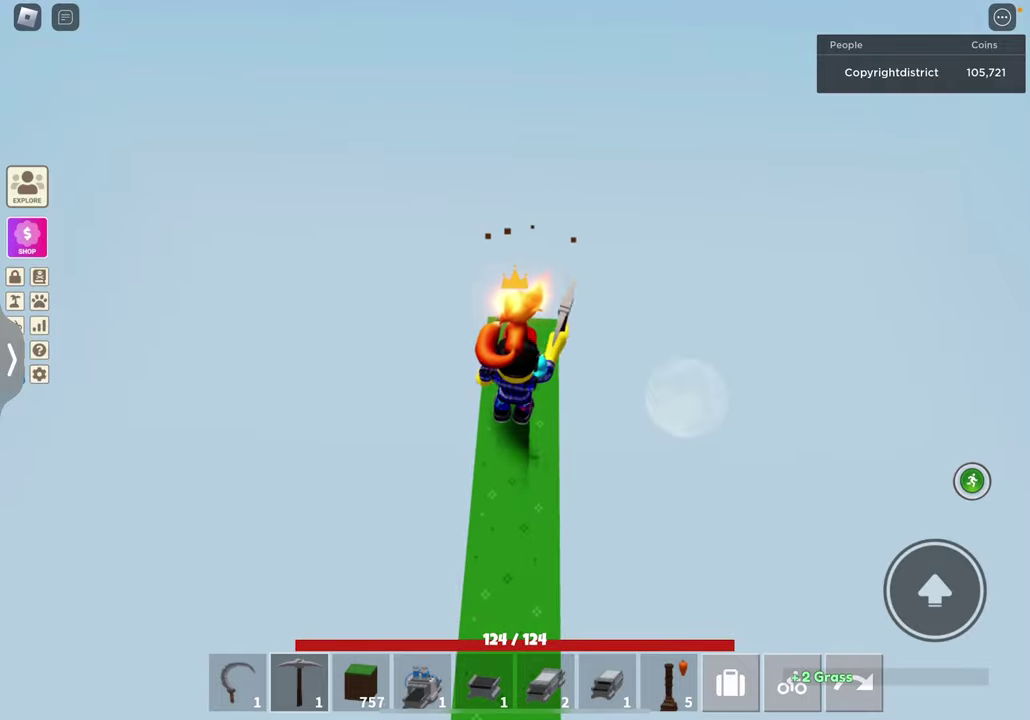
left_click(520, 300)
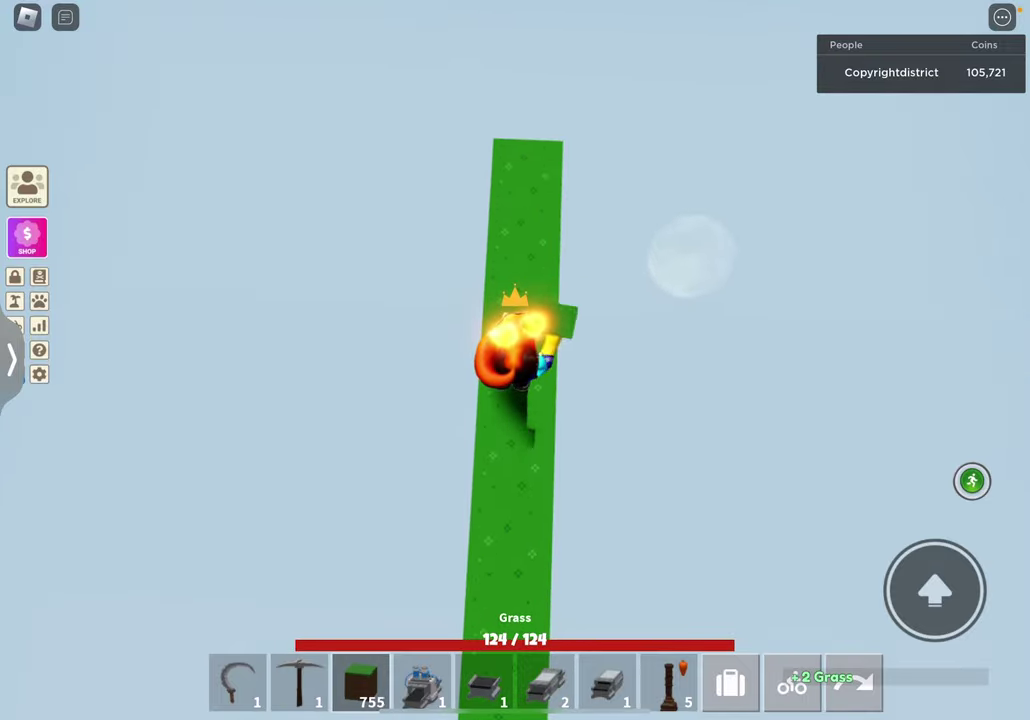
left_click(527, 300)
left_click(527, 270)
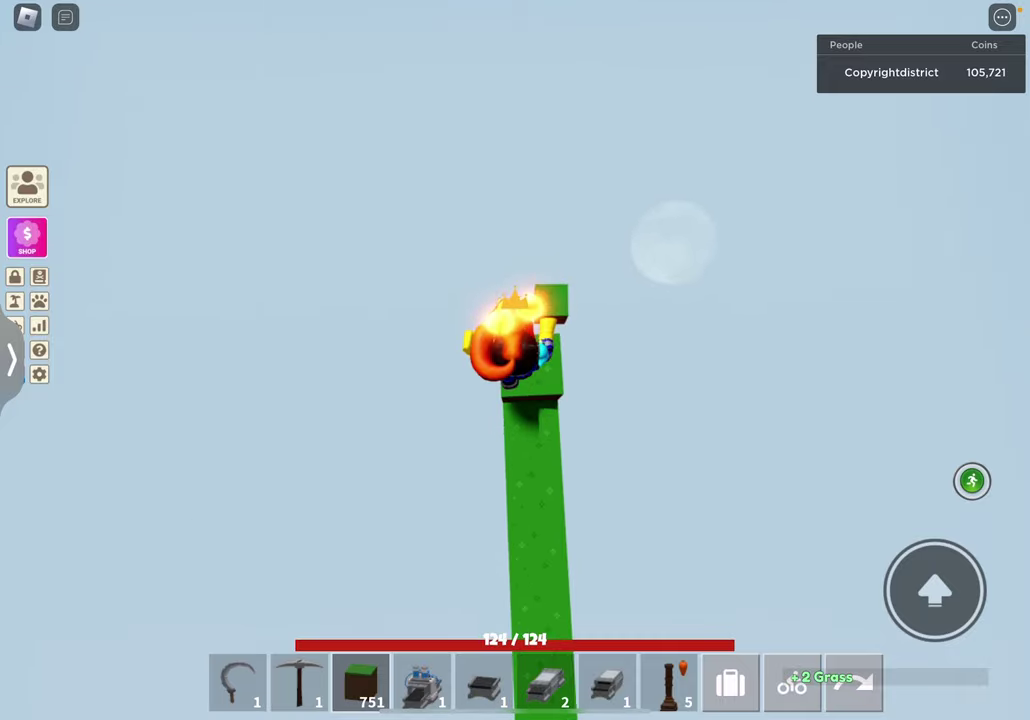
left_click(545, 340)
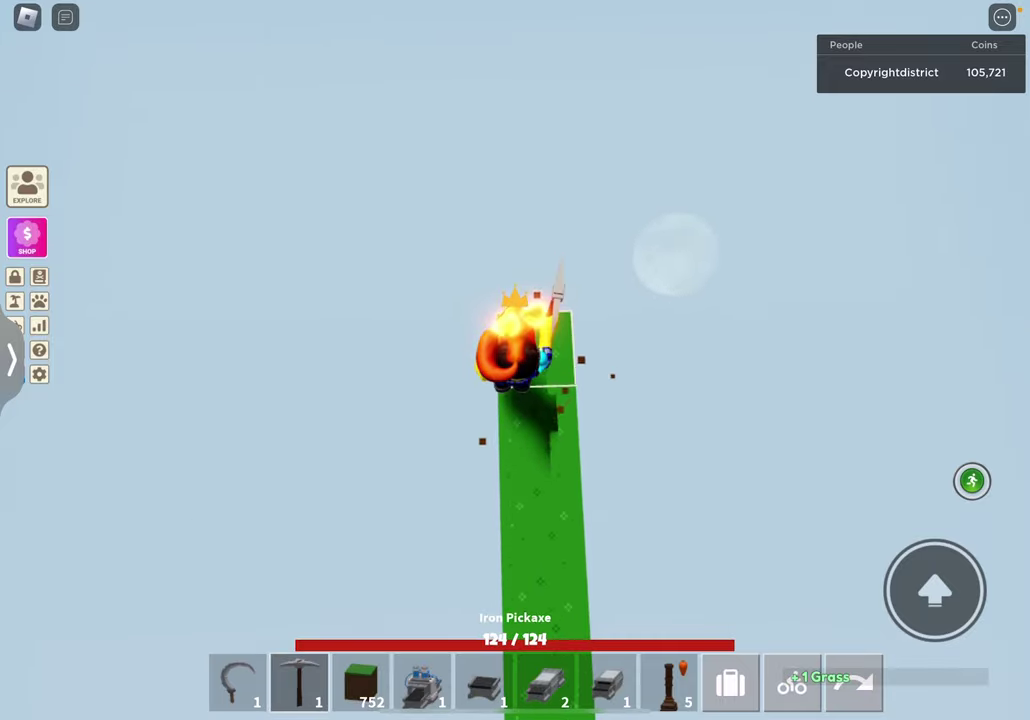
key("3")
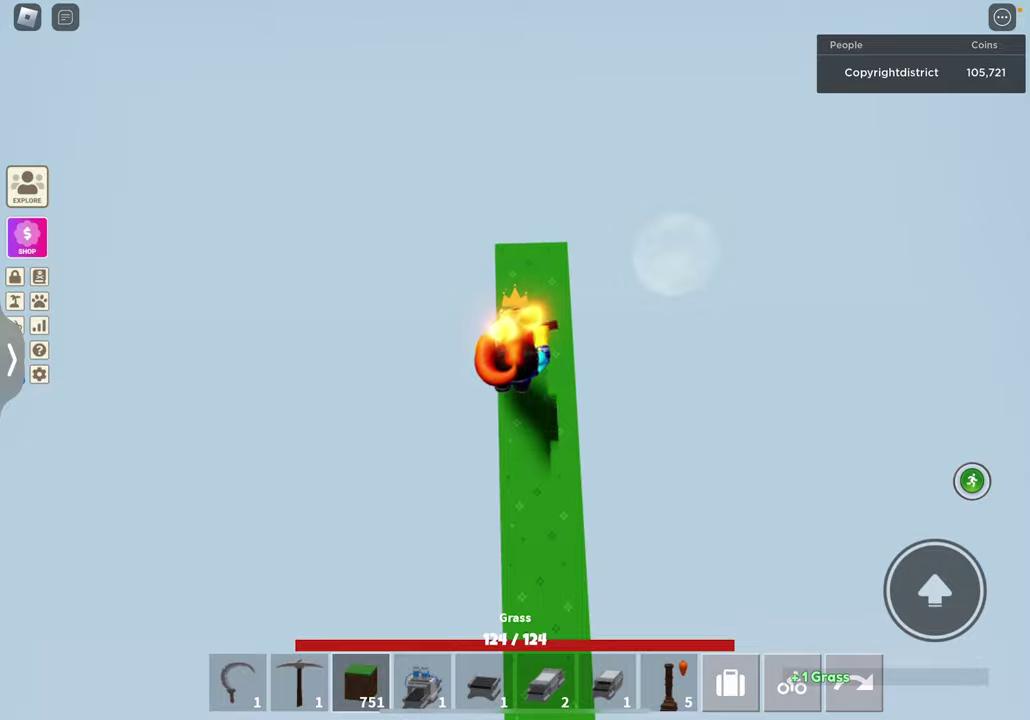
key("4")
- Continue extending the grass path forward with nine more blocks
left_click(570, 300)
left_click(560, 330)
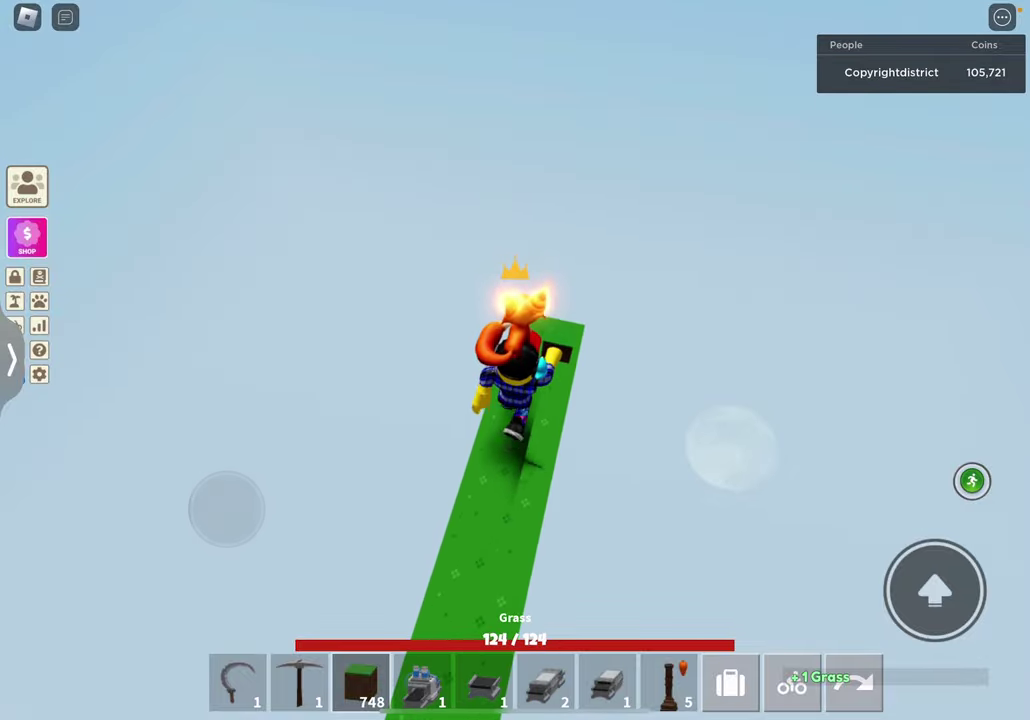
left_click(560, 320)
left_click(560, 320)
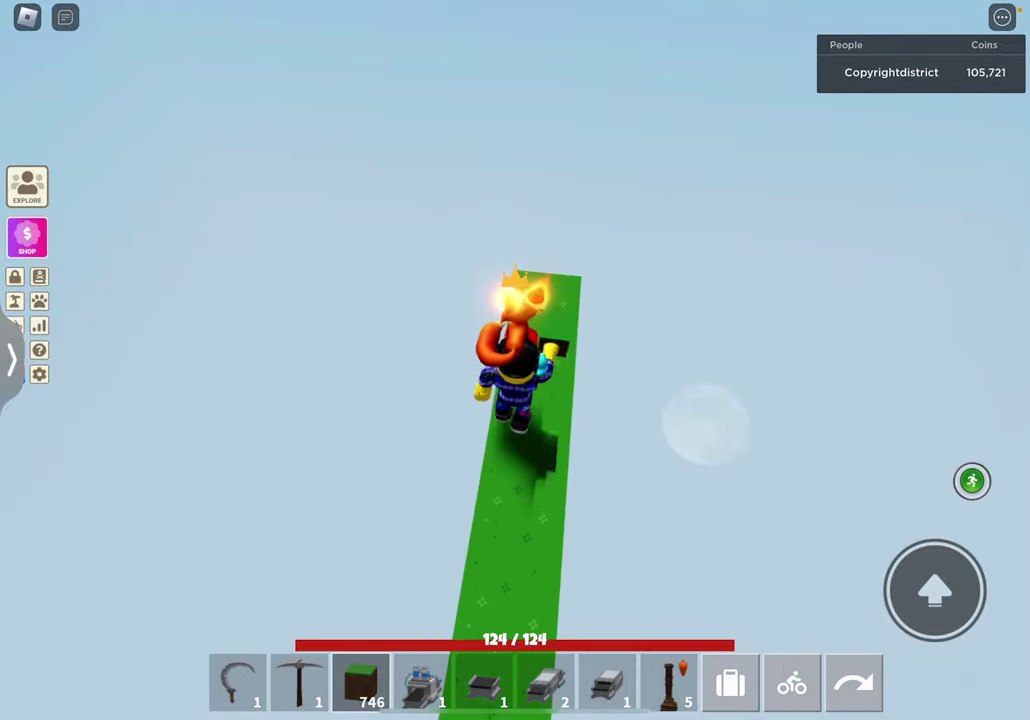
left_click(560, 320)
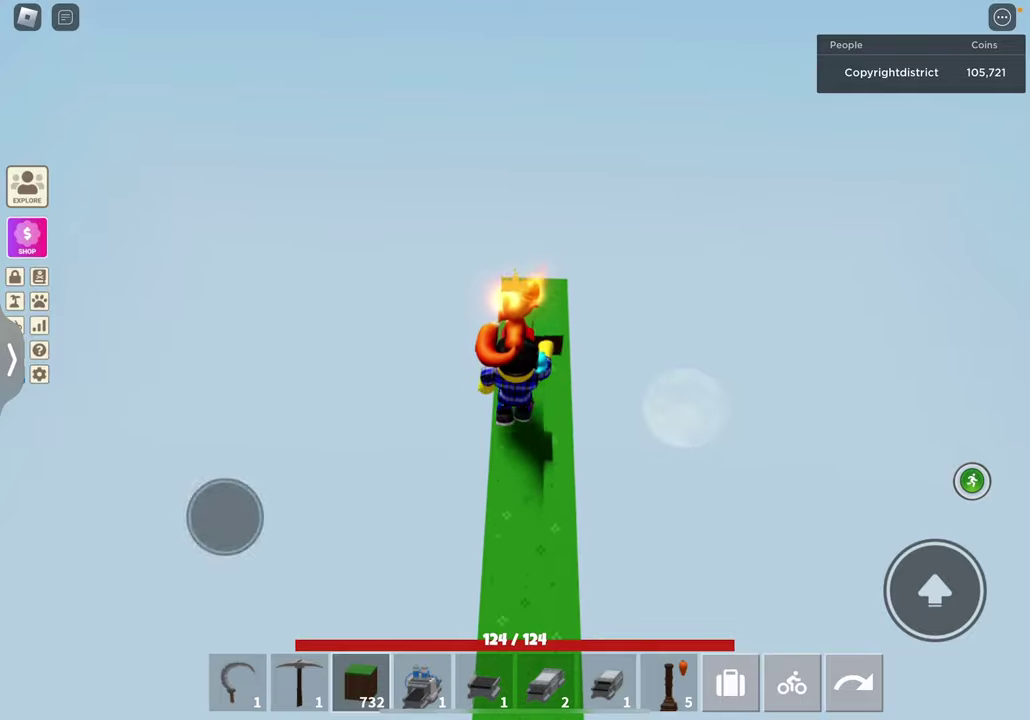
left_click(533, 270)
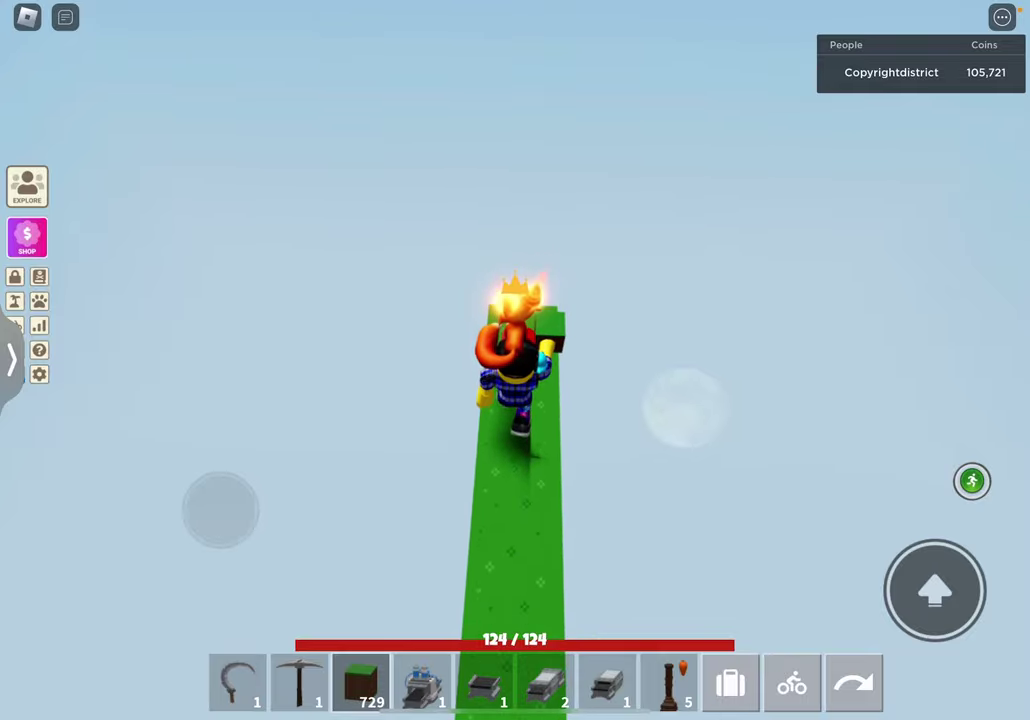
left_click(533, 300)
left_click(528, 290)
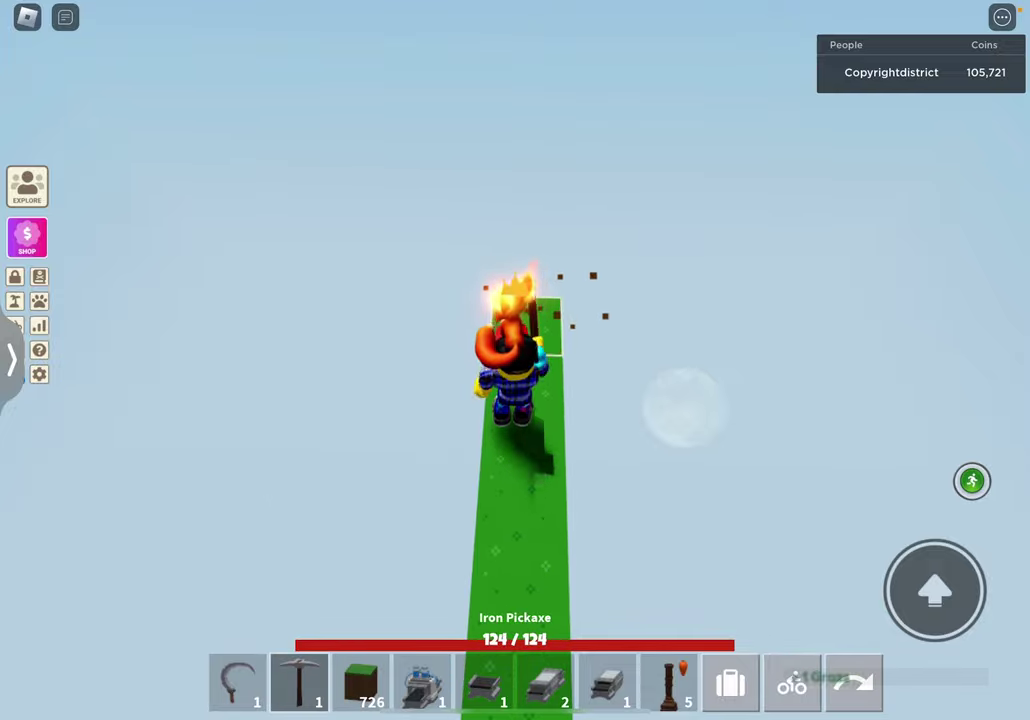
left_click(533, 290)
- Stack three grass blocks at the end of the grass path to start a step
left_click_drag(700, 350, 400, 350)
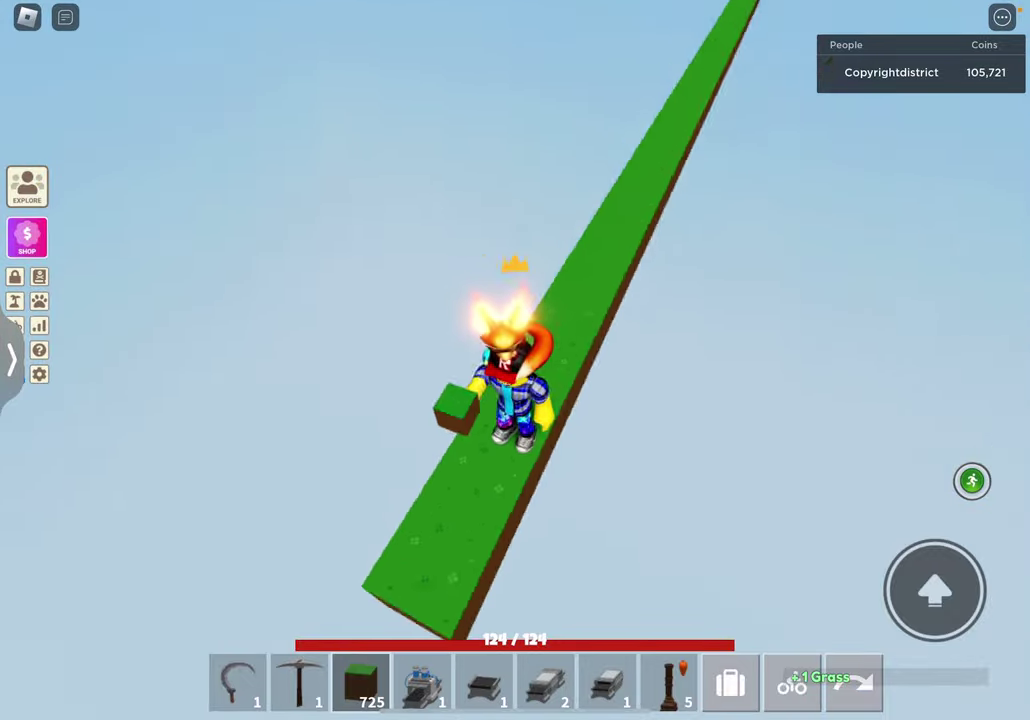
left_click_drag(700, 350, 300, 350)
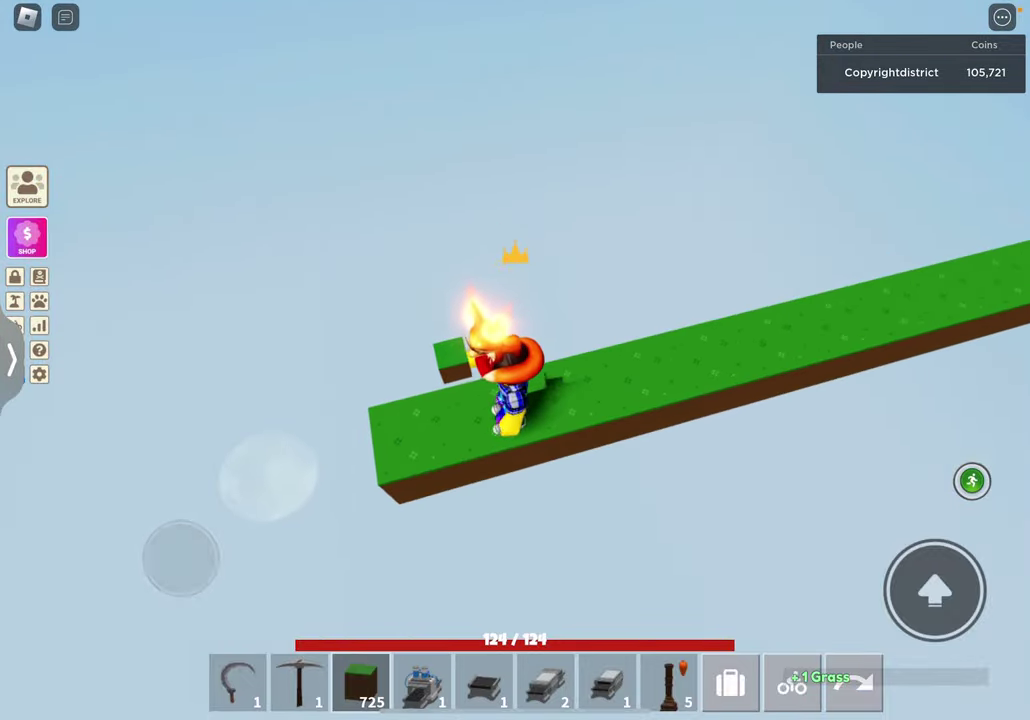
left_click_drag(700, 300, 450, 300)
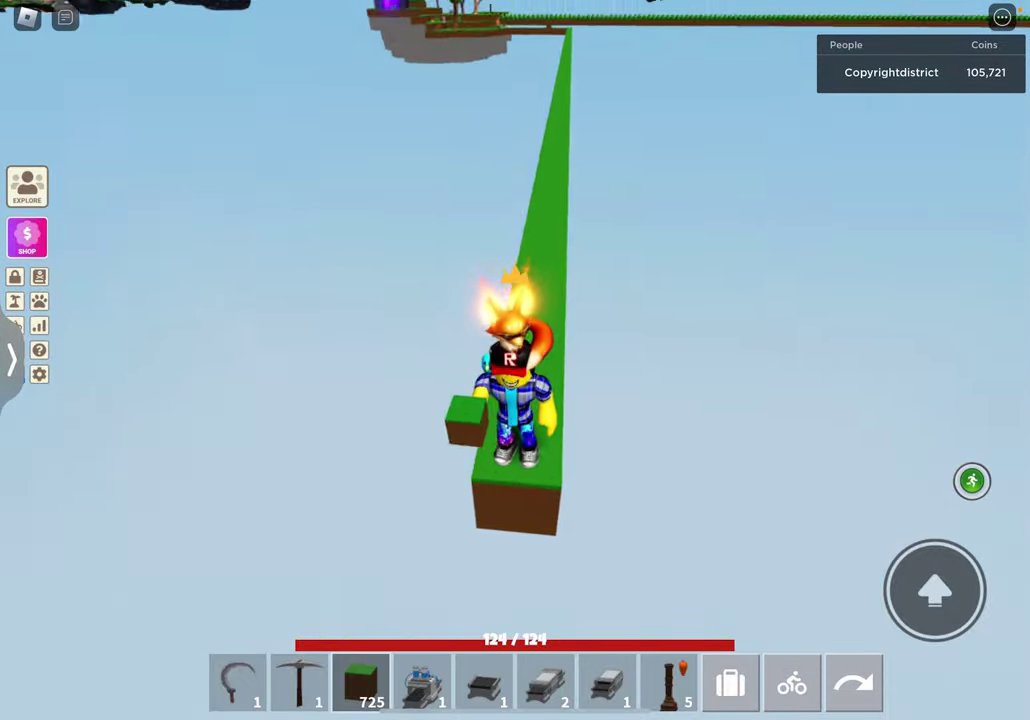
left_click_drag(700, 300, 400, 300)
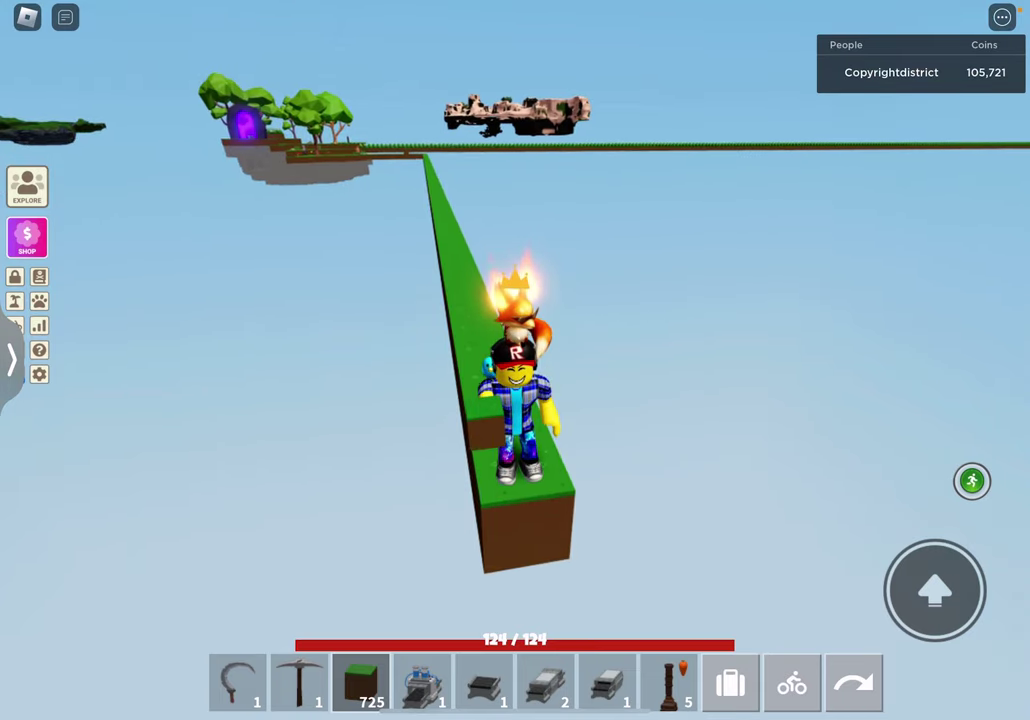
mouse_move(700, 300)
left_mouse_down()
mouse_move(650, 300)
mouse_move(650, 280)
left_mouse_up()
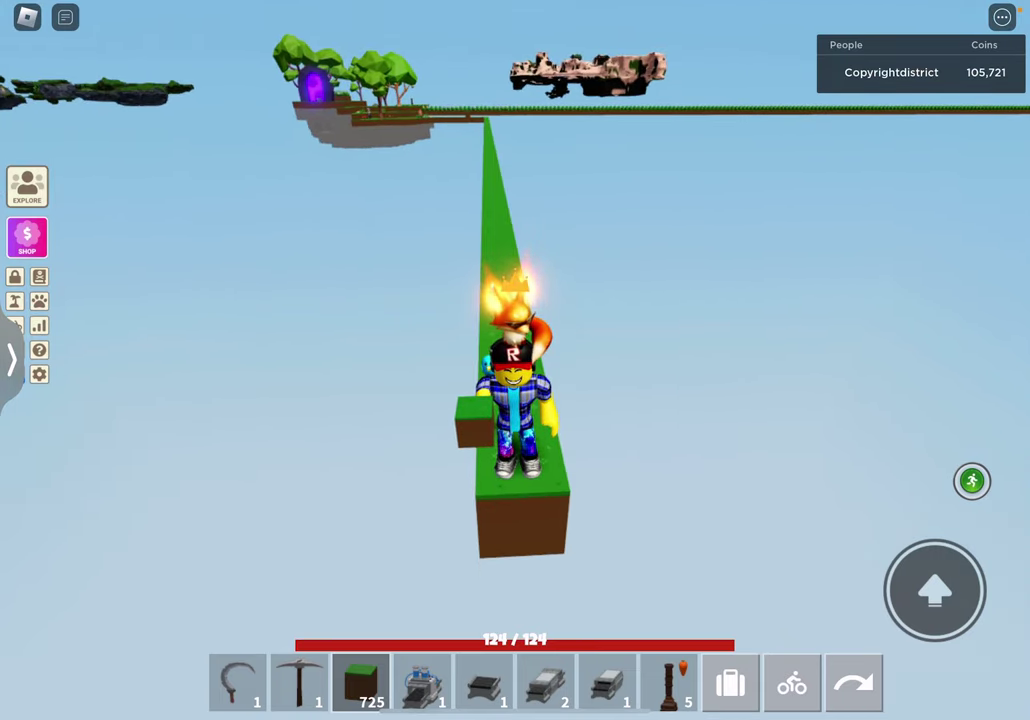
left_click_drag(700, 300, 400, 300)
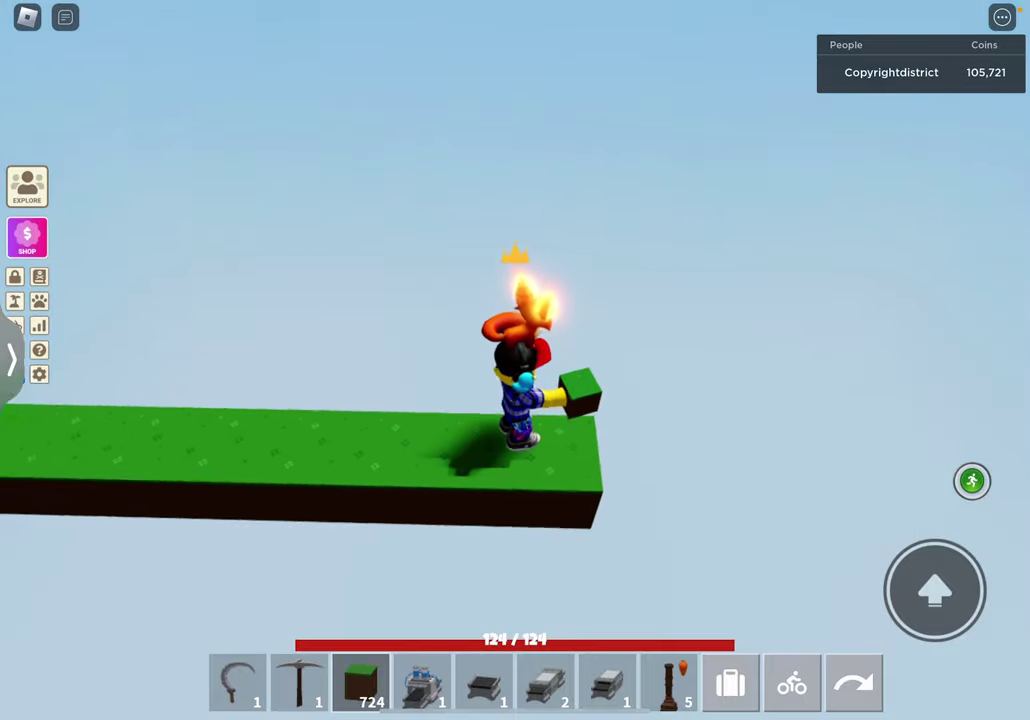
left_click(530, 500)
left_click(480, 430)
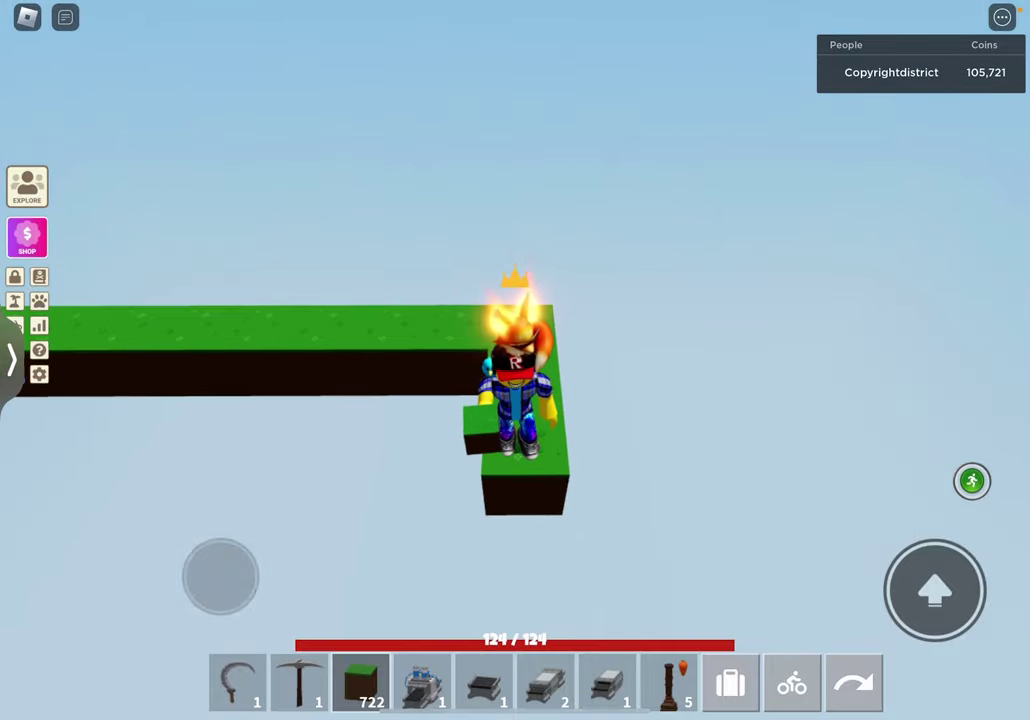
left_click(560, 400)
- Place two grass blocks at the corner of the path
left_click_drag(700, 300, 300, 300)
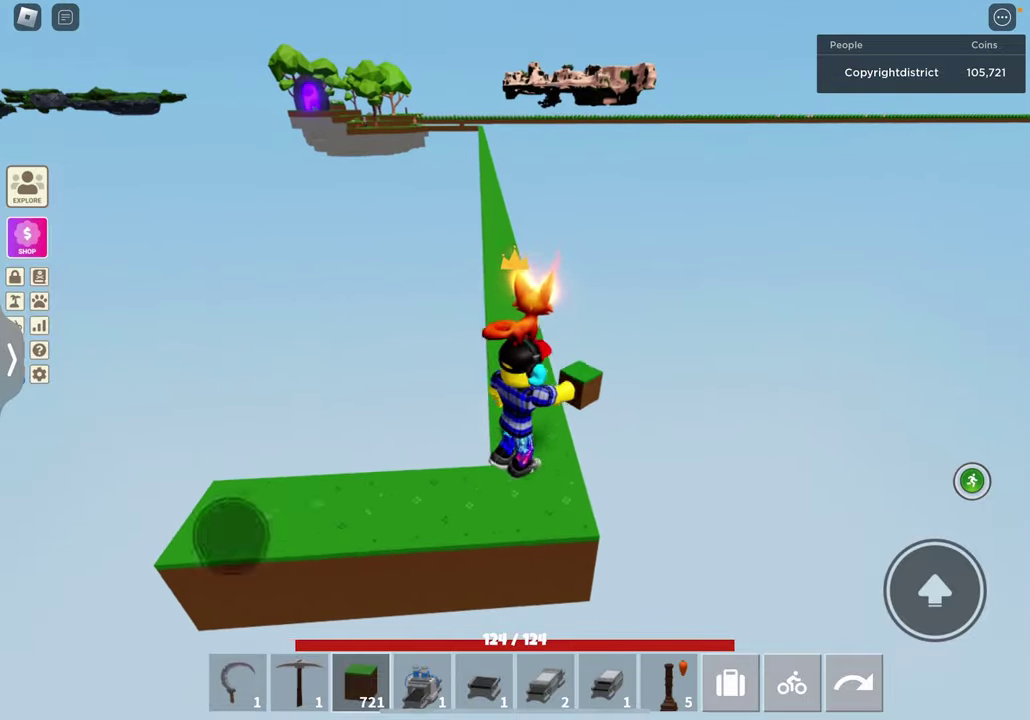
left_click_drag(700, 300, 300, 300)
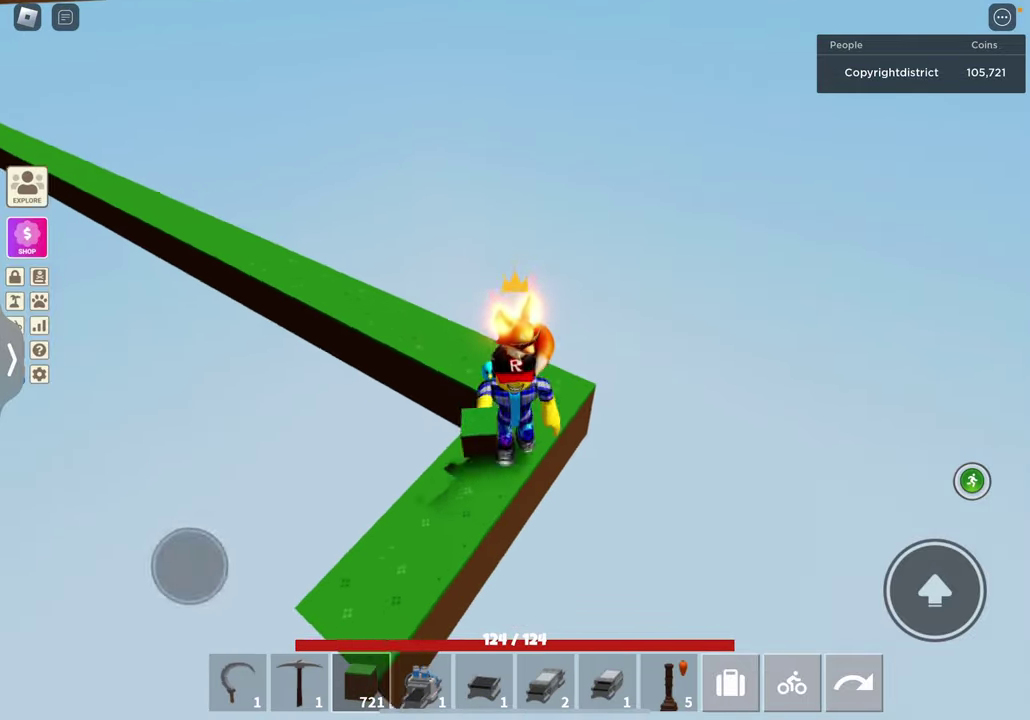
left_click_drag(600, 300, 560, 330)
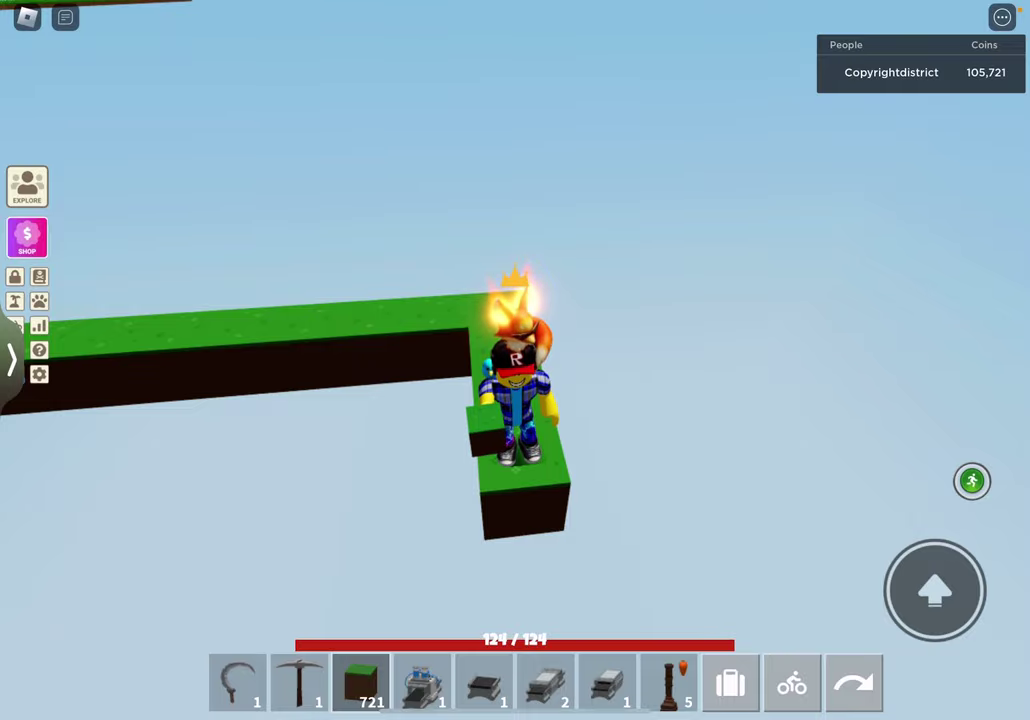
left_click_drag(700, 300, 300, 300)
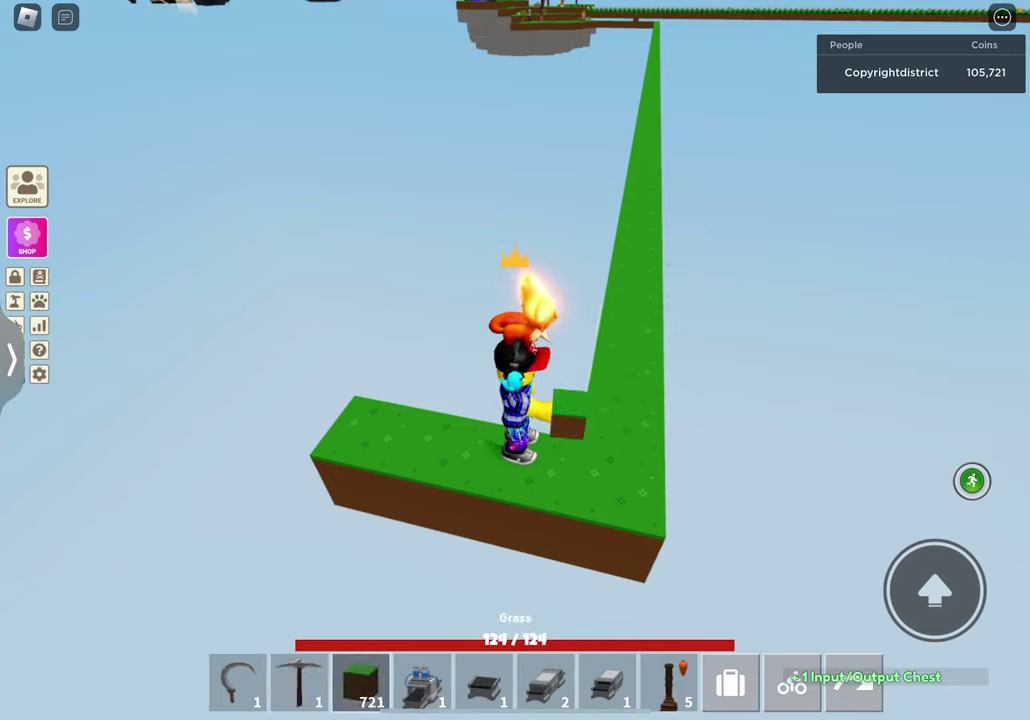
left_click_drag(700, 300, 450, 300)
left_click(500, 440)
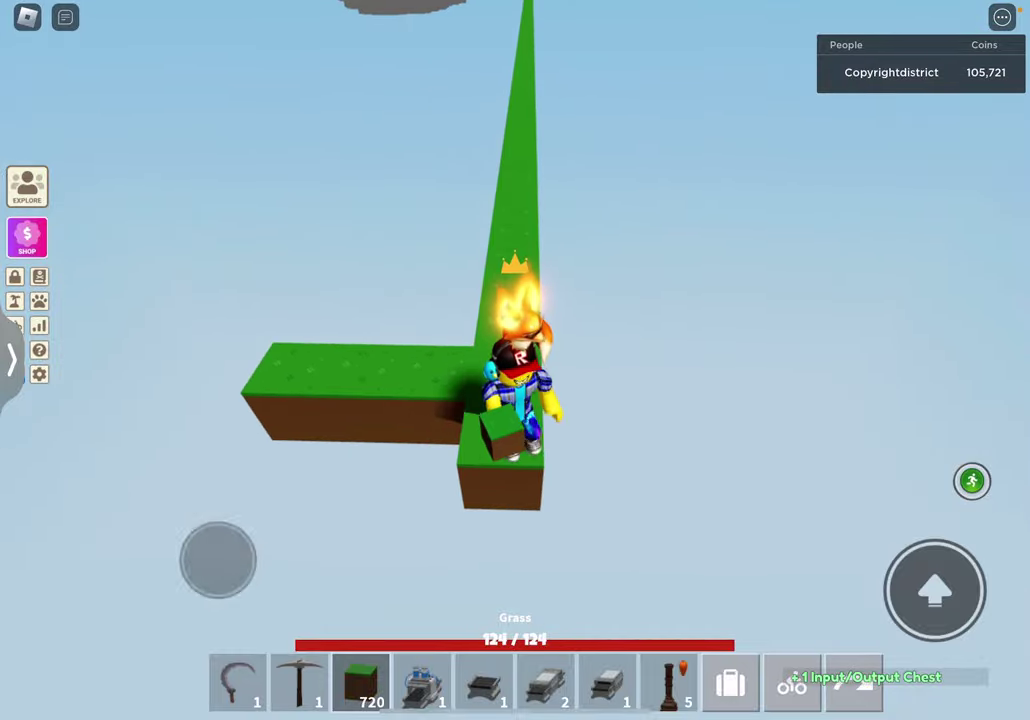
left_click_drag(700, 300, 350, 250)
left_click(520, 440)
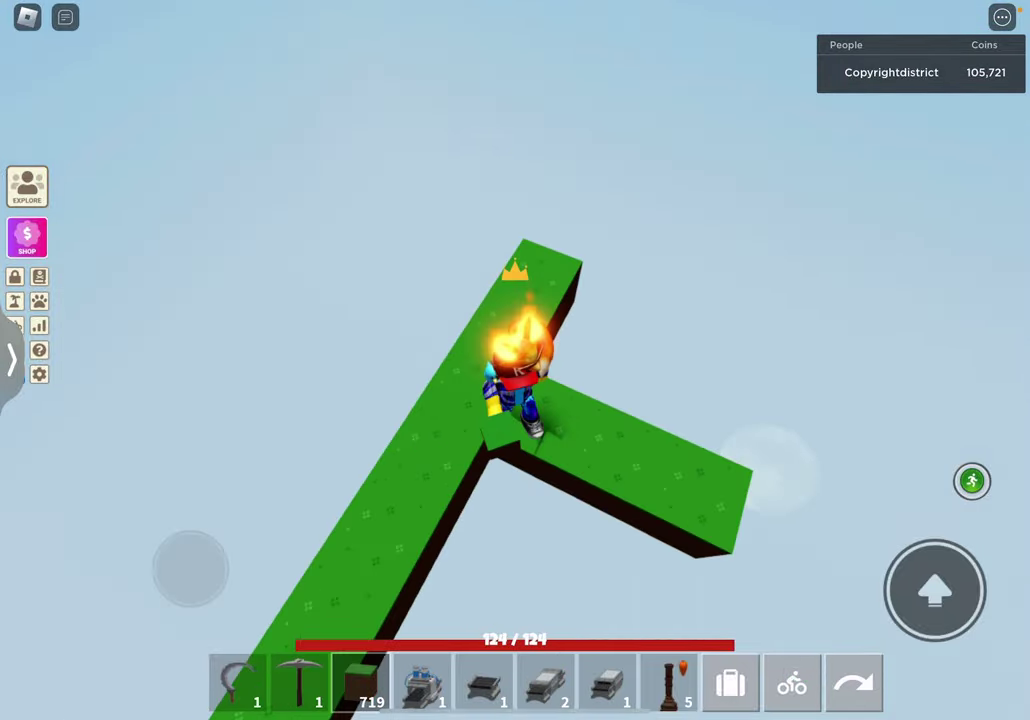
- Walk along the platform and place a grass block beside the walkway
left_click_drag(700, 300, 450, 300)
left_click(608, 684)
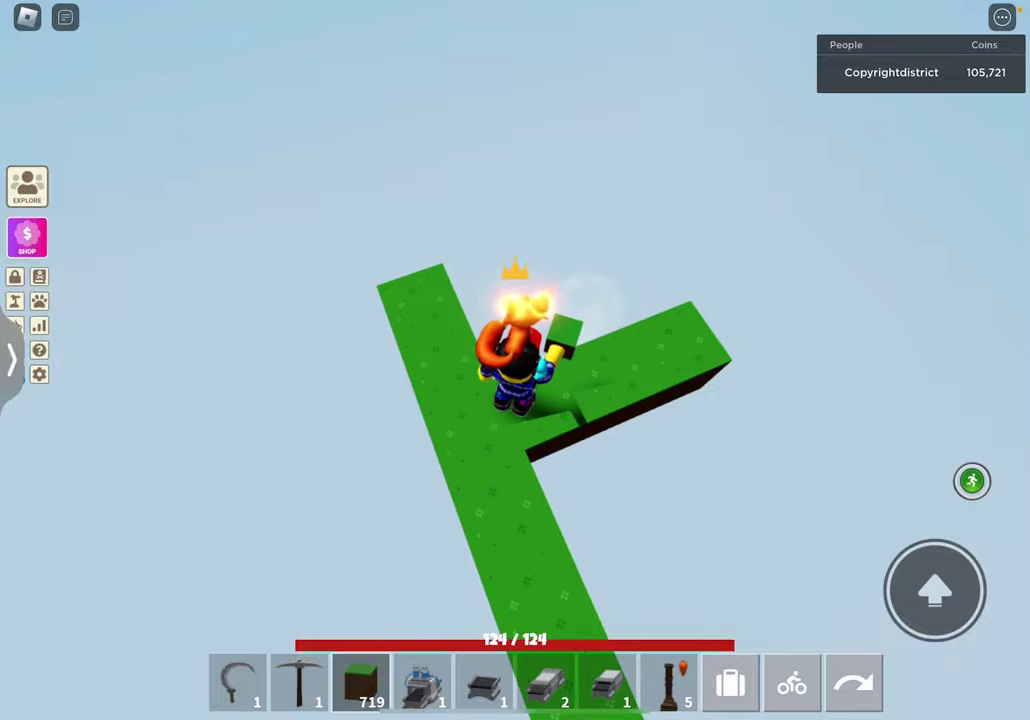
left_click_drag(230, 540, 245, 525)
left_click_drag(700, 300, 450, 320)
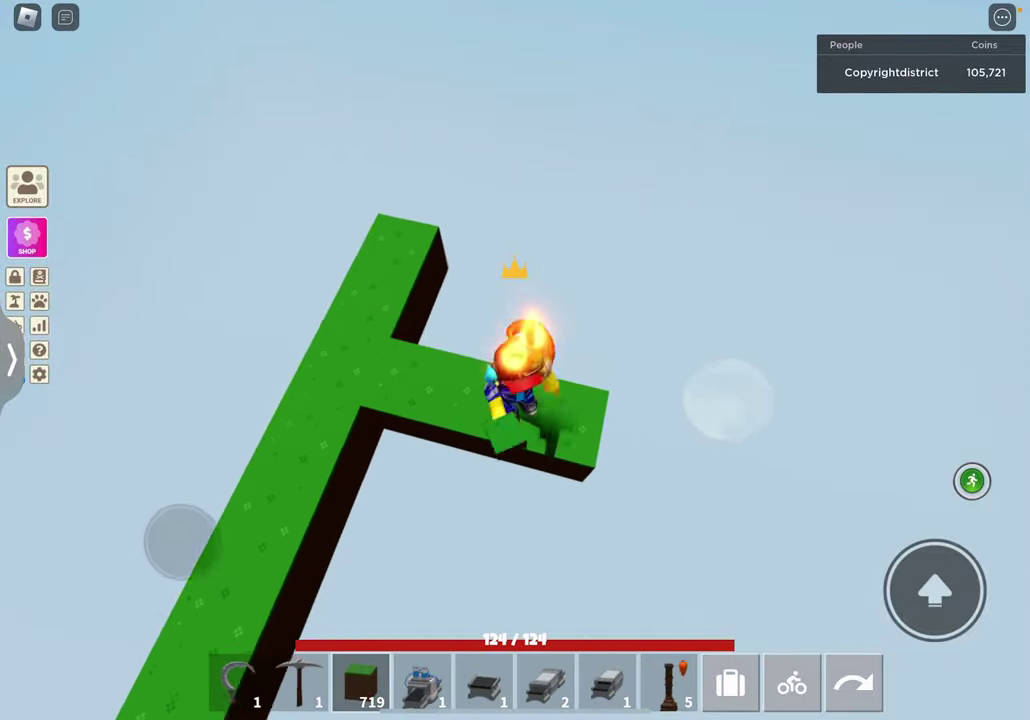
left_click(520, 420)
left_click_drag(174, 565, 174, 540)
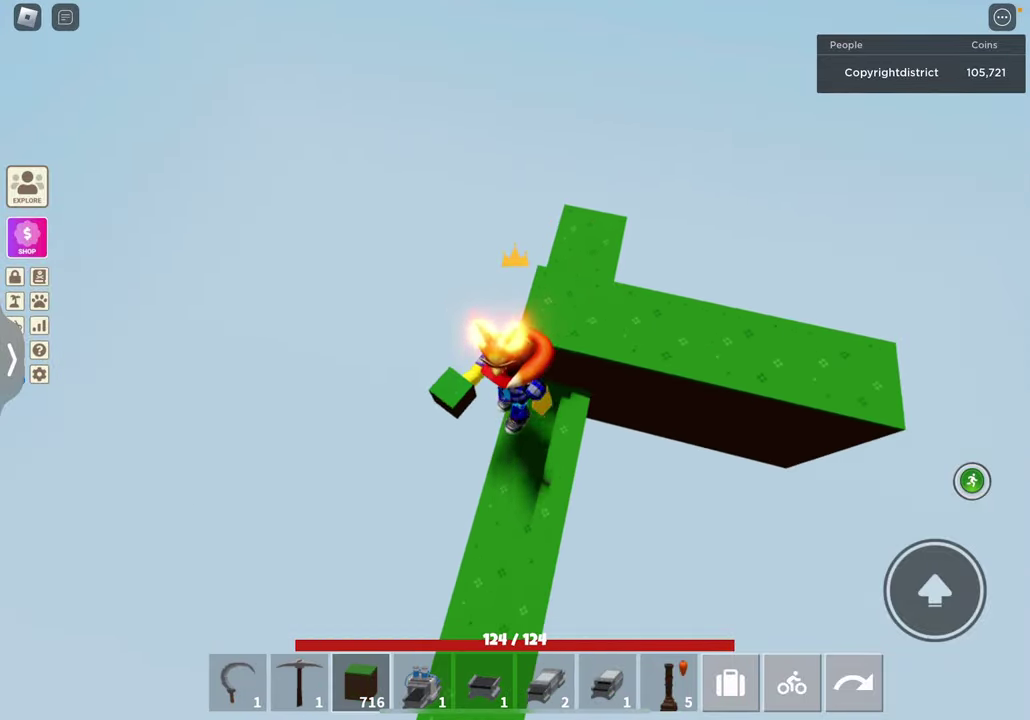
left_click_drag(700, 350, 500, 380)
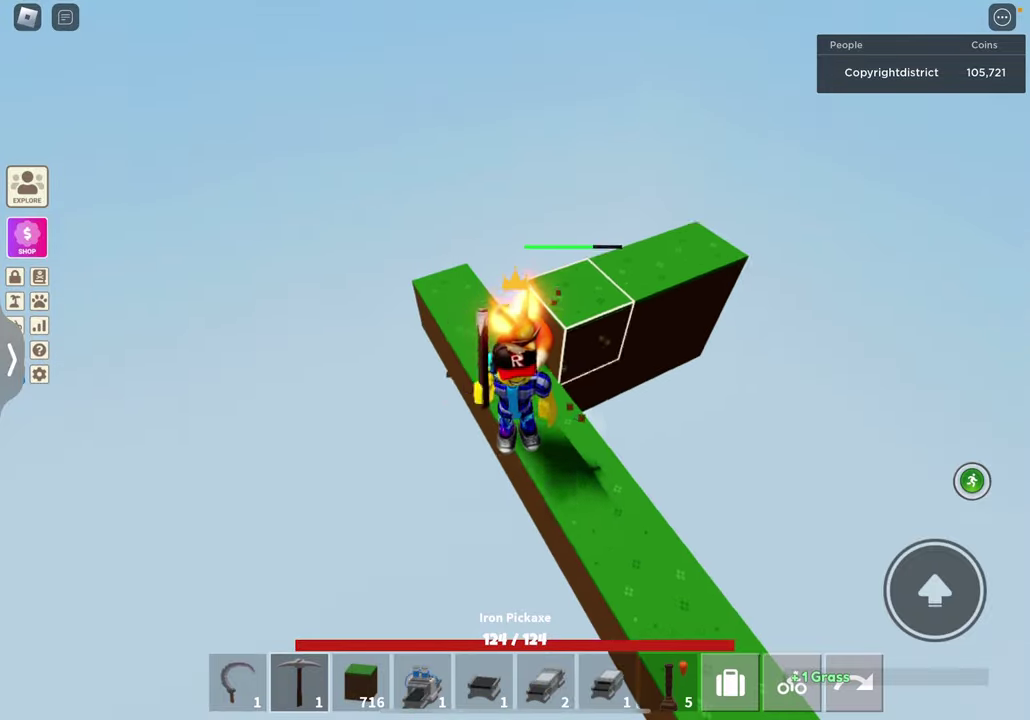
- Switch to mining and remove the stray and stacked grass blocks
left_click(580, 310)
left_click(600, 350)
left_click(660, 290)
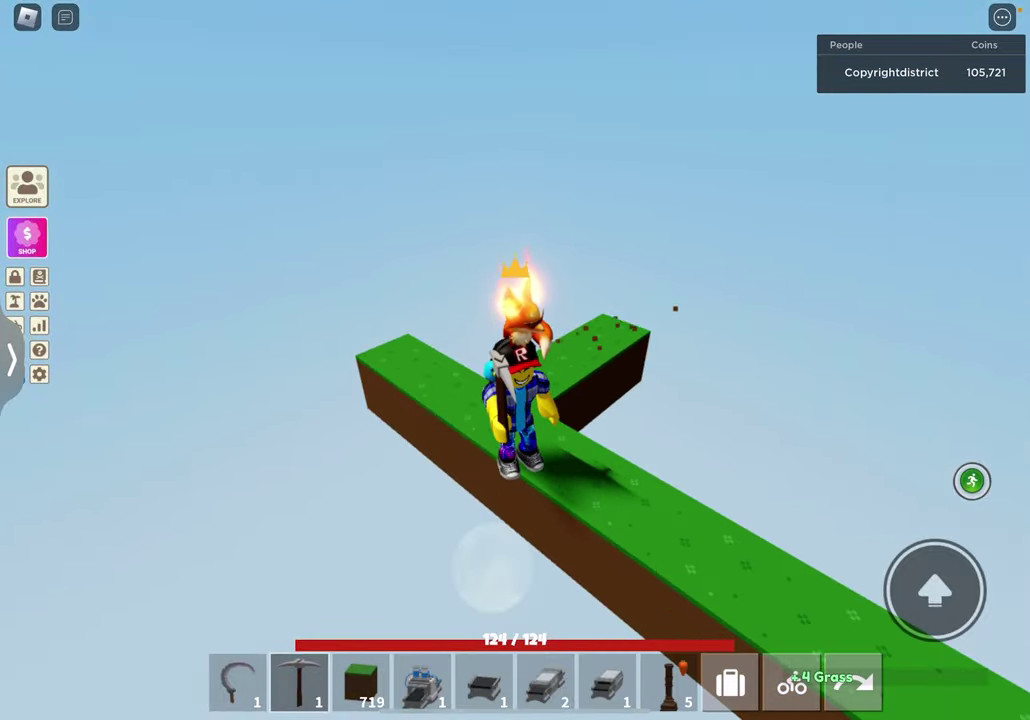
left_click_drag(700, 350, 550, 330)
left_click_drag(700, 350, 500, 330)
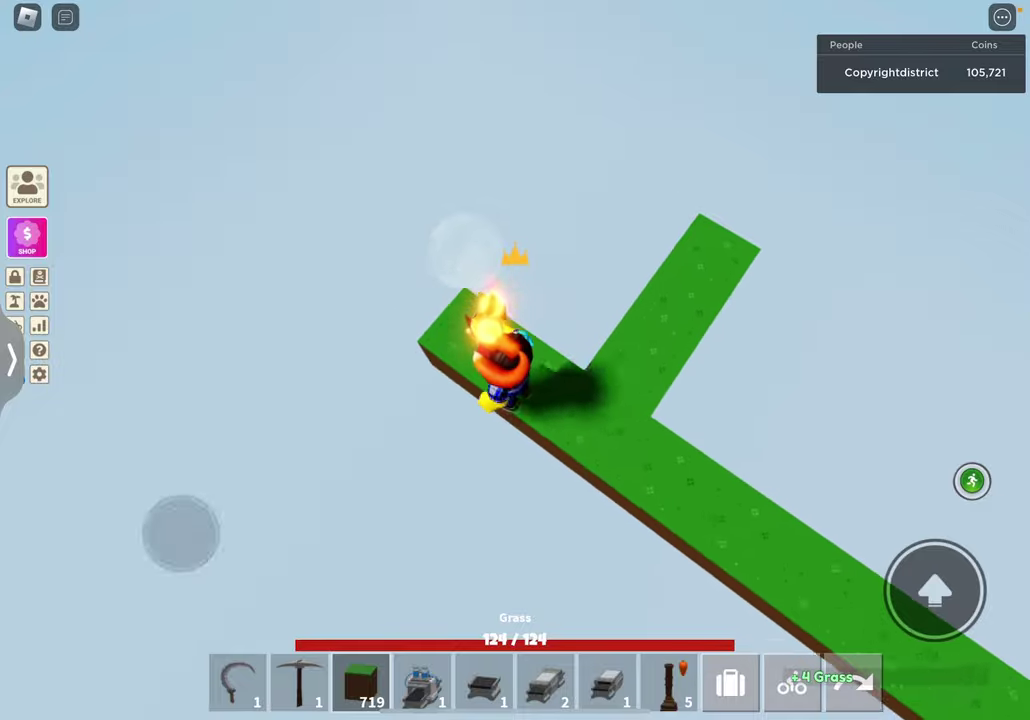
- Walk to the branch end and place three grass blocks there, one under the character
left_click_drag(155, 430, 180, 520)
left_click_drag(290, 385, 185, 540)
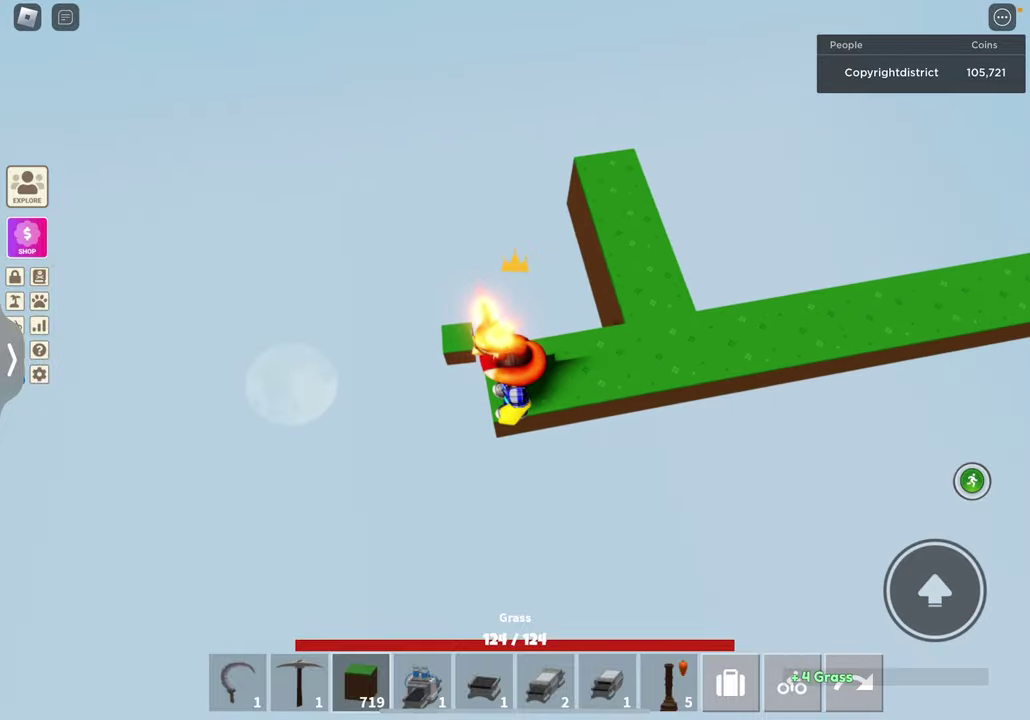
left_click_drag(700, 350, 500, 330)
left_click(450, 380)
left_click(480, 440)
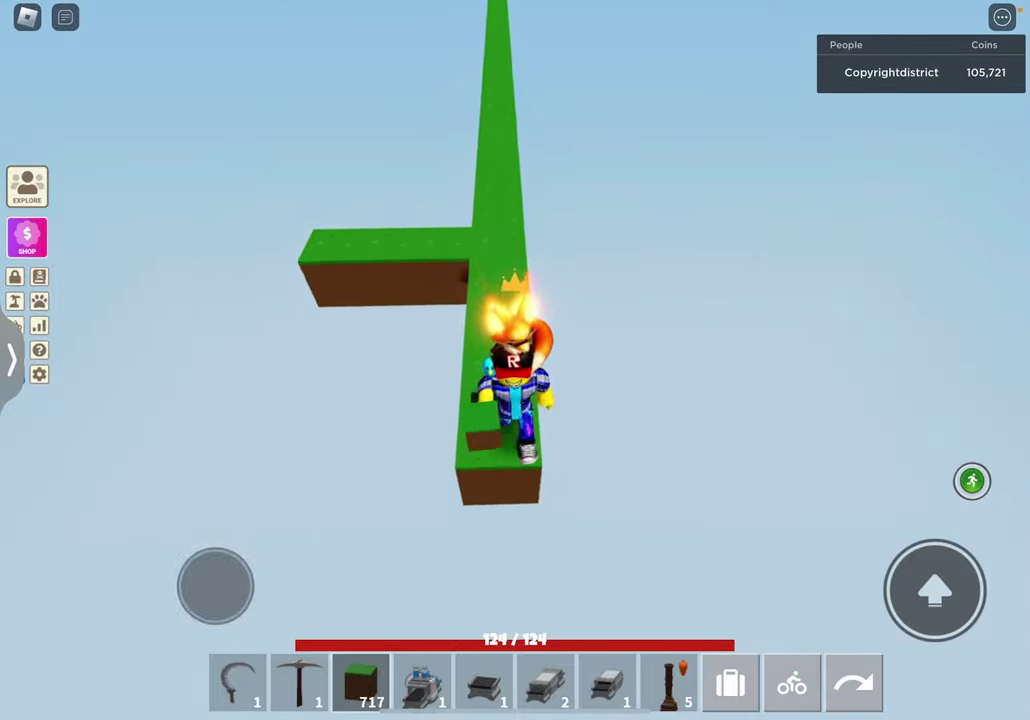
left_click_drag(700, 350, 450, 340)
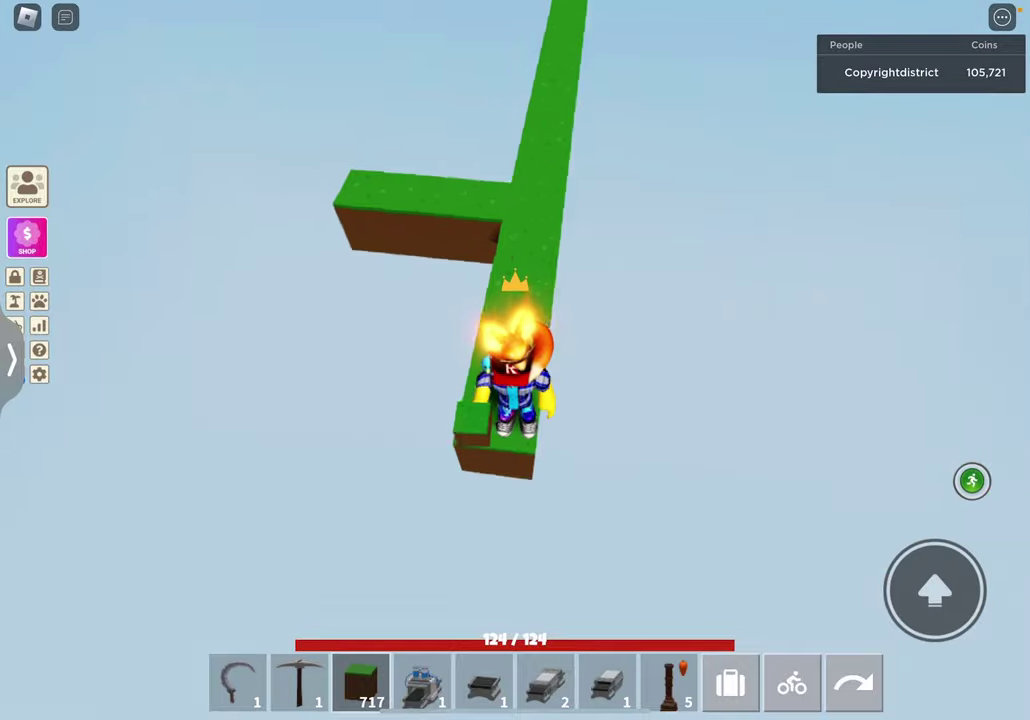
left_click_drag(650, 300, 400, 320)
left_click(560, 400)
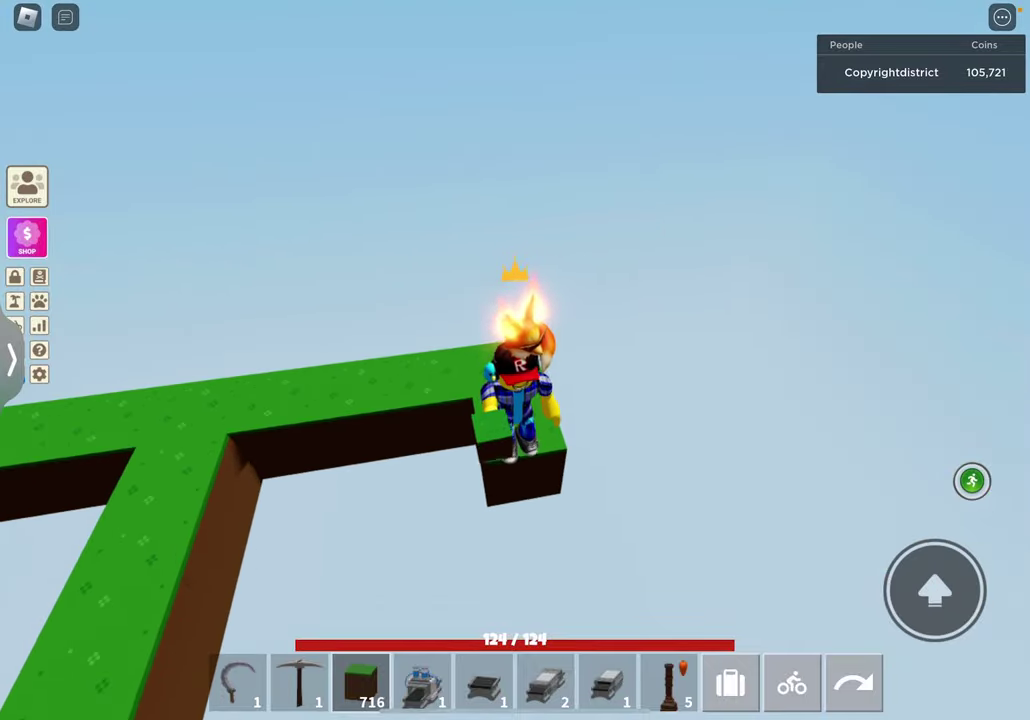
- Fill the three gaps inside the grass square and the notch in its side
left_click(540, 500)
left_click_drag(650, 300, 400, 350)
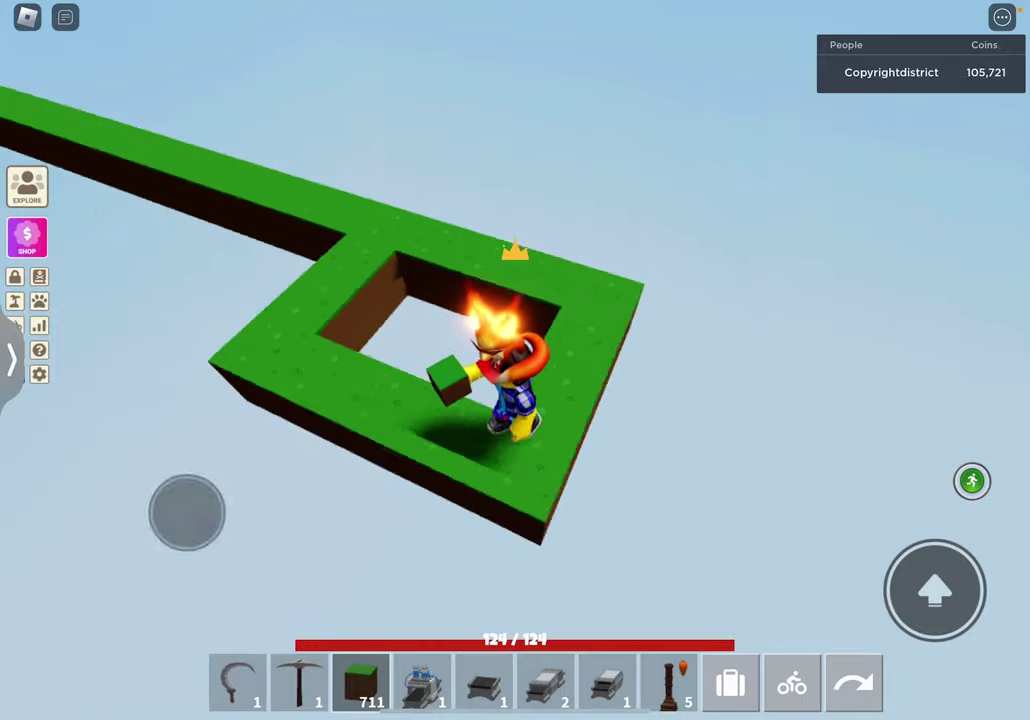
left_click_drag(650, 300, 400, 320)
left_click(220, 370)
left_click(280, 380)
left_click(340, 390)
left_click(440, 500)
left_click(520, 520)
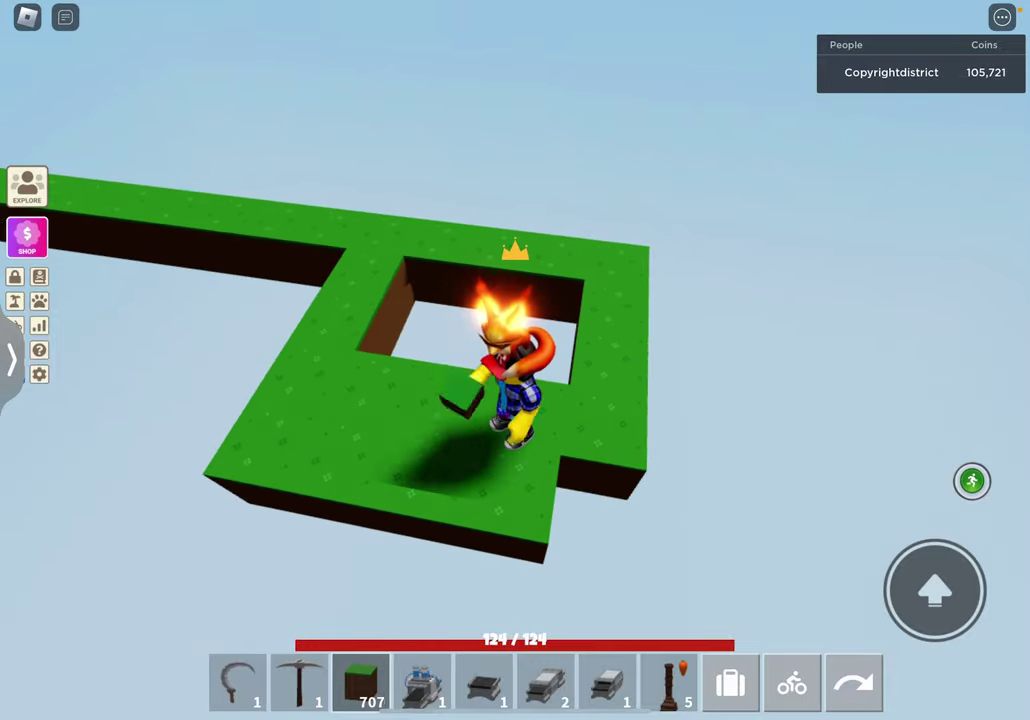
left_click(580, 520)
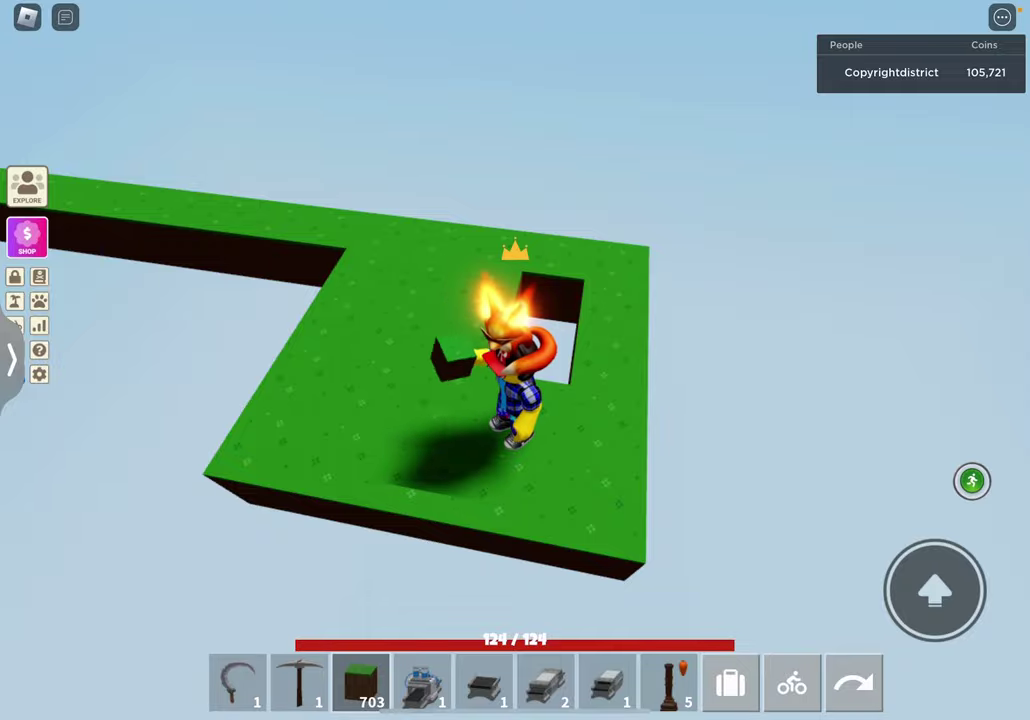
- Walk across the finished pad and place one grass block at its edge
left_click_drag(700, 300, 450, 320)
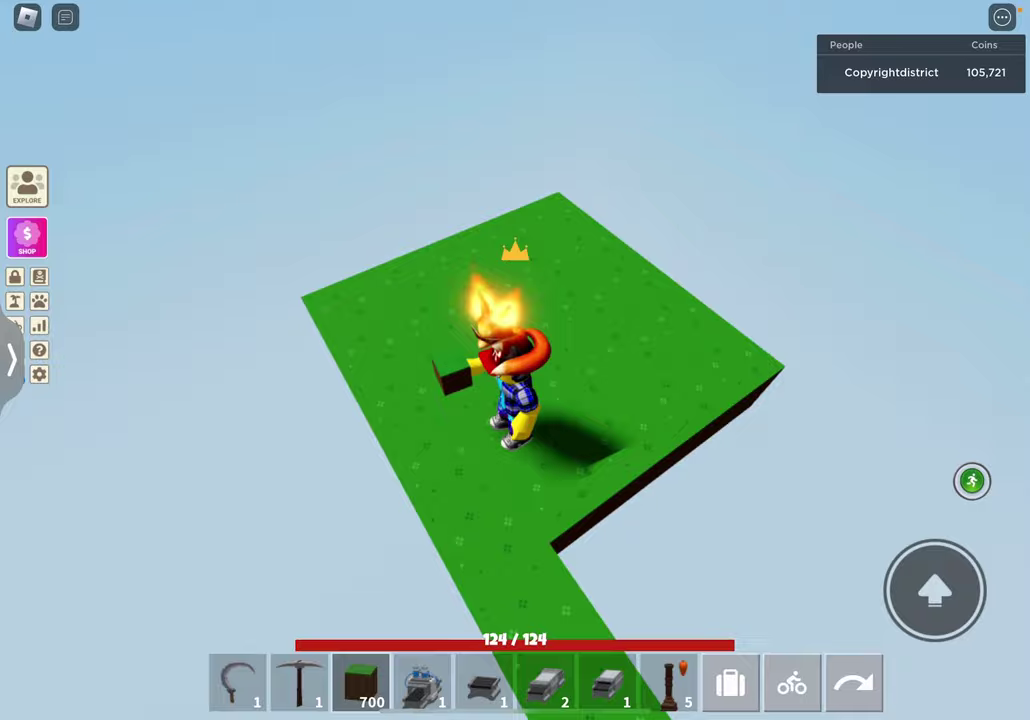
left_click_drag(650, 300, 400, 300)
left_click_drag(650, 300, 640, 330)
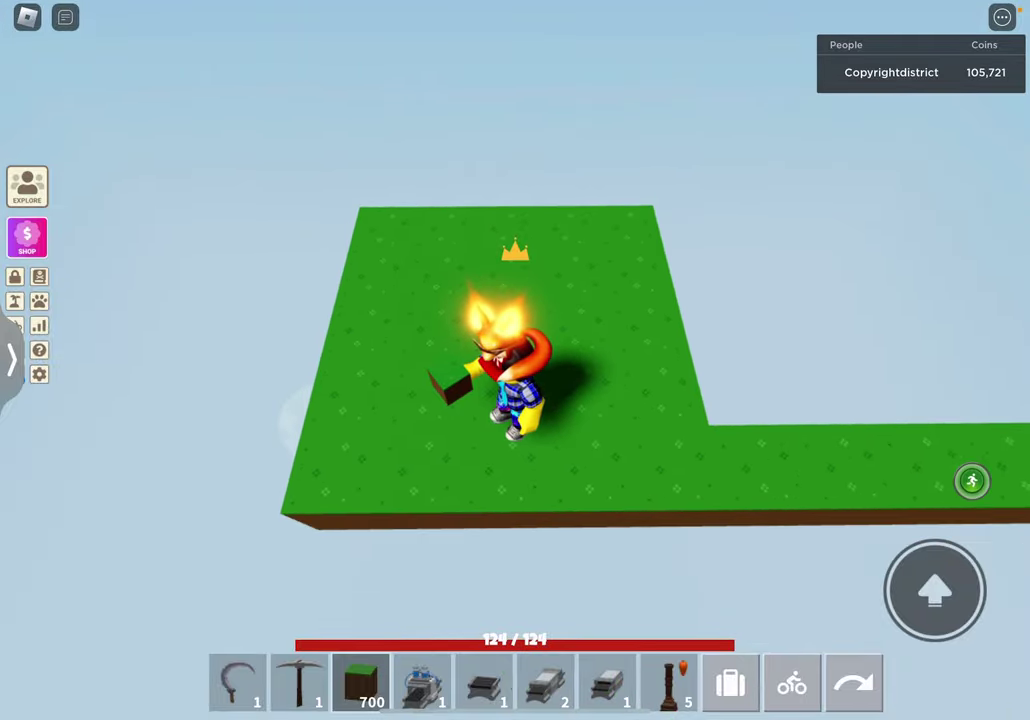
left_click_drag(650, 300, 400, 300)
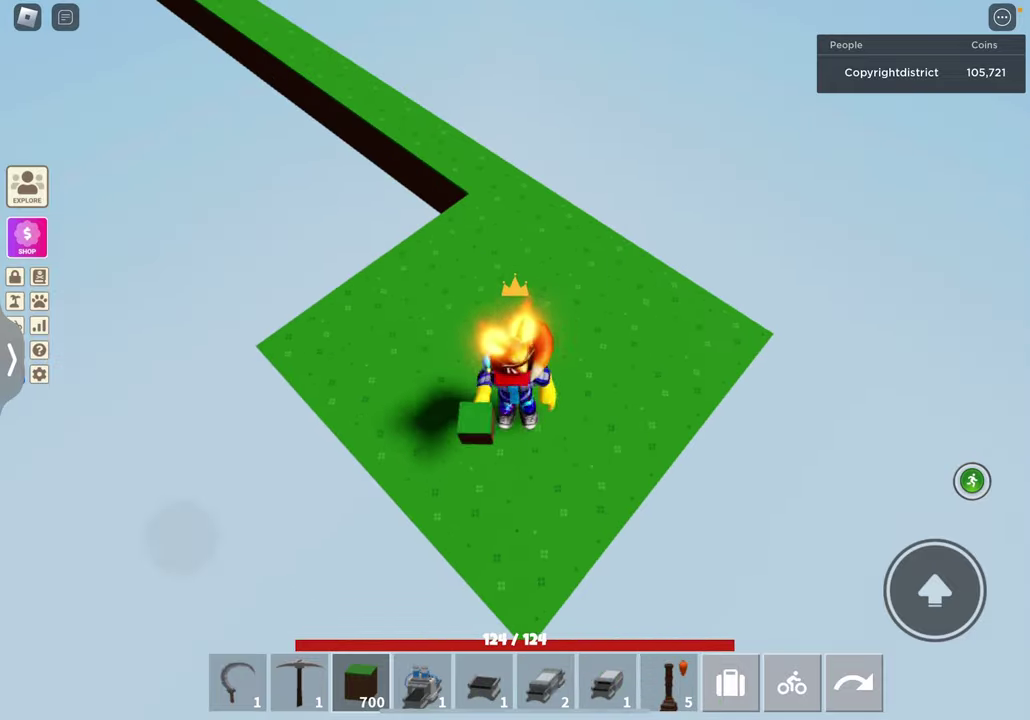
left_click_drag(190, 560, 207, 527)
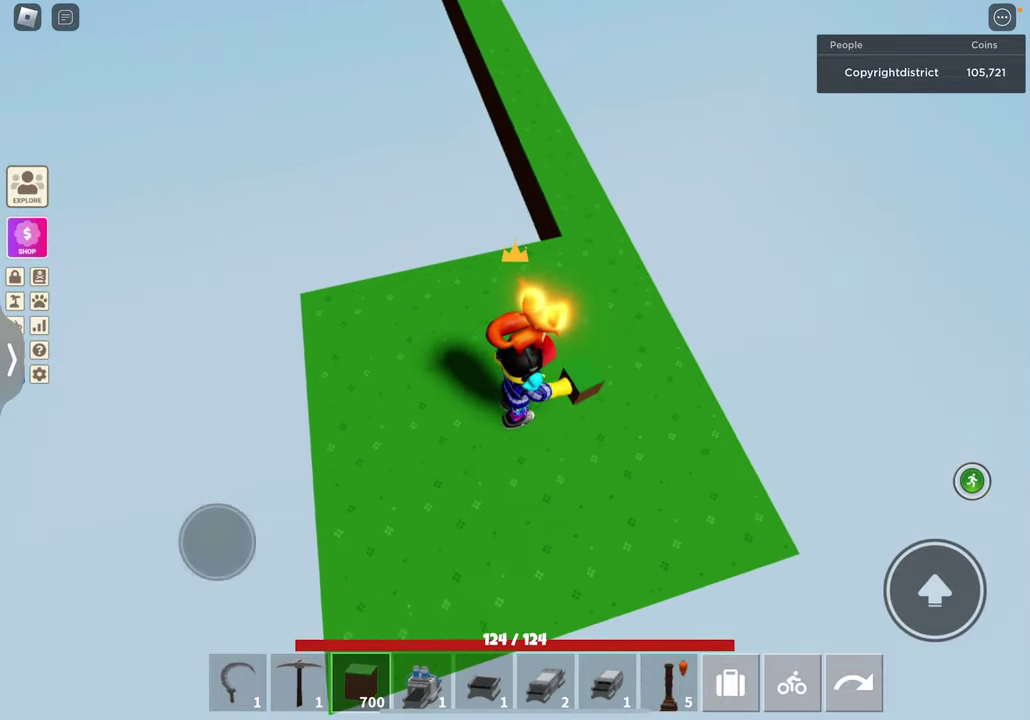
left_click_drag(650, 300, 450, 300)
left_click(430, 330)
- Build a temporary grass pillar off the pad's edge, then mine it away
left_click_drag(190, 530, 195, 520)
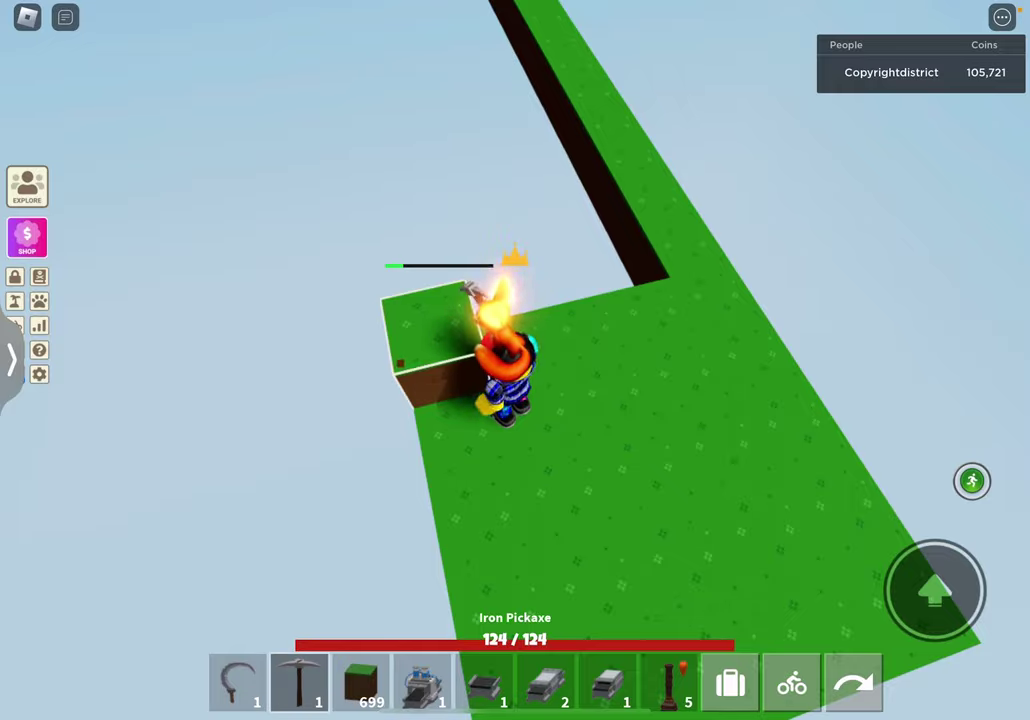
left_click(361, 684)
left_click_drag(650, 300, 300, 300)
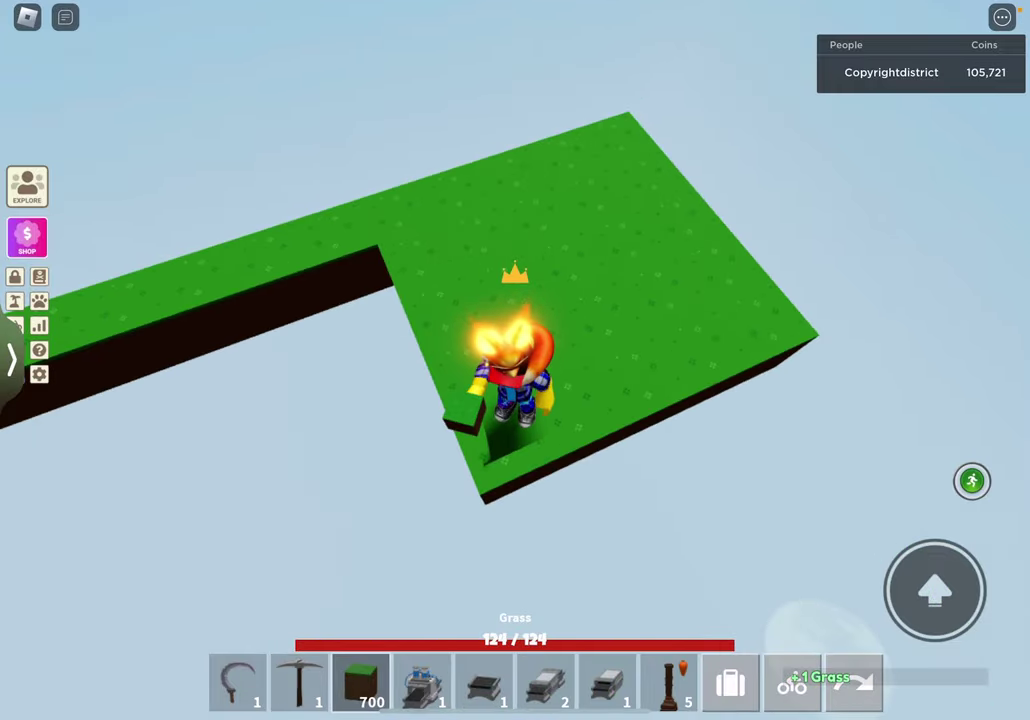
left_click(460, 410)
left_click_drag(650, 300, 350, 300)
left_click(620, 360)
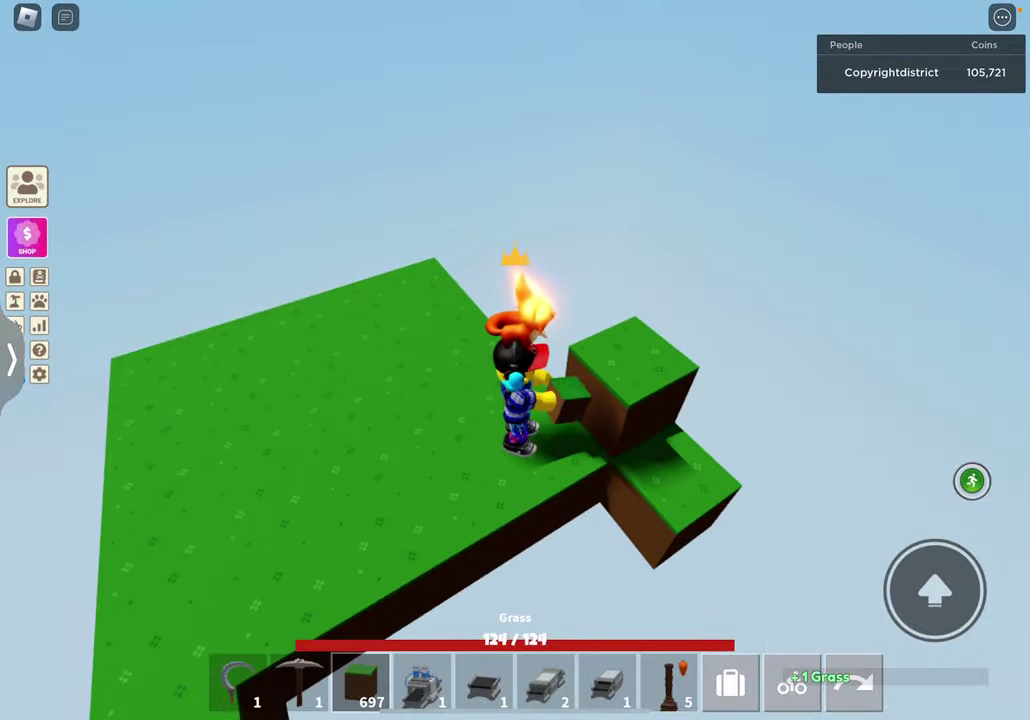
left_click(650, 380)
left_click_drag(650, 380, 650, 380)
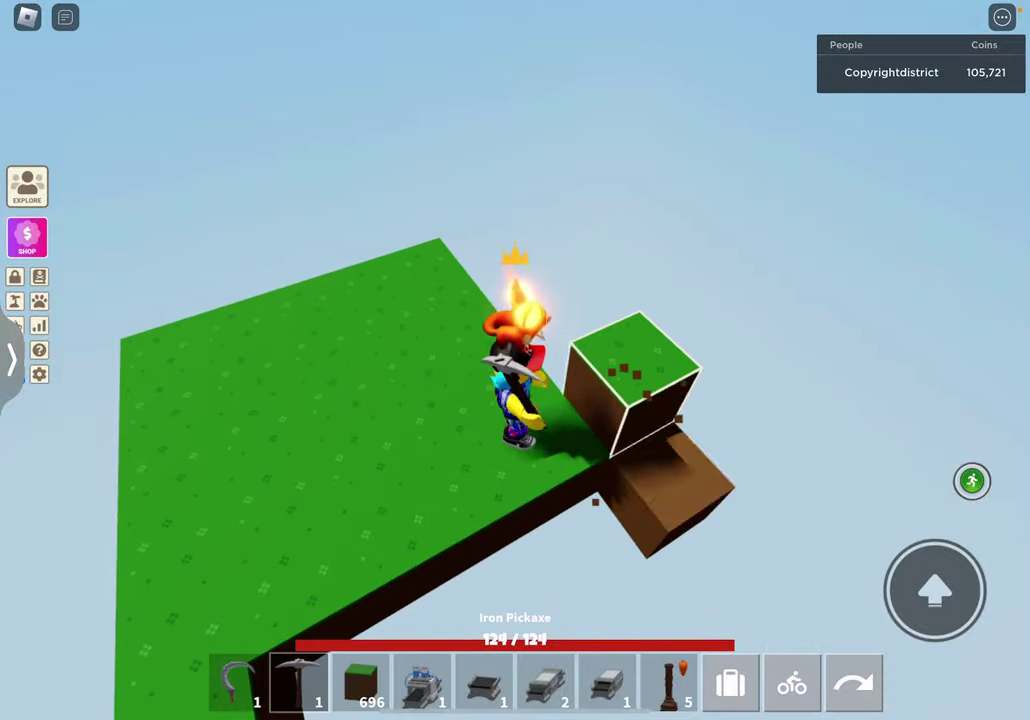
left_click_drag(640, 470, 640, 470)
right_click(650, 450)
left_click_drag(650, 300, 400, 300)
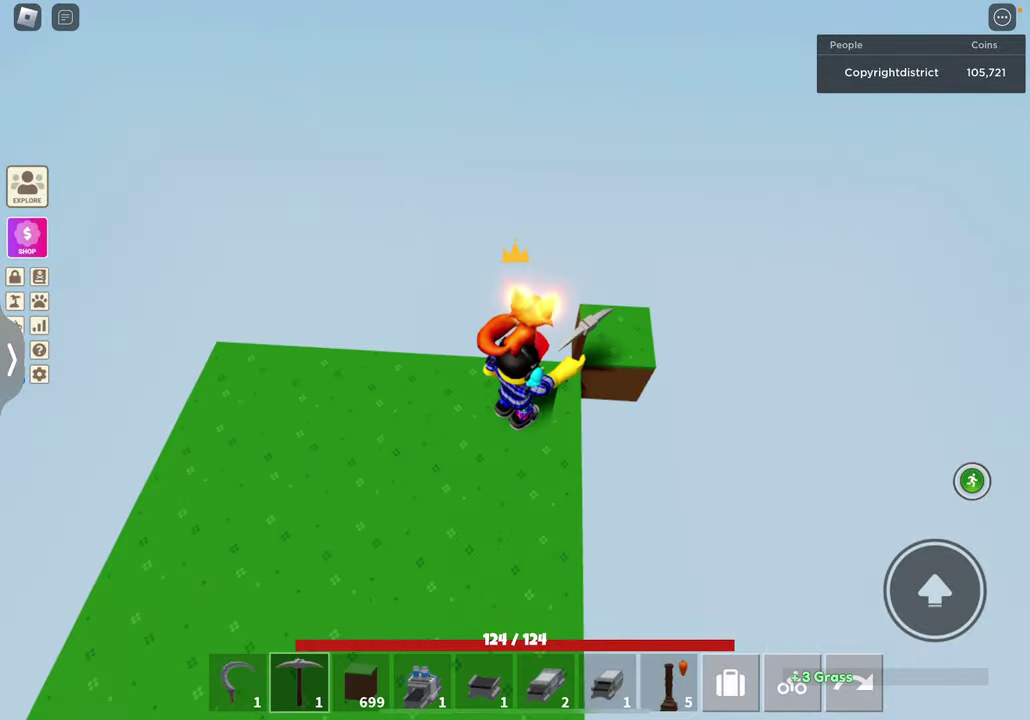
- Place lone grass blocks off the pad's corner and near its edge
left_click(615, 340)
left_click_drag(650, 300, 300, 350)
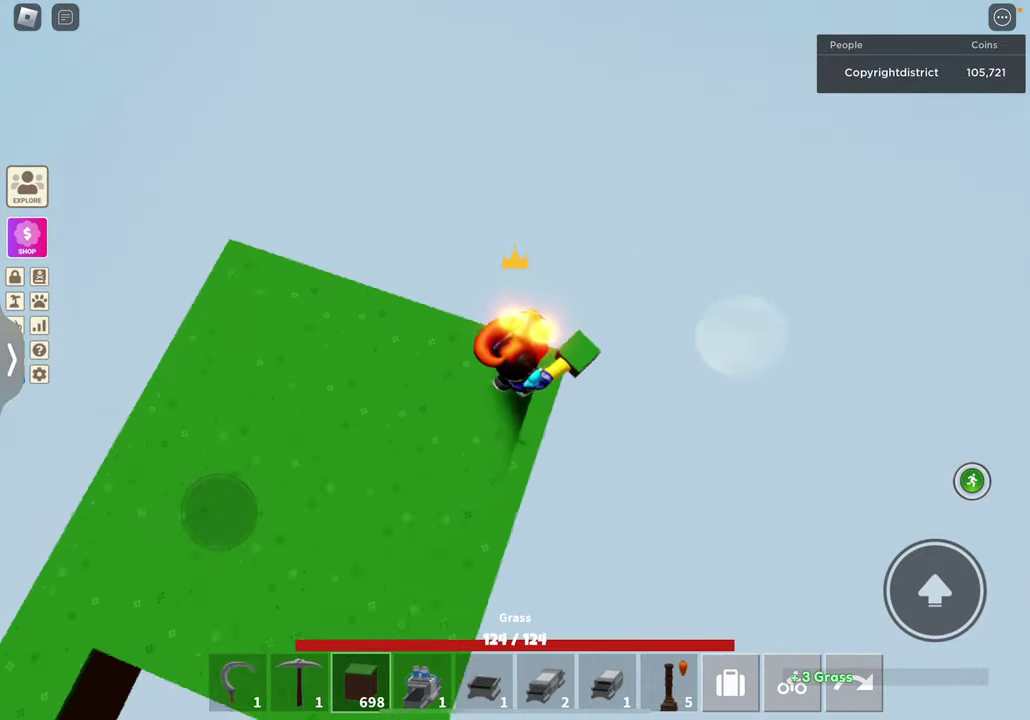
left_click_drag(650, 300, 350, 320)
left_click(515, 430)
left_click(480, 510)
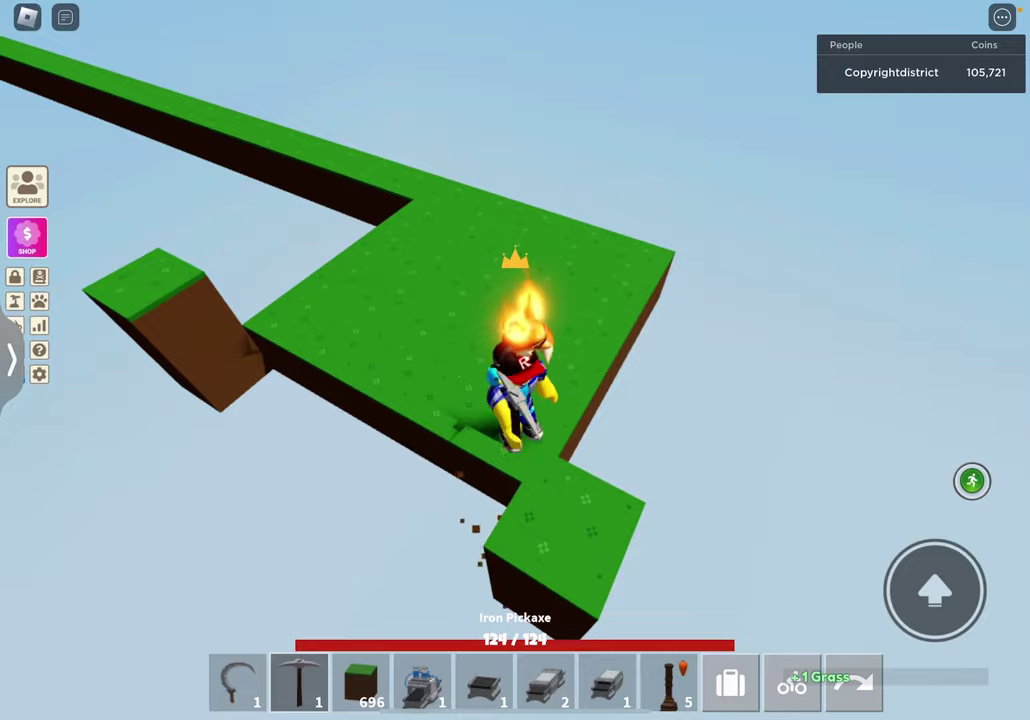
- Mine the two stray grass blocks under the pad's edge
left_click_drag(650, 350, 350, 250)
left_click(670, 560)
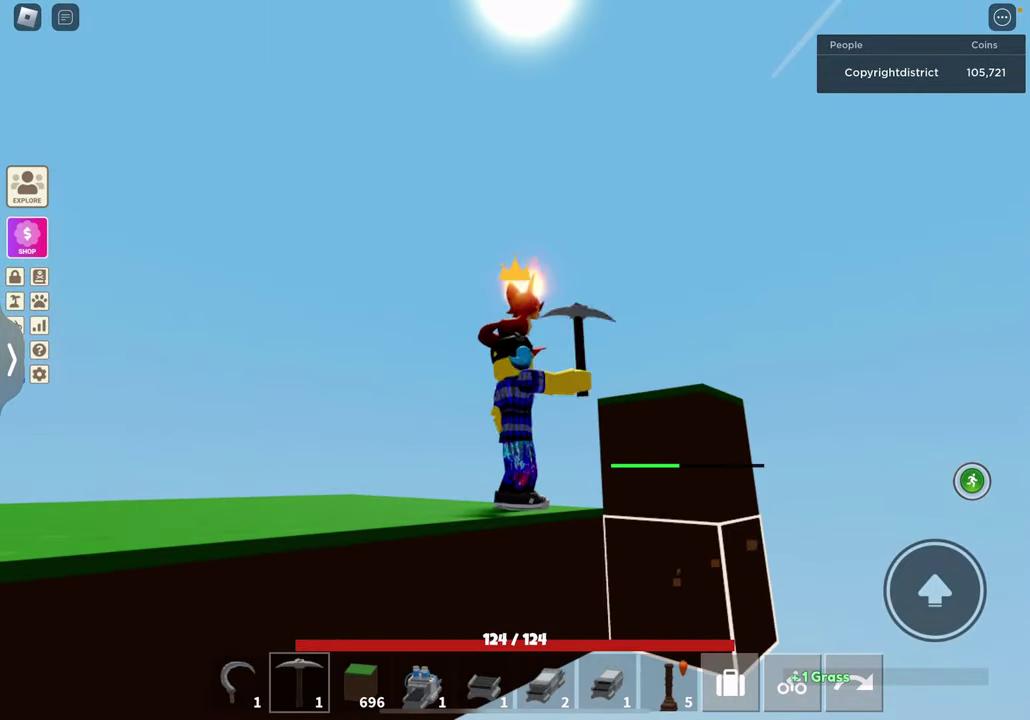
left_click(680, 570)
left_click_drag(650, 350, 350, 200)
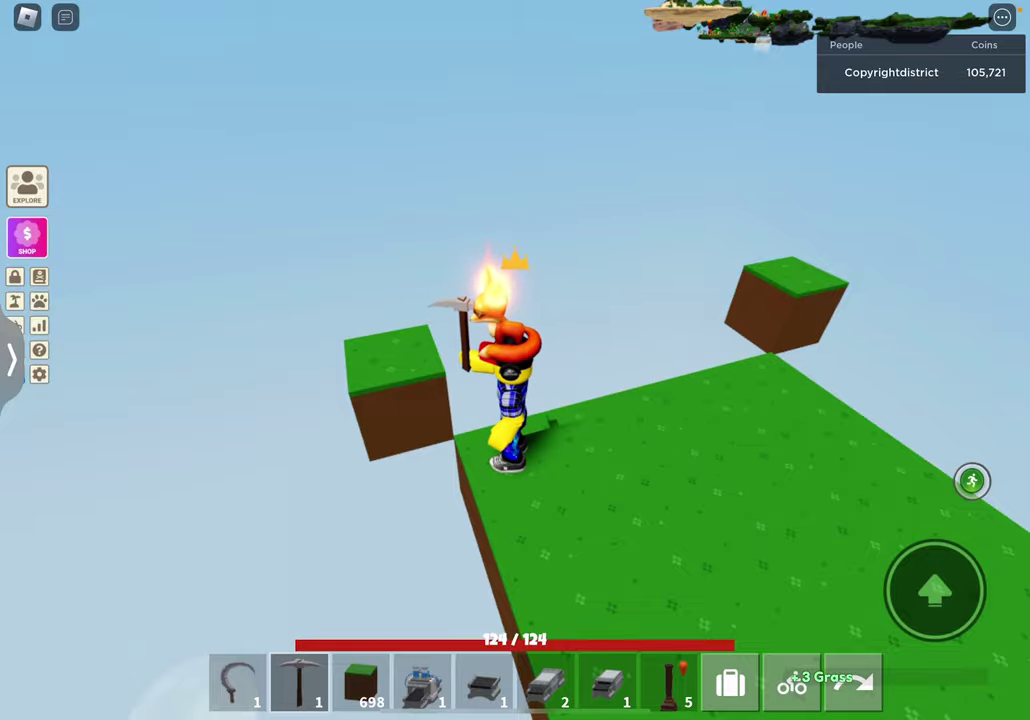
left_click_drag(700, 350, 300, 300)
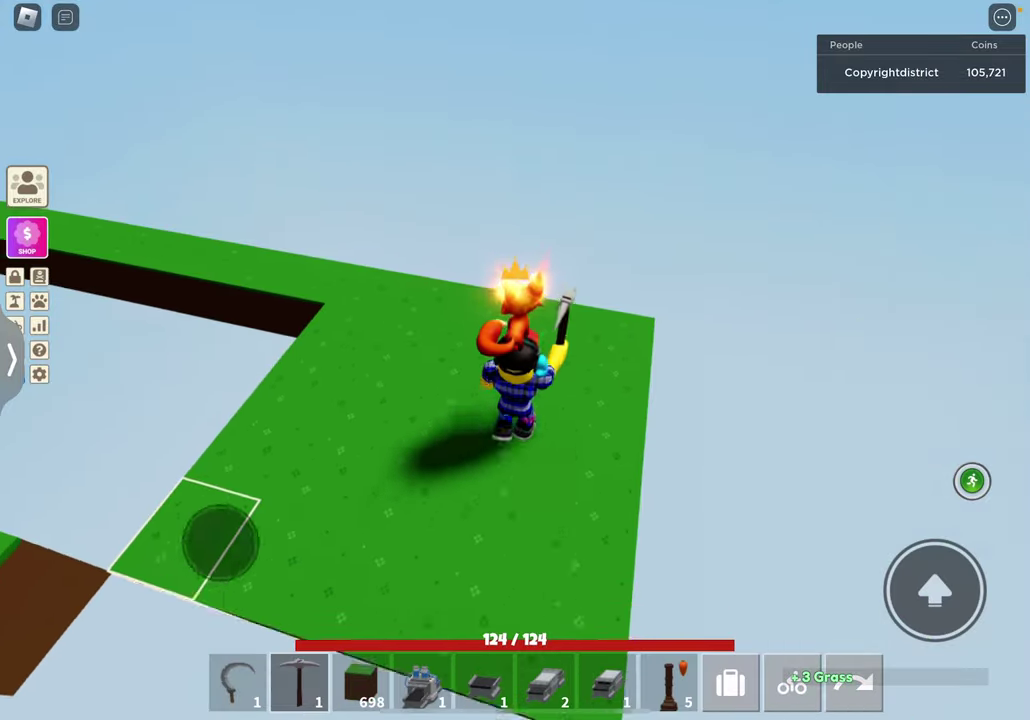
- Select hotbar slot 6 and place two raised grass blocks beside the character
left_click_drag(650, 350, 400, 300)
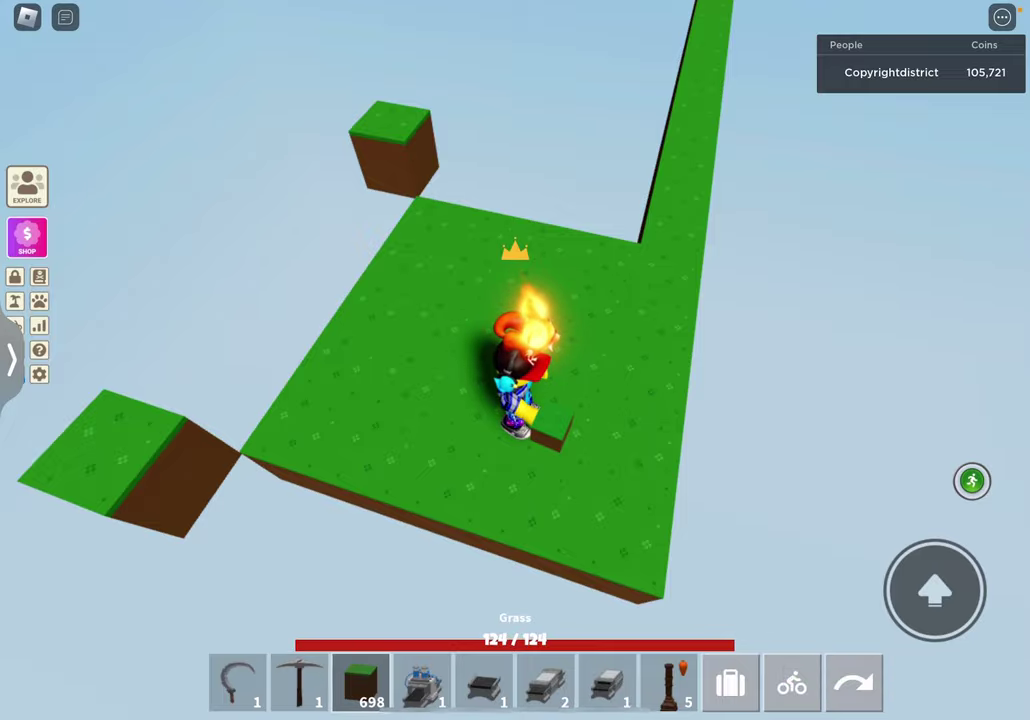
left_click_drag(700, 350, 350, 250)
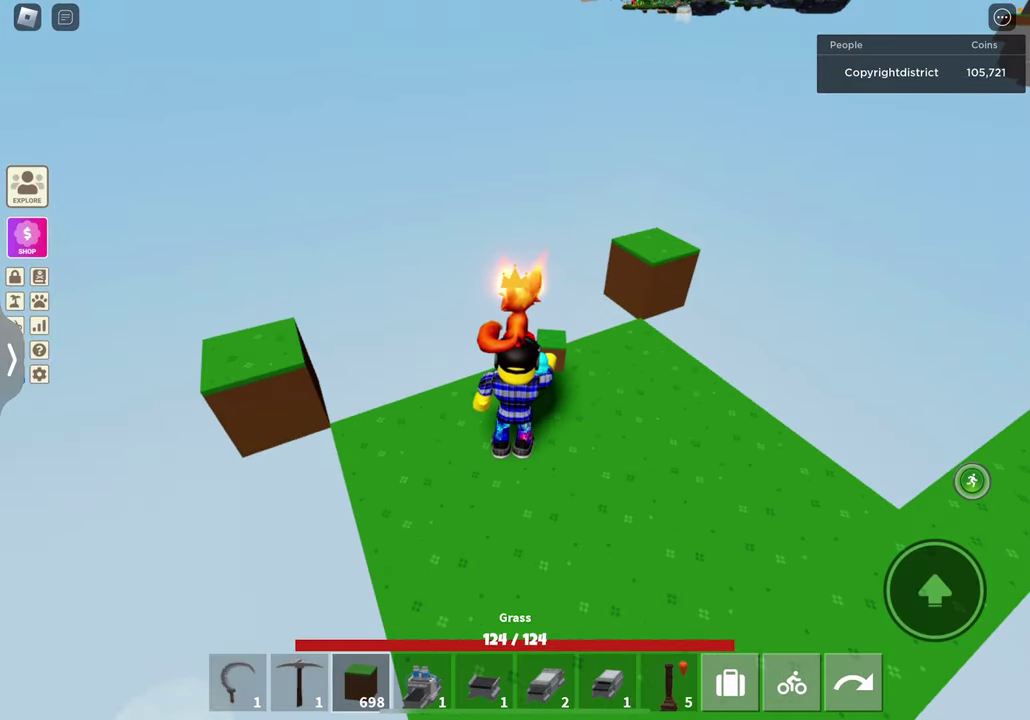
key("6")
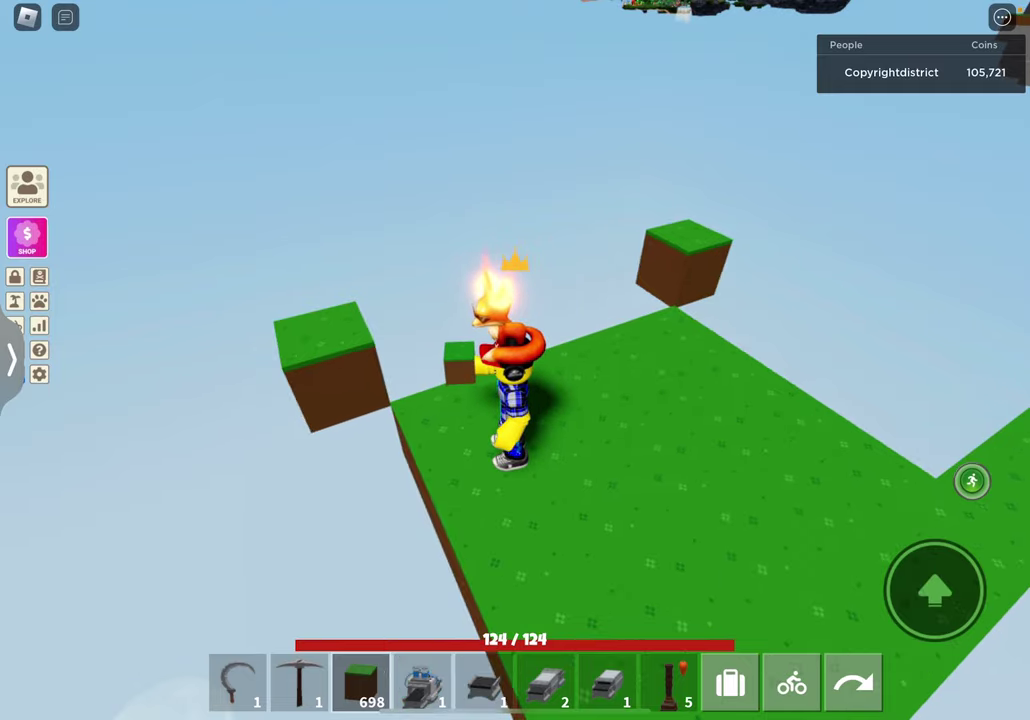
left_click_drag(700, 350, 400, 300)
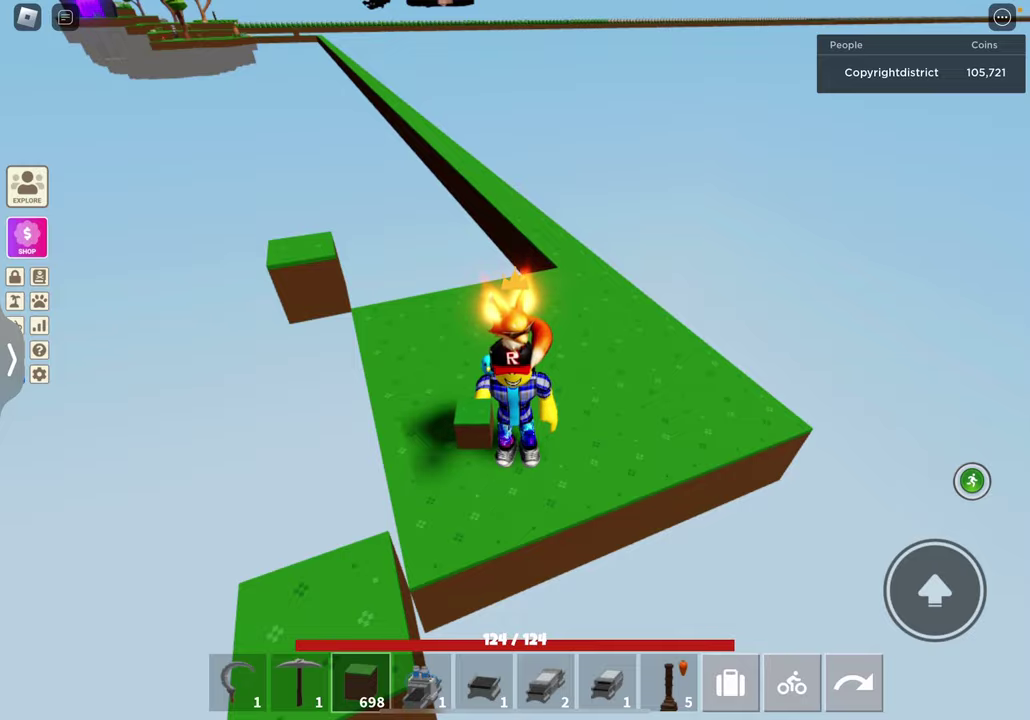
left_click_drag(600, 350, 350, 250)
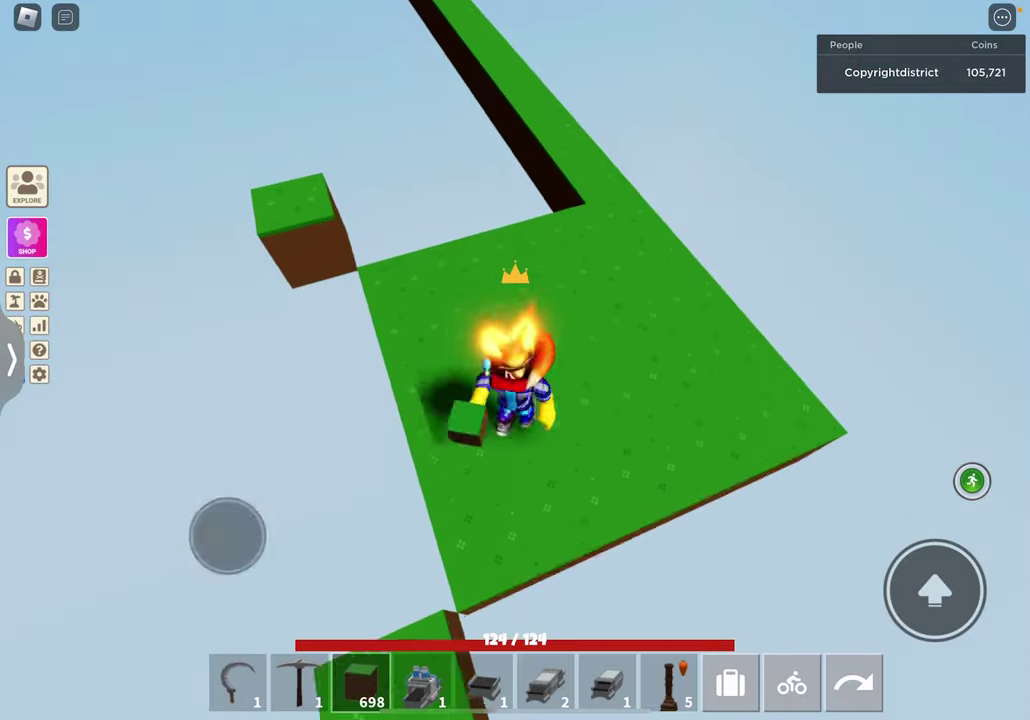
left_click_drag(700, 350, 400, 300)
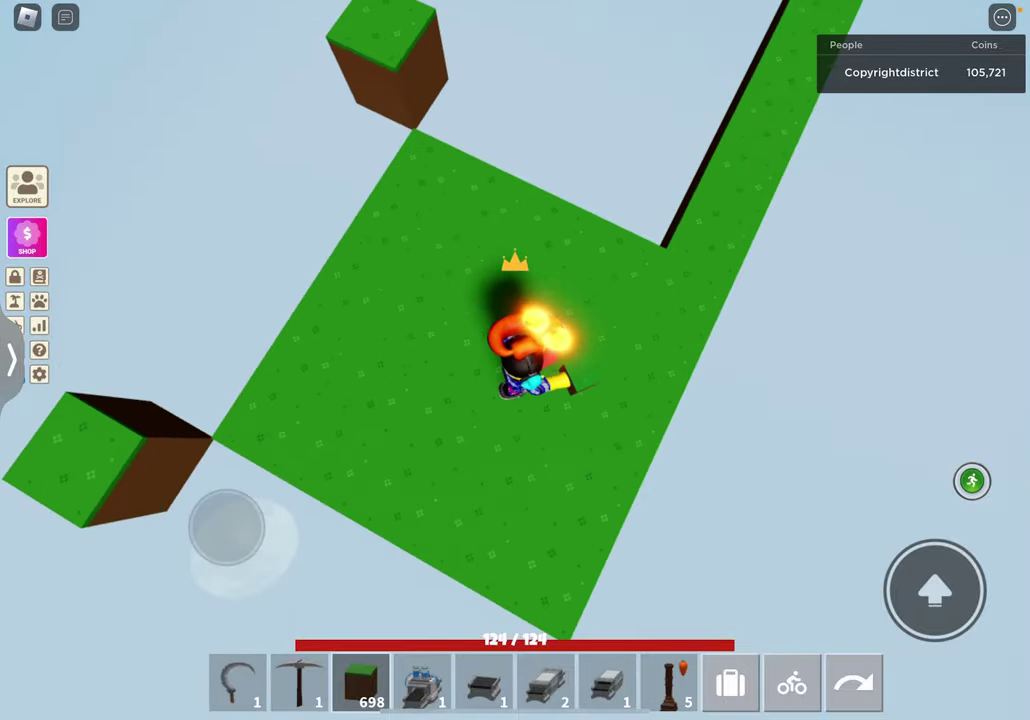
left_click(600, 380)
left_click(560, 330)
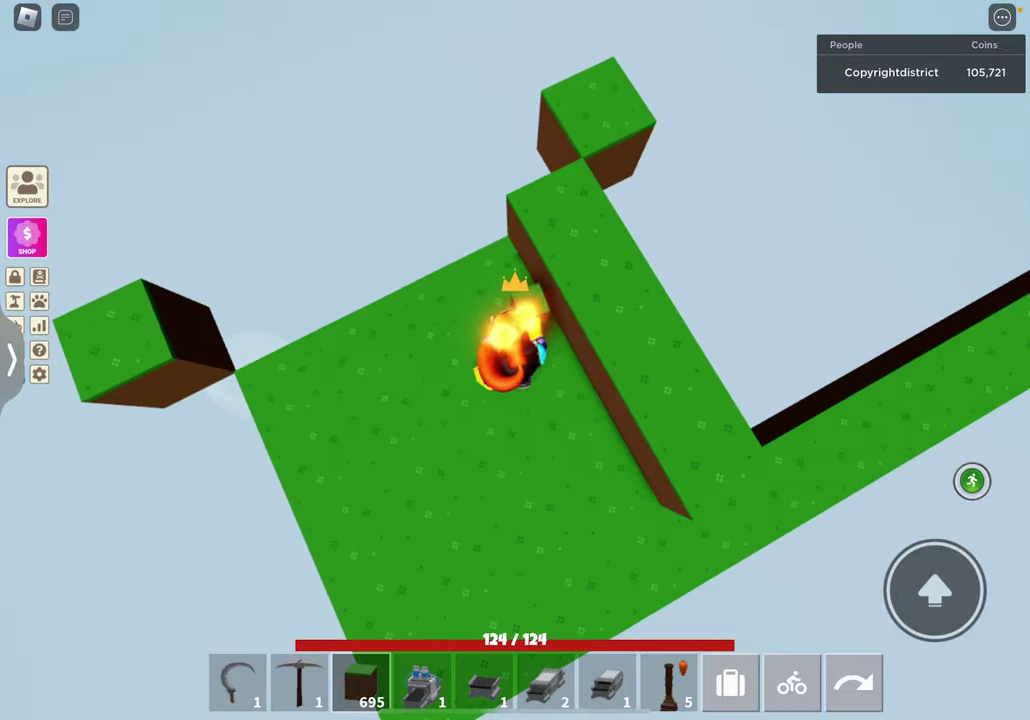
left_click_drag(700, 300, 450, 400)
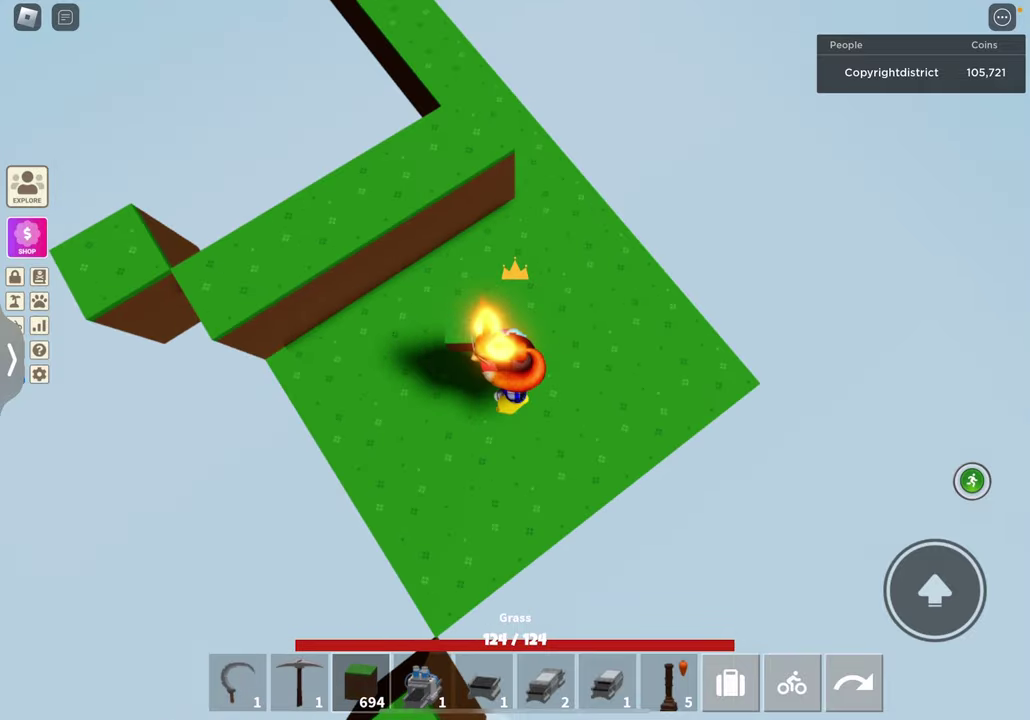
left_click_drag(700, 300, 450, 300)
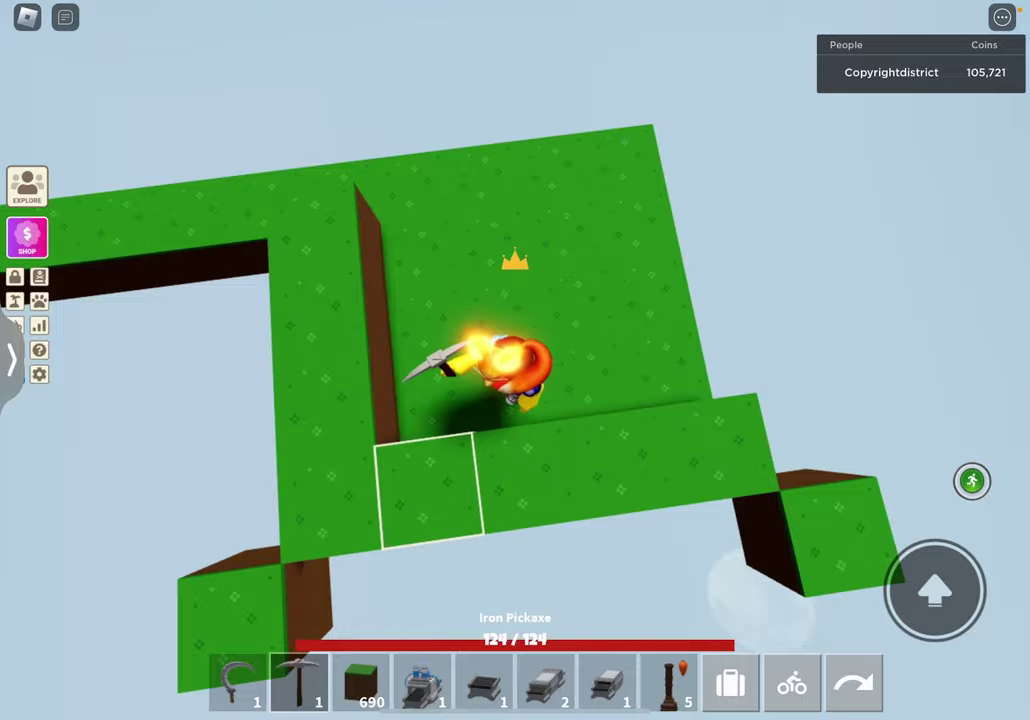
- Mine away the raised grass blocks on the platform
left_click(430, 490)
left_click(520, 470)
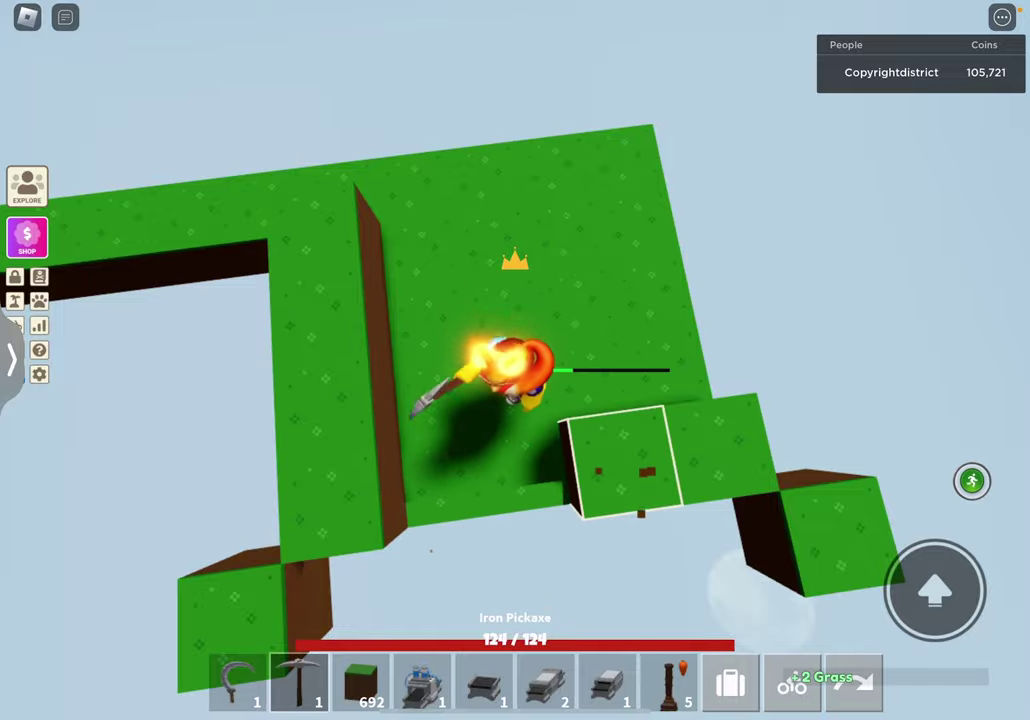
left_click(620, 460)
left_click_drag(700, 300, 450, 350)
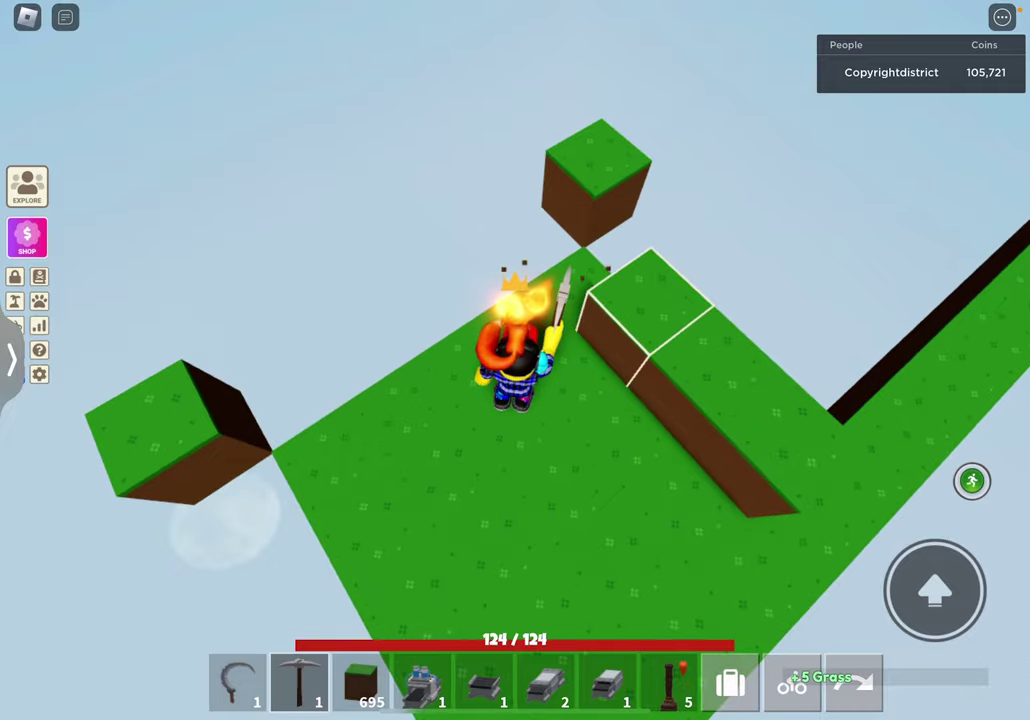
left_click(650, 310)
left_click_drag(700, 300, 450, 350)
left_click(660, 280)
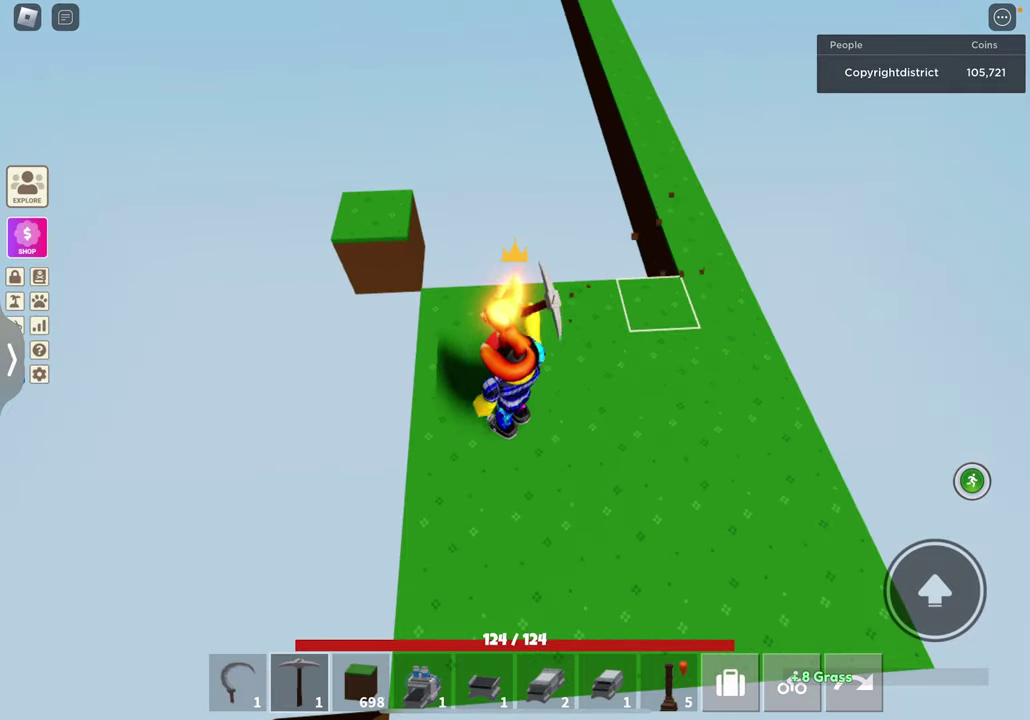
left_click_drag(700, 300, 450, 350)
- Switch to grass and lay a new grass strip beside and below the character
left_click(362, 683)
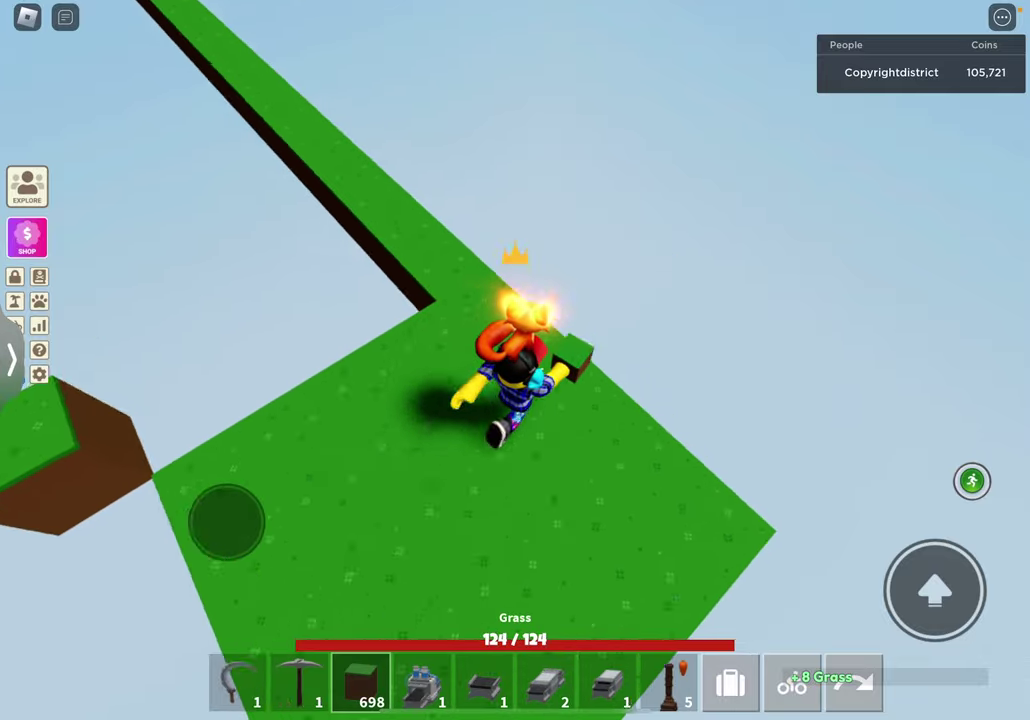
left_click(560, 430)
left_click_drag(700, 300, 450, 300)
left_click(540, 430)
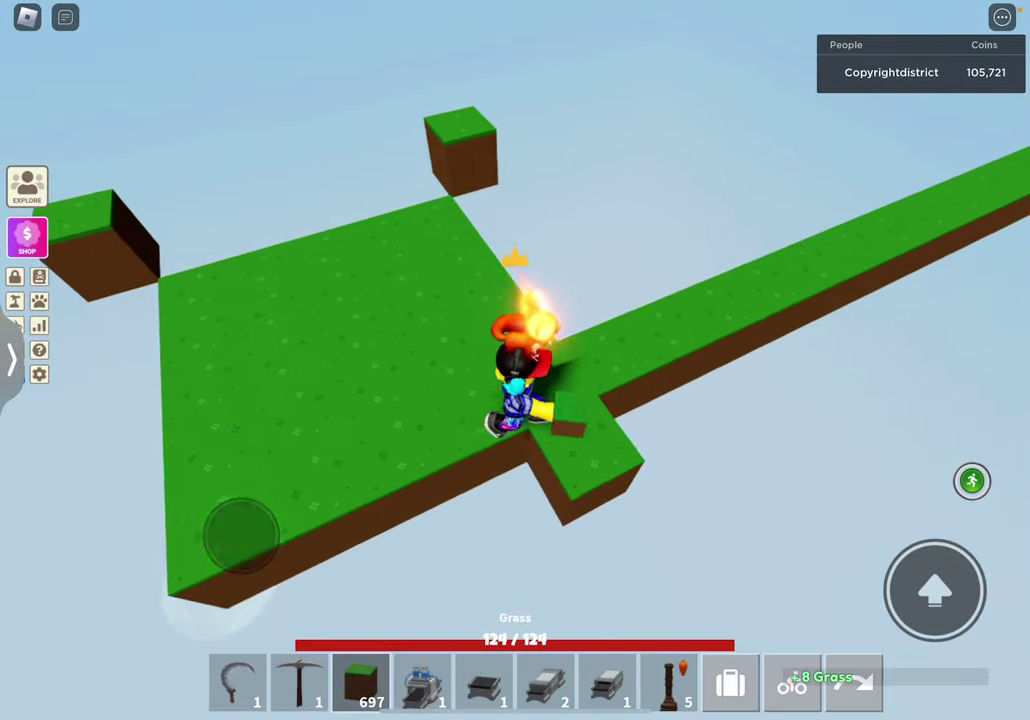
left_click_drag(700, 300, 500, 250)
left_click(530, 450)
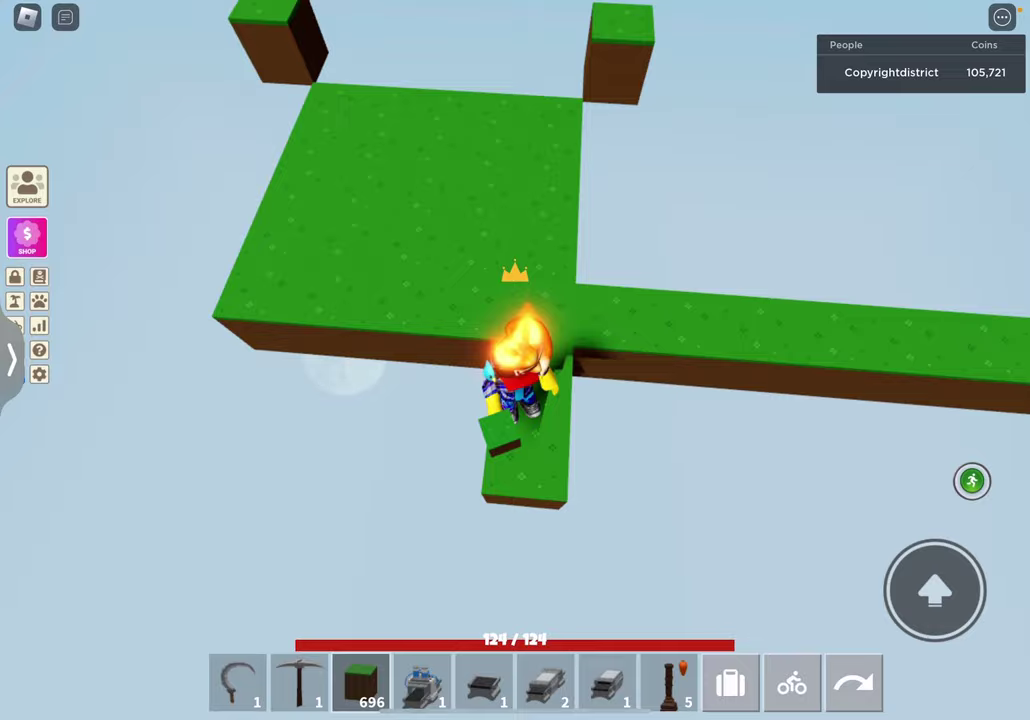
left_click(525, 470)
left_click(520, 480)
- Add two more grass blocks at the end of the strip
left_click_drag(700, 300, 400, 300)
left_click_drag(700, 300, 500, 300)
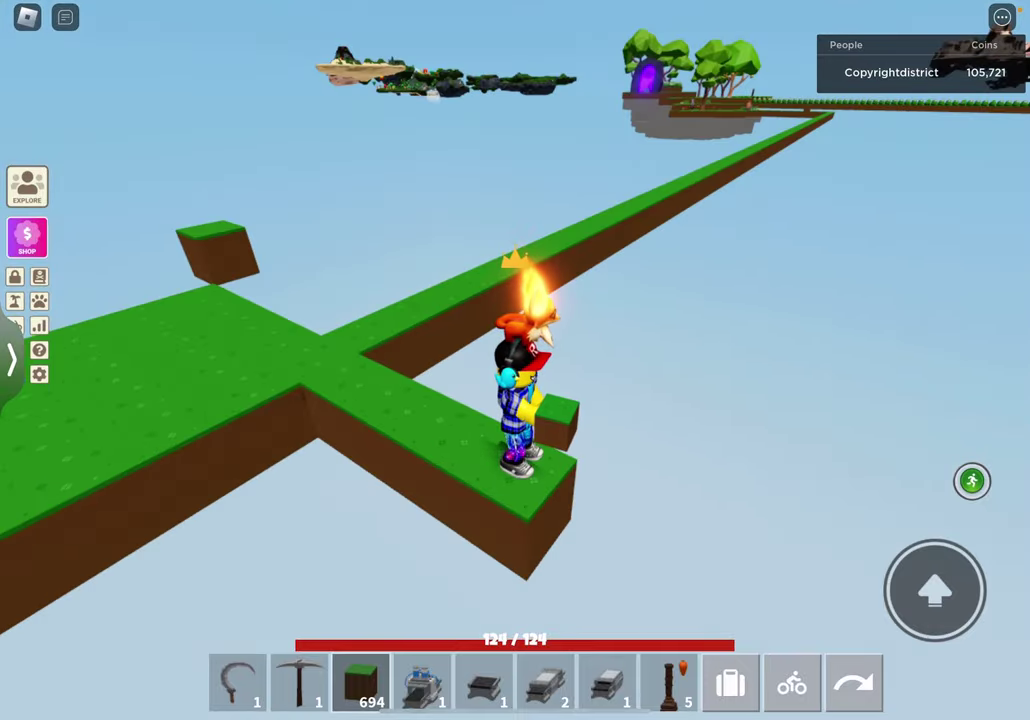
left_click(560, 430)
left_click_drag(700, 300, 450, 300)
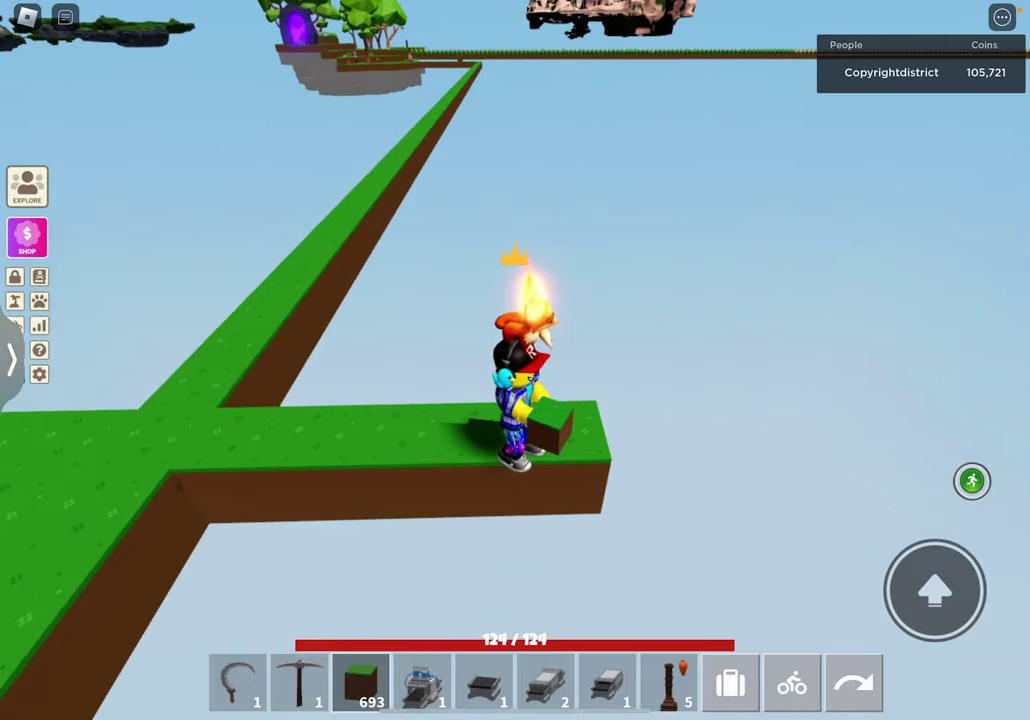
left_click(560, 460)
mouse_move(700, 300)
left_mouse_down()
mouse_move(450, 300)
mouse_move(500, 300)
left_mouse_up()
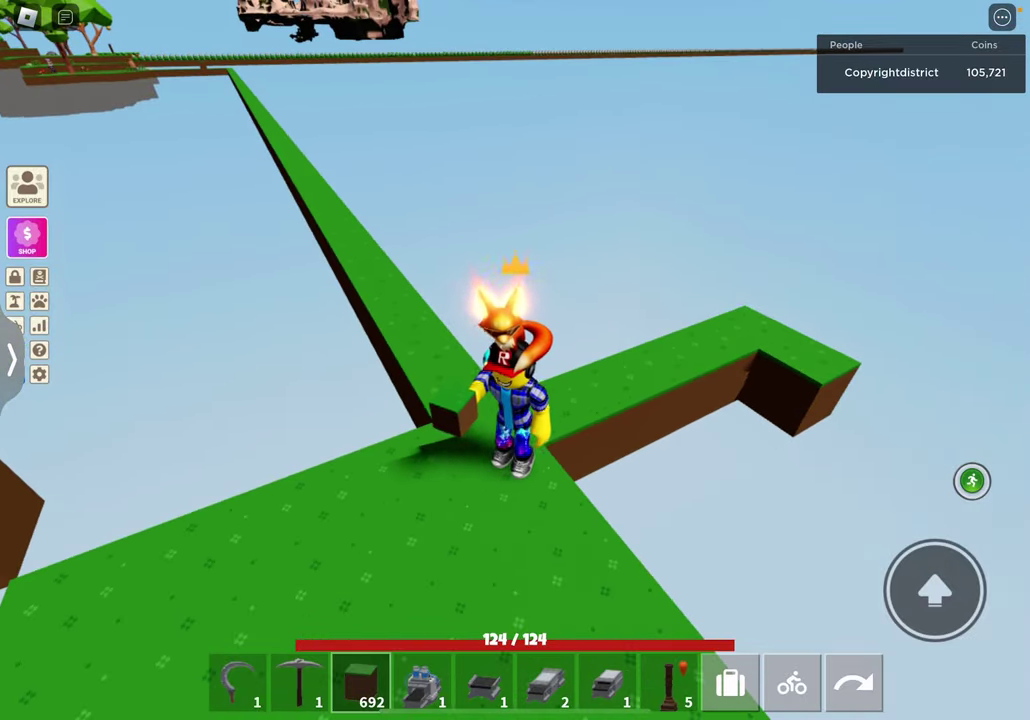
- Extend the platform edge with five grass blocks while walking along it
left_click_drag(700, 400, 700, 250)
left_click_drag(207, 552, 190, 530)
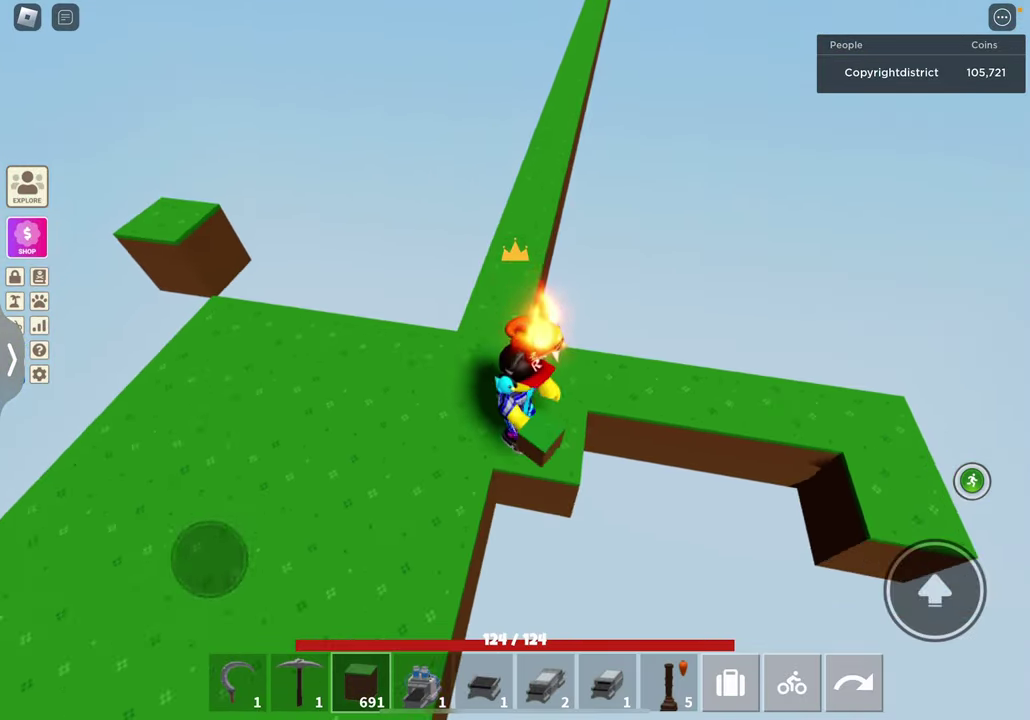
left_click(500, 430)
left_click(560, 440)
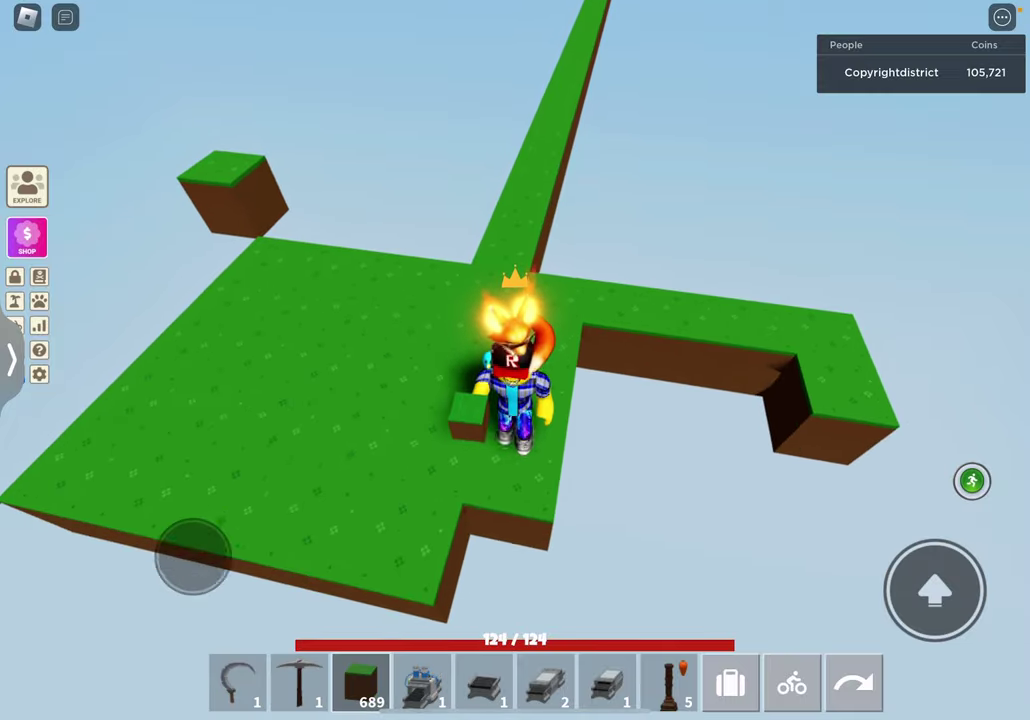
left_click(560, 440)
left_click_drag(700, 300, 500, 250)
left_click(480, 420)
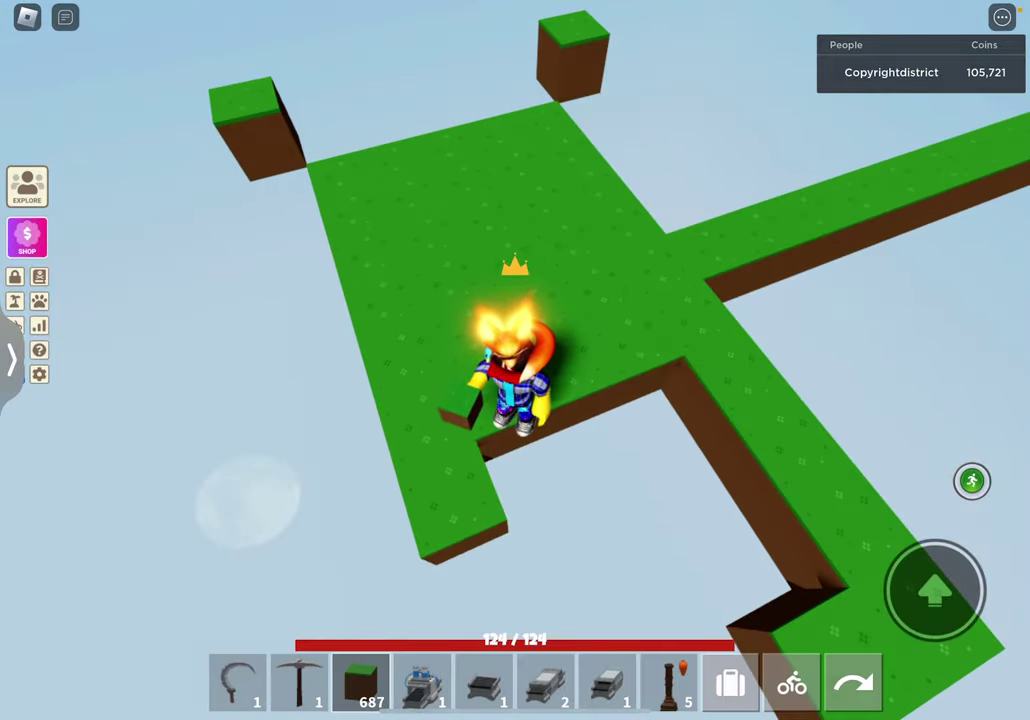
left_click(480, 460)
left_click_drag(700, 300, 450, 250)
- Place two grass blocks next to the character and one on the left ledge
left_click_drag(250, 500, 165, 575)
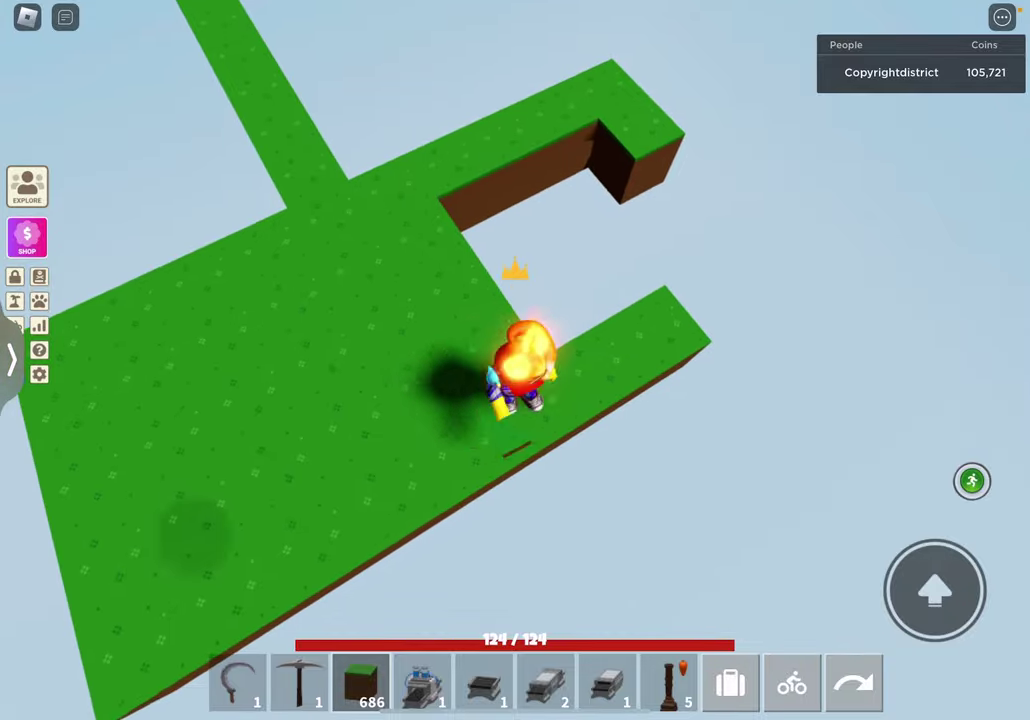
mouse_move(700, 300)
left_mouse_down()
mouse_move(450, 250)
mouse_move(500, 250)
left_mouse_up()
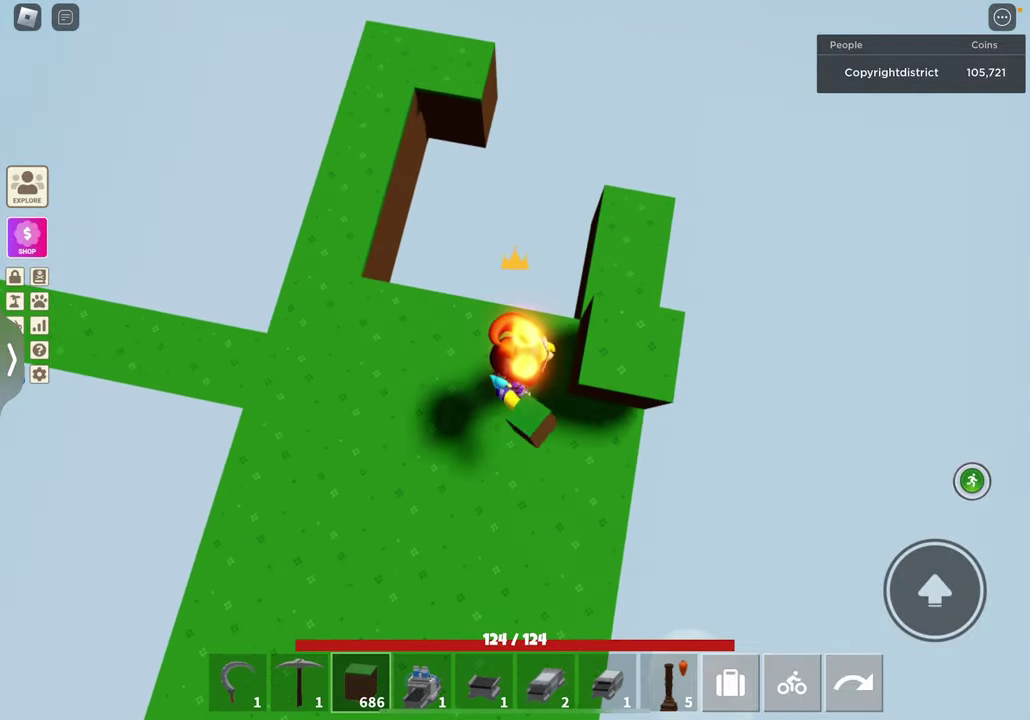
left_click(600, 380)
left_click(580, 380)
mouse_move(700, 300)
left_mouse_down()
mouse_move(400, 300)
mouse_move(450, 350)
left_mouse_up()
left_click(440, 240)
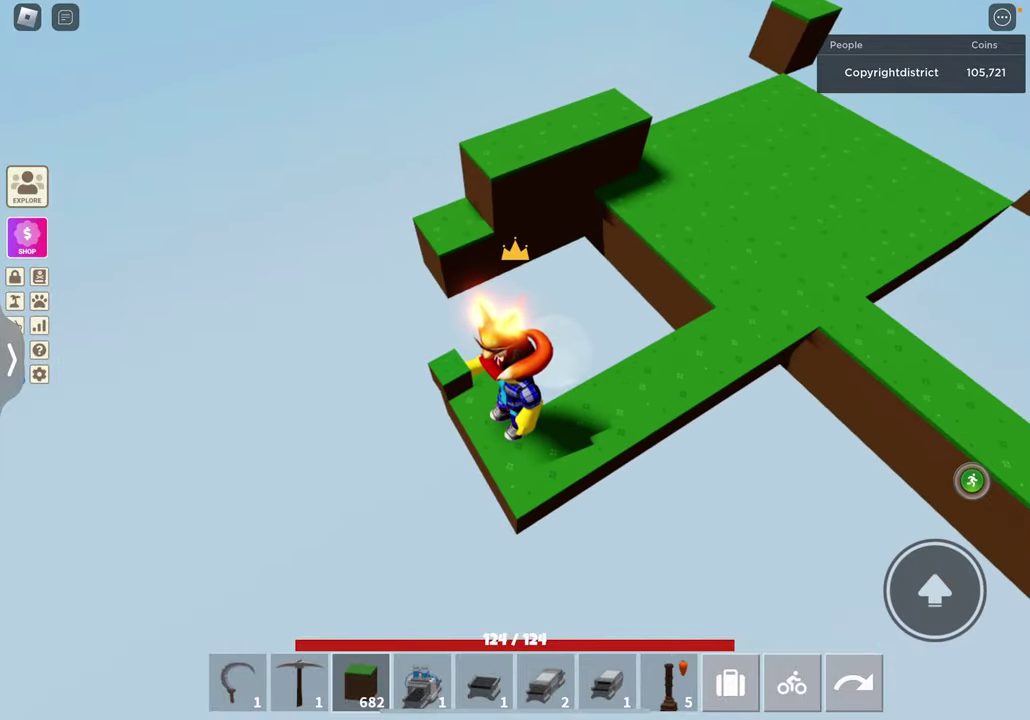
- Mine two raised left blocks, then grass-fill the gap between platforms and the square hole
left_click_drag(700, 300, 450, 300)
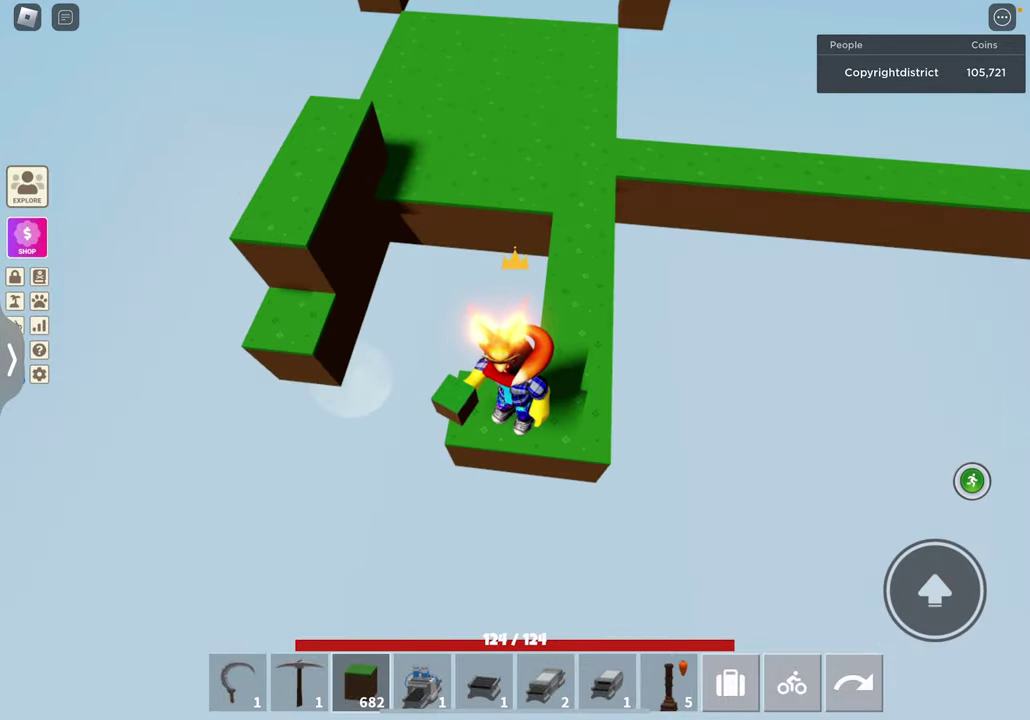
left_click(300, 200)
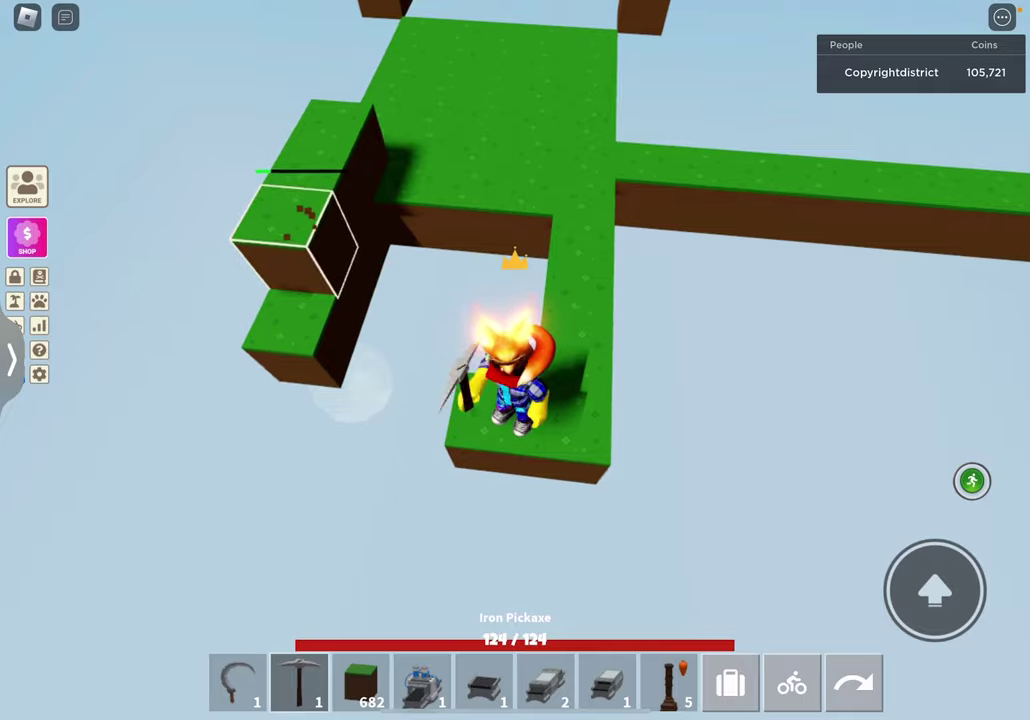
left_click(290, 240)
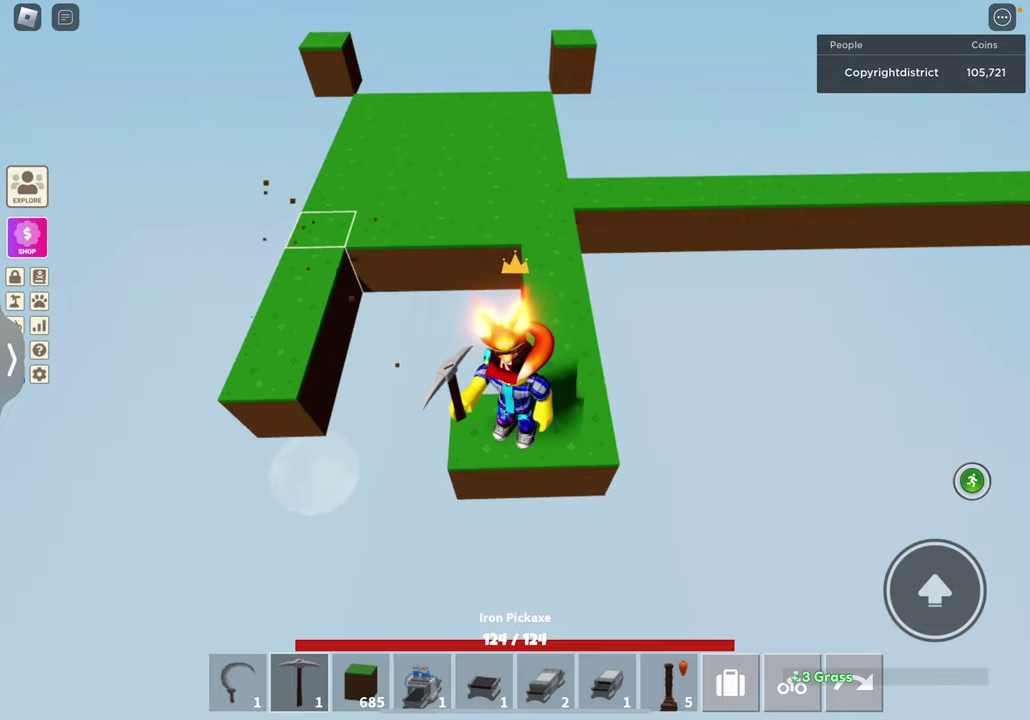
key("3")
left_click(320, 440)
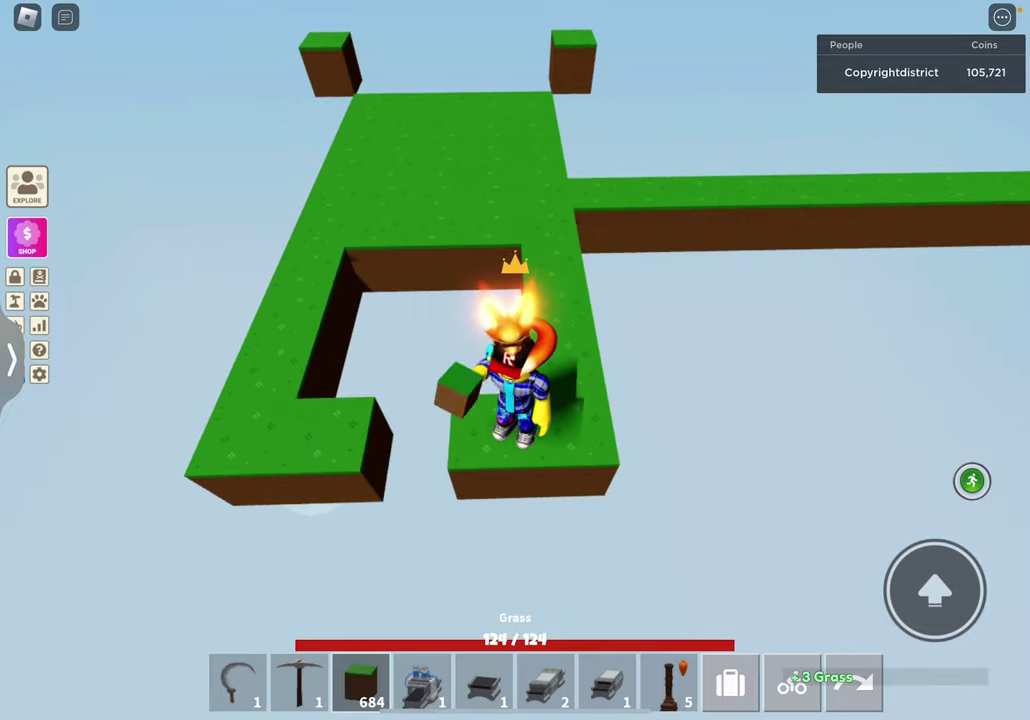
left_click(415, 450)
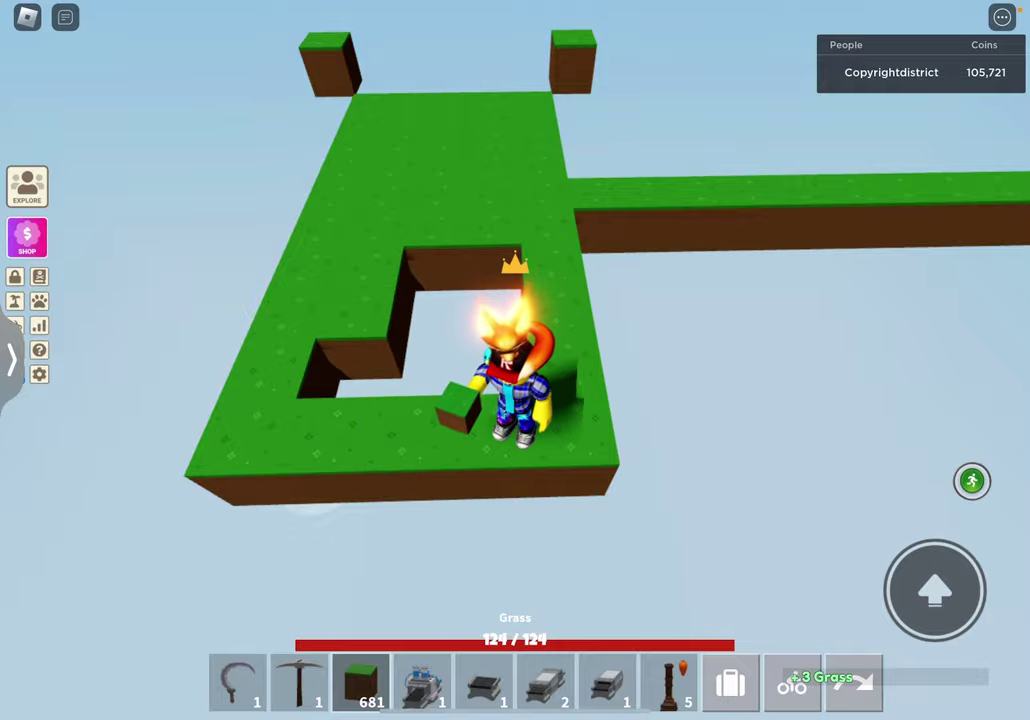
left_click(440, 290)
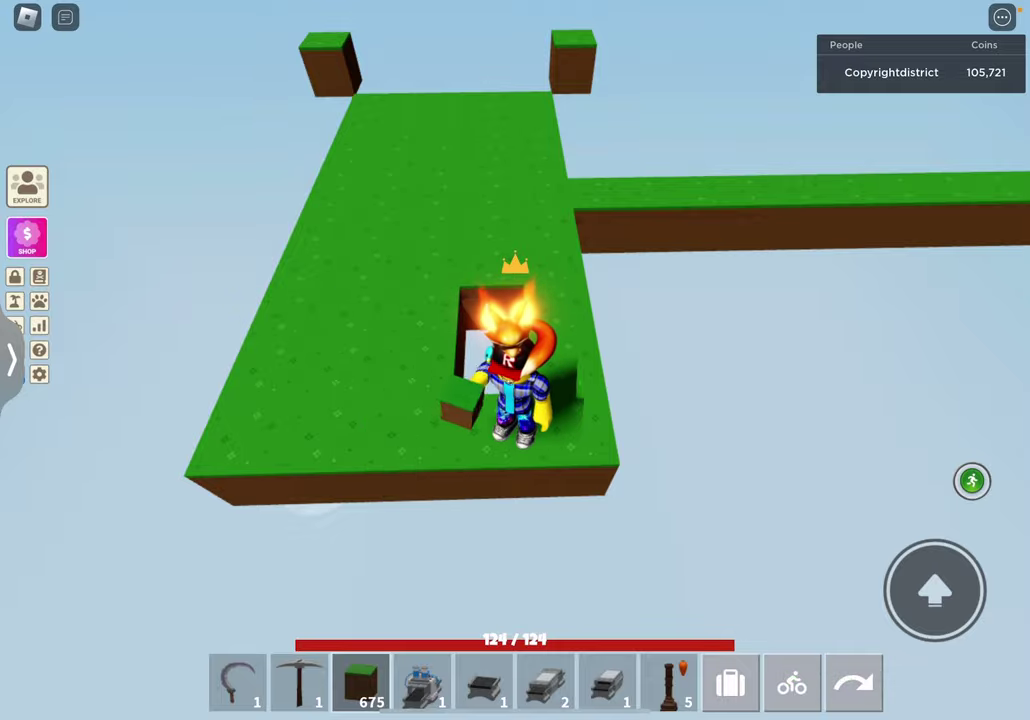
- Place four grass blocks extending the raised row near the character
left_click(430, 300)
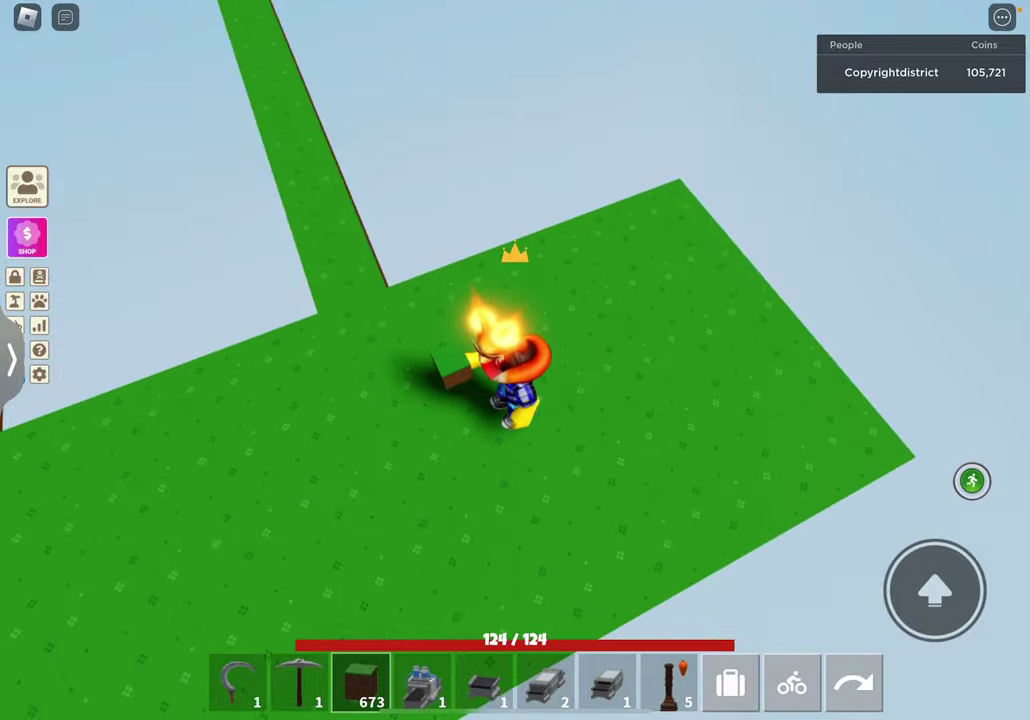
left_click(420, 290)
left_click(430, 270)
left_click(430, 270)
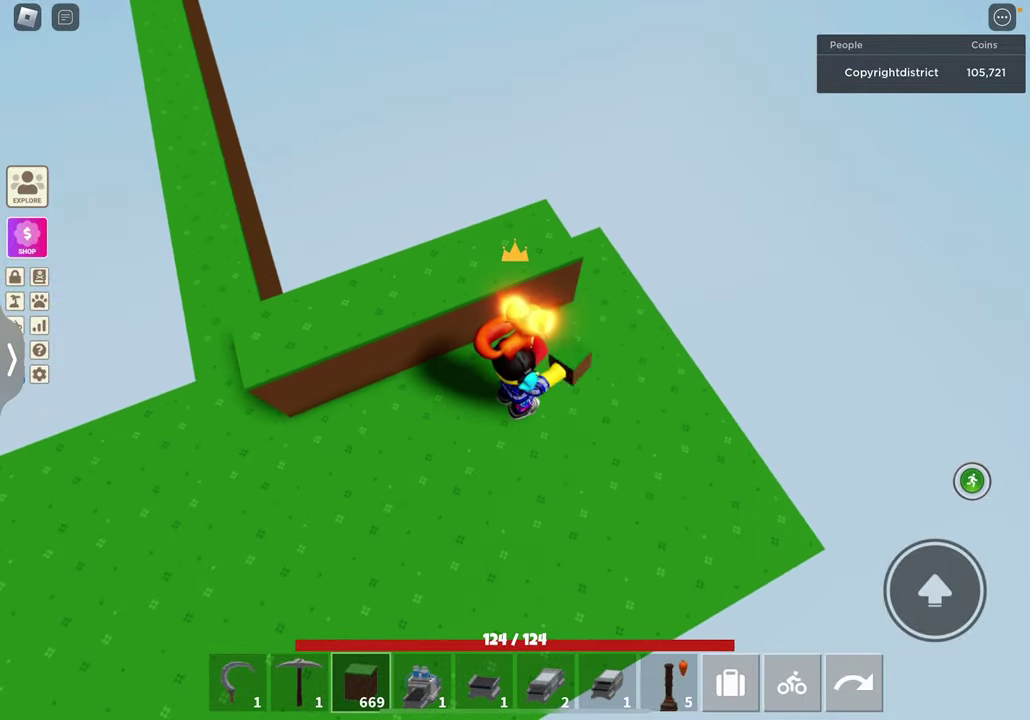
left_click(480, 200)
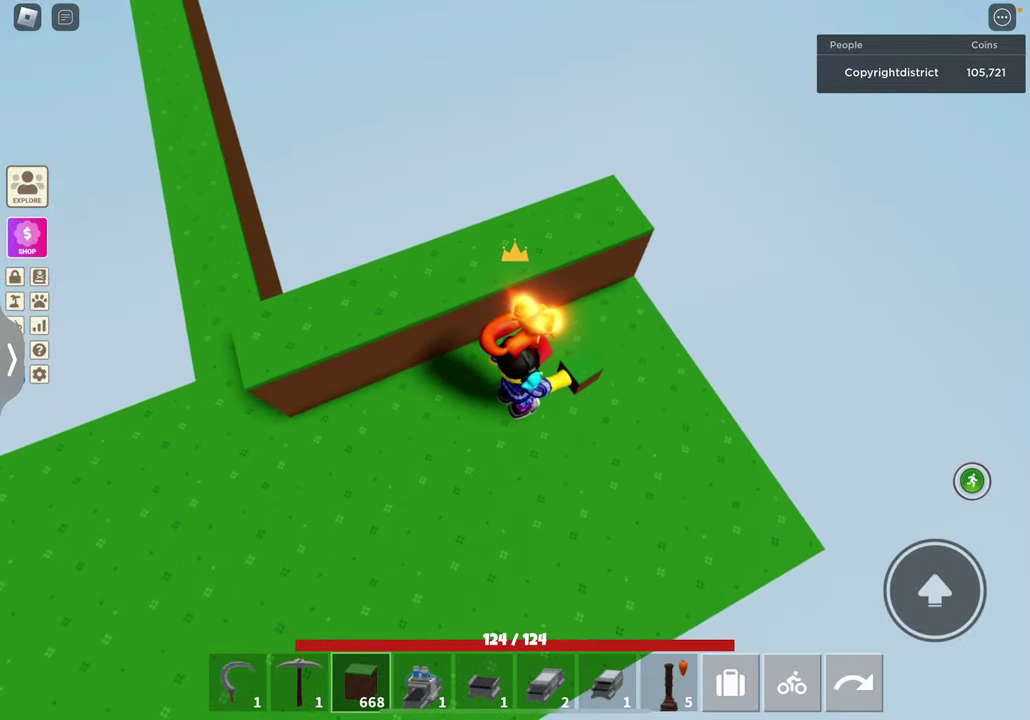
- Mine five blocks off the end and middle of the raised grass row
key("2")
left_click(600, 215)
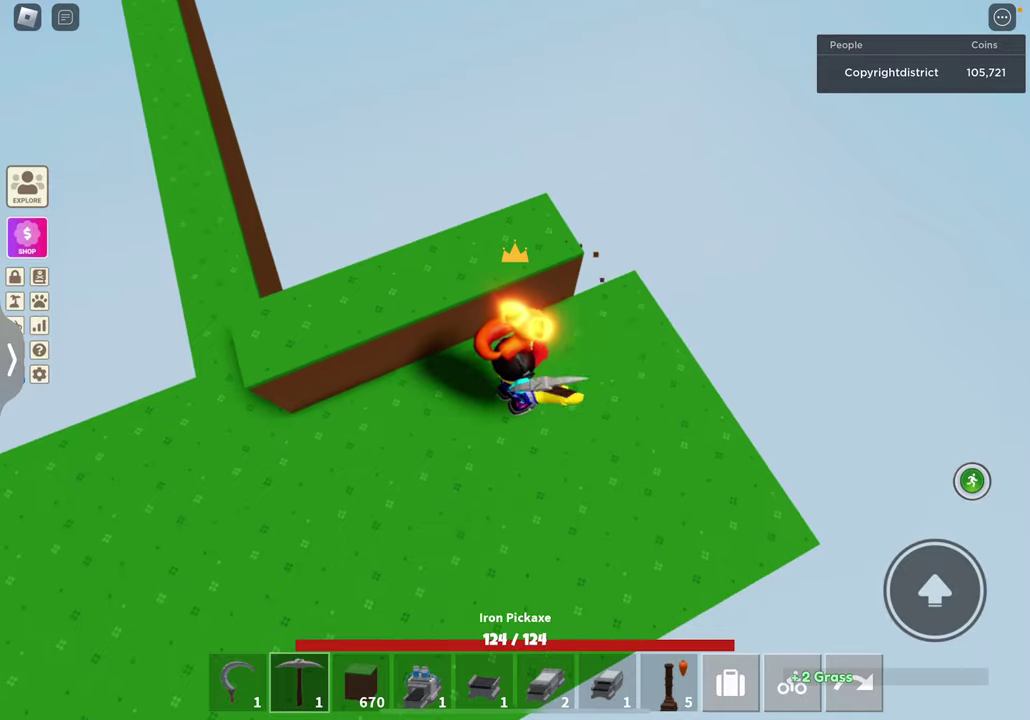
left_click(560, 240)
key("3")
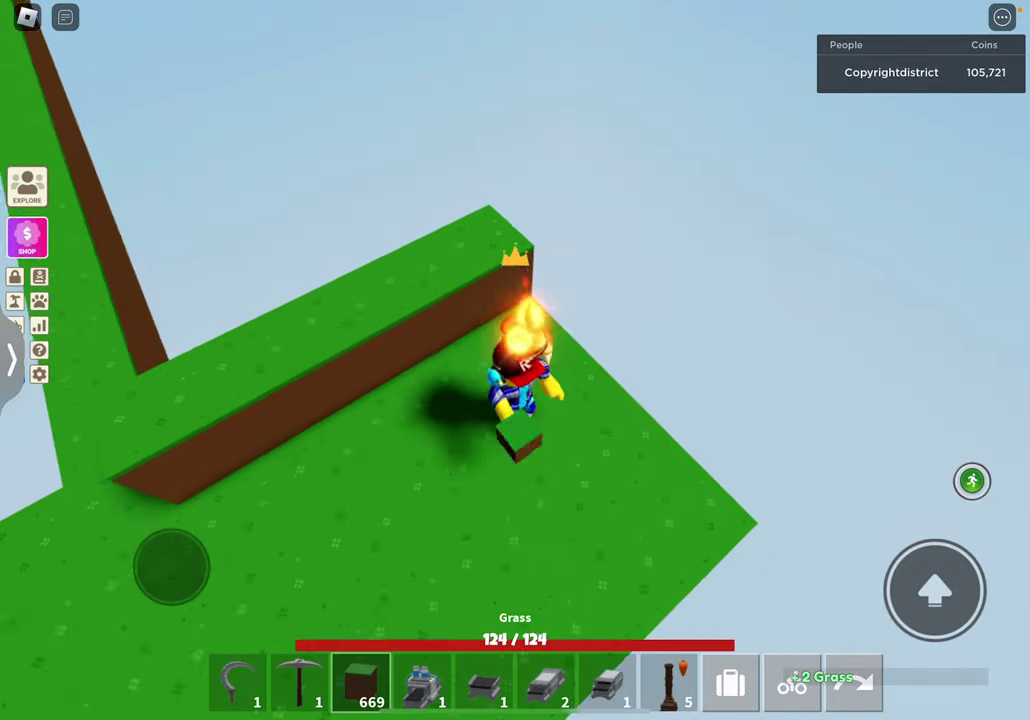
key("2")
left_click(520, 300)
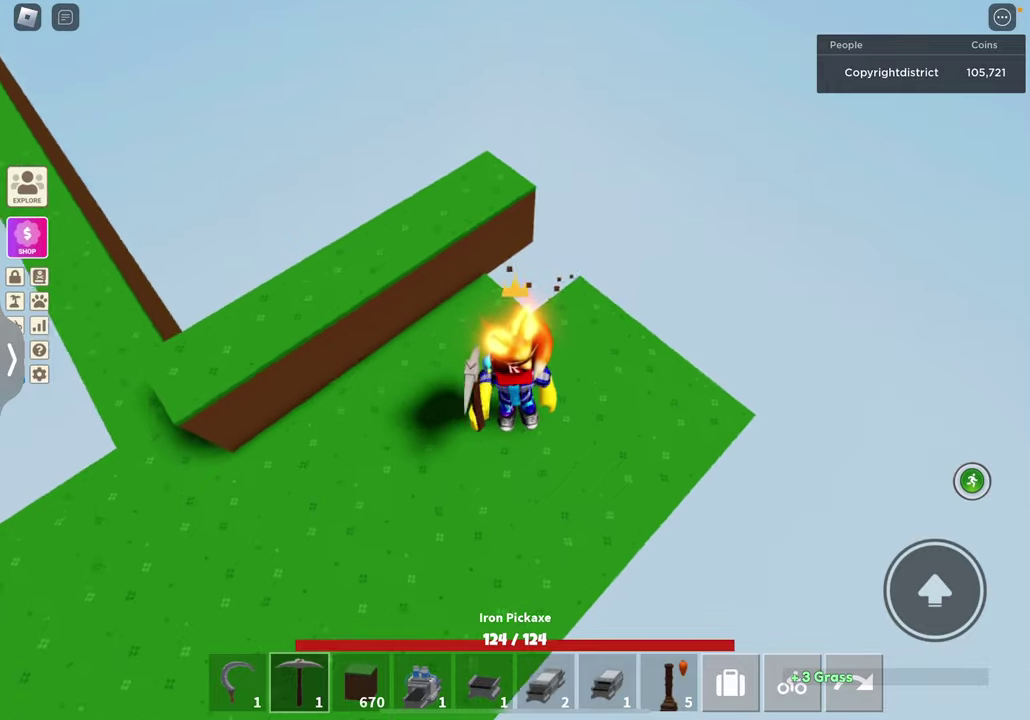
left_click(560, 290)
left_click(600, 300)
- Patch the platform edge with one grass block and mine off the protruding edge blocks
key("3")
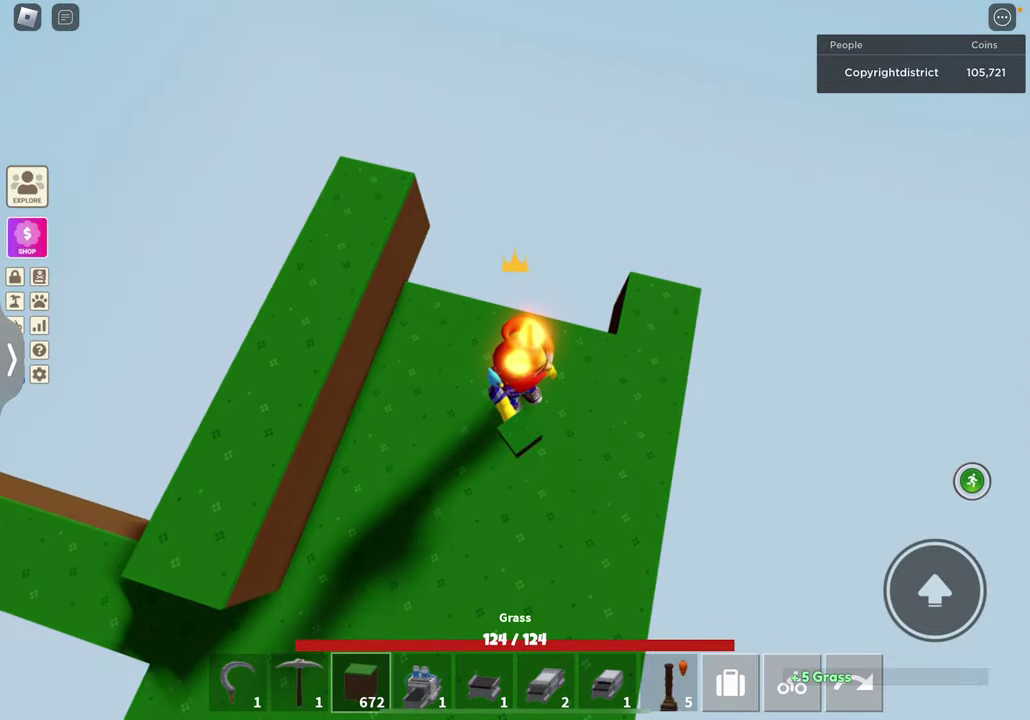
key("2")
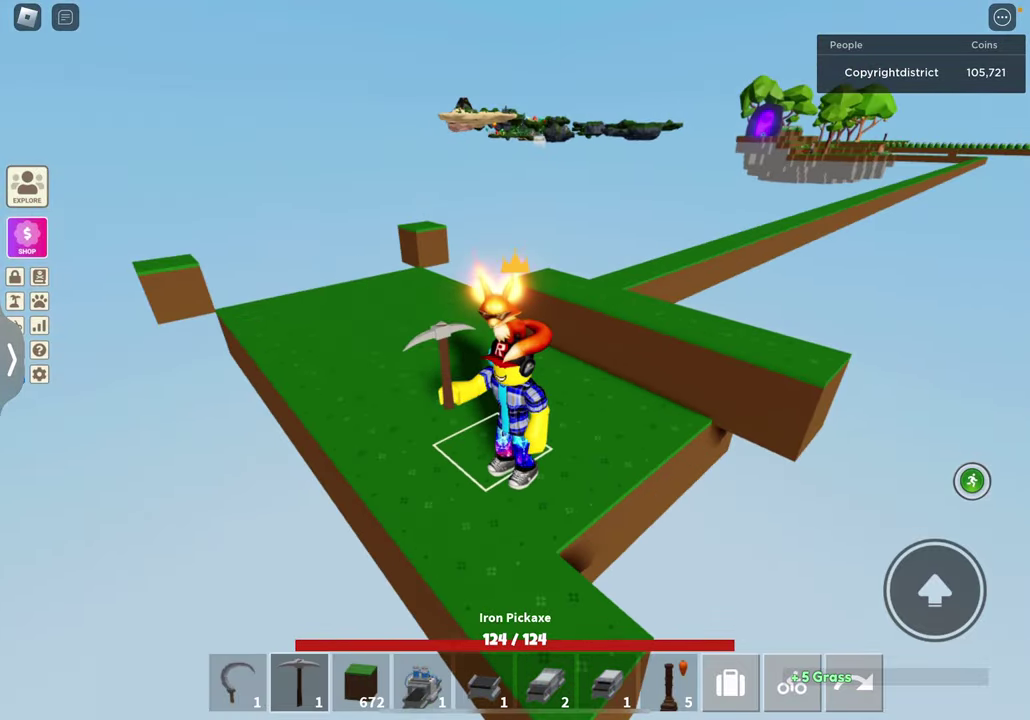
key("3")
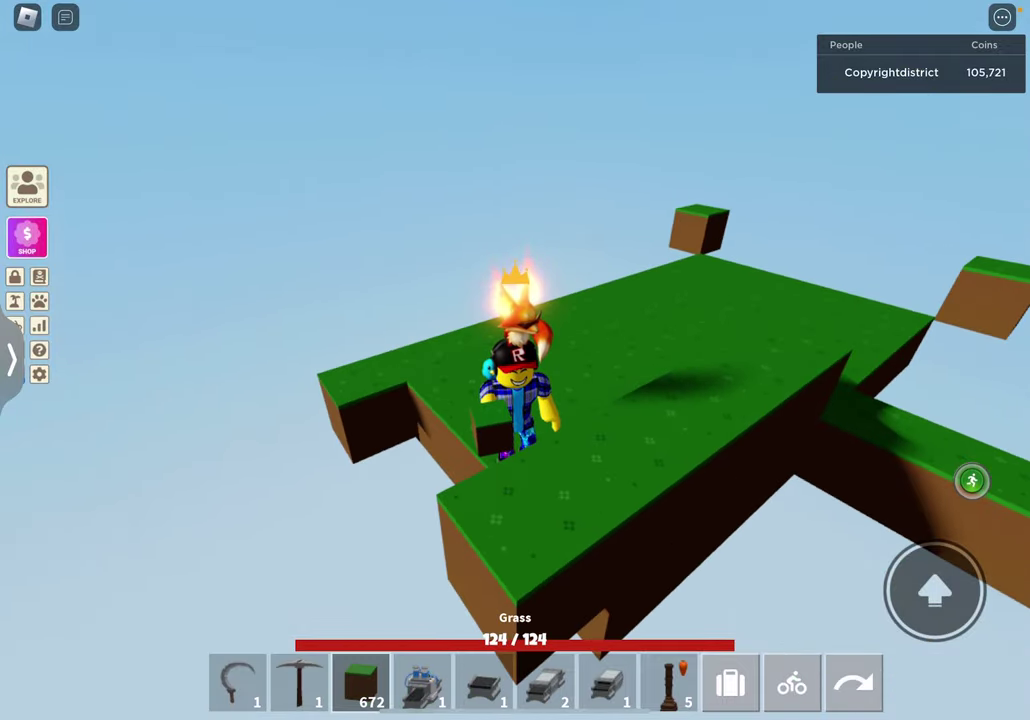
left_click(500, 440)
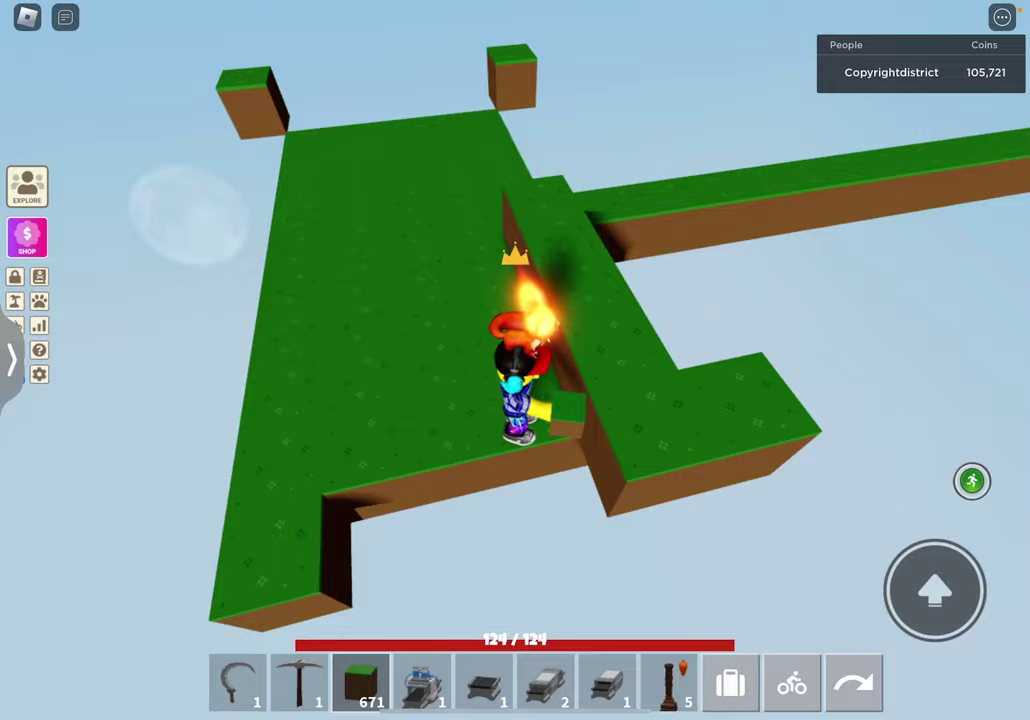
key("2")
left_click(600, 400)
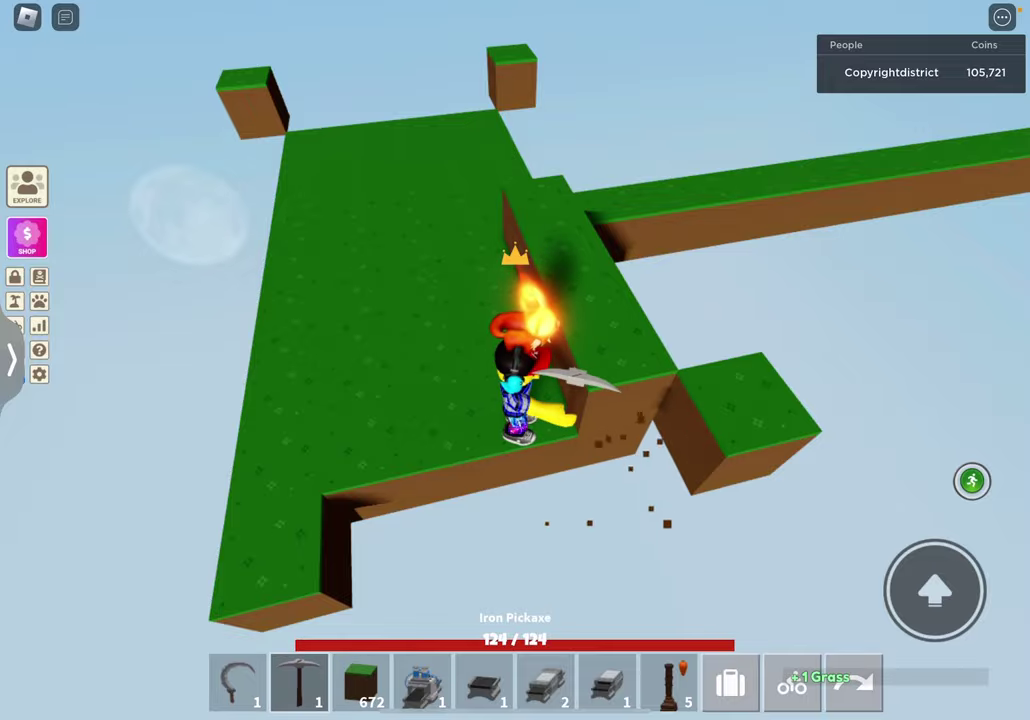
left_click(560, 330)
left_click(590, 350)
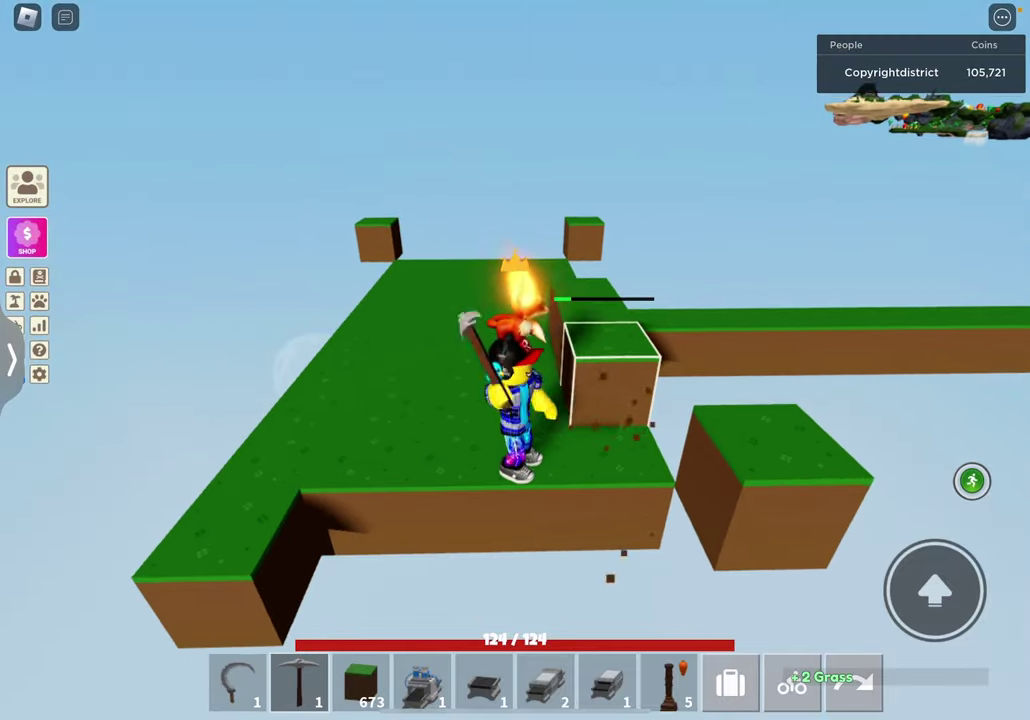
left_click(595, 350)
- Fill two edge notches with grass and mine the stray block beyond the edge
left_click_drag(600, 300, 300, 450)
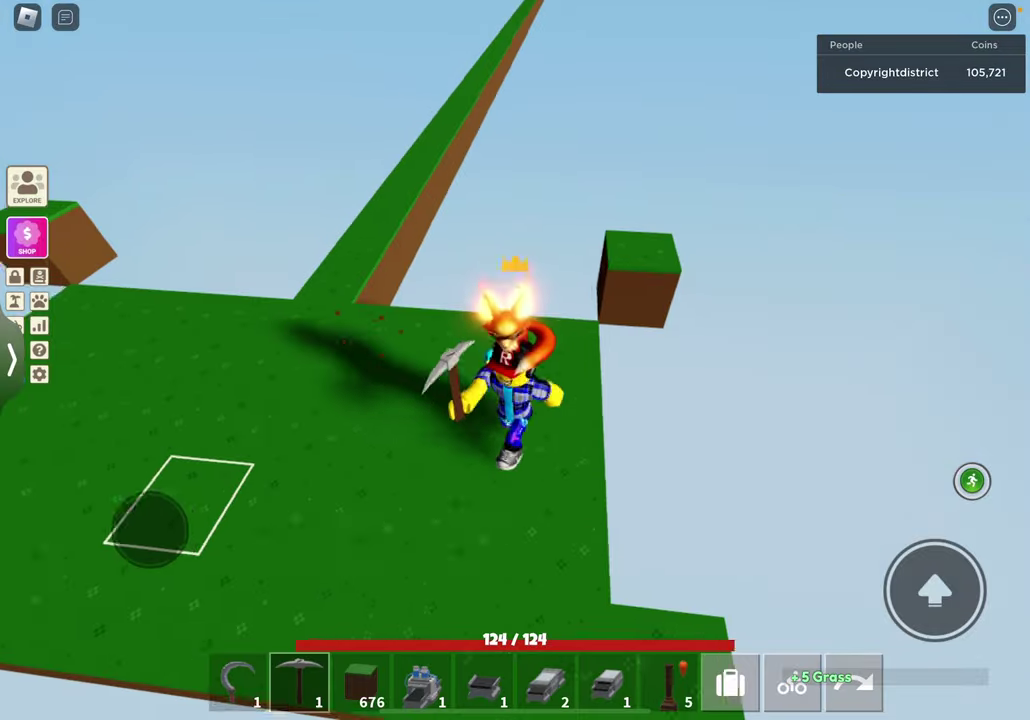
left_click_drag(600, 300, 300, 400)
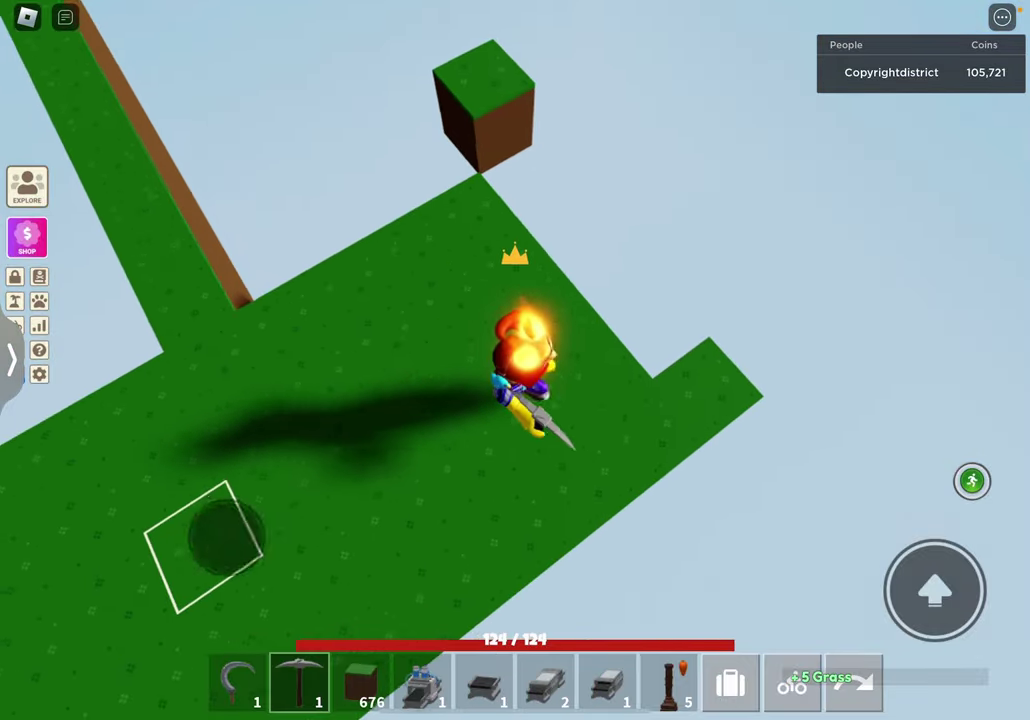
key("3")
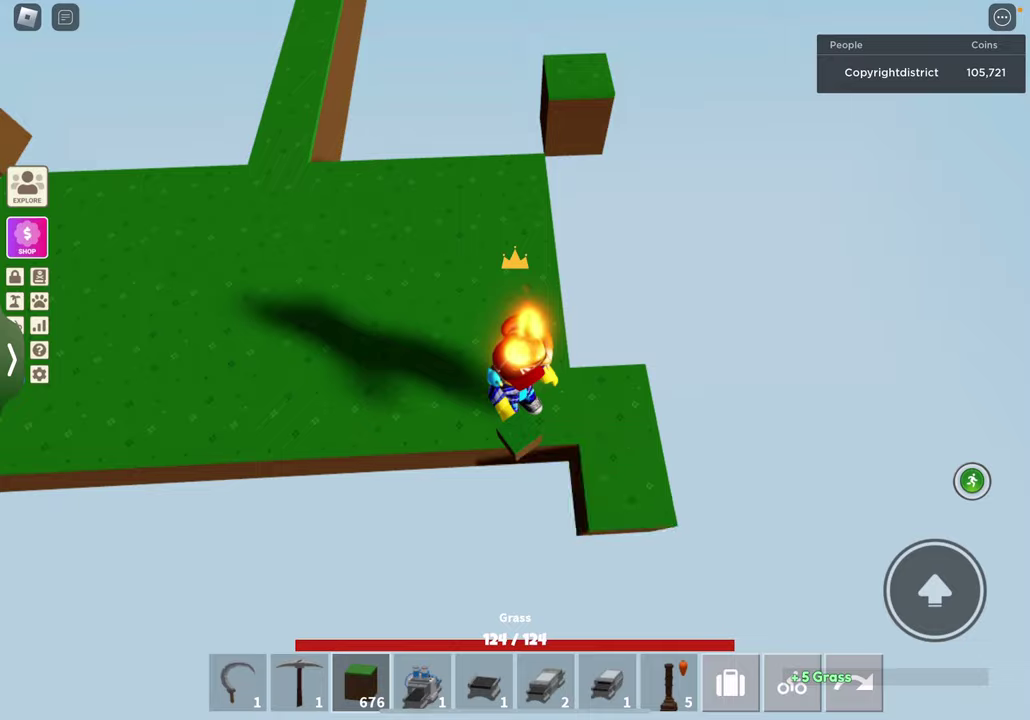
left_click(530, 445)
left_click(575, 100)
left_click_drag(600, 300, 300, 400)
key("2")
left_click_drag(600, 300, 300, 400)
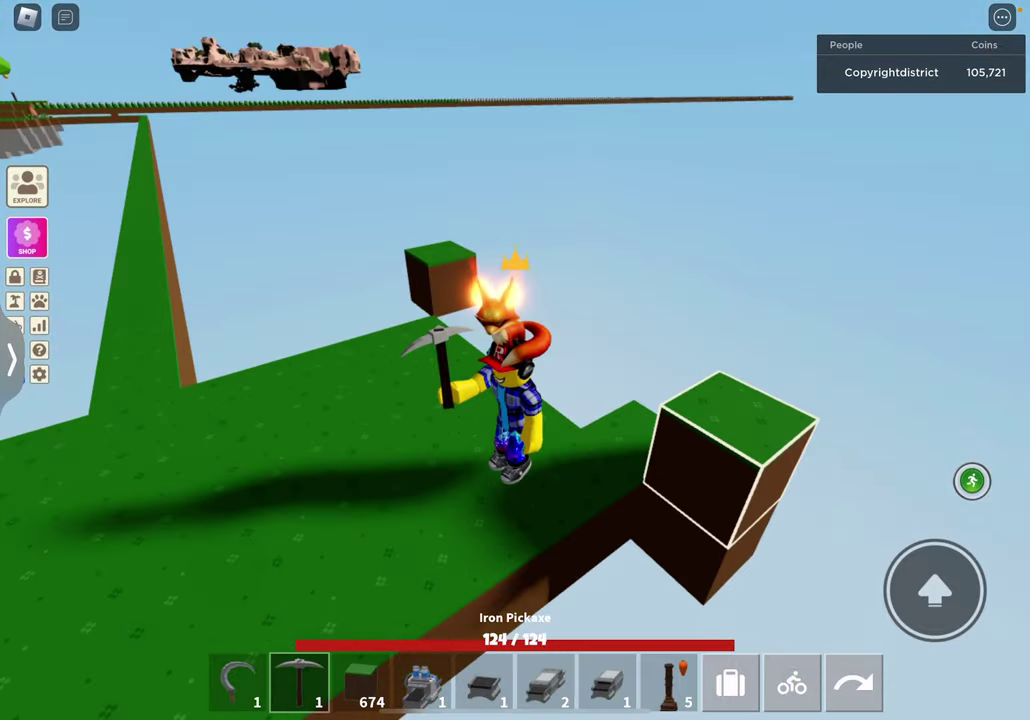
left_click(700, 470)
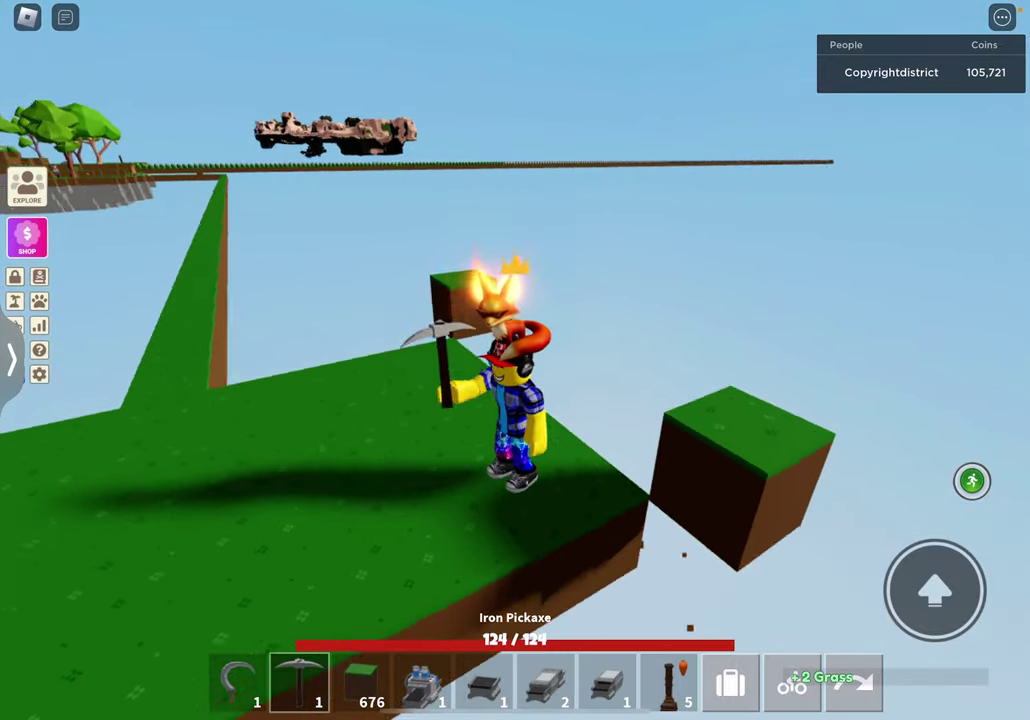
mouse_move(600, 300)
left_mouse_down()
mouse_move(400, 350)
mouse_move(400, 500)
left_mouse_up()
left_click_drag(600, 300, 400, 500)
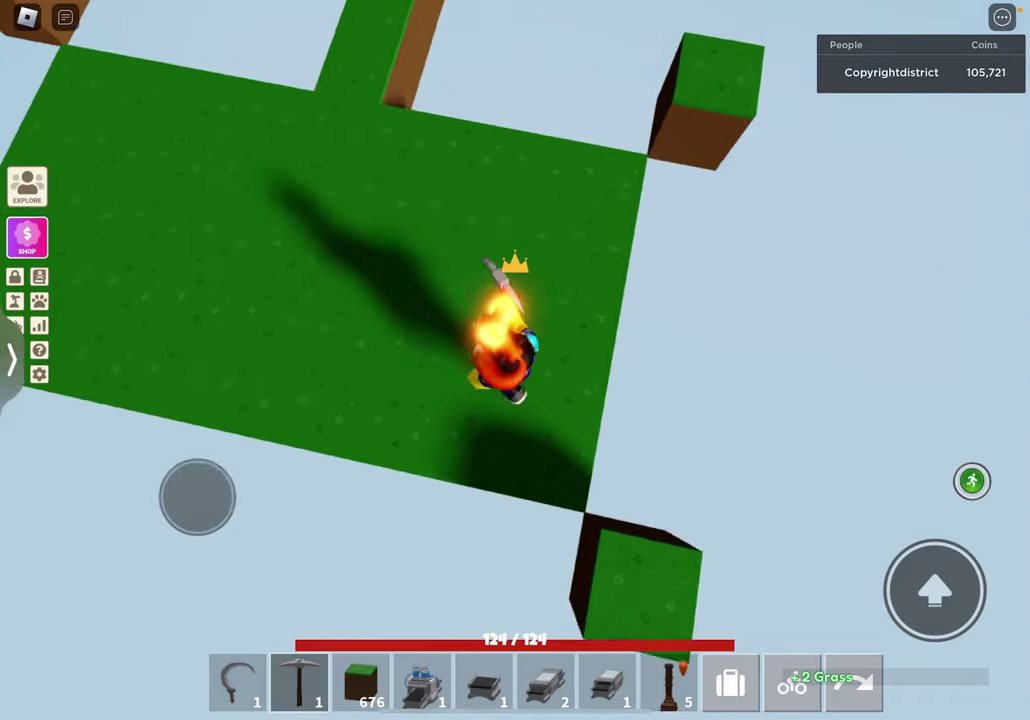
- Place three grass blocks along the edge and mine the extra corner blocks
key("3")
left_click(560, 220)
left_click(480, 200)
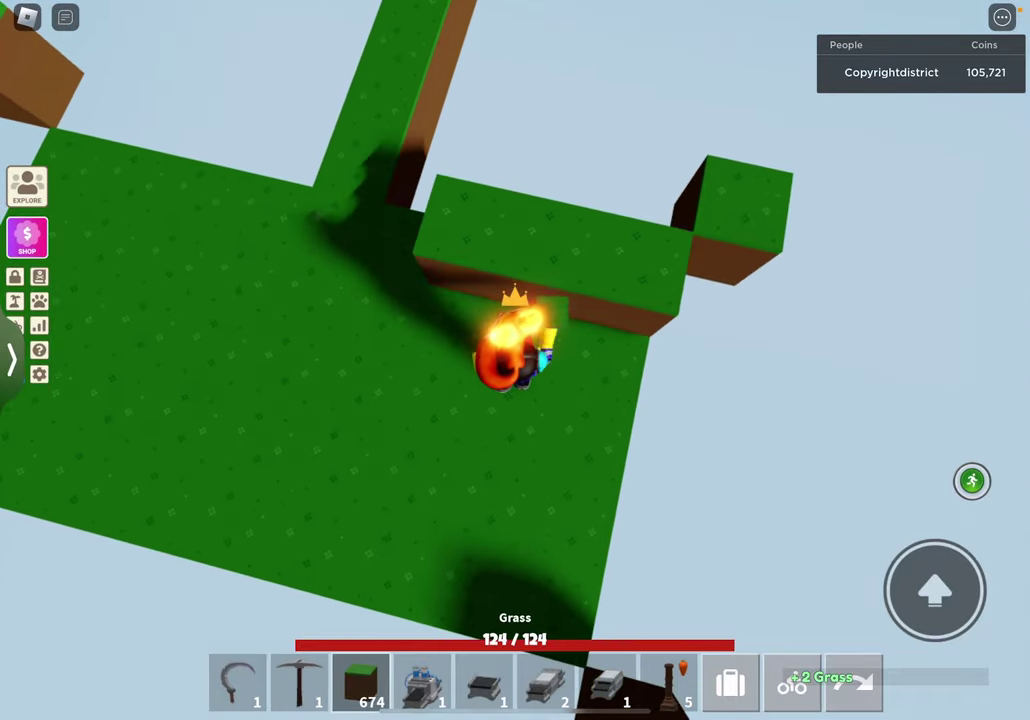
left_click(380, 180)
left_click_drag(600, 300, 350, 450)
key("2")
left_click(560, 300)
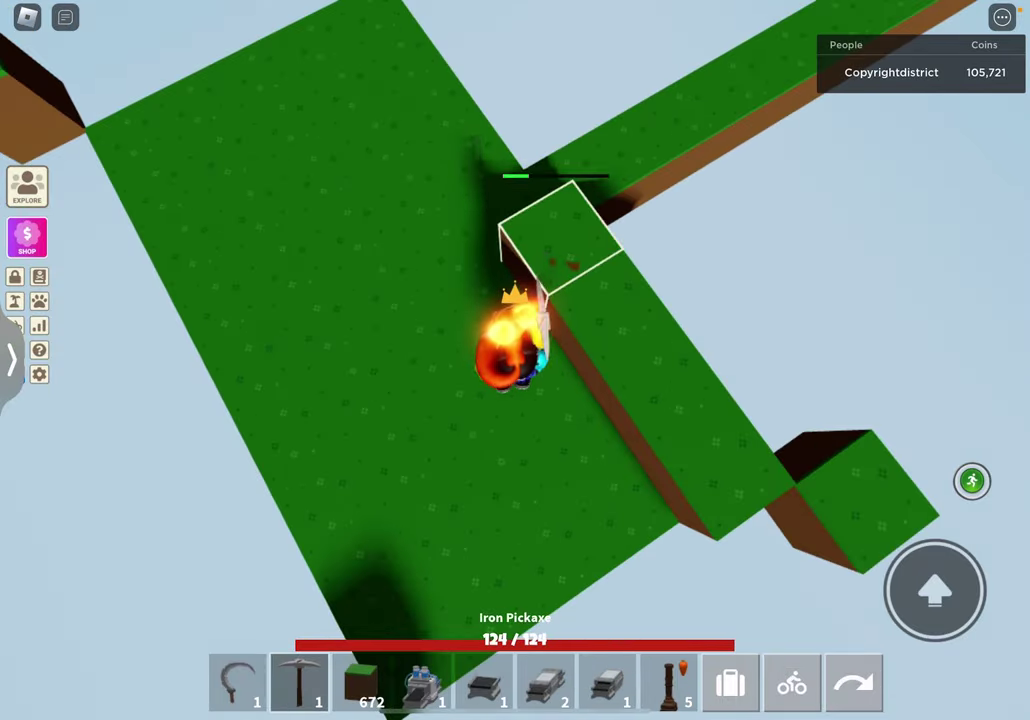
left_click_drag(600, 300, 400, 400)
left_click(570, 280)
left_click_drag(600, 300, 400, 450)
left_click(600, 270)
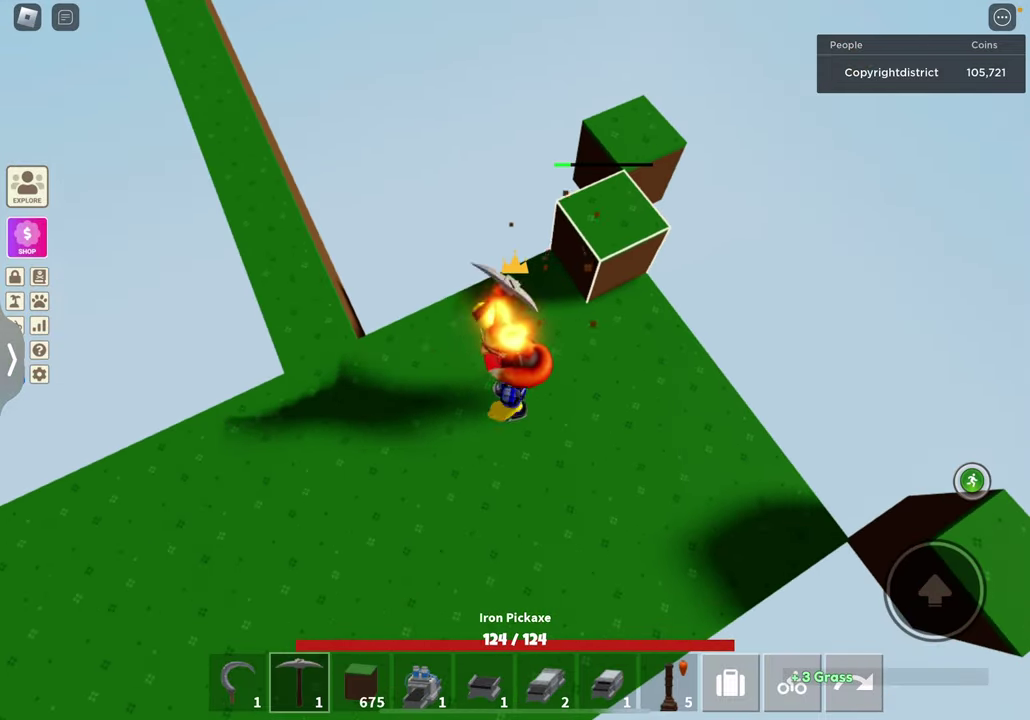
- Place the Industrial Washing Station from slot 4 beside the character
left_click_drag(600, 400, 450, 200)
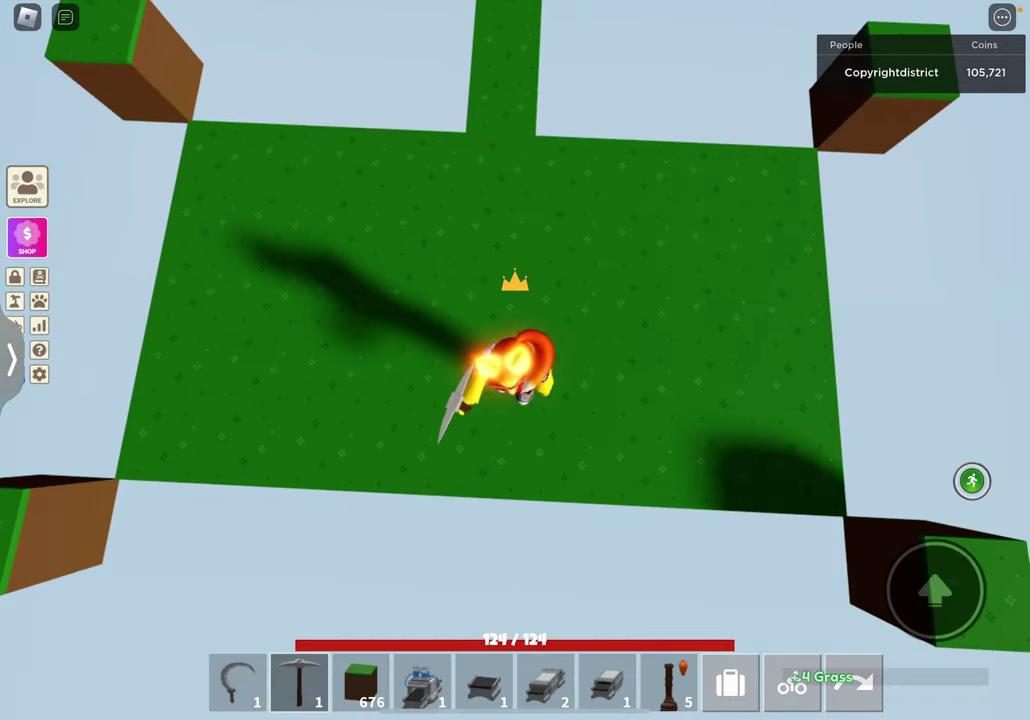
key("3")
left_click_drag(600, 400, 450, 250)
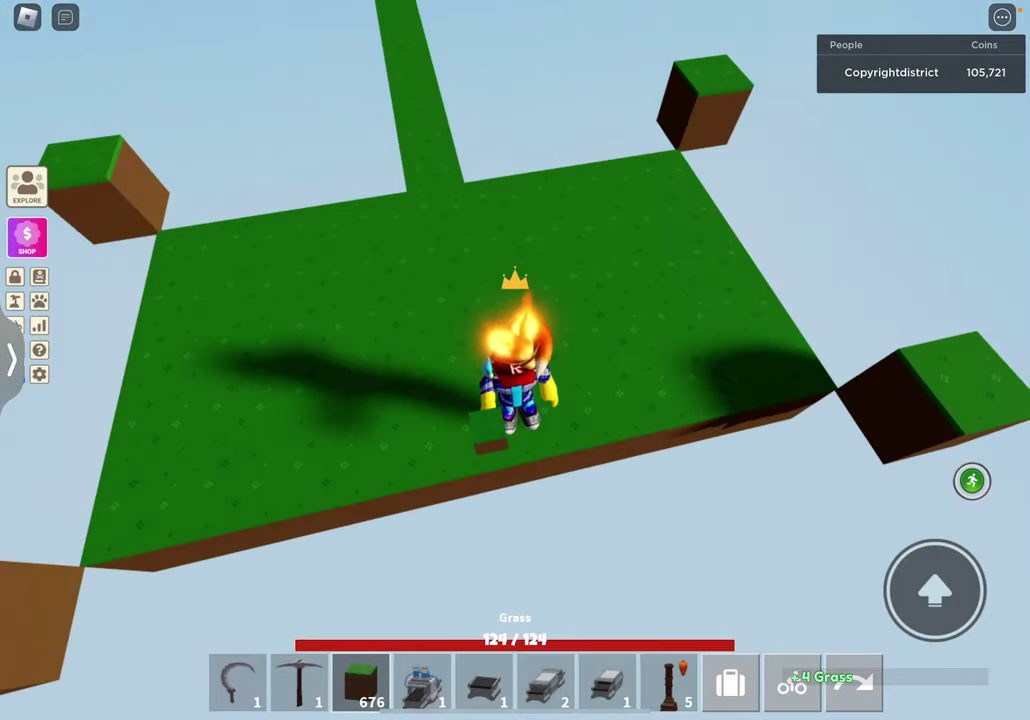
key("4")
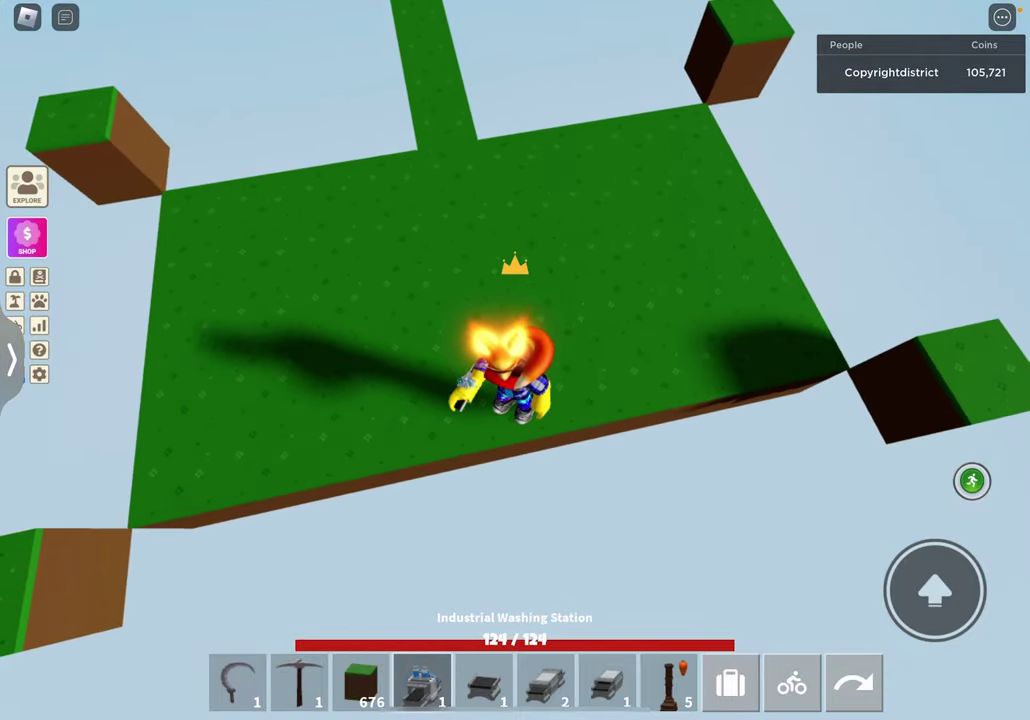
mouse_move(600, 400)
left_mouse_down()
mouse_move(450, 300)
mouse_move(450, 350)
left_mouse_up()
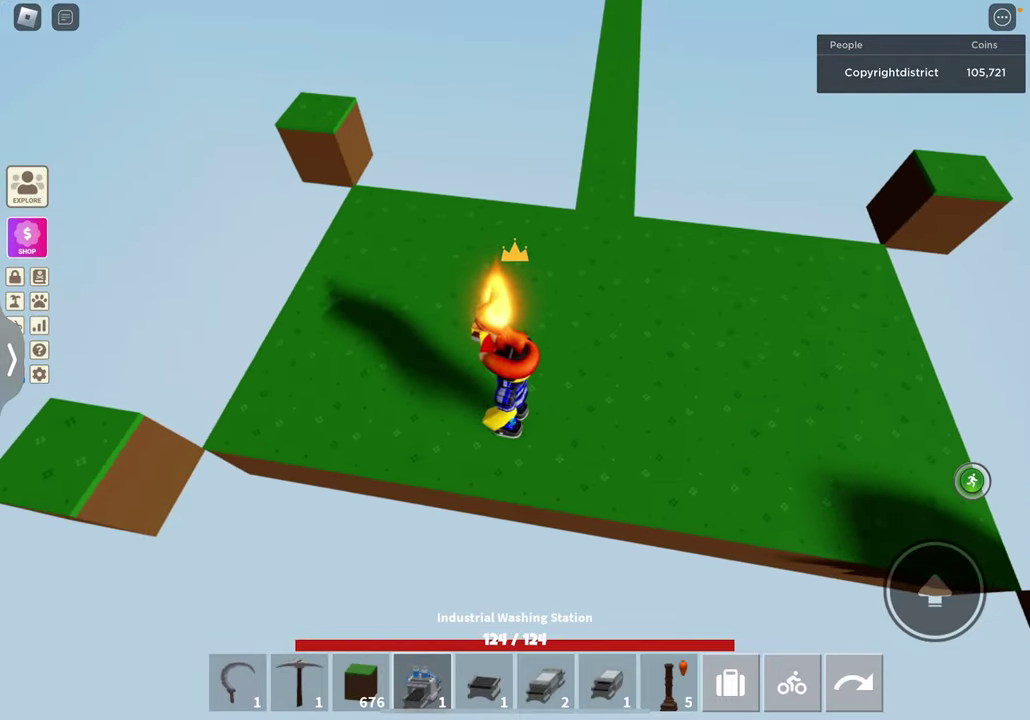
left_click(610, 330)
left_click_drag(600, 400, 500, 300)
- Test the washing station by inserting and removing one strawberry
key("e")
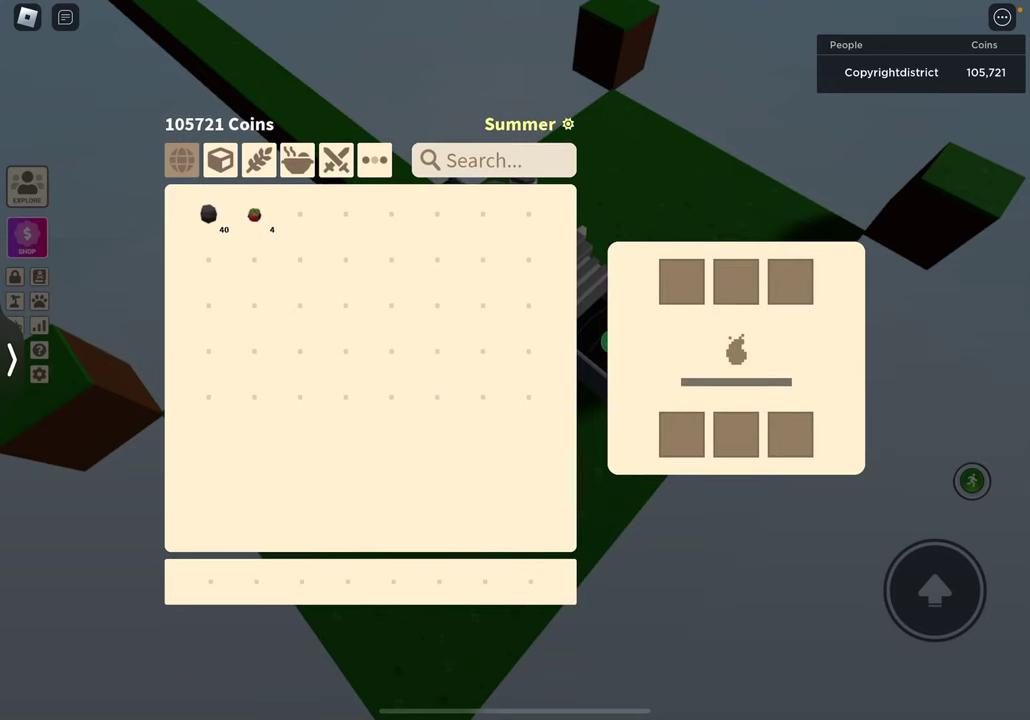
left_click(254, 214)
left_click(681, 281)
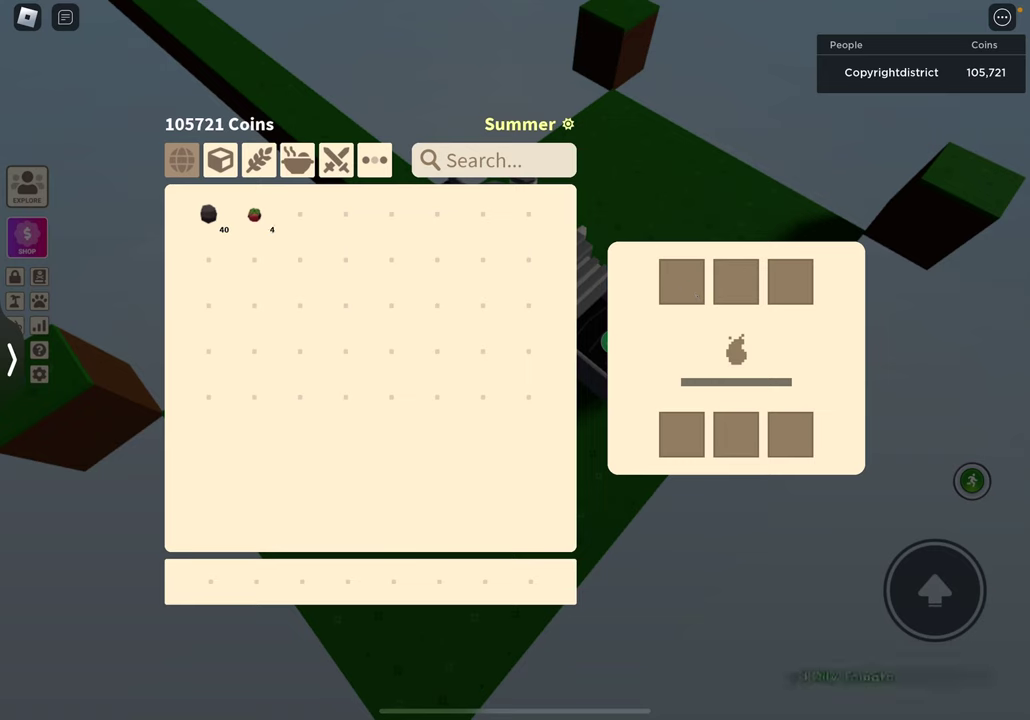
key("e")
key("5")
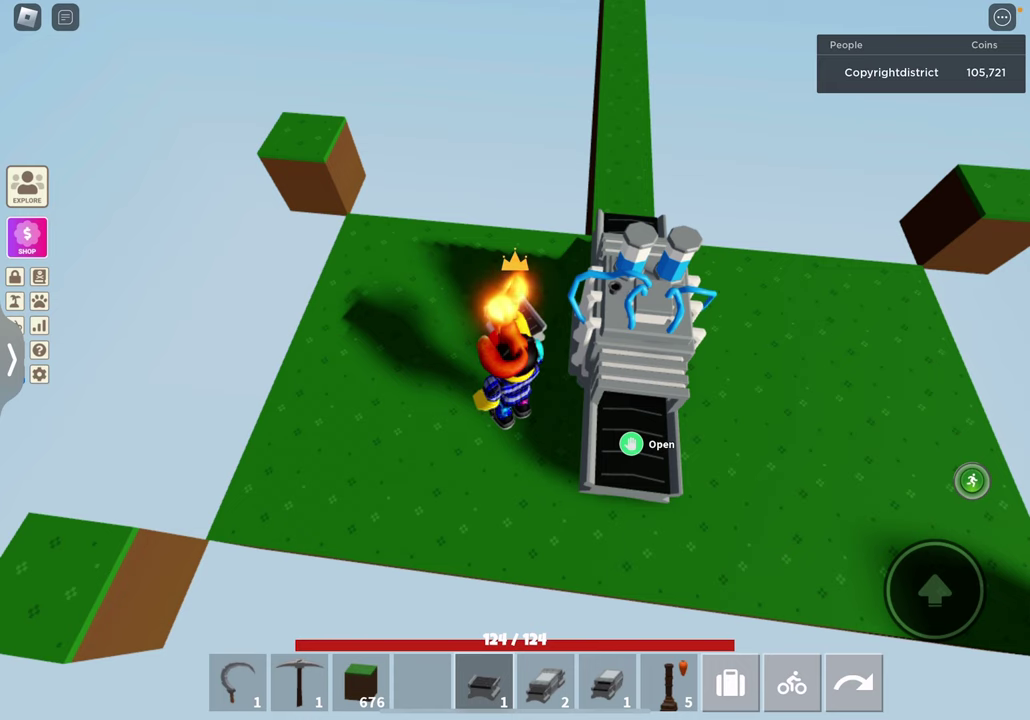
- Move the 10 Coal Totems from the backpack to hotbar slot 4 and equip them
key("e")
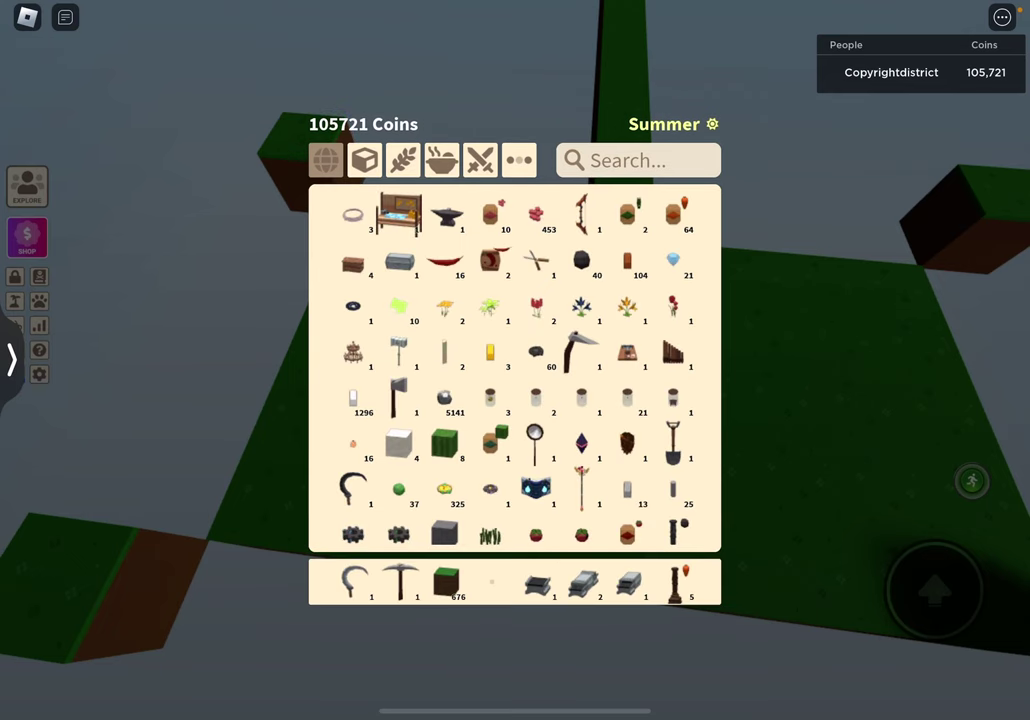
scroll(514, 370, "down", 3)
scroll(514, 370, "down", 2)
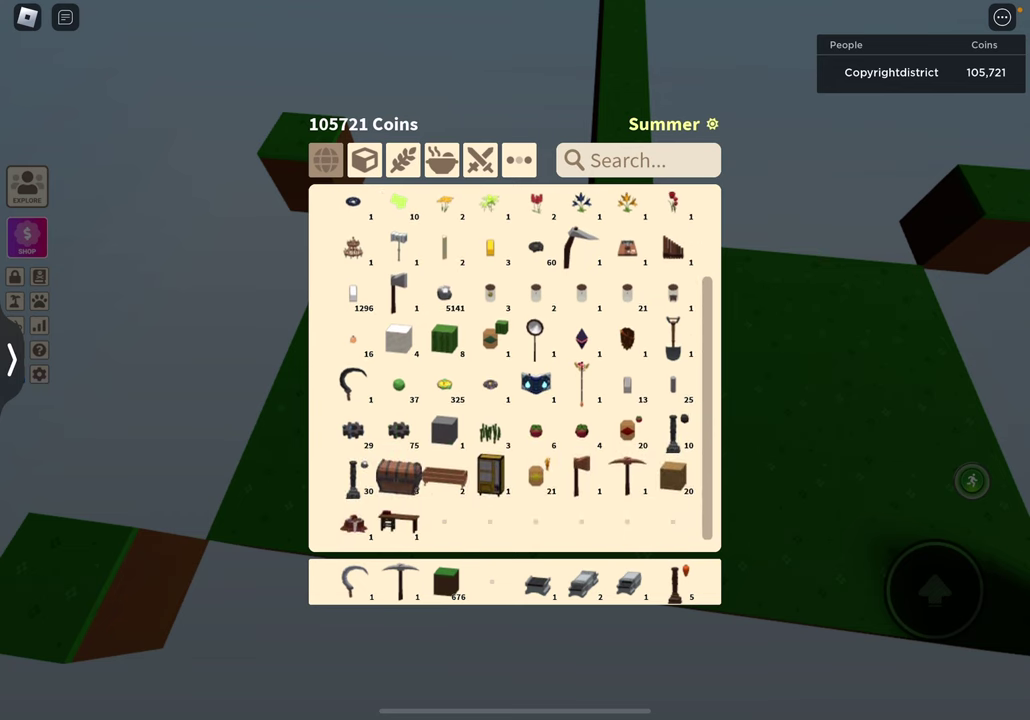
left_click(673, 432)
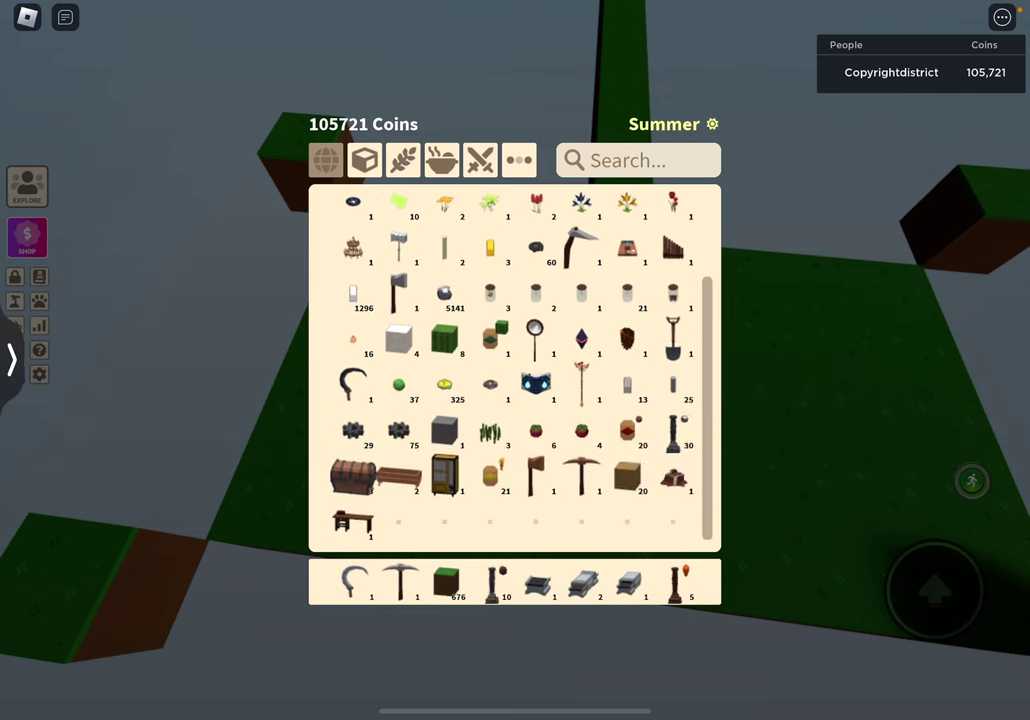
key("e")
key("5")
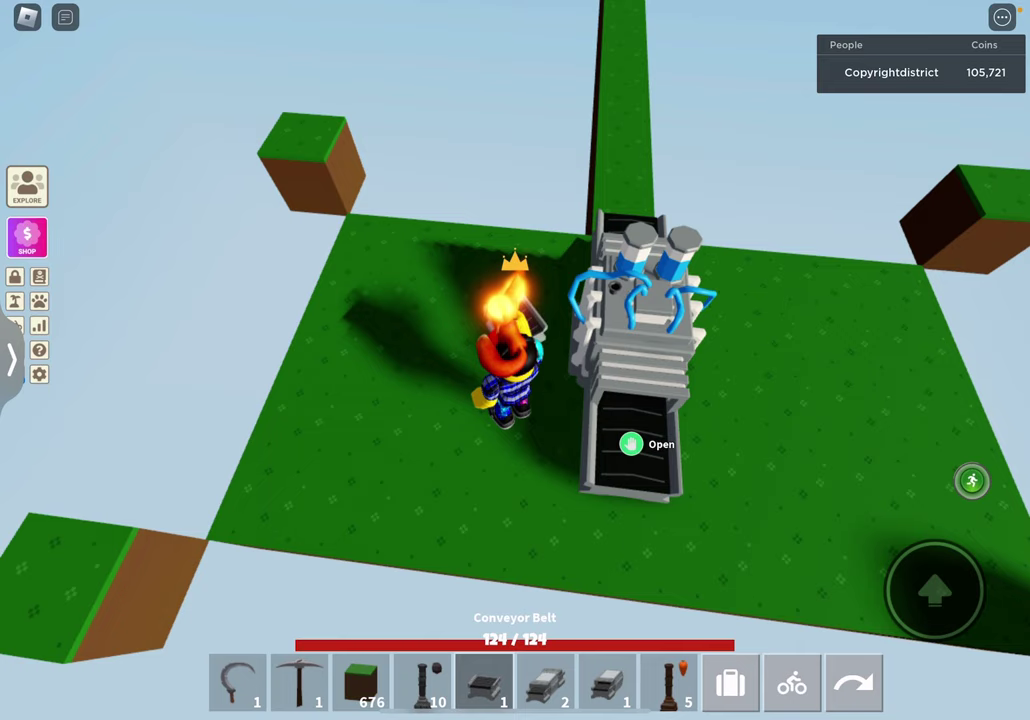
left_click_drag(515, 360, 515, 250)
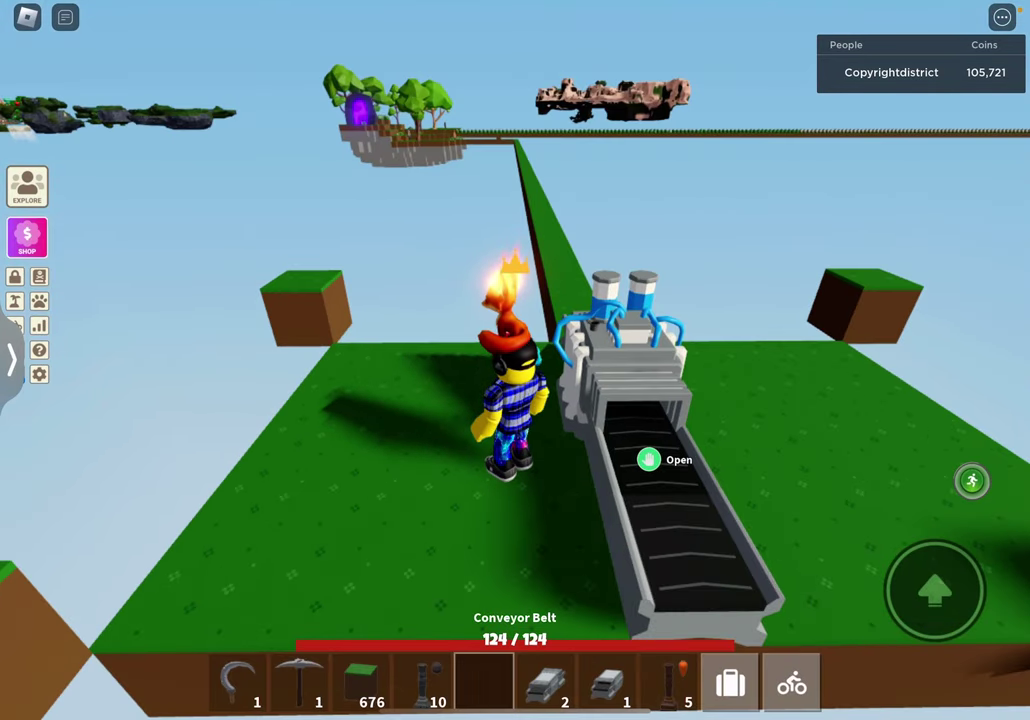
key("4")
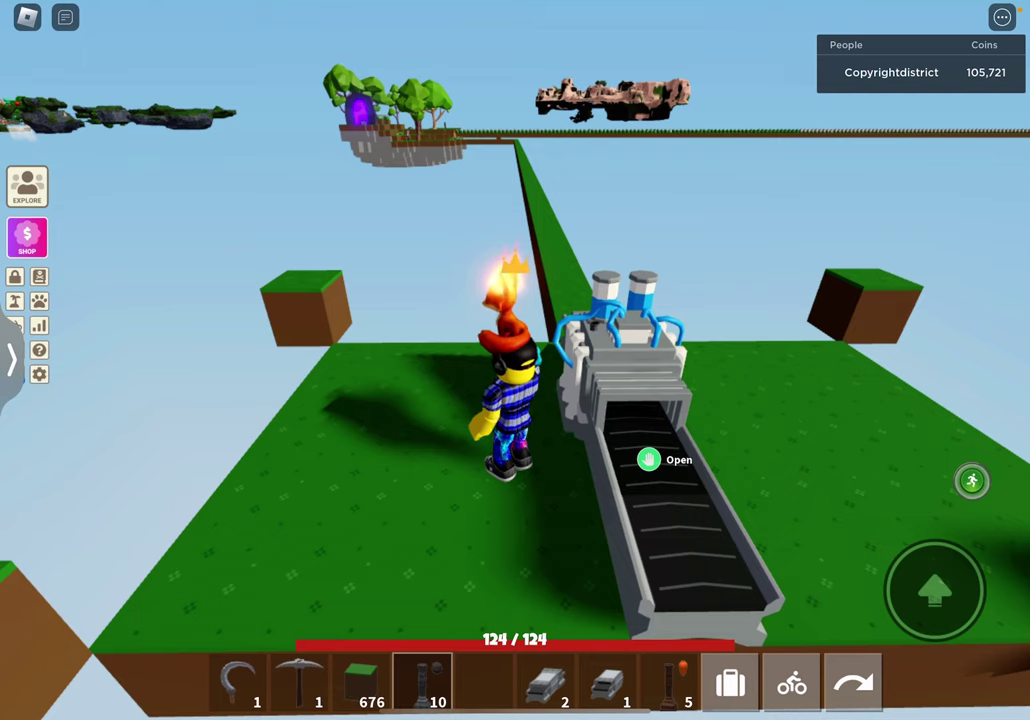
key("4")
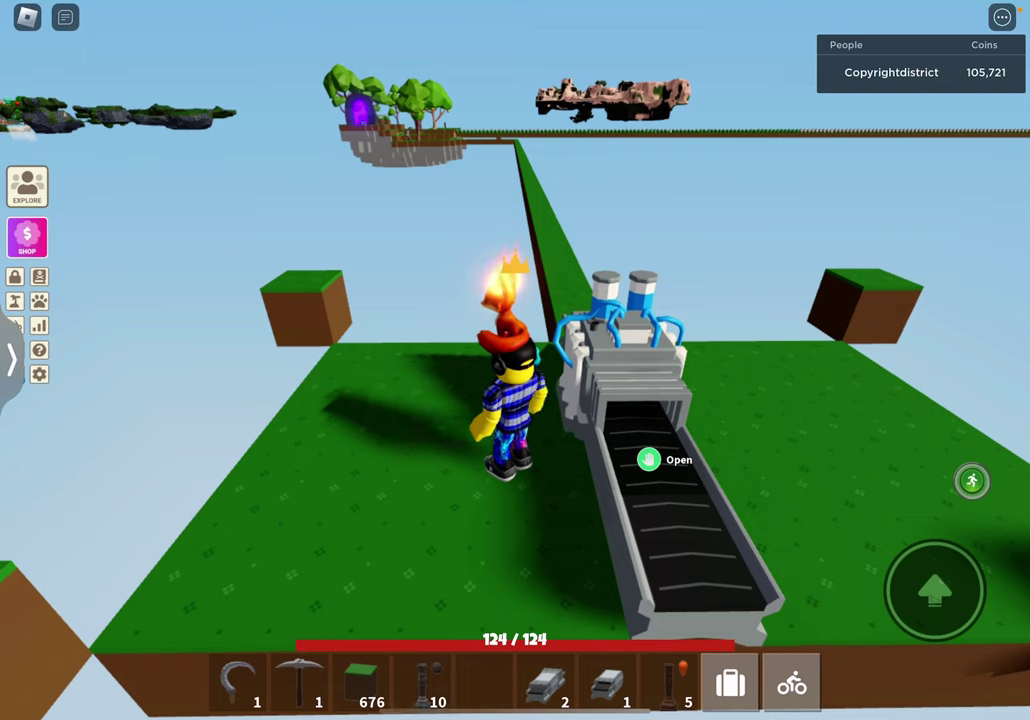
key("e")
key("e")
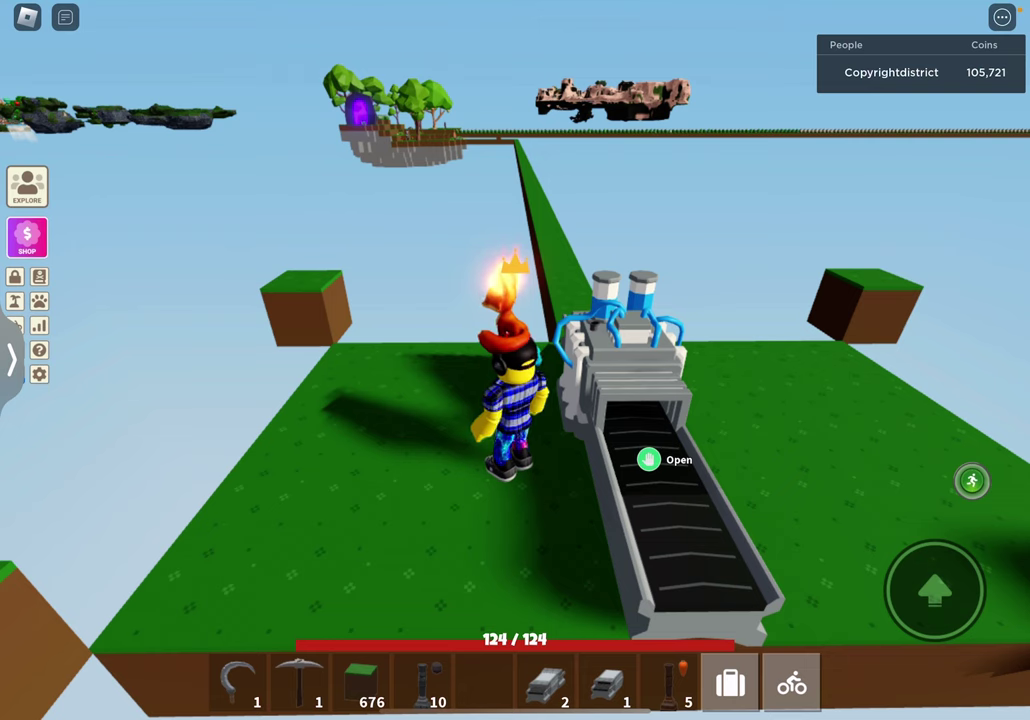
key("e")
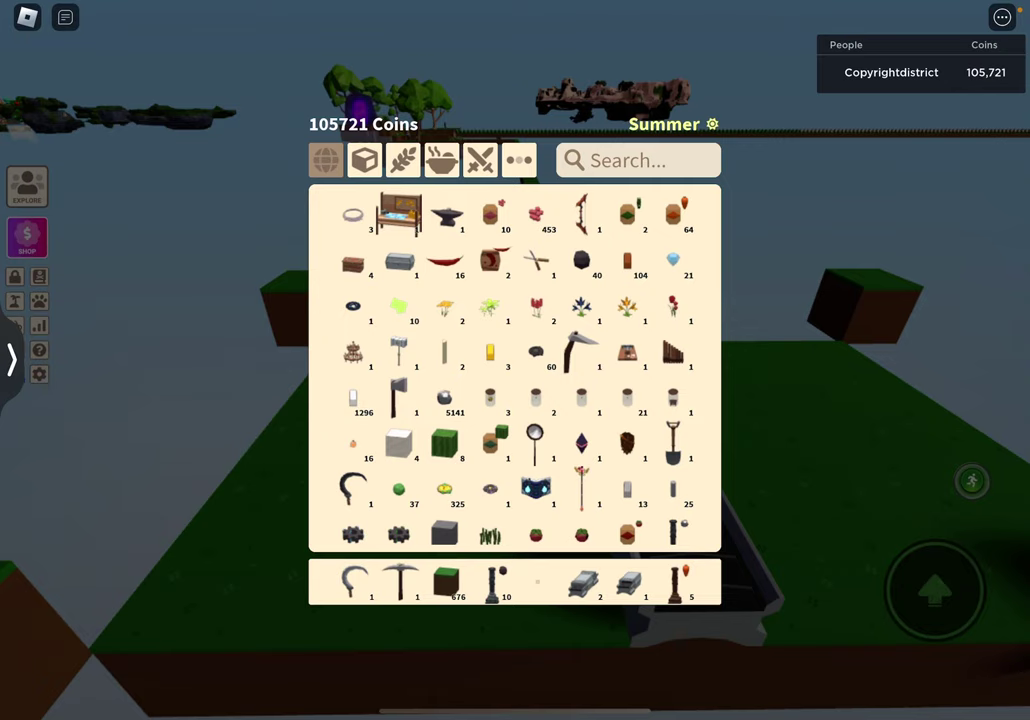
key("e")
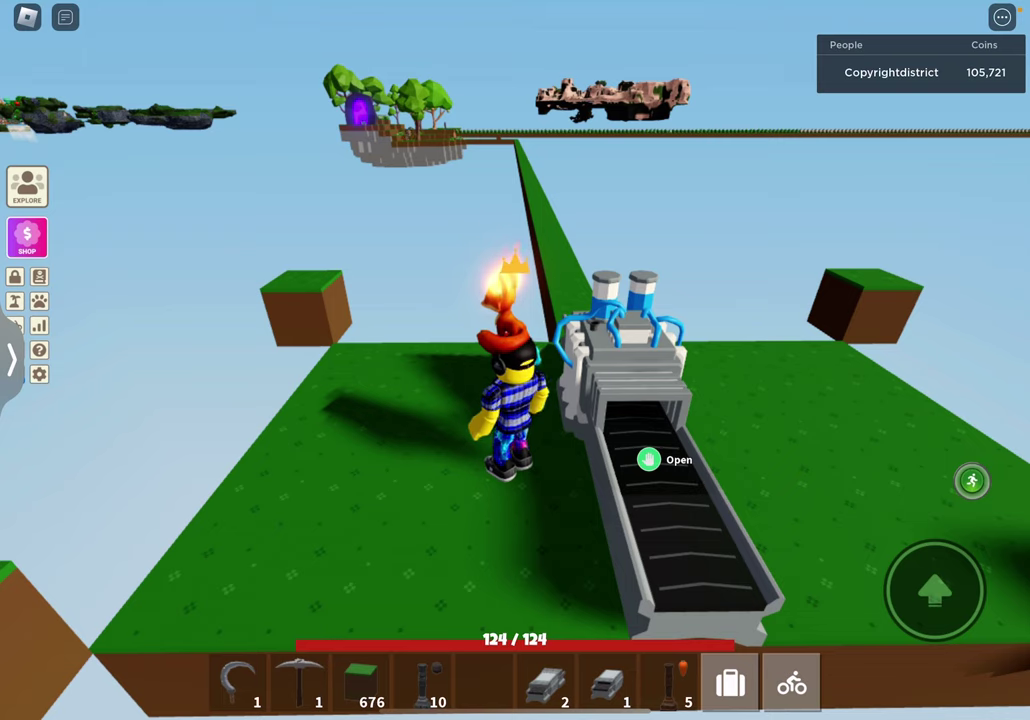
key("3")
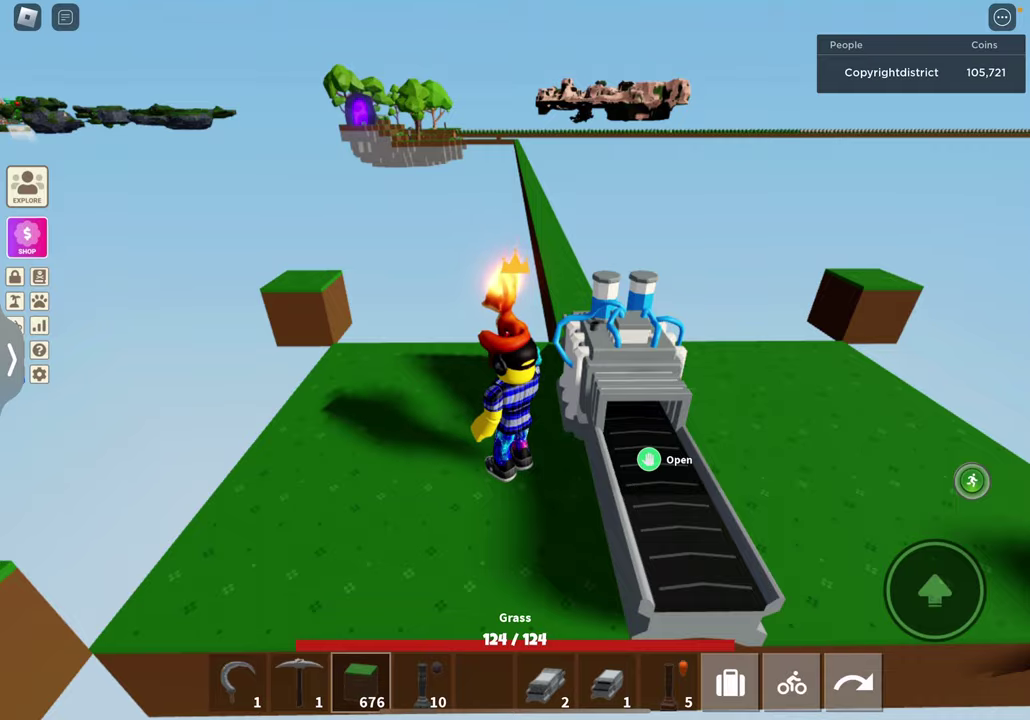
left_click_drag(600, 400, 300, 400)
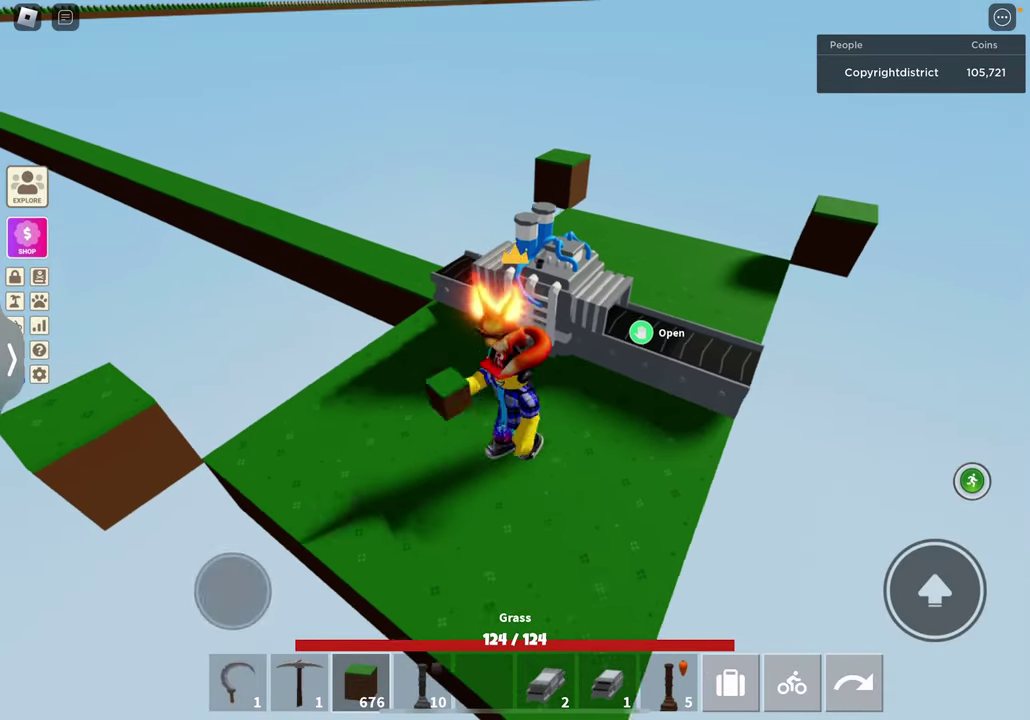
left_click_drag(600, 400, 570, 400)
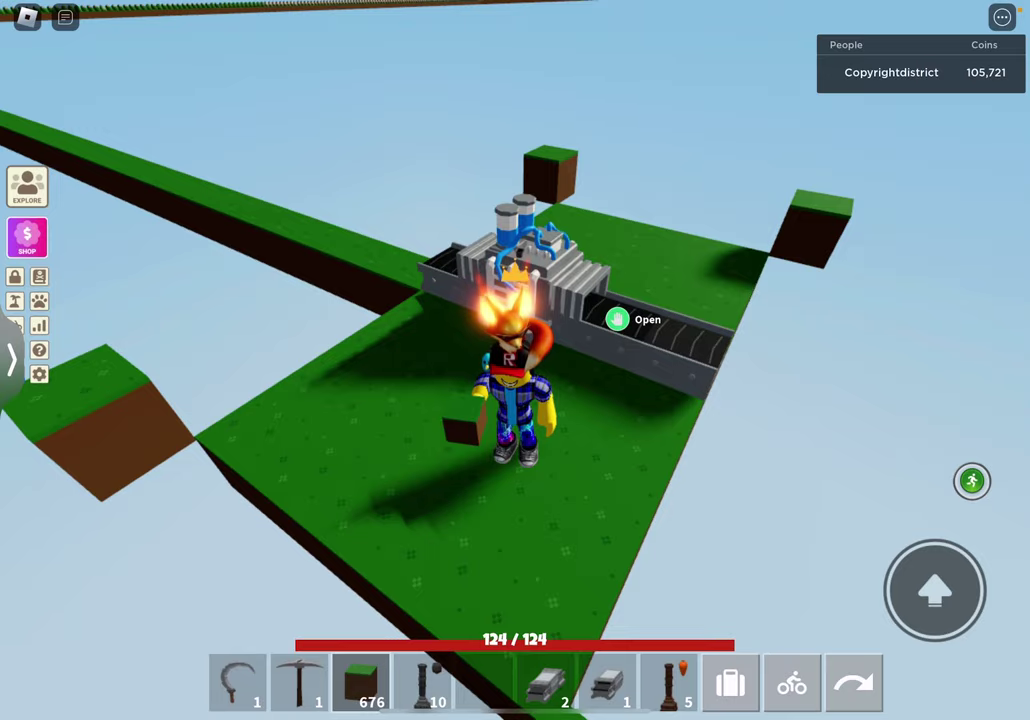
left_click(670, 683)
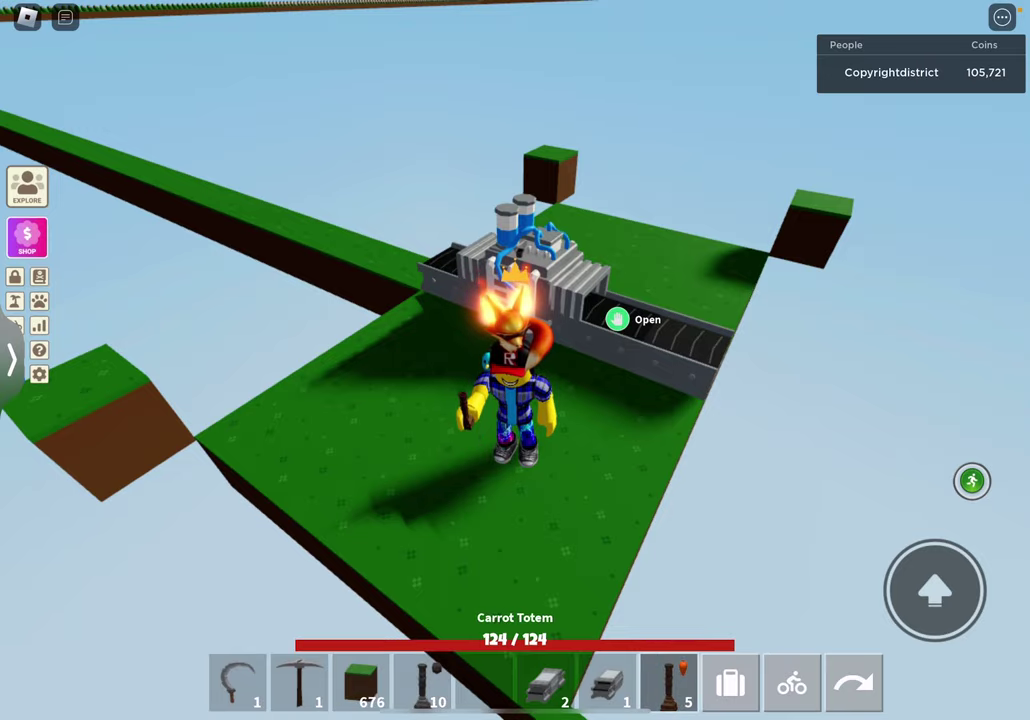
left_click_drag(600, 400, 400, 300)
left_click(700, 280)
mouse_move(600, 400)
left_mouse_down()
mouse_move(500, 300)
mouse_move(600, 400)
mouse_move(350, 300)
left_mouse_up()
left_click(360, 683)
left_click(600, 450)
left_click(600, 450)
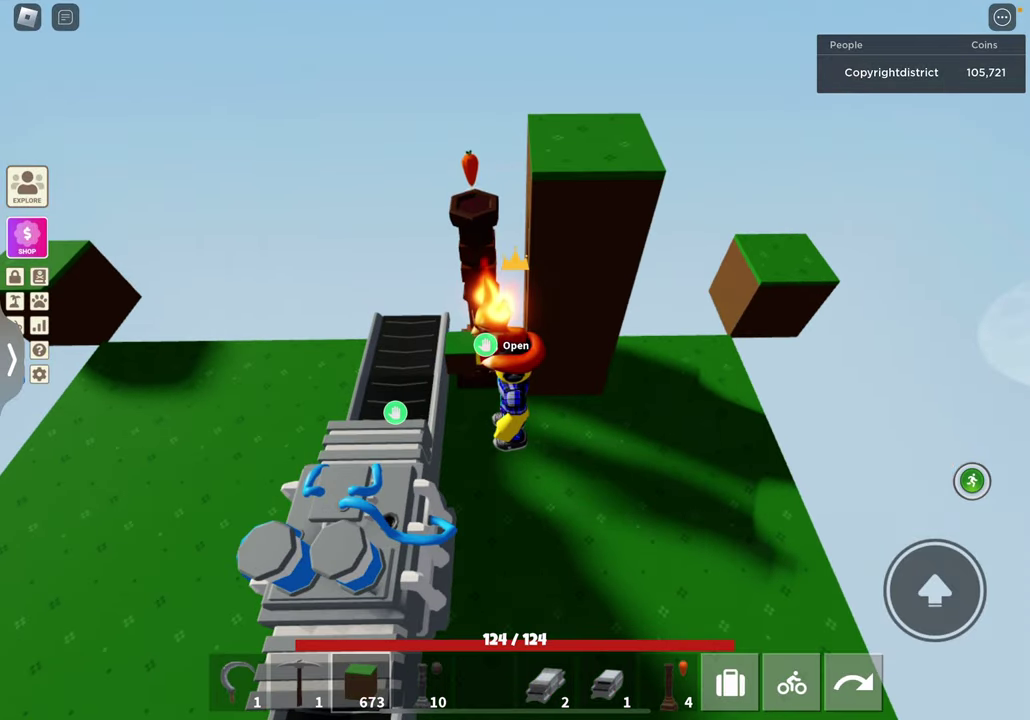
left_click(560, 150)
left_click_drag(600, 400, 350, 350)
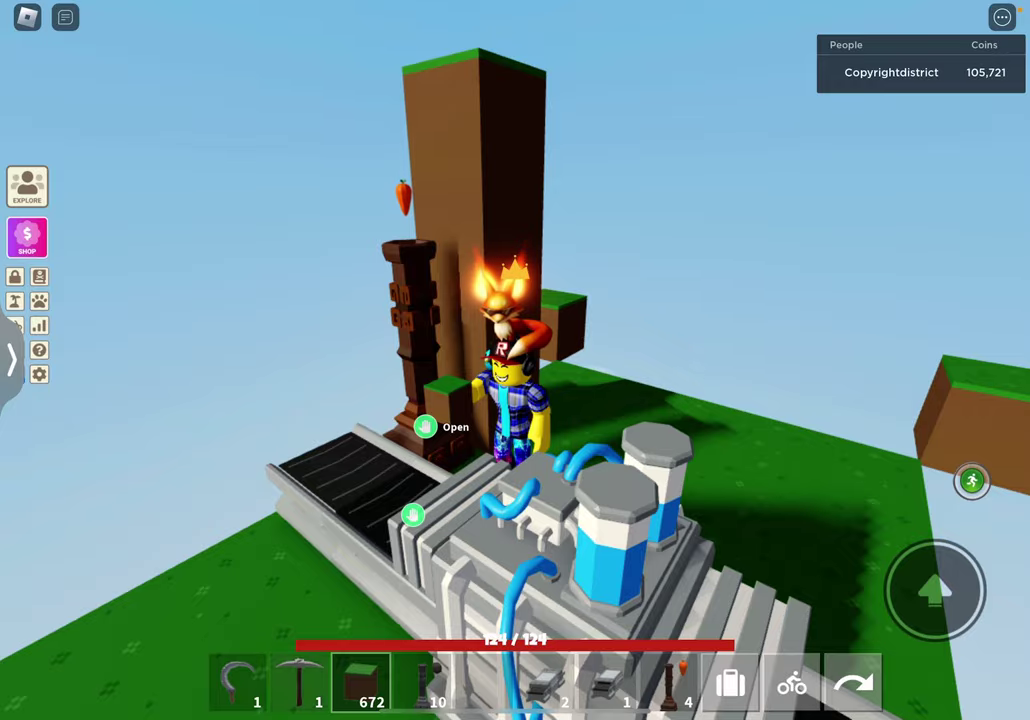
left_click(298, 683)
left_click_drag(600, 350, 350, 350)
left_click(600, 150)
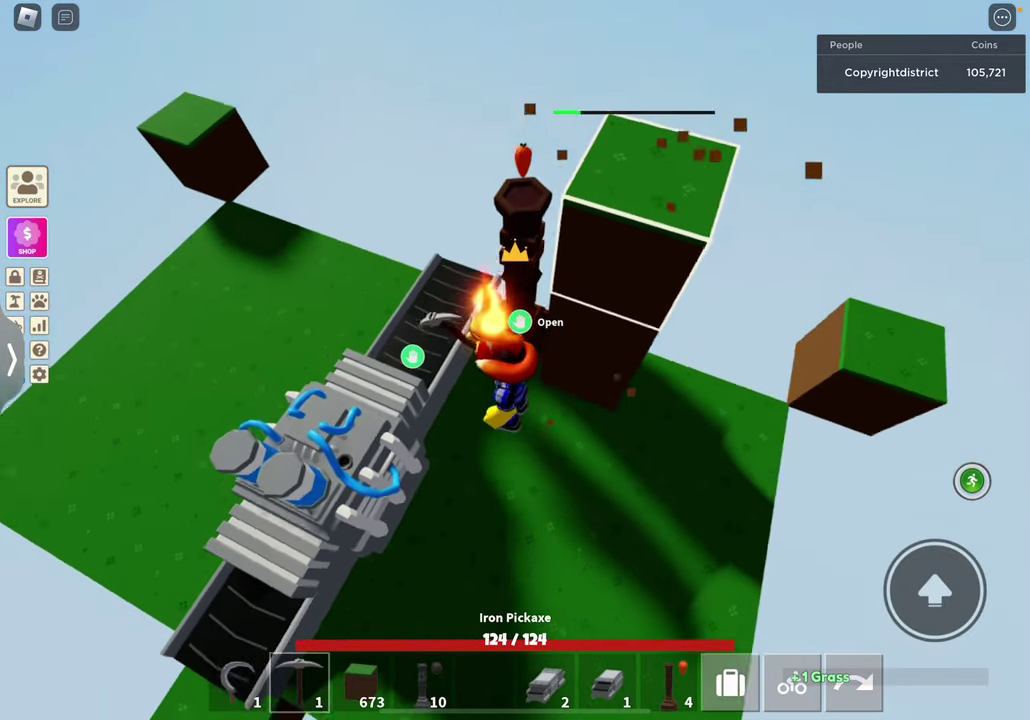
left_click(600, 250)
left_click_drag(600, 400, 400, 250)
left_click(600, 300)
left_click_drag(600, 400, 350, 350)
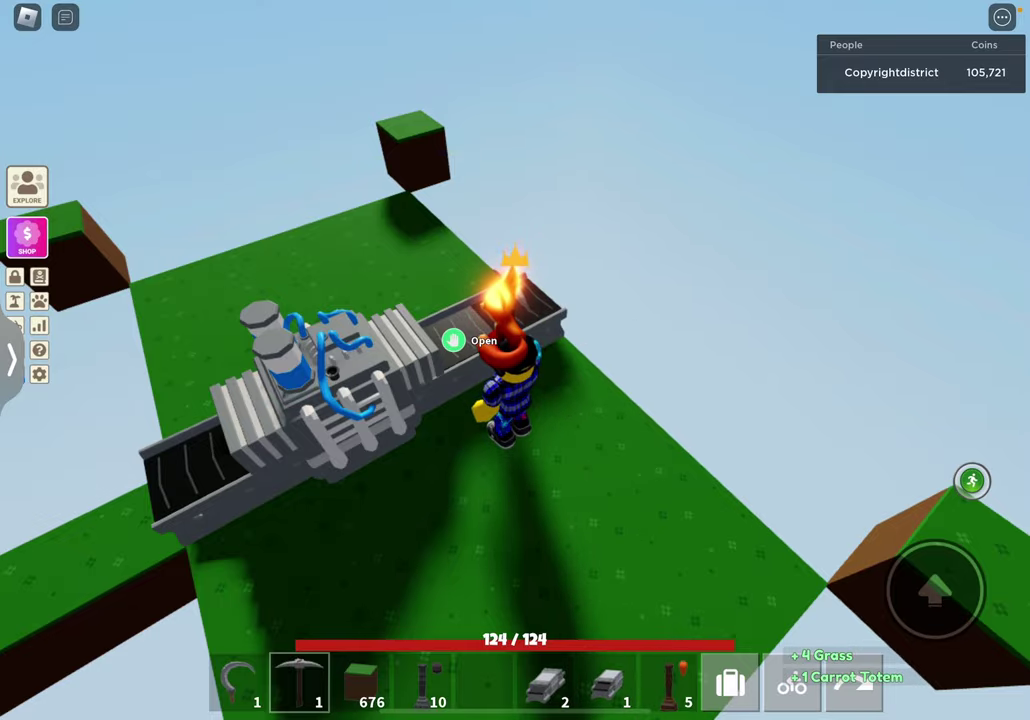
- Stack grass blocks into a tall pillar at a platform corner
key("3")
left_click_drag(600, 400, 350, 300)
left_click_drag(600, 400, 400, 300)
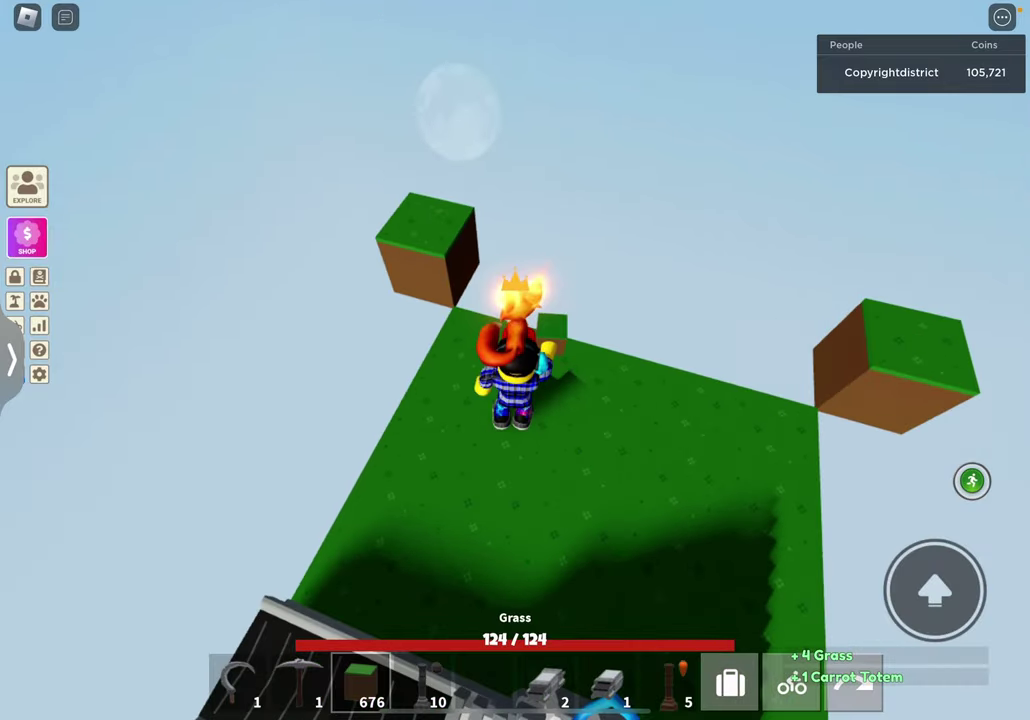
left_click(400, 200)
left_click(400, 200)
left_click(400, 150)
left_click_drag(600, 400, 400, 350)
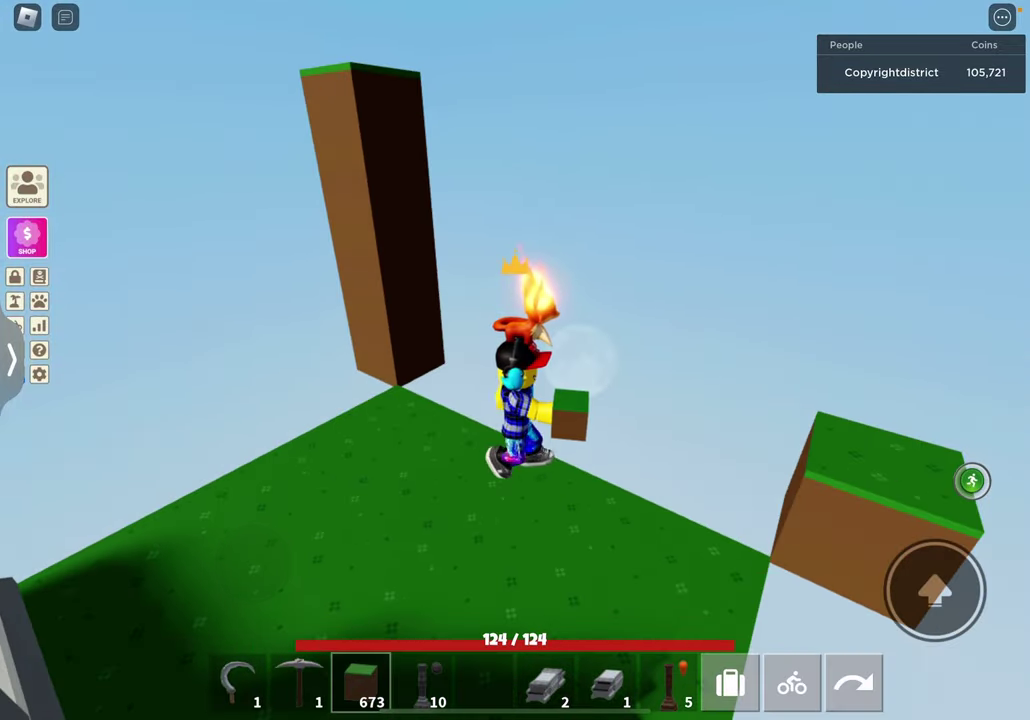
left_click(850, 400)
left_click(850, 300)
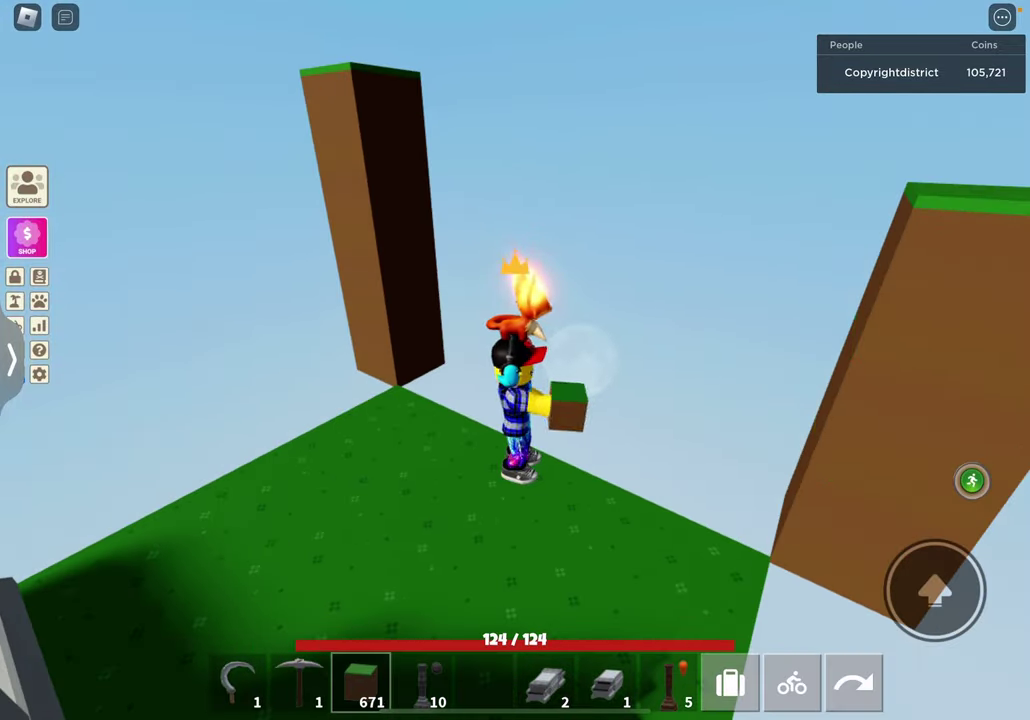
left_click_drag(600, 400, 400, 300)
left_click(560, 390)
- Raise another grass pillar near the machine and look over the finished pillars
left_click_drag(600, 400, 350, 350)
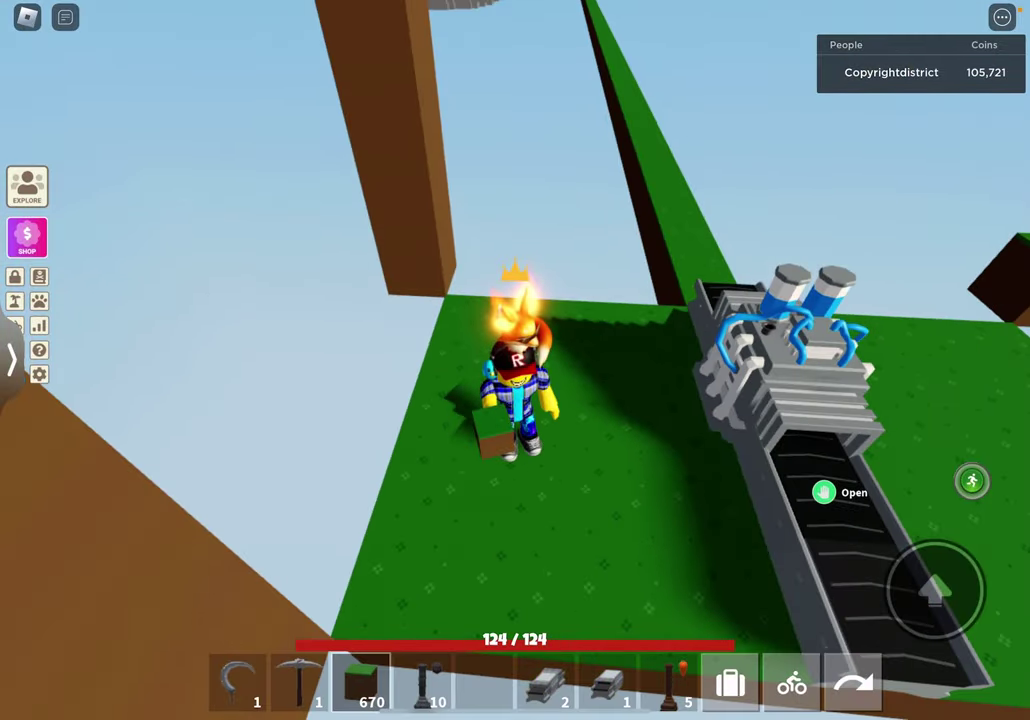
left_click_drag(600, 400, 300, 380)
left_click_drag(600, 400, 350, 380)
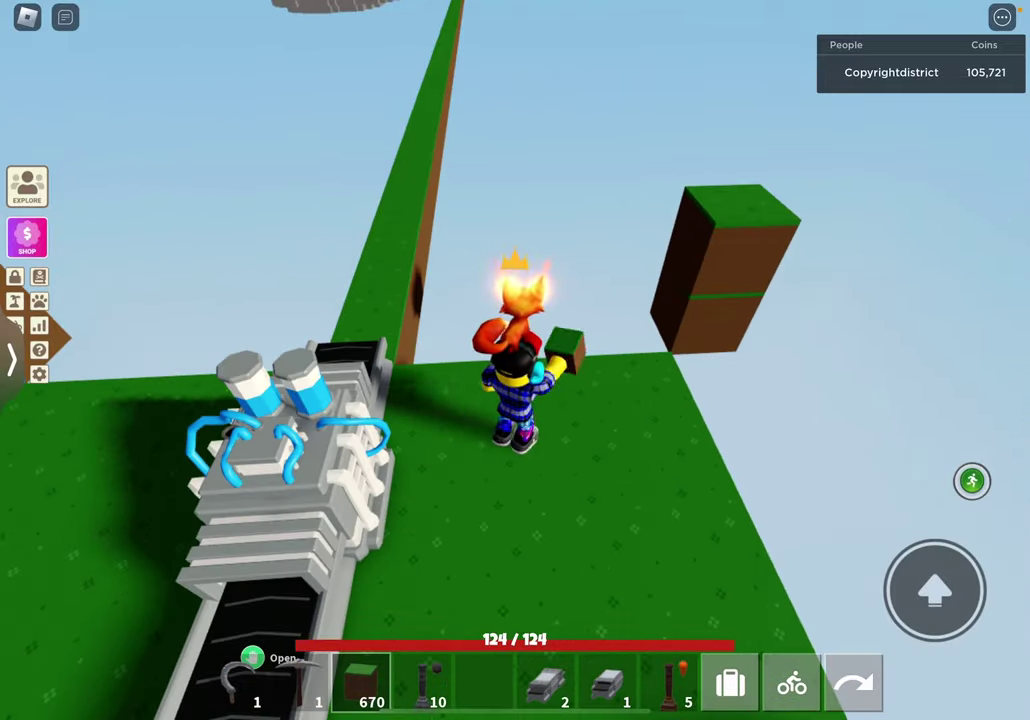
left_click(720, 240)
left_click_drag(600, 400, 300, 380)
left_click(650, 250)
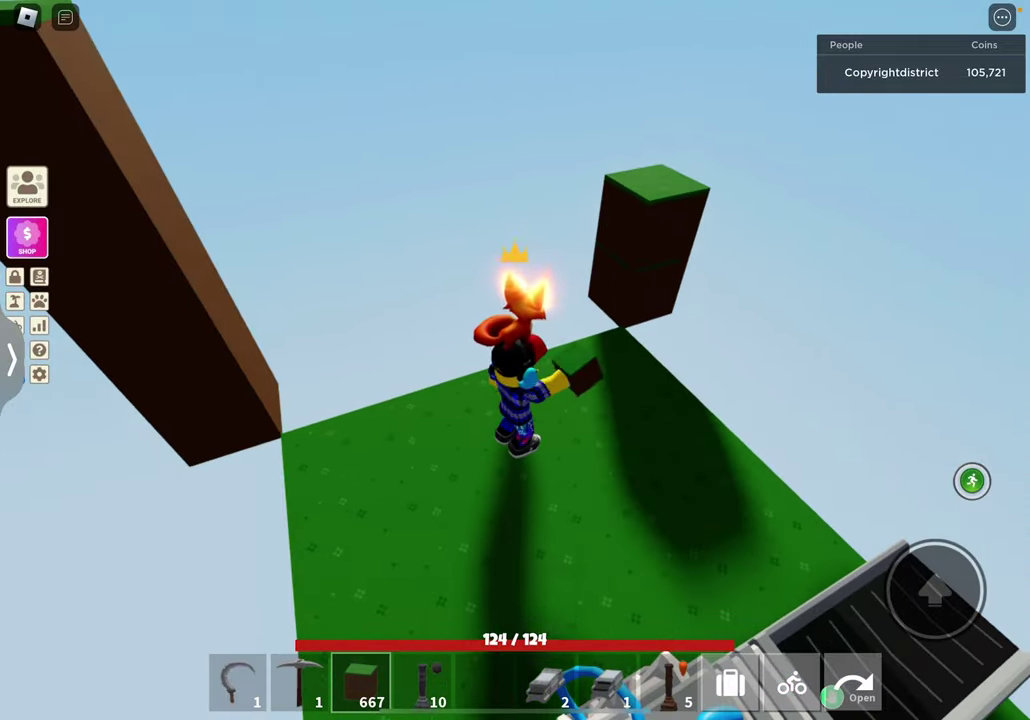
left_click(670, 200)
left_click(670, 180)
mouse_move(600, 400)
left_mouse_down()
mouse_move(300, 380)
mouse_move(350, 380)
left_mouse_up()
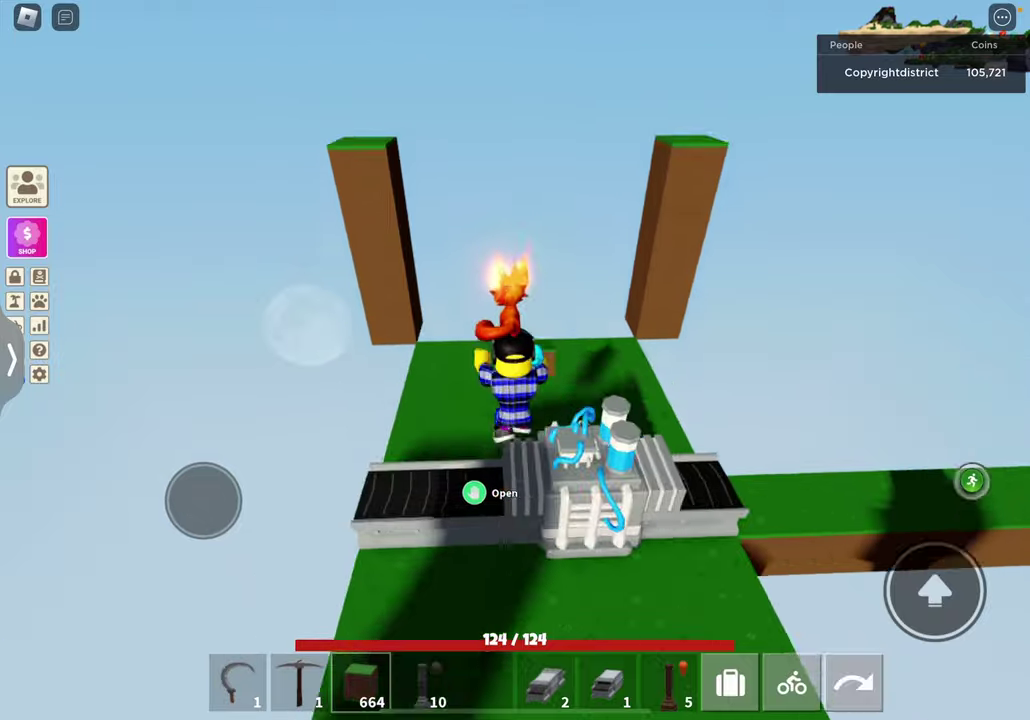
mouse_move(600, 400)
left_mouse_down()
mouse_move(300, 380)
mouse_move(400, 380)
left_mouse_up()
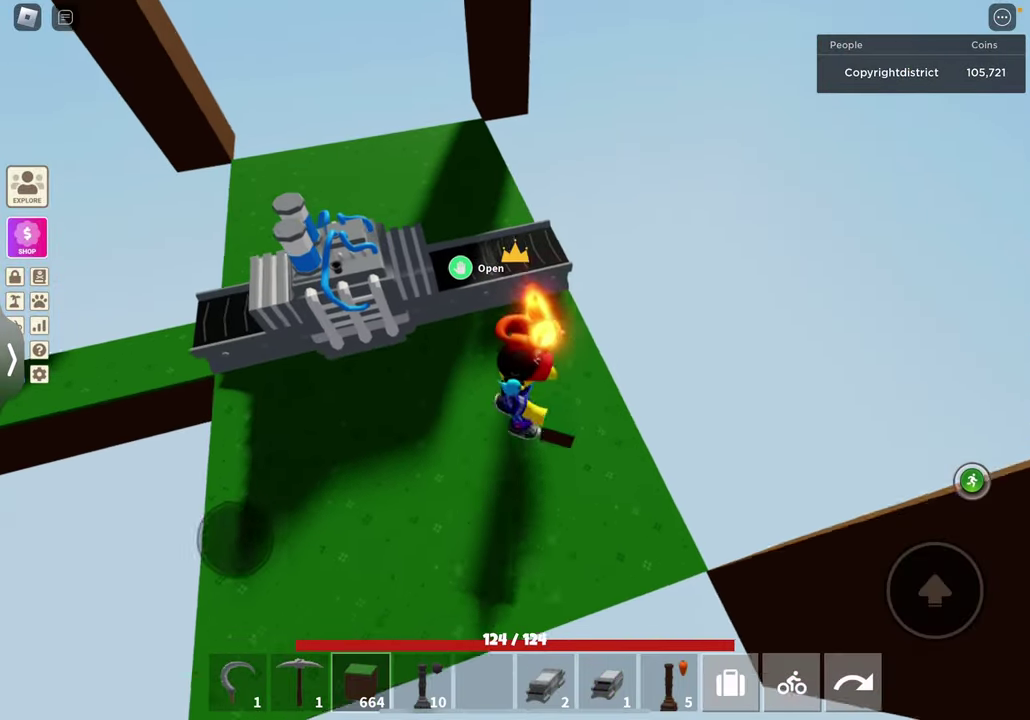
left_click_drag(600, 400, 450, 380)
mouse_move(600, 400)
left_mouse_down()
mouse_move(350, 380)
mouse_move(500, 390)
left_mouse_up()
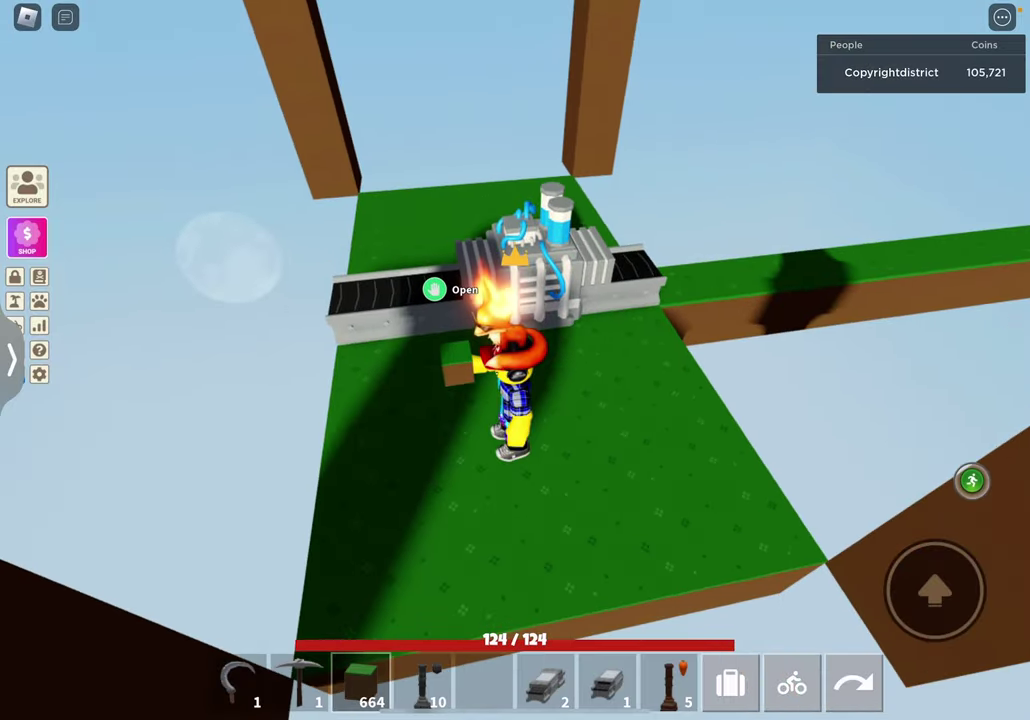
left_click_drag(600, 400, 450, 300)
- Orbit the camera around the character to line up with the platform
left_click_drag(600, 400, 450, 300)
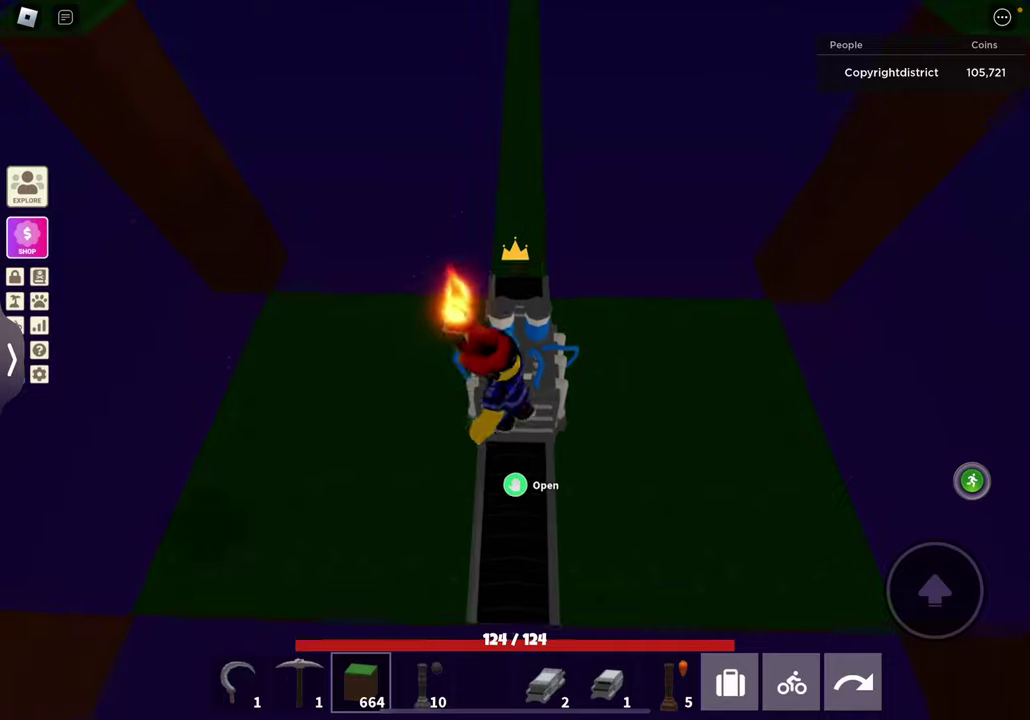
left_click_drag(600, 300, 450, 300)
left_click_drag(600, 300, 450, 300)
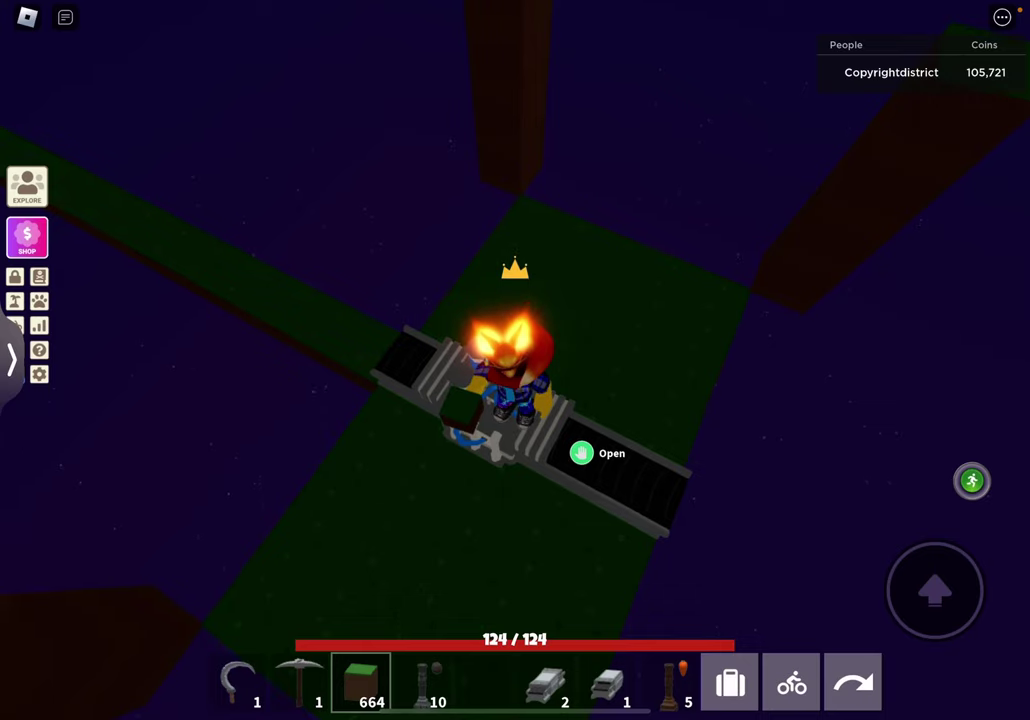
left_click_drag(600, 300, 450, 300)
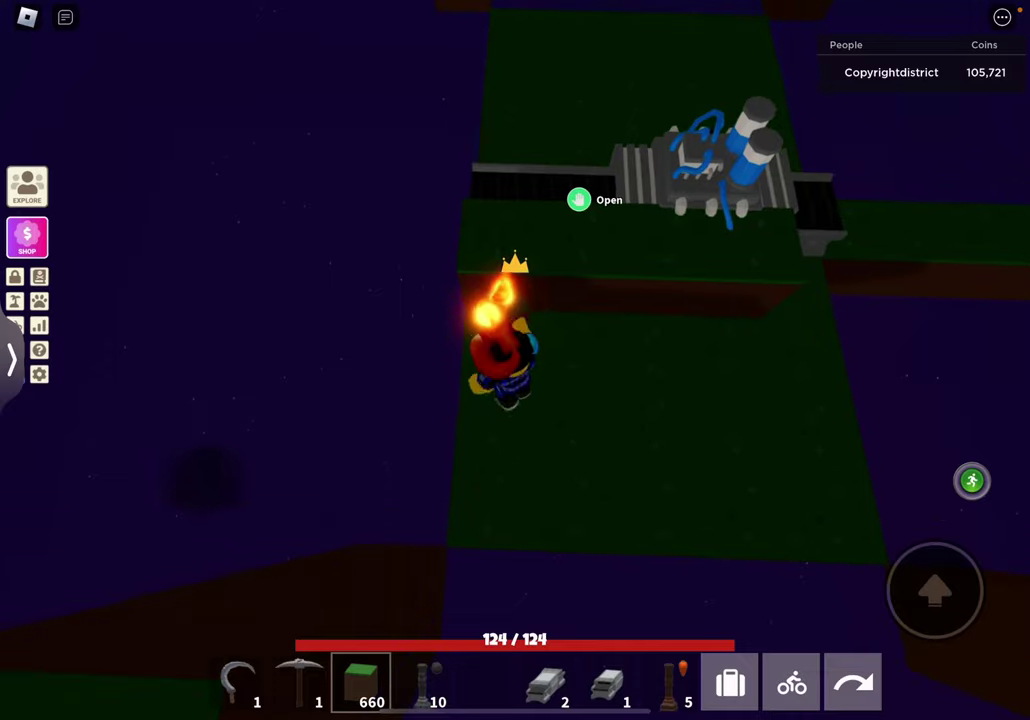
- Place grass blocks near the machine, filling the dark gap beside the character
left_click(515, 330)
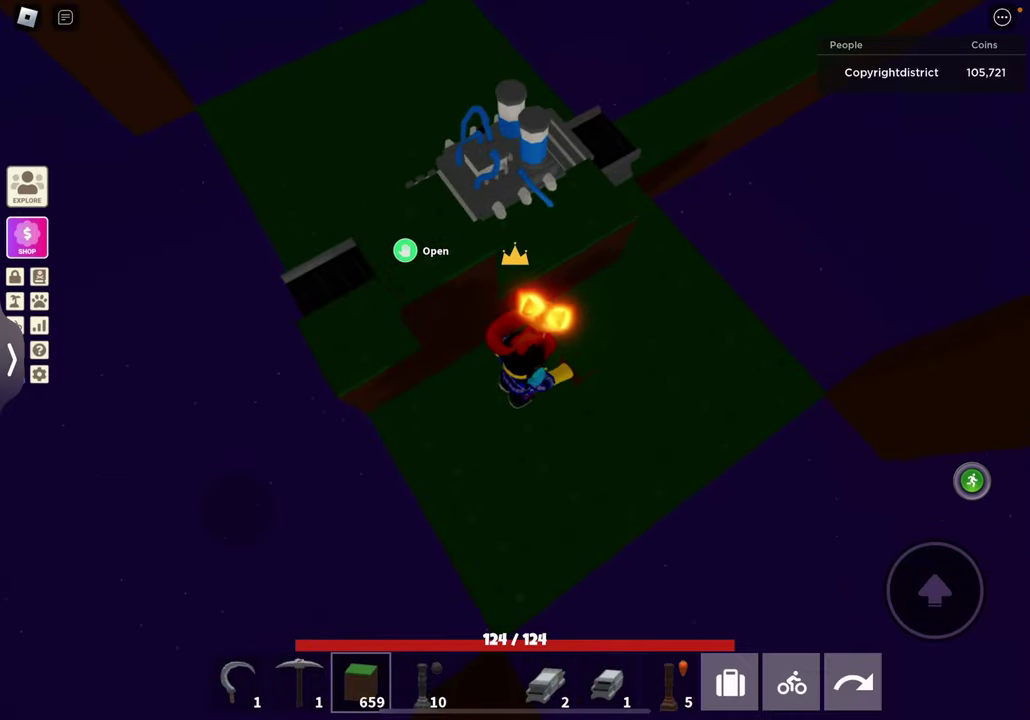
left_click(520, 140)
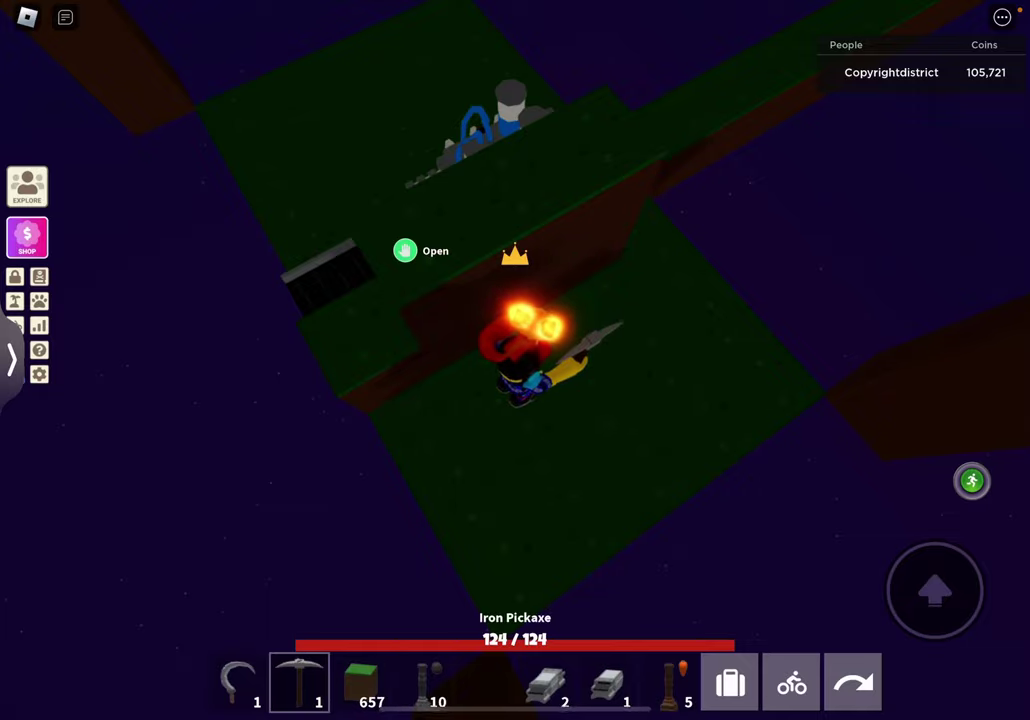
key("3")
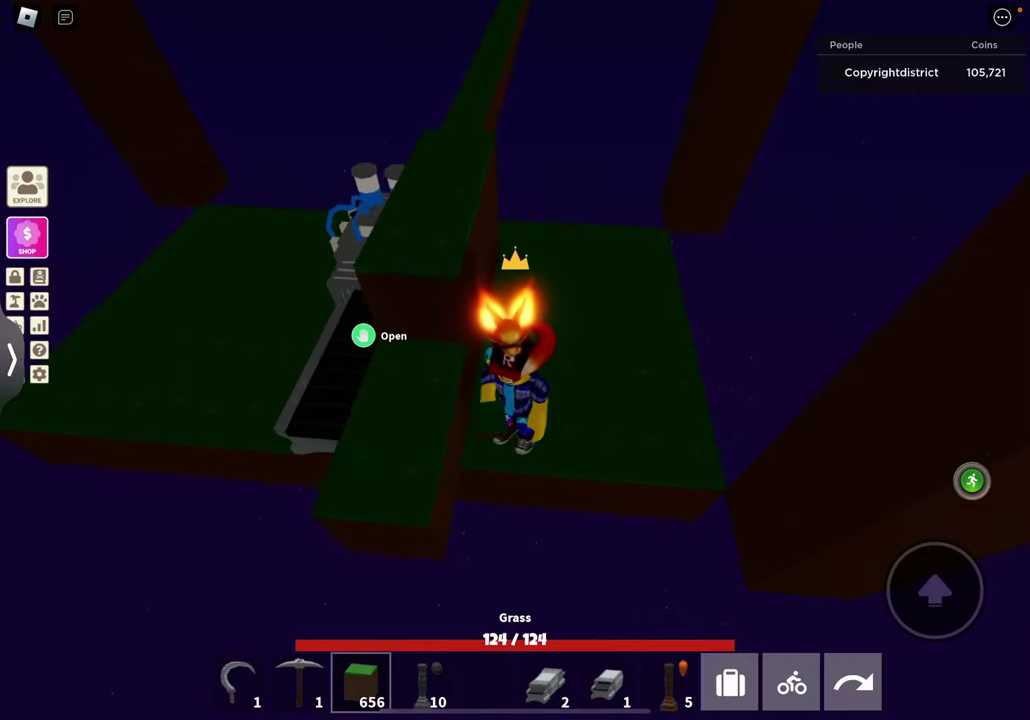
left_click(310, 400)
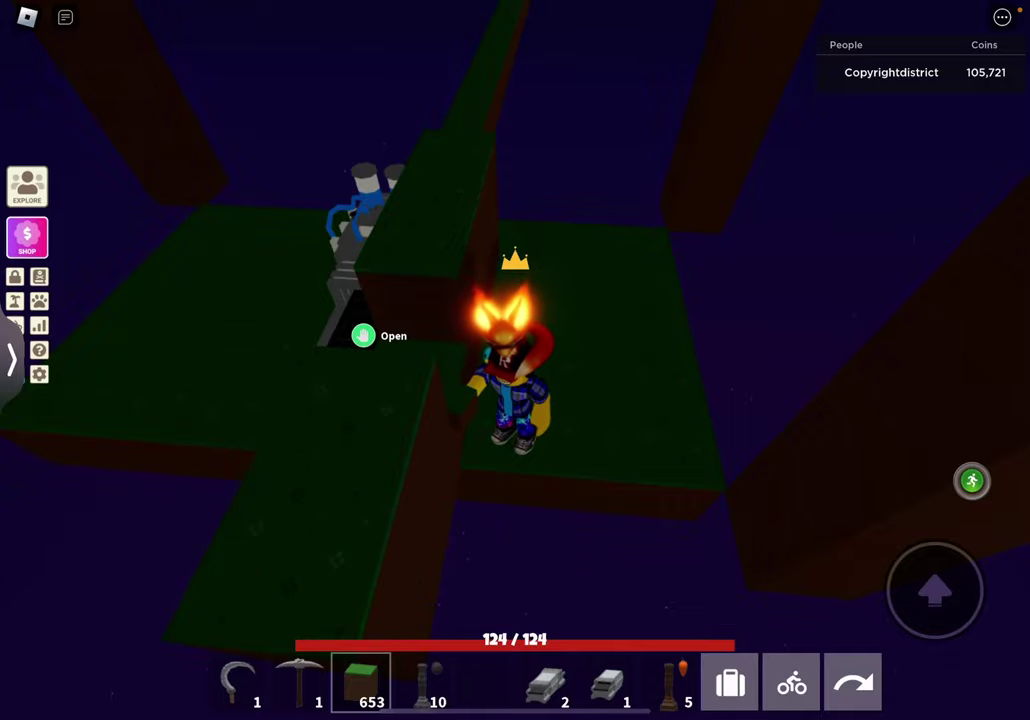
left_click_drag(700, 350, 450, 350)
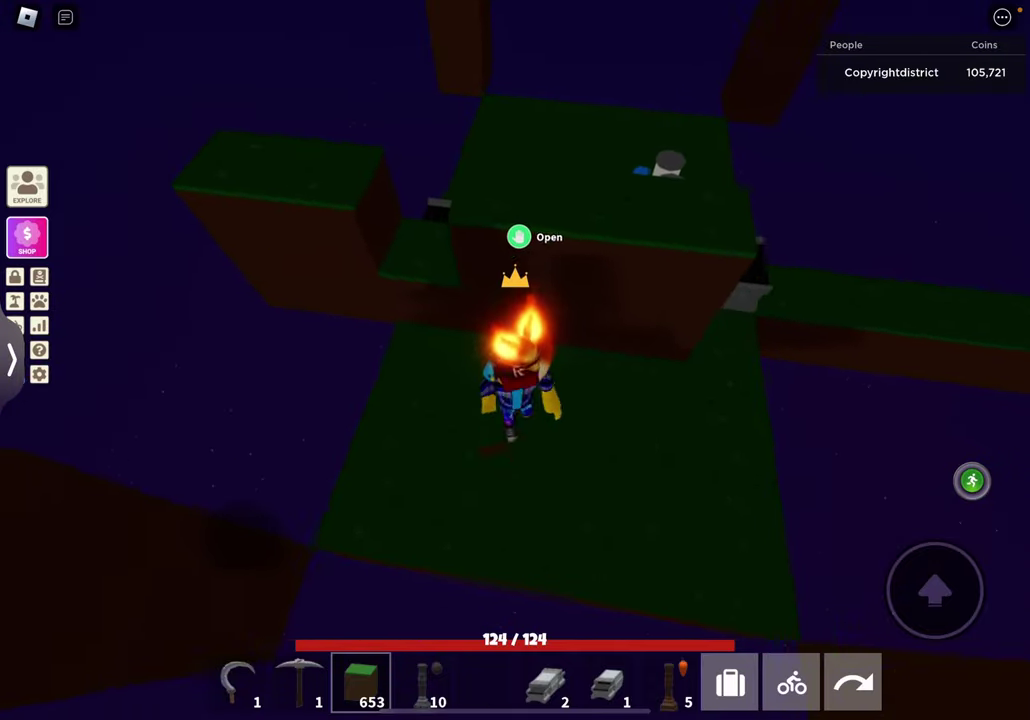
key("w")
left_click_drag(700, 400, 400, 400)
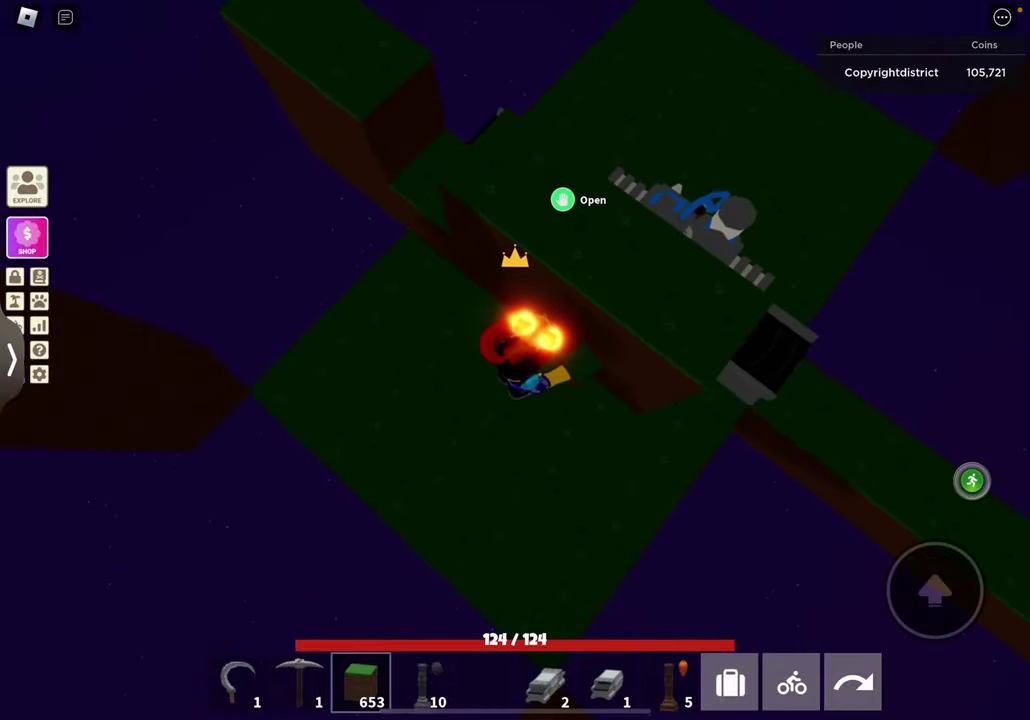
left_click_drag(700, 400, 450, 400)
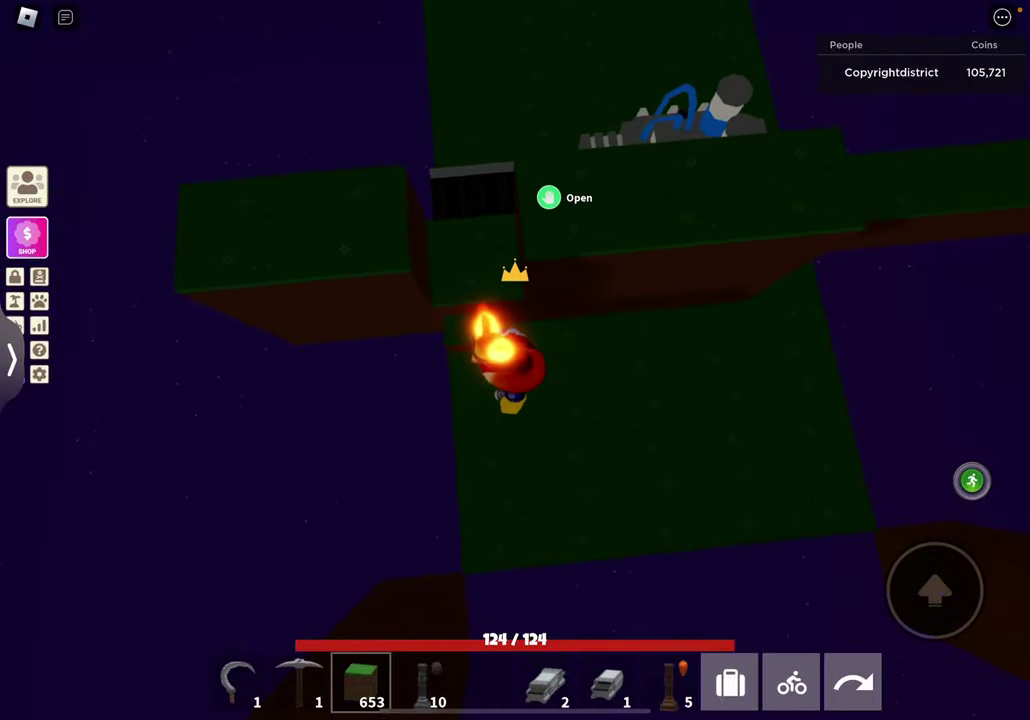
left_click(500, 280)
- Mine the grass blocks beside and under the machine with the iron pickaxe
key("2")
left_click_drag(700, 400, 500, 400)
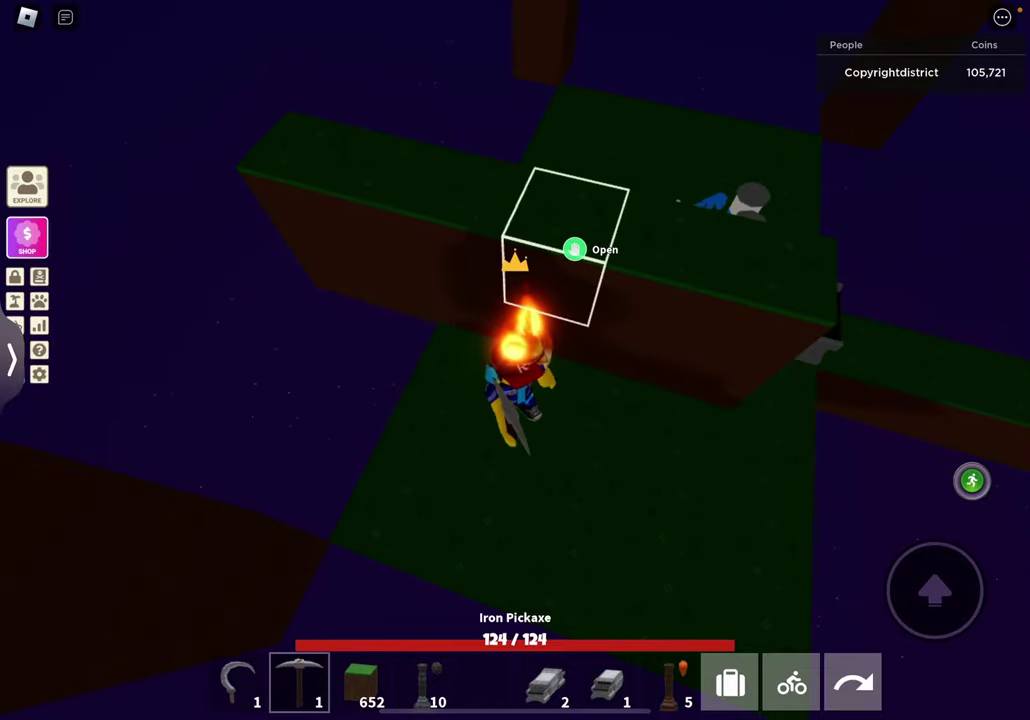
left_click(565, 230)
left_click(600, 280)
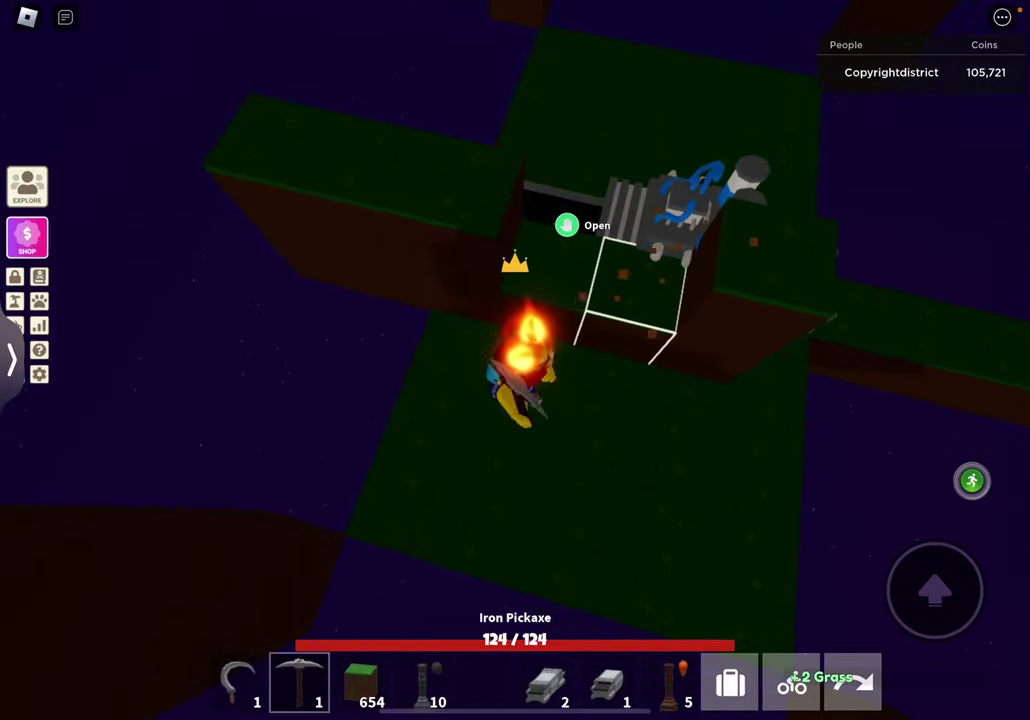
left_click(550, 290)
left_click(710, 330)
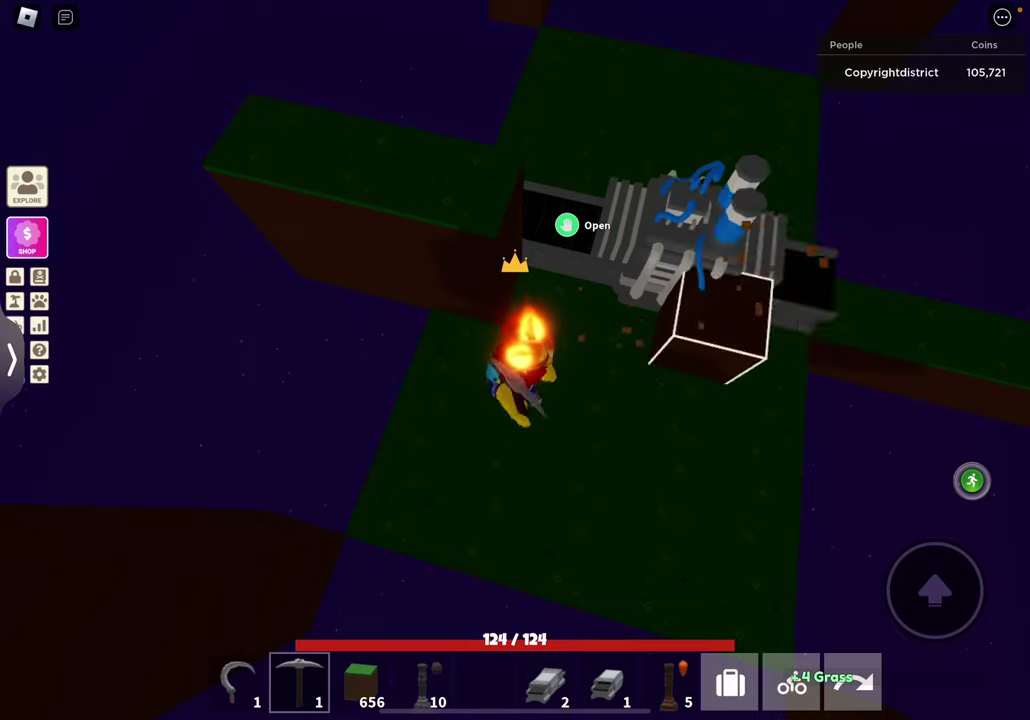
left_click(710, 330)
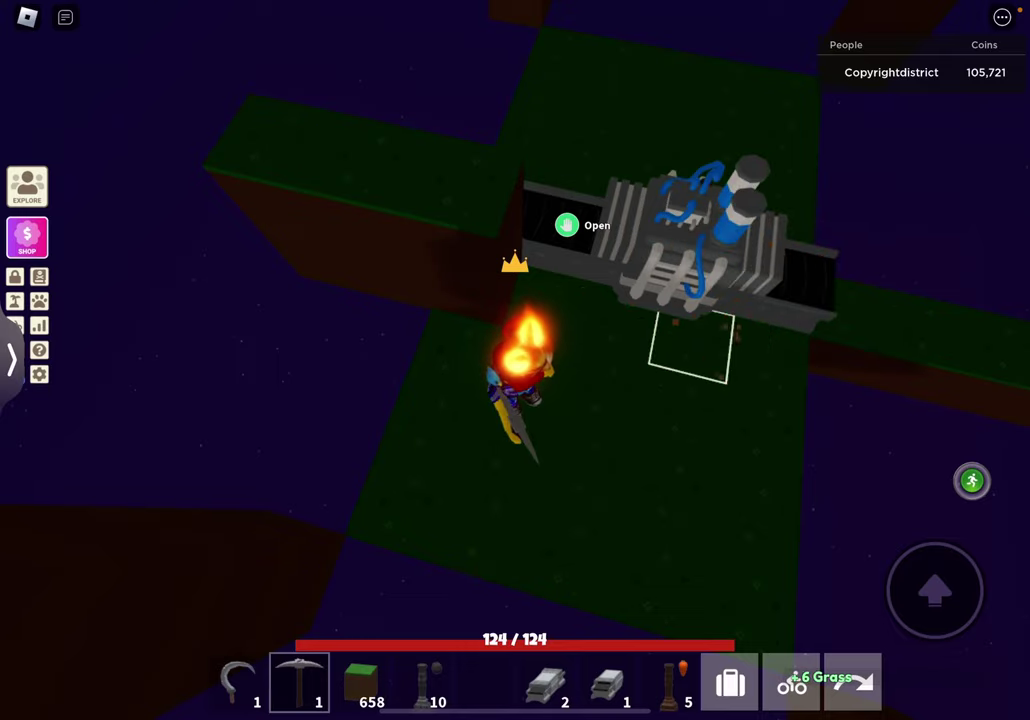
left_click_drag(700, 400, 500, 300)
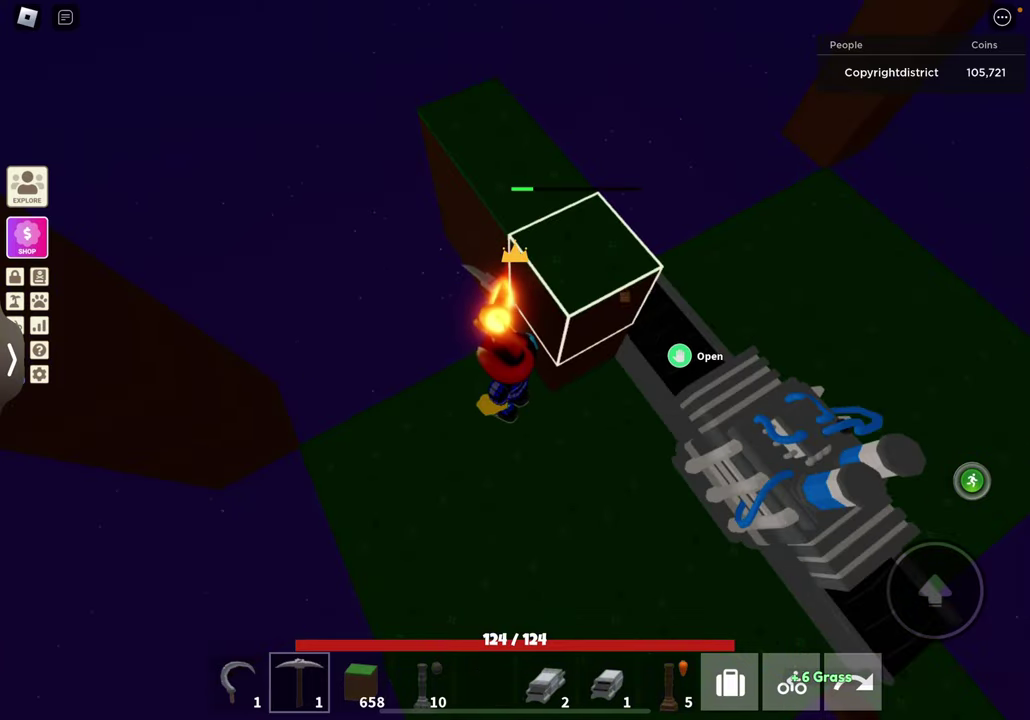
left_click(585, 275)
left_click_drag(700, 400, 500, 350)
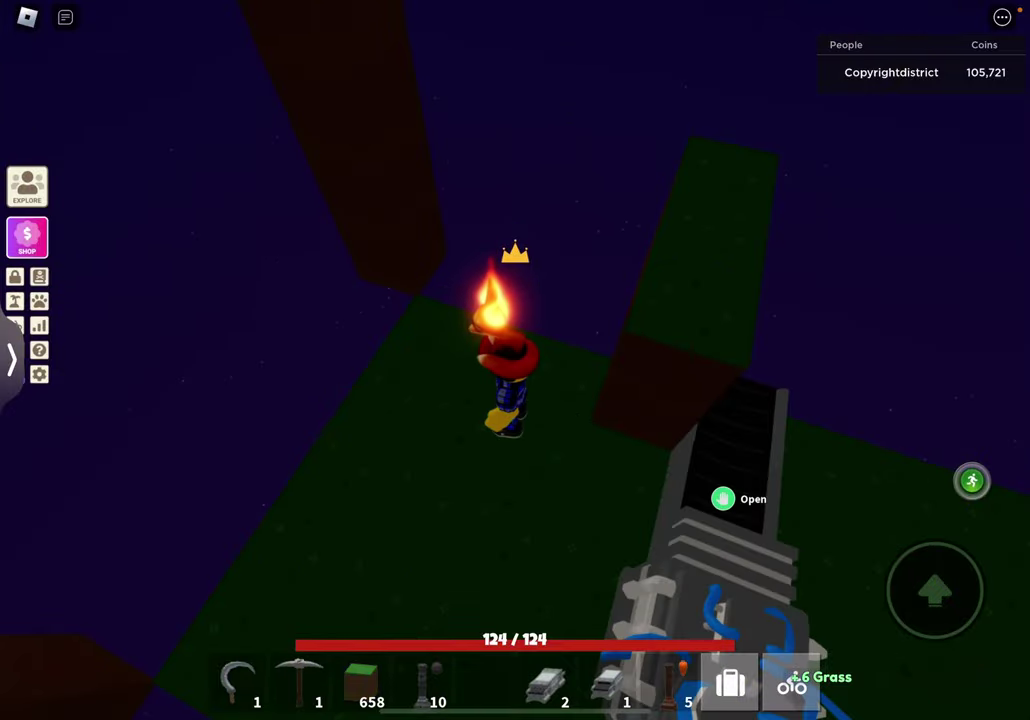
- Walk the character beside the machine, orbiting to view it from above
left_click_drag(650, 400, 550, 350)
left_click_drag(700, 400, 500, 350)
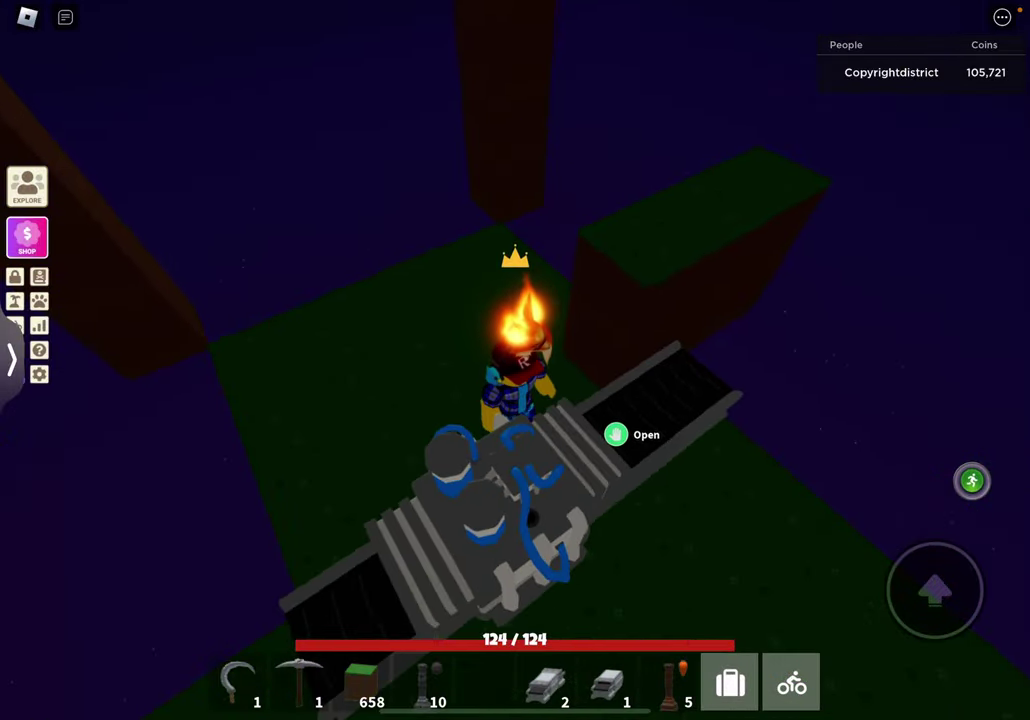
left_click_drag(700, 400, 450, 300)
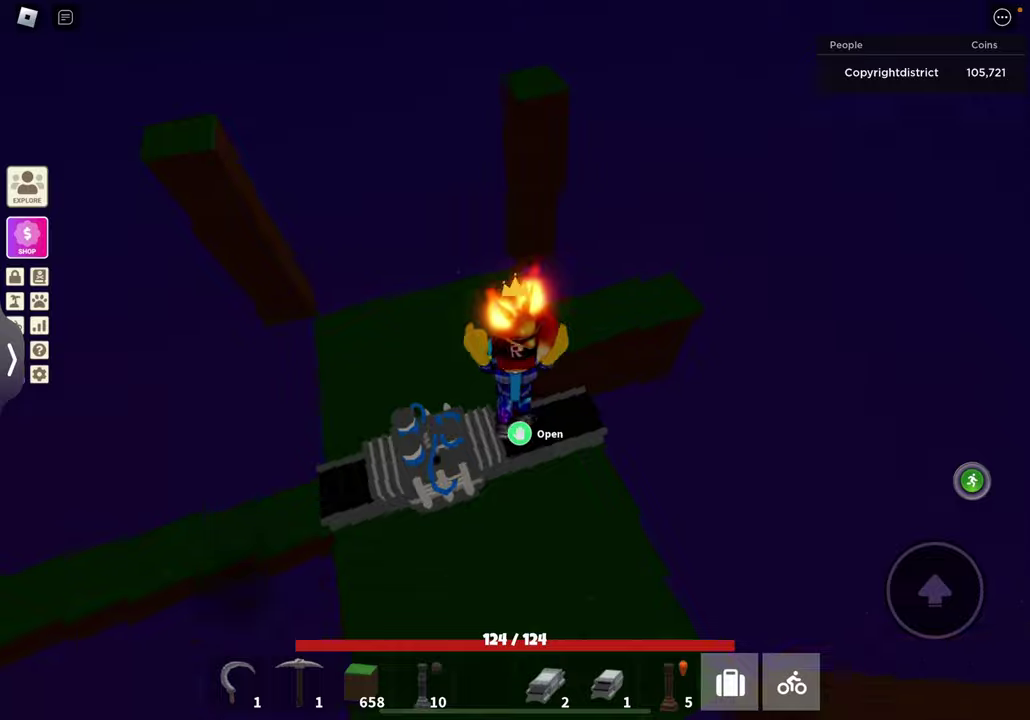
left_click_drag(600, 400, 550, 380)
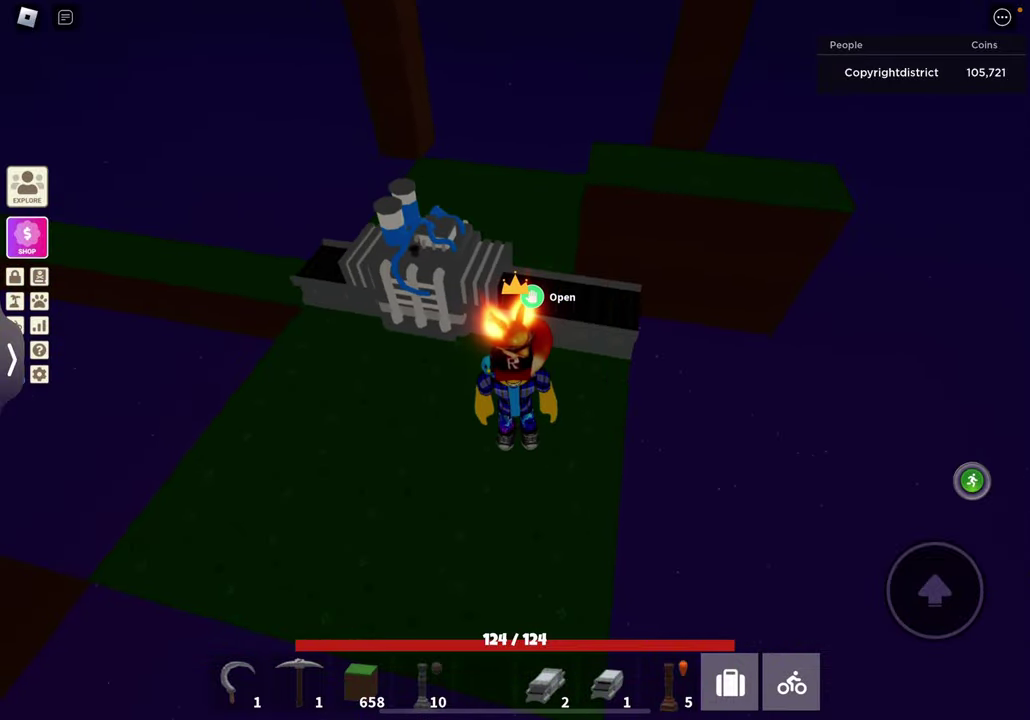
key("w")
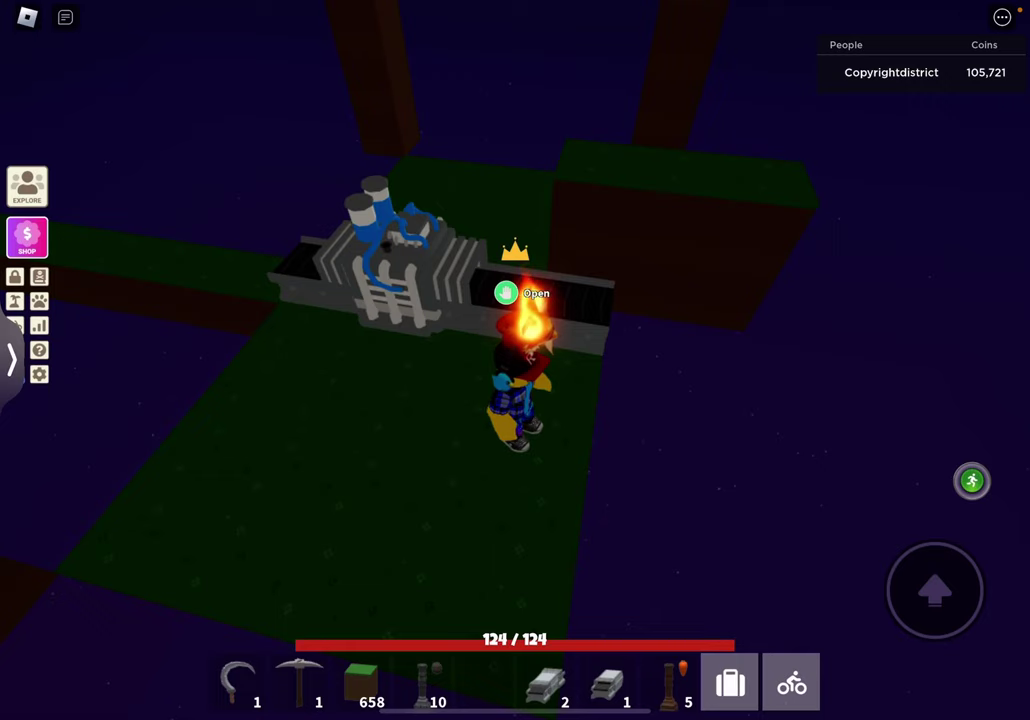
key("w")
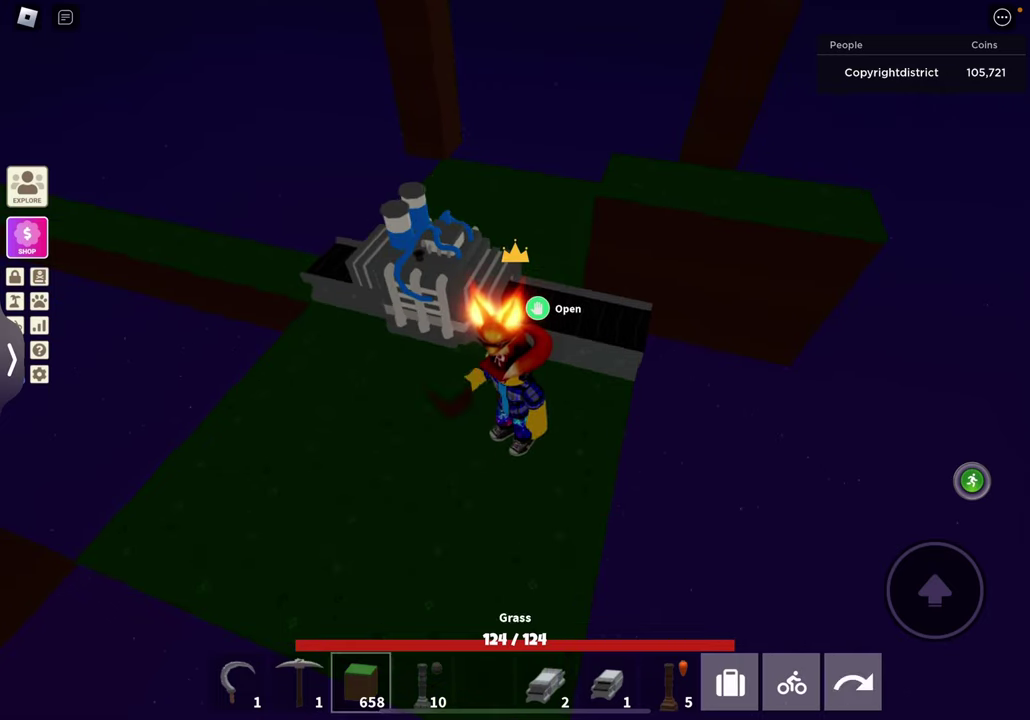
left_click_drag(600, 400, 450, 400)
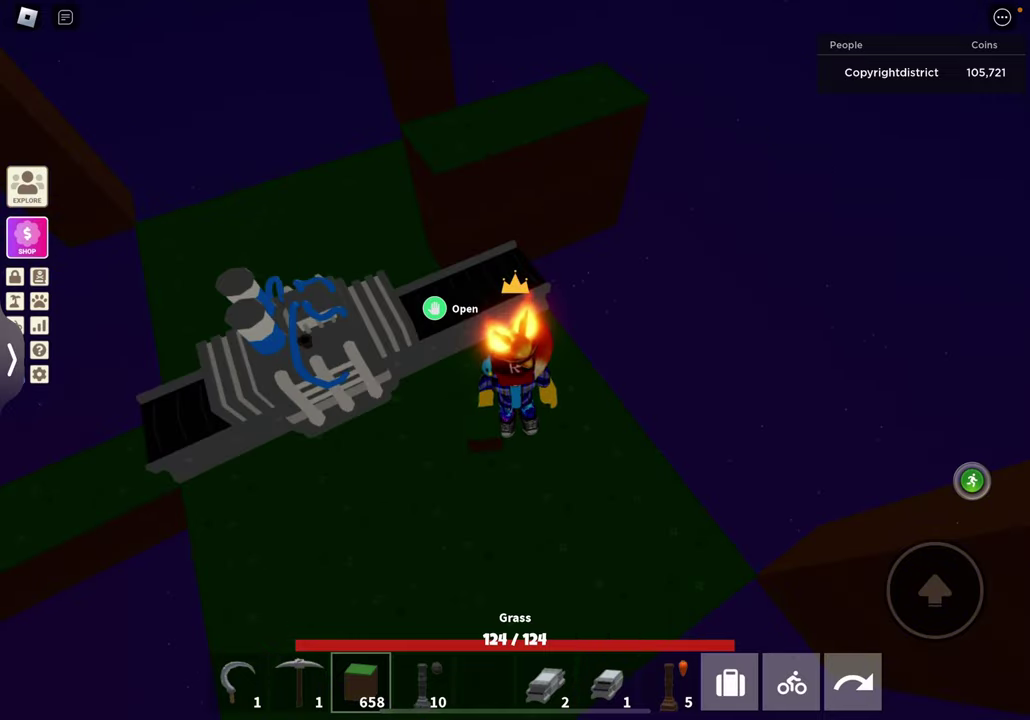
key("w")
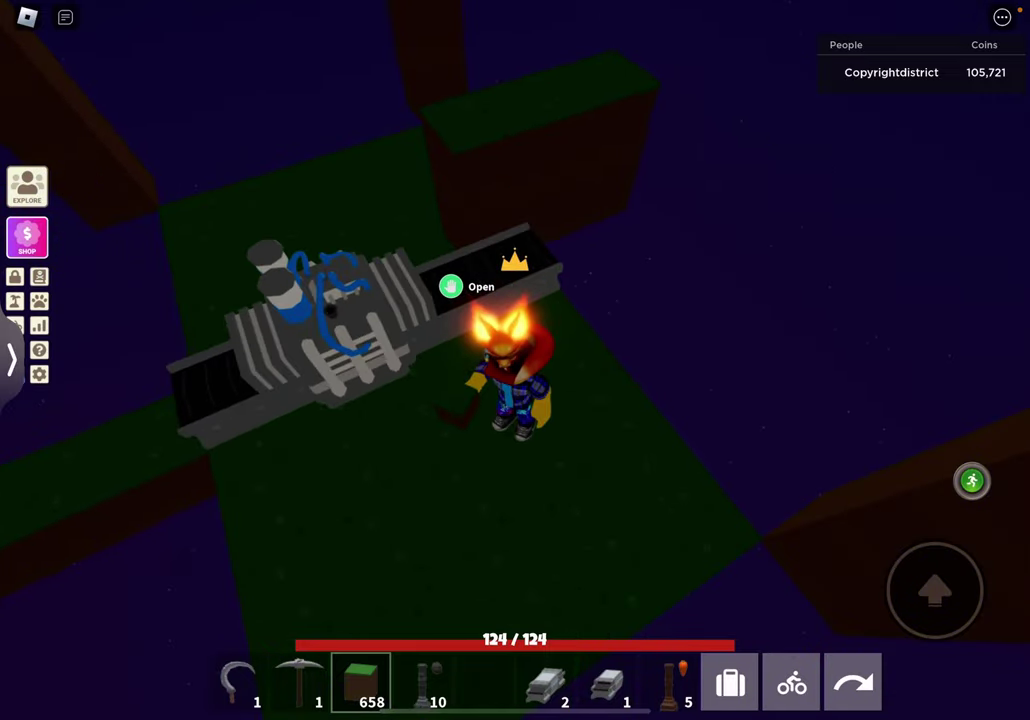
key("w")
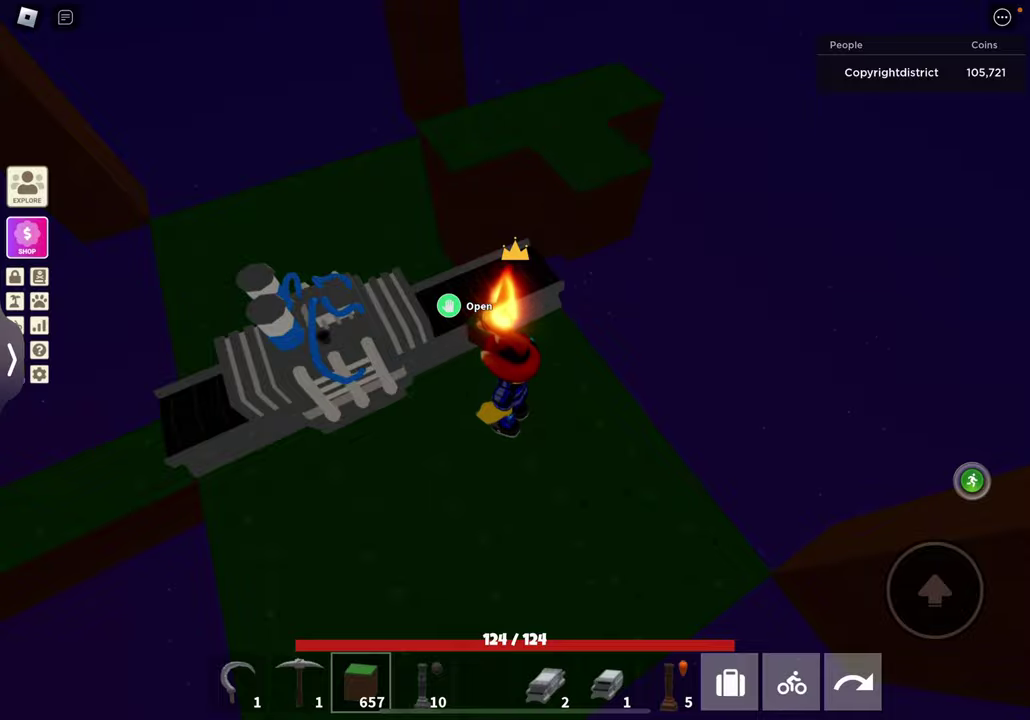
left_click_drag(650, 400, 450, 350)
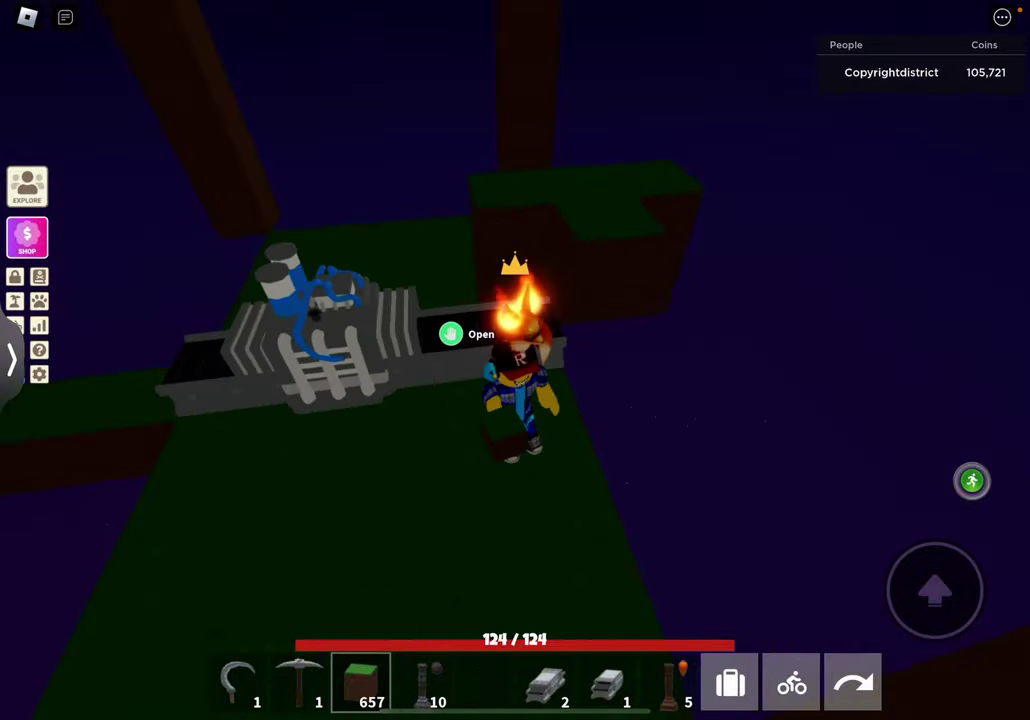
left_click_drag(650, 450, 600, 250)
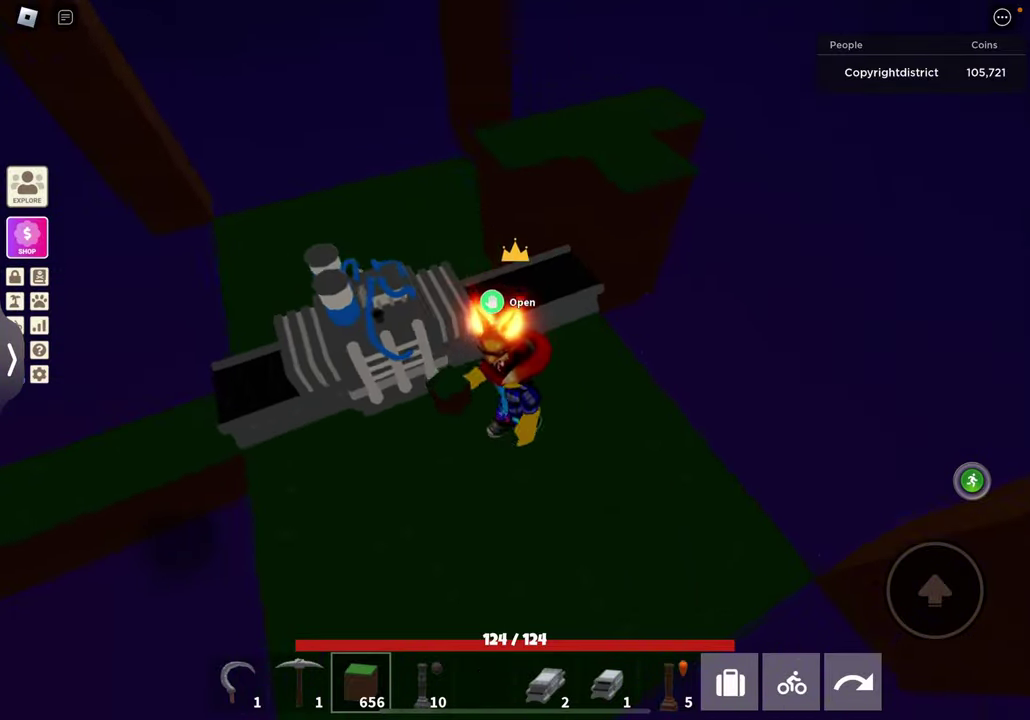
- Step beside the machine and place two grass blocks near the character
left_click_drag(600, 420, 580, 360)
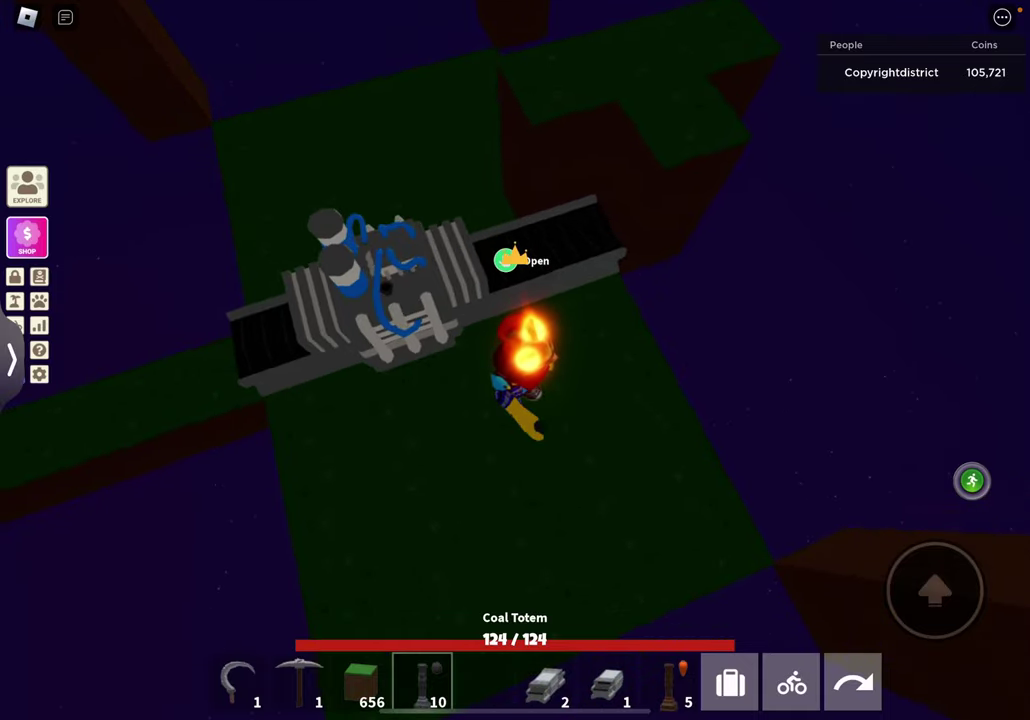
key("w")
left_click_drag(650, 400, 450, 420)
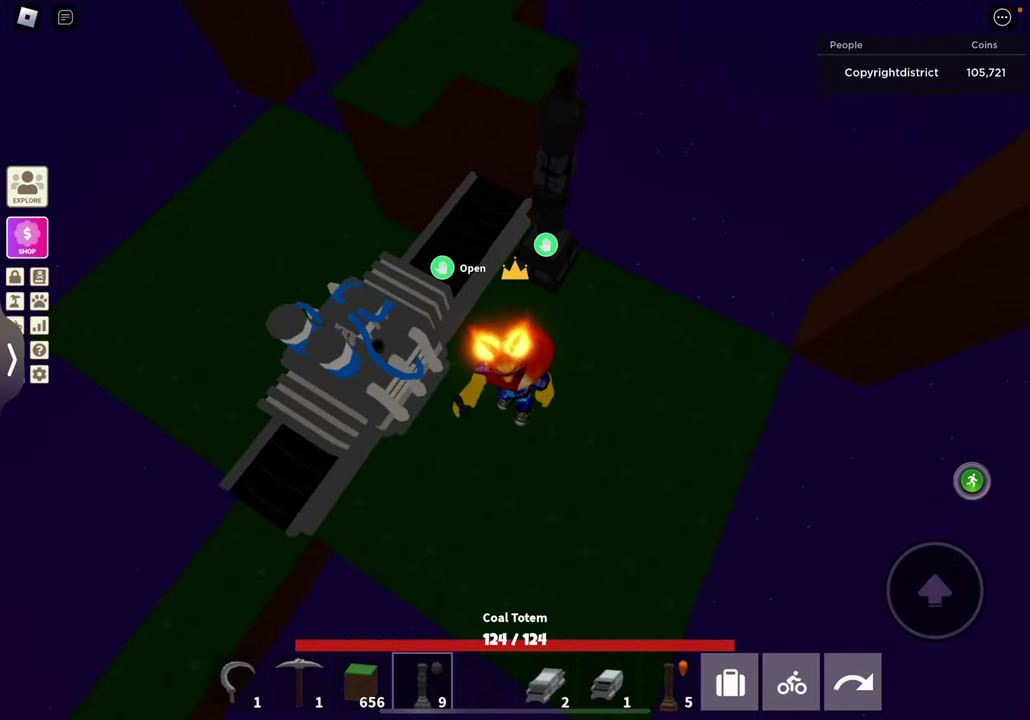
left_click_drag(650, 420, 500, 420)
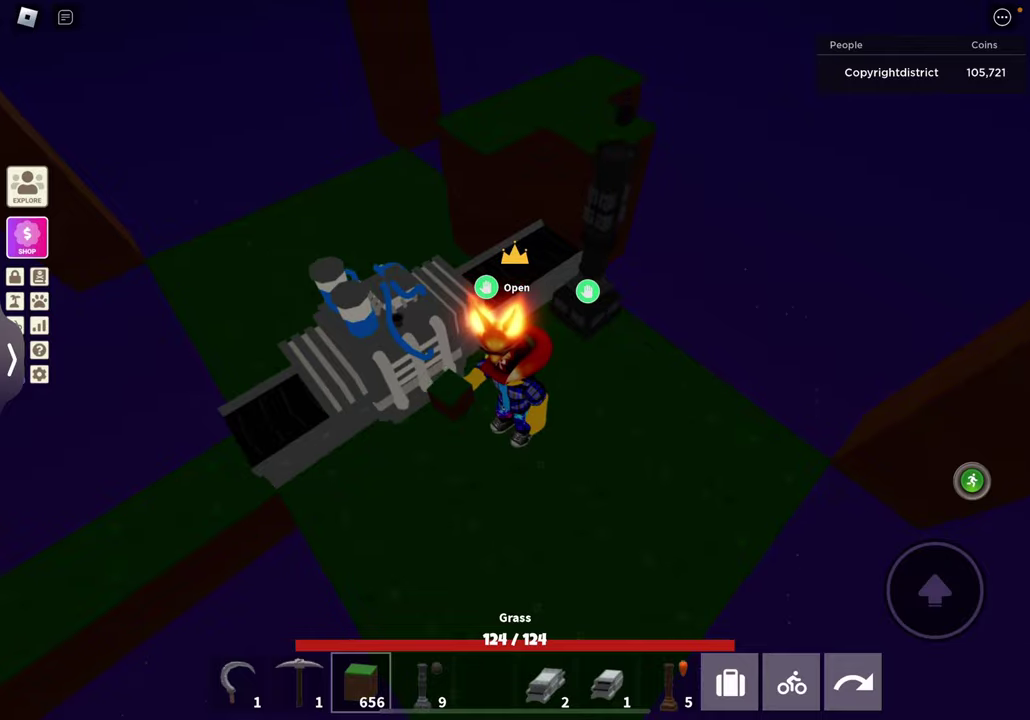
left_click_drag(650, 400, 450, 400)
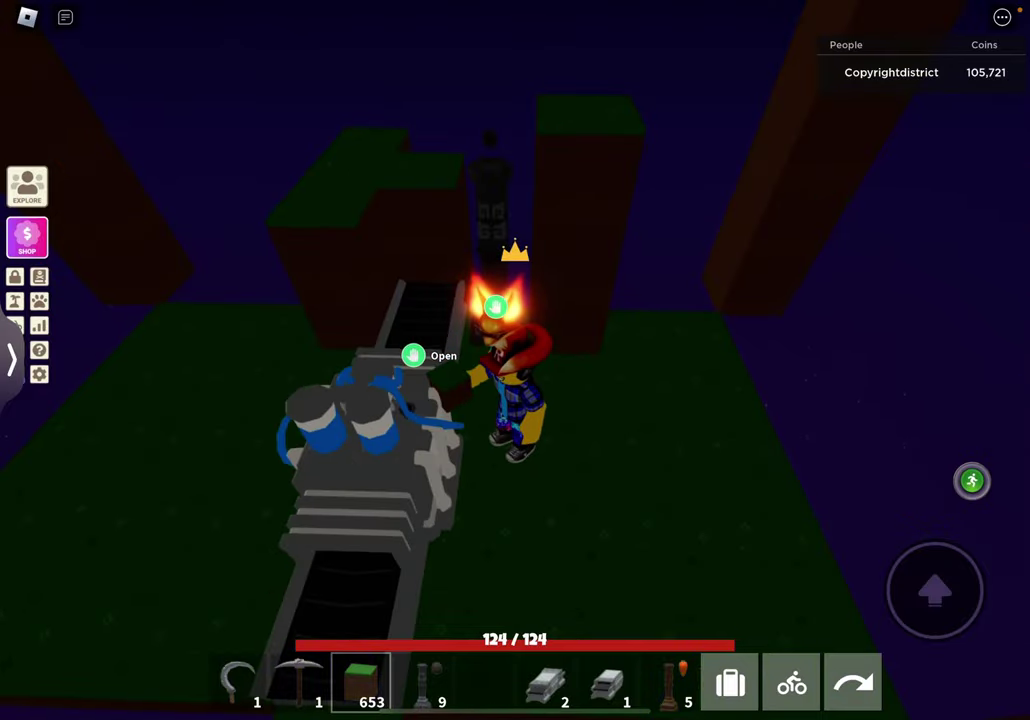
left_click_drag(650, 400, 450, 400)
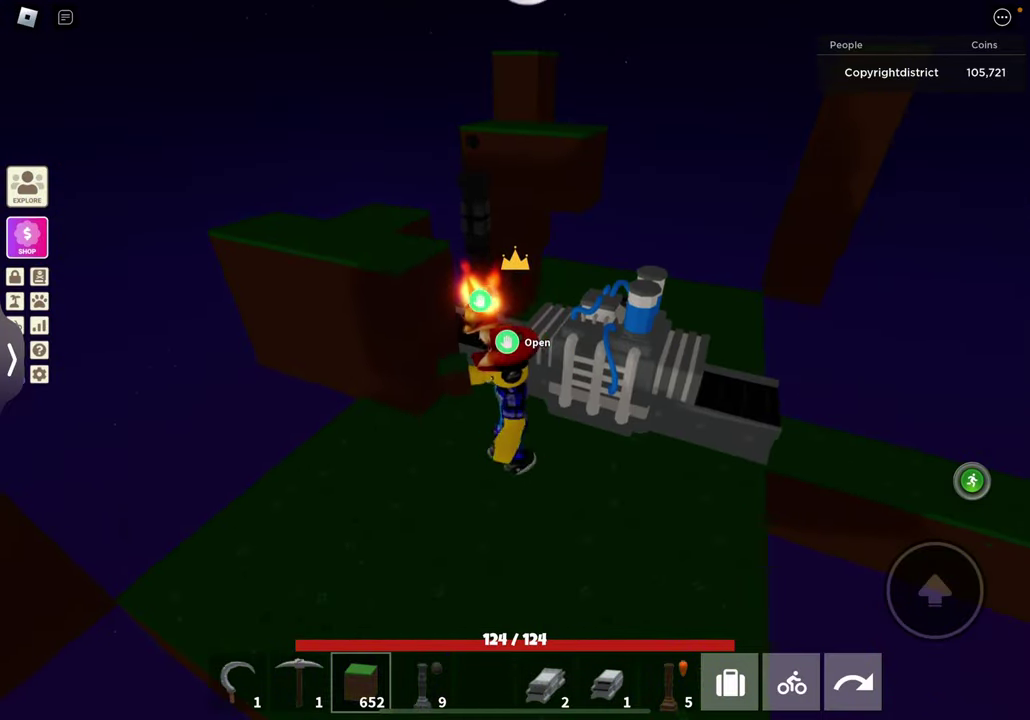
left_click_drag(650, 450, 500, 350)
left_click(470, 300)
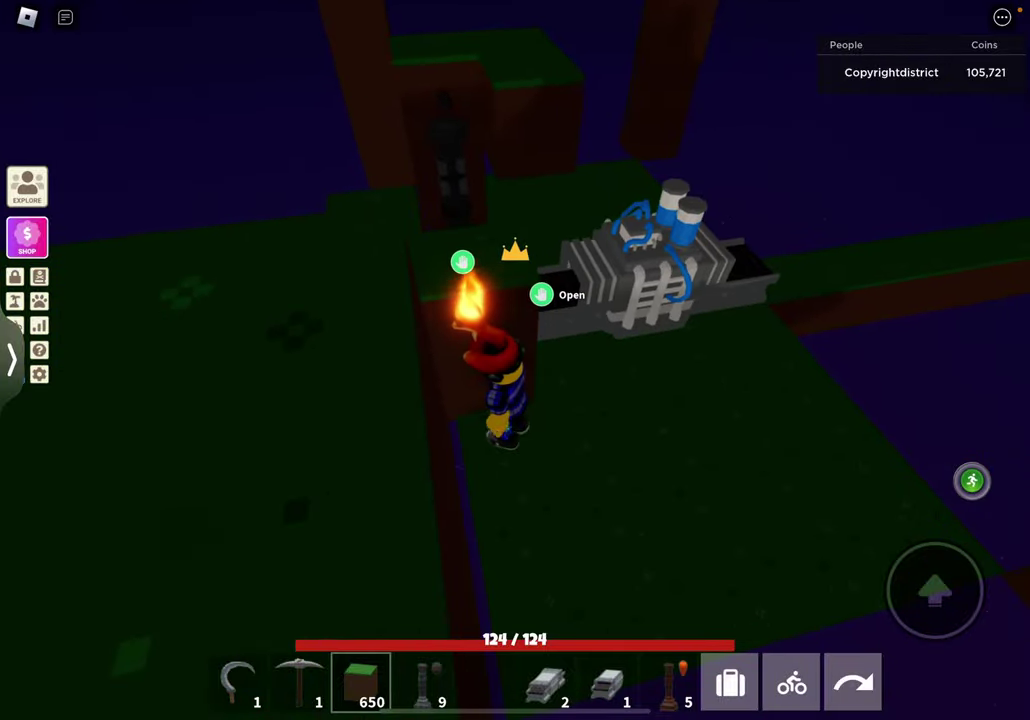
left_click_drag(700, 400, 500, 300)
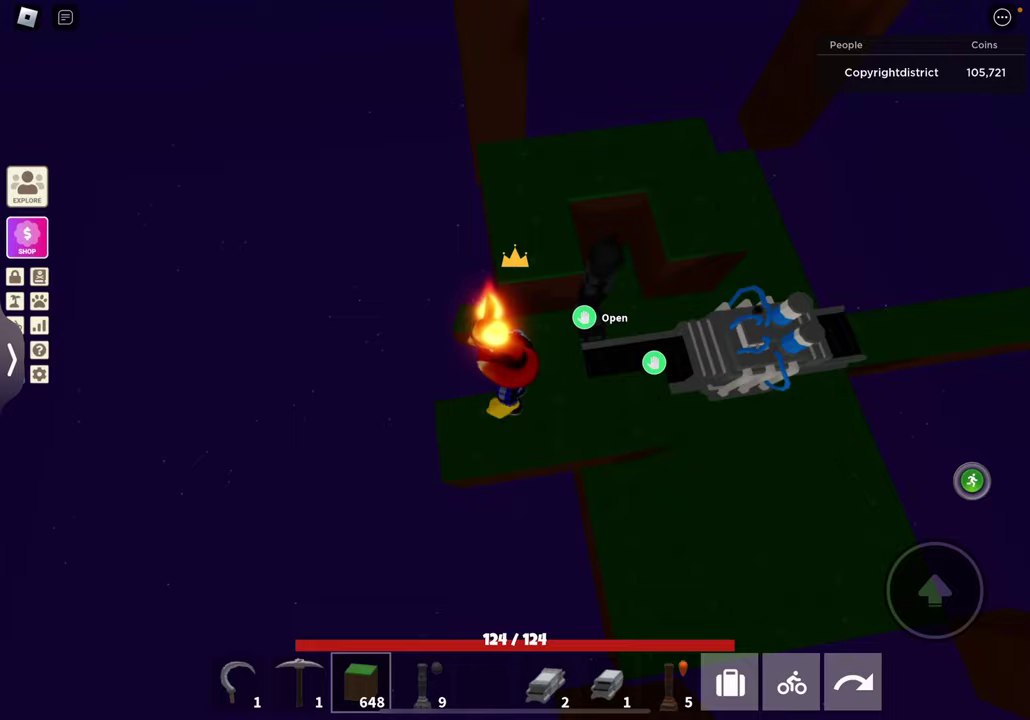
right_click(600, 400)
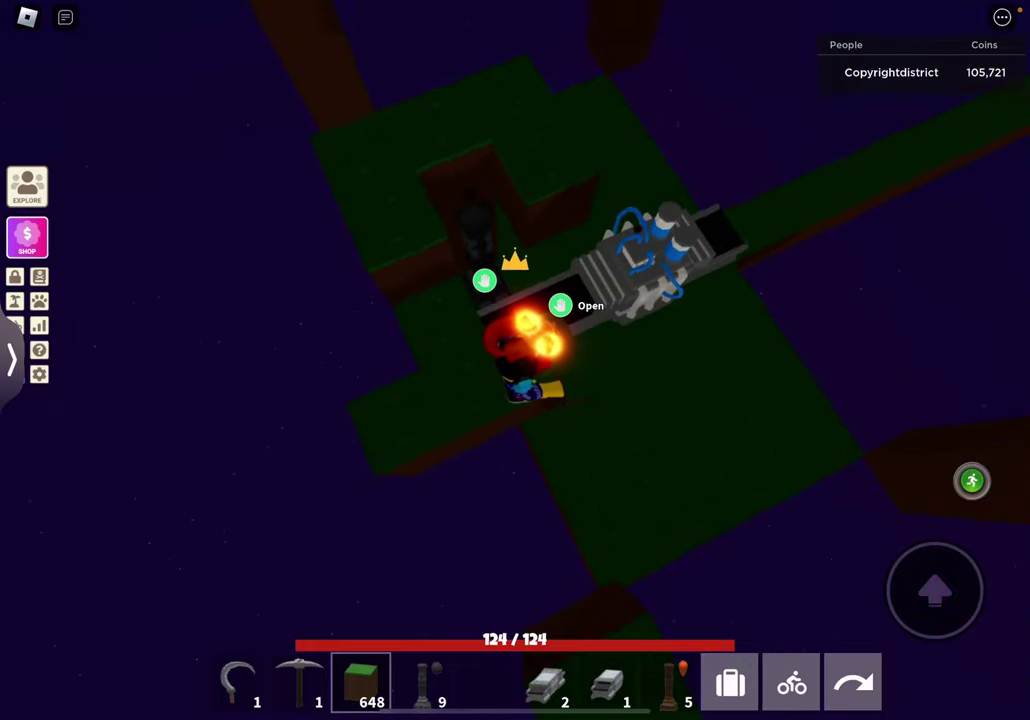
left_click(515, 390)
- Check the machine's storage, then place two more grass blocks around it
left_click_drag(650, 400, 450, 350)
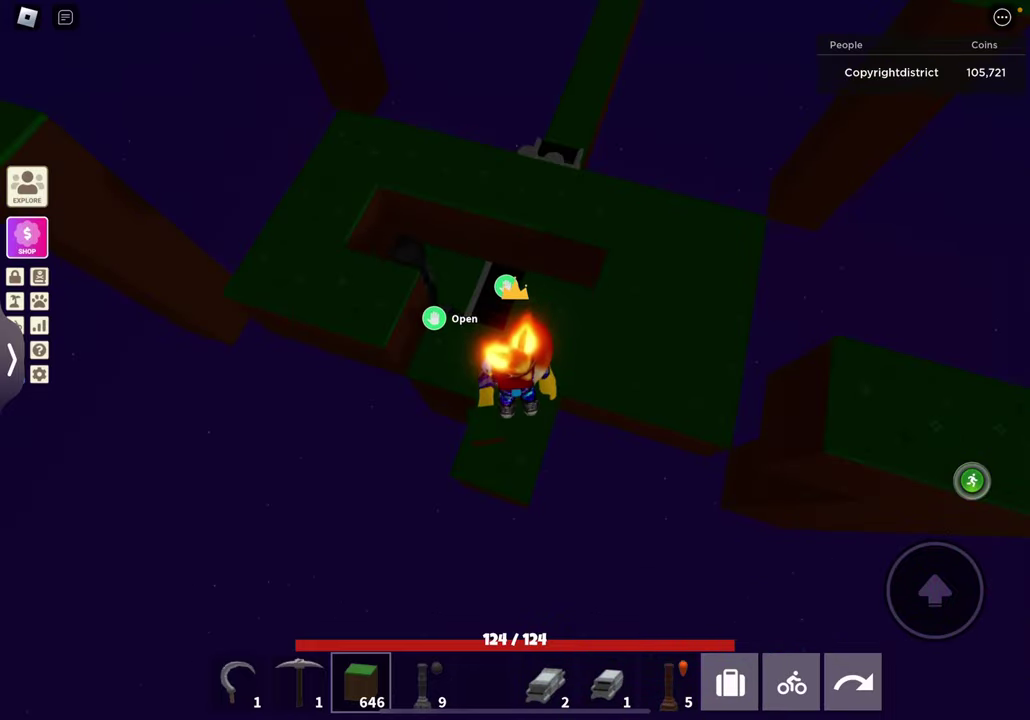
right_click(600, 400)
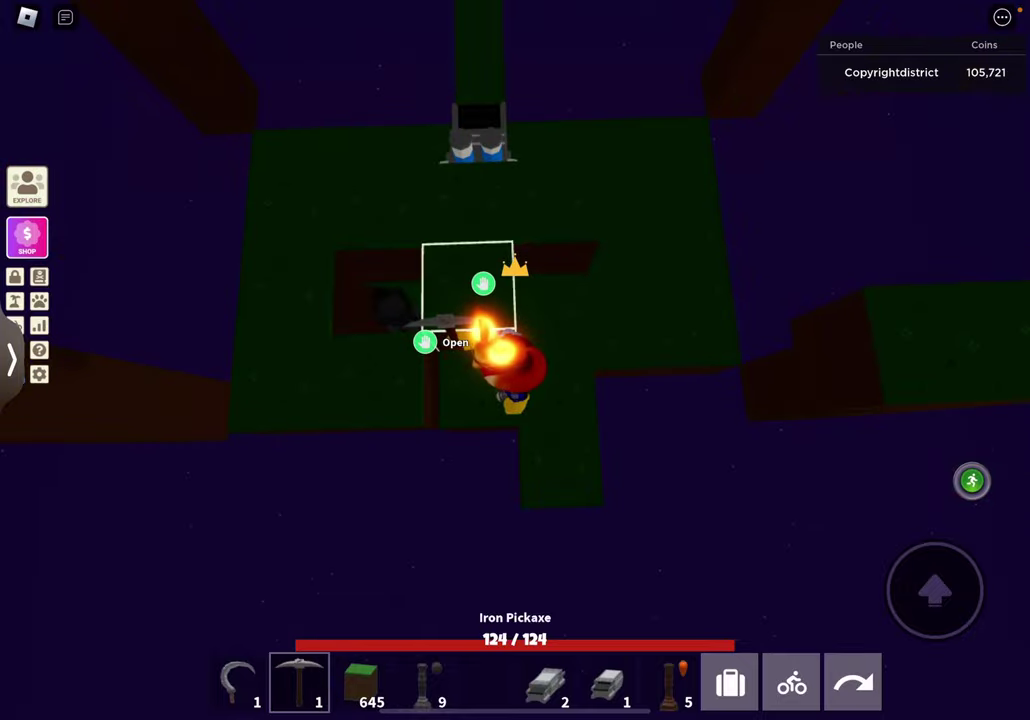
key("e")
key("e")
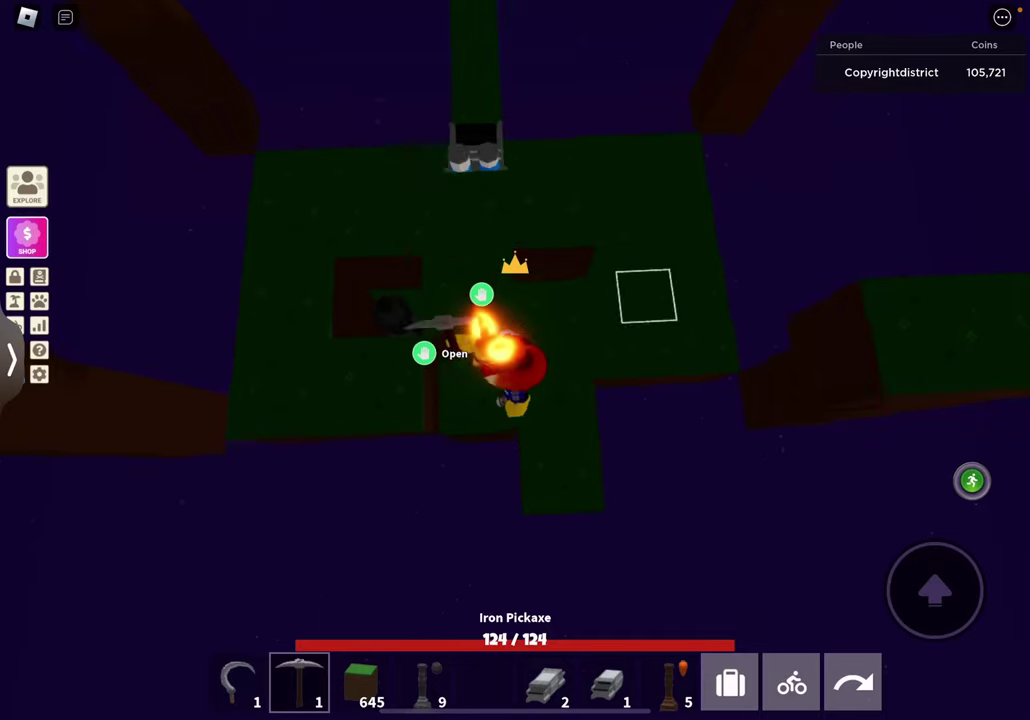
left_click_drag(600, 400, 450, 350)
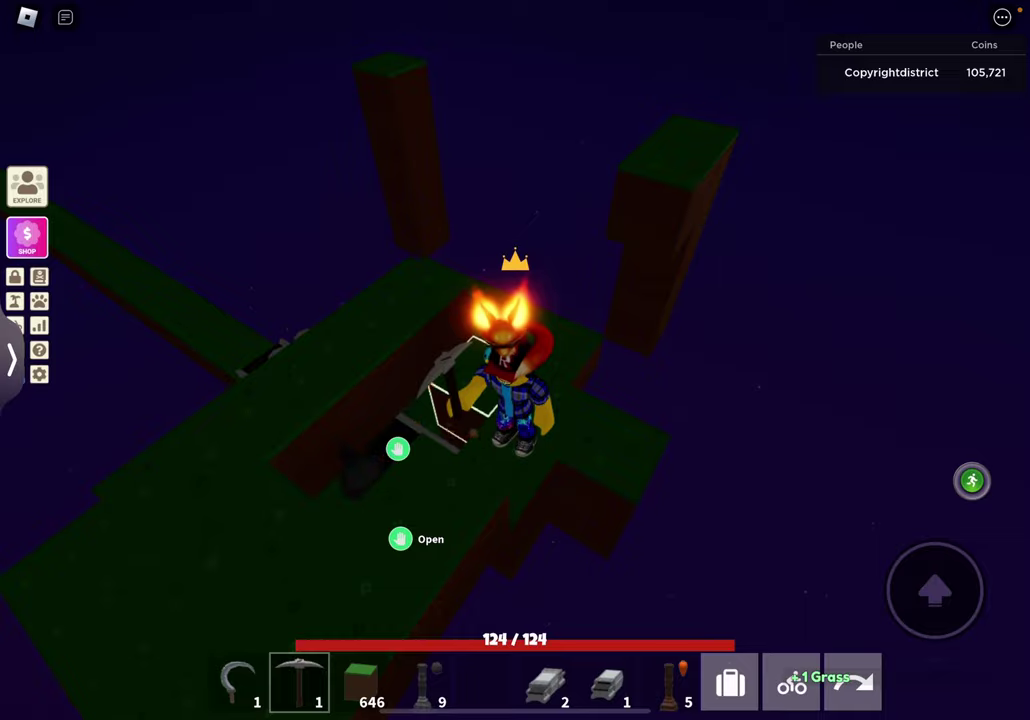
left_click(560, 420)
right_click(600, 400)
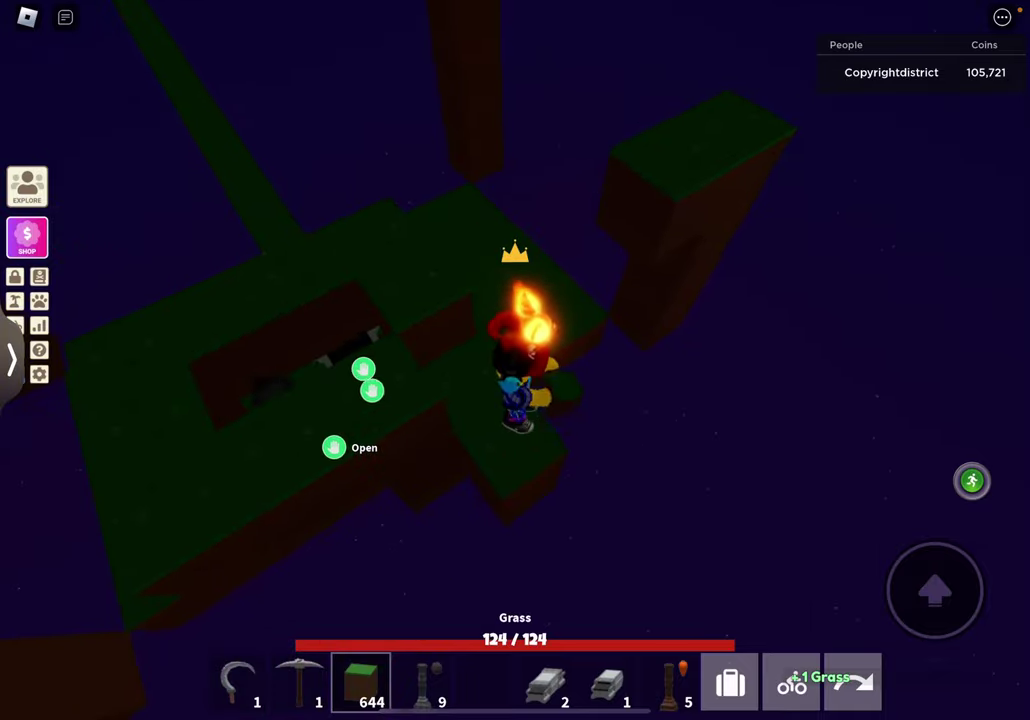
left_click(515, 400)
left_click_drag(600, 400, 450, 350)
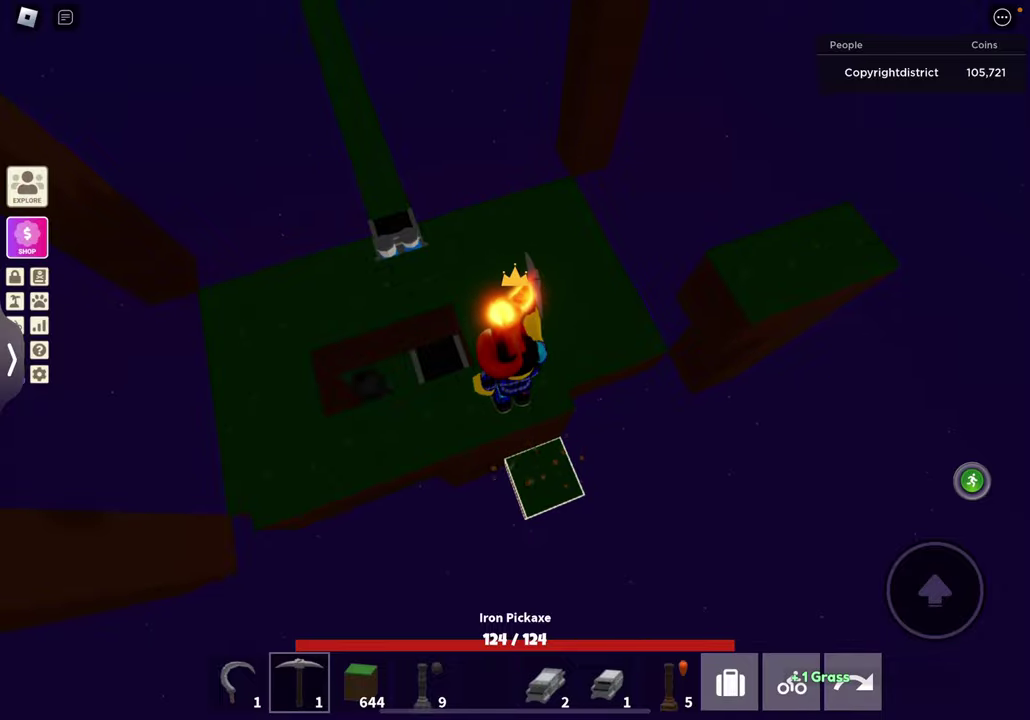
- Break a stray grass block, then fill two platform holes and a spot beside the machine with grass
left_click(545, 478)
left_click_drag(600, 400, 450, 300)
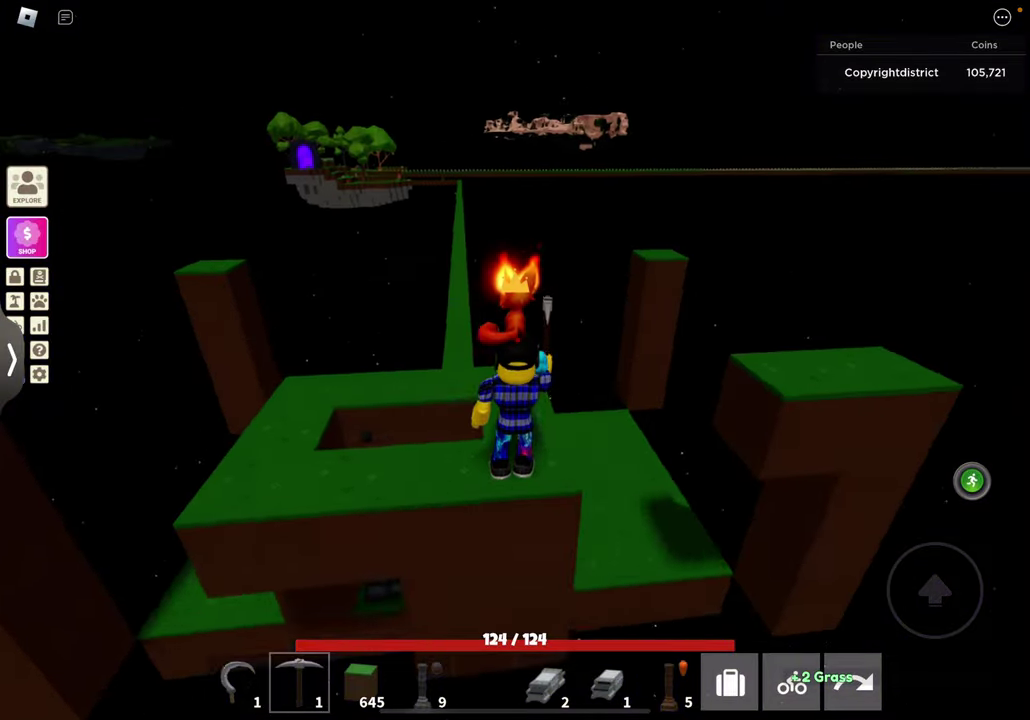
mouse_move(650, 400)
left_mouse_down()
mouse_move(550, 380)
mouse_move(600, 330)
left_mouse_up()
left_click(295, 500)
left_click(380, 600)
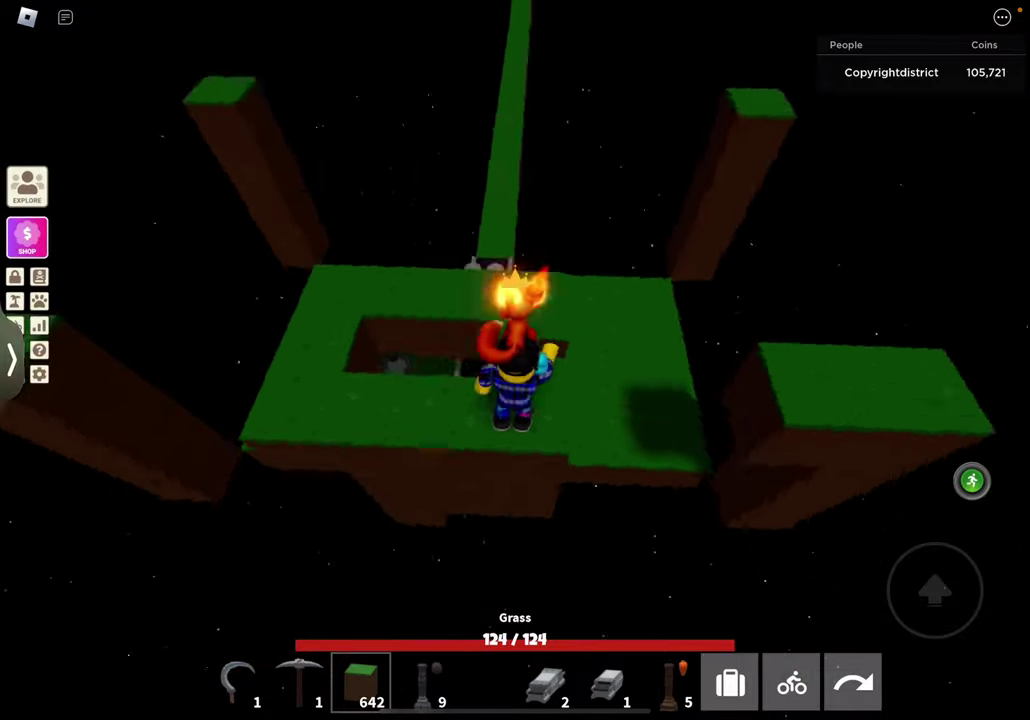
left_click_drag(600, 450, 600, 250)
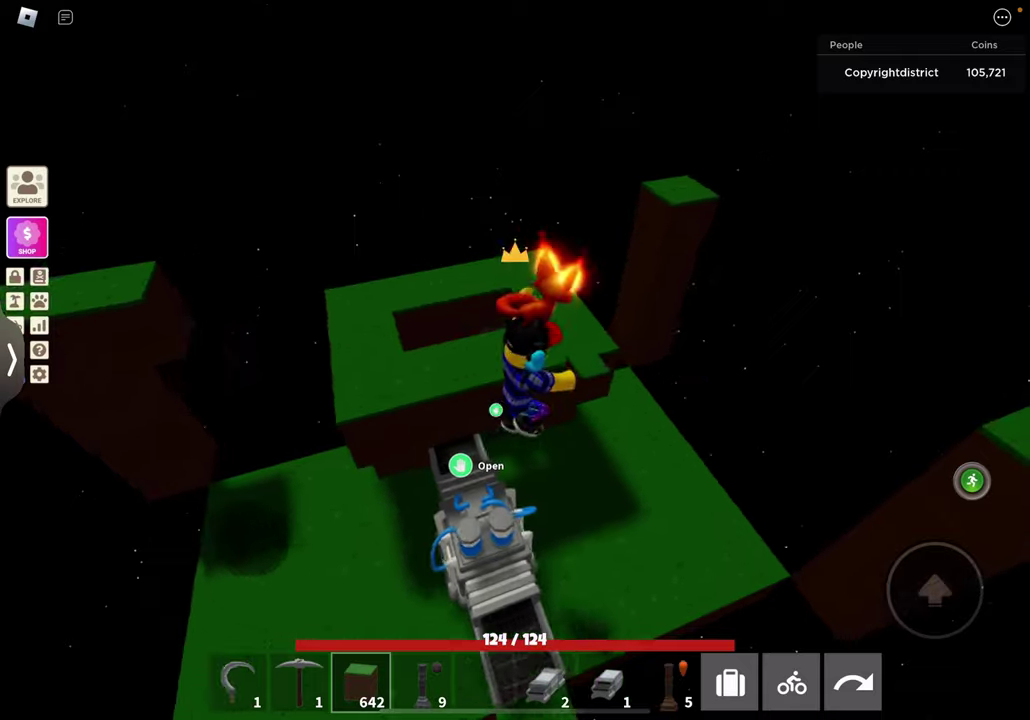
left_click_drag(700, 400, 300, 350)
left_click(330, 290)
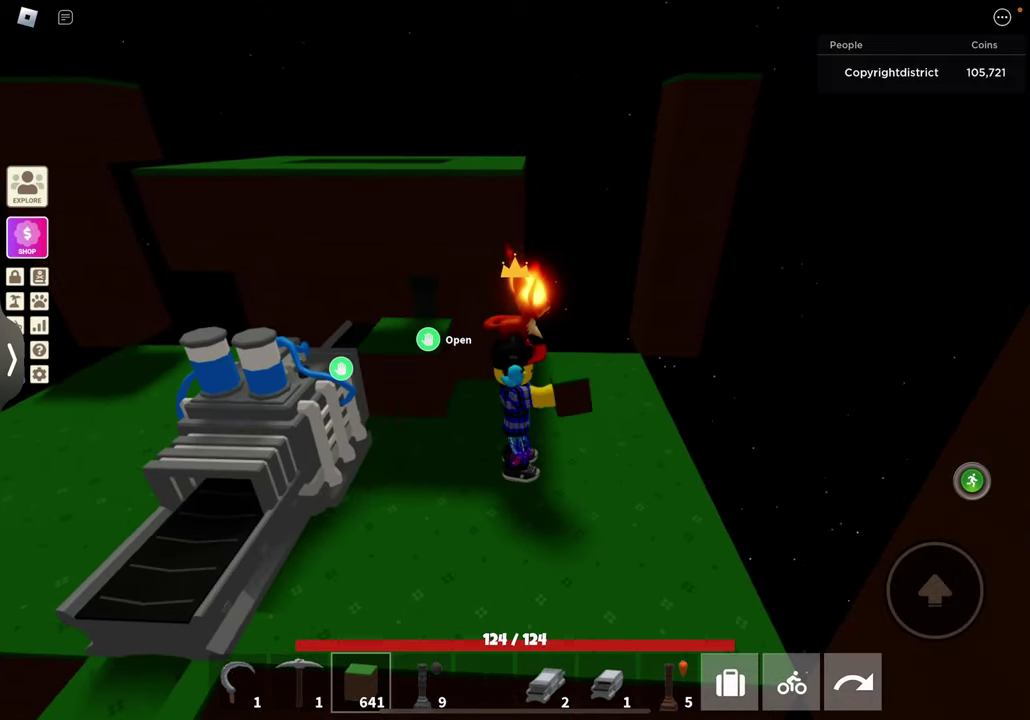
- Check the machine's interface, then place several grass blocks around the machine
key("e")
key("Escape")
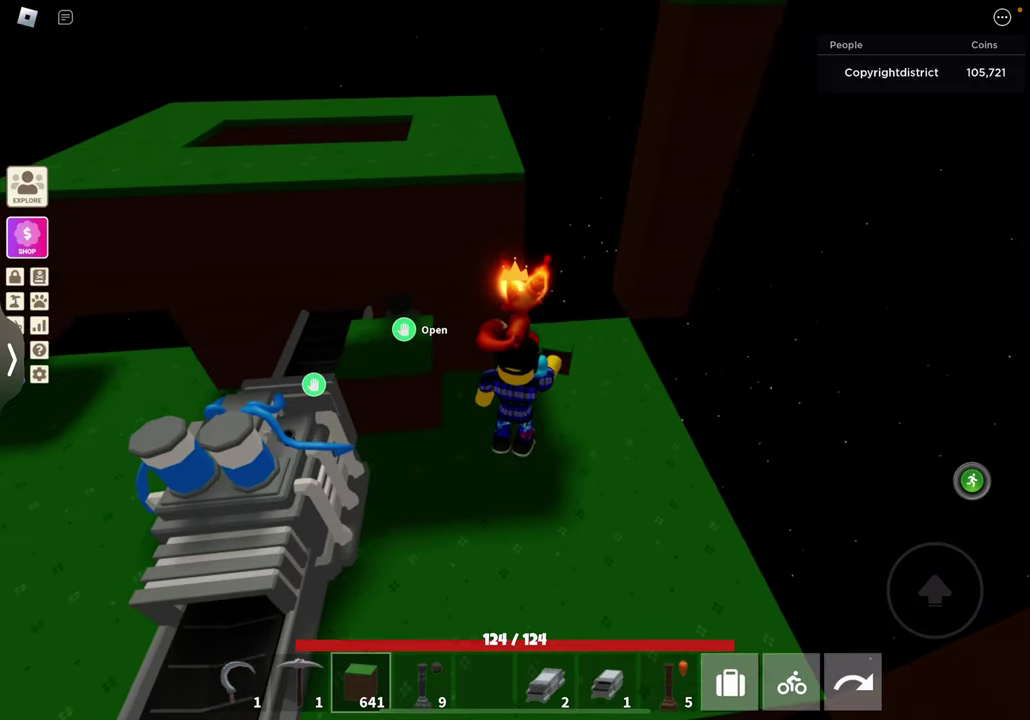
left_click_drag(700, 350, 350, 300)
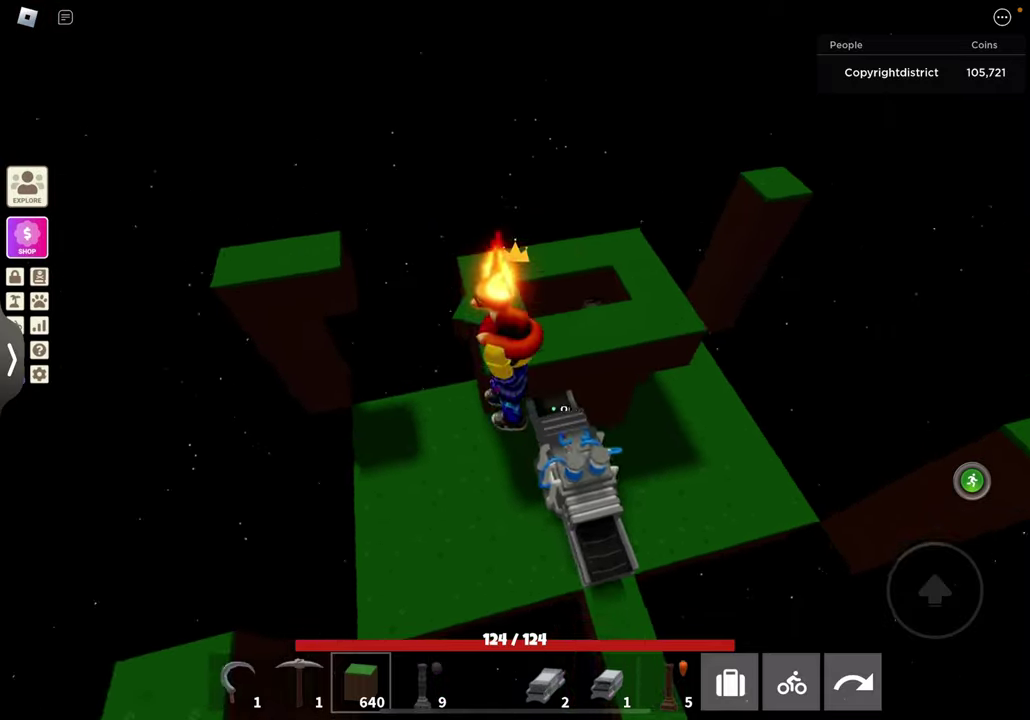
left_click_drag(600, 350, 300, 300)
left_click(515, 360)
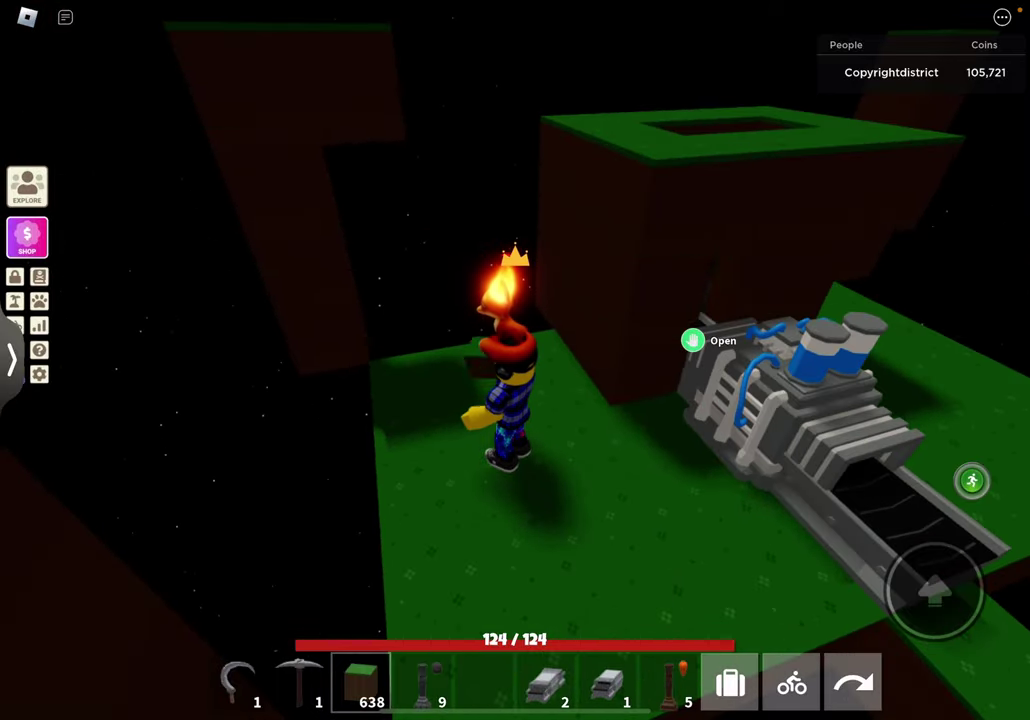
left_click(540, 380)
left_click(560, 350)
right_click(600, 350)
left_click(560, 400)
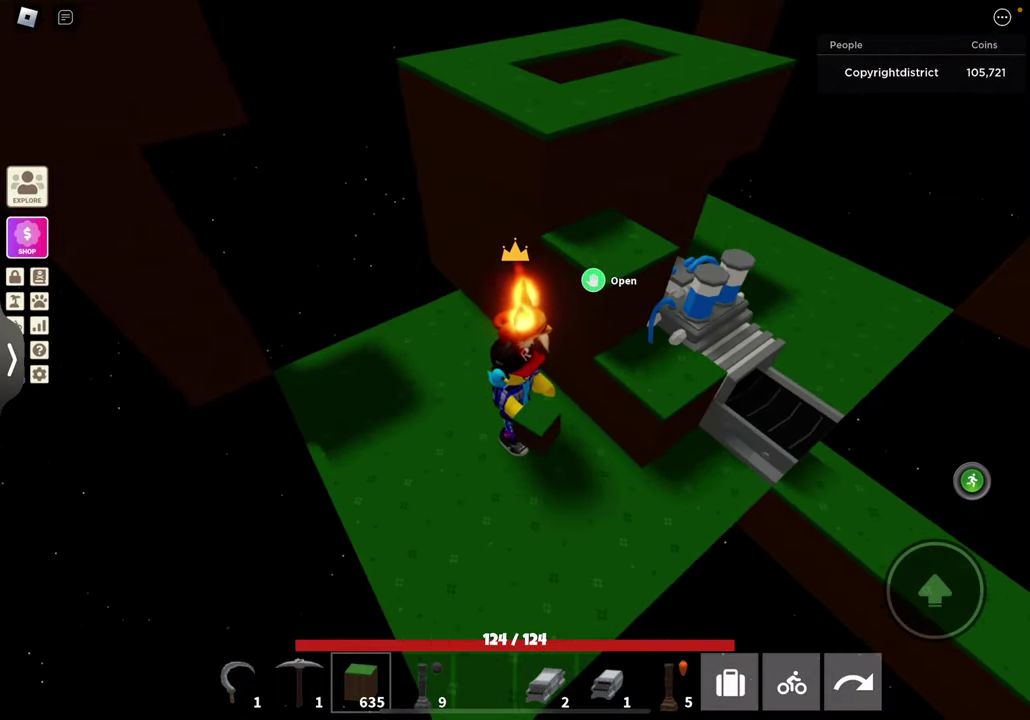
left_click(560, 380)
- Place grass next to the machine, break the misplaced block, and add more around it
left_click_drag(650, 350, 400, 300)
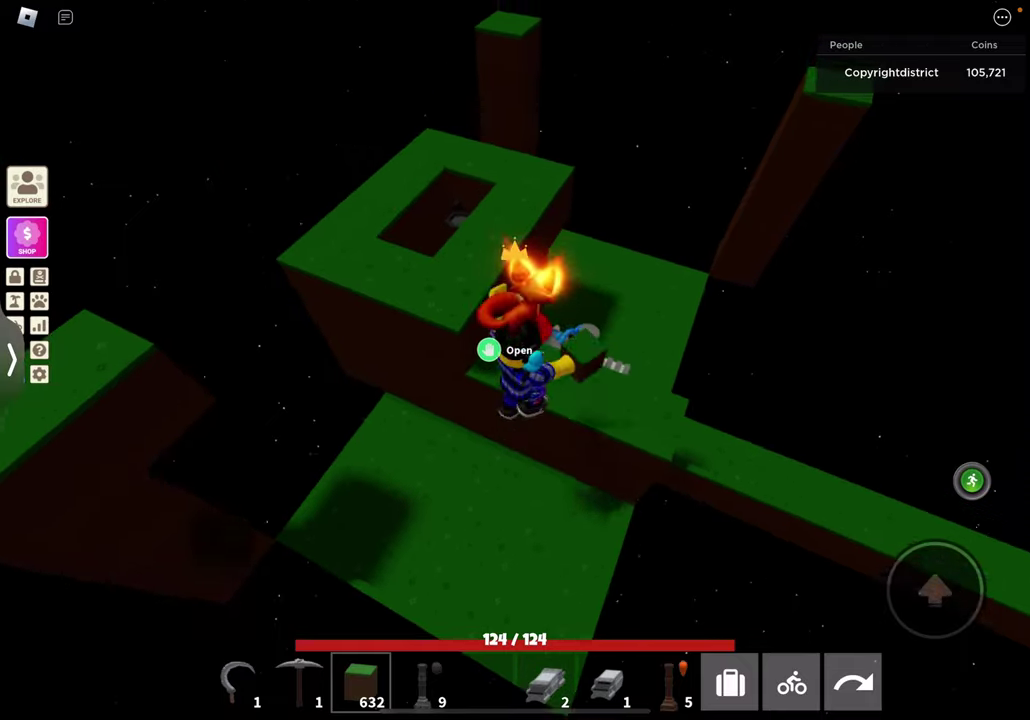
right_click(600, 350)
left_click(660, 520)
left_click(700, 560)
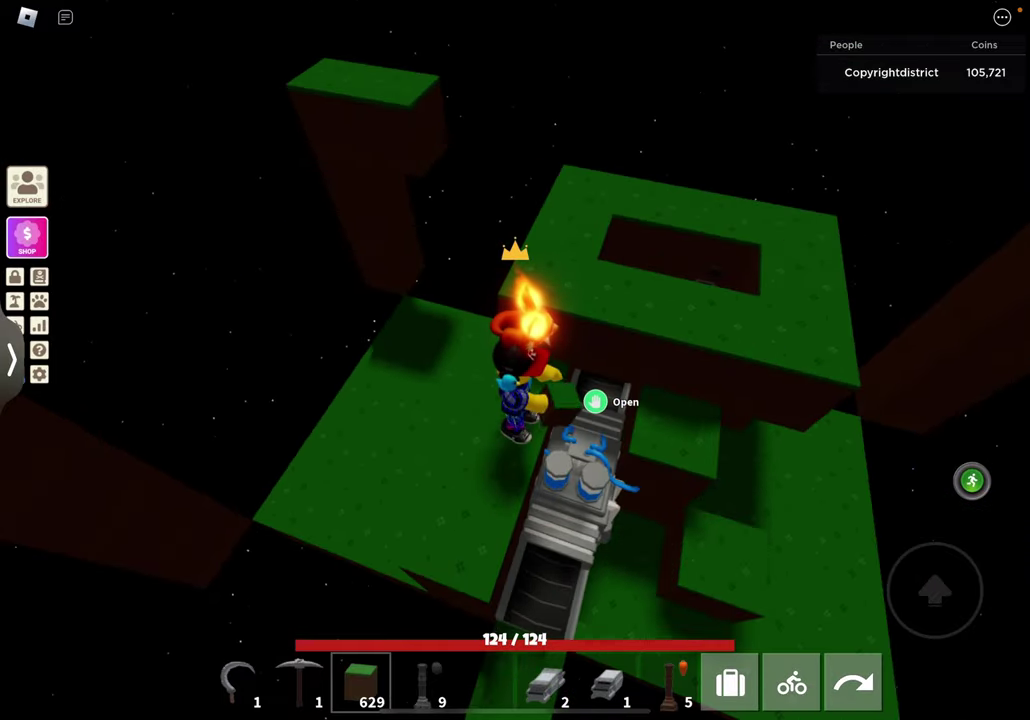
left_click(710, 565)
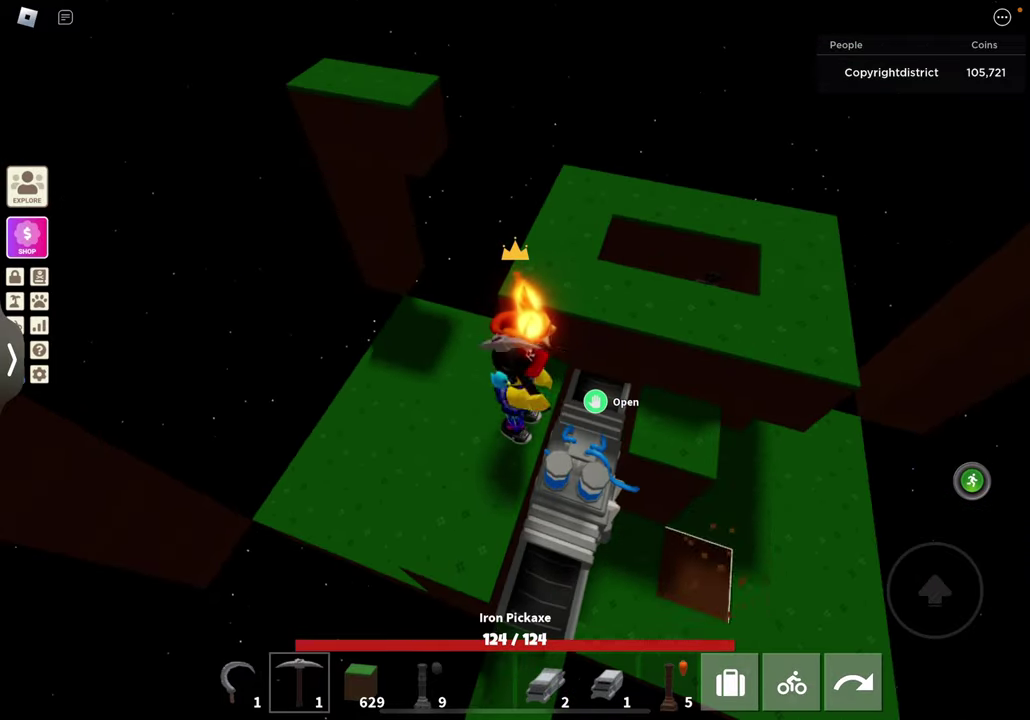
left_click(660, 470)
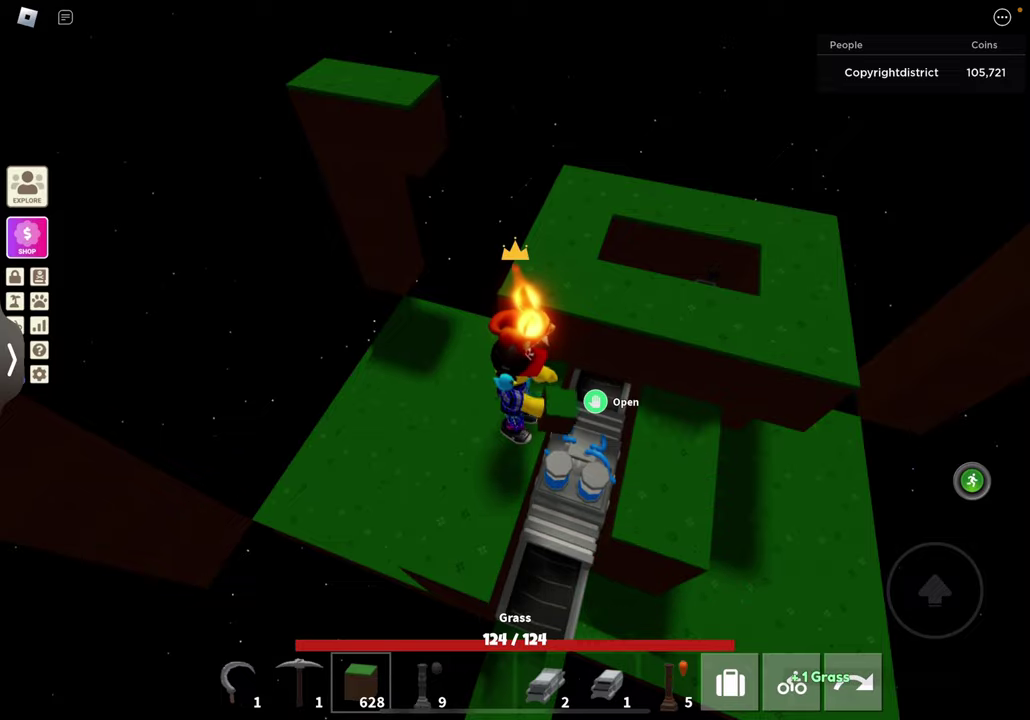
left_click(660, 470)
- Orbit the camera to inspect the grass-walled pit around the coal totem
left_click_drag(600, 300, 450, 350)
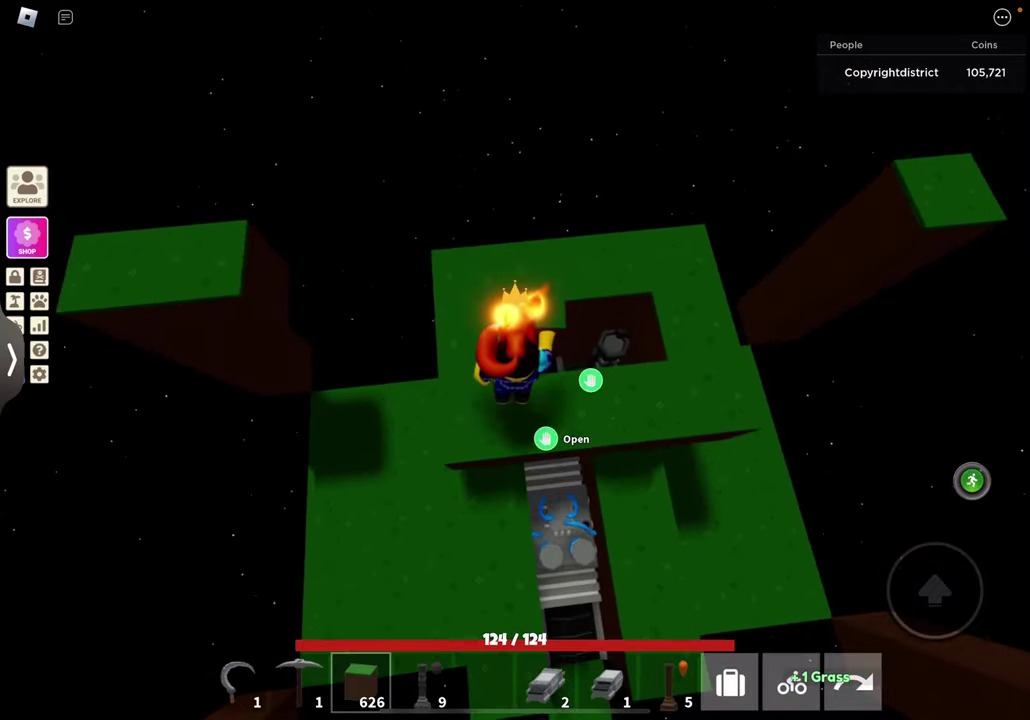
left_click_drag(600, 300, 400, 350)
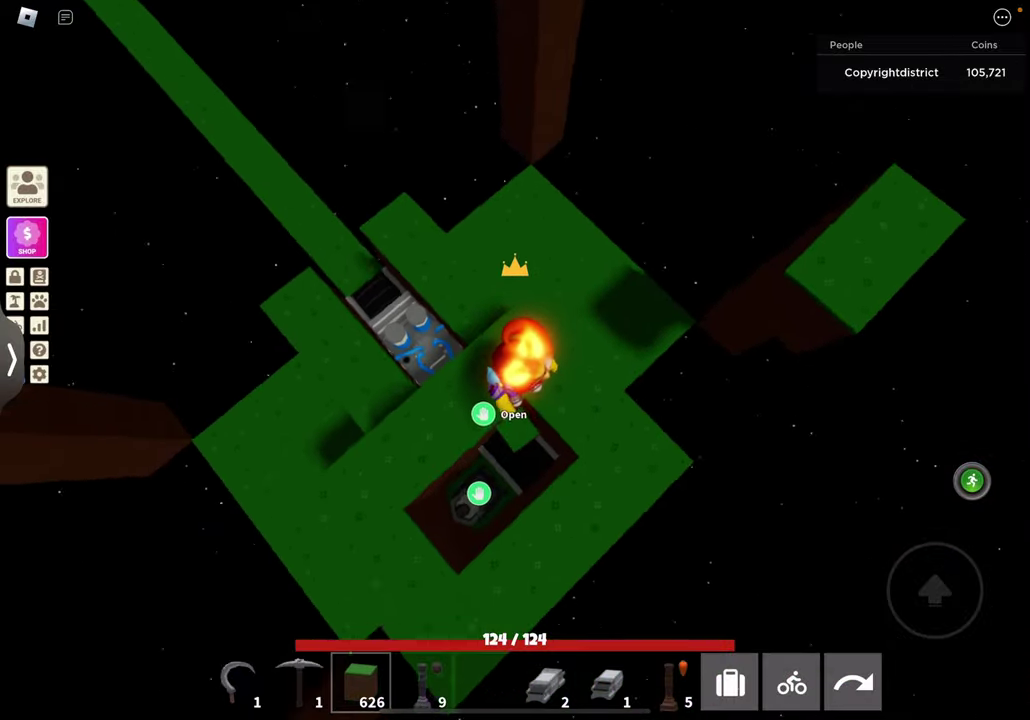
left_click_drag(600, 300, 400, 450)
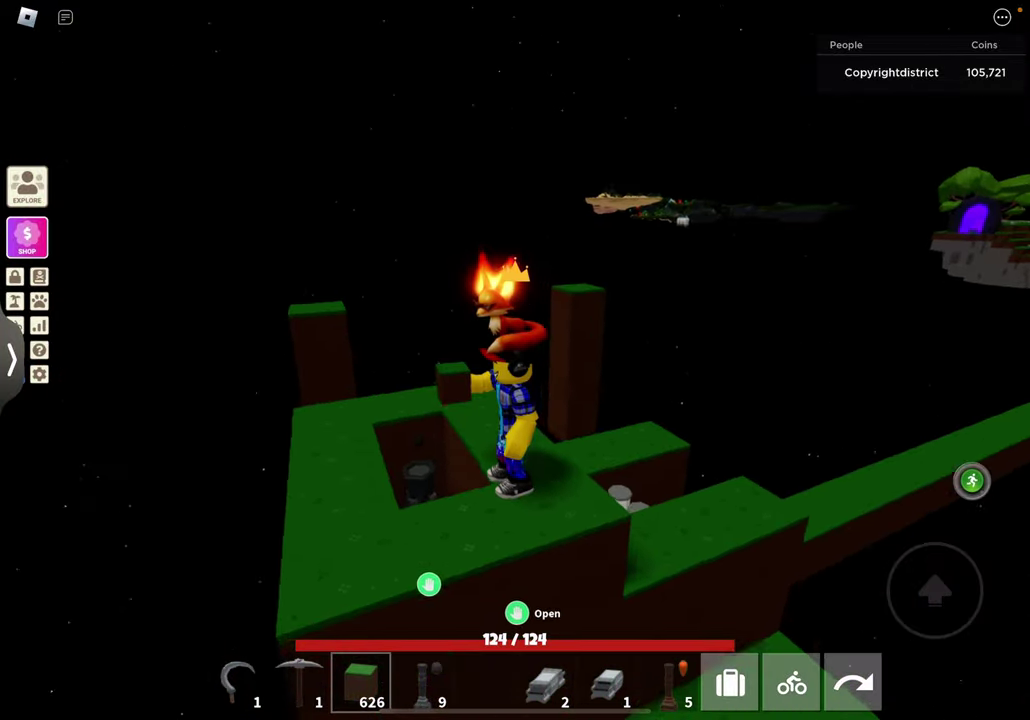
left_click_drag(600, 450, 600, 250)
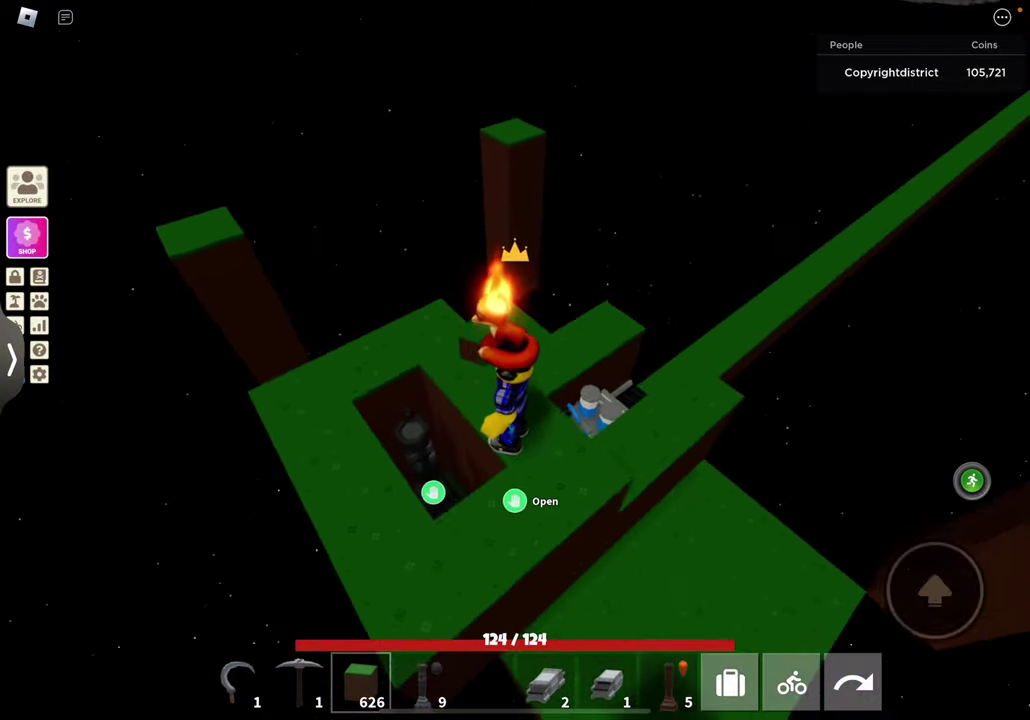
left_click_drag(650, 300, 400, 300)
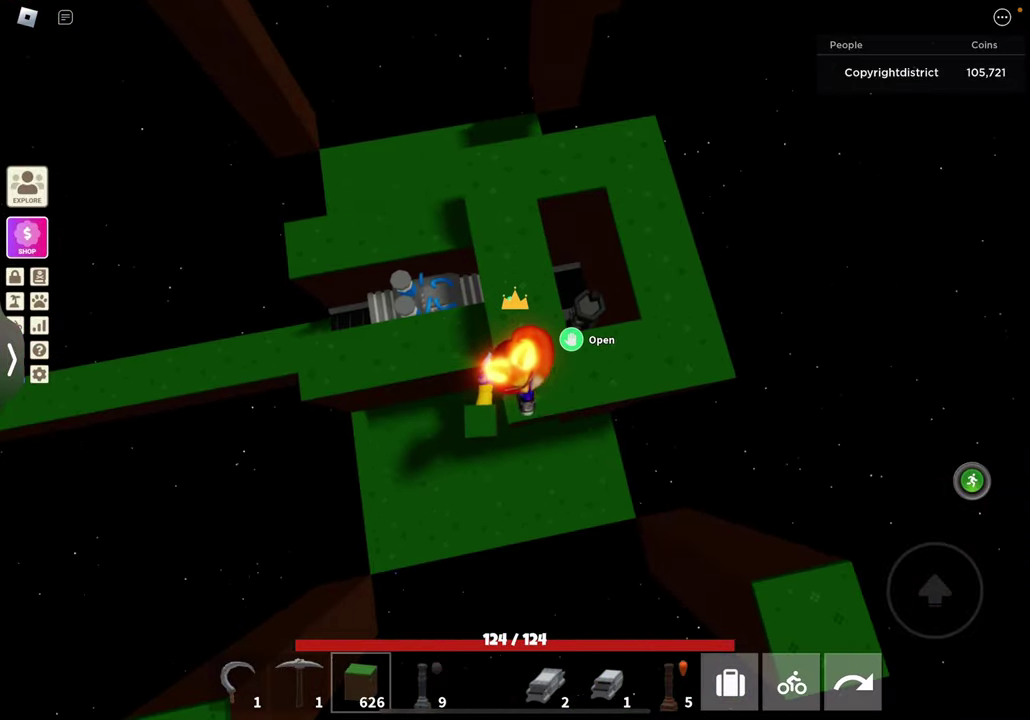
left_click_drag(600, 250, 600, 400)
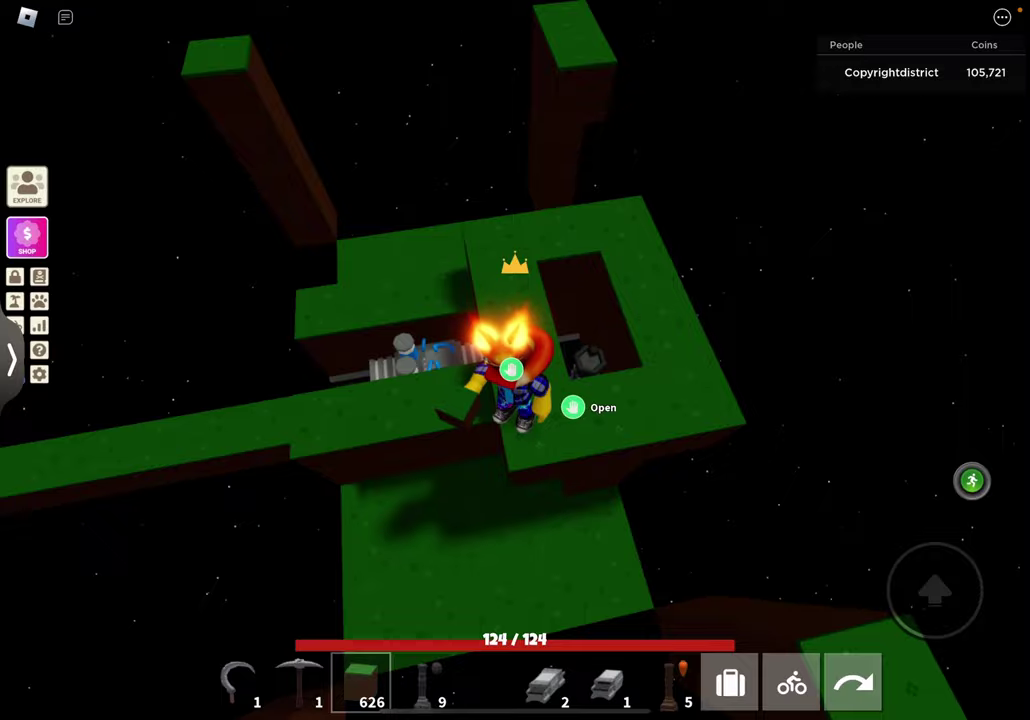
left_click_drag(650, 350, 450, 300)
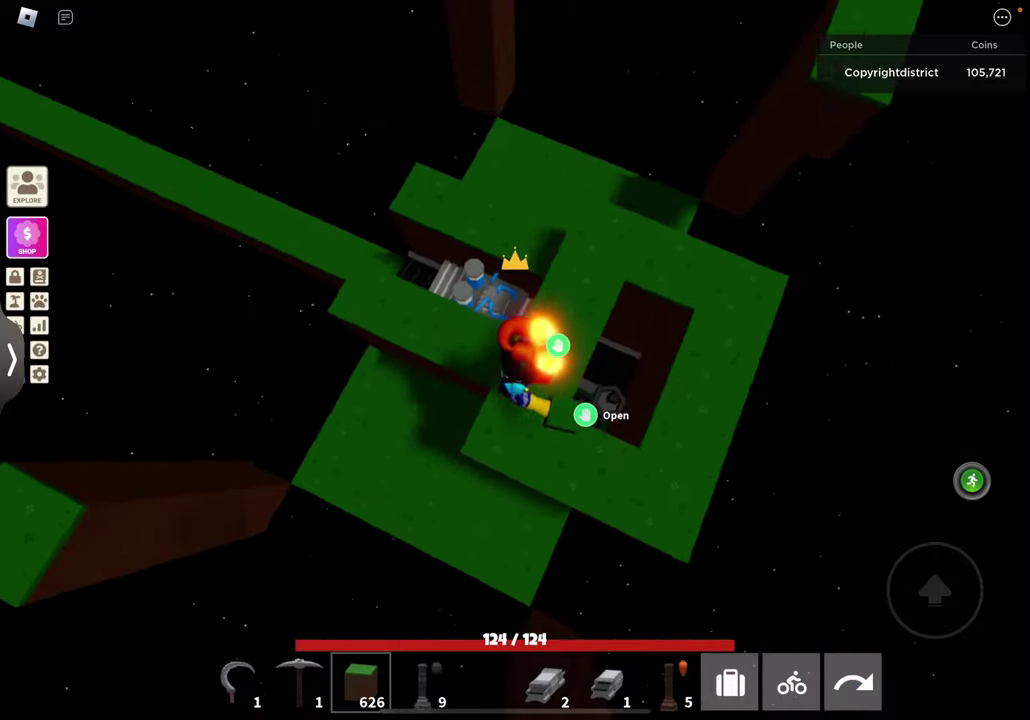
- Place an input/output chest to extend the chest column
left_click(545, 685)
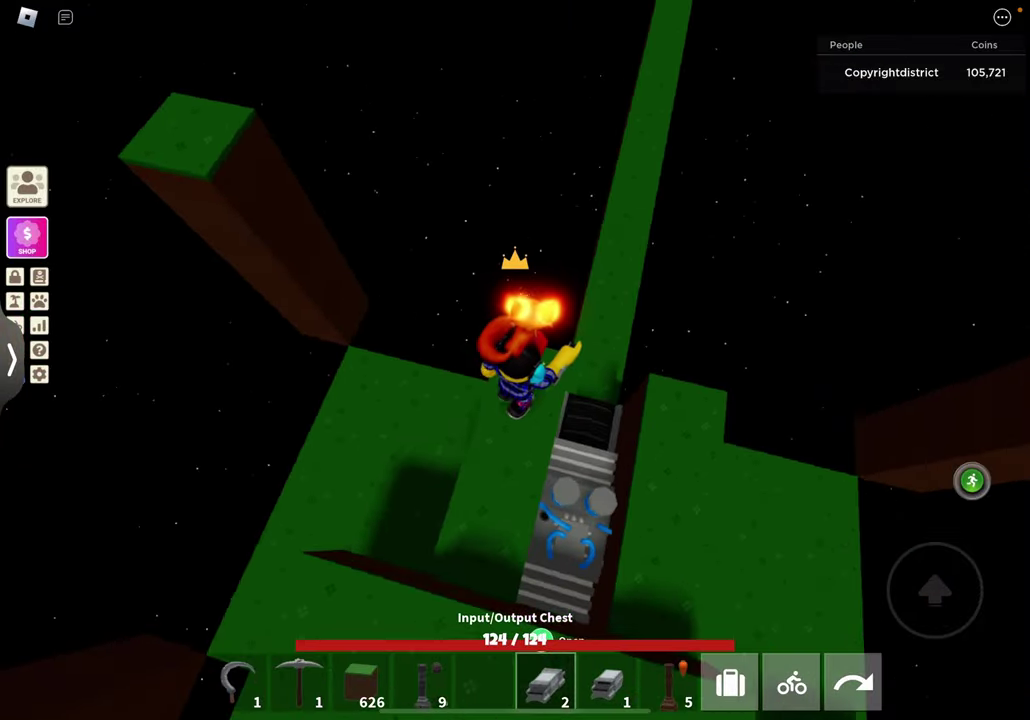
left_click(600, 330)
left_click_drag(650, 300, 500, 450)
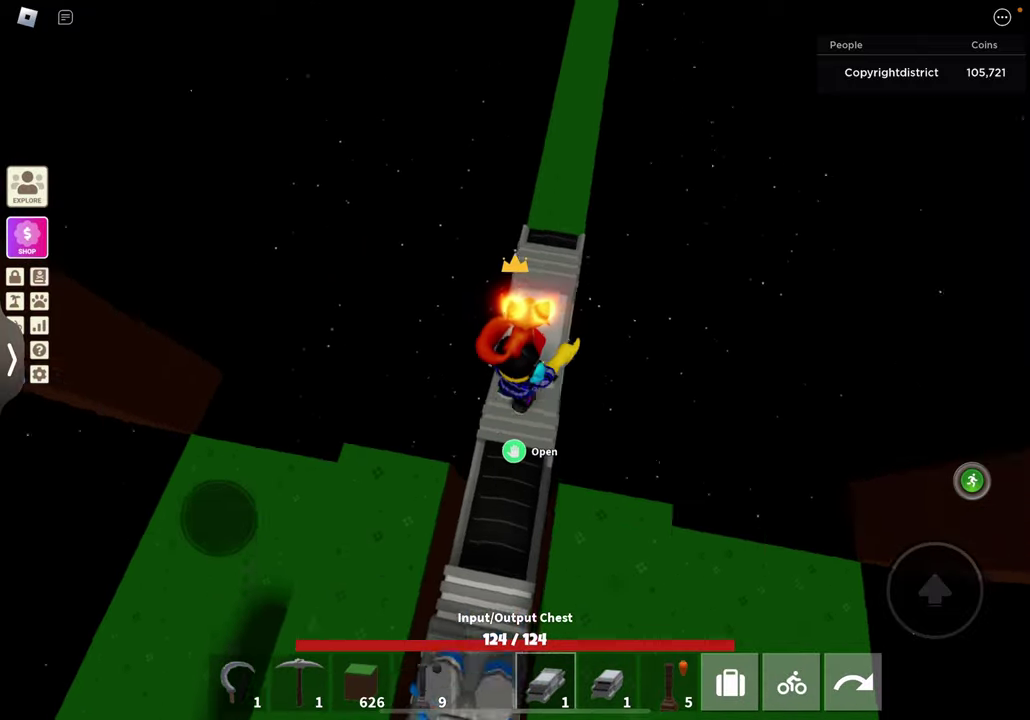
- Switch to the industrial chest and walk back along the column to the platform
left_click(607, 685)
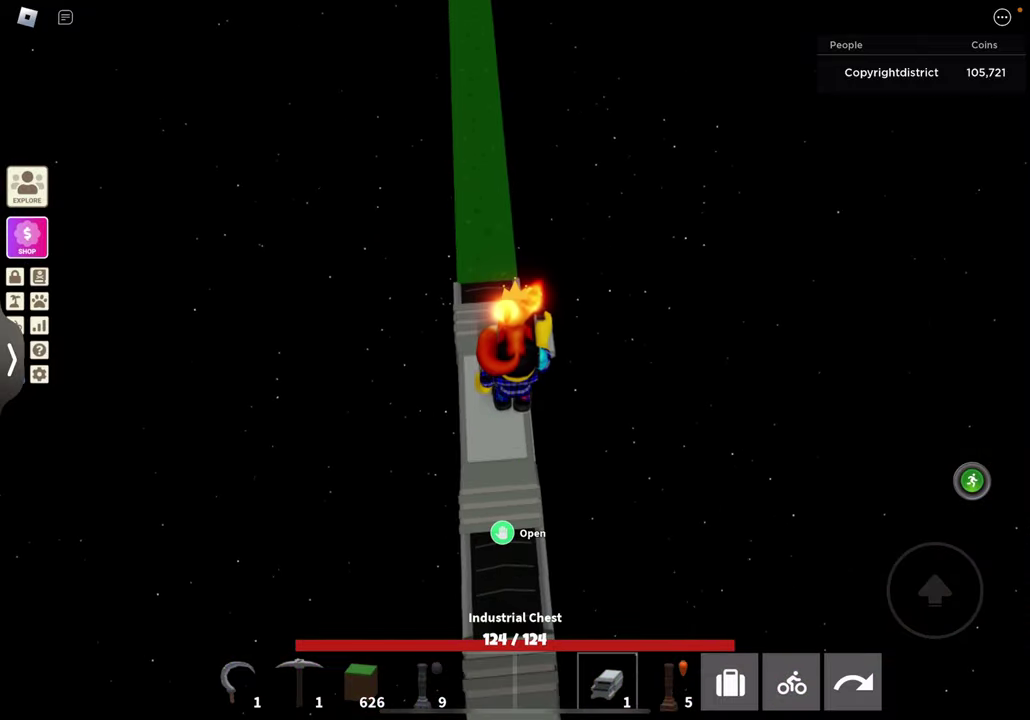
left_click_drag(650, 250, 650, 400)
key("w")
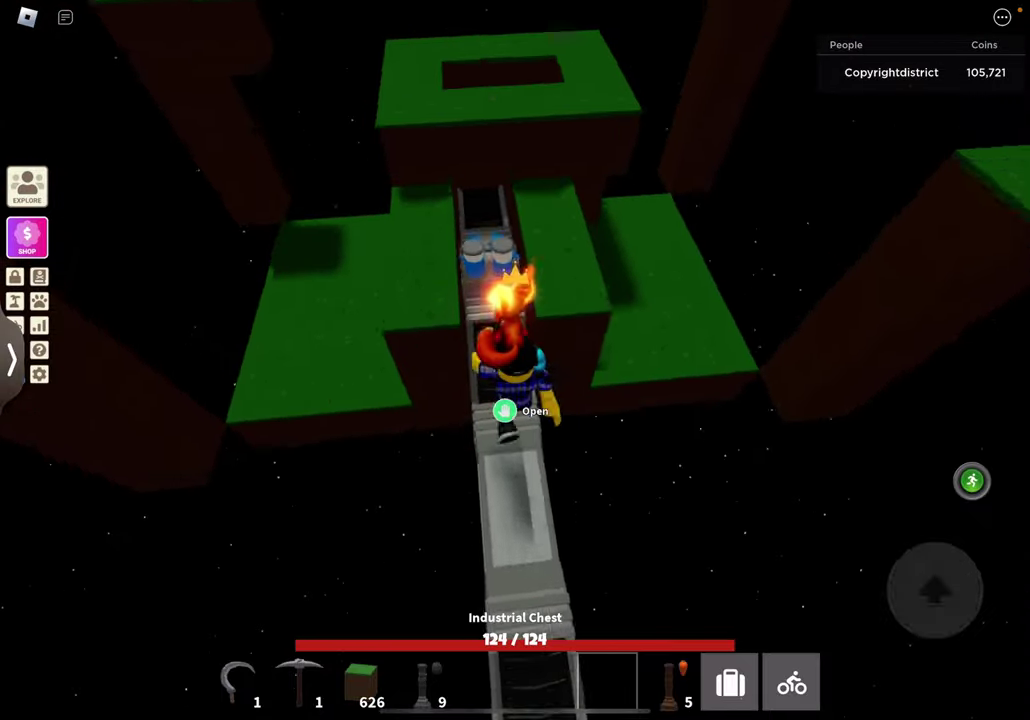
left_click_drag(650, 300, 500, 400)
left_click_drag(700, 300, 400, 300)
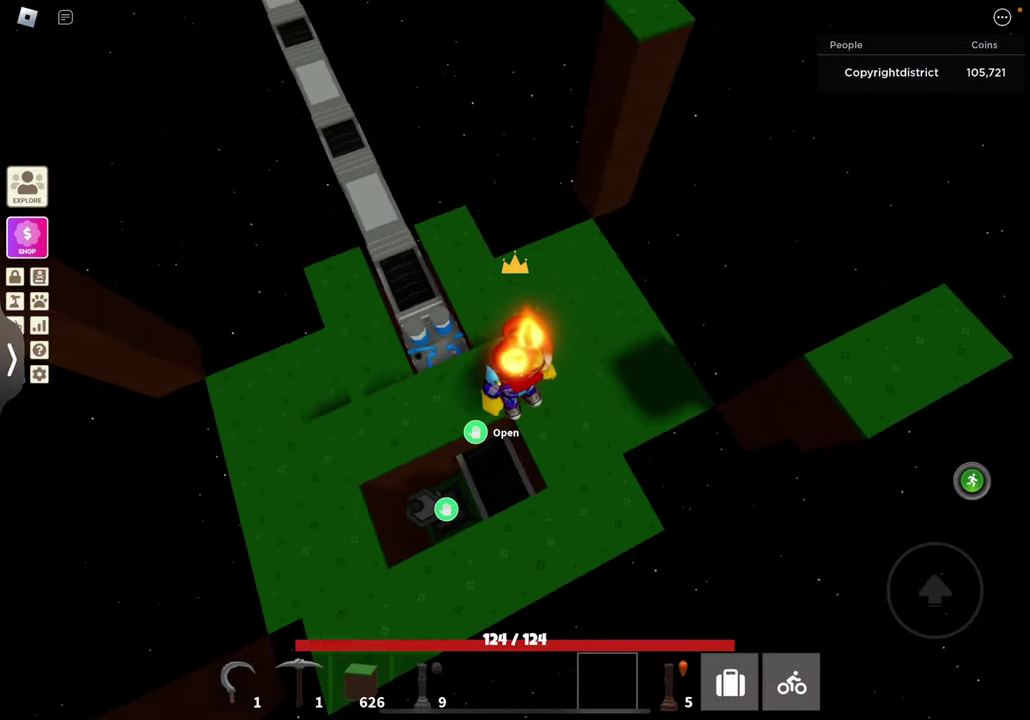
- Place grass blocks on two column tops and along the platform edge
left_click_drag(650, 300, 400, 450)
key("3")
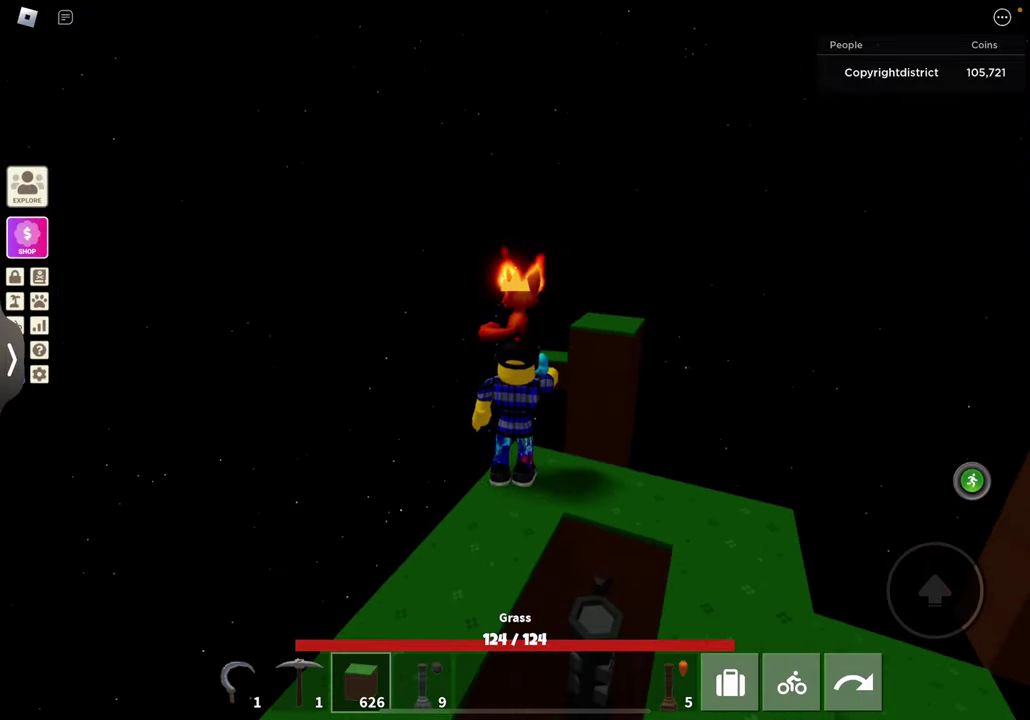
mouse_move(650, 350)
left_mouse_down()
mouse_move(600, 350)
mouse_move(500, 300)
left_mouse_up()
left_click(590, 280)
left_click(880, 250)
left_click(650, 400)
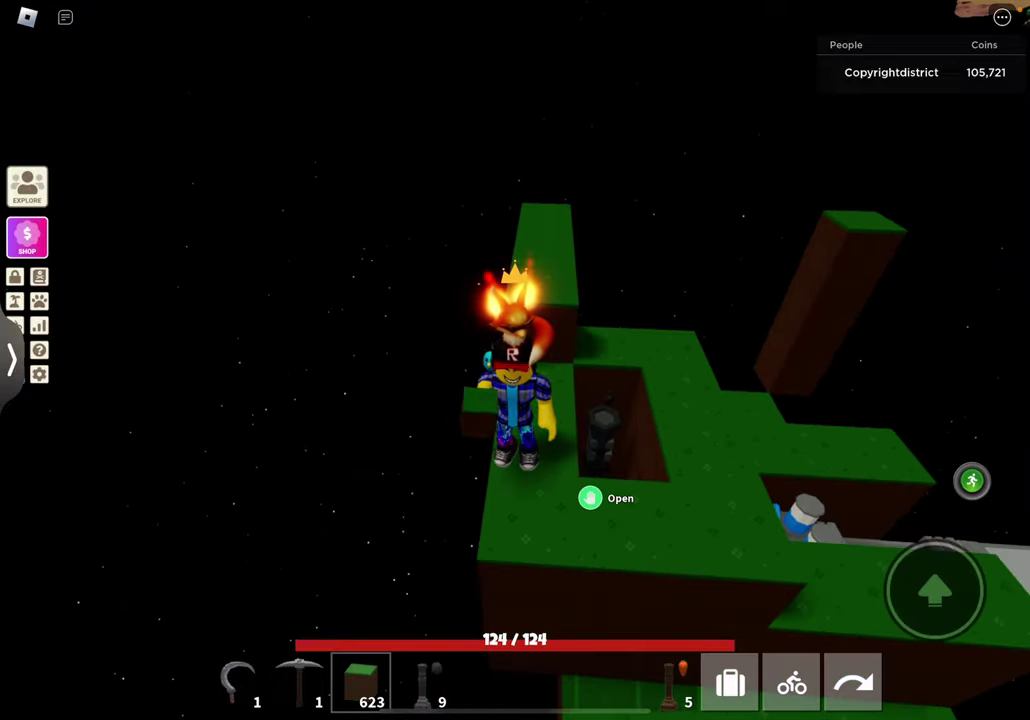
left_click_drag(650, 400, 500, 250)
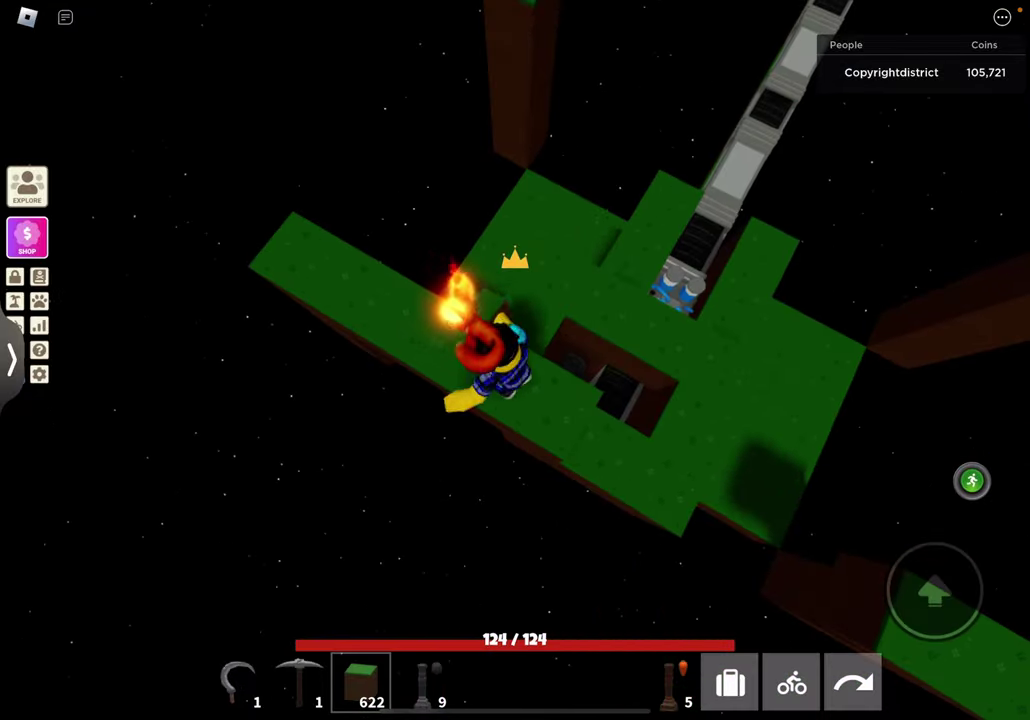
left_click(560, 360)
- Add grass blocks on the platform, beside the machine and near the character
left_click_drag(650, 350, 400, 300)
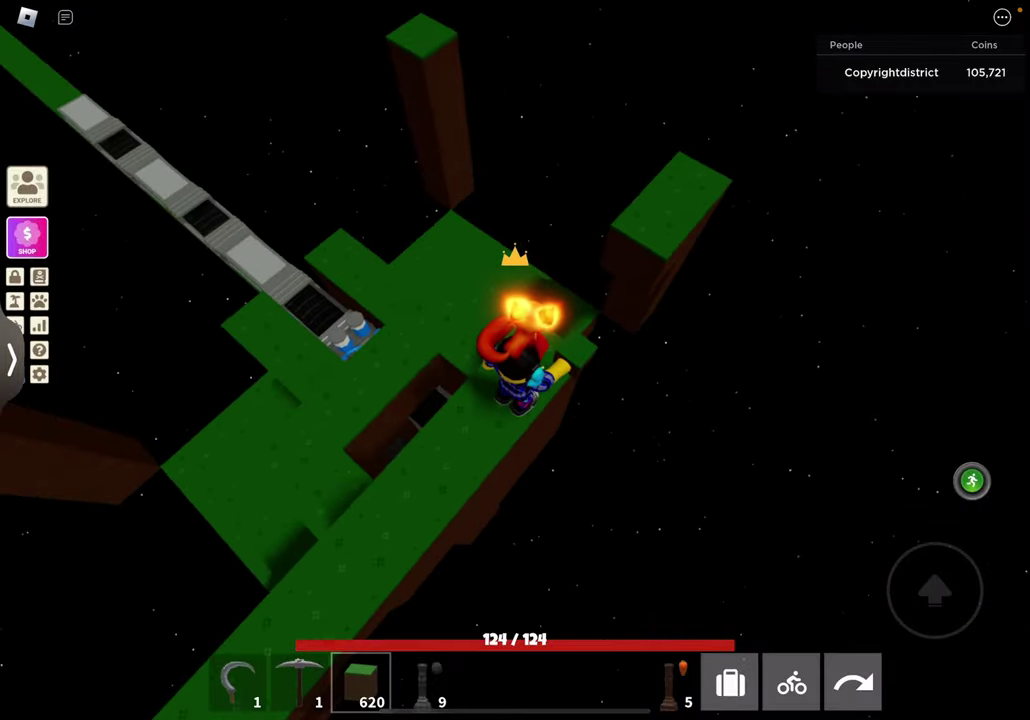
left_click(540, 360)
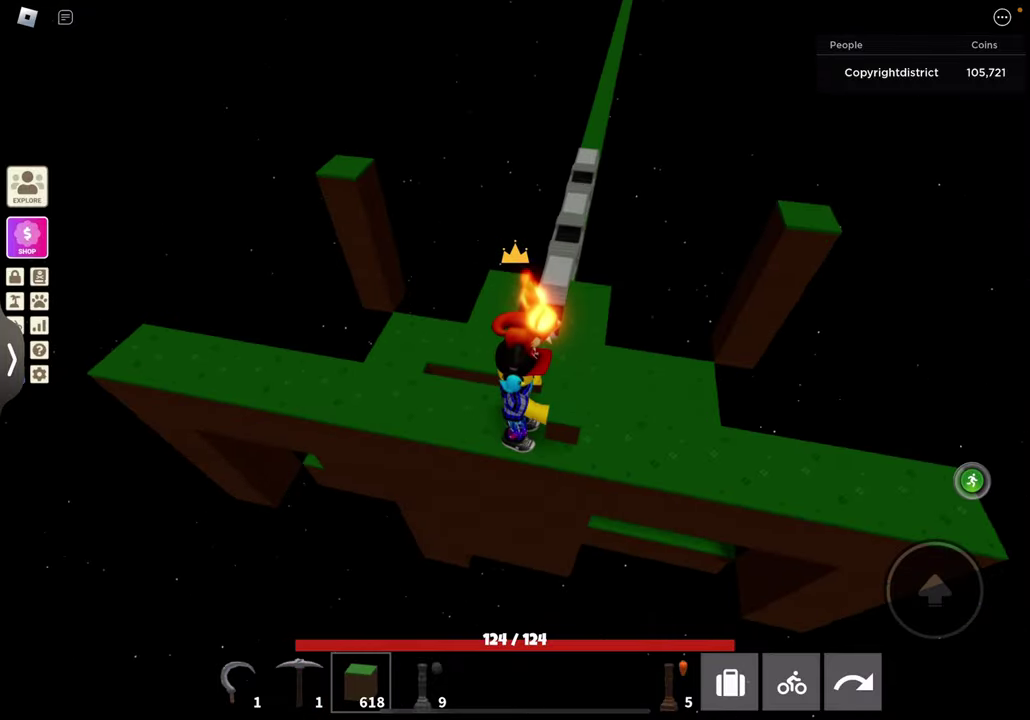
left_click_drag(650, 350, 400, 300)
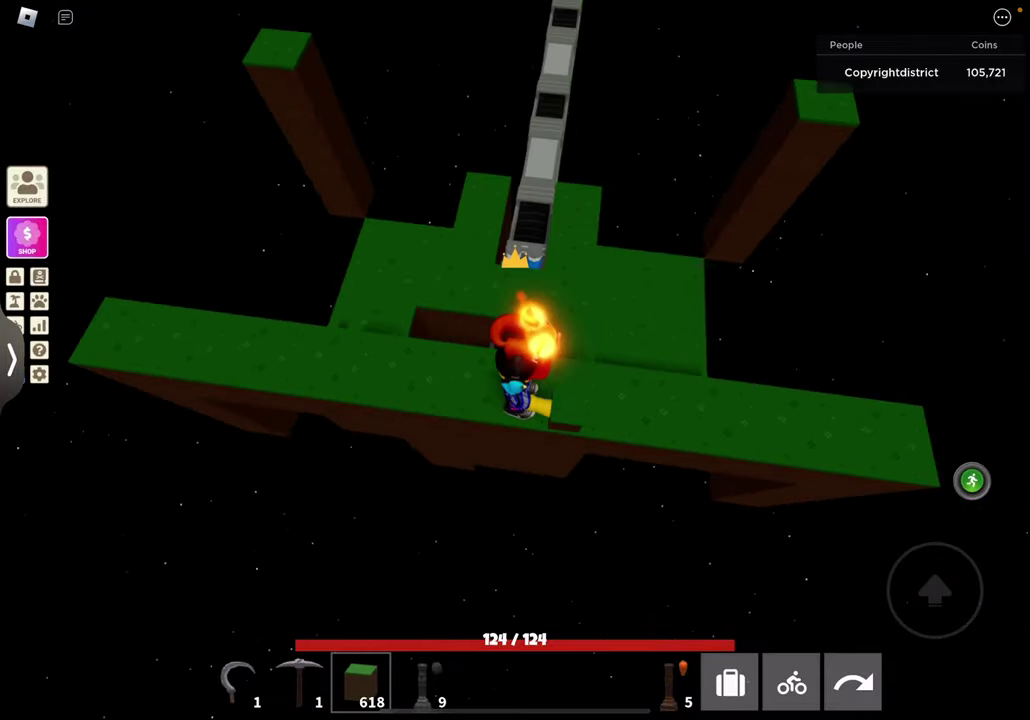
left_click_drag(650, 350, 450, 300)
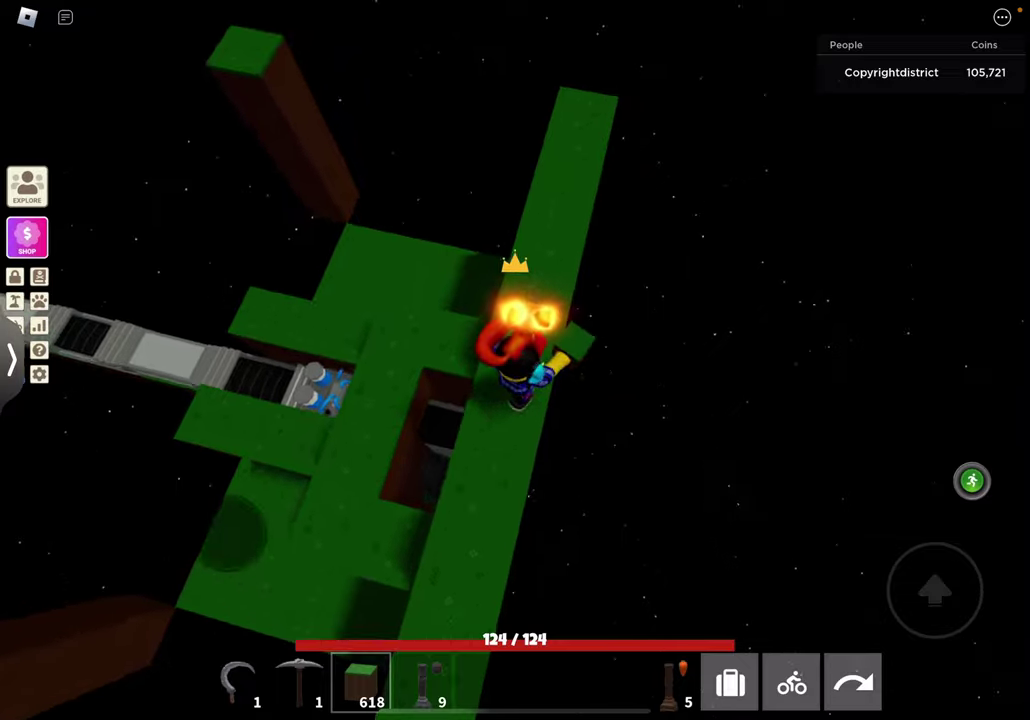
left_click_drag(650, 350, 450, 300)
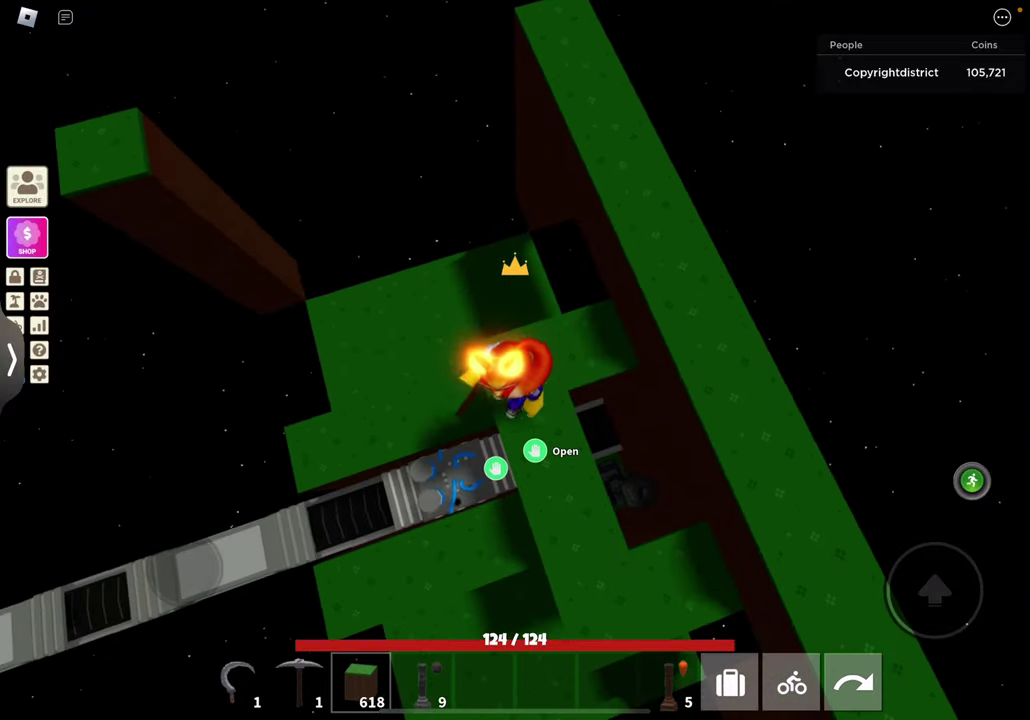
left_click(500, 400)
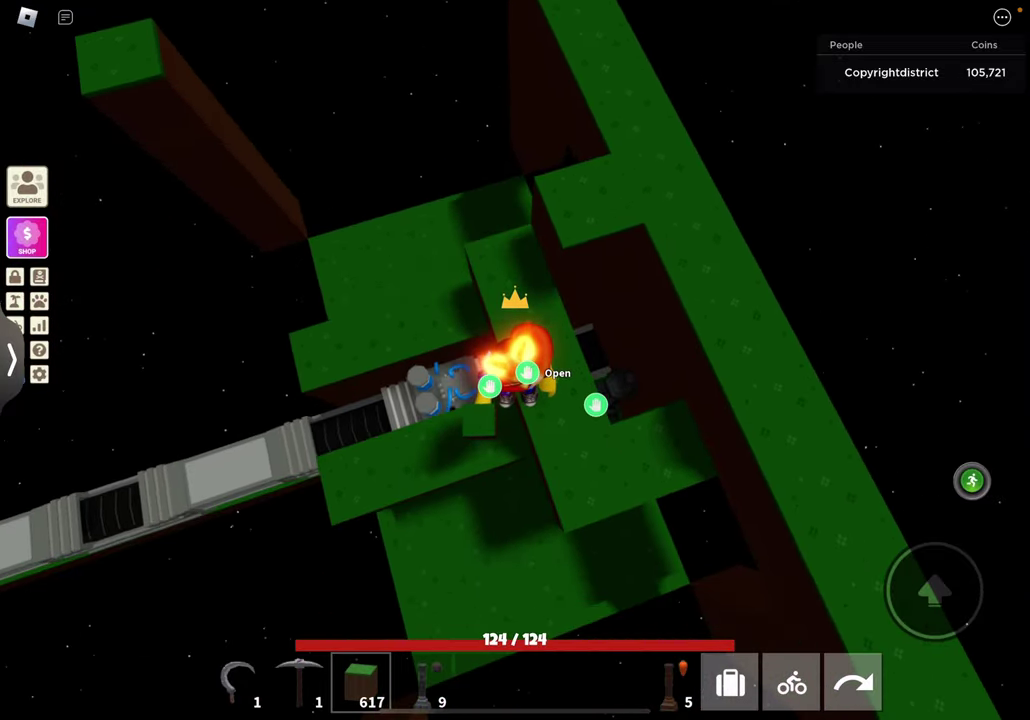
left_click(400, 180)
- Lay grass blocks along the pipe and around the character
left_click_drag(650, 350, 450, 300)
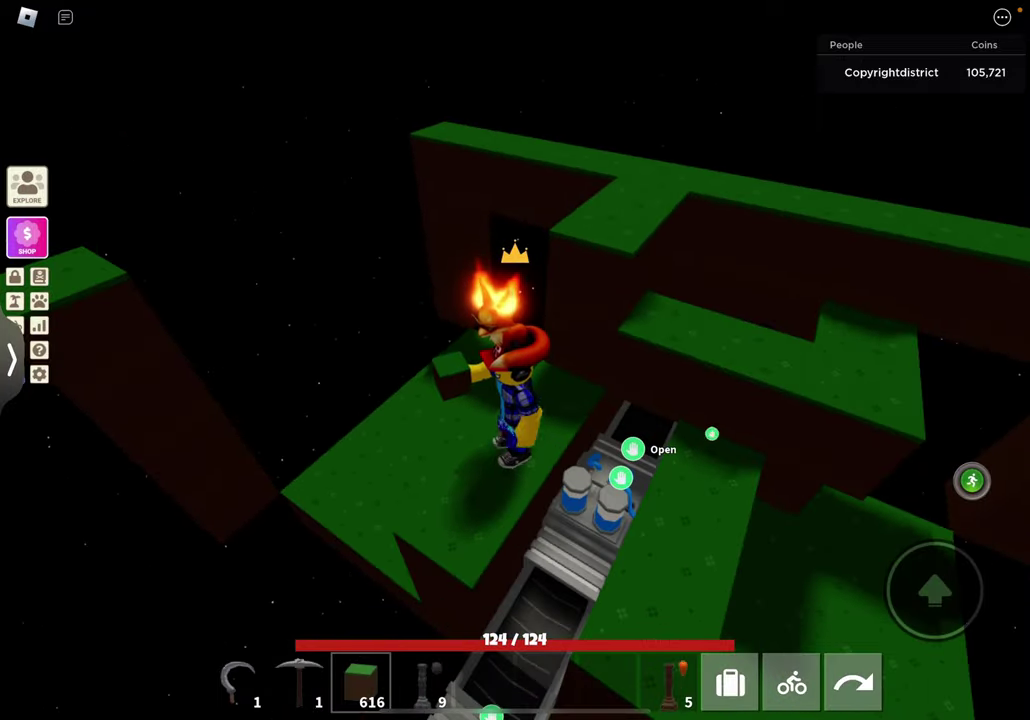
left_click(450, 390)
left_click(600, 430)
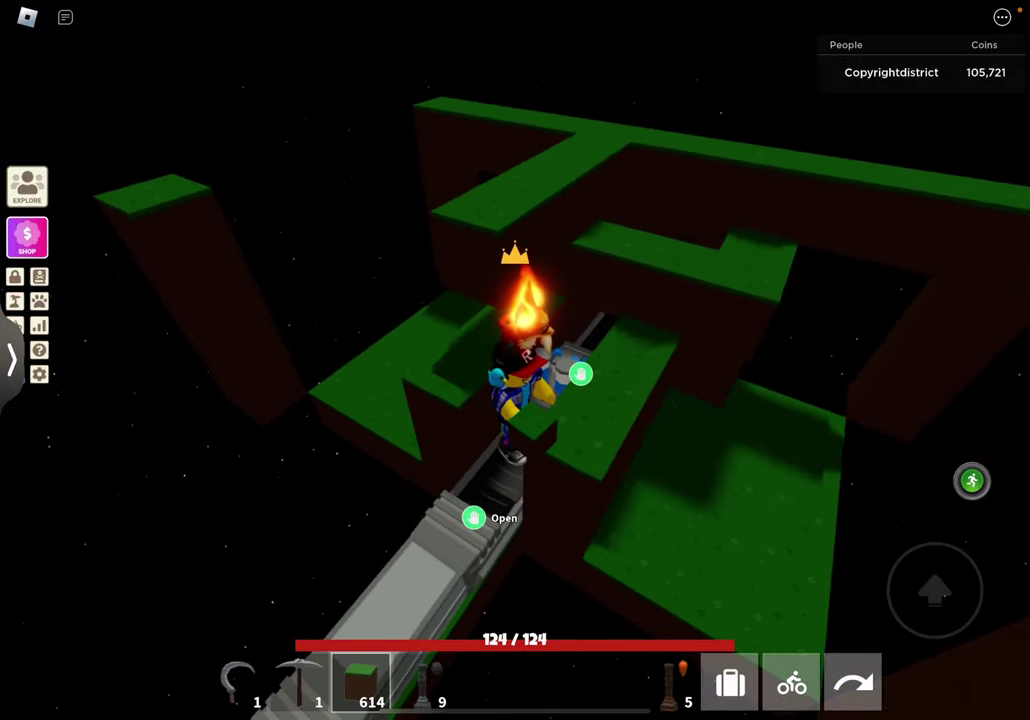
left_click(600, 400)
left_click_drag(650, 400, 500, 250)
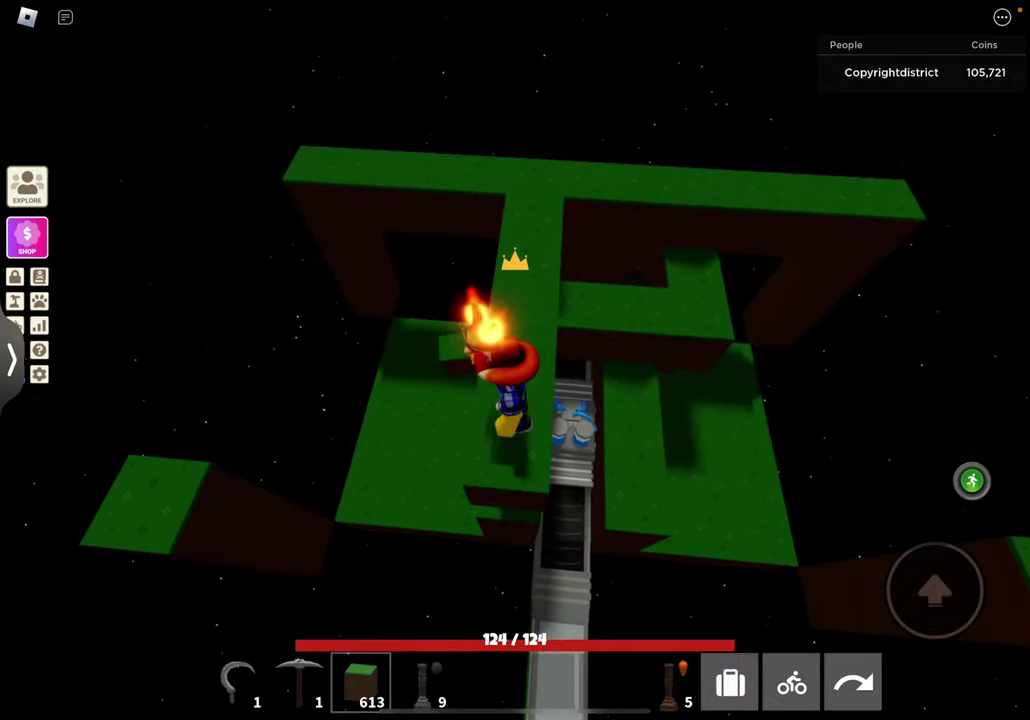
left_click(365, 400)
left_click(400, 390)
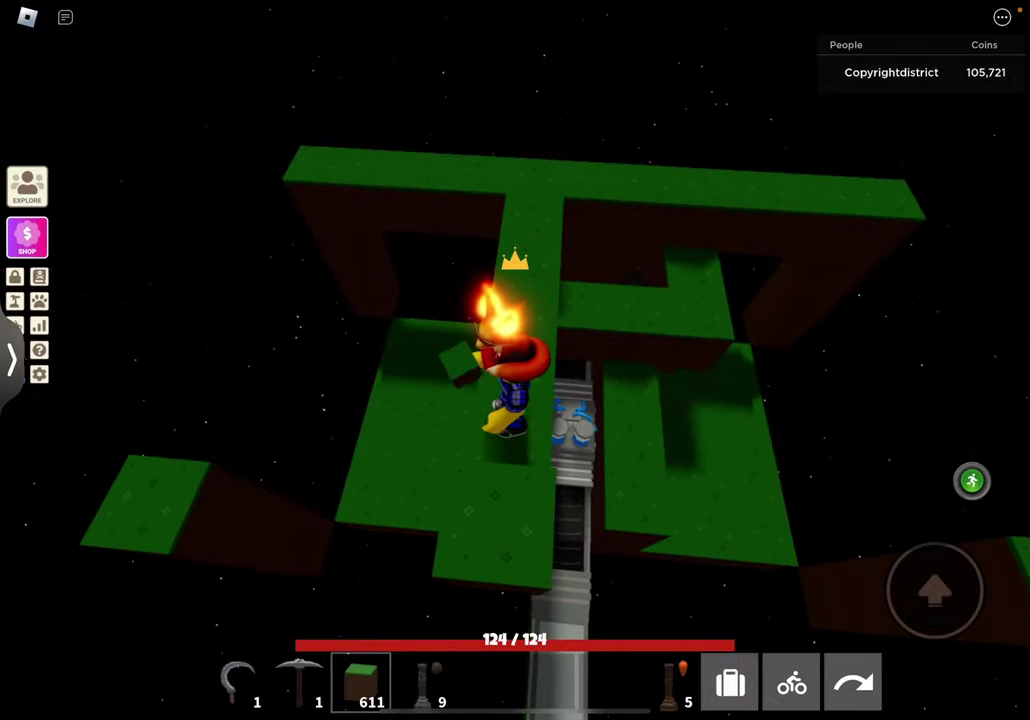
left_click_drag(650, 350, 450, 250)
- Equip the pickaxe and aim at the block to remove
key("2")
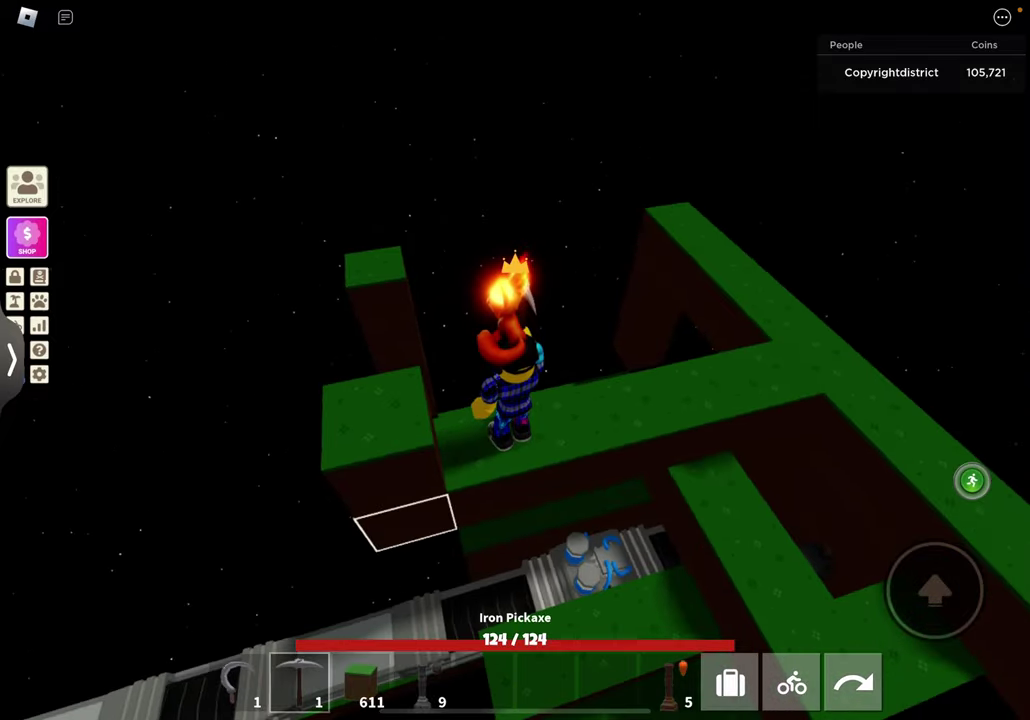
left_click_drag(650, 400, 550, 250)
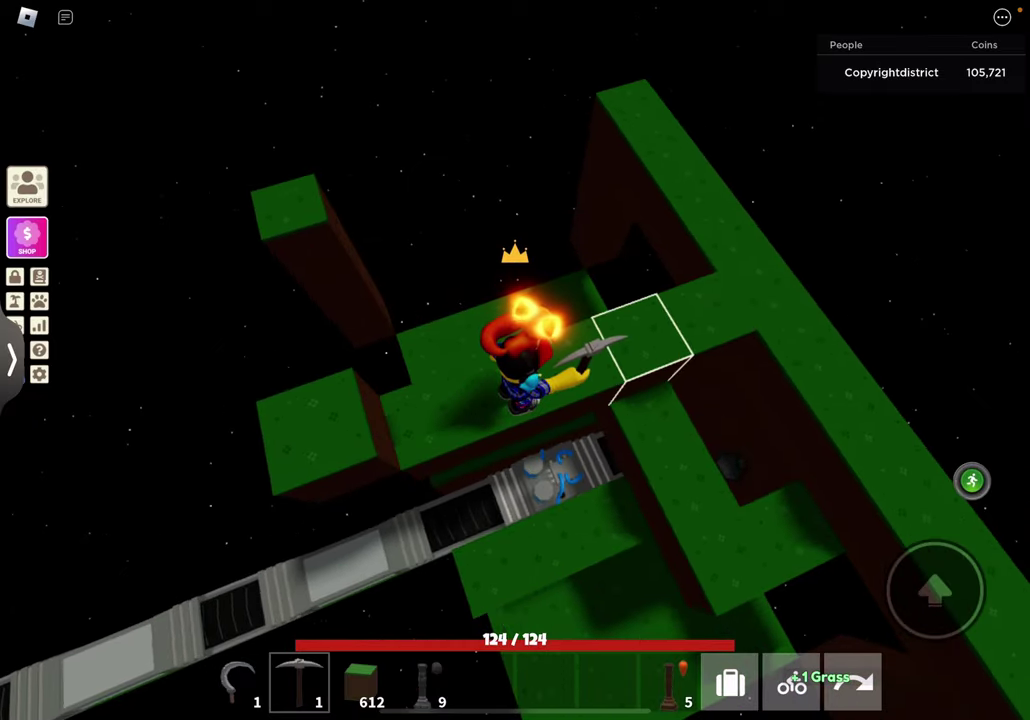
left_click_drag(650, 350, 500, 330)
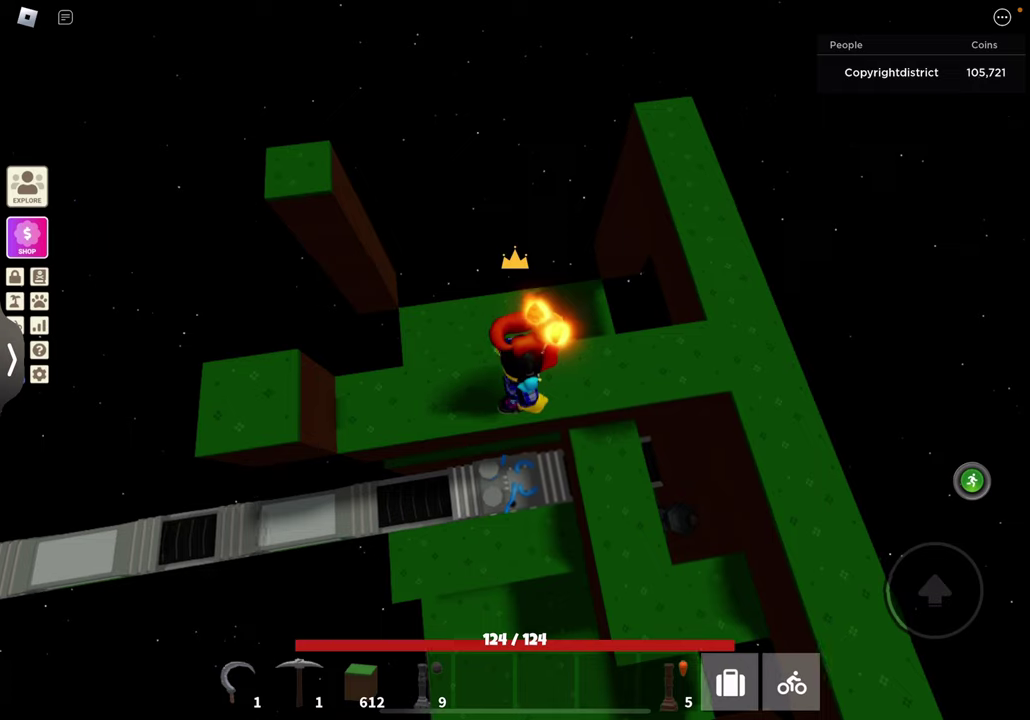
left_click_drag(650, 350, 630, 345)
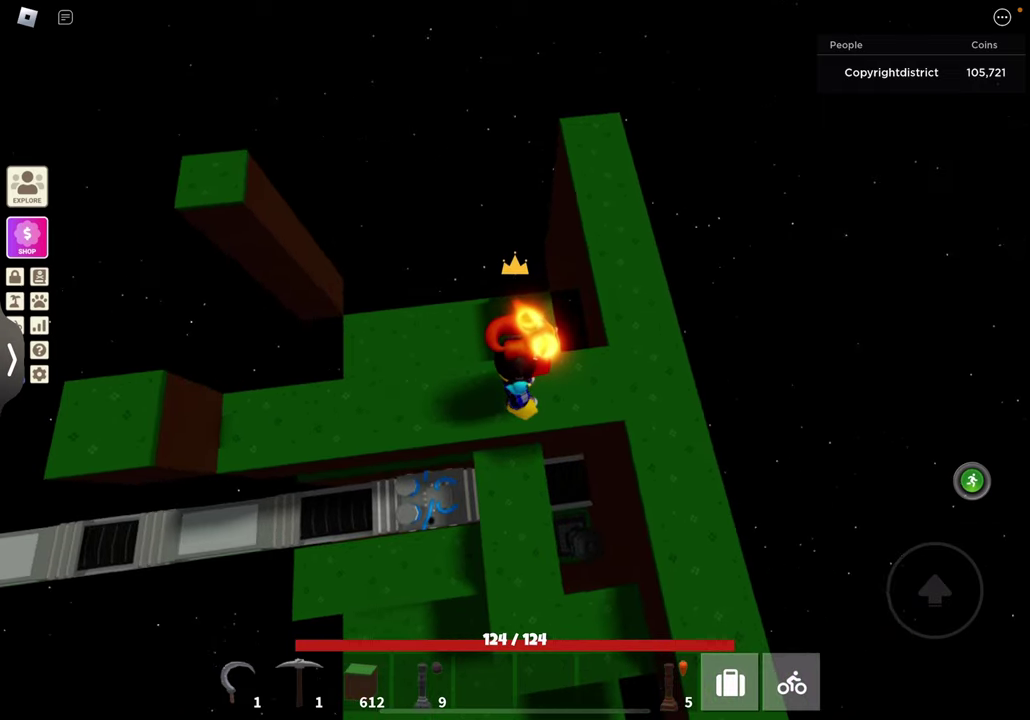
key("2")
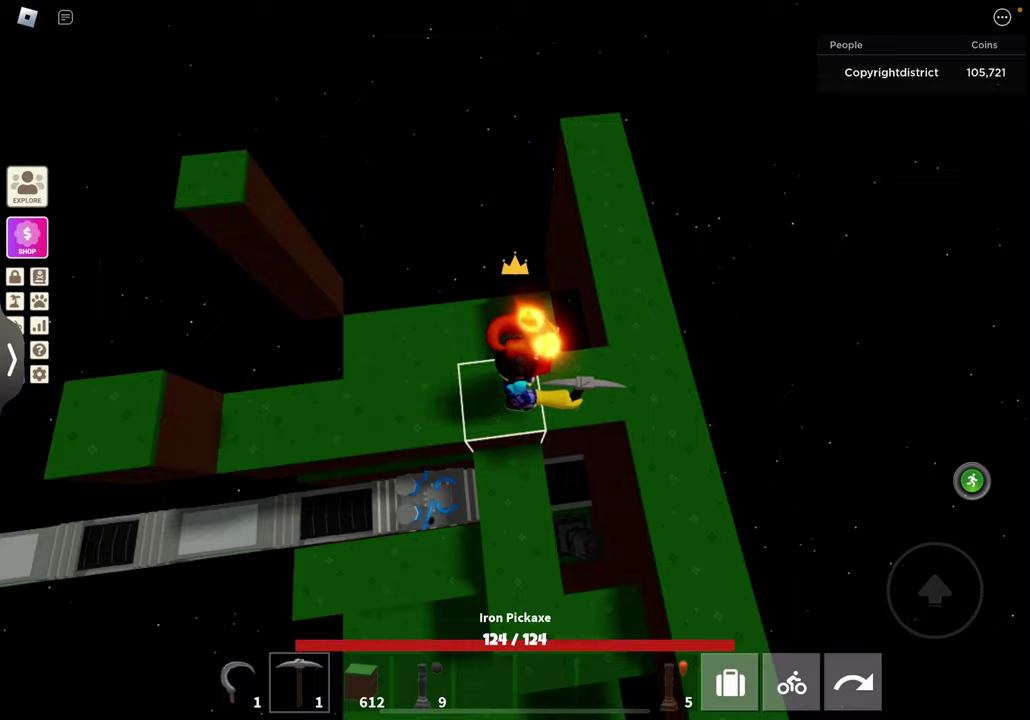
- Fill three gaps beside and below the character with grass blocks
key("3")
left_click_drag(650, 350, 450, 330)
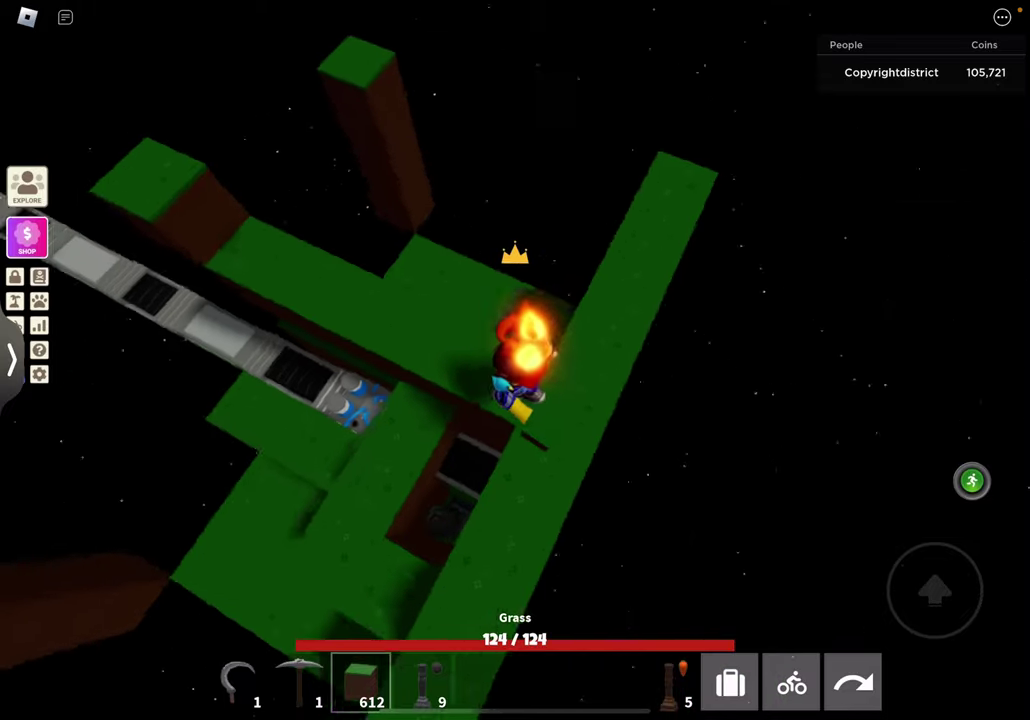
left_click_drag(650, 350, 450, 330)
left_click(440, 400)
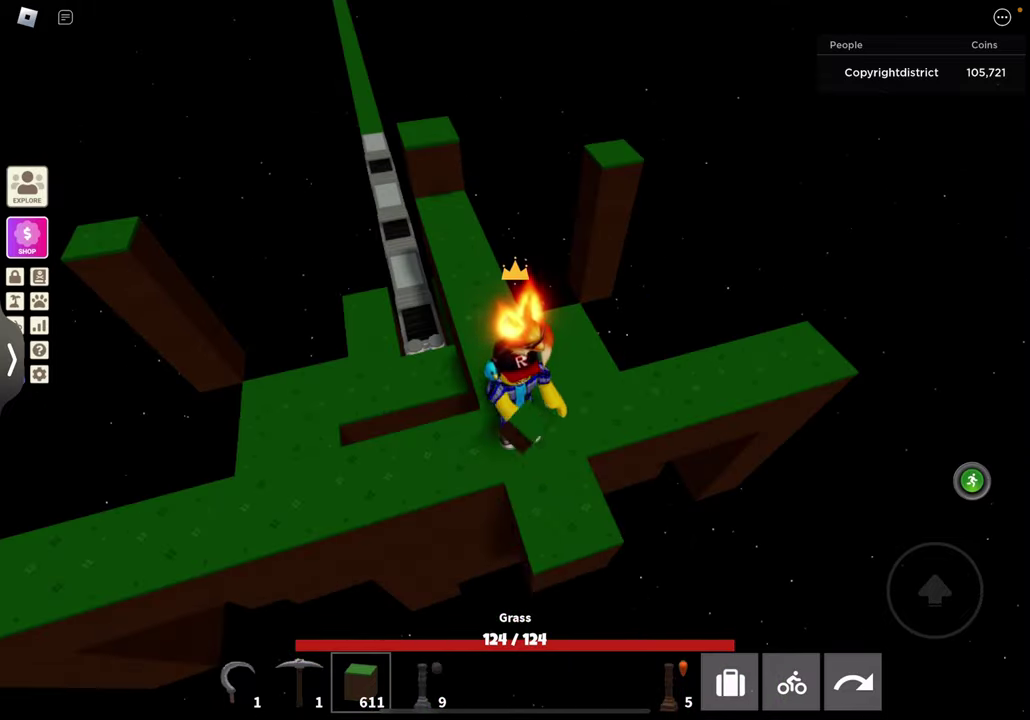
left_click(440, 420)
left_click(460, 460)
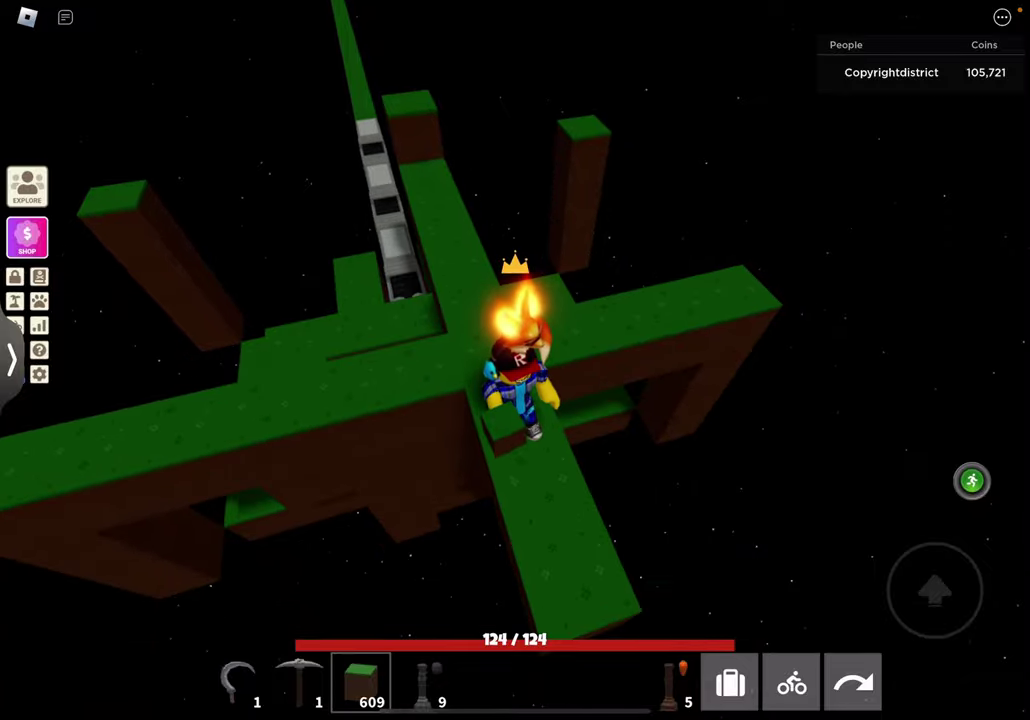
left_click_drag(650, 350, 400, 350)
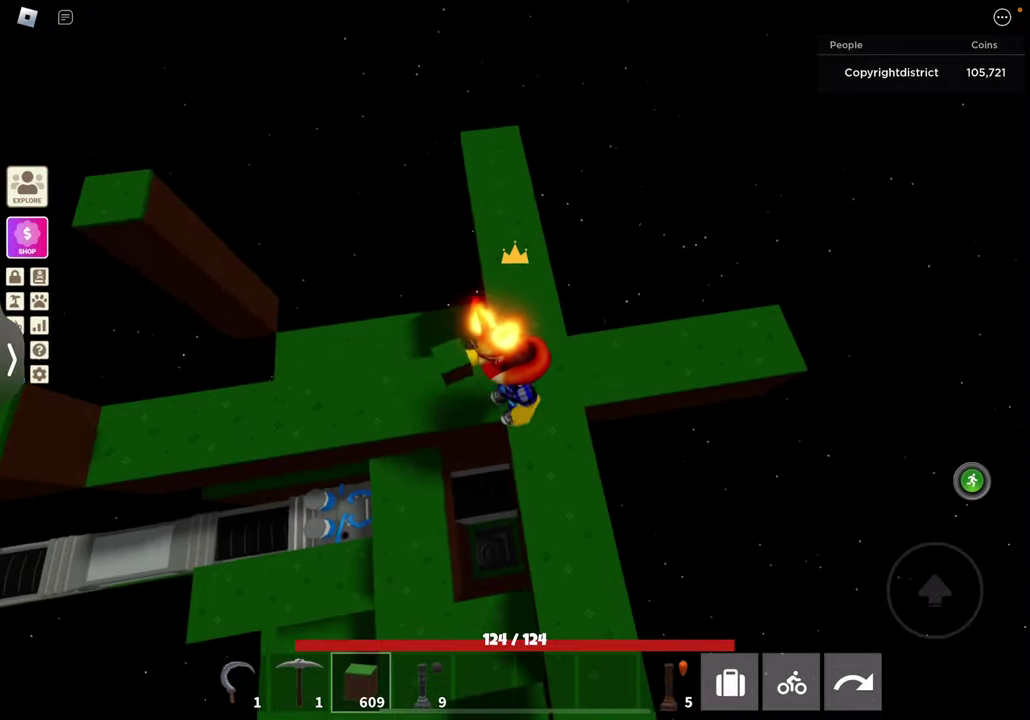
left_click_drag(650, 350, 450, 330)
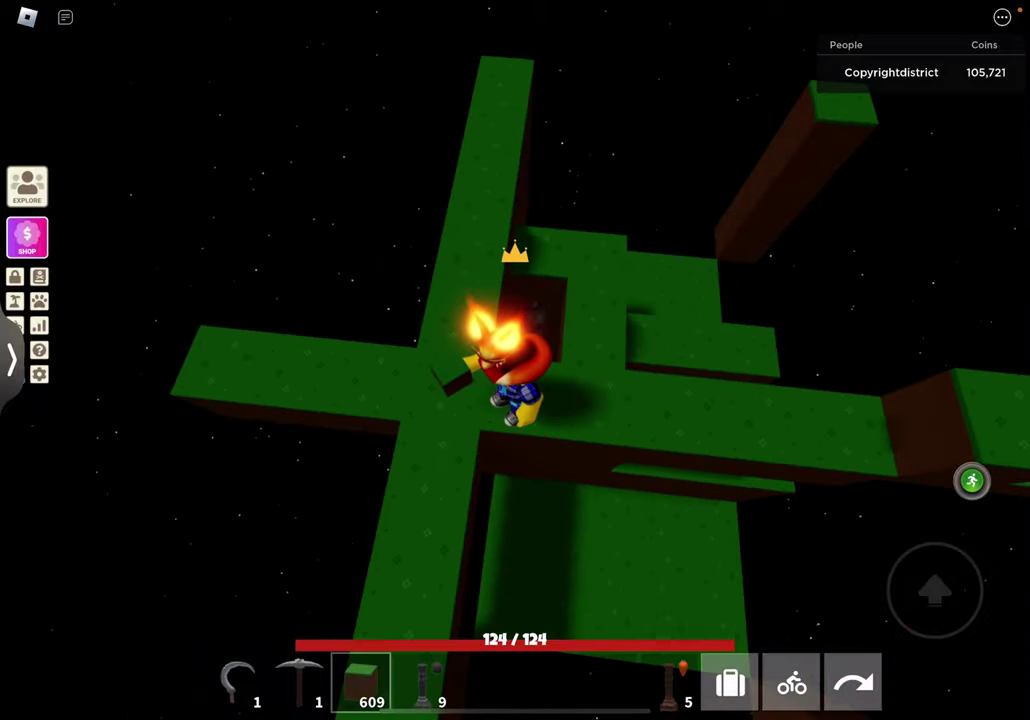
- Place grass beside the character, jump, and fill the first floor holes
left_click(515, 360)
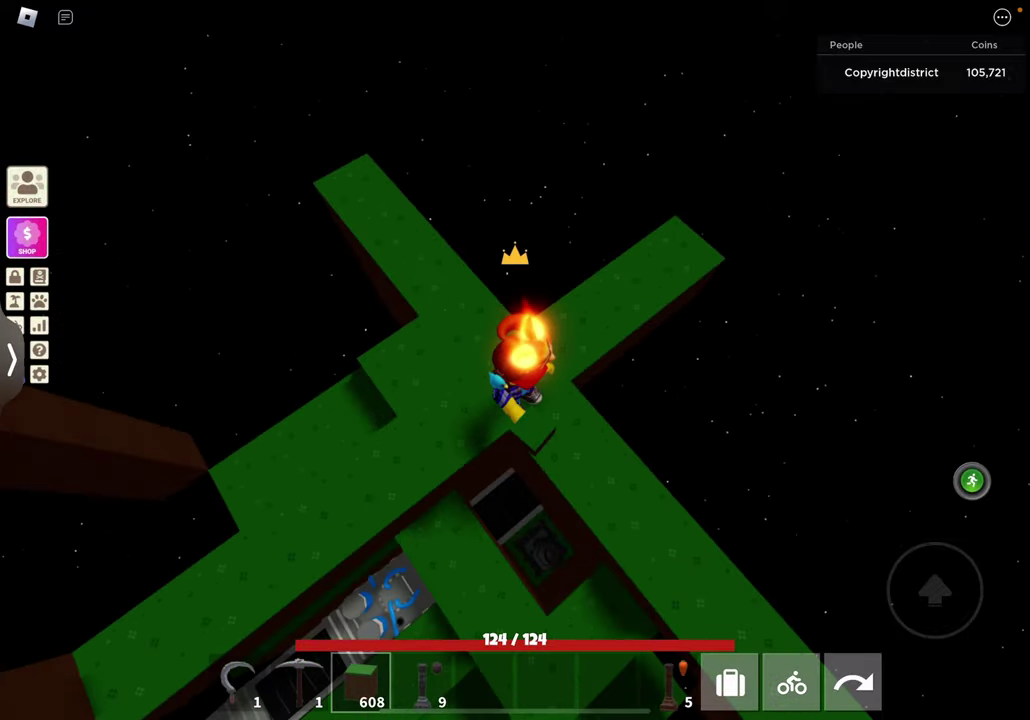
key("2")
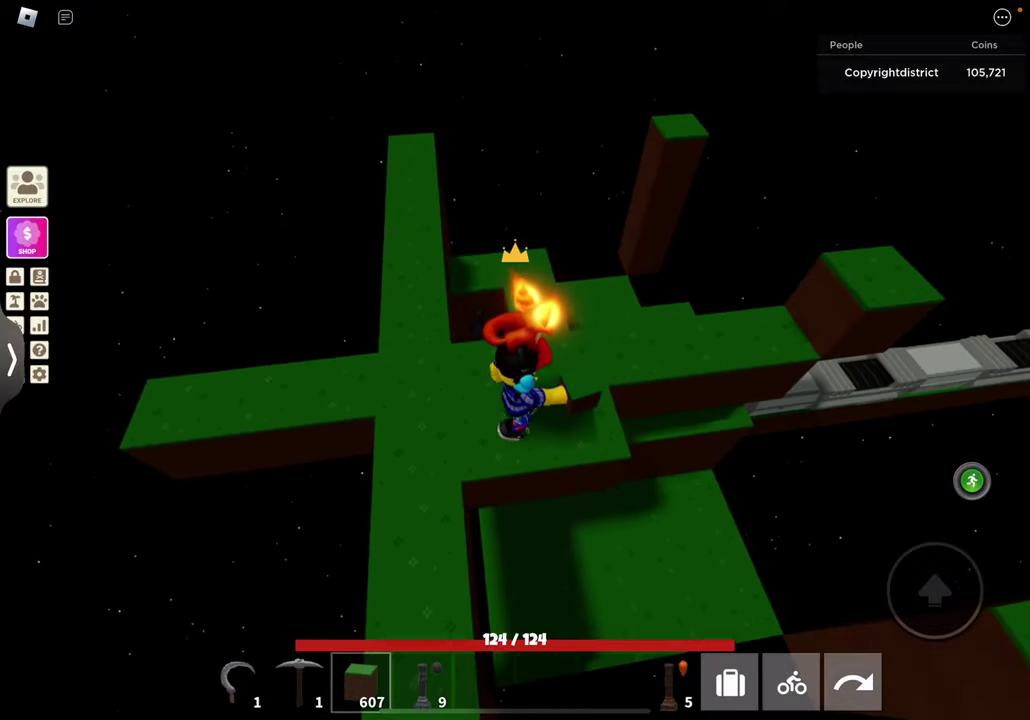
left_click(560, 400)
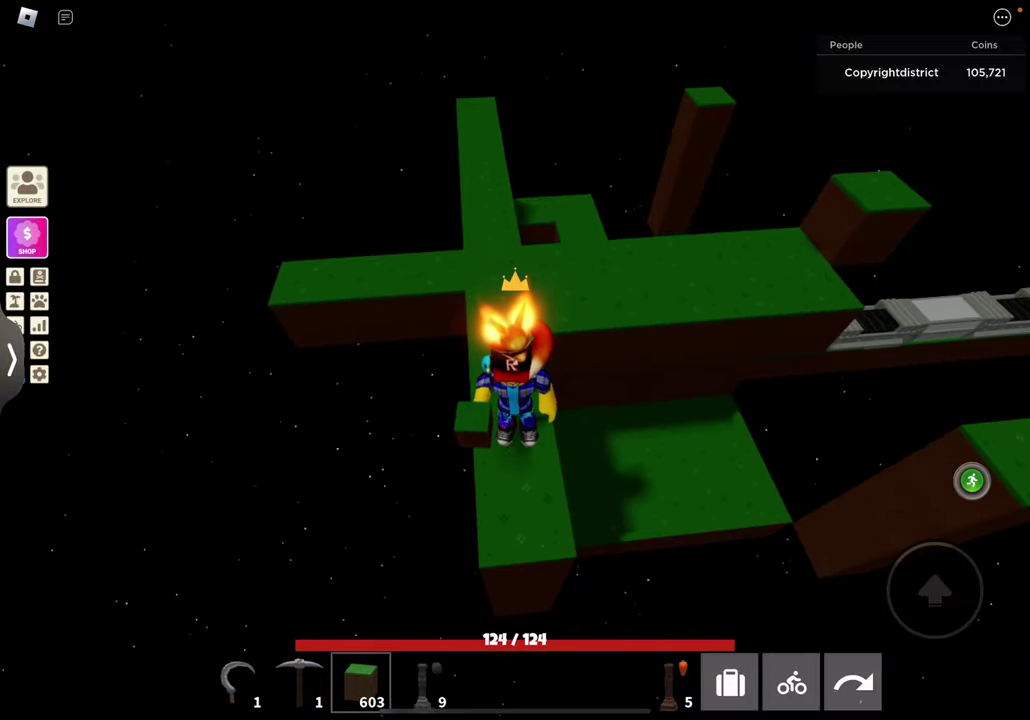
key("space")
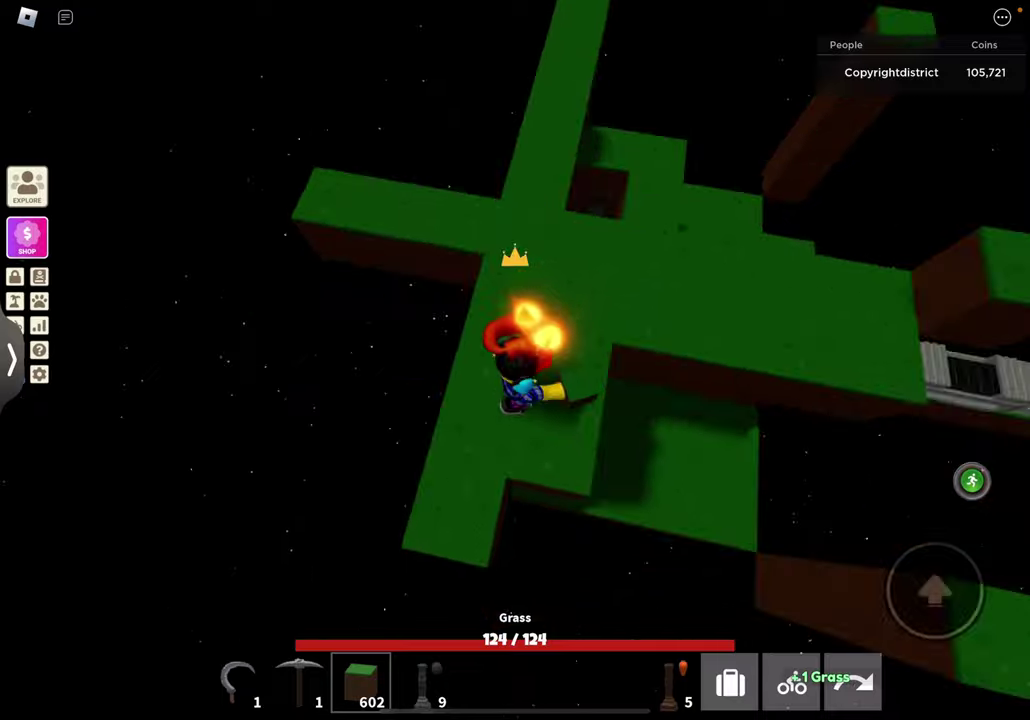
left_click(560, 420)
left_click(570, 420)
left_click(570, 420)
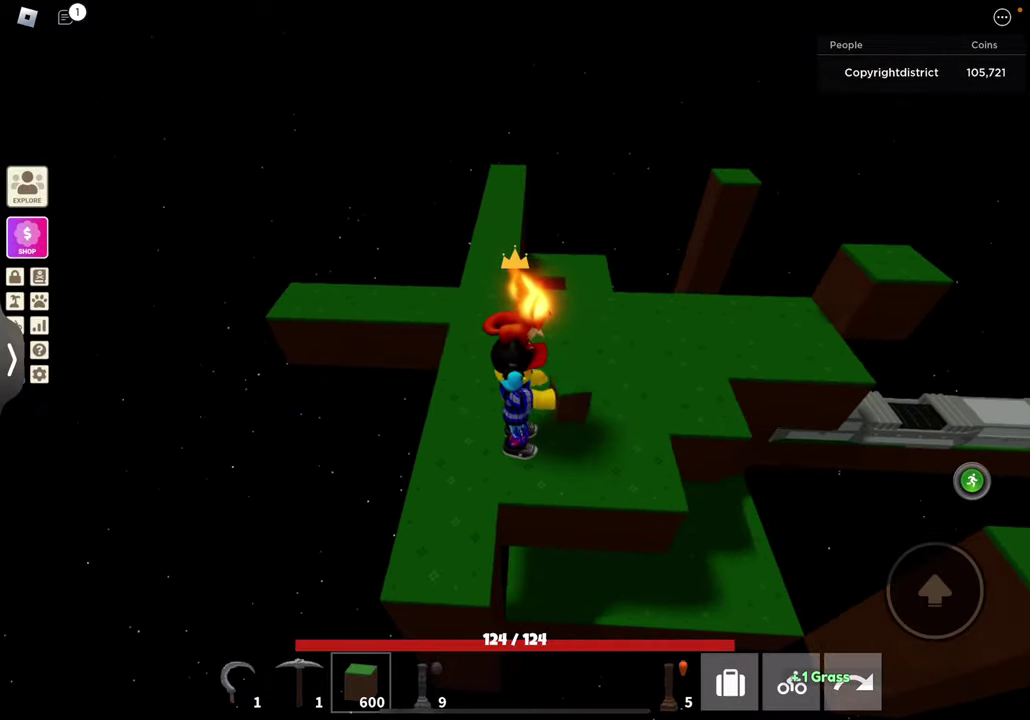
- Fill the remaining gap on the far side of the floor with grass
left_click(570, 410)
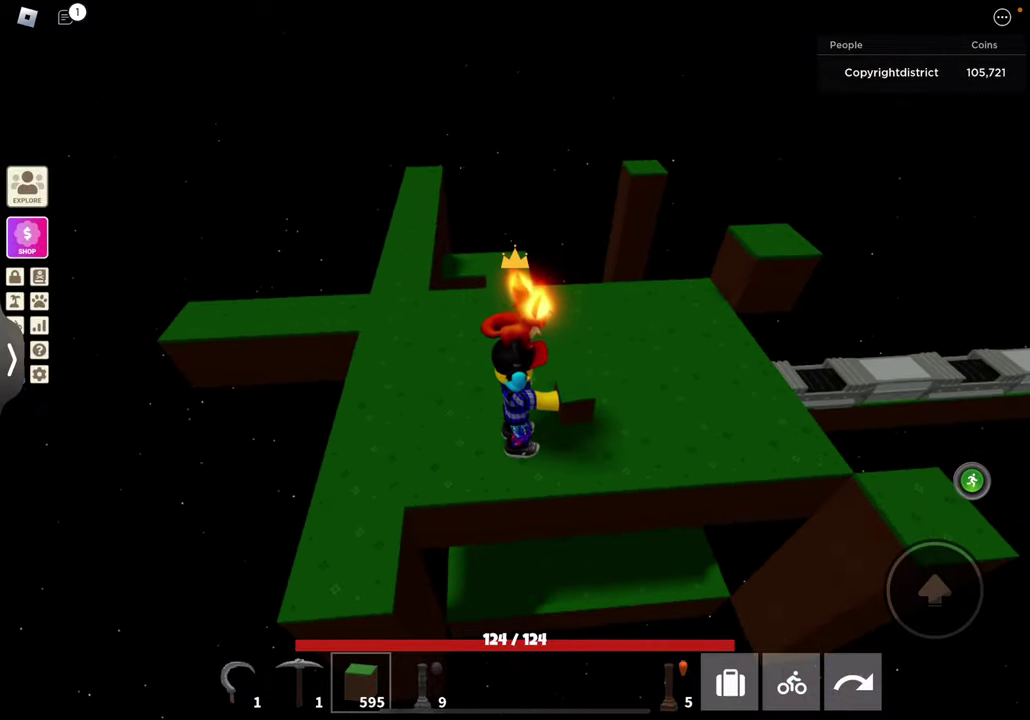
left_click(570, 410)
left_click_drag(700, 300, 300, 350)
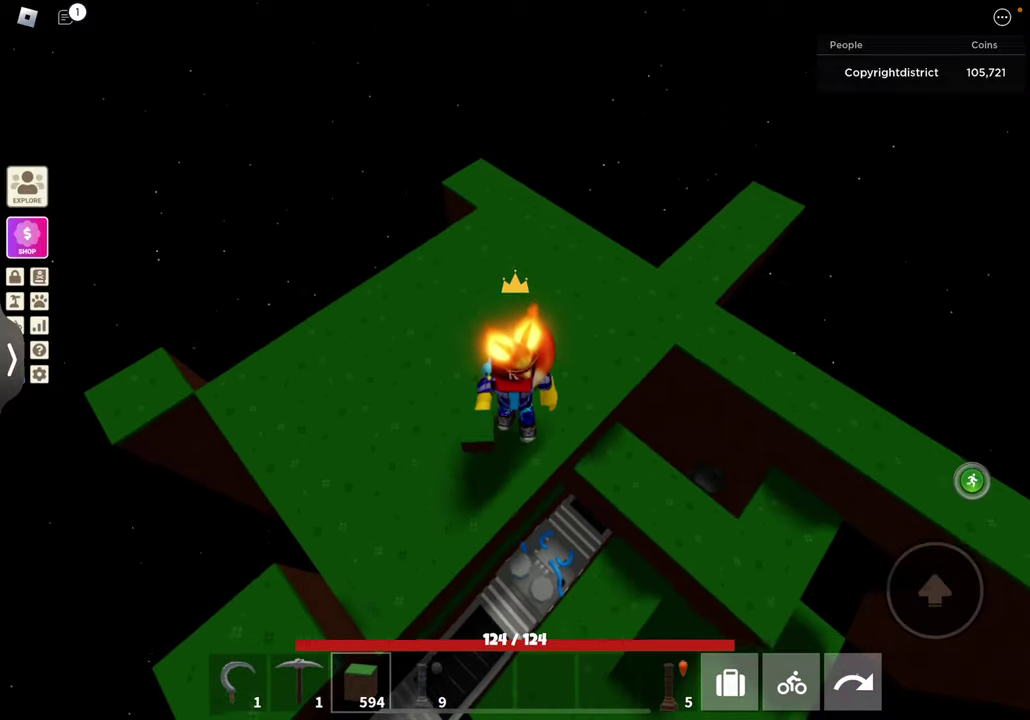
left_click_drag(700, 300, 350, 320)
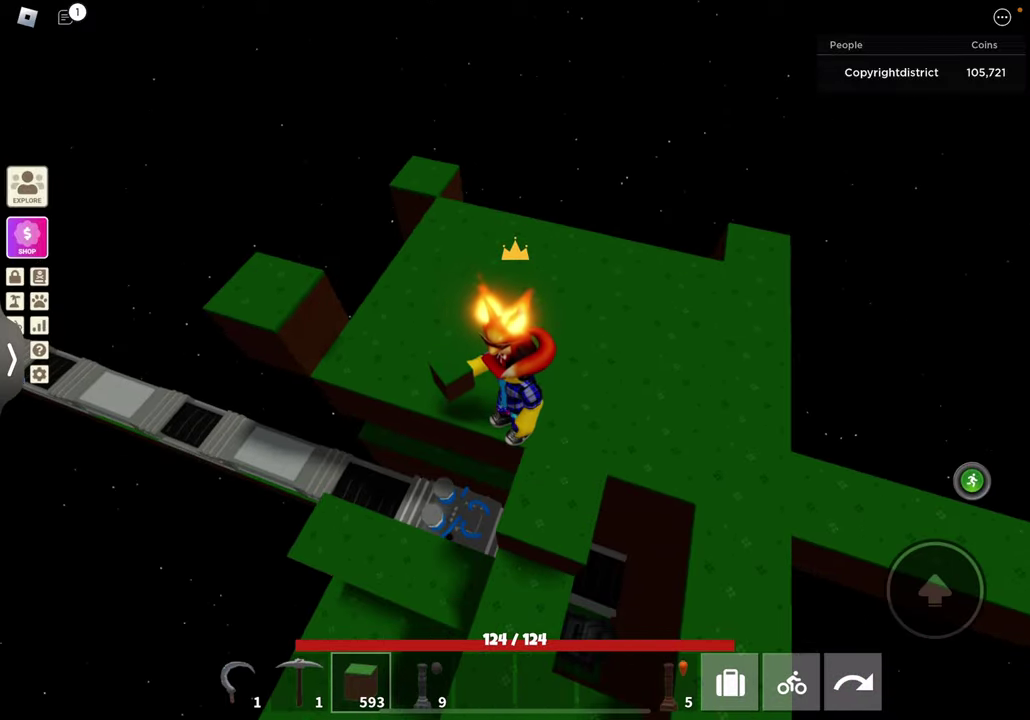
left_click_drag(650, 300, 400, 500)
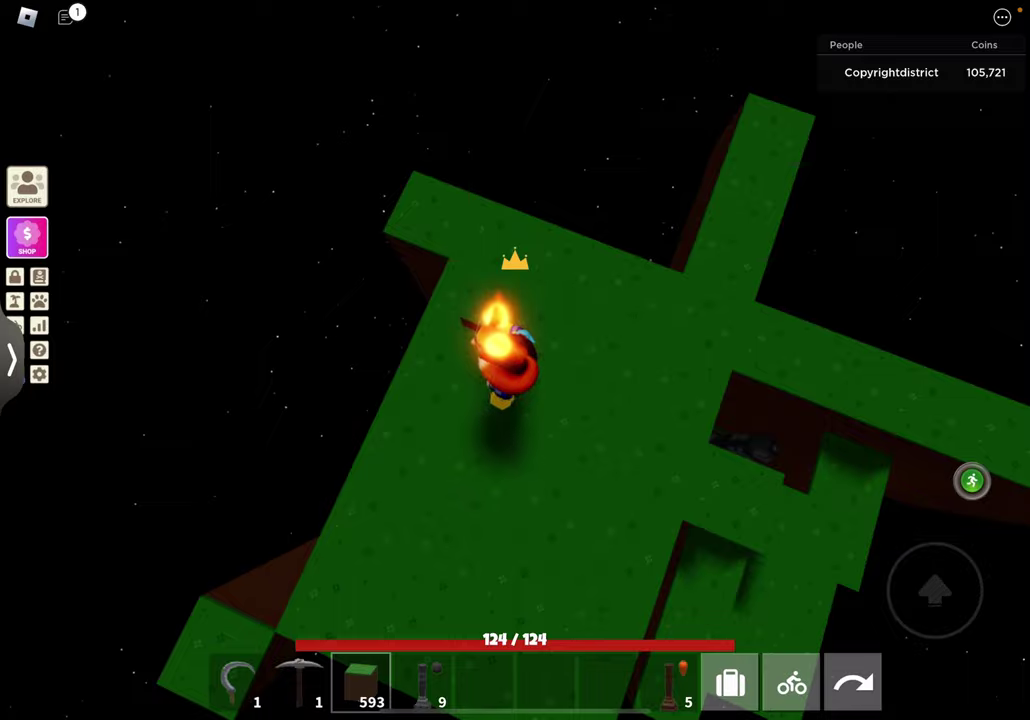
left_click(520, 230)
left_click_drag(650, 300, 400, 350)
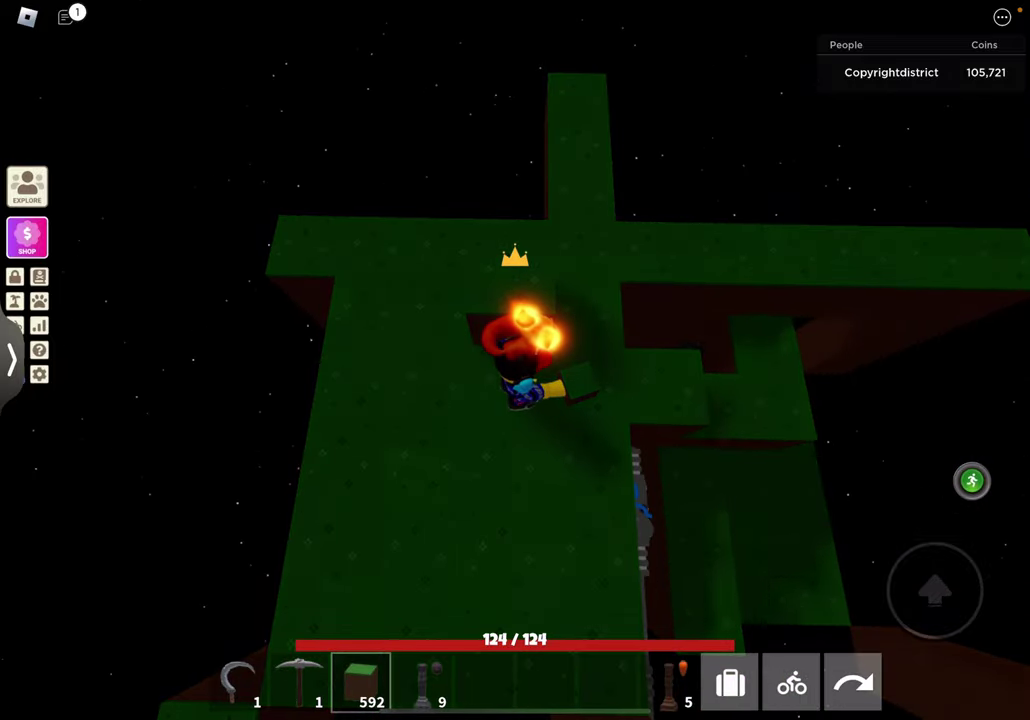
key("5")
- Return to grass and fill gaps beside the carrot totem
key("1")
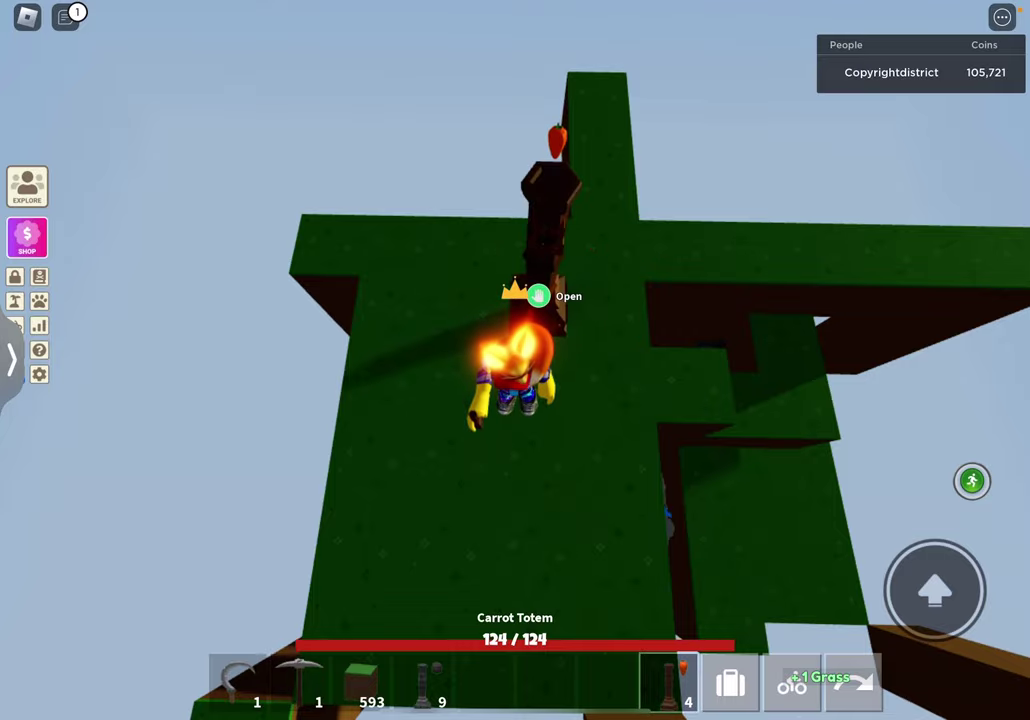
left_click_drag(650, 300, 400, 450)
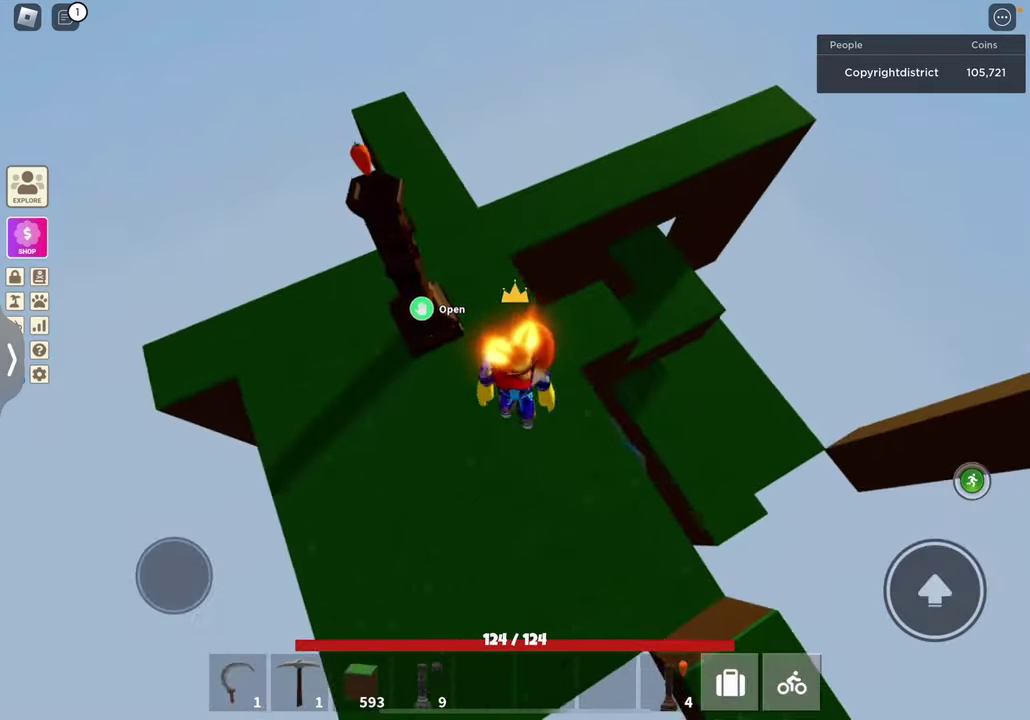
left_click_drag(650, 300, 400, 450)
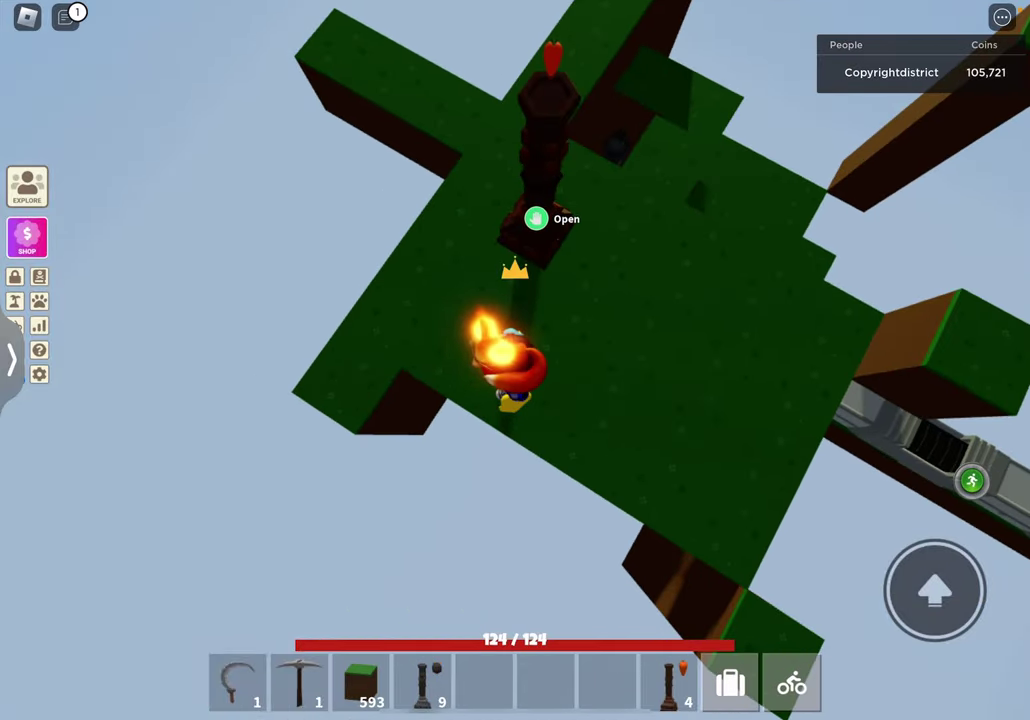
left_click_drag(500, 450, 650, 300)
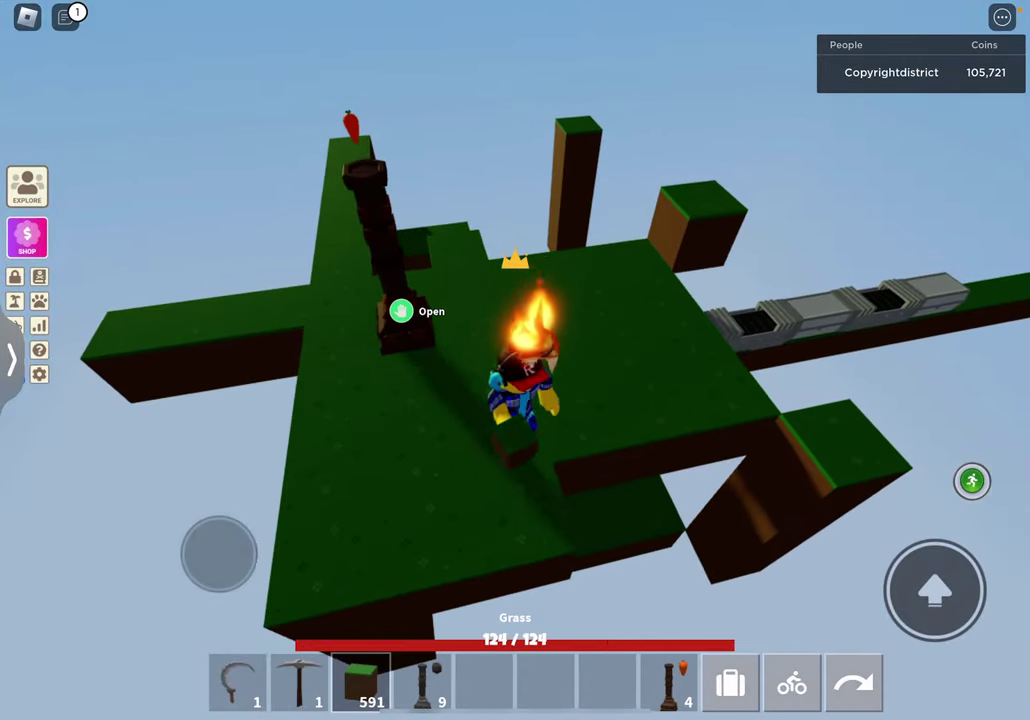
mouse_move(650, 350)
left_mouse_down()
mouse_move(620, 350)
mouse_move(400, 450)
left_mouse_up()
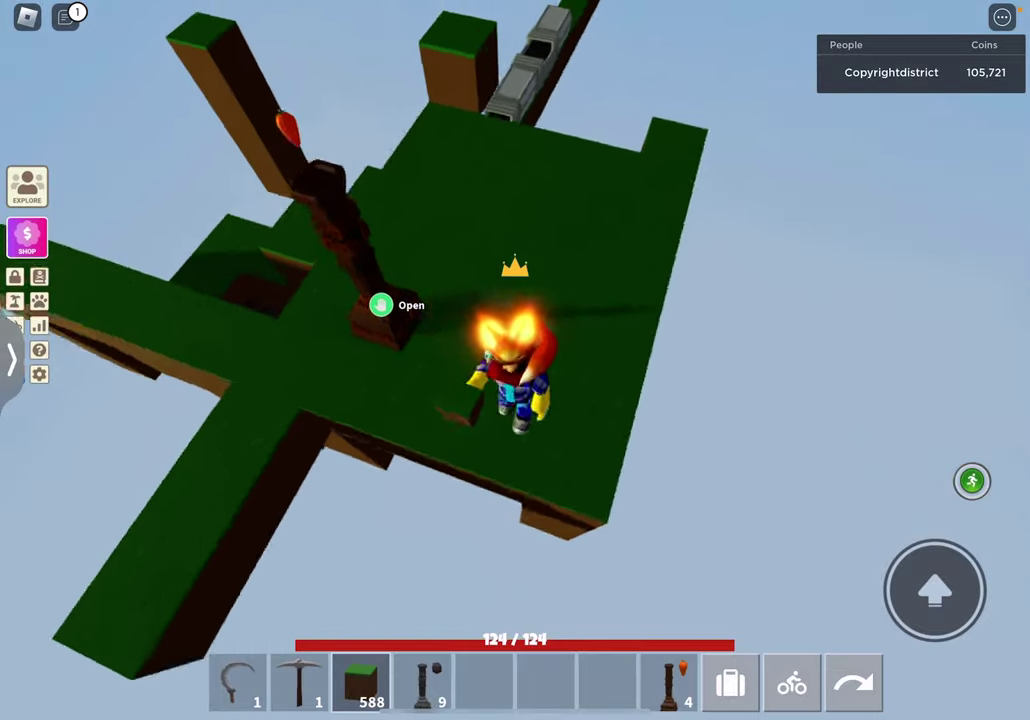
left_click_drag(600, 400, 400, 300)
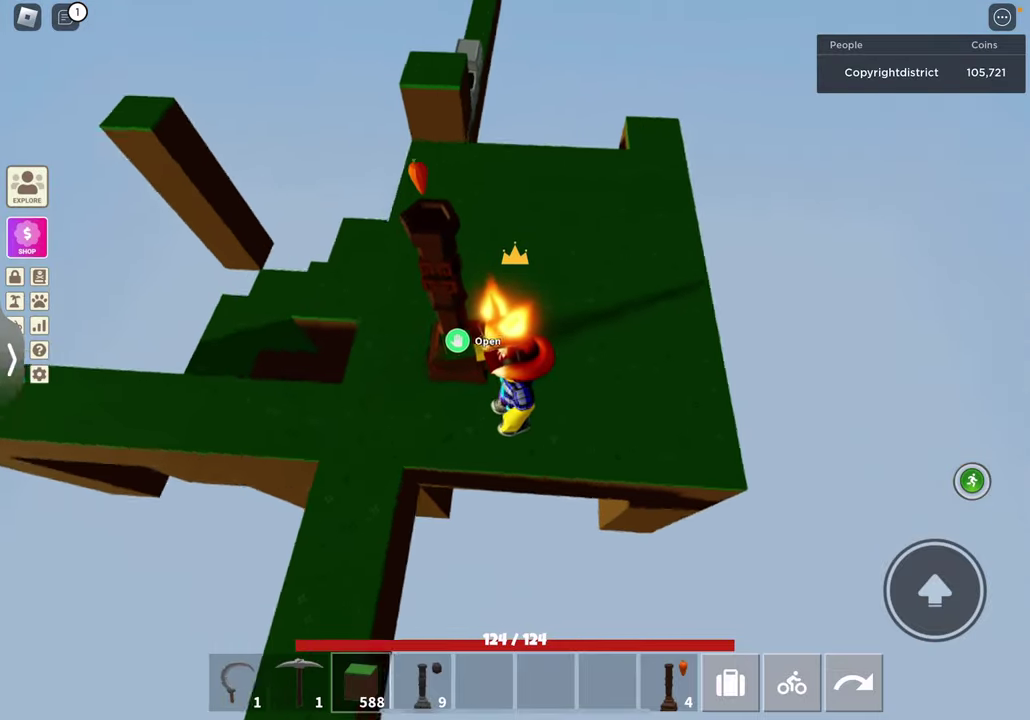
left_click(470, 400)
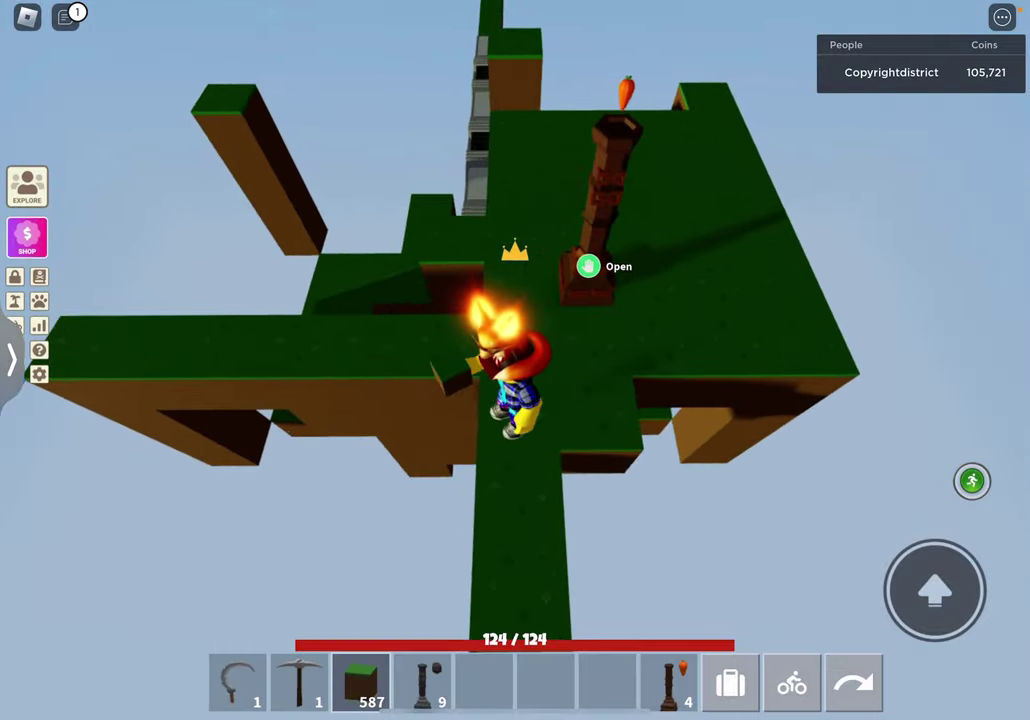
left_click(470, 420)
- Place another gap block and two blocks at the floor edge
left_click_drag(600, 350, 450, 400)
left_click(520, 420)
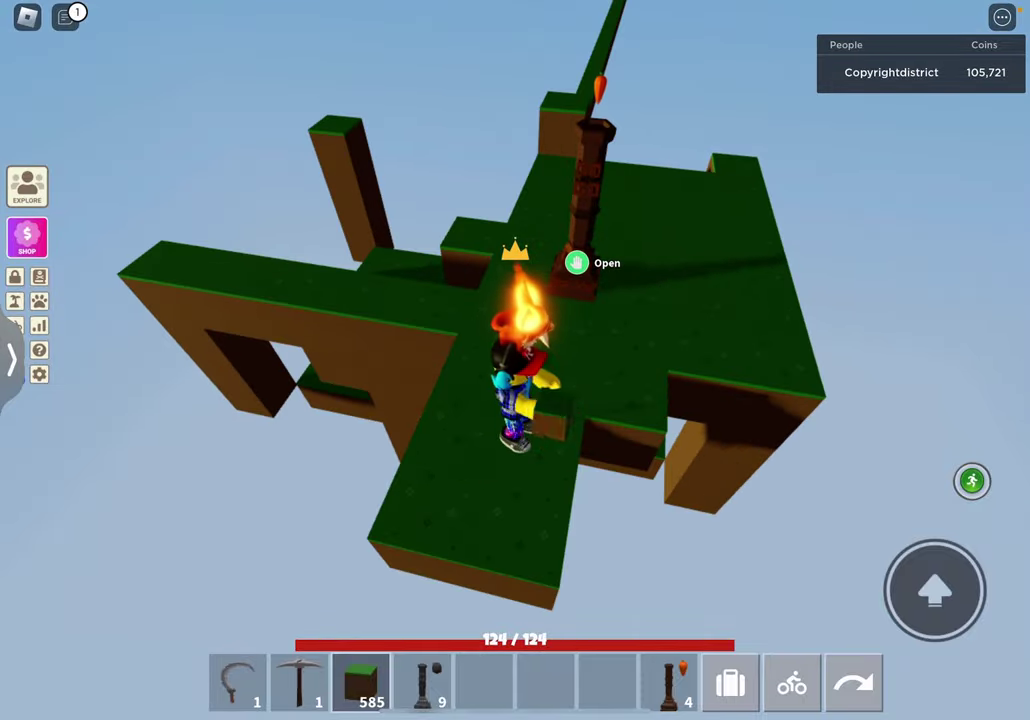
left_click(520, 430)
left_click_drag(600, 350, 450, 250)
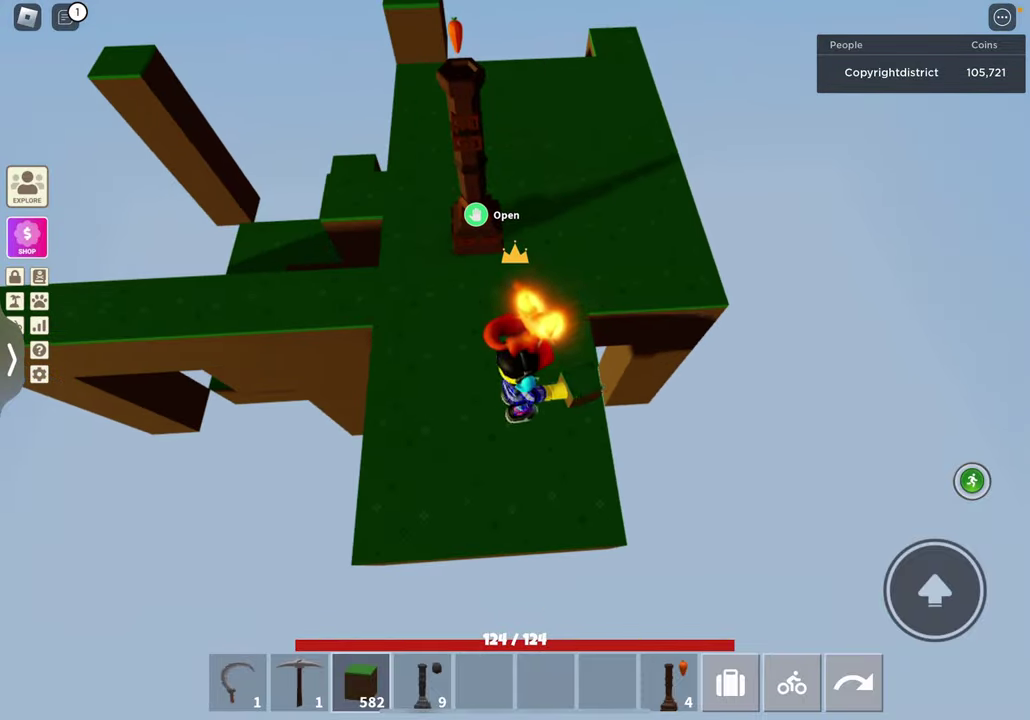
left_click_drag(650, 300, 450, 350)
left_click_drag(650, 300, 450, 350)
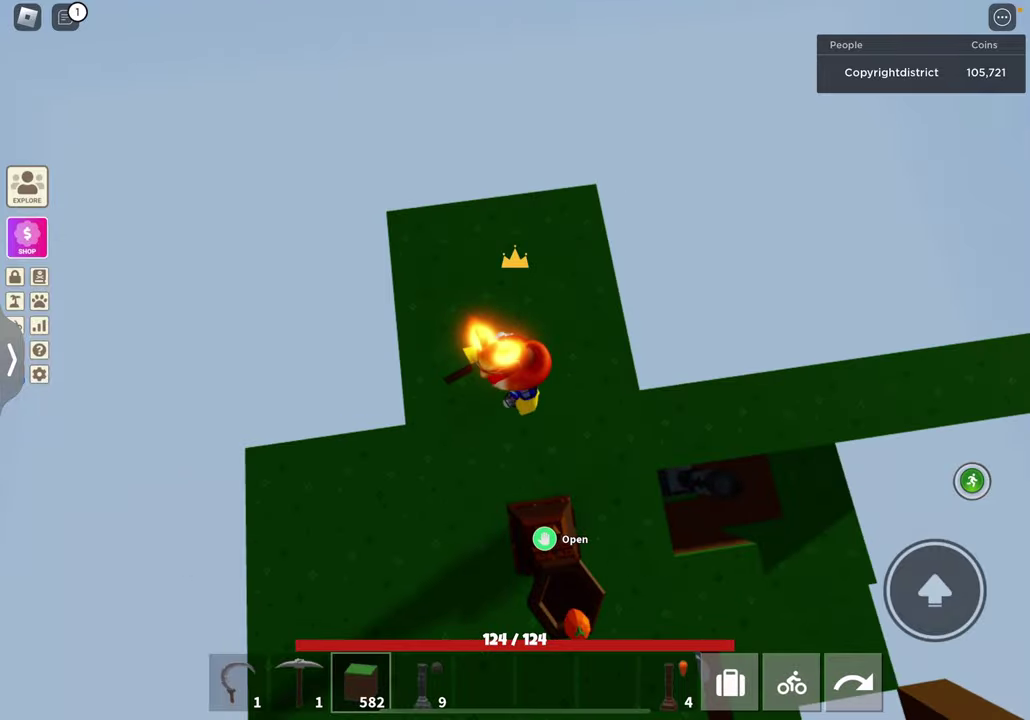
left_click(515, 420)
- Orbit over the floor to check for remaining gaps
left_click_drag(650, 300, 450, 400)
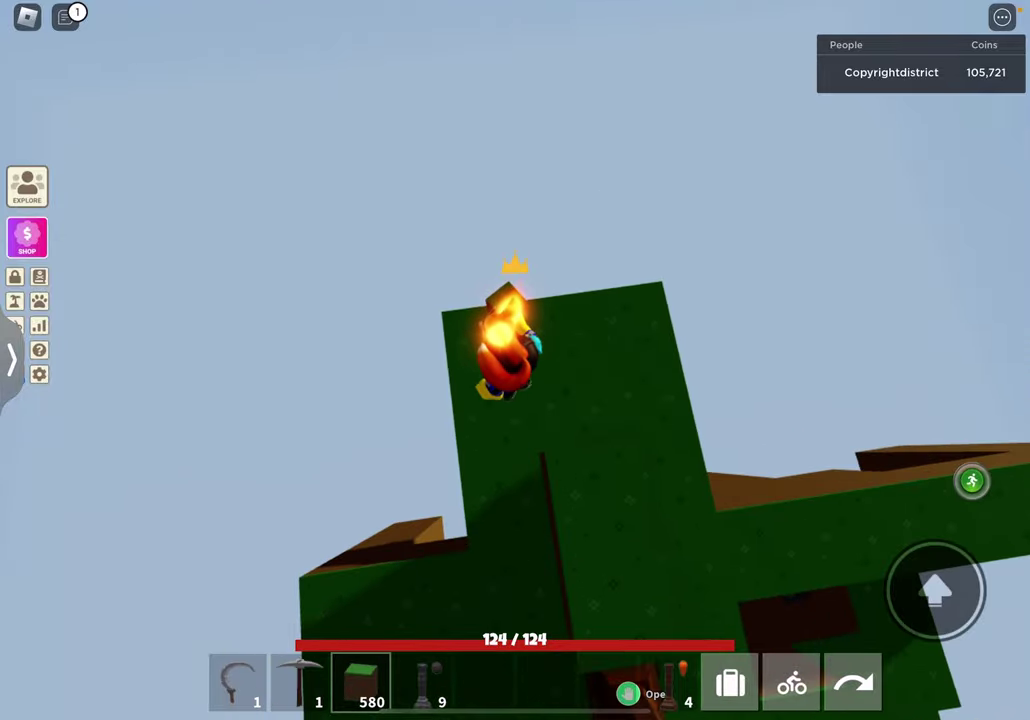
left_click_drag(650, 300, 450, 350)
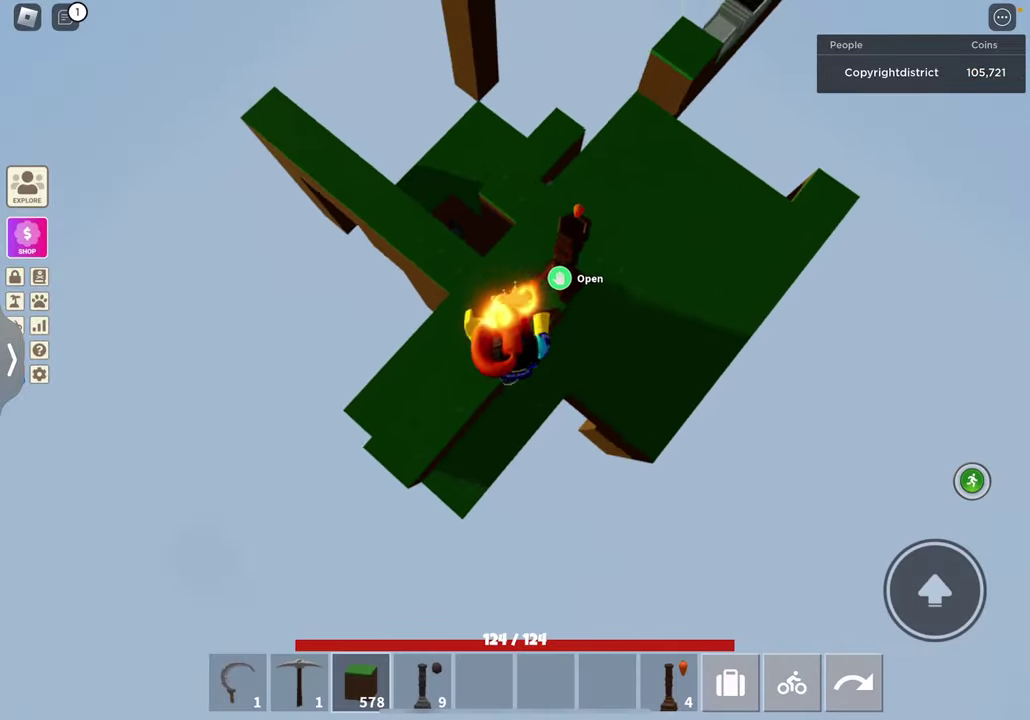
left_click_drag(650, 300, 450, 350)
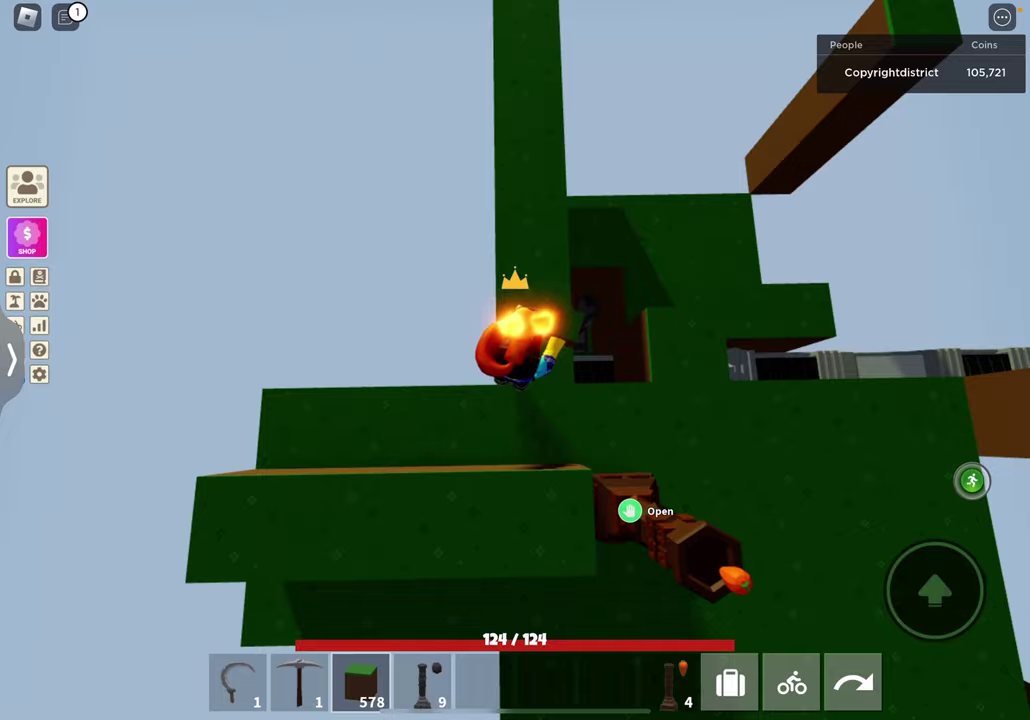
left_click_drag(650, 300, 450, 400)
left_click_drag(650, 300, 500, 350)
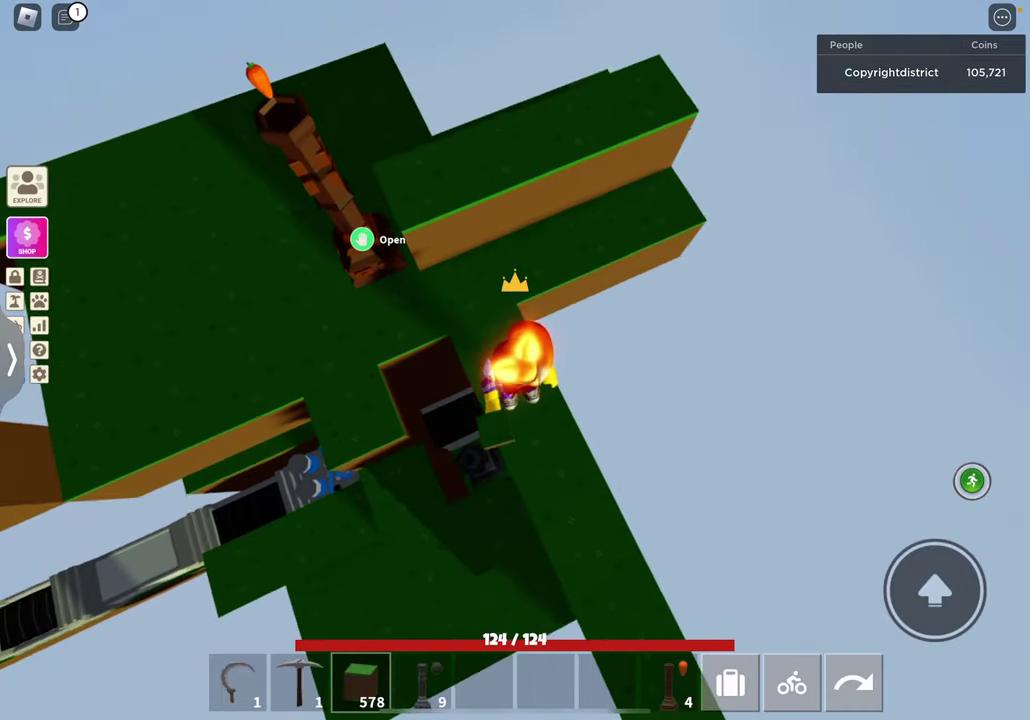
left_click_drag(650, 300, 450, 350)
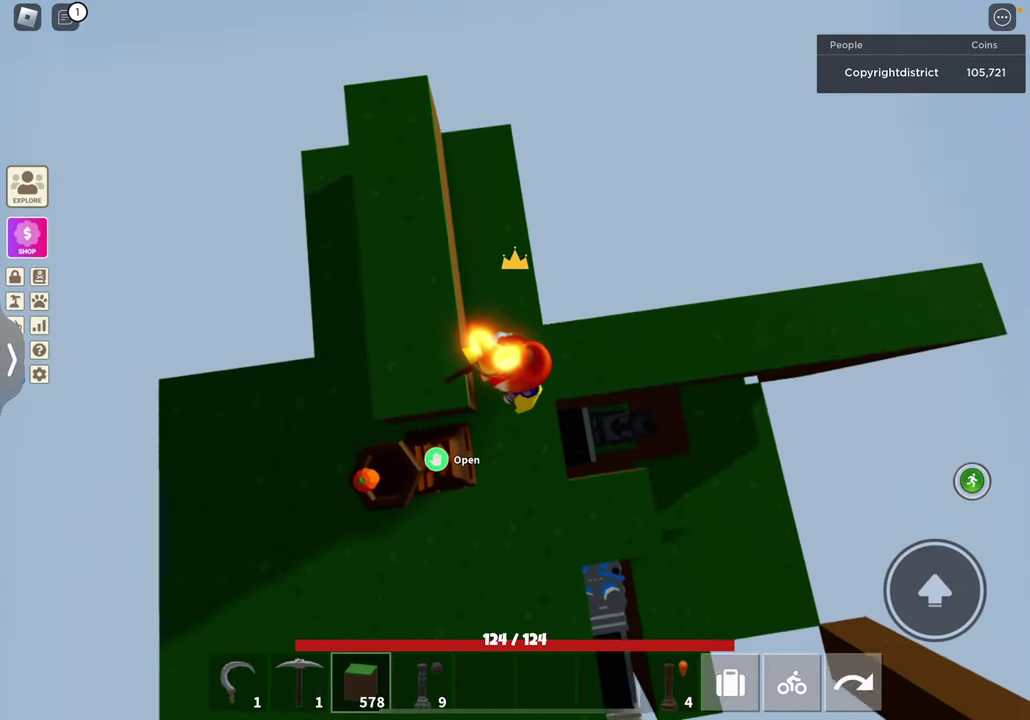
left_click_drag(650, 300, 450, 350)
left_click_drag(82, 500, 82, 560)
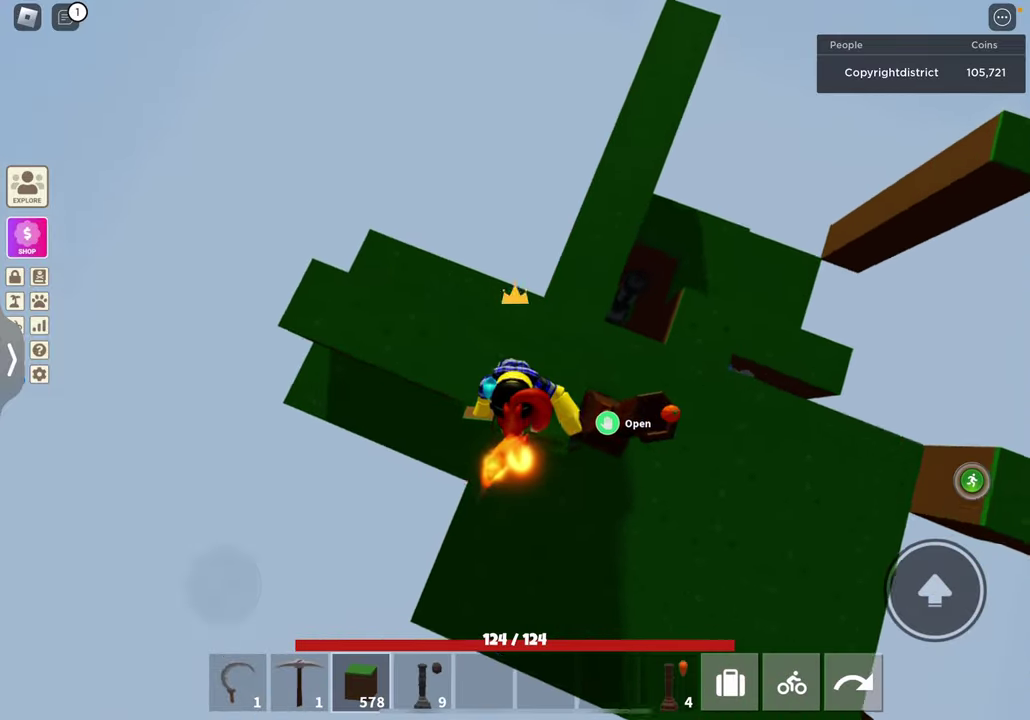
- Walk off the orange tree across the island past the clay pot to the beam
left_click_drag(650, 300, 450, 350)
left_click_drag(82, 560, 212, 590)
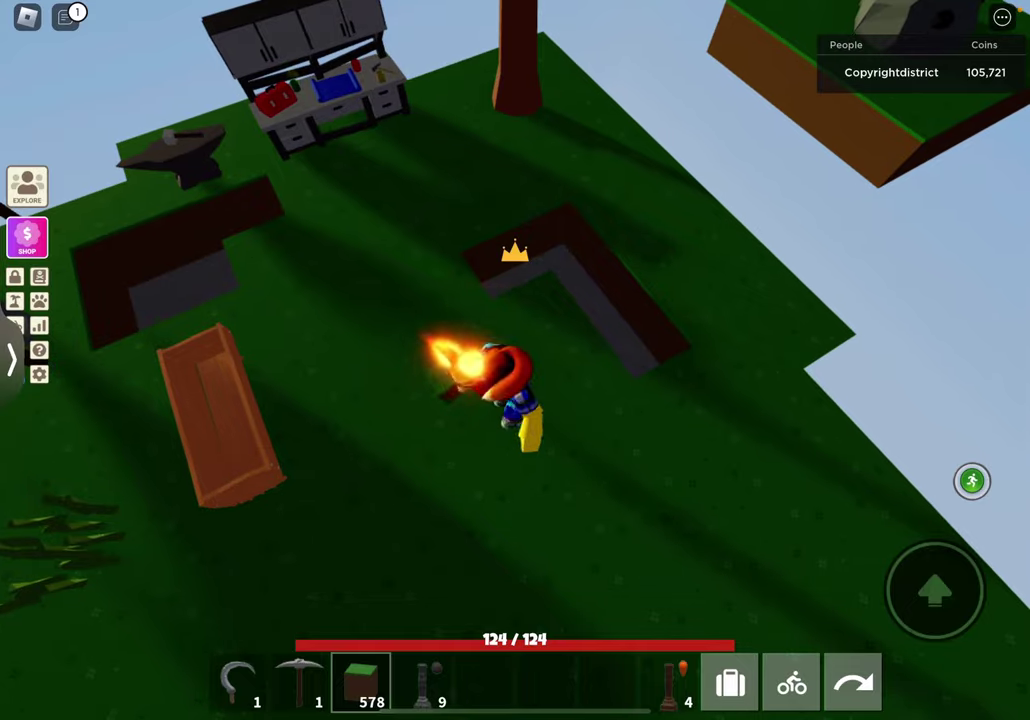
left_click_drag(650, 300, 450, 350)
mouse_move(82, 560)
left_mouse_down()
mouse_move(200, 500)
mouse_move(210, 515)
left_mouse_up()
left_click_drag(650, 300, 450, 320)
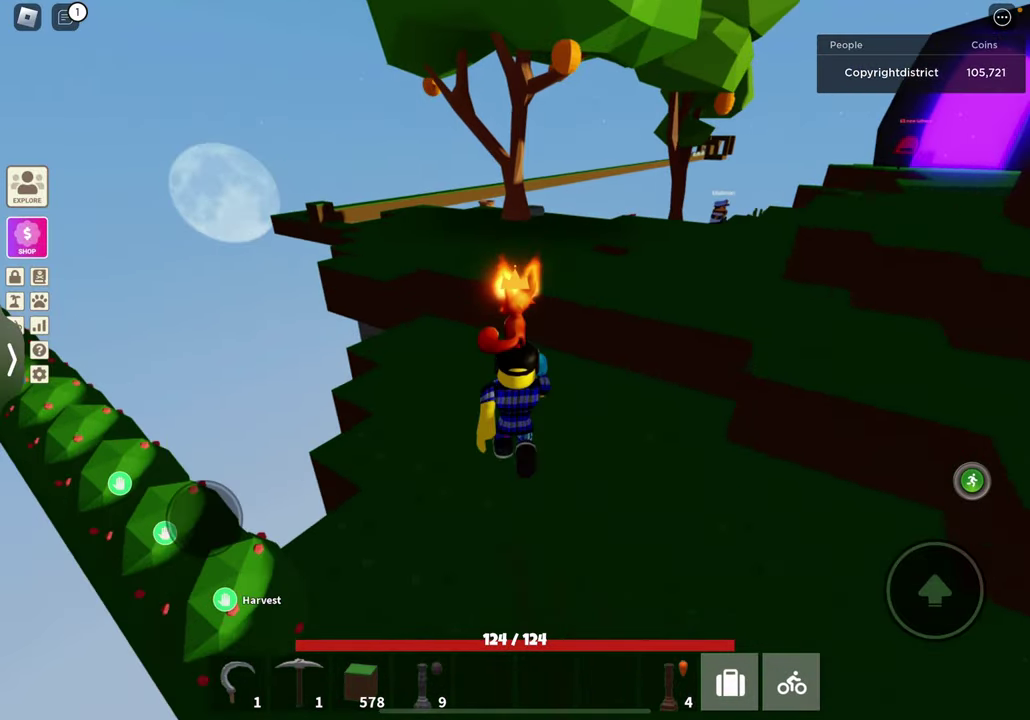
left_click_drag(210, 515, 240, 540)
left_click_drag(650, 300, 450, 330)
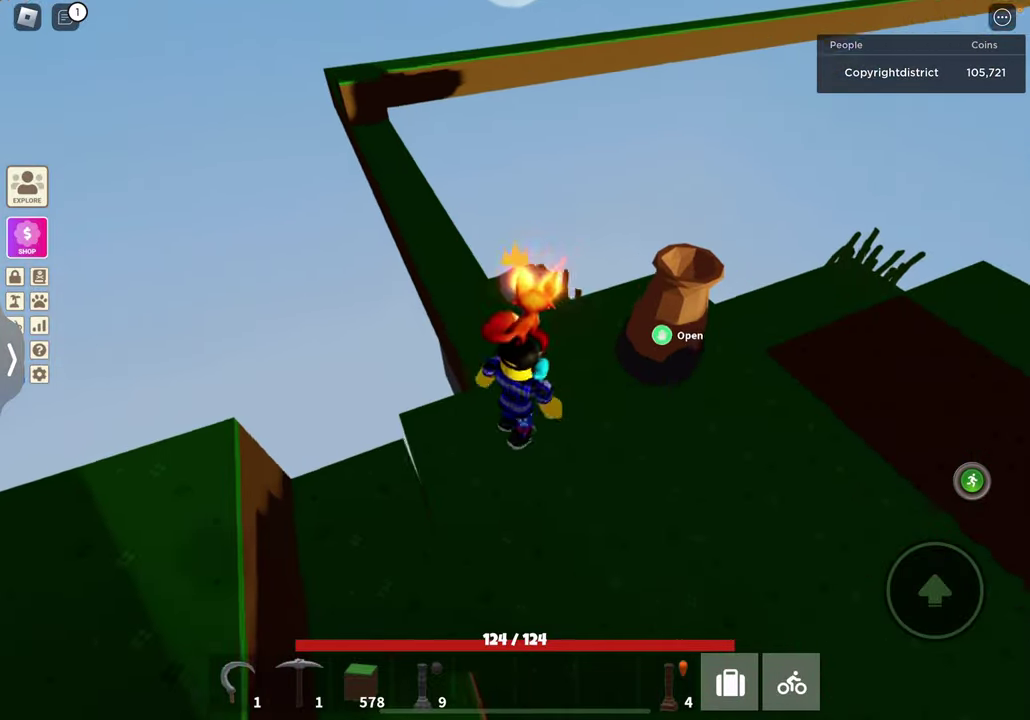
mouse_move(200, 520)
left_mouse_down()
mouse_move(200, 500)
mouse_move(210, 520)
left_mouse_up()
- Follow the green beam up onto the sky platform beside the carrot totem
left_click_drag(650, 300, 480, 310)
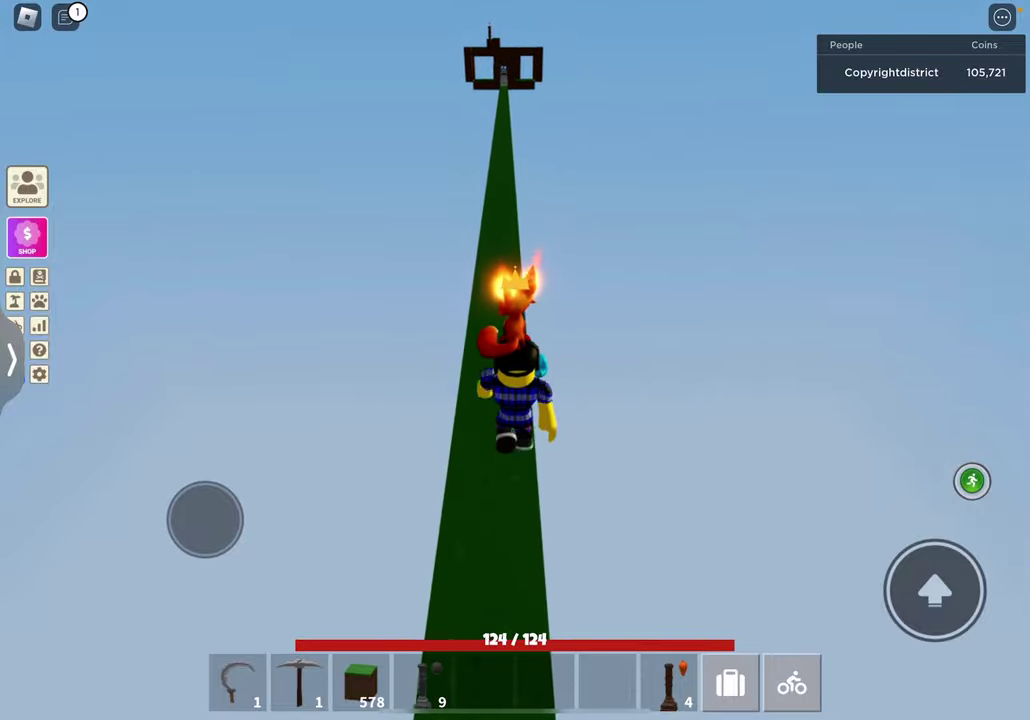
left_click_drag(650, 300, 600, 200)
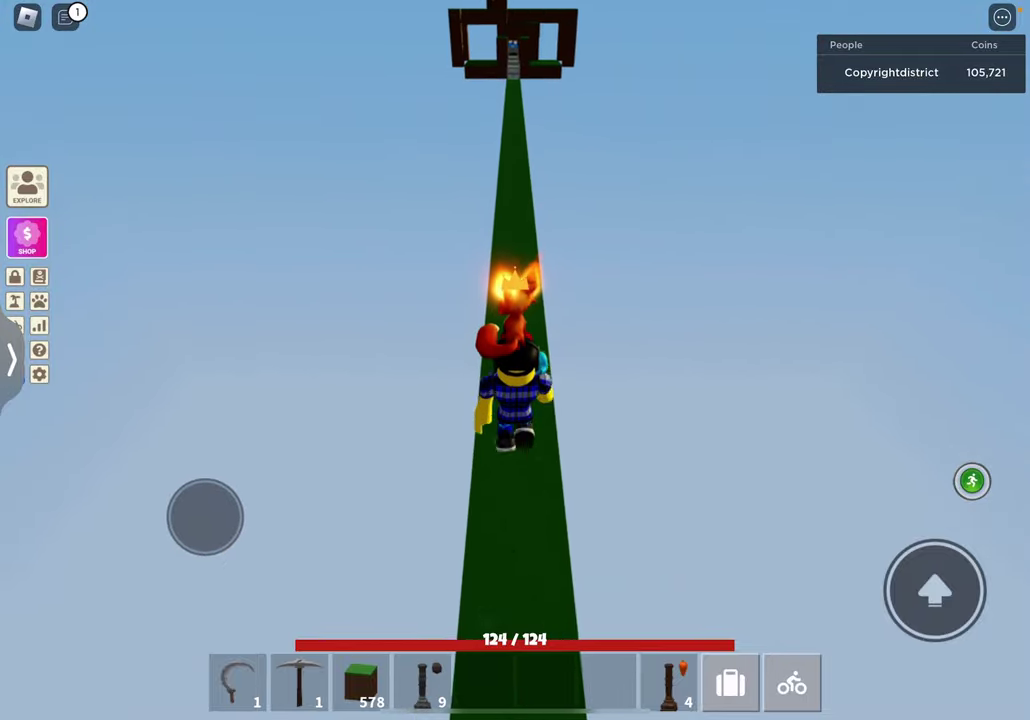
key("w")
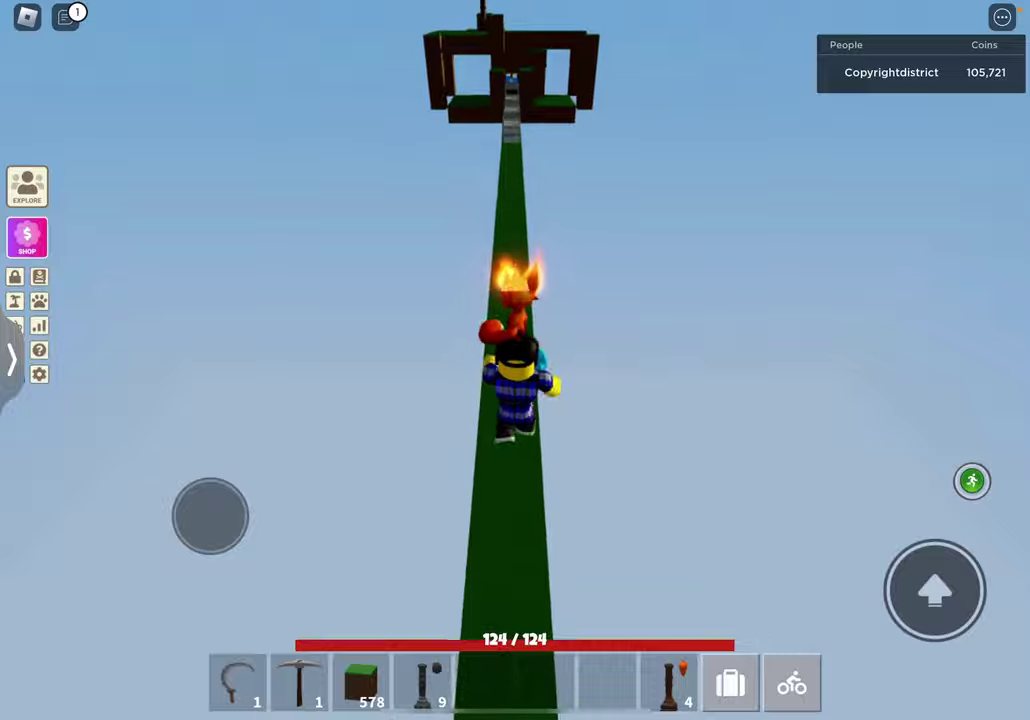
key("w")
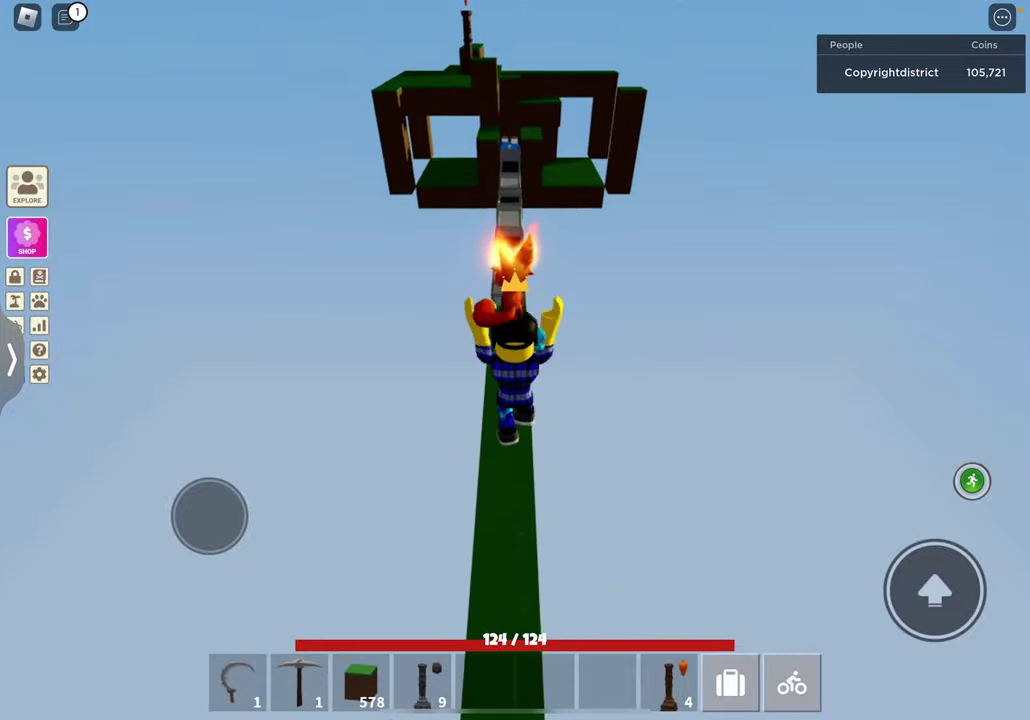
key("w")
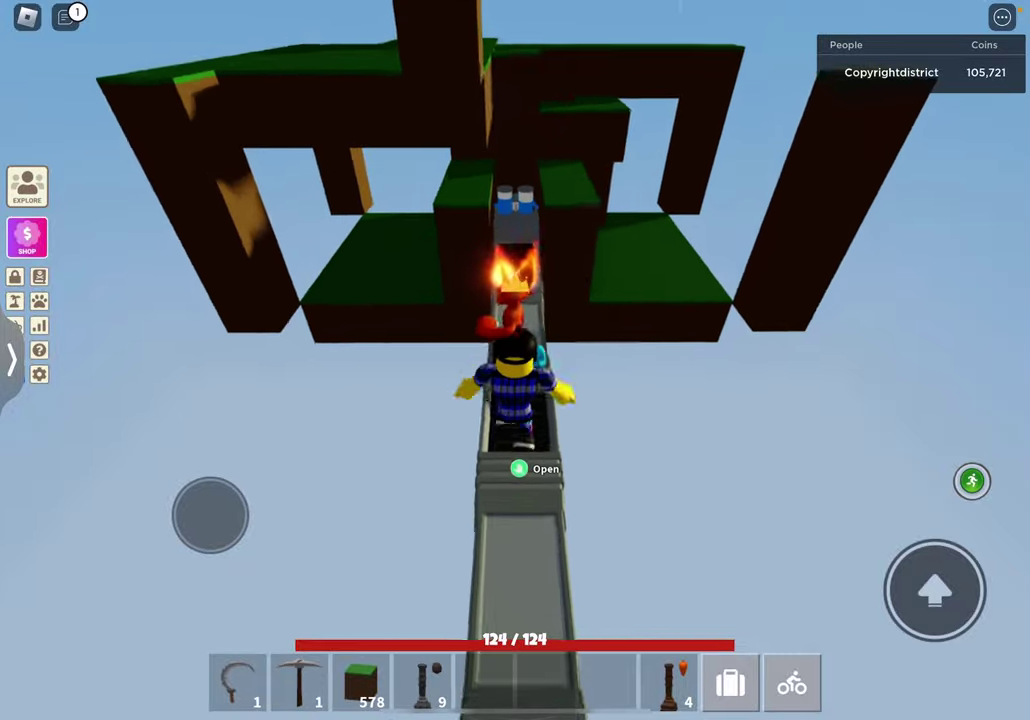
key("w")
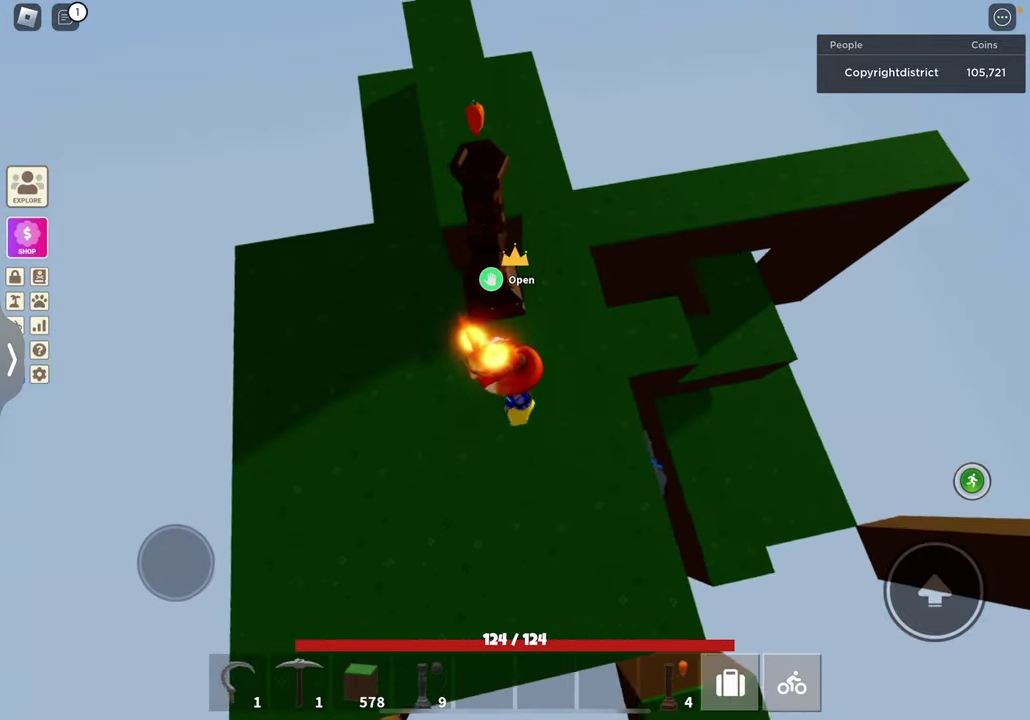
key("w")
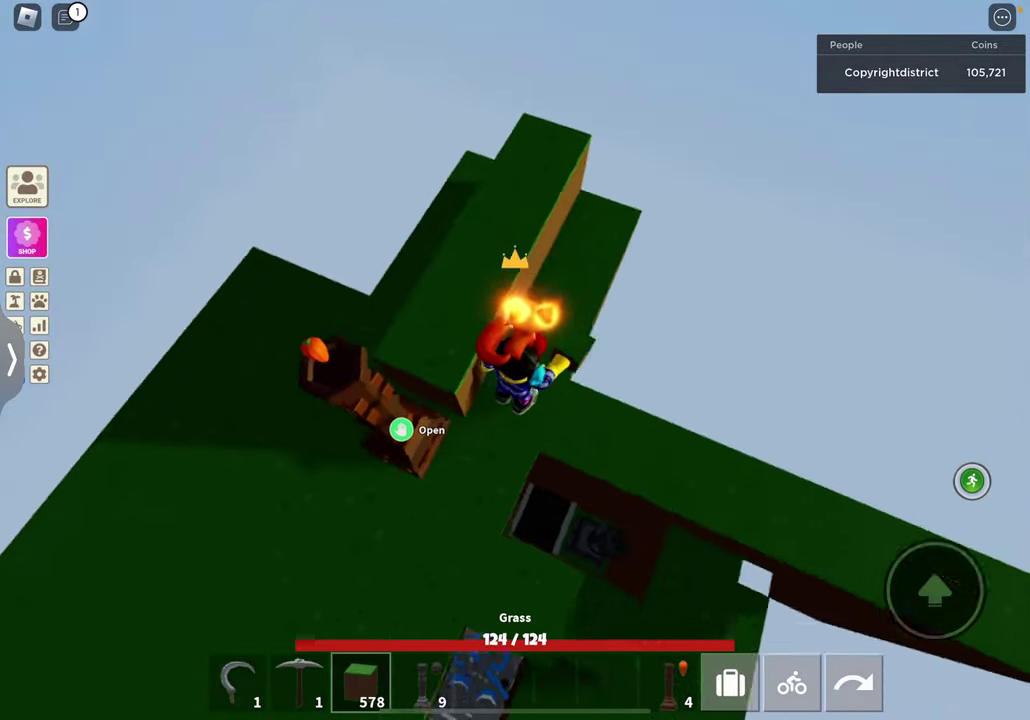
- Place a grass block beneath the character on the upper platform
left_click_drag(700, 300, 400, 300)
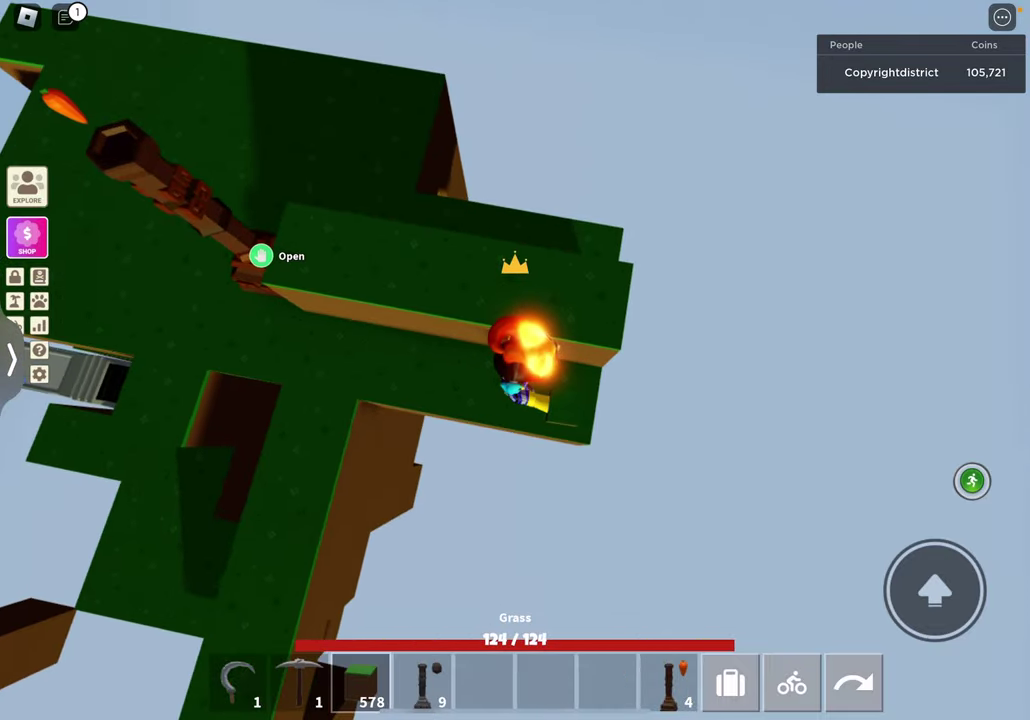
left_click(520, 420)
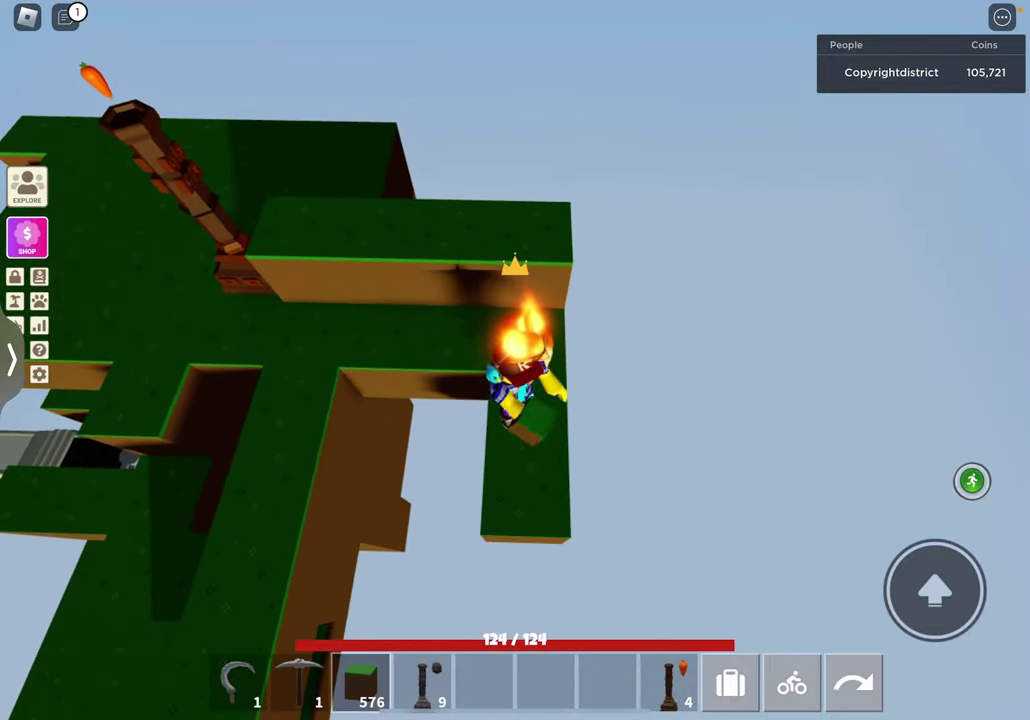
left_click_drag(700, 300, 400, 250)
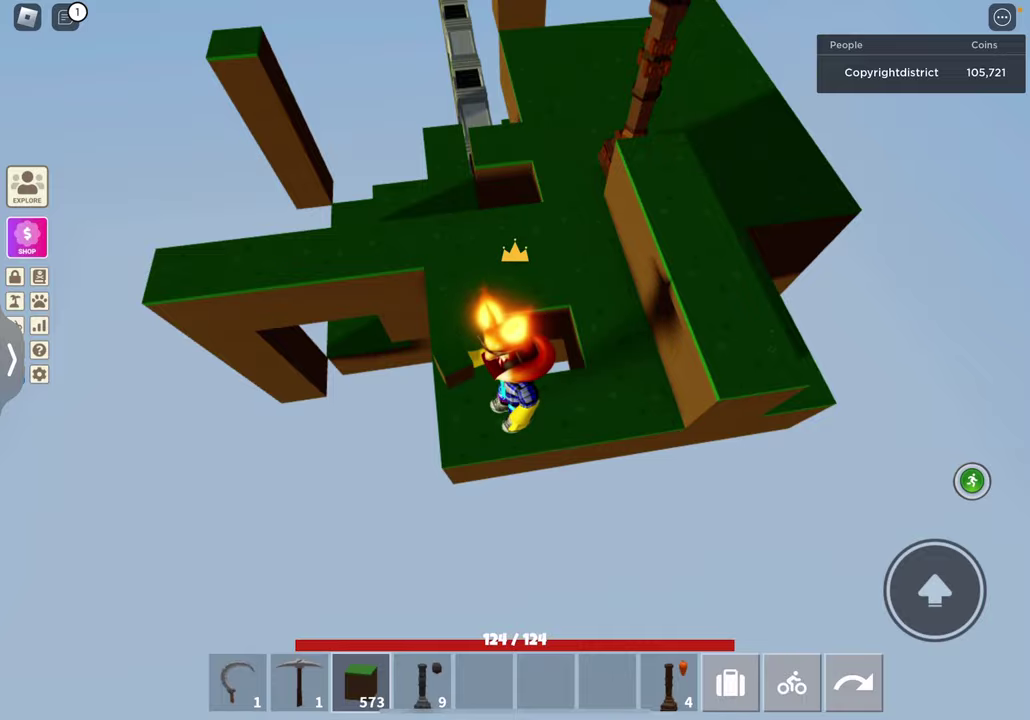
left_click_drag(700, 300, 300, 350)
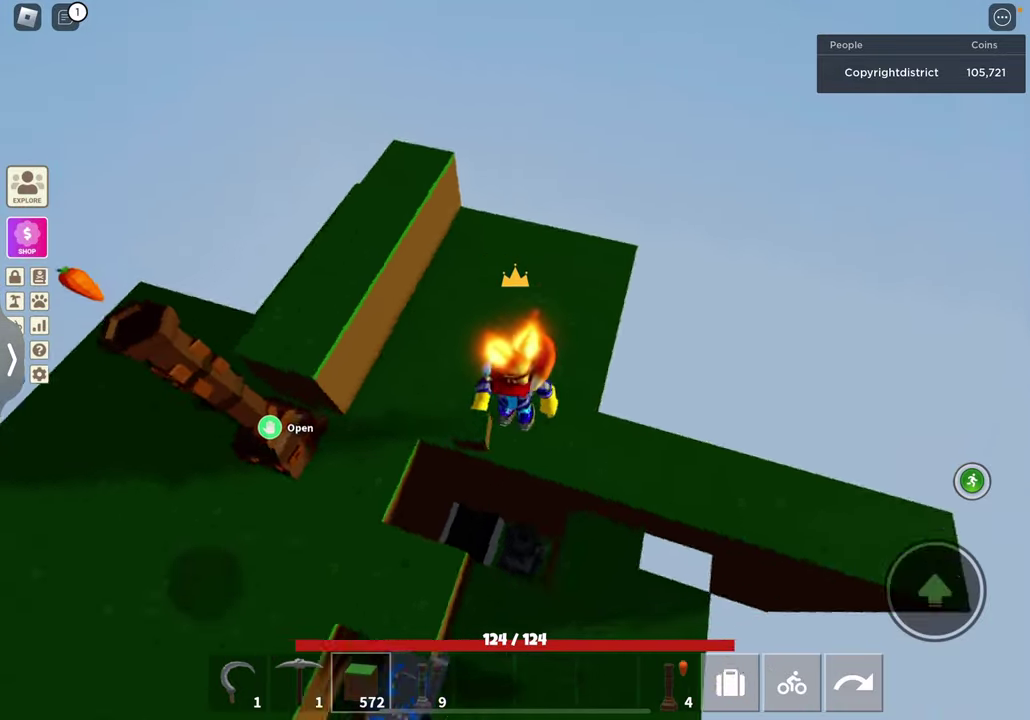
left_click_drag(700, 300, 600, 350)
left_click_drag(700, 300, 680, 270)
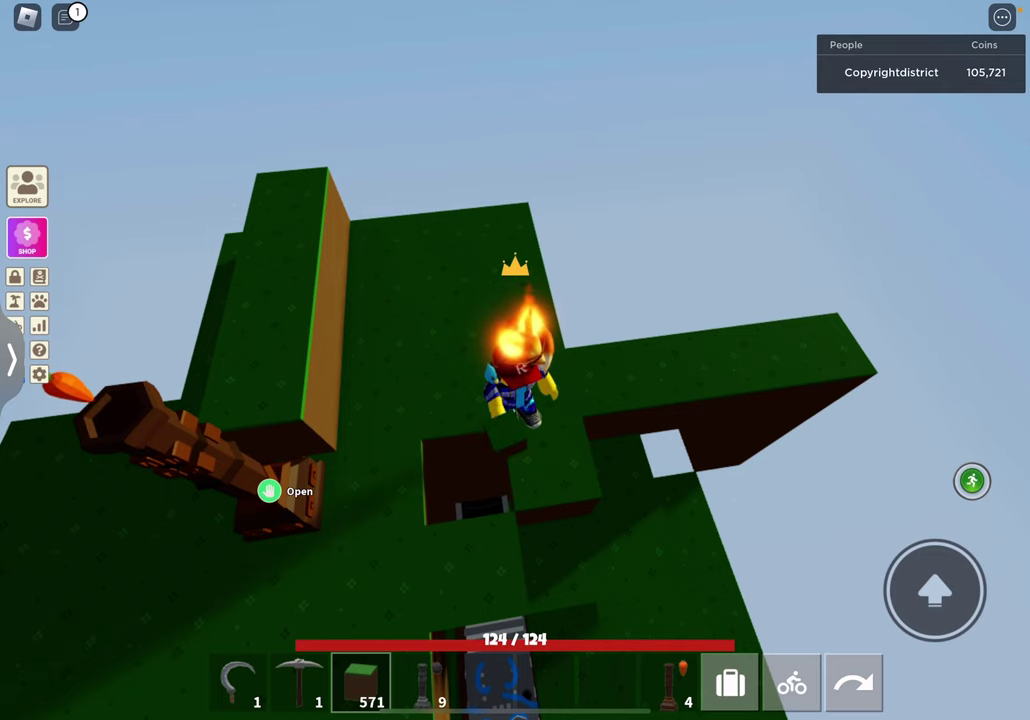
left_click_drag(700, 300, 680, 380)
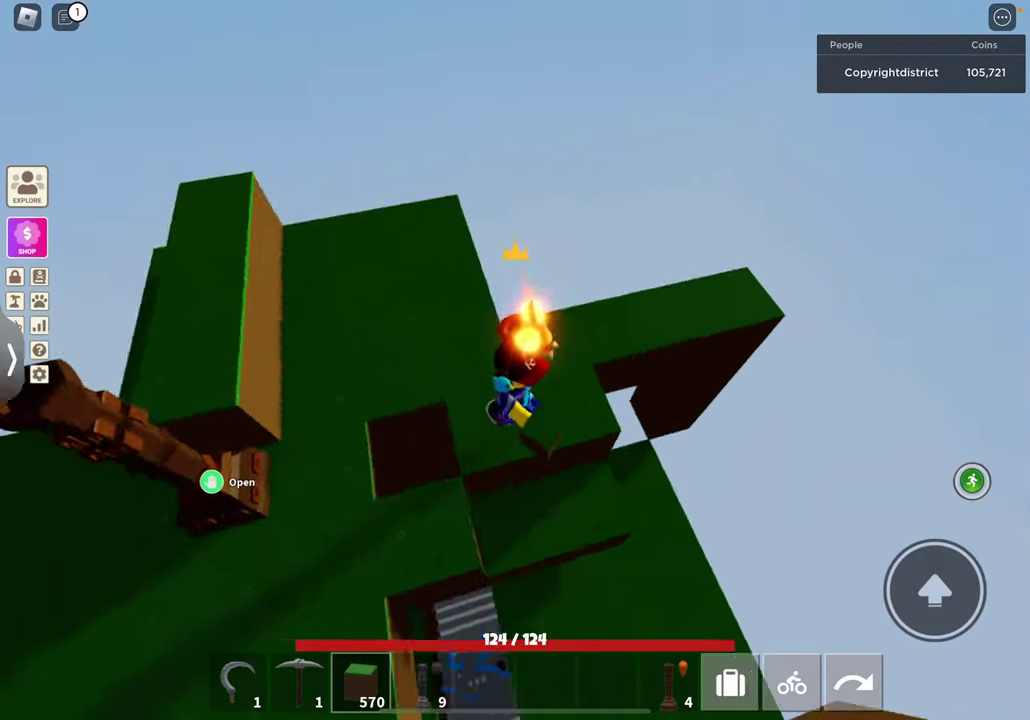
left_click_drag(700, 300, 700, 420)
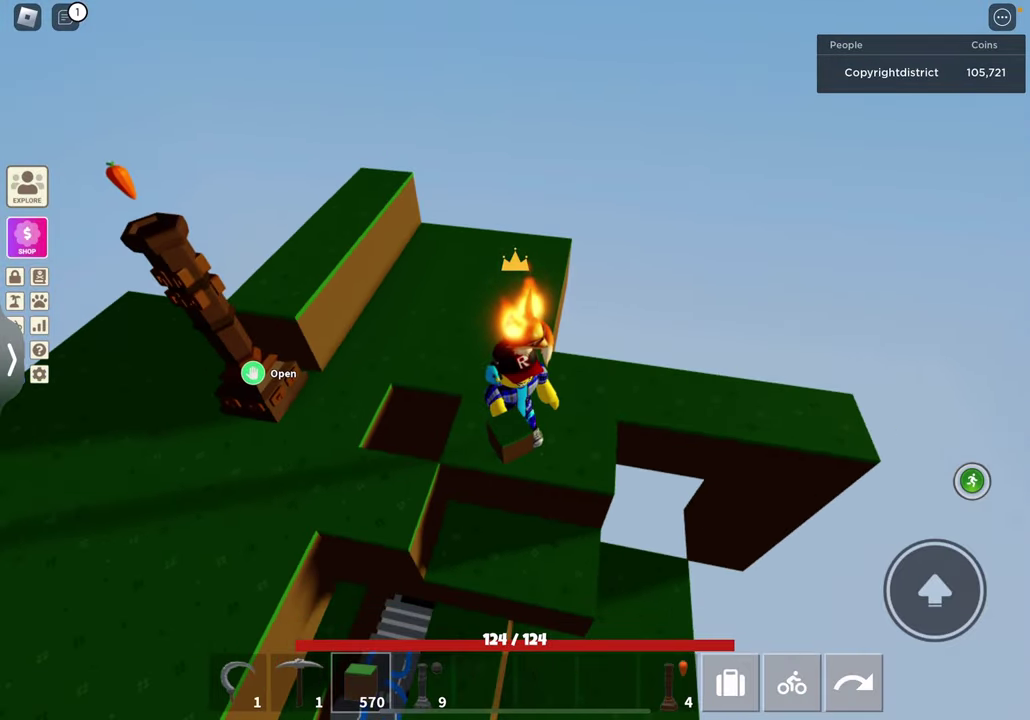
- Fill the hole in the platform with several more grass blocks
left_click(405, 425)
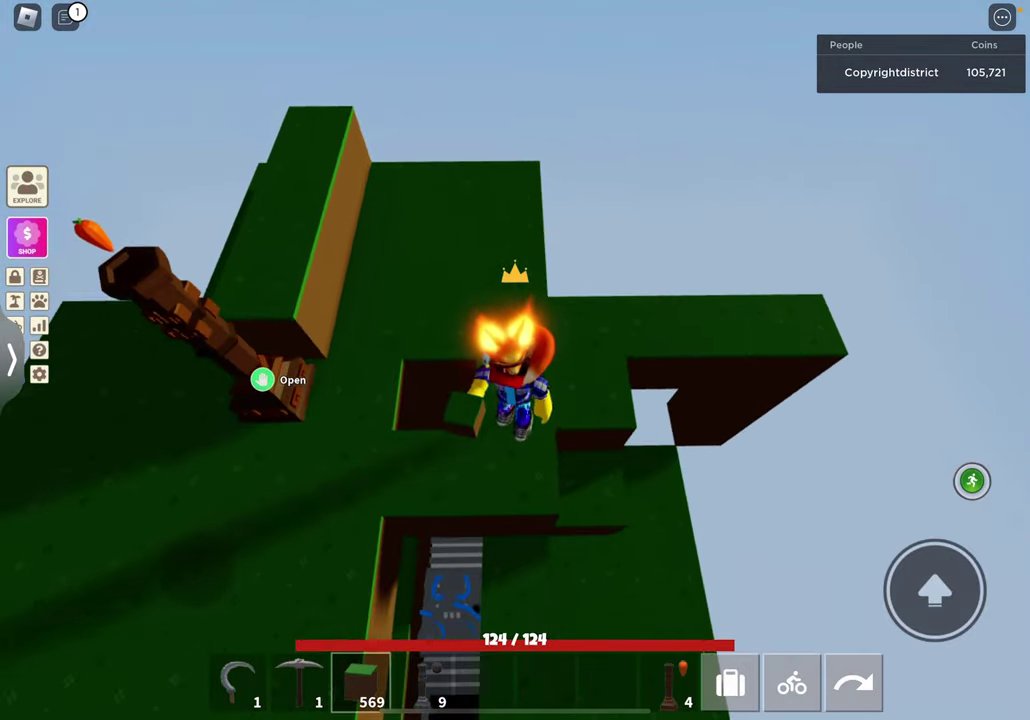
left_click_drag(700, 300, 600, 380)
left_click(365, 430)
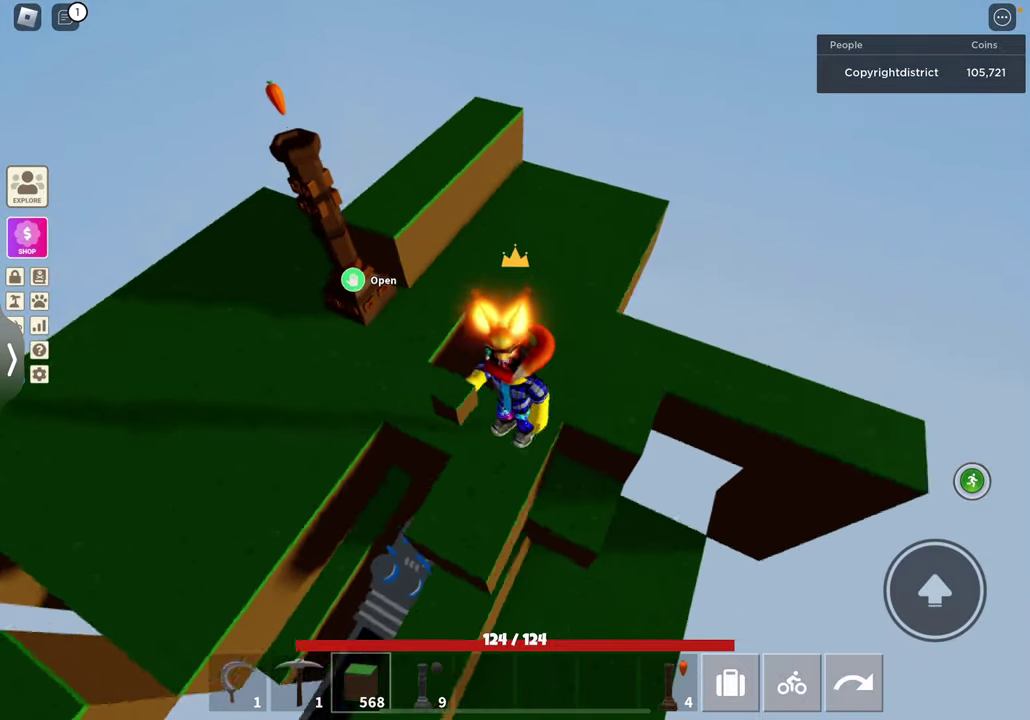
left_click_drag(700, 420, 700, 250)
left_click(460, 400)
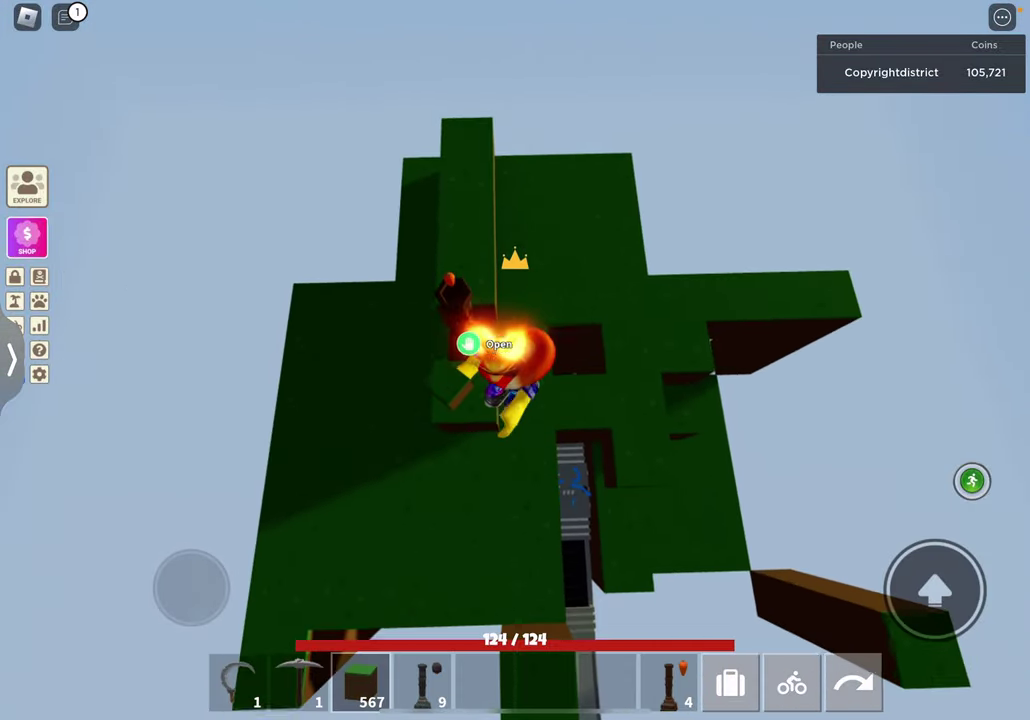
left_click(460, 400)
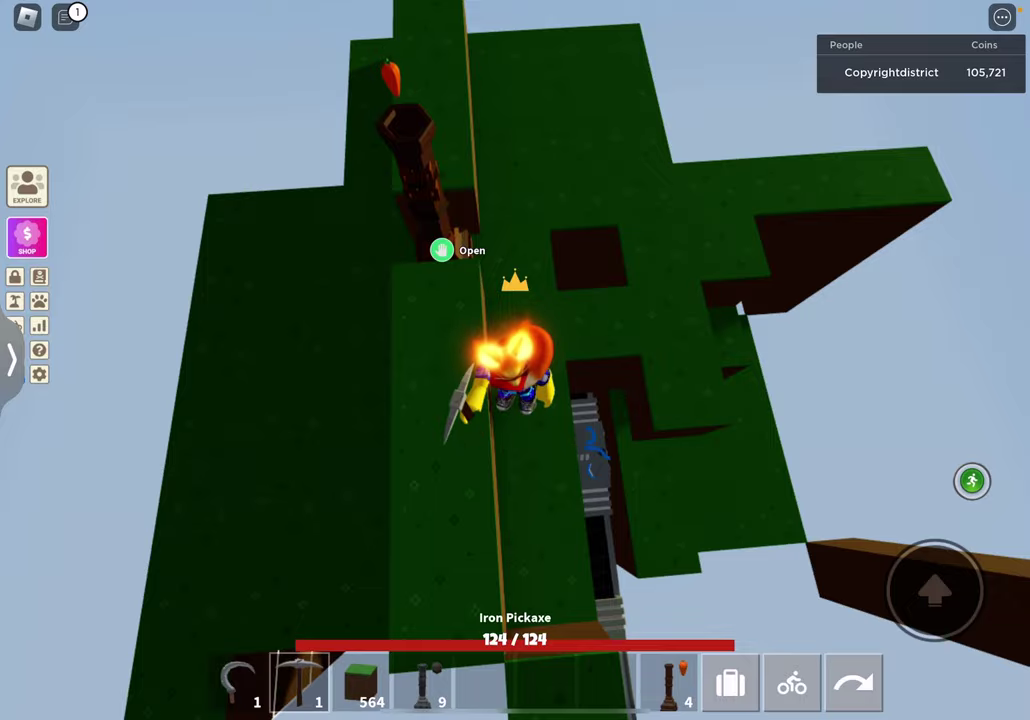
- Break the three misplaced grass blocks and refill the gaps with grass
left_click(445, 580)
left_click(440, 420)
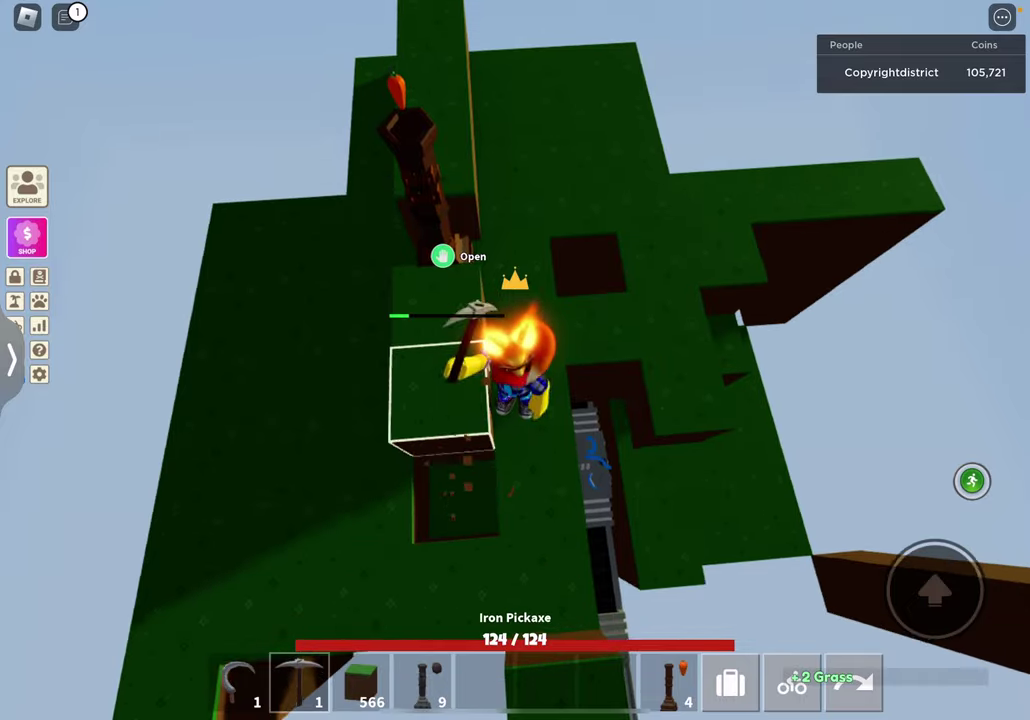
left_click(440, 350)
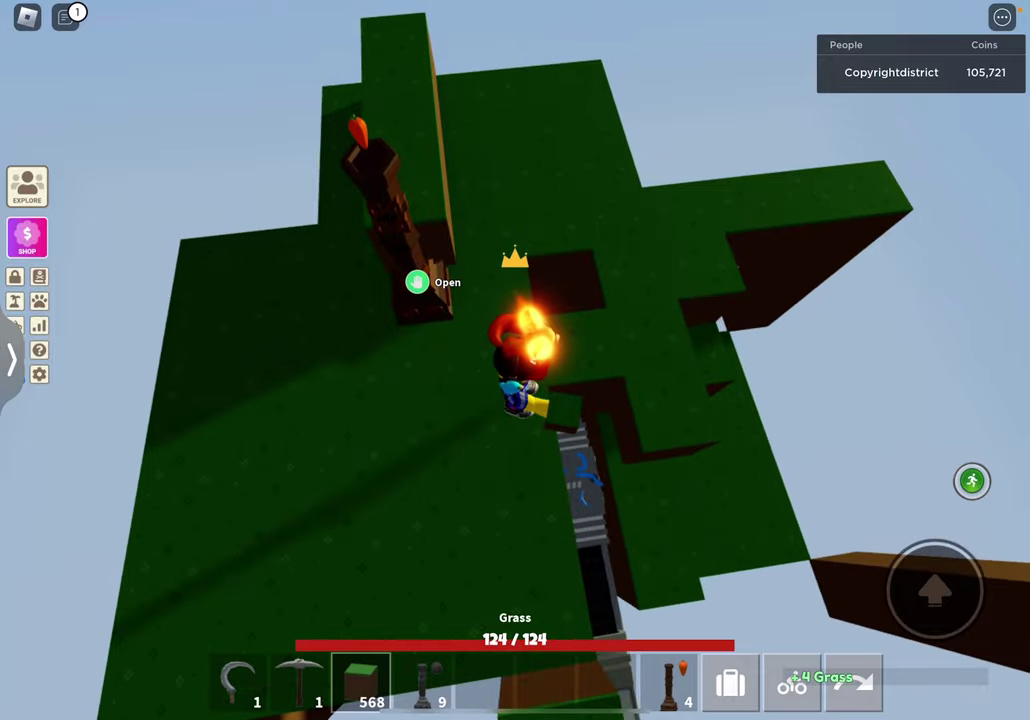
left_click(500, 420)
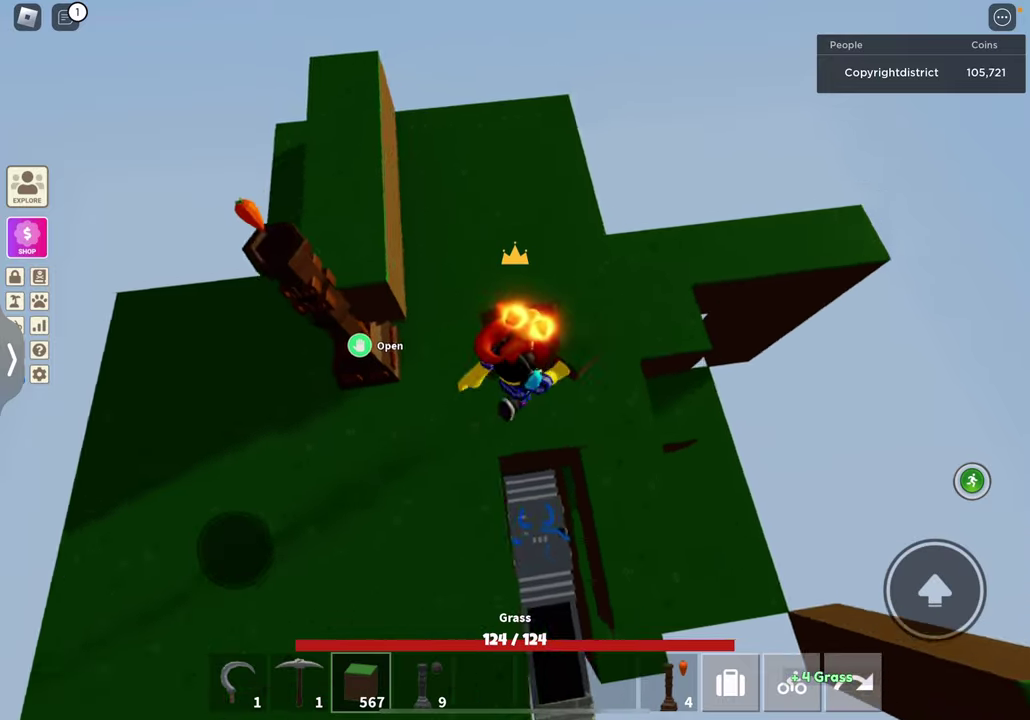
right_click(515, 360)
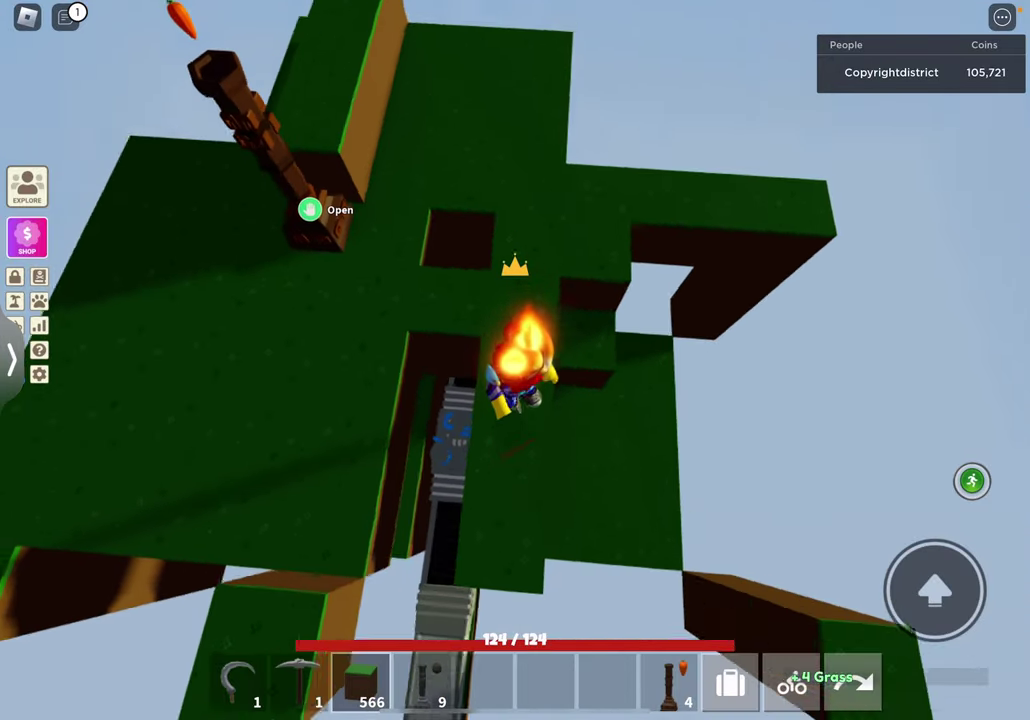
left_click_drag(515, 400, 600, 380)
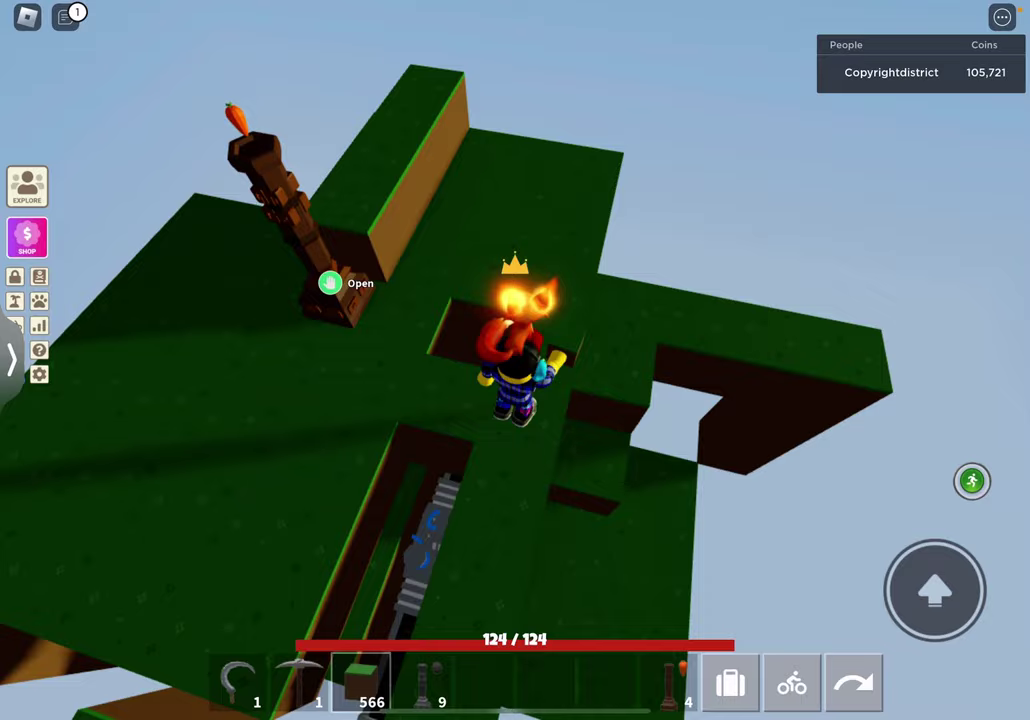
left_click(515, 380)
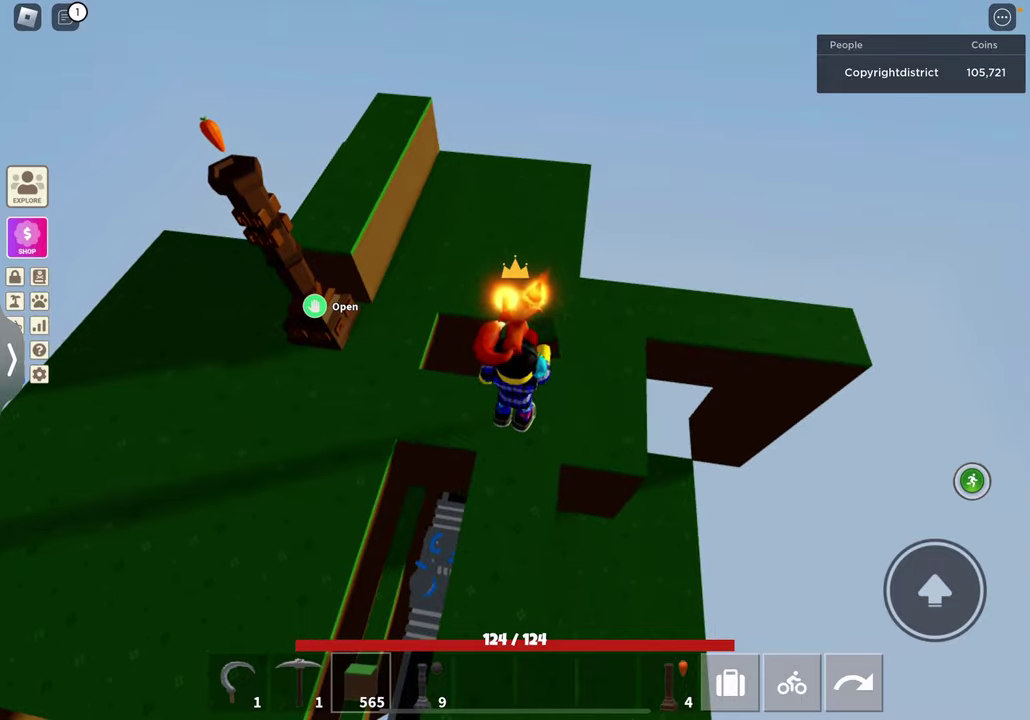
left_click(515, 380)
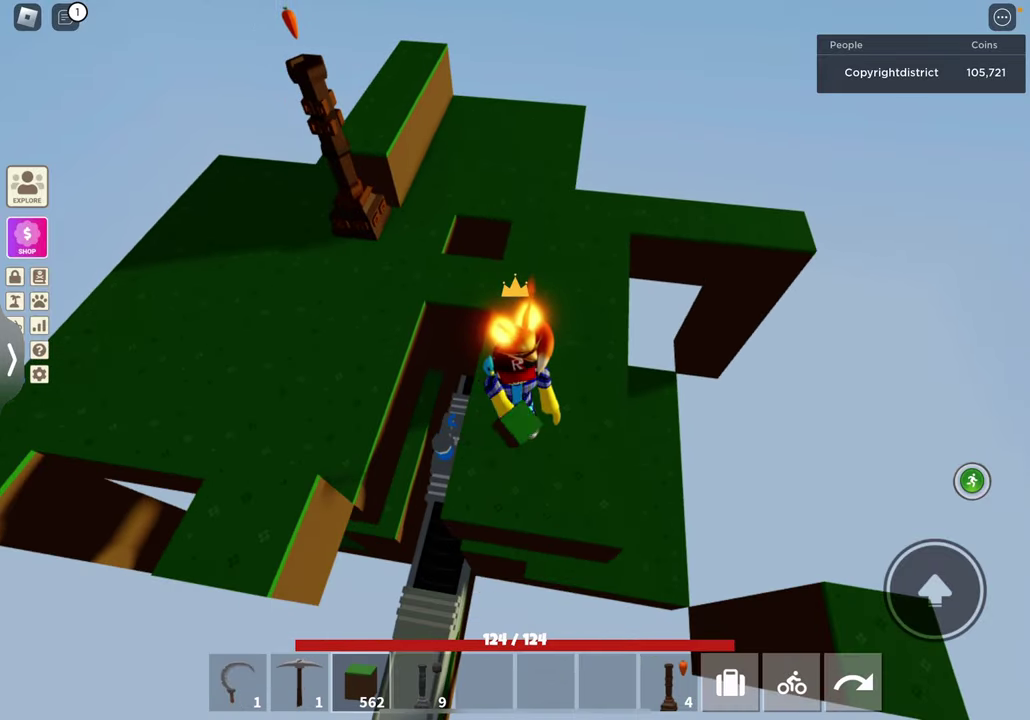
- Switch to the Iron Pickaxe (slot 2) and mine out the outlined grass block
right_click(515, 360)
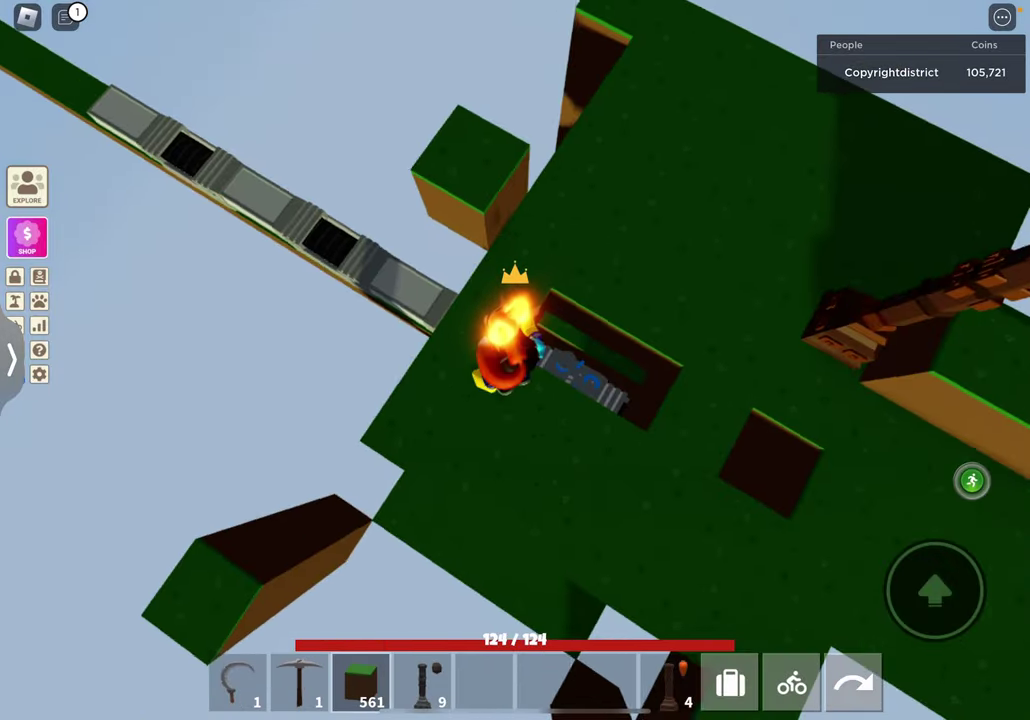
right_click(515, 360)
left_click_drag(600, 360, 400, 360)
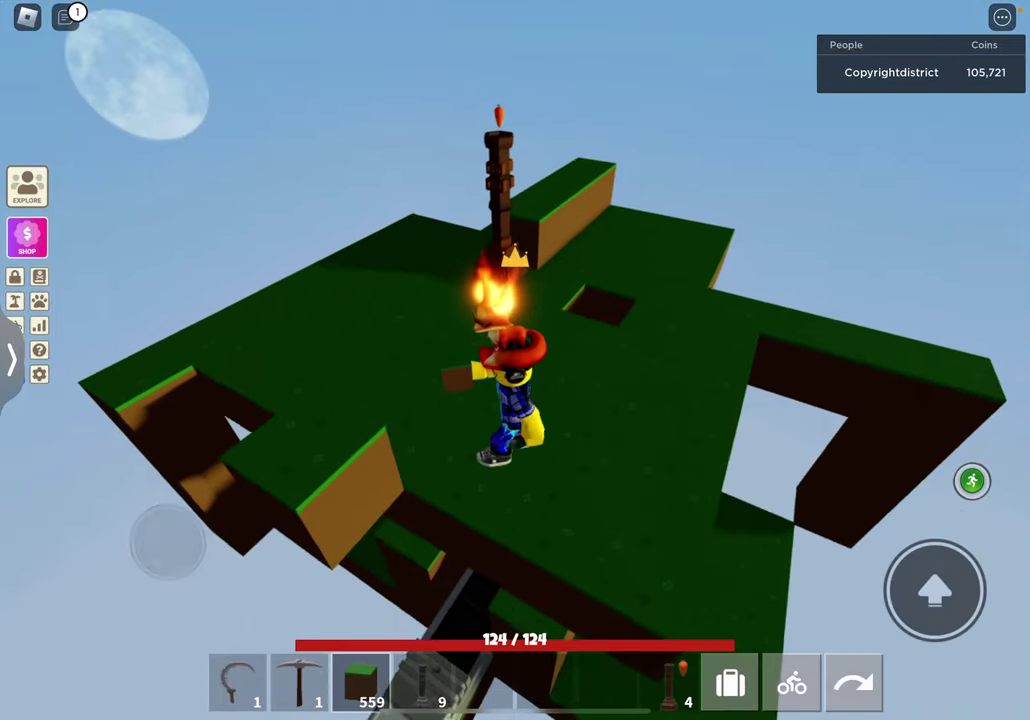
left_click_drag(600, 360, 450, 360)
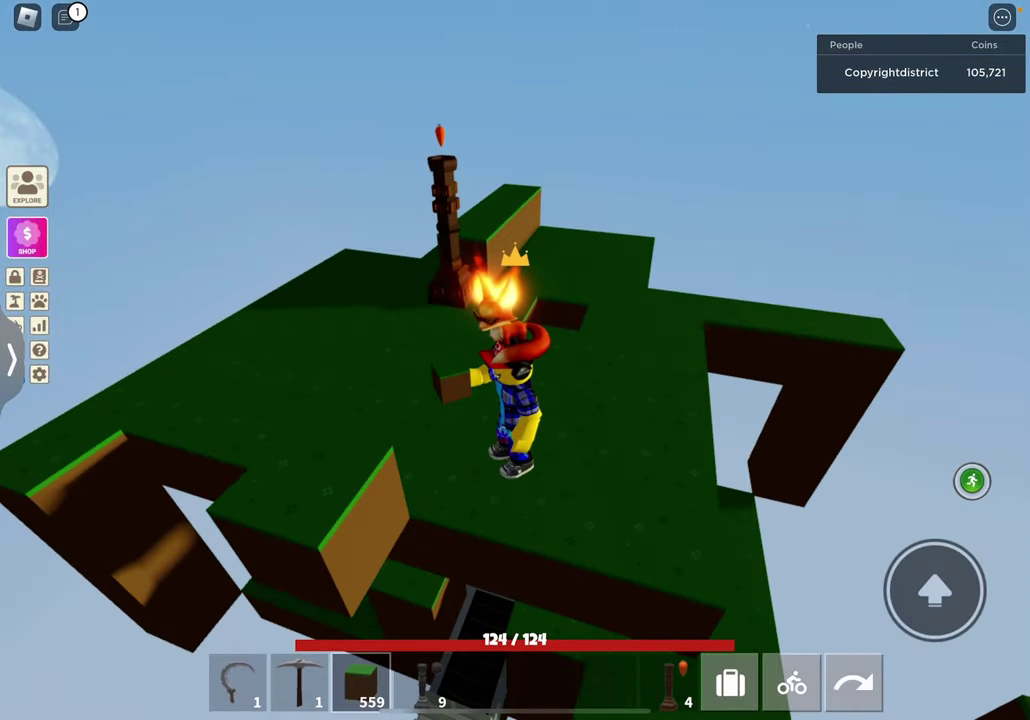
key("2")
left_click(310, 500)
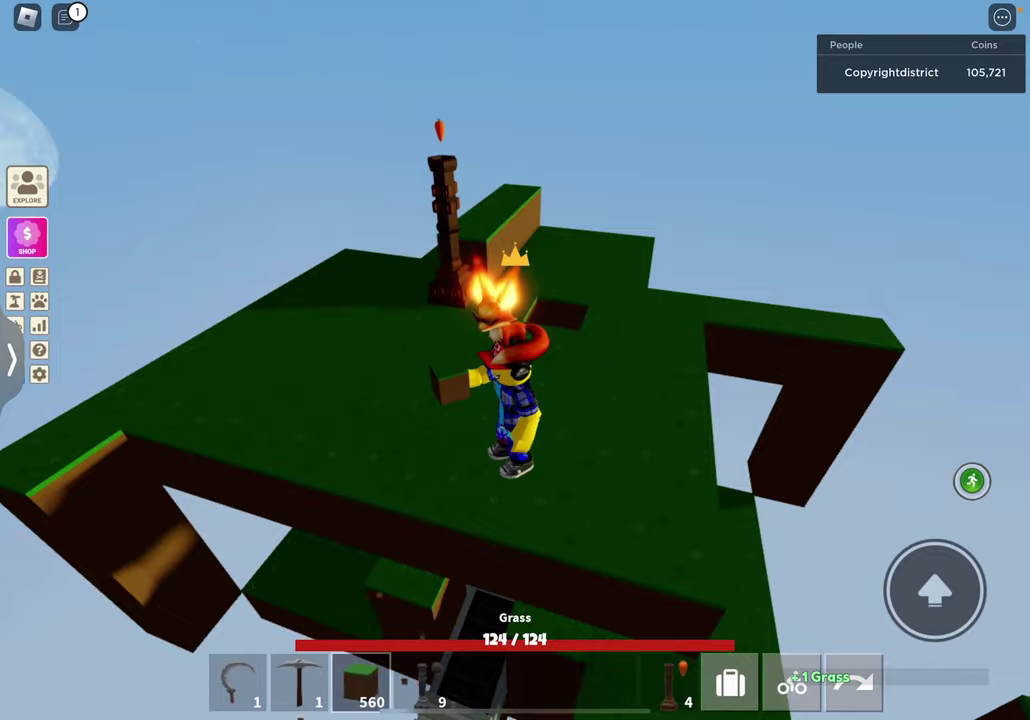
left_click_drag(600, 360, 500, 200)
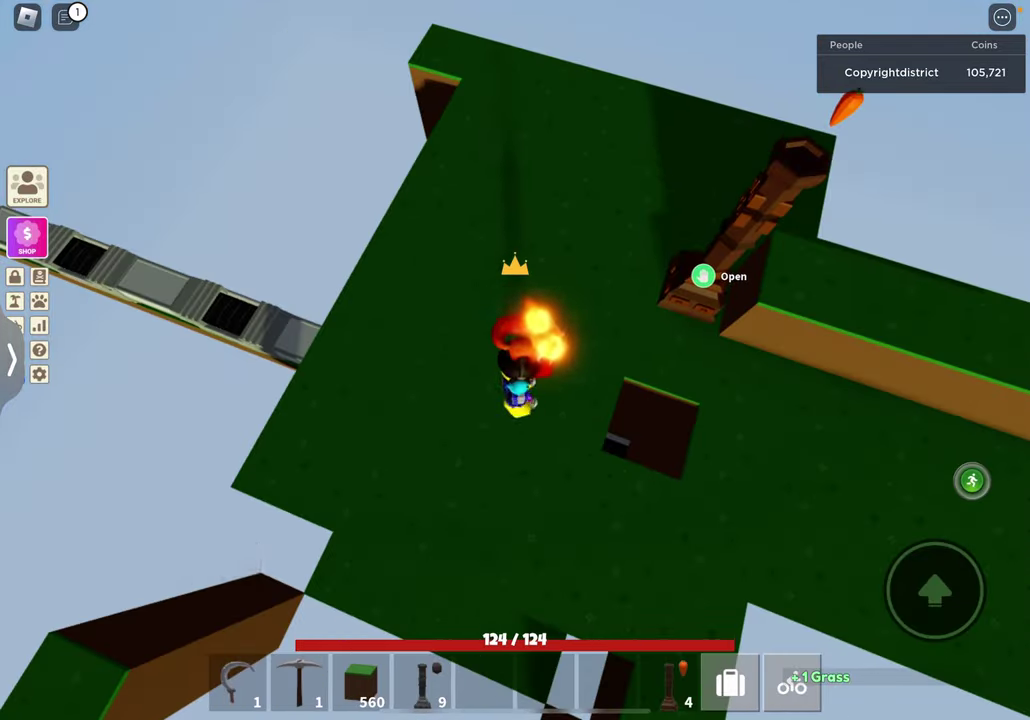
left_click_drag(600, 360, 450, 300)
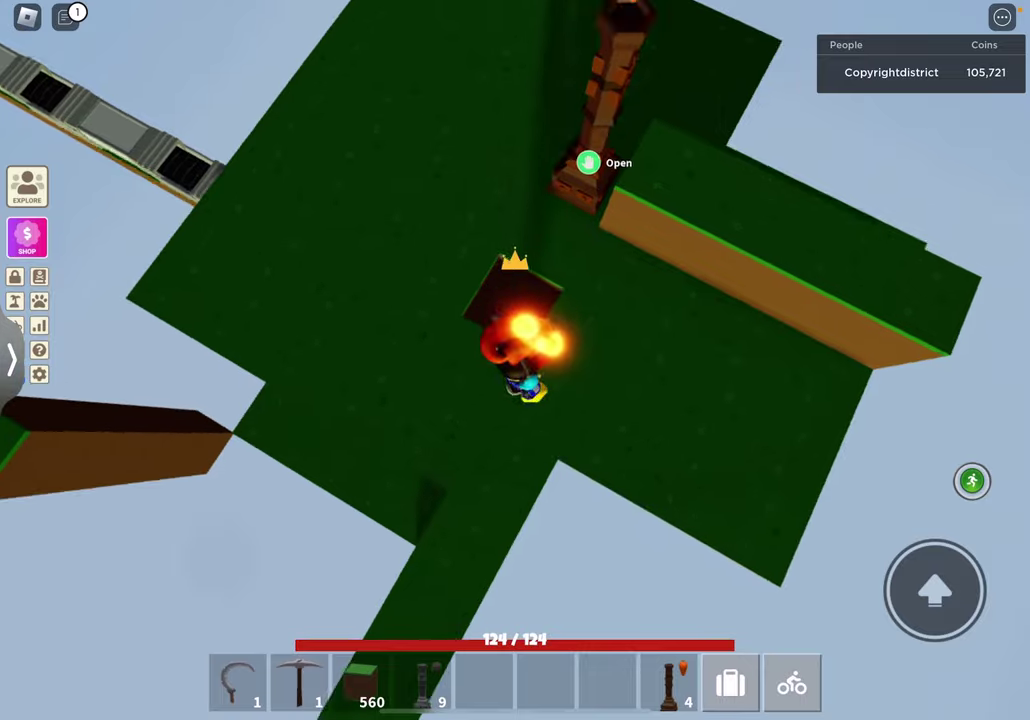
left_click_drag(600, 360, 480, 420)
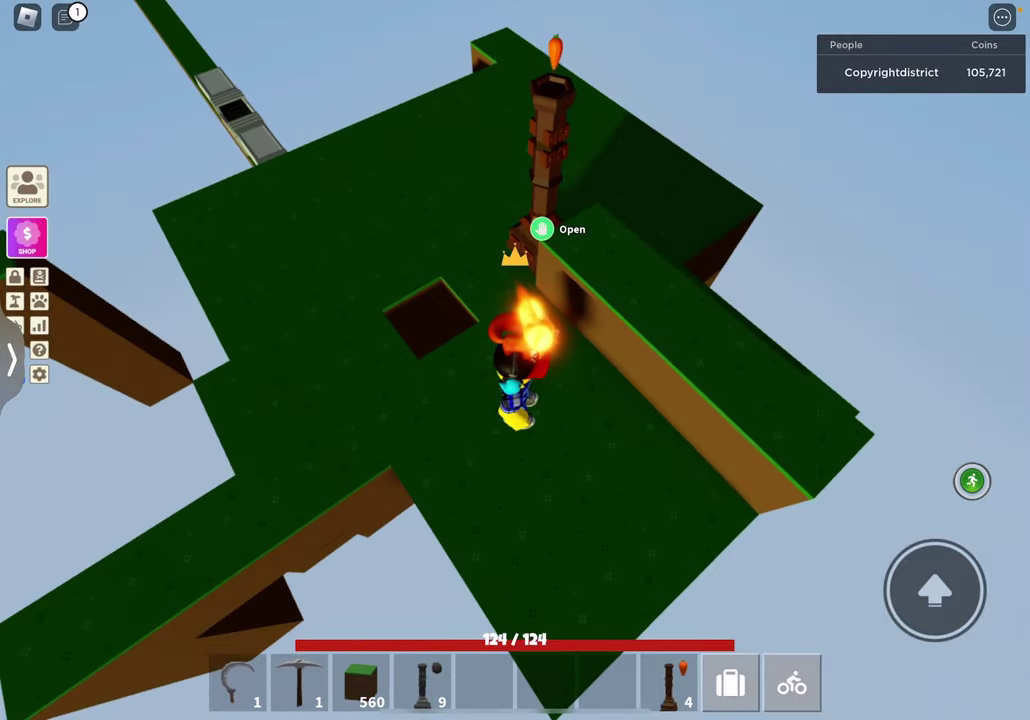
- Mine the raised grass blocks, then place a grass block beside the character
left_click(600, 260)
left_click_drag(600, 360, 450, 450)
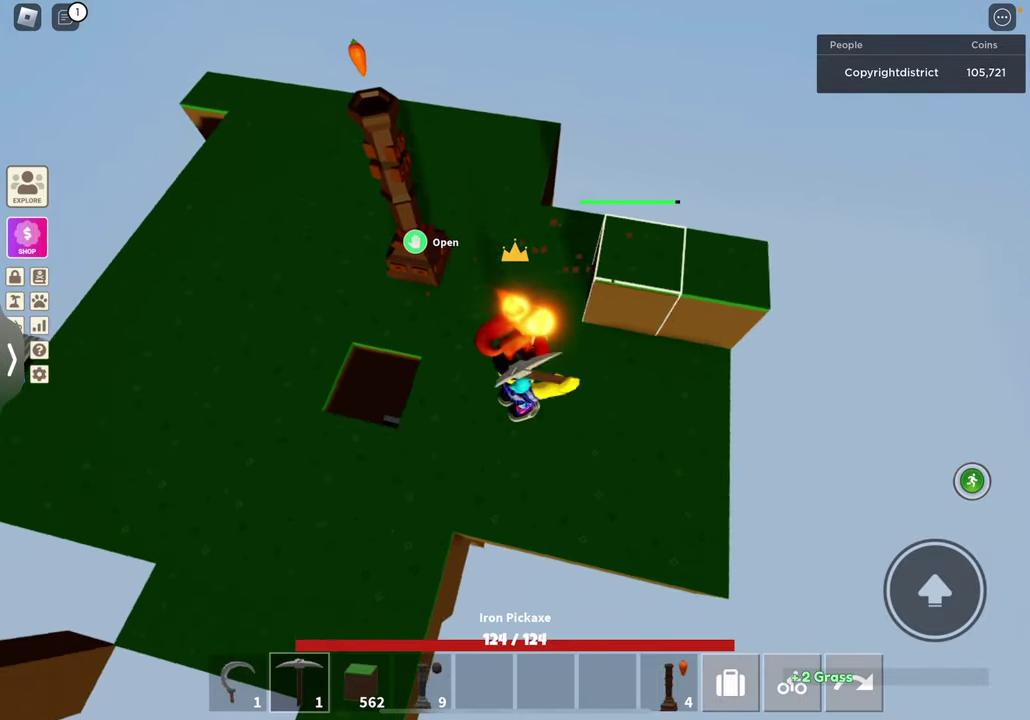
left_click(620, 270)
left_click_drag(600, 360, 450, 420)
left_click(360, 683)
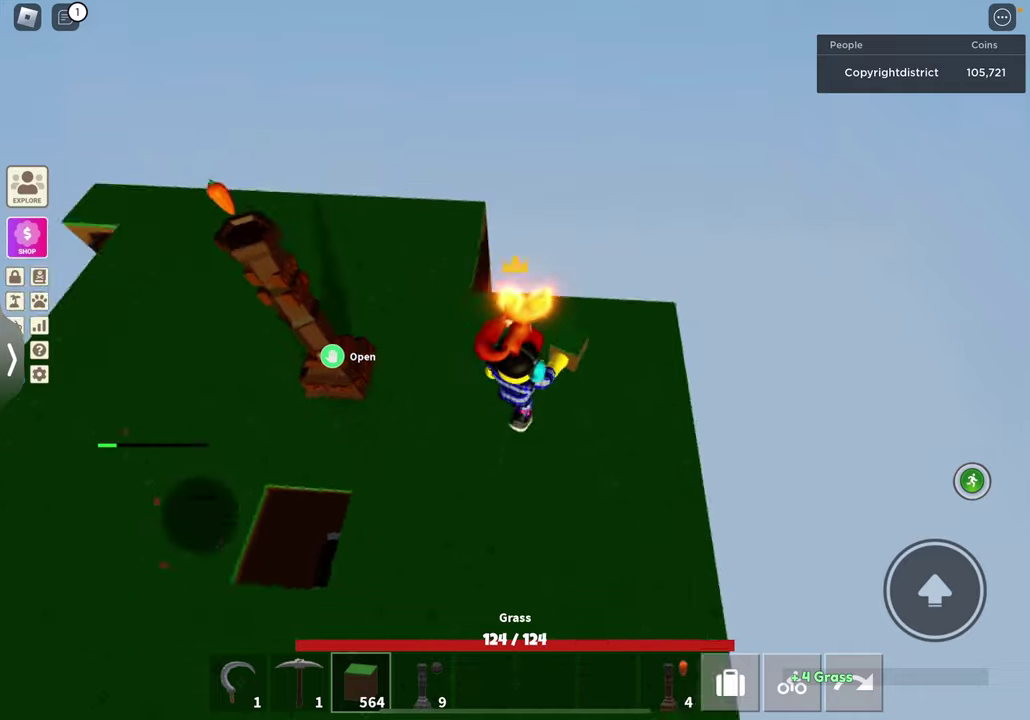
left_click(540, 430)
left_click_drag(600, 360, 450, 360)
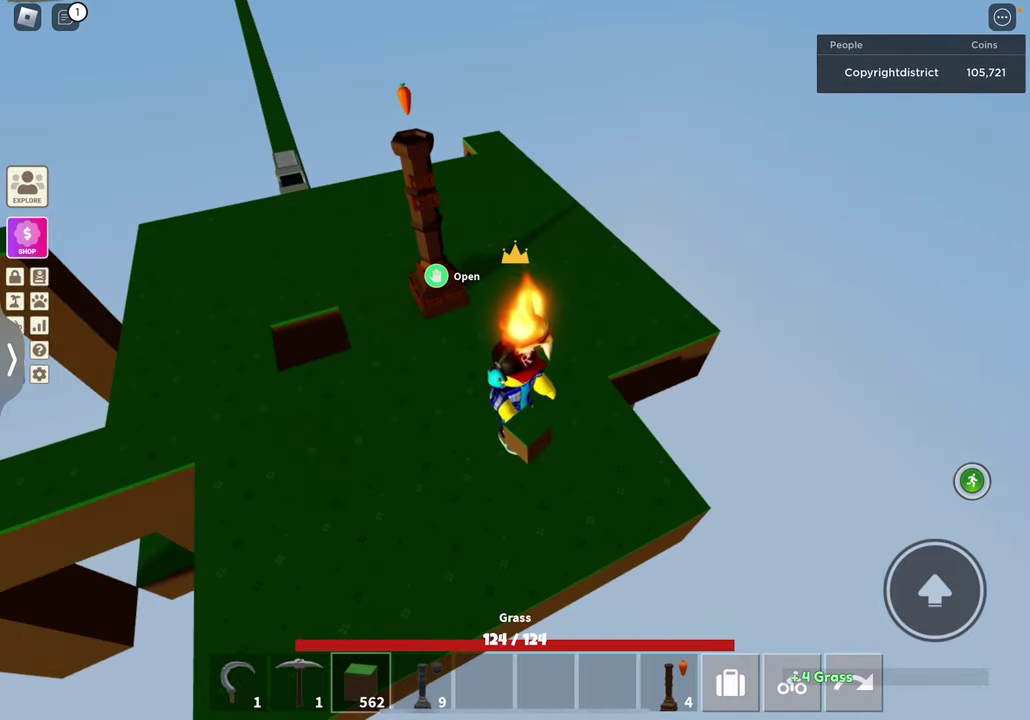
left_click_drag(600, 400, 500, 300)
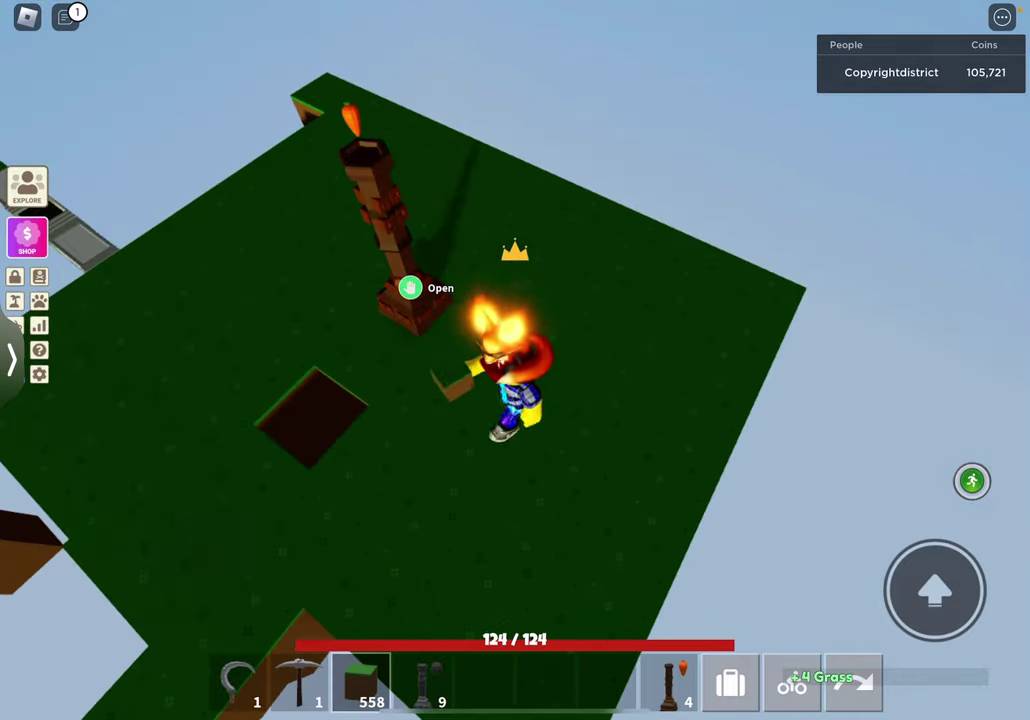
- In the backpack, move the grass blocks to storage and put the Plow on the hotbar
left_click(731, 683)
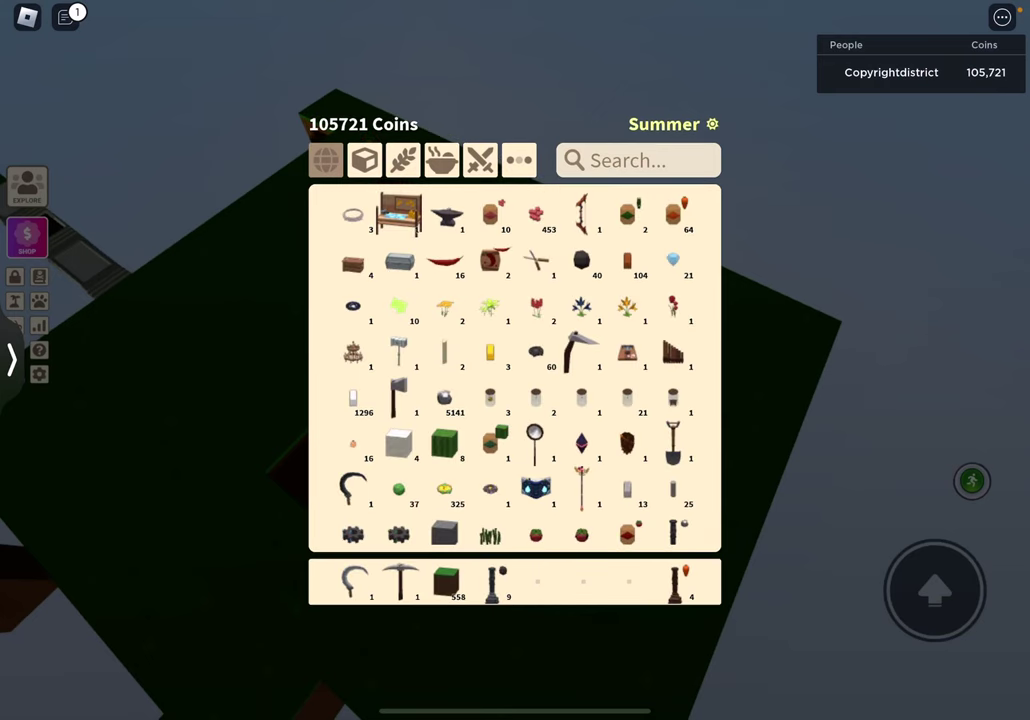
scroll(515, 370, "down", 3)
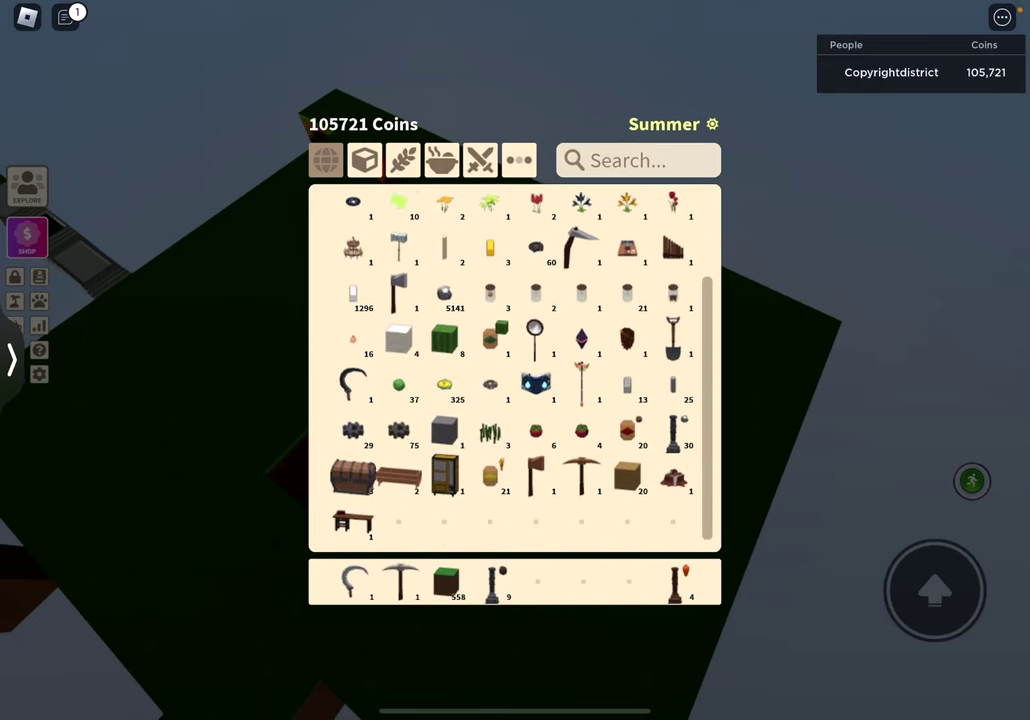
scroll(515, 370, "down", 2)
left_click(445, 582)
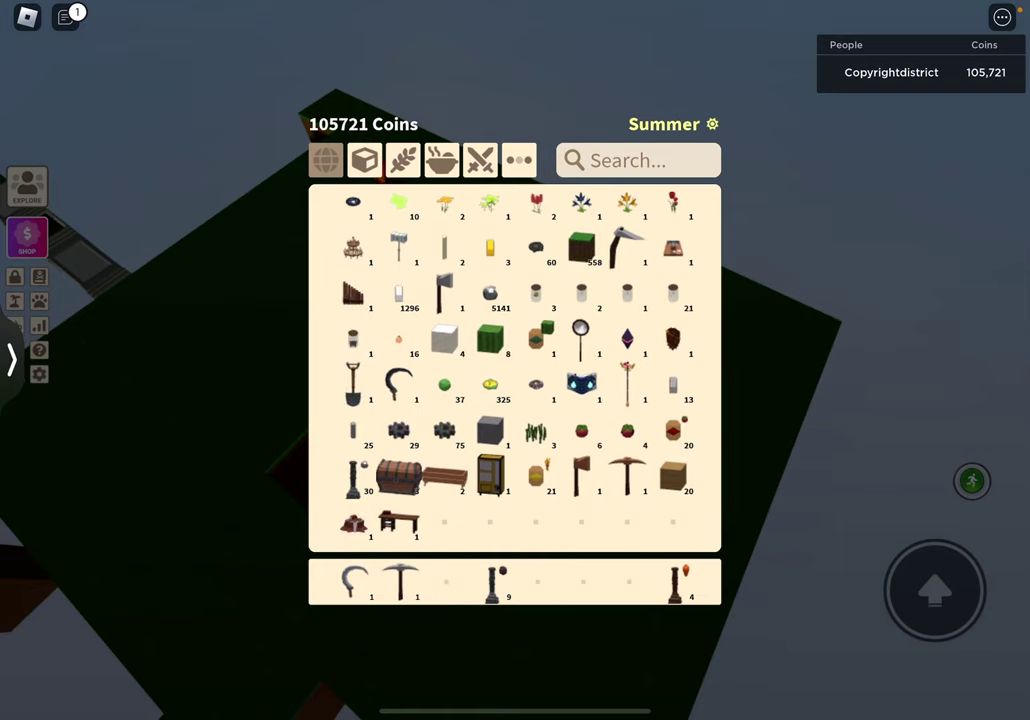
scroll(515, 370, "up", 3)
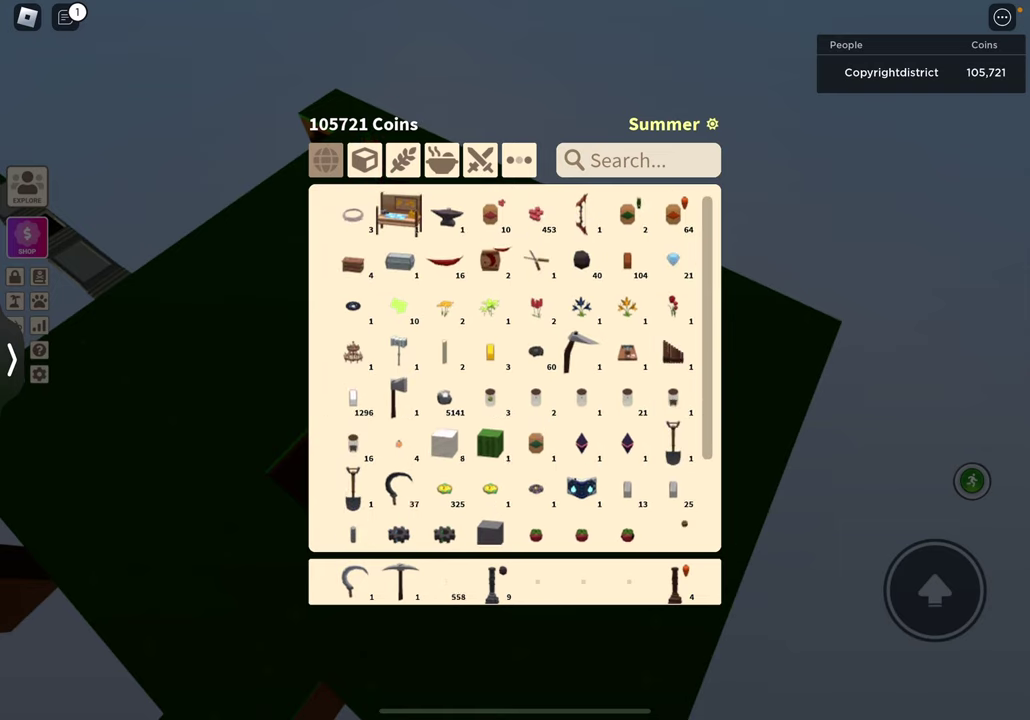
left_click(581, 355)
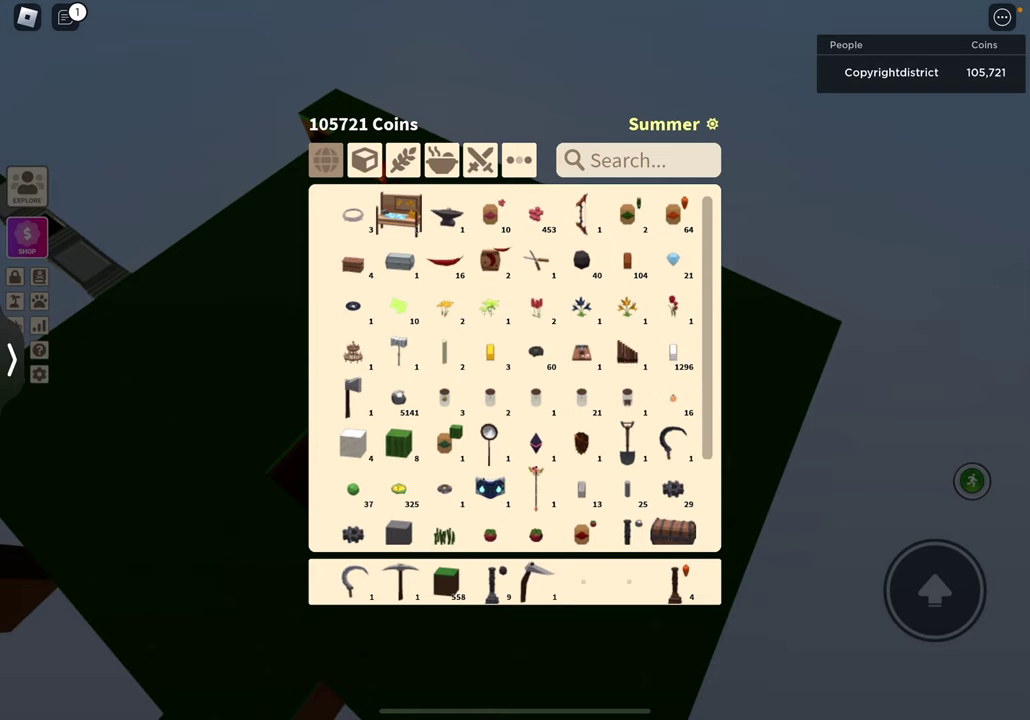
scroll(515, 370, "down", 3)
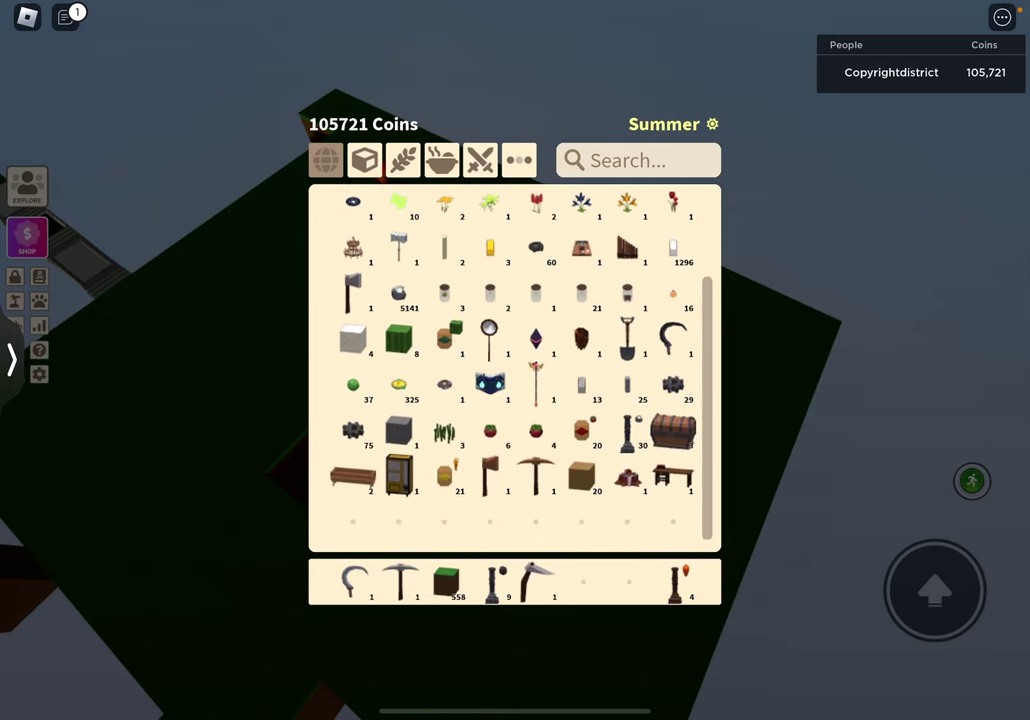
scroll(515, 370, "up", 3)
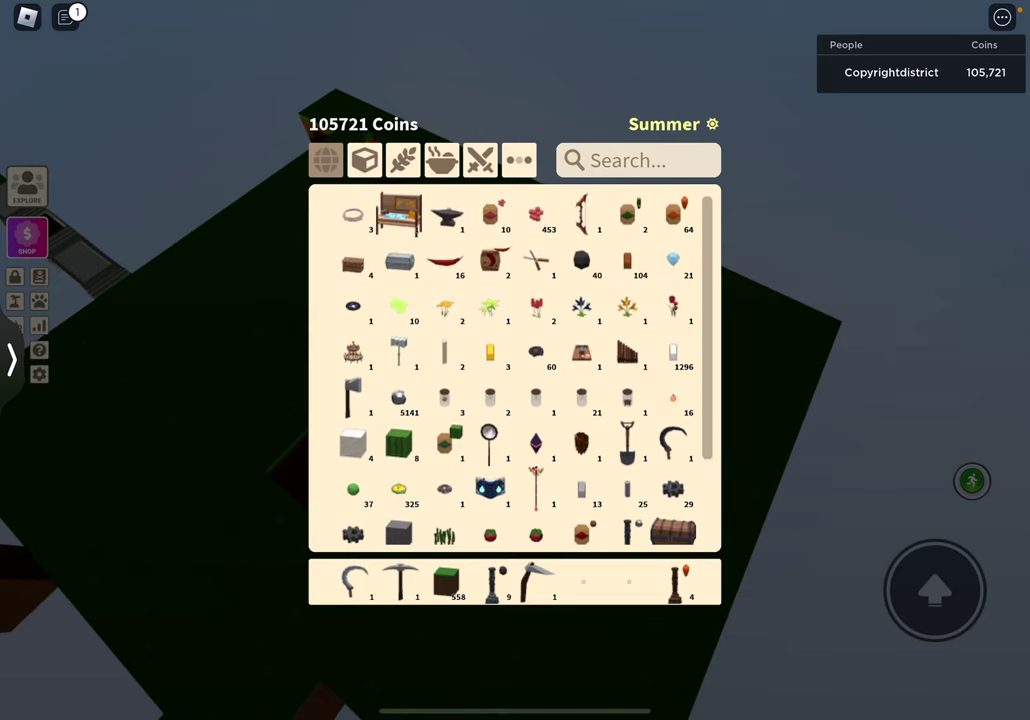
key("e")
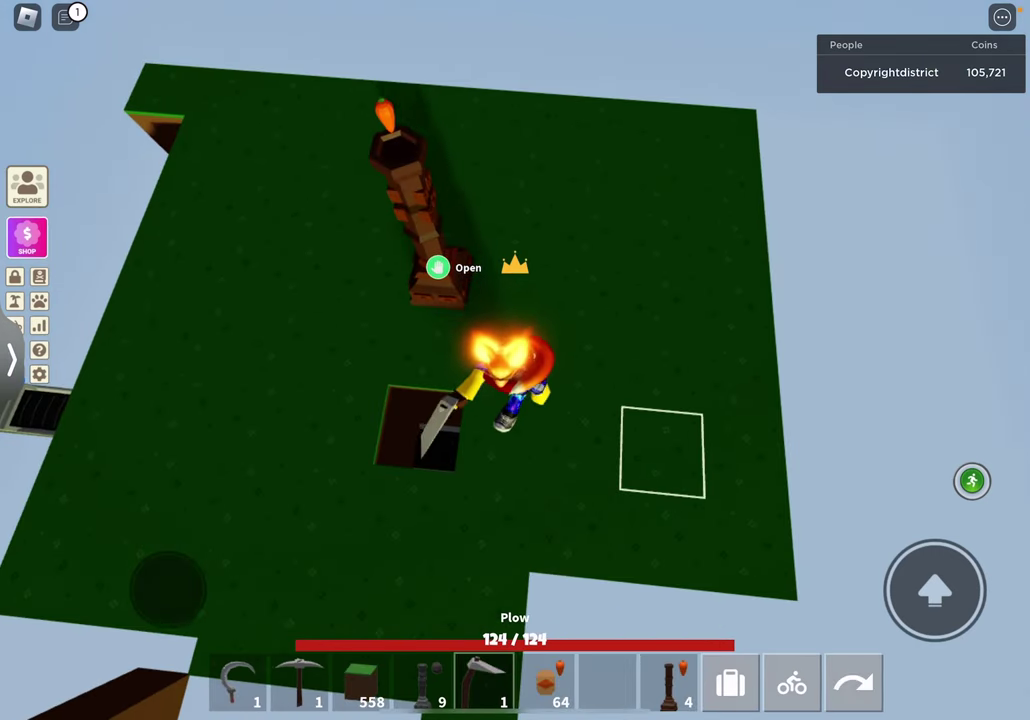
- Plow the first three grass tiles beside the totem into dirt
left_click(515, 290)
left_click(588, 295)
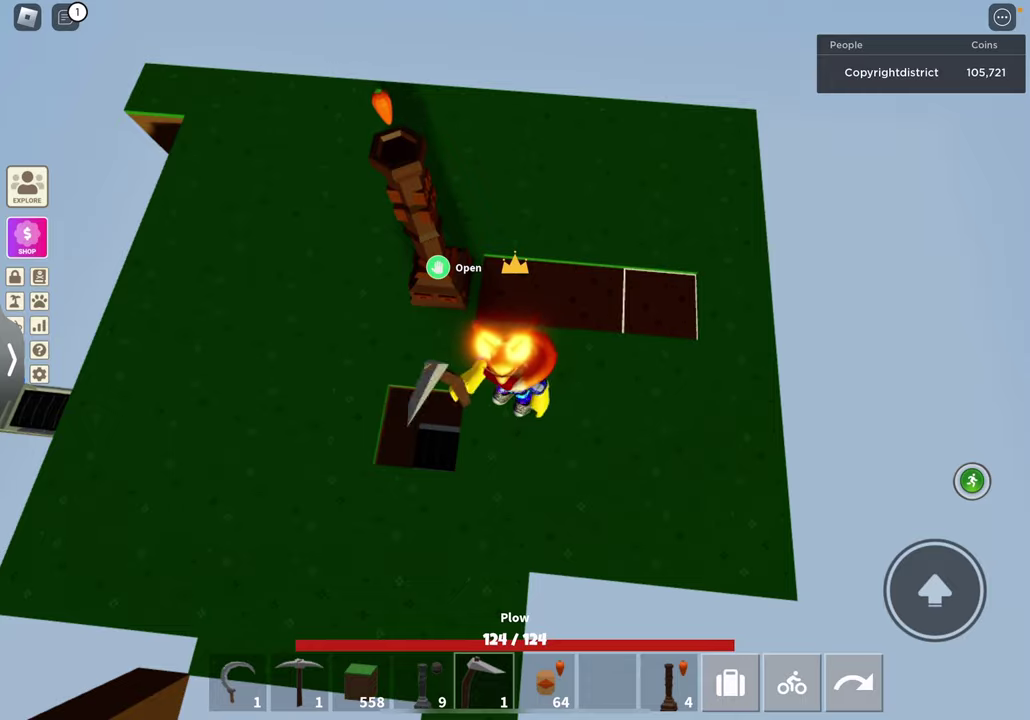
right_click(515, 360)
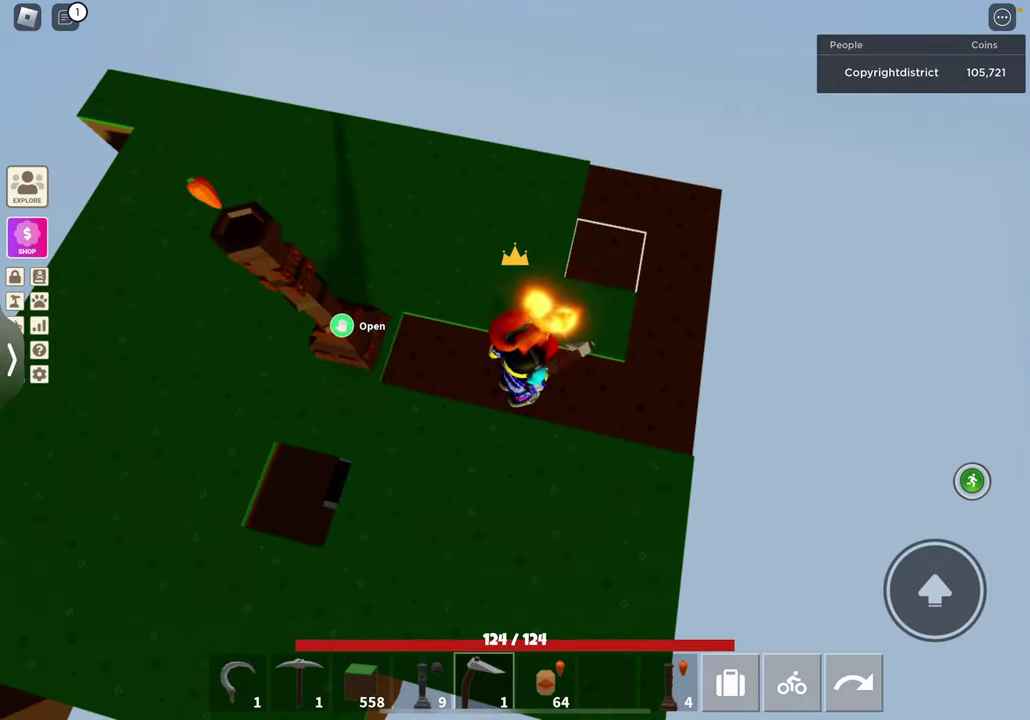
left_click(541, 240)
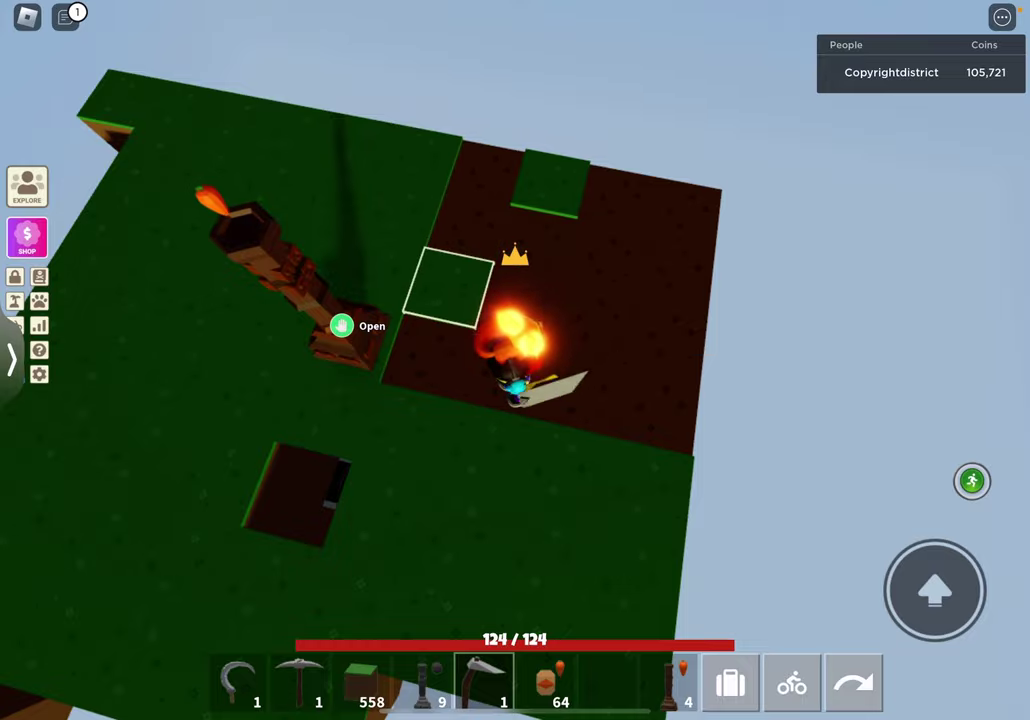
left_click_drag(390, 270, 200, 525)
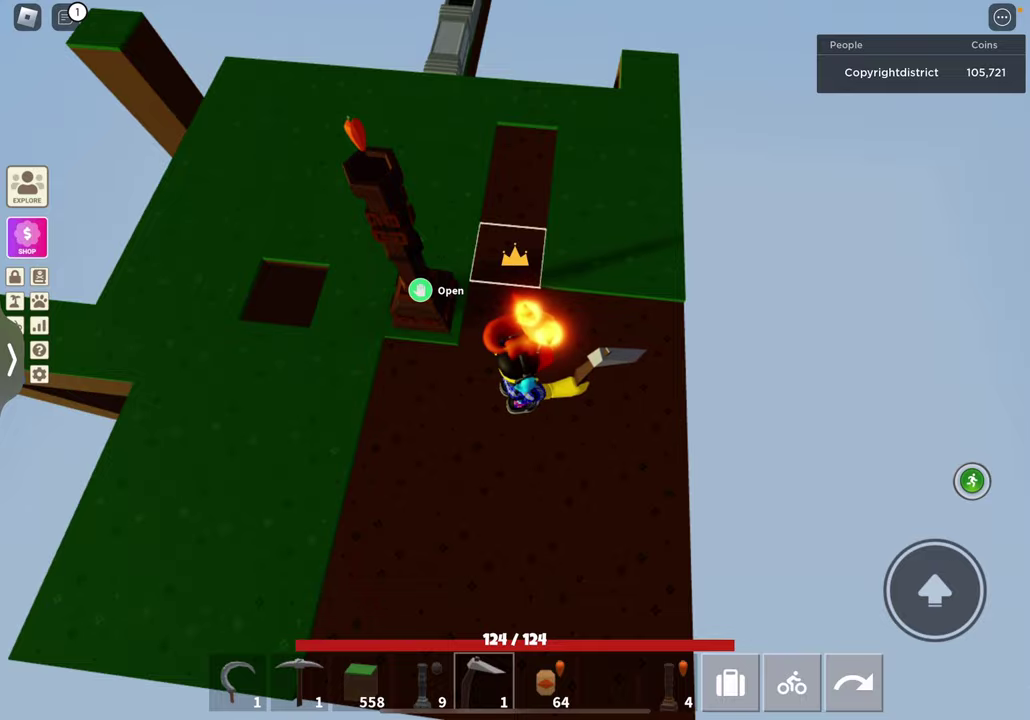
left_click_drag(390, 270, 600, 400)
- Place three grass blocks along the platform edge and plow the right-edge grass
left_click(460, 400)
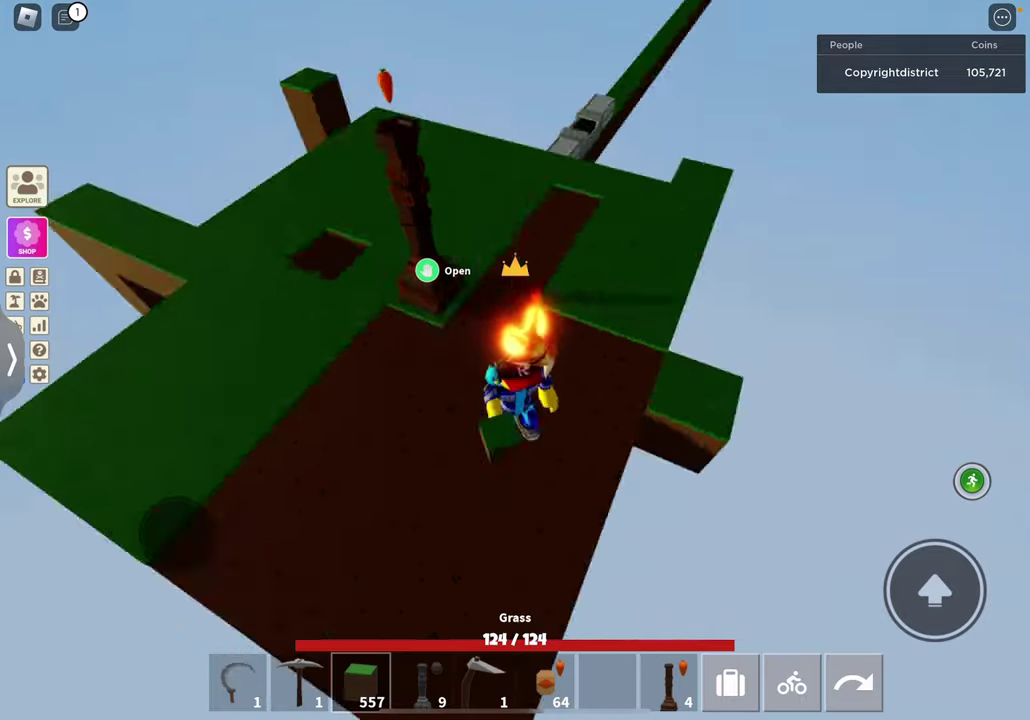
left_click_drag(600, 450, 600, 350)
left_click(460, 420)
left_click(490, 430)
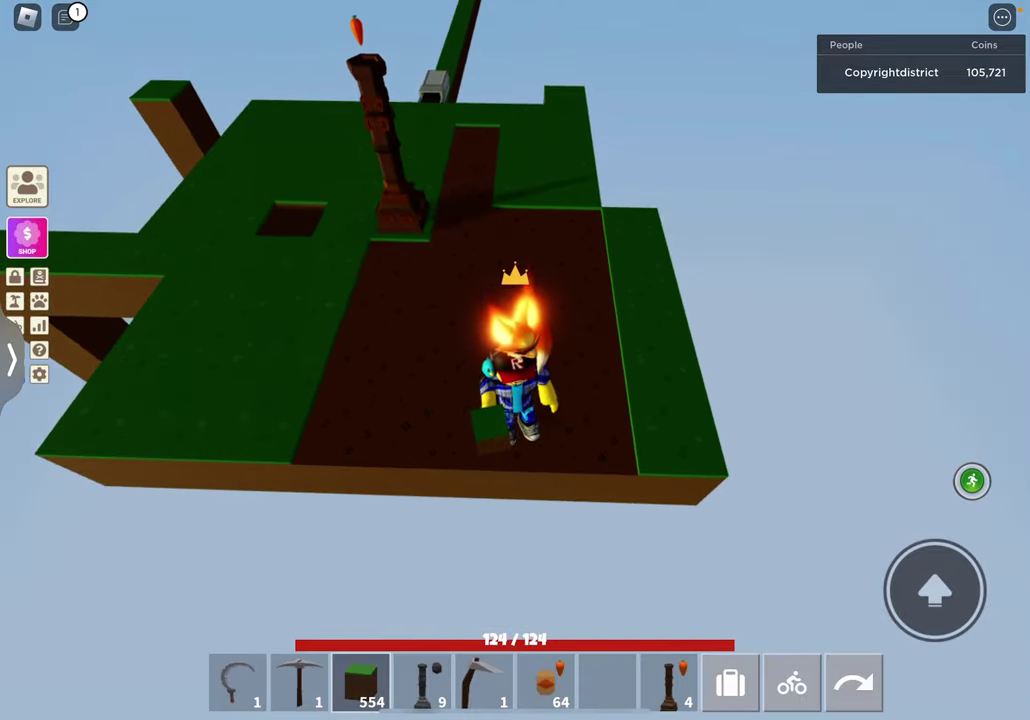
left_click(670, 440)
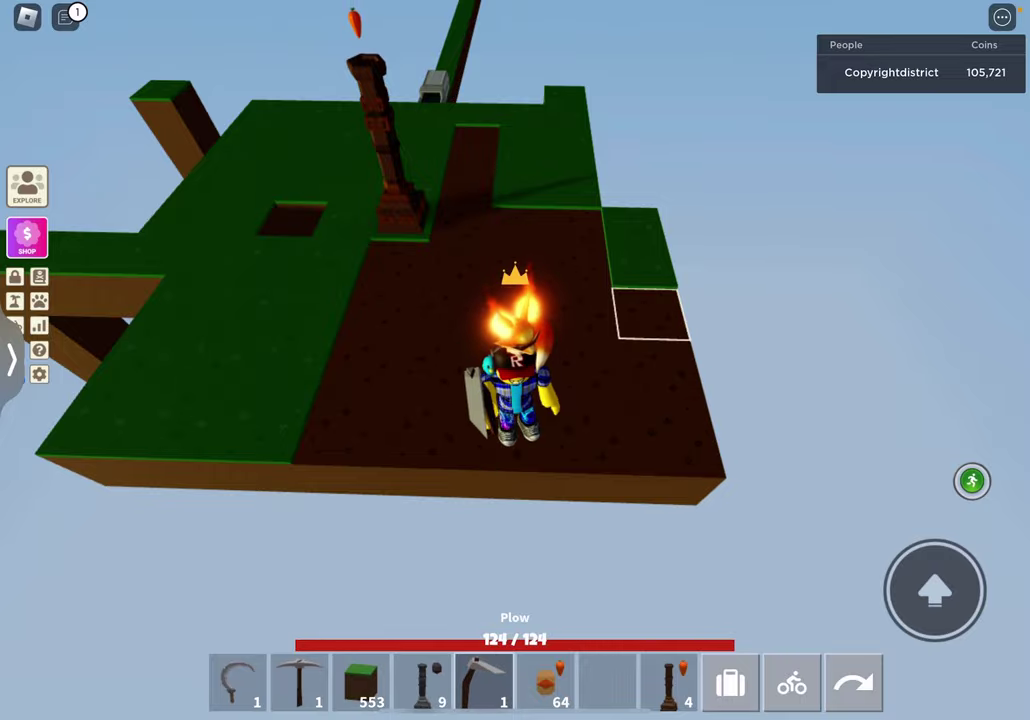
left_click_drag(600, 450, 450, 300)
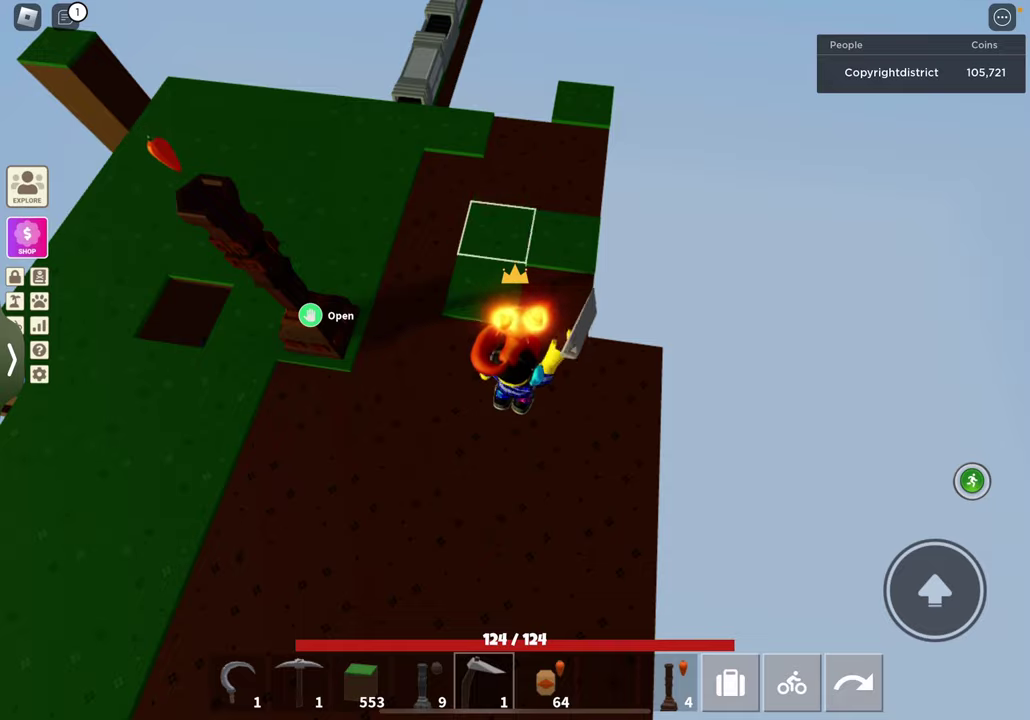
left_click_drag(600, 450, 600, 300)
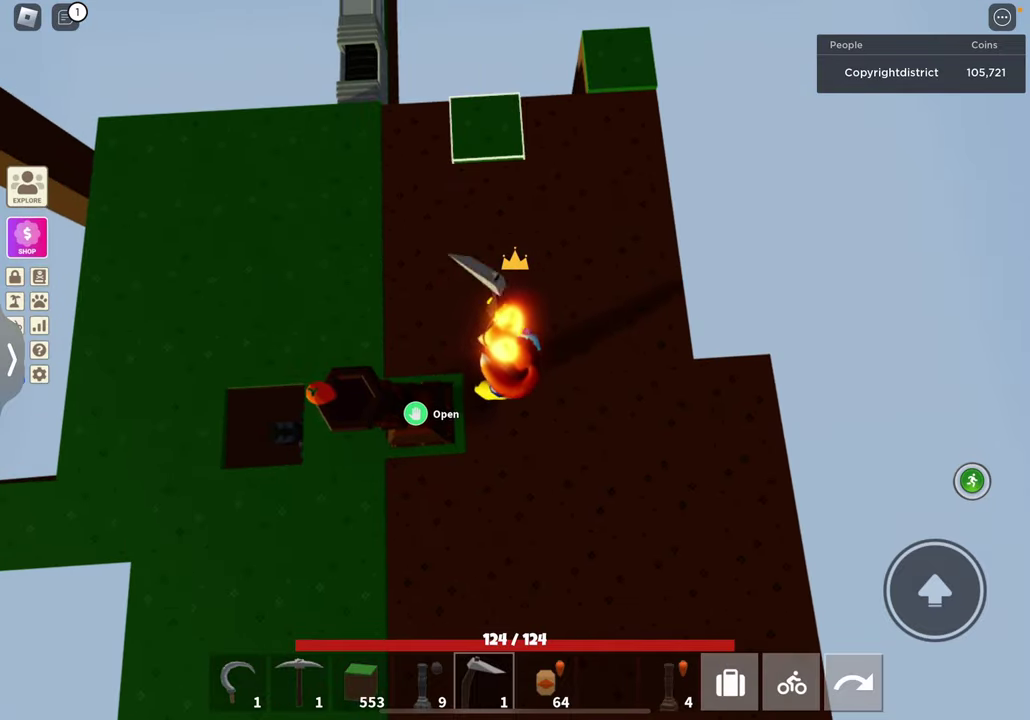
- With grass (slot 3), add four edge blocks, then plow two nearby tiles
key("3")
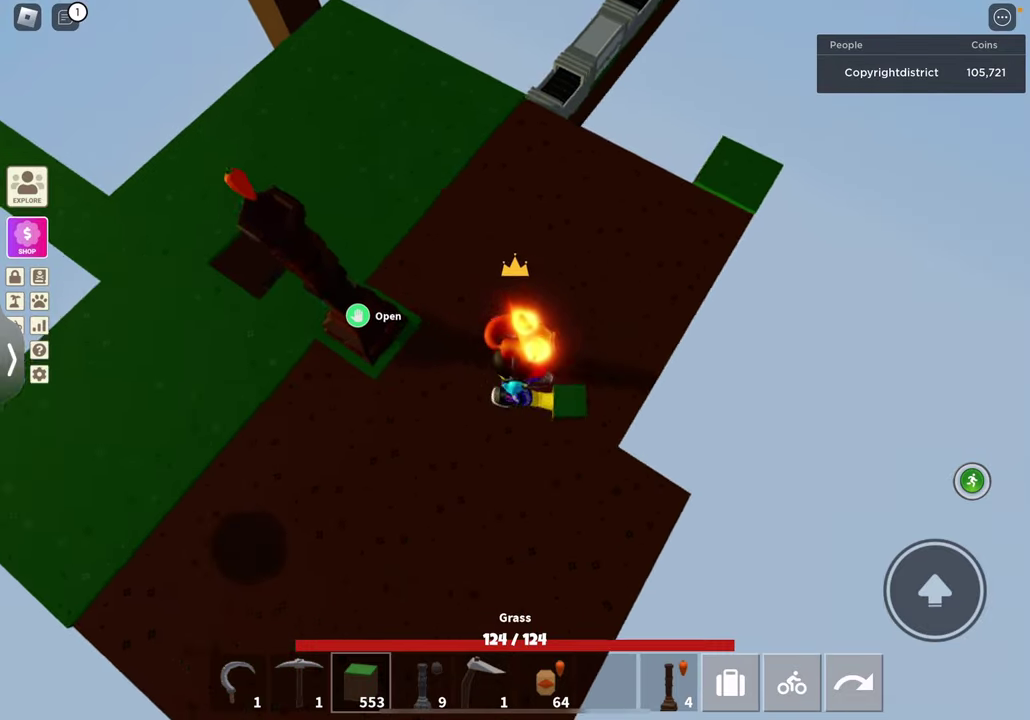
left_click(540, 390)
left_click(540, 420)
left_click(600, 465)
left_click(740, 580)
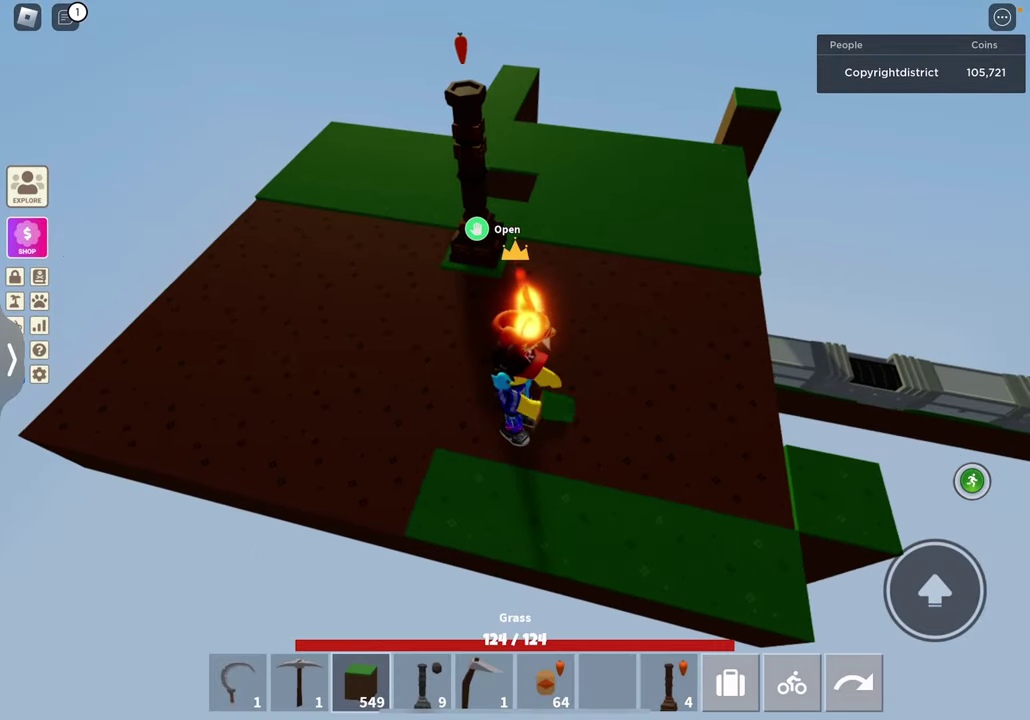
left_click(470, 500)
left_click(560, 480)
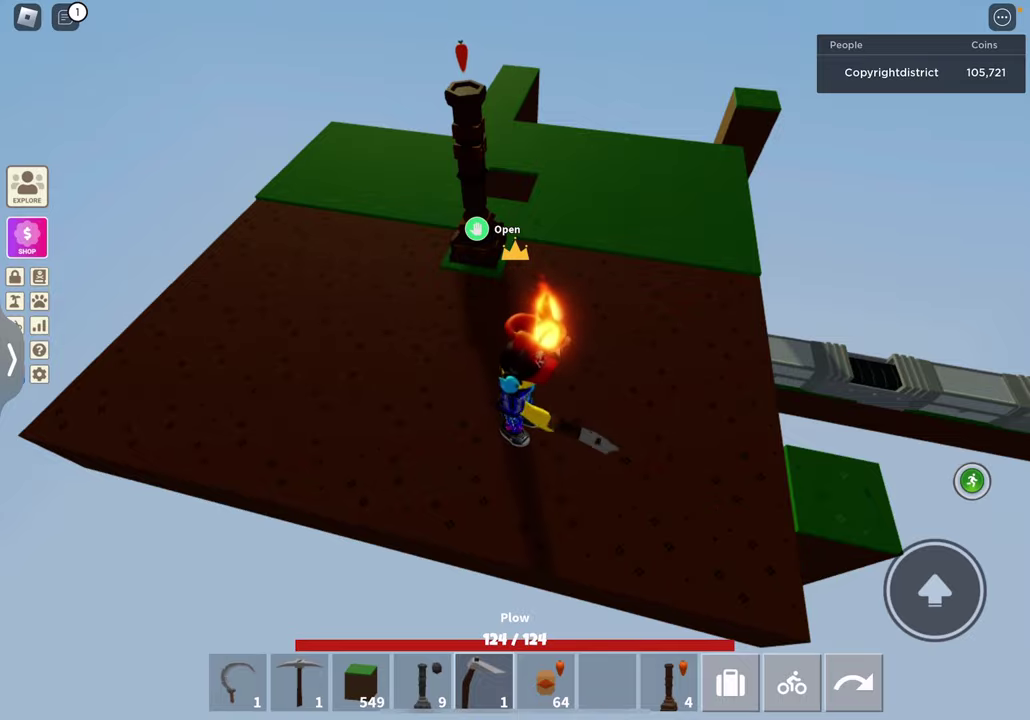
left_click_drag(600, 300, 400, 300)
- Return to the plow (slot 5) and till the remaining grass patch
key("2")
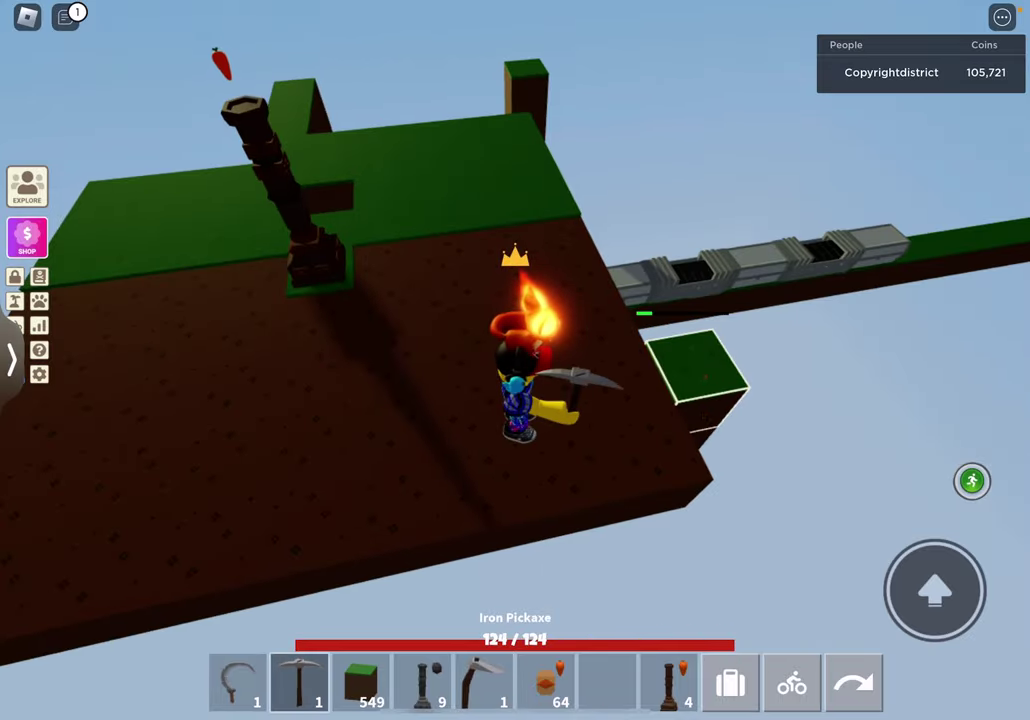
left_click_drag(700, 300, 500, 200)
key("5")
left_click_drag(700, 300, 450, 250)
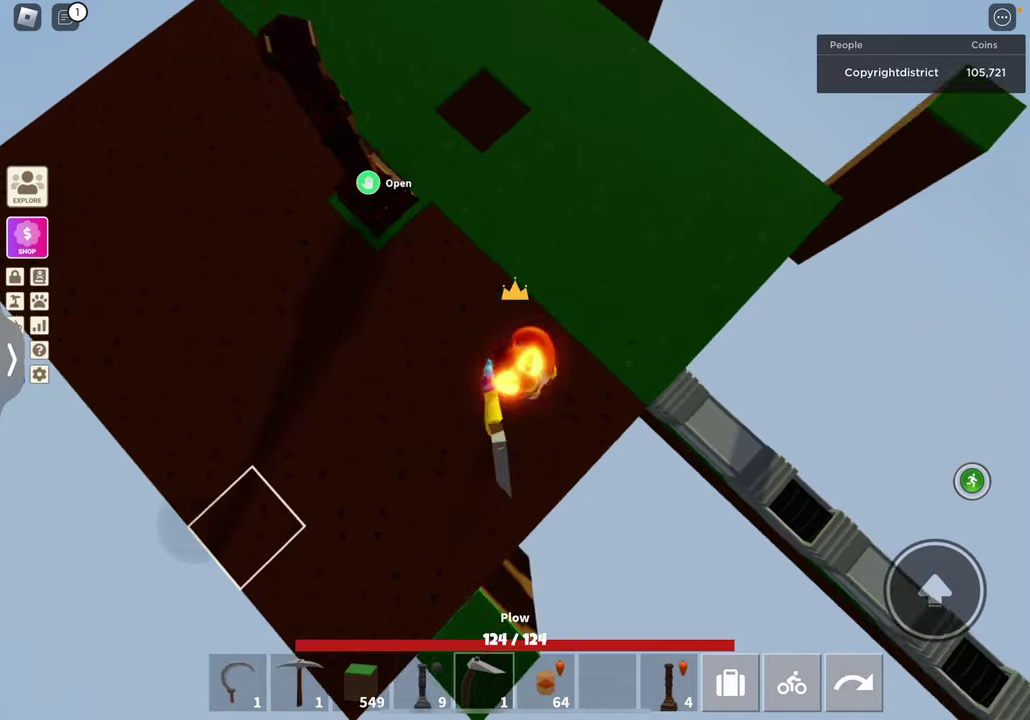
left_click_drag(600, 350, 550, 300)
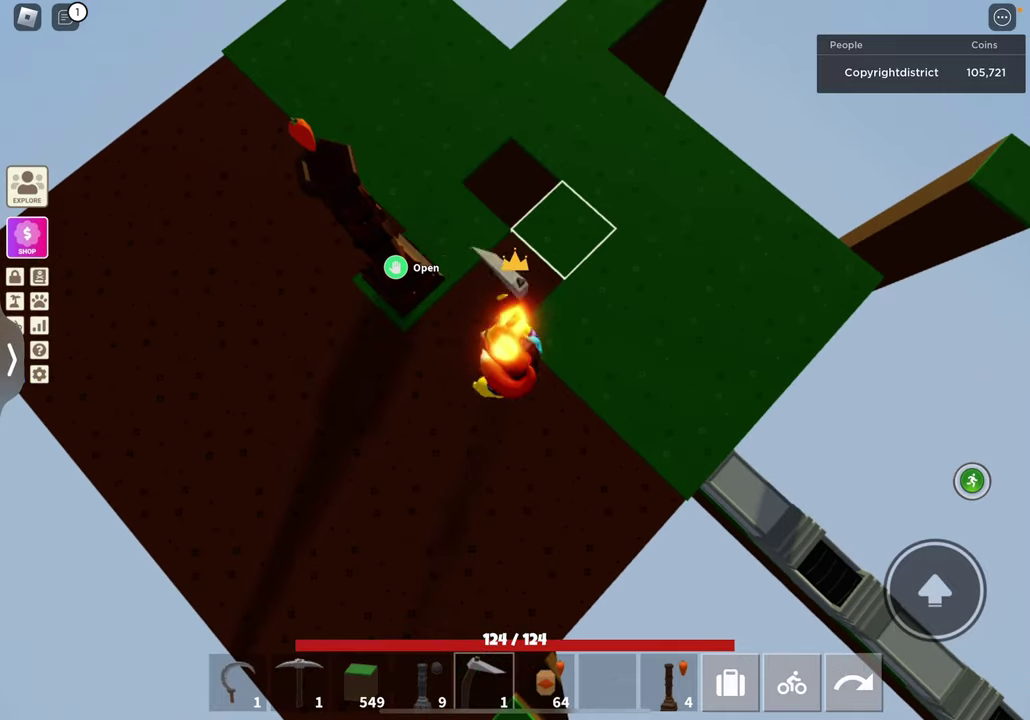
left_click(650, 220)
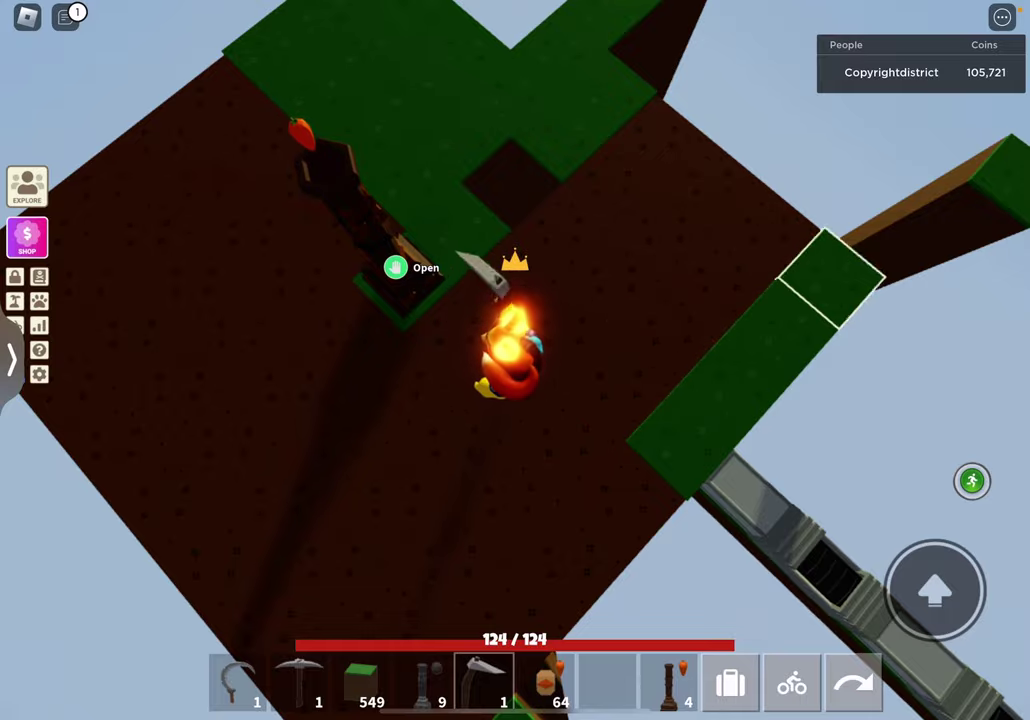
left_click_drag(700, 350, 450, 350)
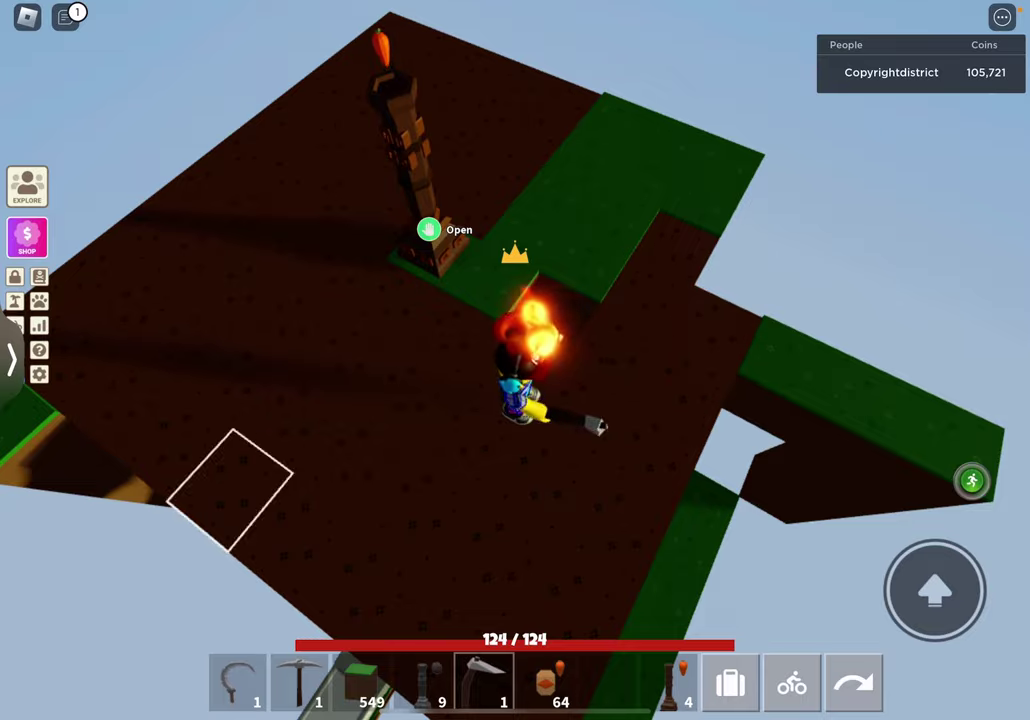
left_click_drag(700, 300, 400, 450)
left_click_drag(600, 450, 450, 300)
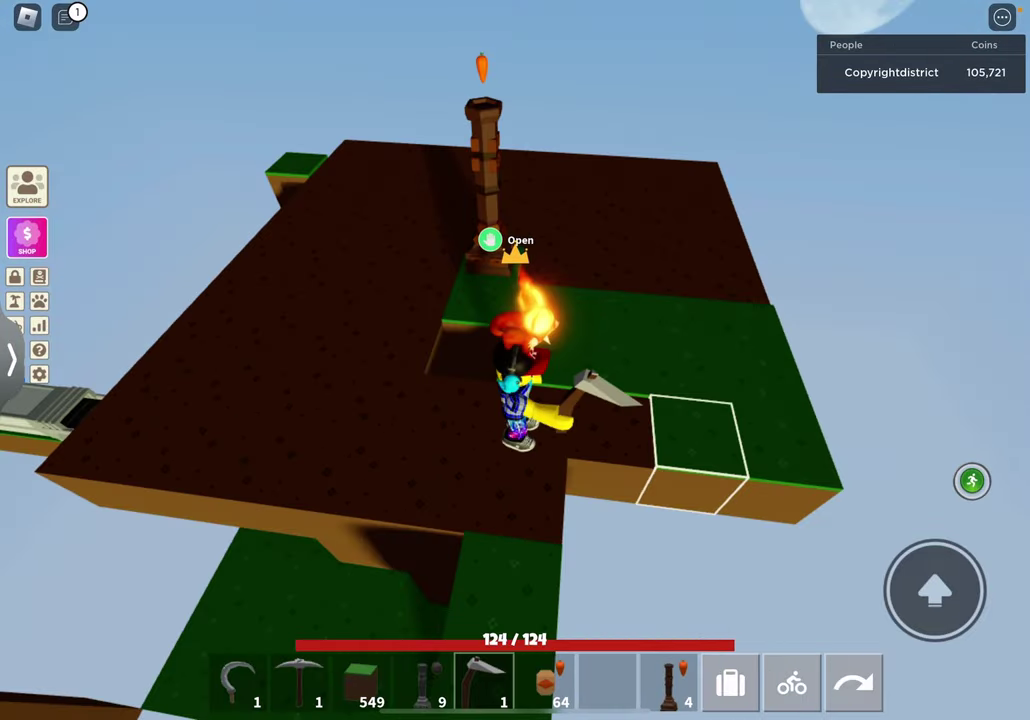
- Extend the edge with three grass blocks and plow the last tiles beside the totem
left_click(495, 430)
left_click(570, 440)
left_click(650, 450)
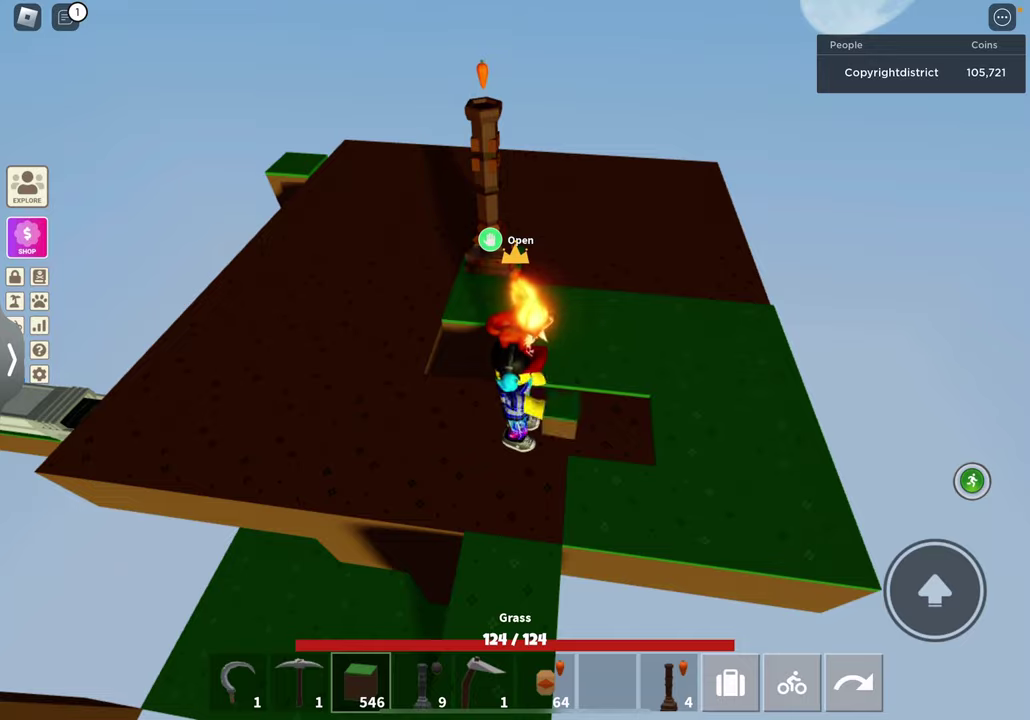
left_click(600, 420)
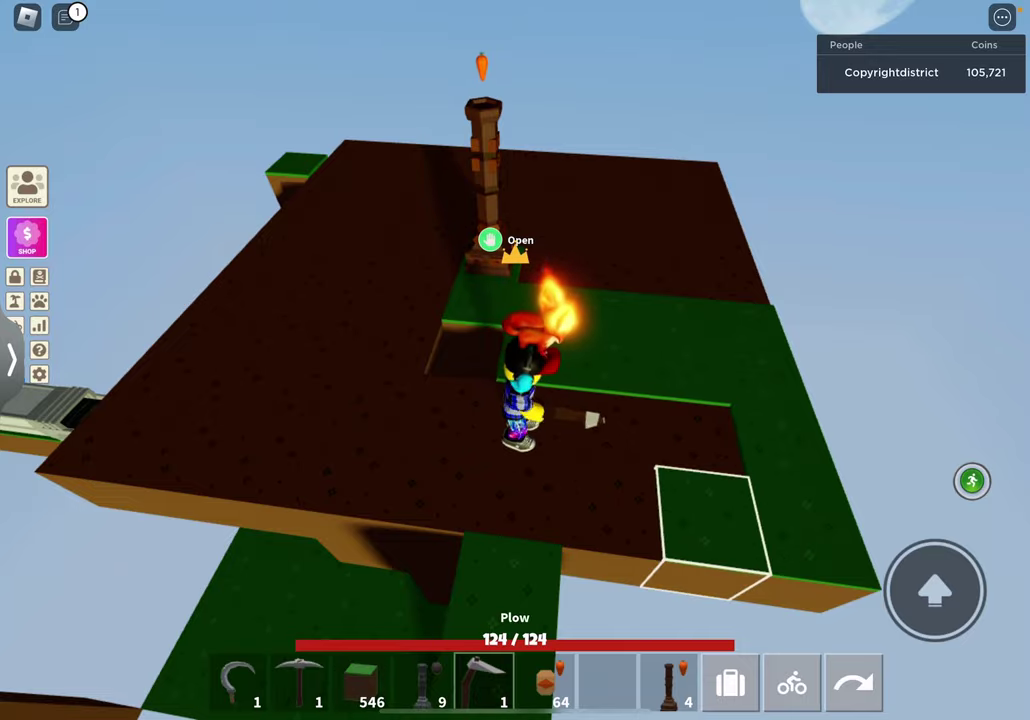
left_click(610, 500)
left_click(700, 480)
left_click(760, 380)
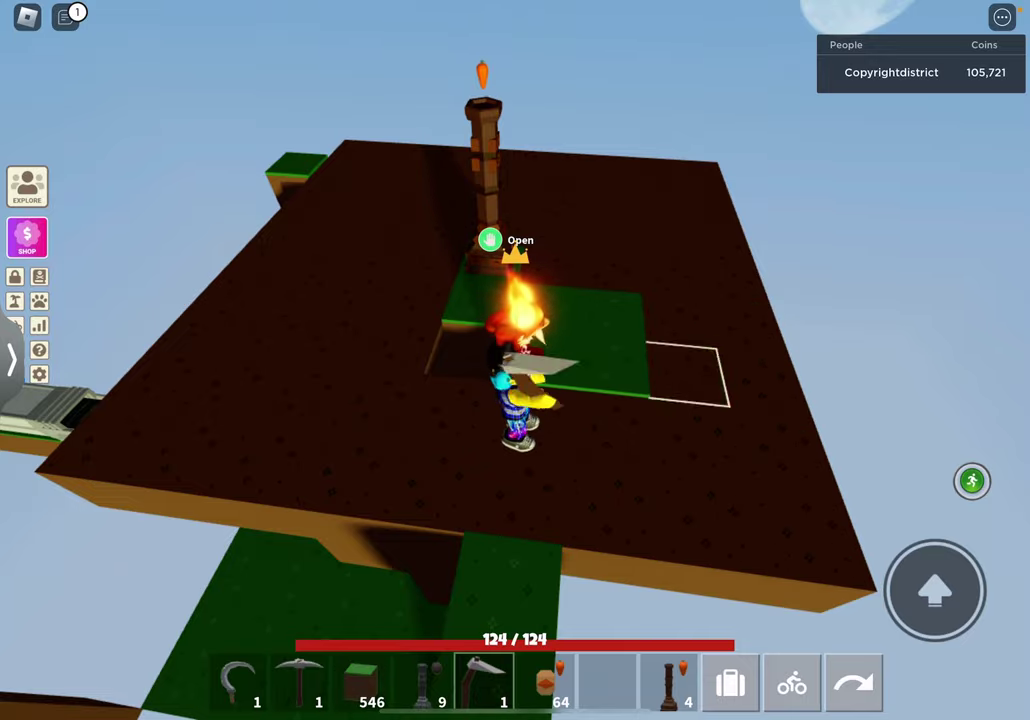
left_click(610, 413)
key("6")
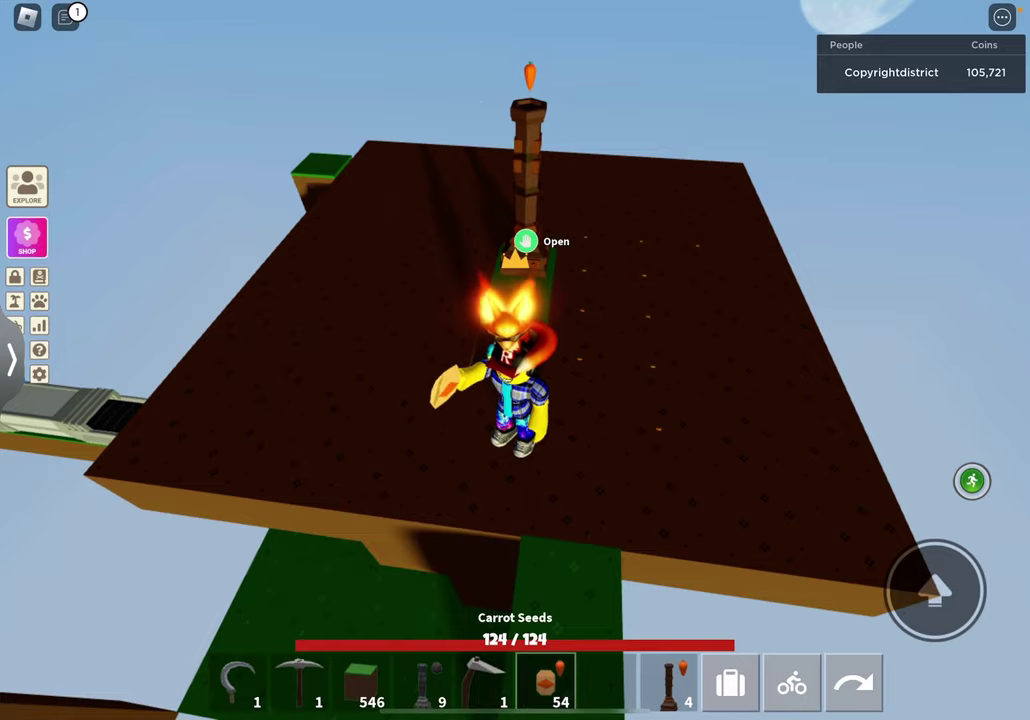
- Plant carrot seeds across the plowed upper floor until all tiles are sown
left_click(600, 400)
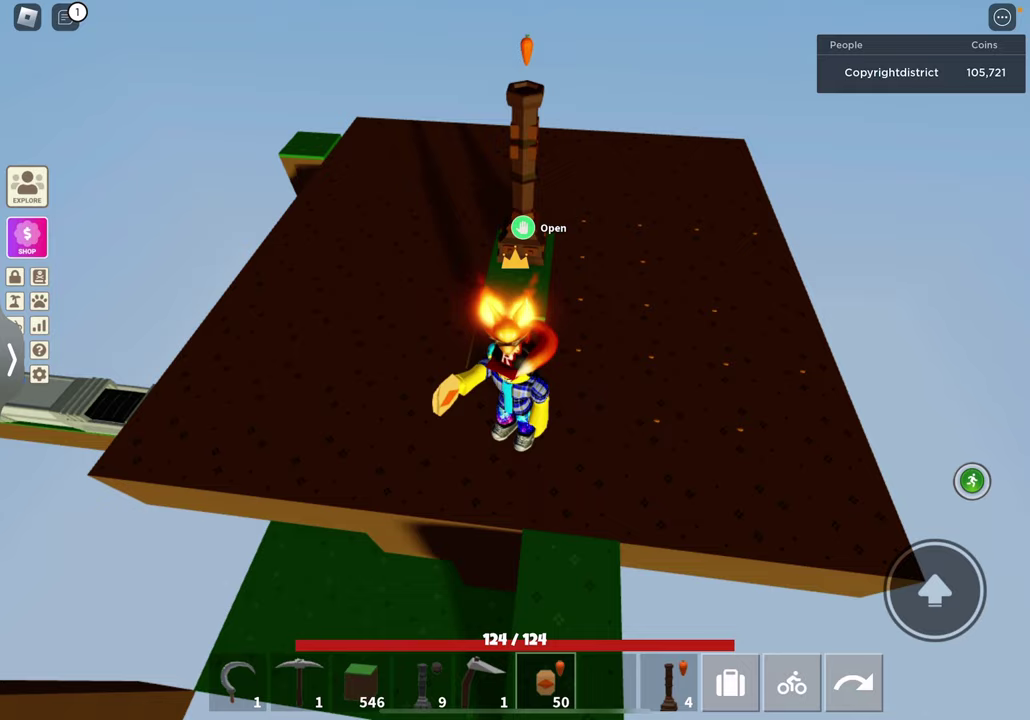
right_click(515, 360)
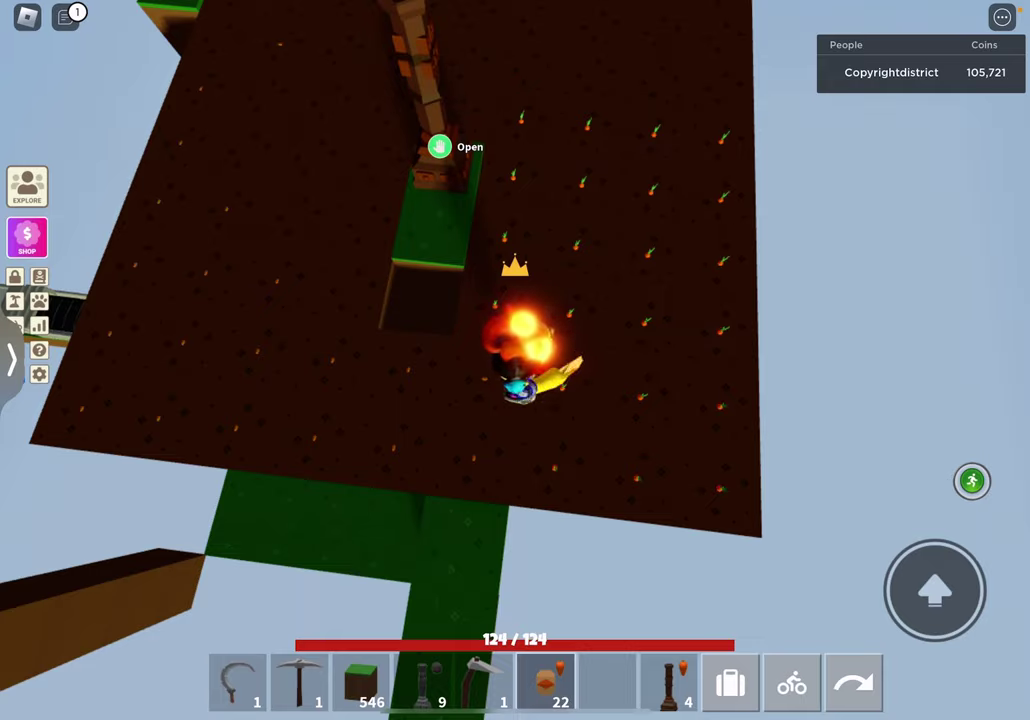
left_click(270, 270)
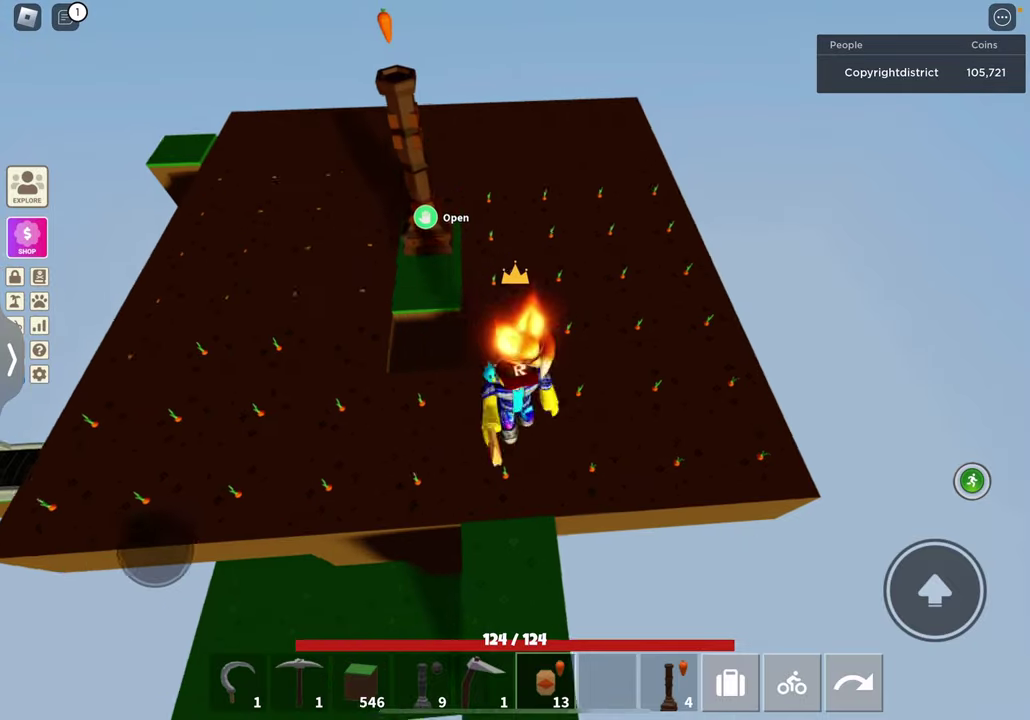
left_click_drag(300, 350, 700, 350)
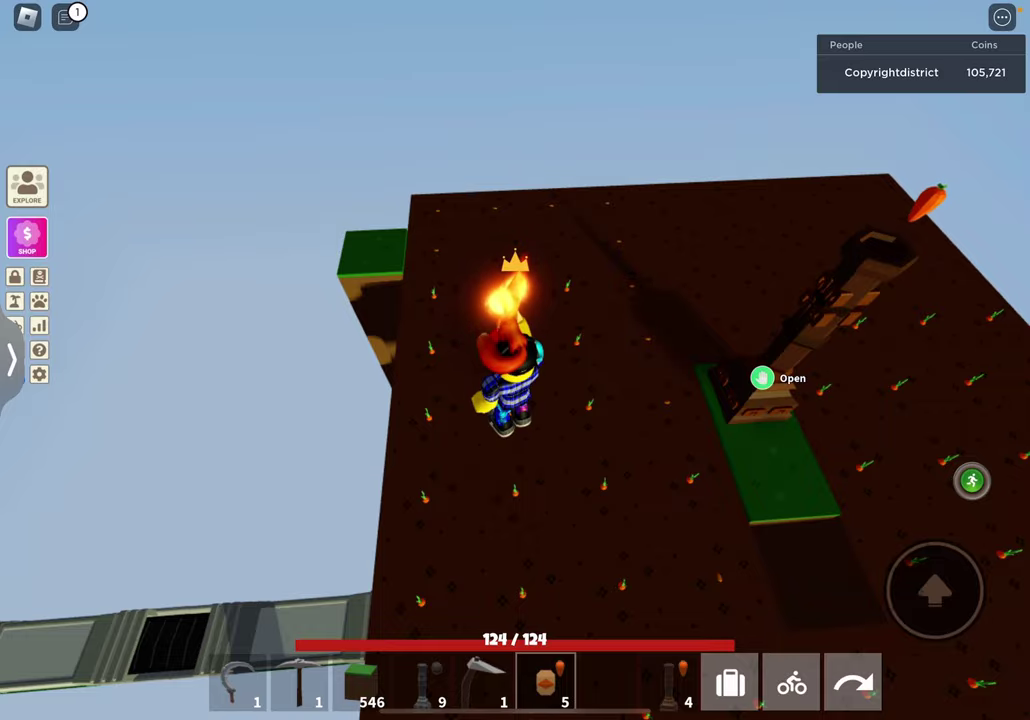
left_click_drag(300, 400, 600, 250)
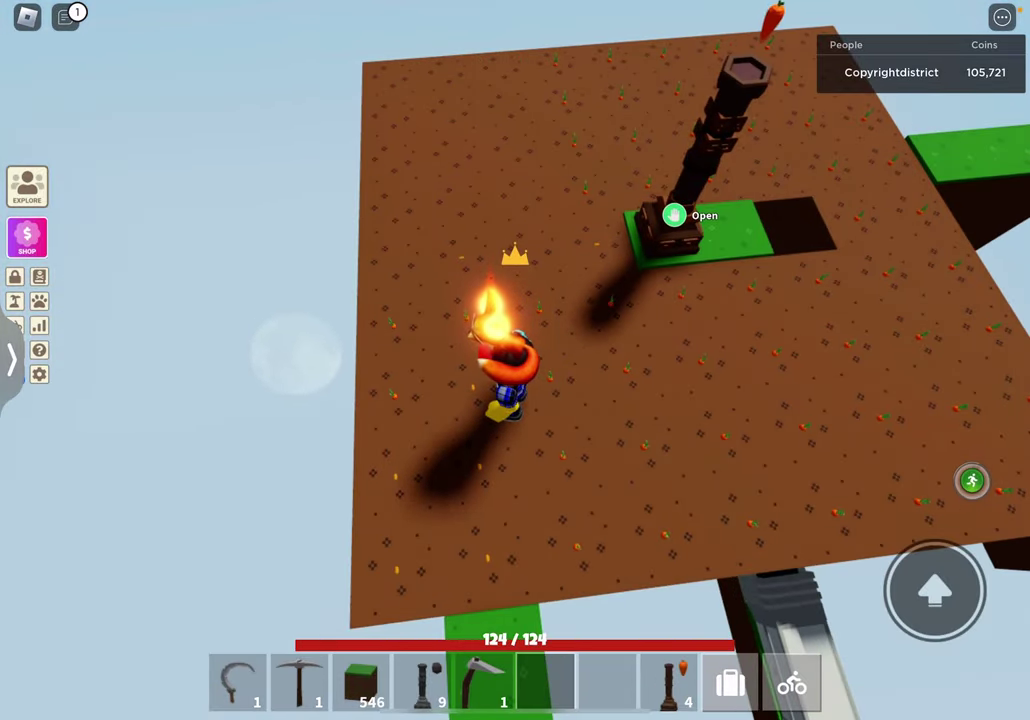
- Walk along the grey conveyor track and onto the grass bridge
left_click_drag(600, 350, 300, 350)
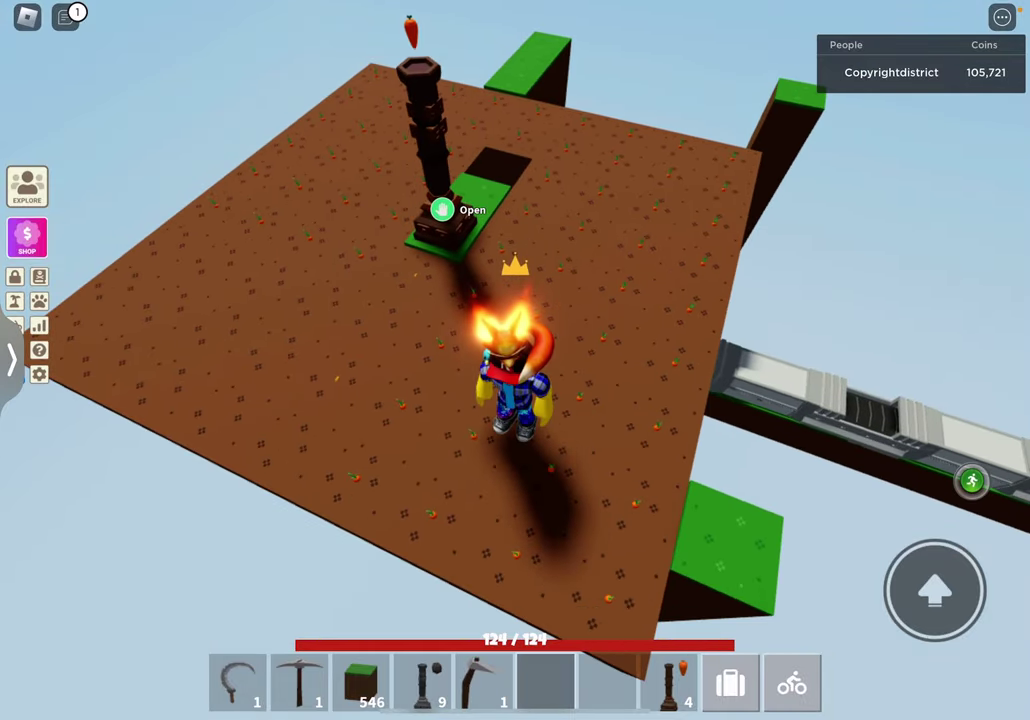
left_click_drag(600, 350, 300, 350)
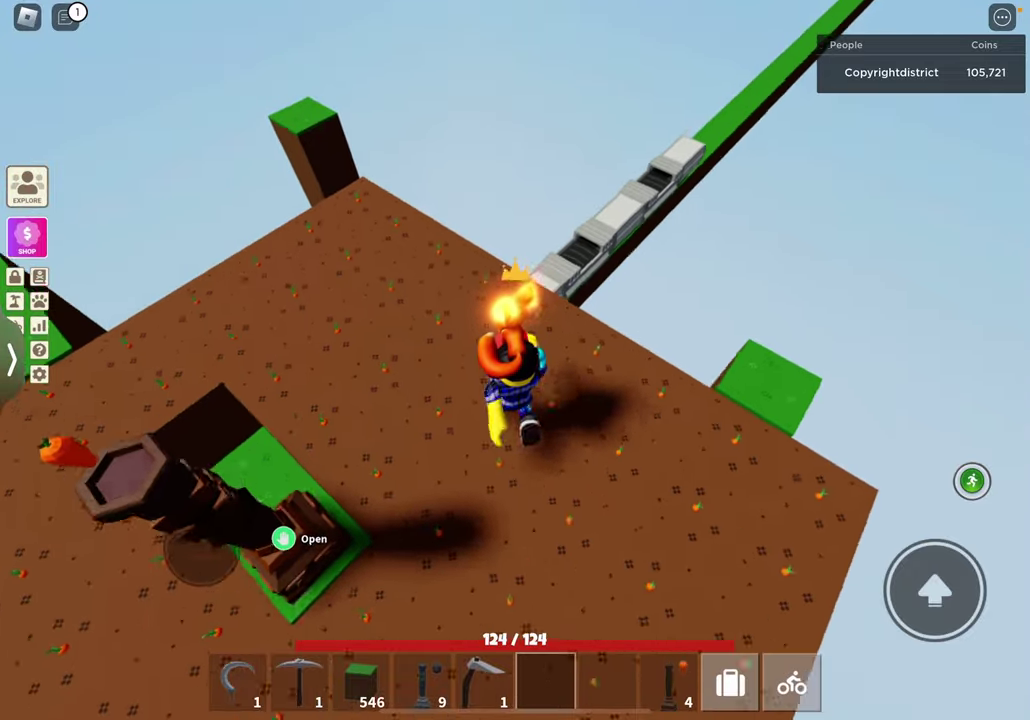
left_click_drag(600, 350, 400, 500)
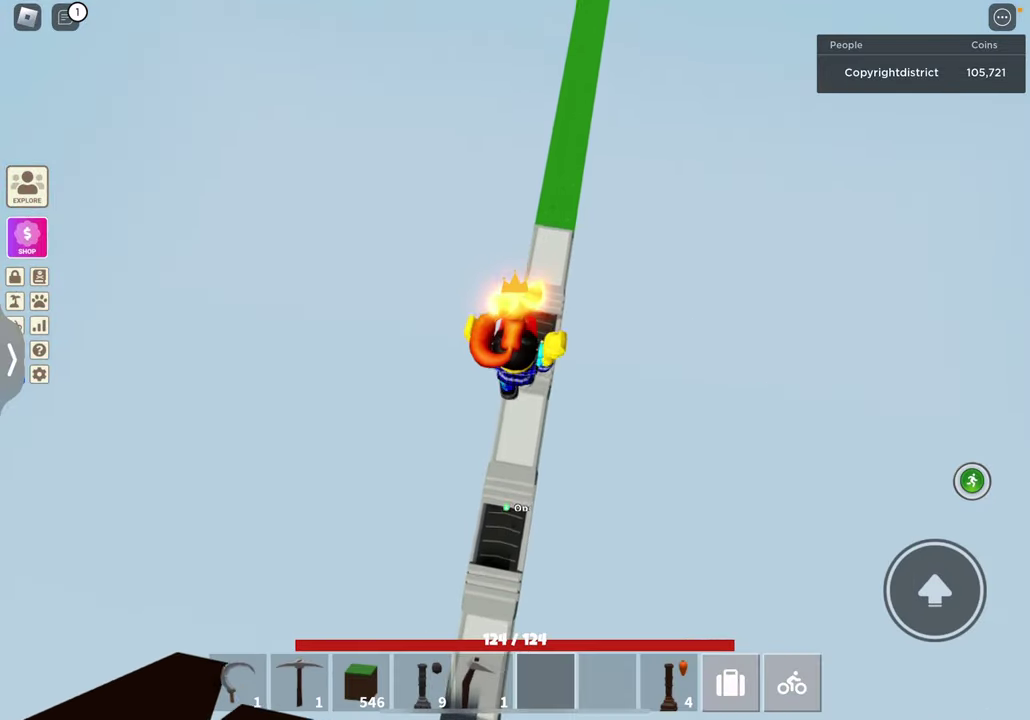
left_click_drag(200, 540, 200, 480)
left_click_drag(200, 540, 200, 470)
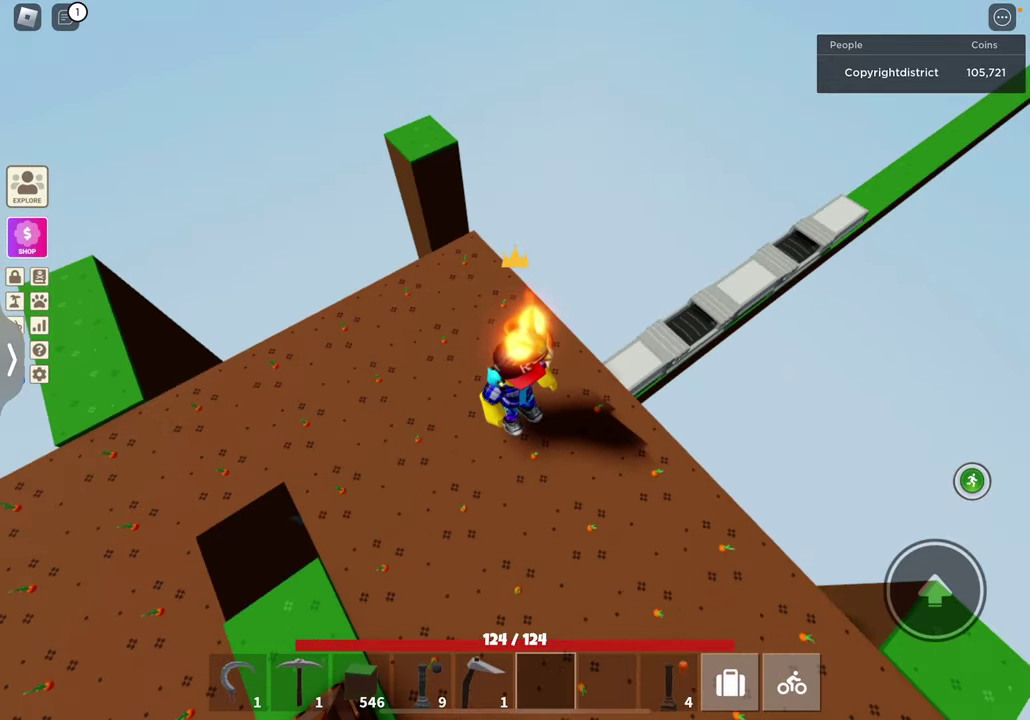
left_click_drag(220, 540, 220, 480)
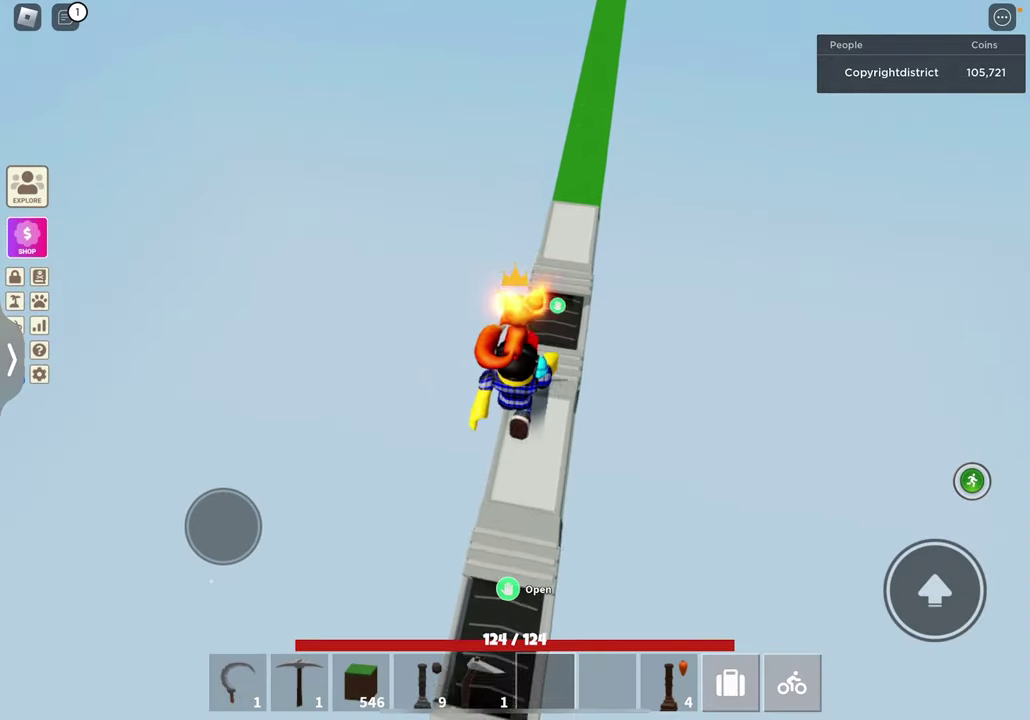
left_click_drag(222, 540, 222, 480)
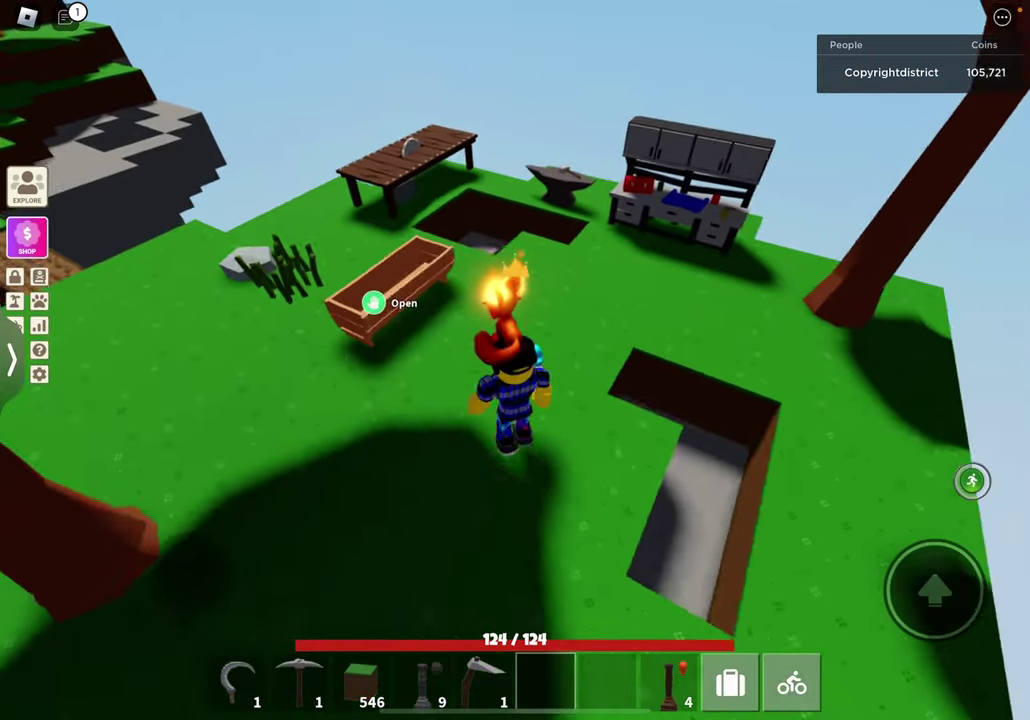
- Craft one Conveyor Belt from the workbench's Factory category
left_click_drag(600, 400, 500, 400)
left_click(593, 265)
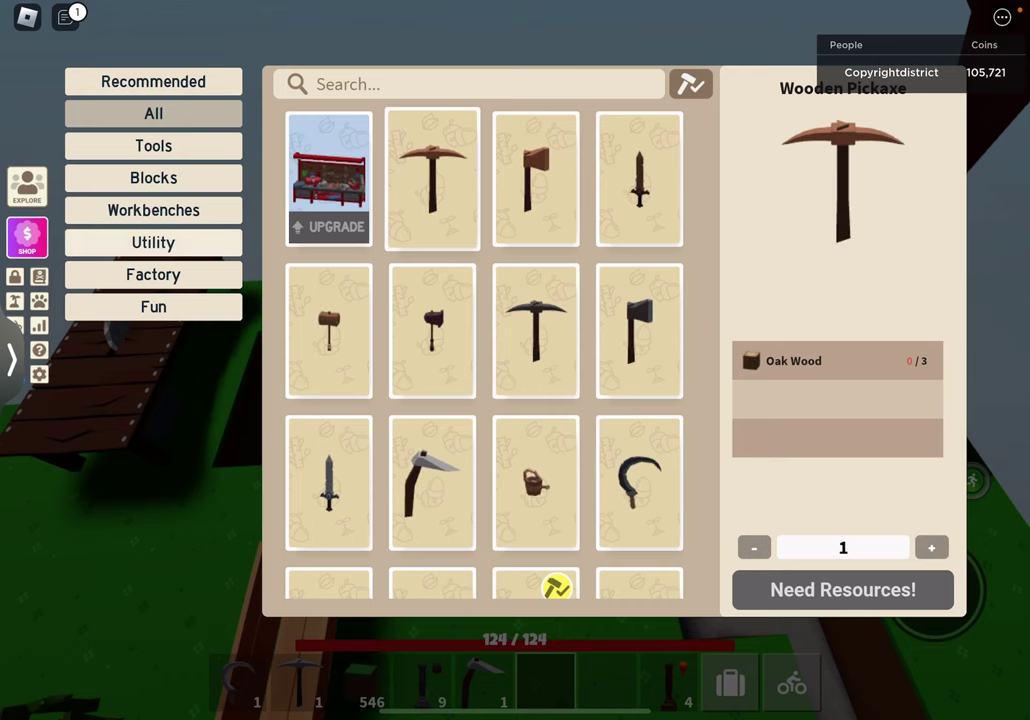
left_click(153, 242)
left_click(153, 274)
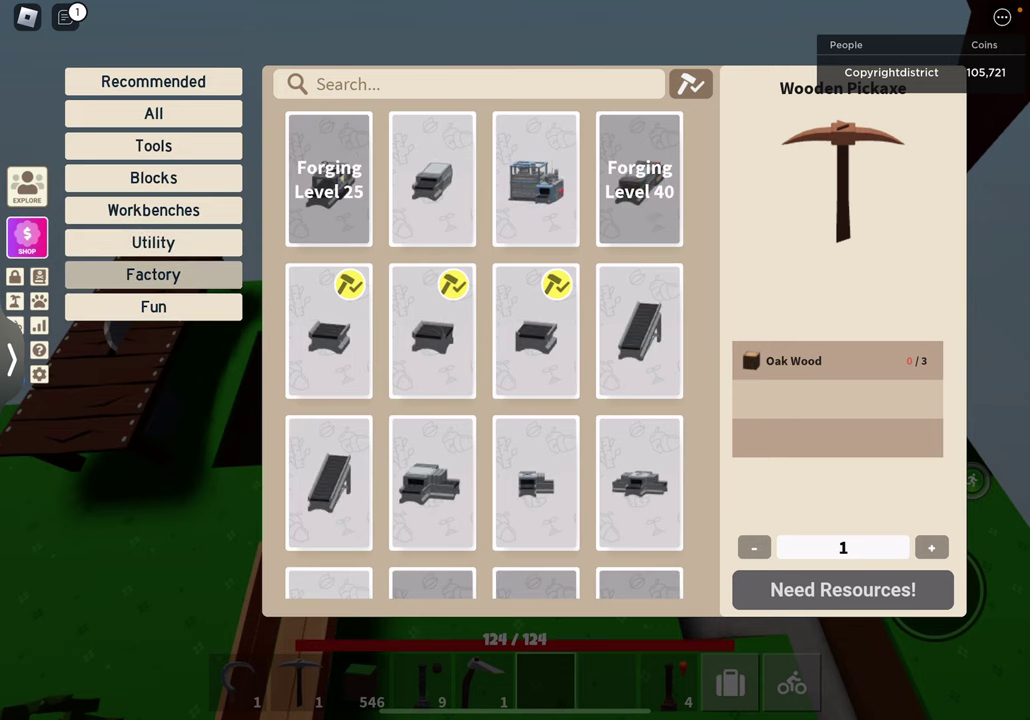
left_click(329, 331)
left_click(843, 590)
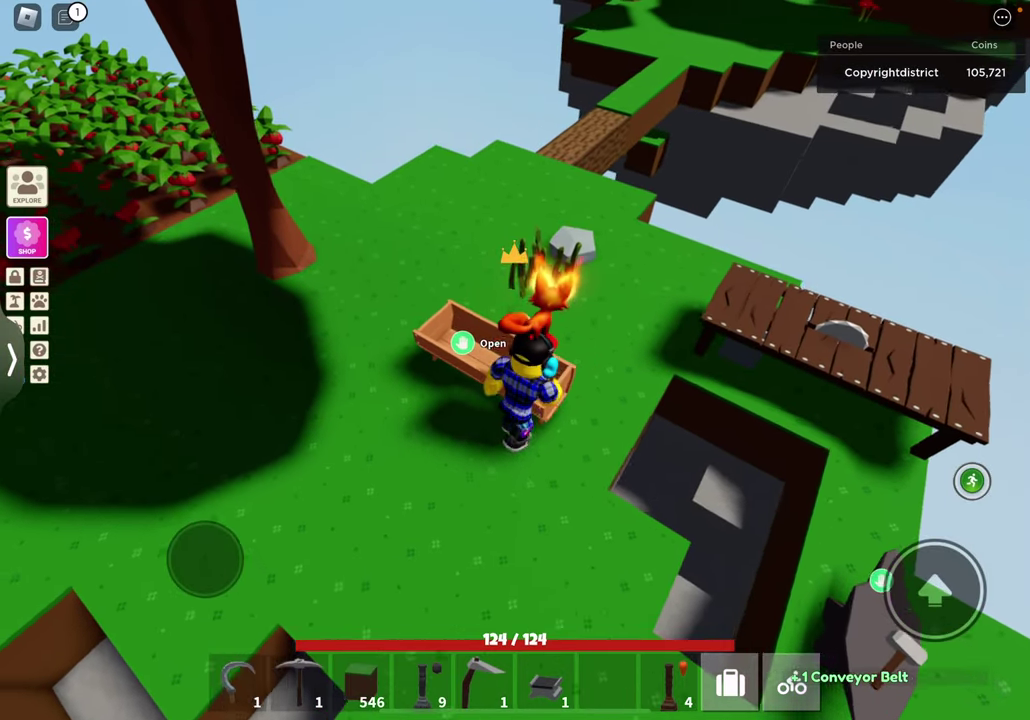
mouse_move(205, 560)
left_mouse_down()
mouse_move(215, 480)
mouse_move(180, 520)
mouse_move(210, 570)
mouse_move(205, 540)
left_mouse_up()
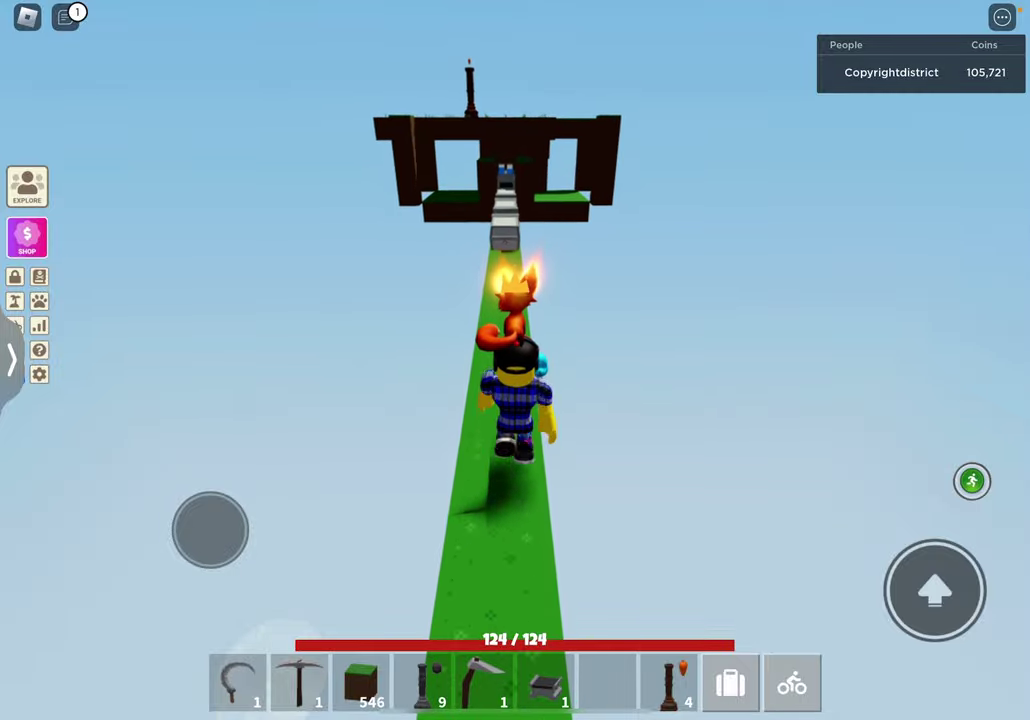
- Run back to the farm, equip the conveyor belt (slot 6), and set it beside the totem
key("w")
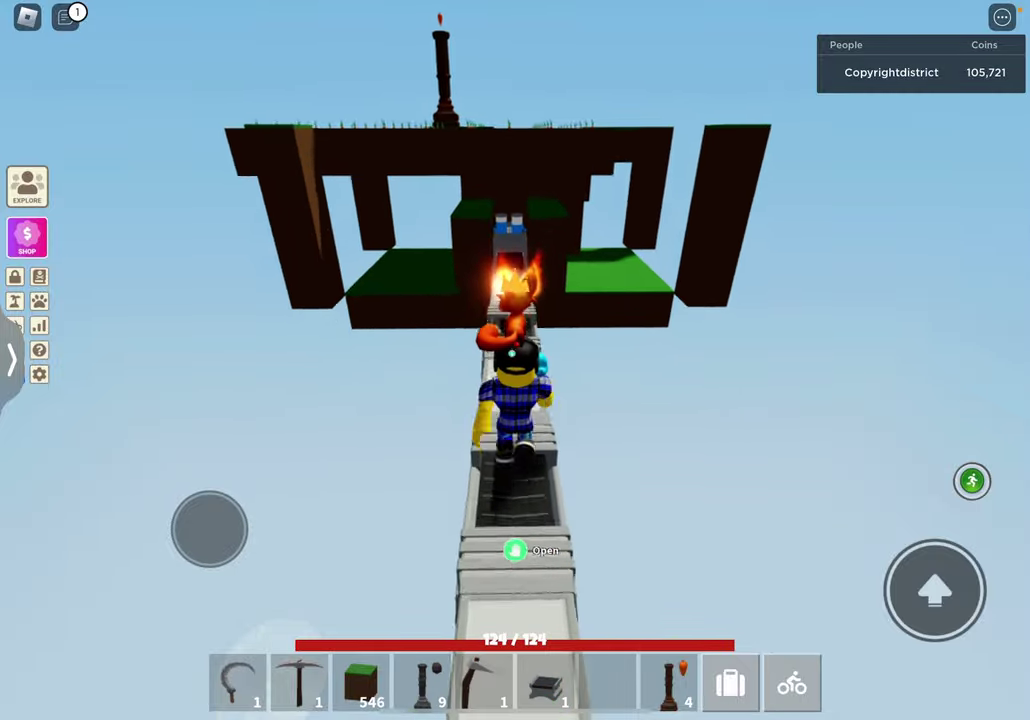
key("w")
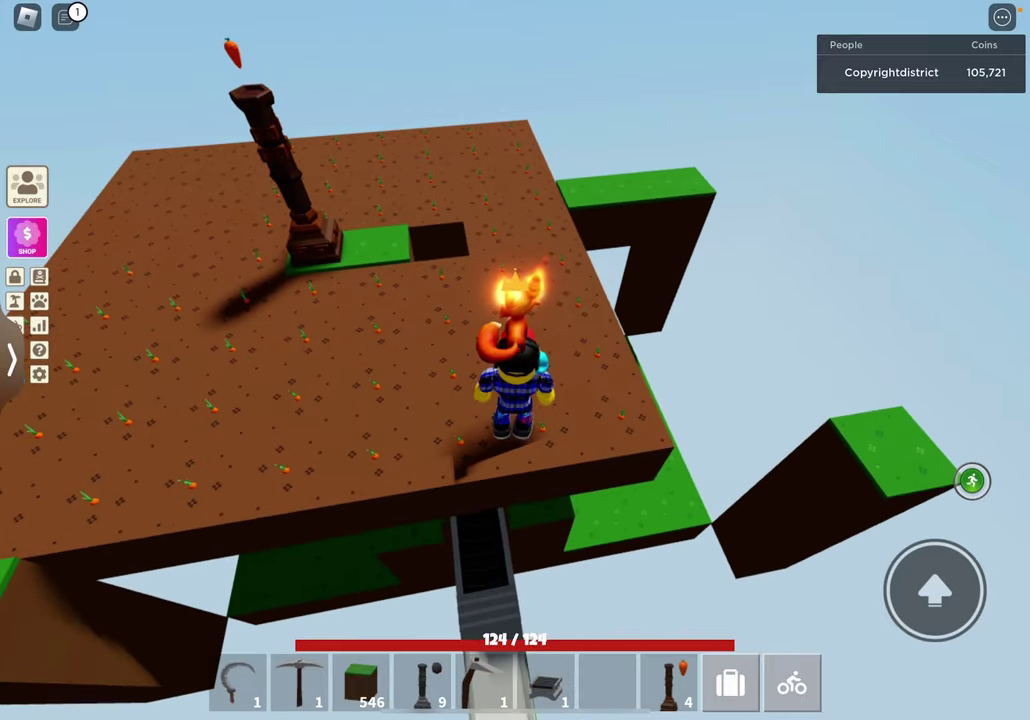
key("w")
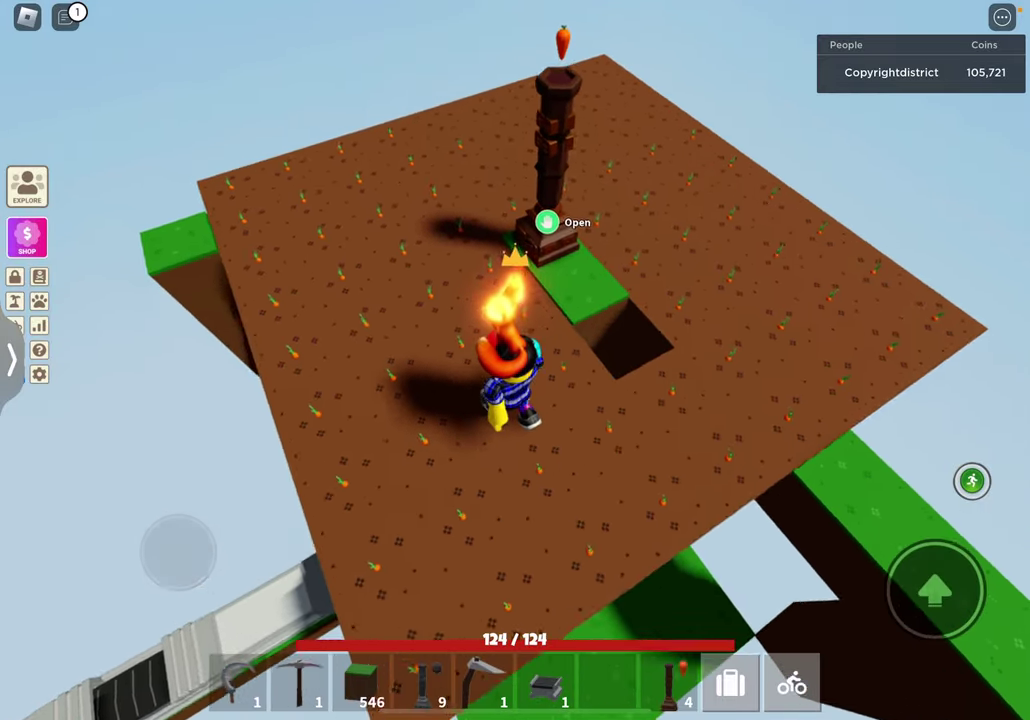
key("6")
left_click_drag(700, 400, 400, 400)
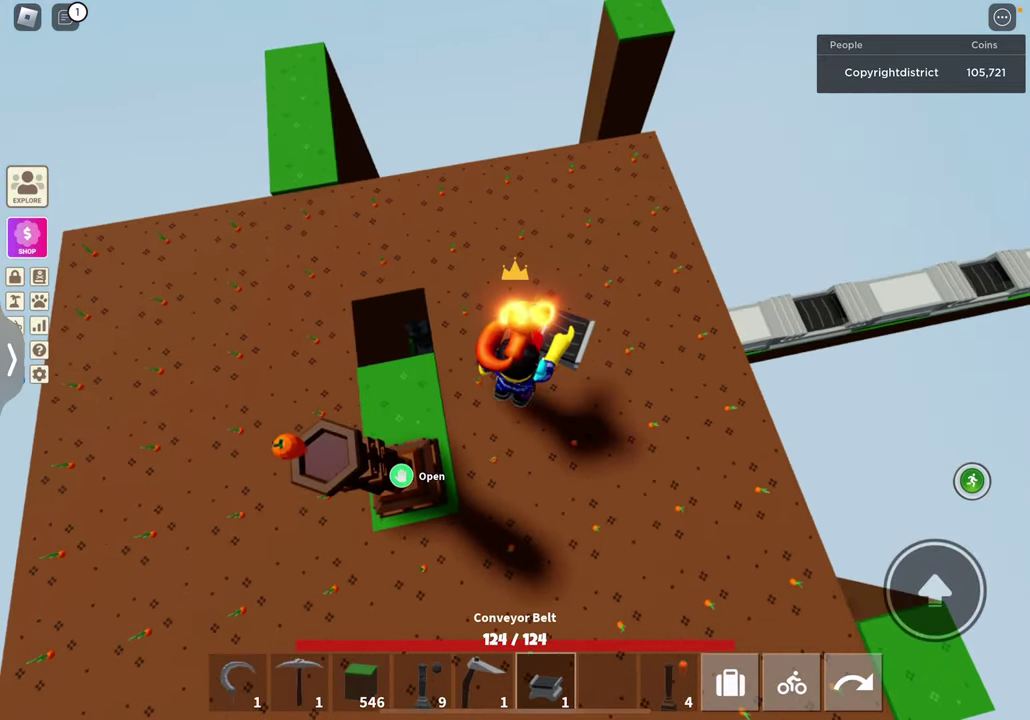
left_click_drag(700, 400, 300, 400)
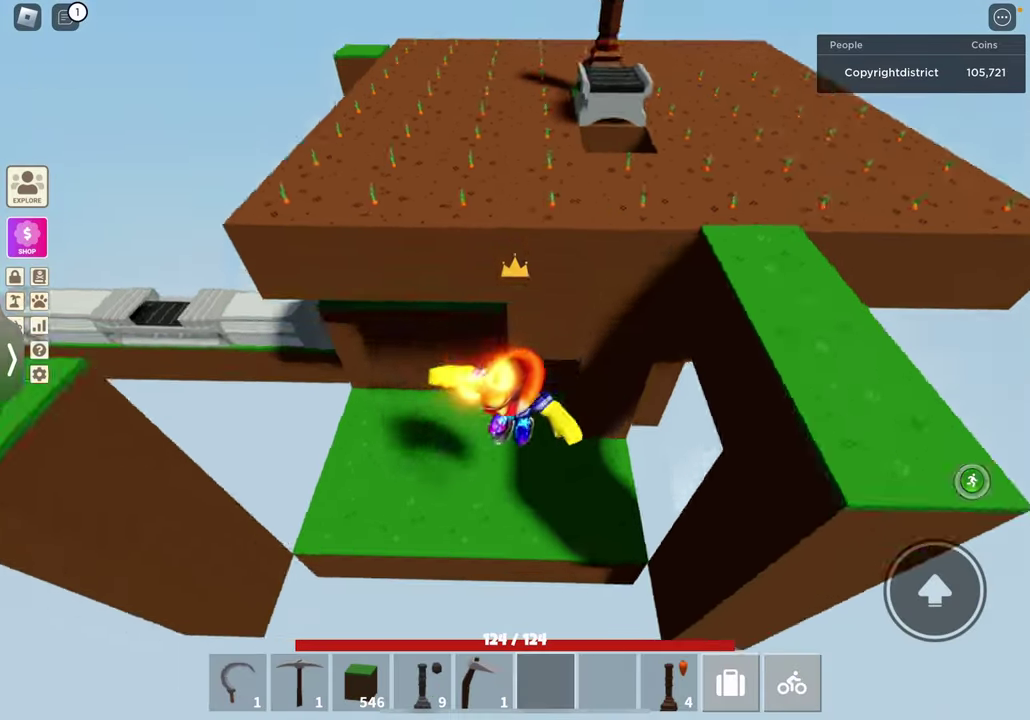
left_click_drag(600, 300, 600, 500)
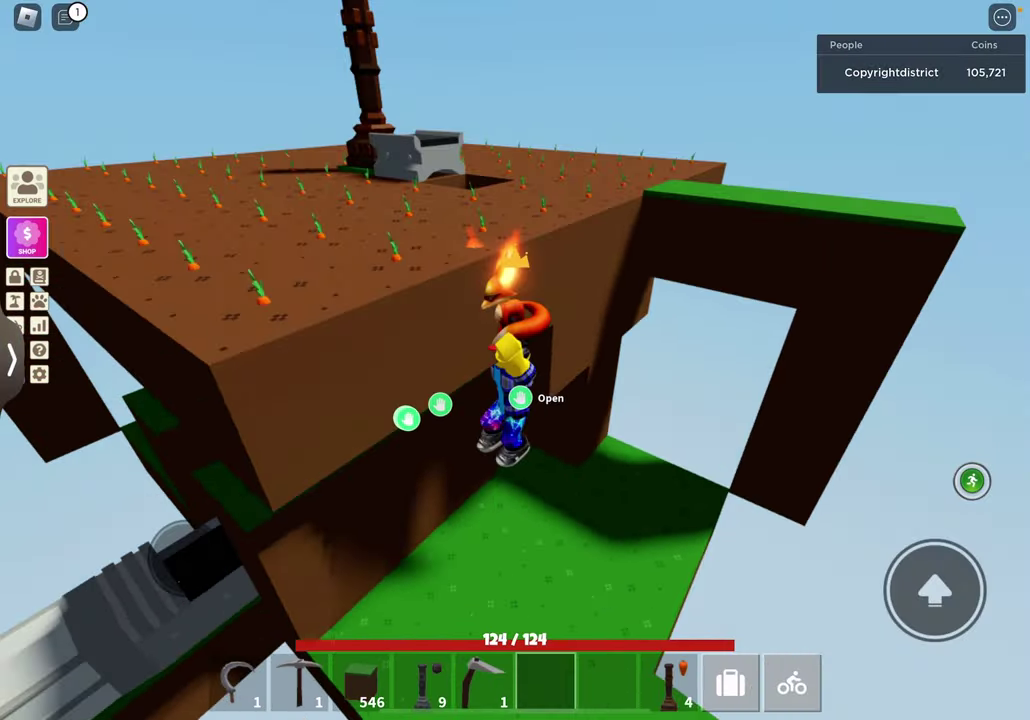
left_click_drag(700, 400, 300, 400)
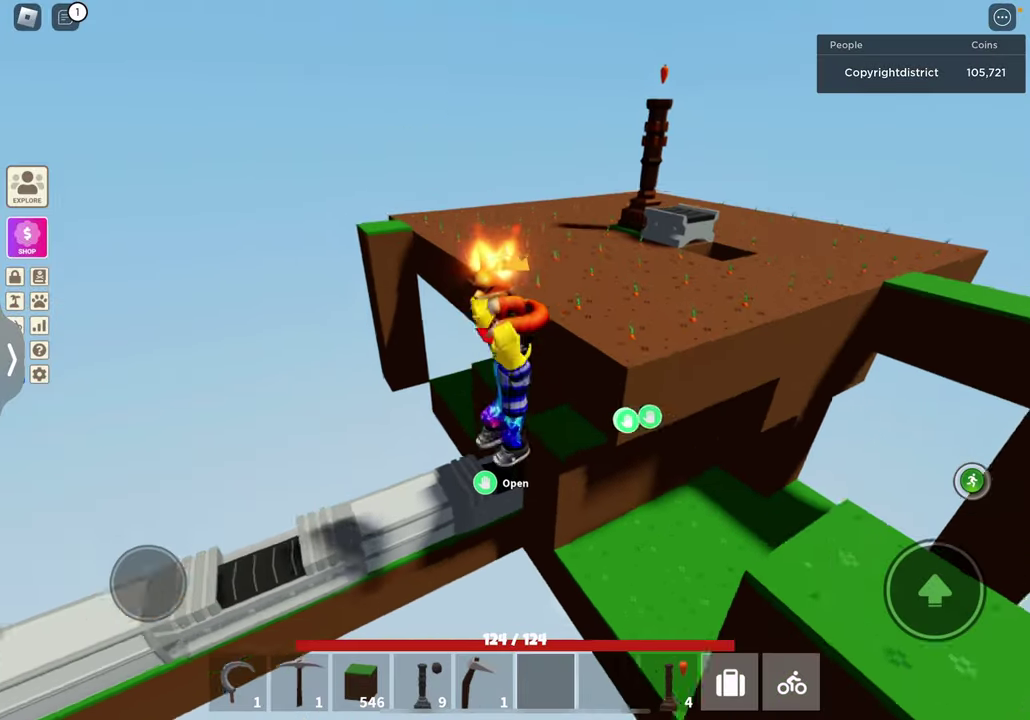
left_click_drag(700, 350, 300, 350)
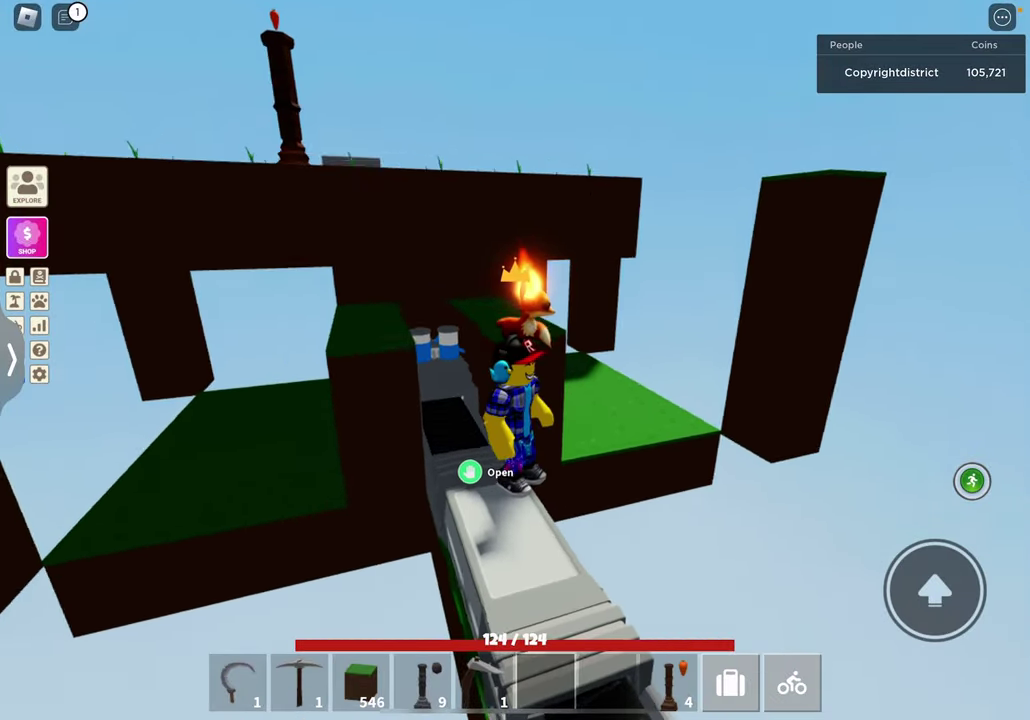
left_click_drag(700, 350, 450, 300)
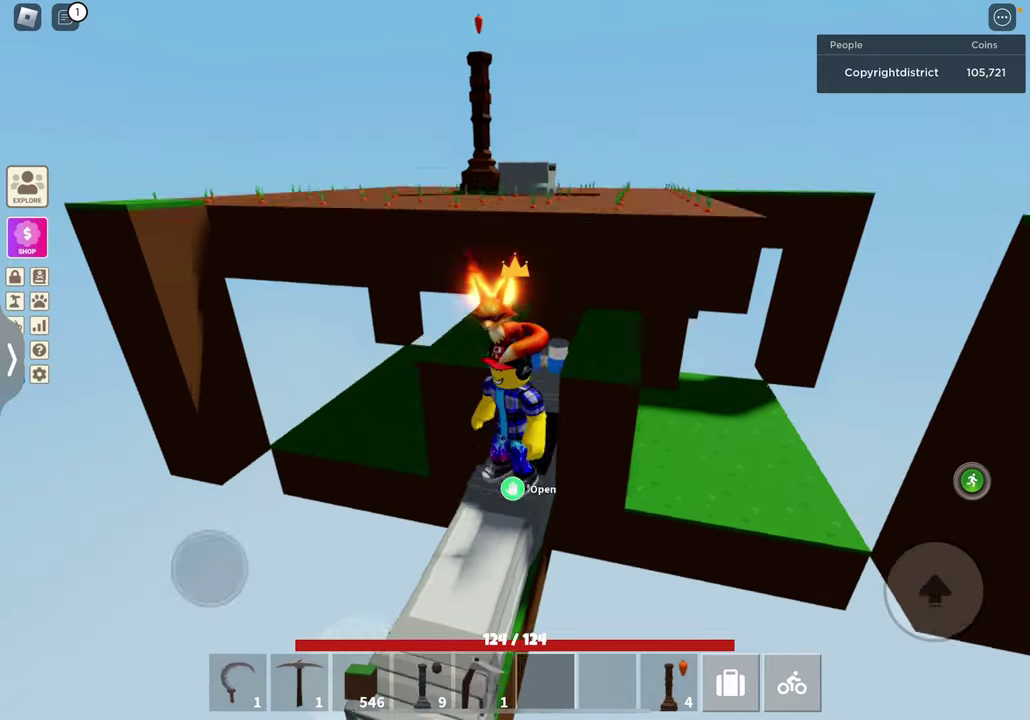
- Jump onto the upper platform, then run across the grass bridge and home island
left_click(935, 588)
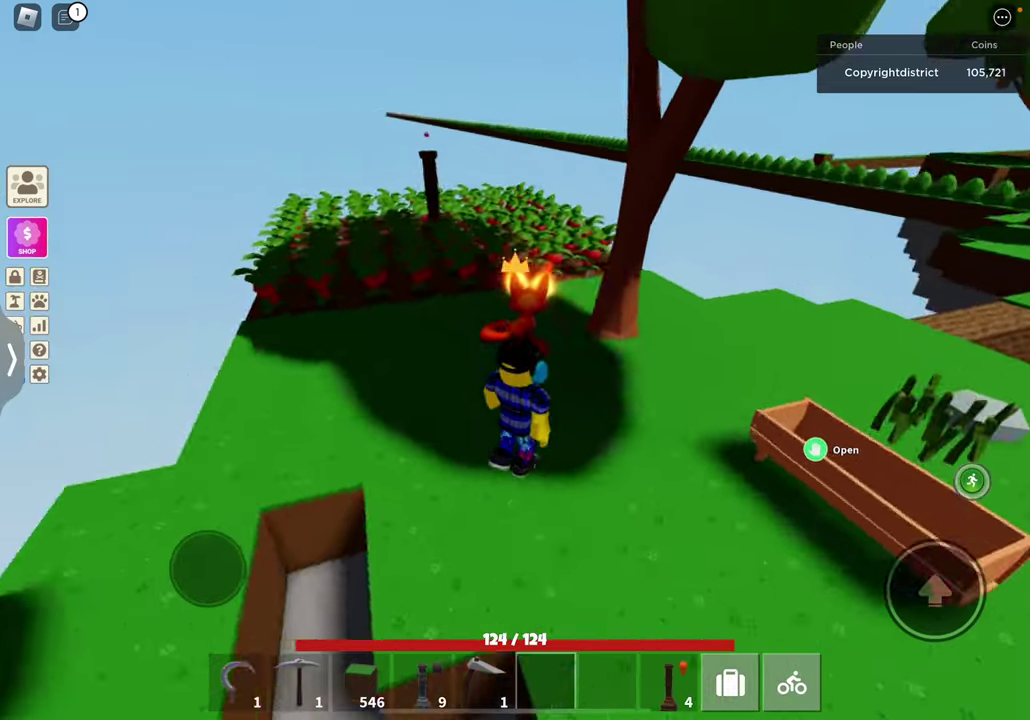
left_click_drag(205, 565, 193, 460)
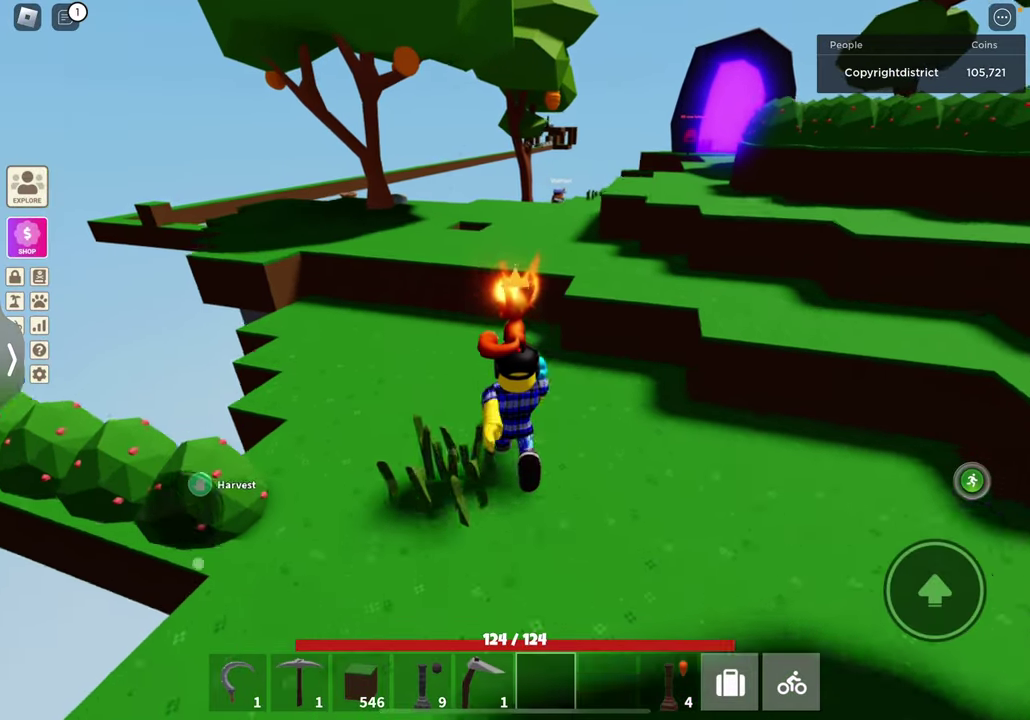
left_click_drag(205, 560, 205, 490)
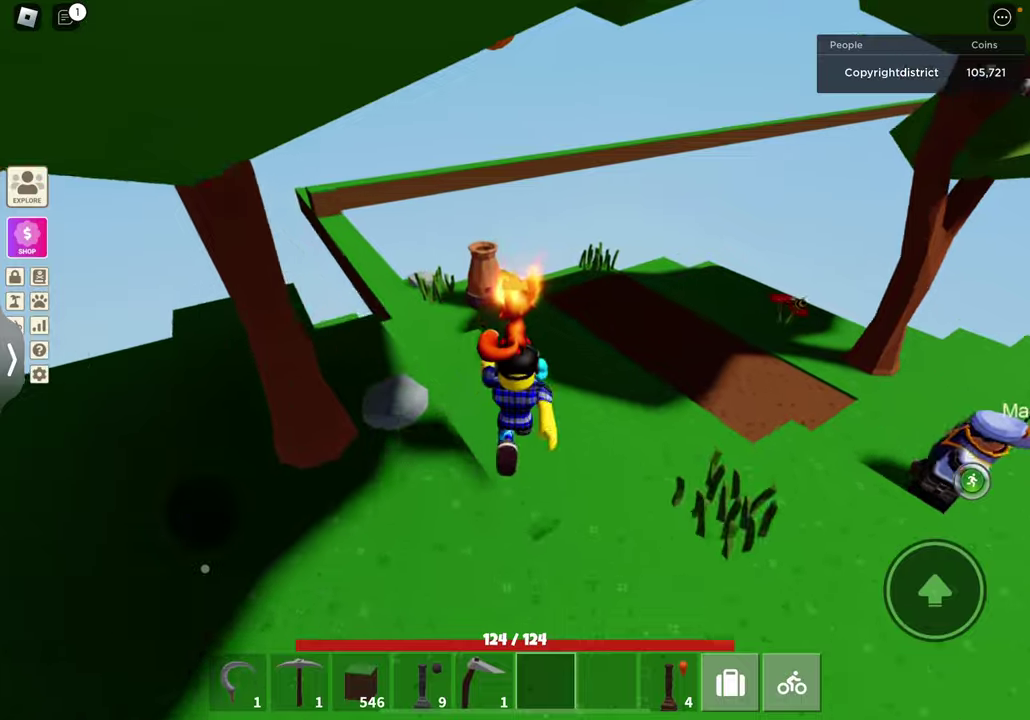
mouse_move(205, 565)
left_mouse_down()
mouse_move(205, 510)
mouse_move(205, 530)
left_mouse_up()
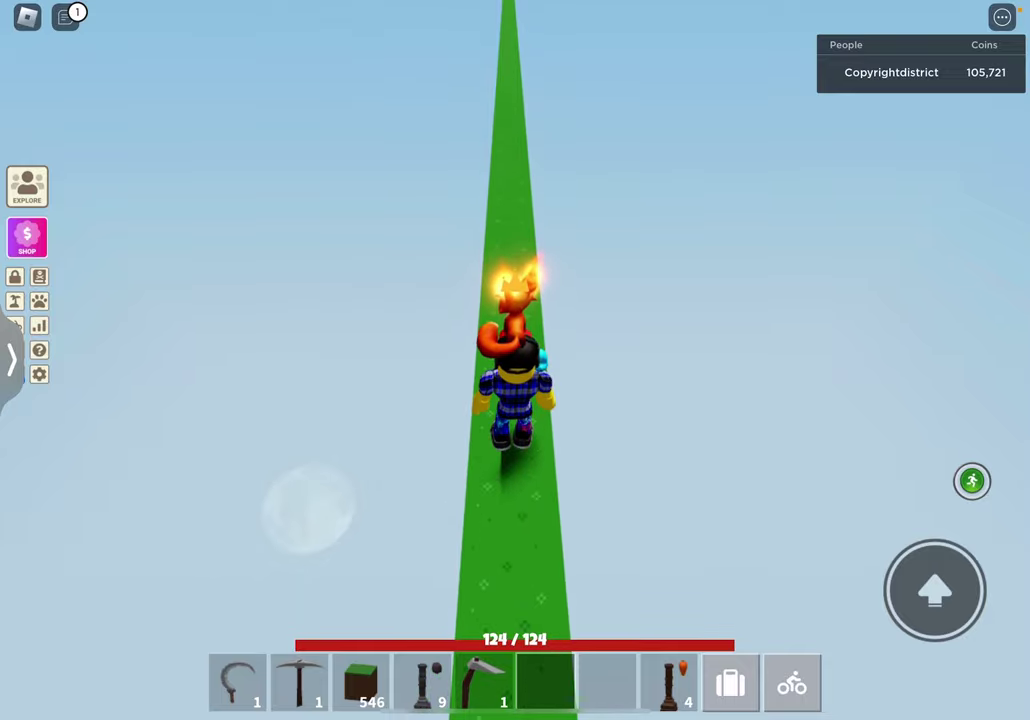
left_click_drag(195, 560, 190, 520)
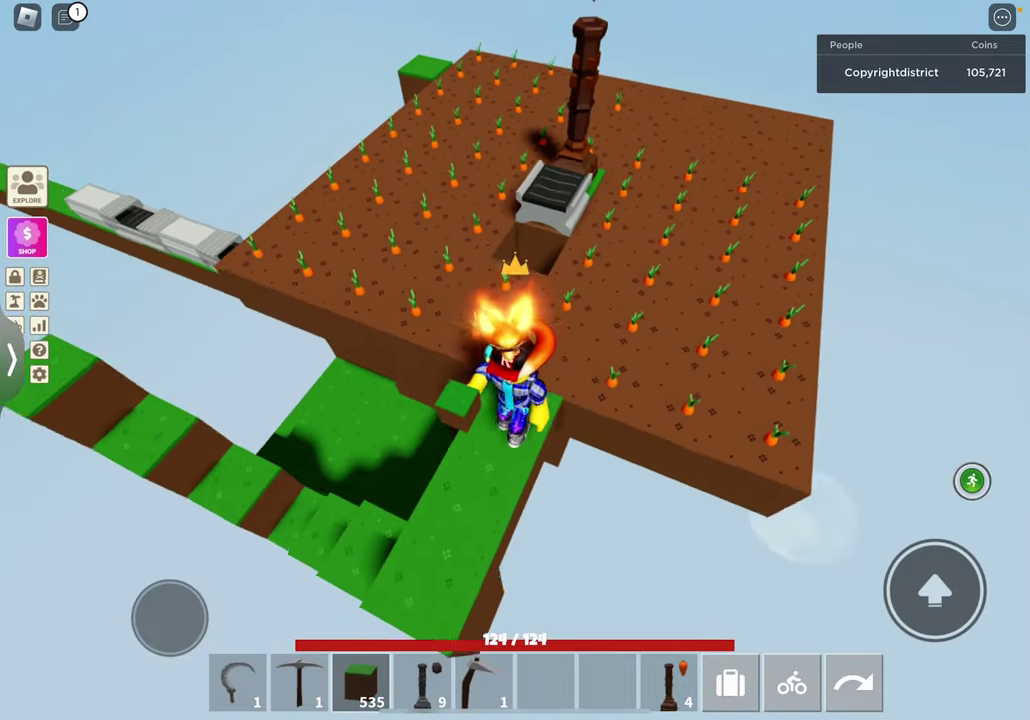
- Place the first grass blocks beside the carrot farm and climb onto the initial steps
left_click_drag(600, 300, 500, 300)
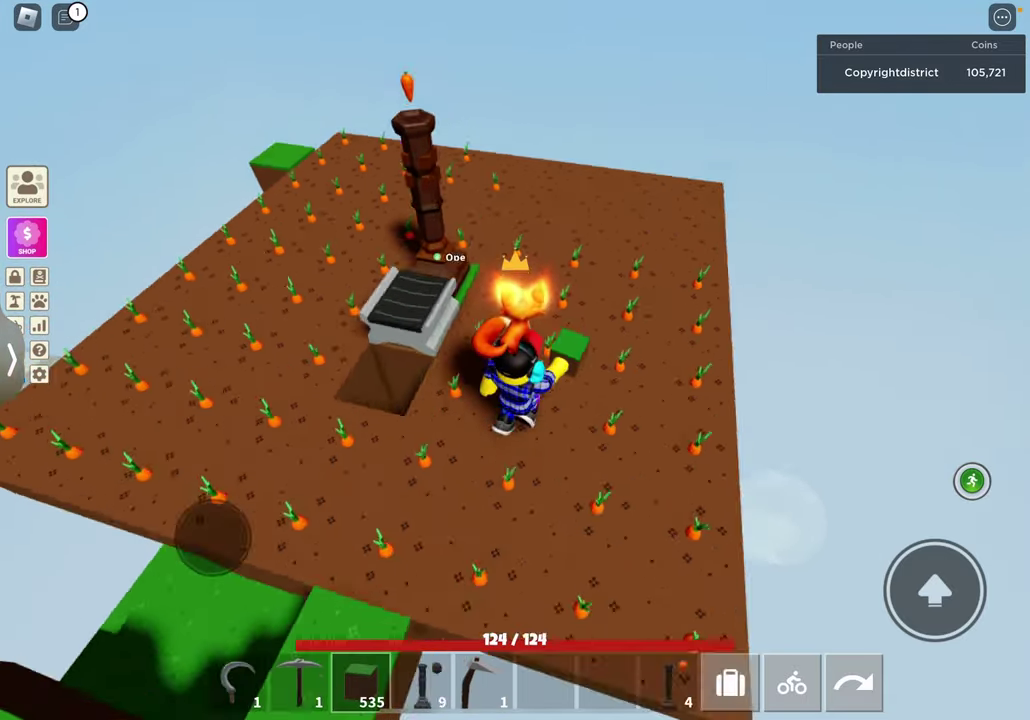
left_click_drag(600, 300, 450, 450)
left_click_drag(650, 300, 450, 350)
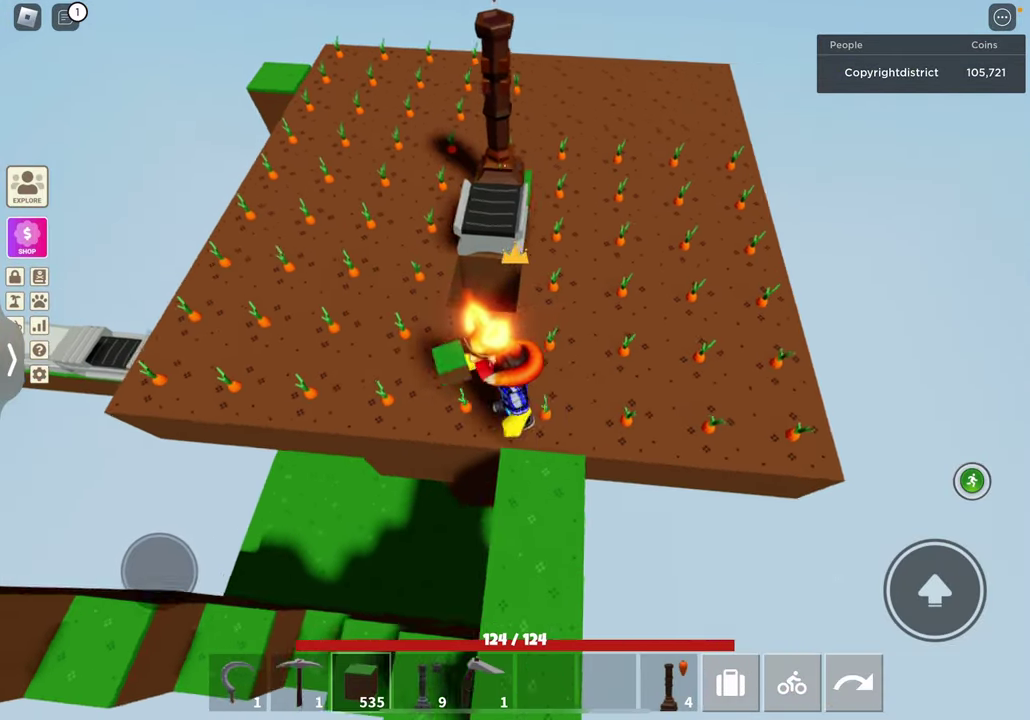
left_click_drag(650, 300, 450, 300)
left_click_drag(650, 300, 450, 300)
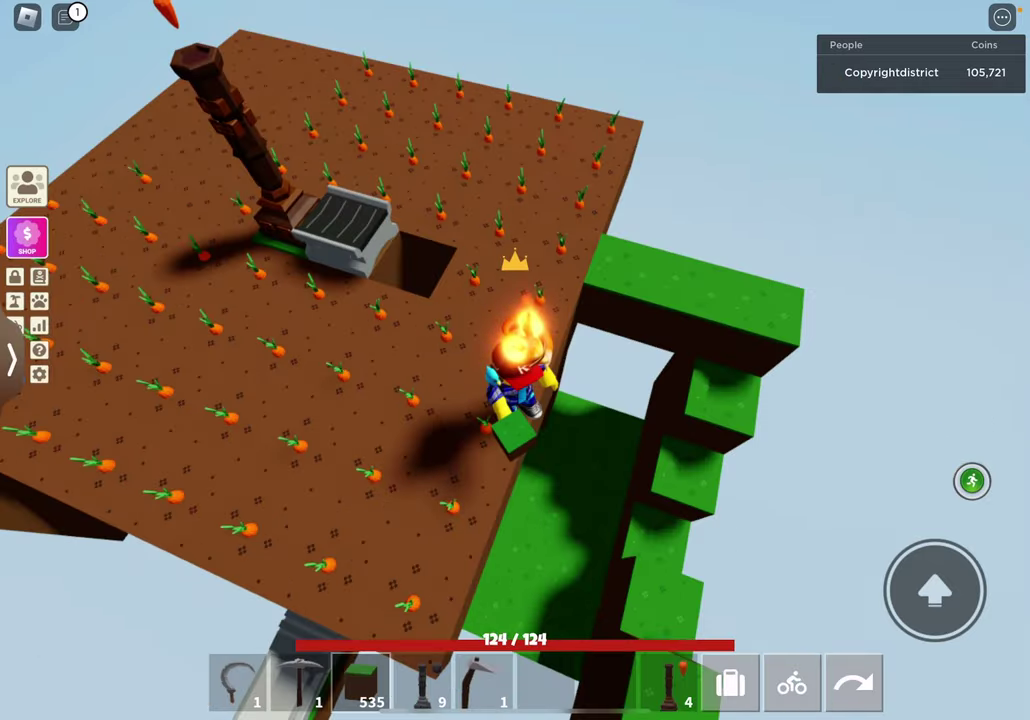
left_click_drag(650, 300, 400, 300)
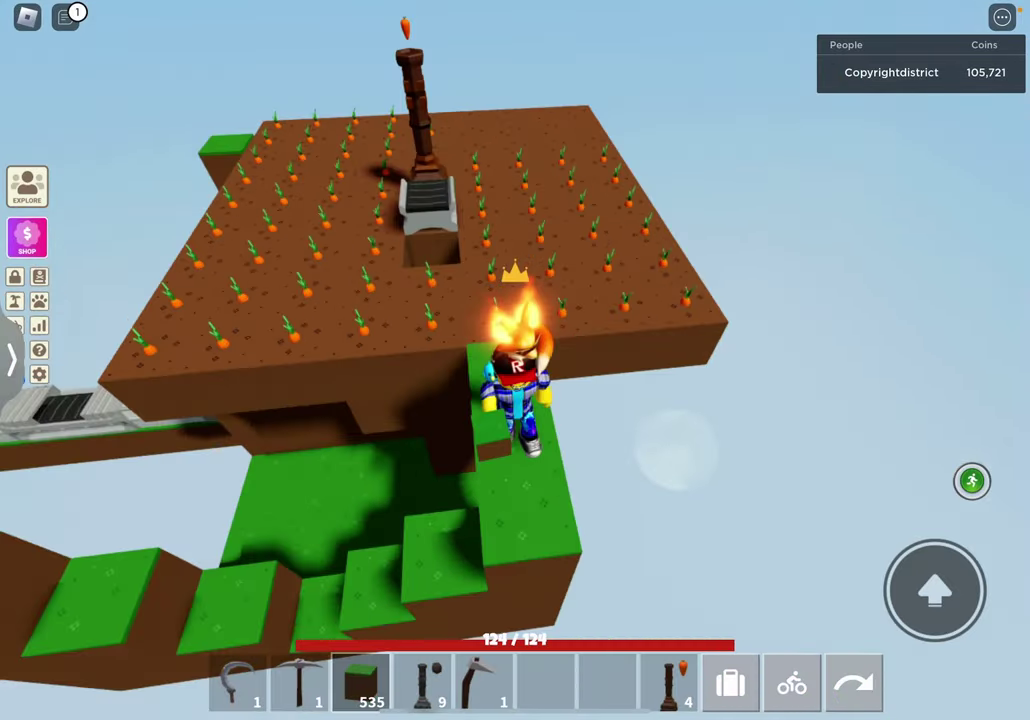
left_click_drag(650, 250, 450, 450)
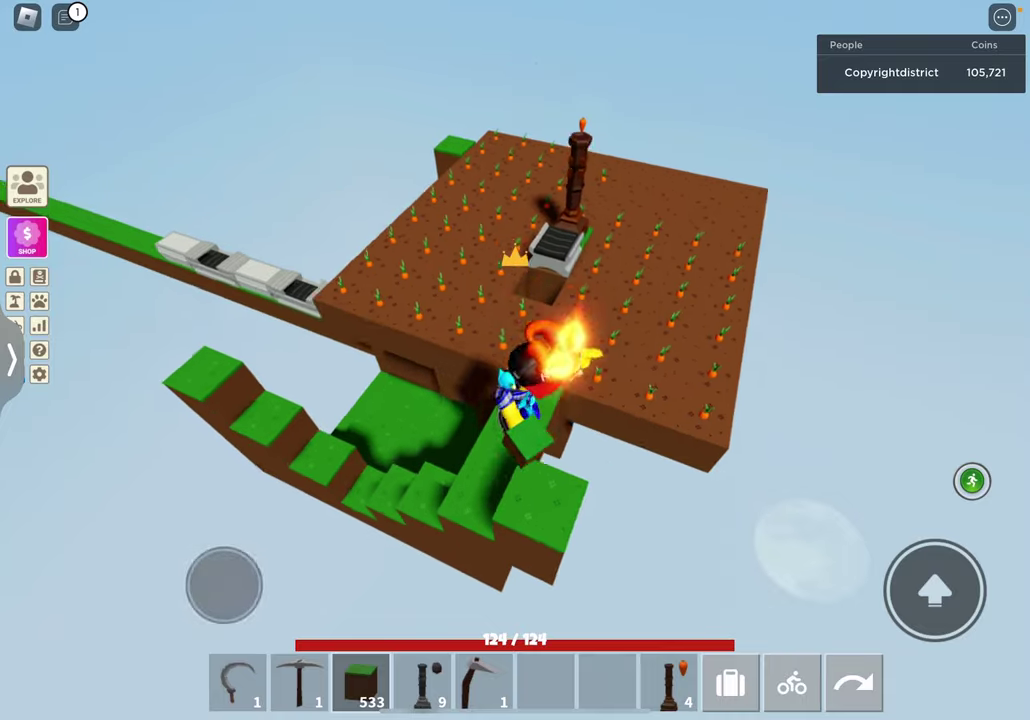
mouse_move(650, 300)
left_mouse_down()
mouse_move(450, 350)
mouse_move(650, 250)
left_mouse_up()
left_click(620, 380)
left_click_drag(650, 300, 400, 350)
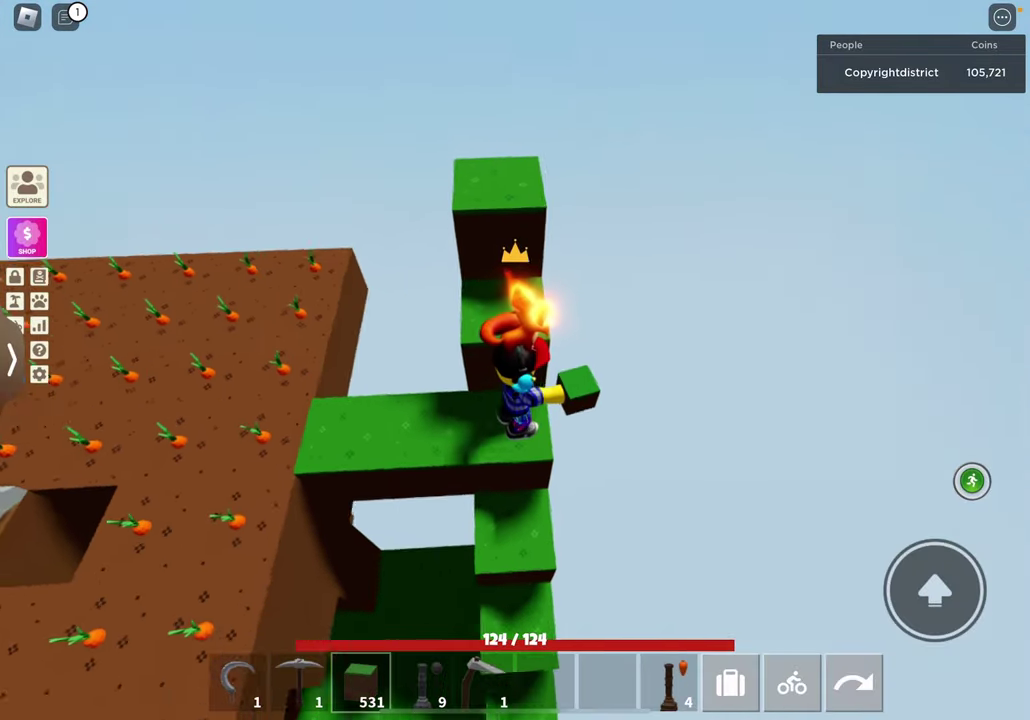
left_click_drag(650, 300, 450, 350)
left_click_drag(650, 300, 450, 350)
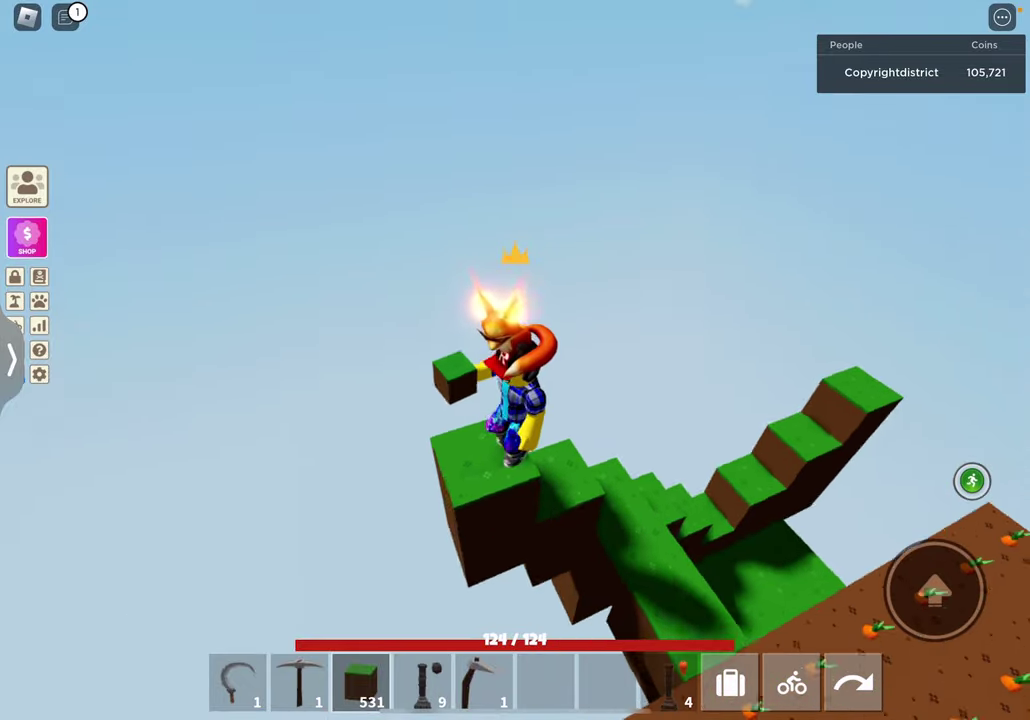
left_click_drag(650, 300, 450, 300)
left_click(300, 480)
left_click(300, 400)
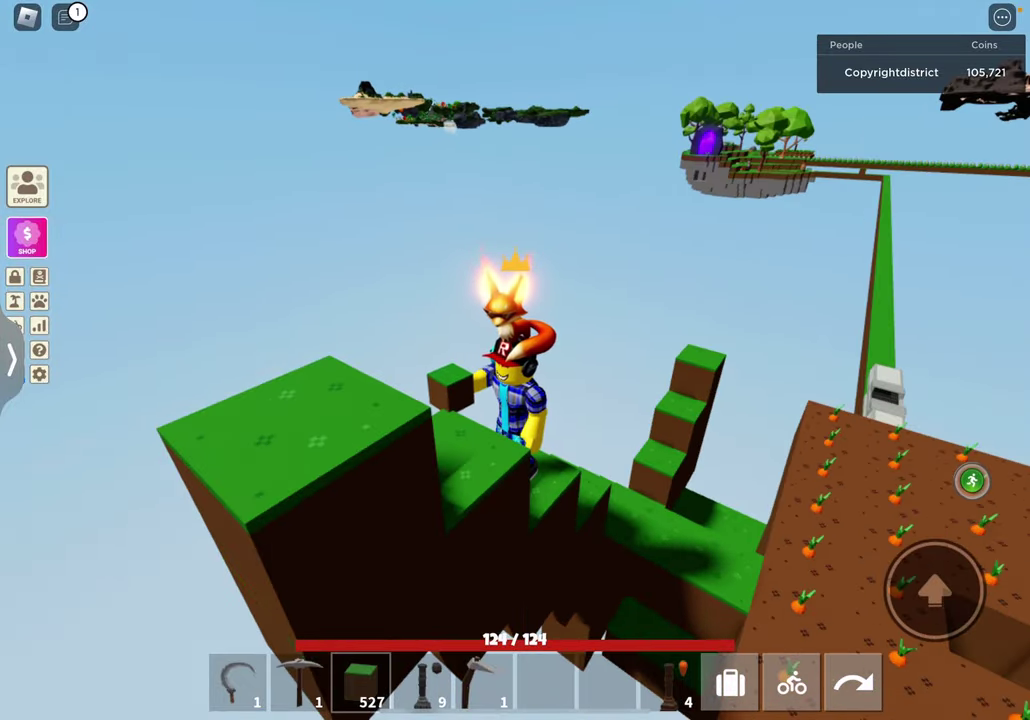
- Add two more grass steps higher up the staircase
left_click_drag(650, 300, 350, 300)
left_click_drag(650, 300, 350, 300)
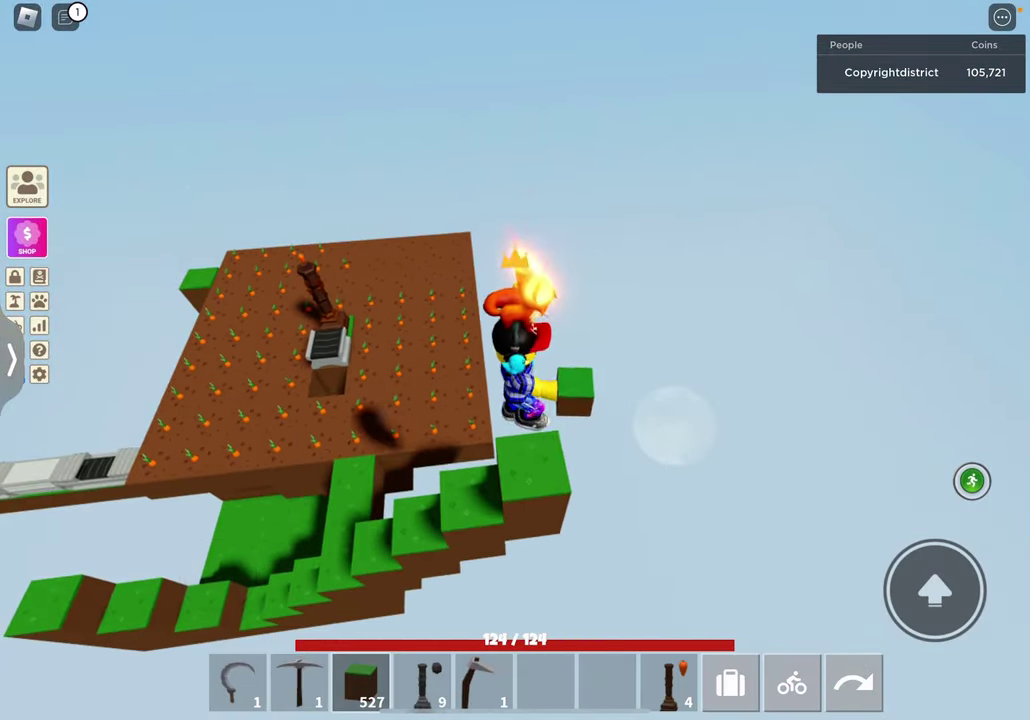
left_click_drag(650, 300, 350, 300)
left_click_drag(650, 200, 400, 500)
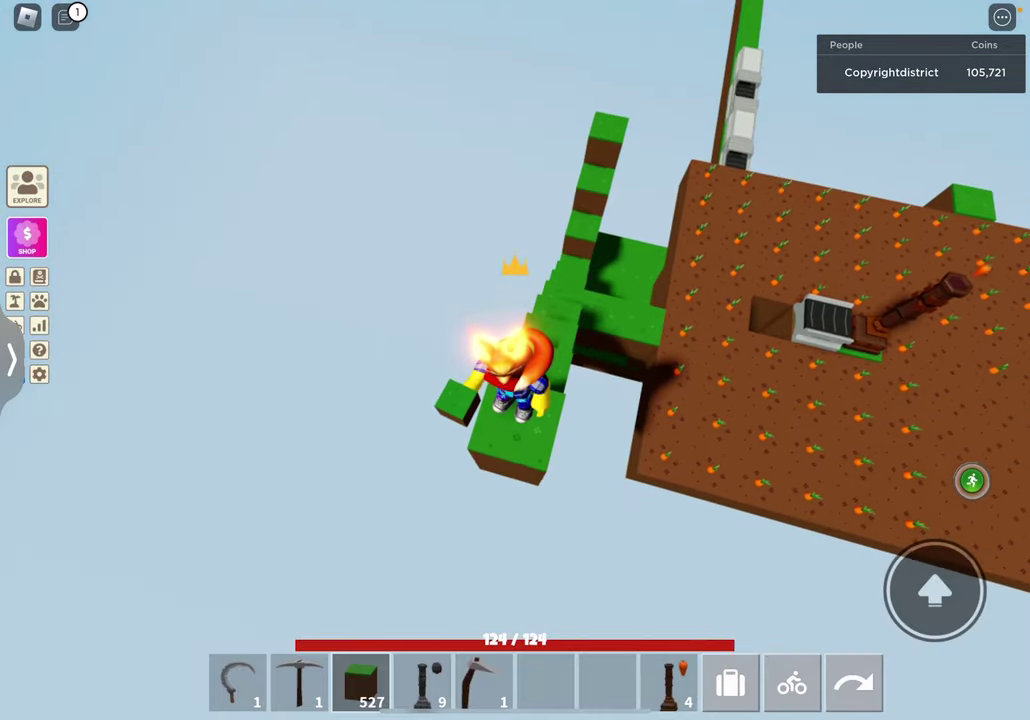
left_click_drag(650, 250, 500, 450)
left_click_drag(650, 300, 350, 300)
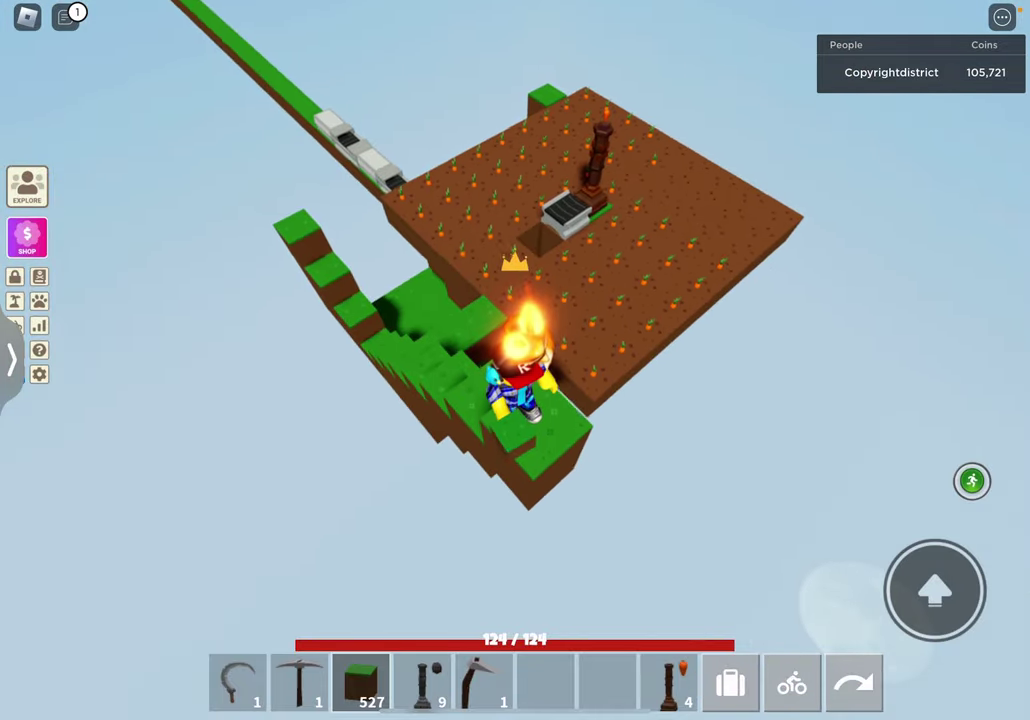
left_click_drag(190, 555, 190, 520)
mouse_move(650, 300)
left_mouse_down()
mouse_move(350, 300)
mouse_move(650, 300)
left_mouse_up()
left_click_drag(190, 555, 205, 545)
left_click_drag(650, 300, 350, 300)
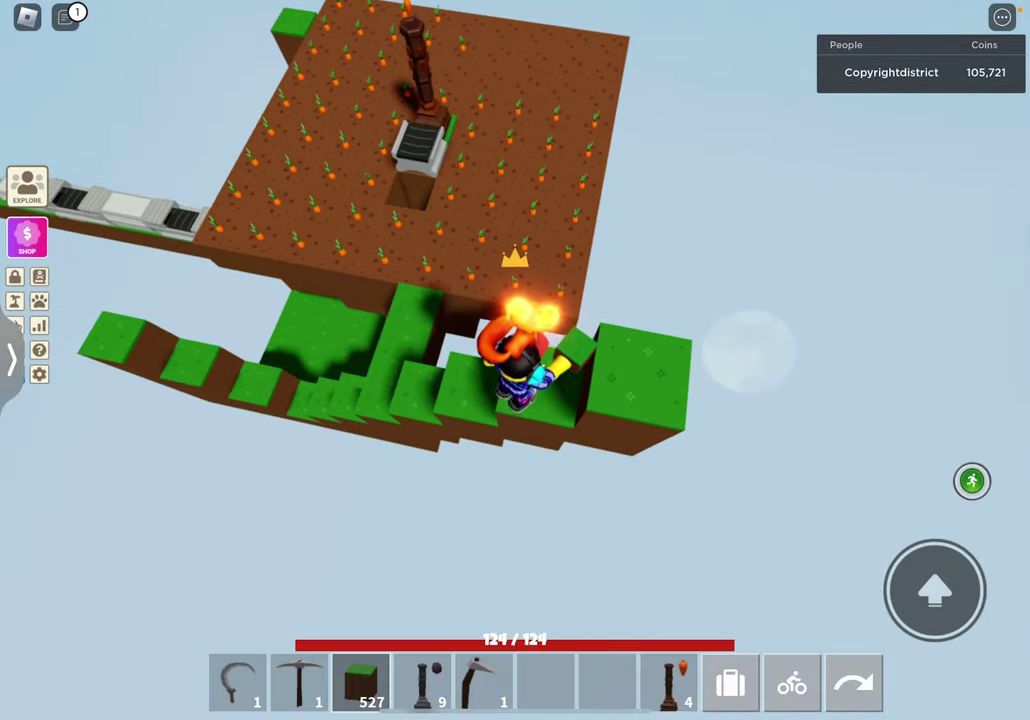
left_click_drag(650, 300, 300, 350)
left_click_drag(600, 250, 450, 450)
left_click_drag(650, 300, 350, 300)
left_click(430, 360)
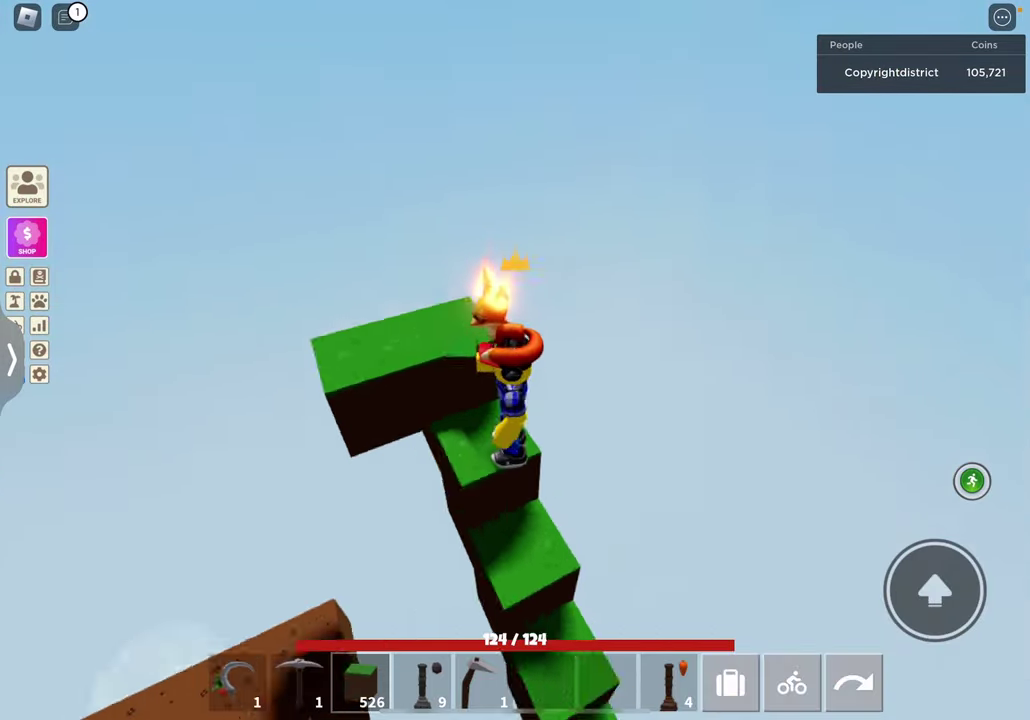
left_click(400, 340)
- Widen the top ledge into a broad grass platform with extra blocks
left_click_drag(650, 300, 500, 450)
left_click_drag(190, 555, 200, 545)
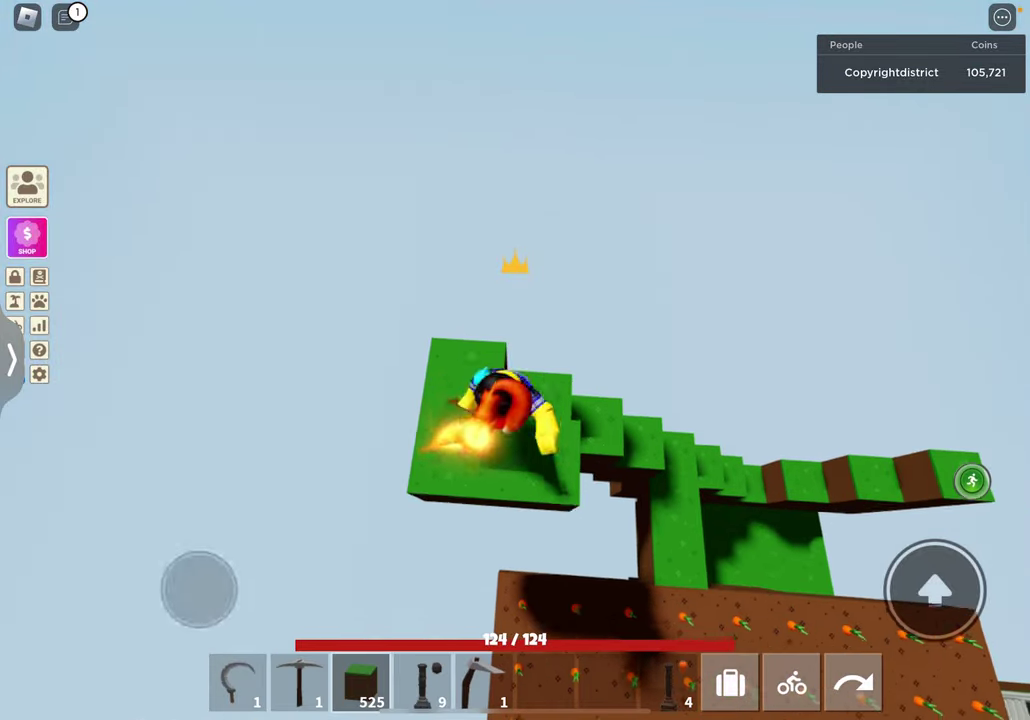
left_click_drag(600, 350, 500, 300)
left_click_drag(650, 400, 500, 250)
left_click(470, 420)
left_click(450, 400)
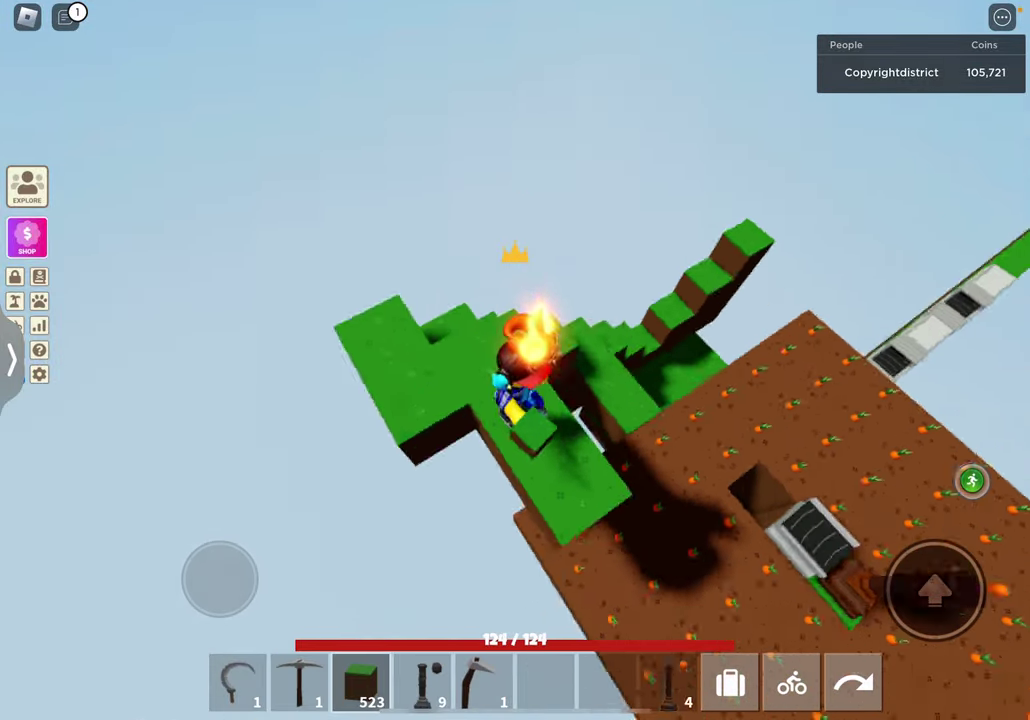
left_click_drag(650, 350, 550, 250)
left_click_drag(650, 300, 400, 250)
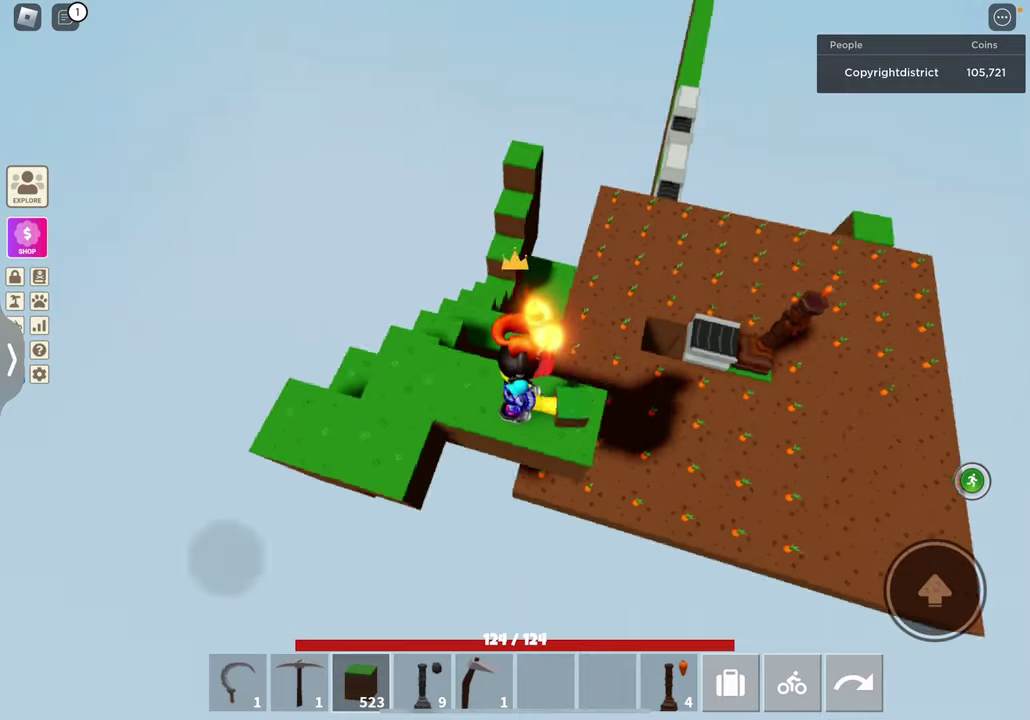
left_click_drag(650, 300, 450, 400)
left_click_drag(650, 300, 500, 400)
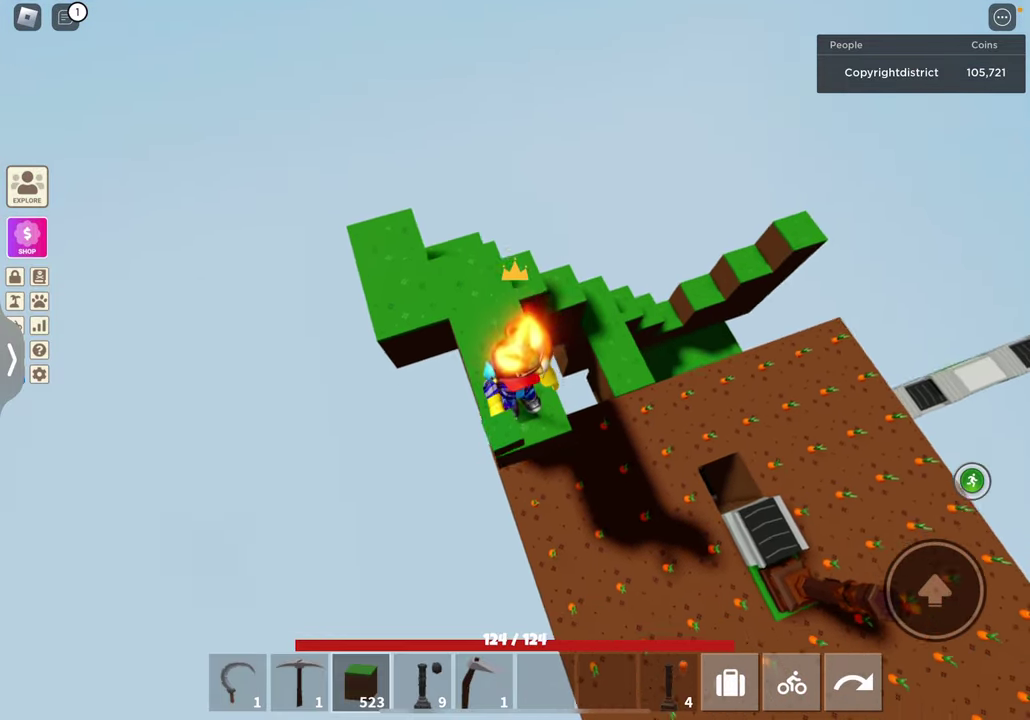
left_click_drag(650, 350, 500, 250)
left_click_drag(650, 300, 550, 450)
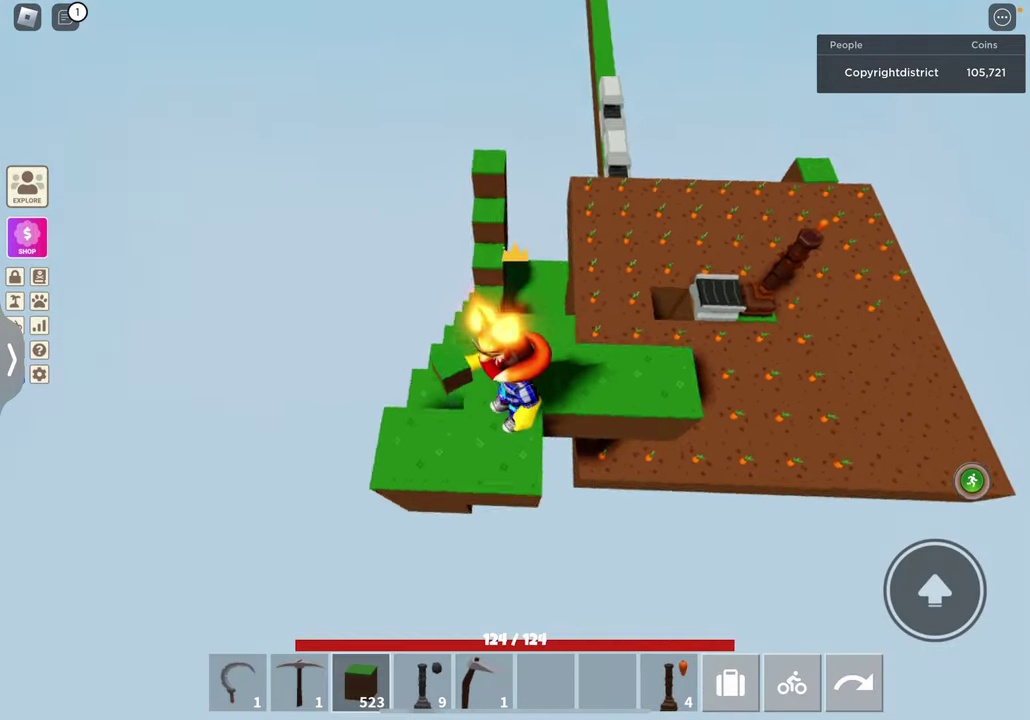
left_click_drag(650, 300, 500, 450)
left_click(520, 300)
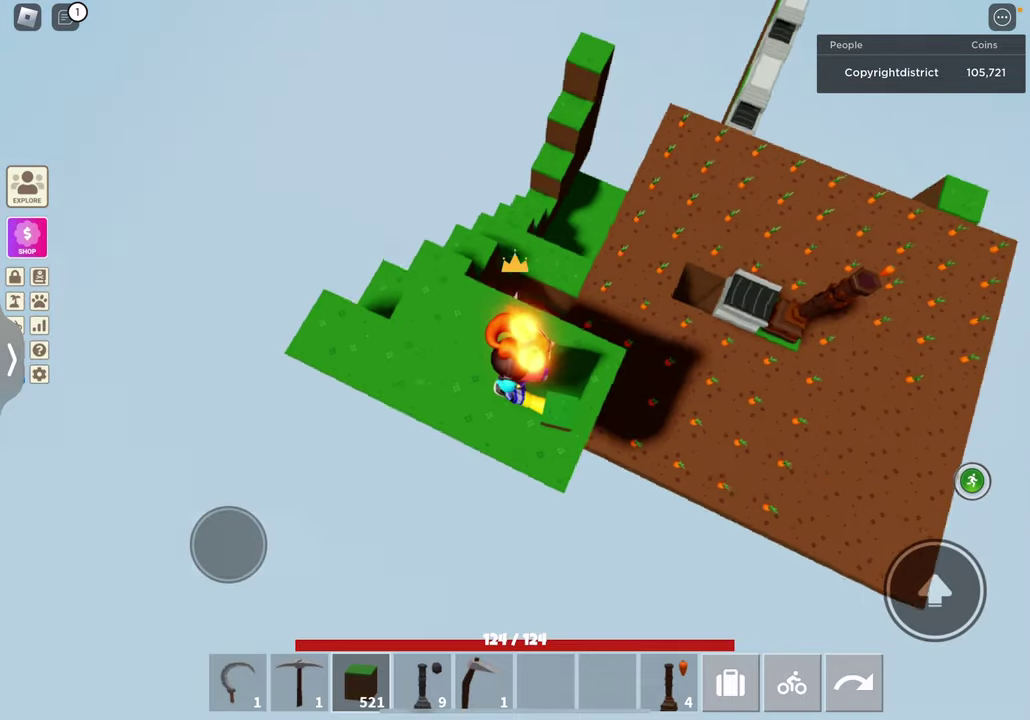
left_click_drag(650, 300, 500, 450)
mouse_move(650, 300)
left_mouse_down()
mouse_move(500, 400)
mouse_move(550, 400)
left_mouse_up()
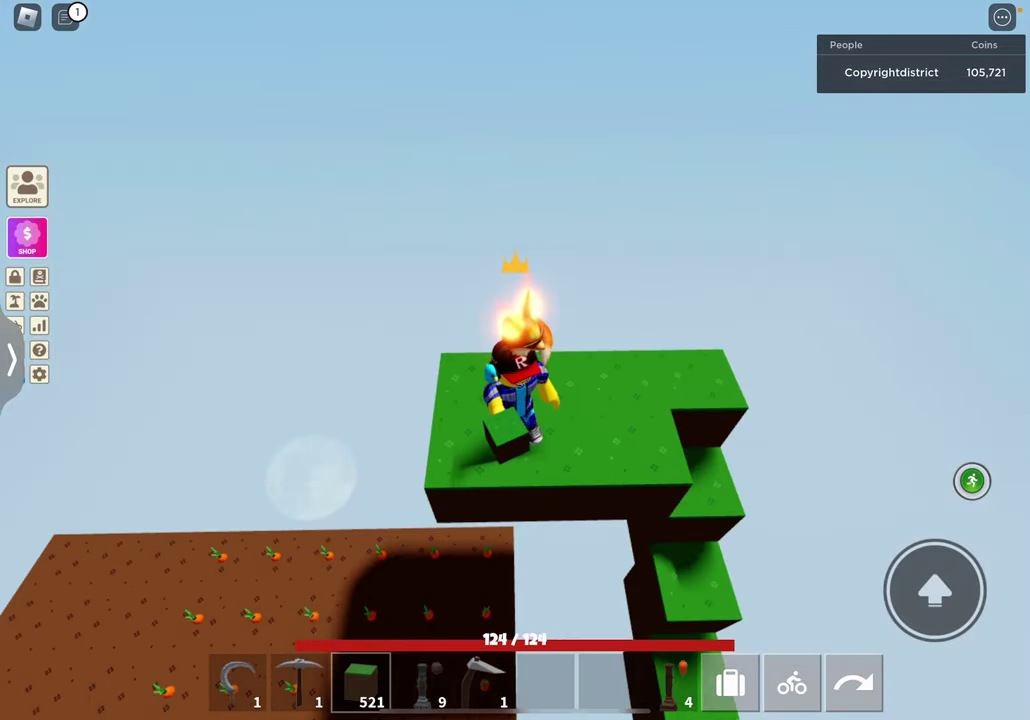
key("2")
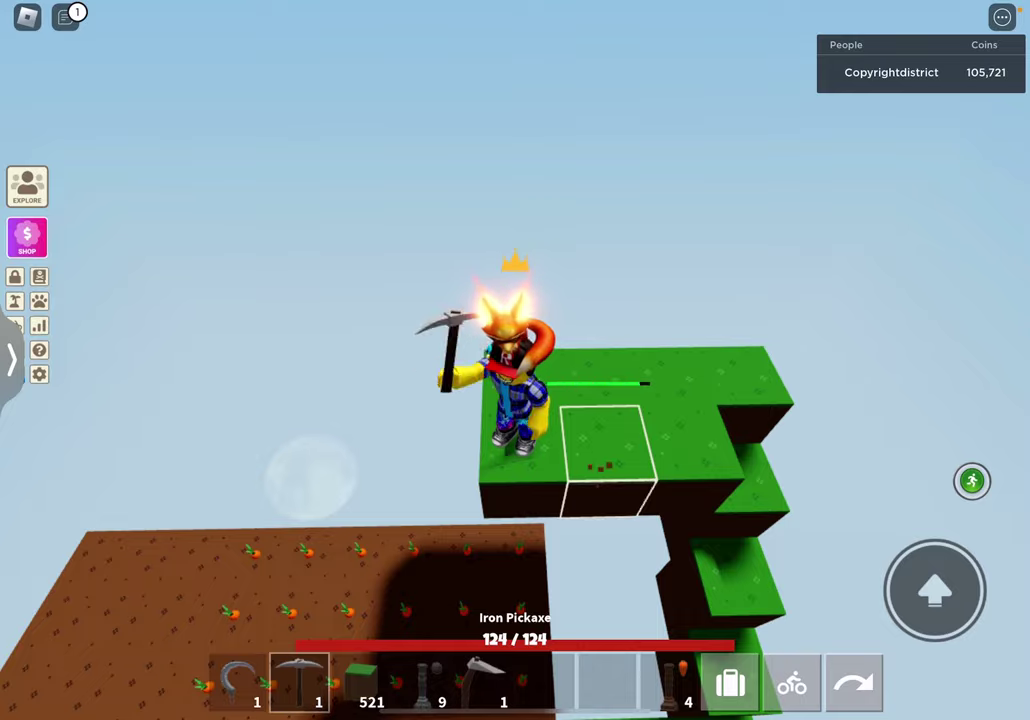
- Mine a grass block from the ledge, then lay the first grass blocks outward
left_click(605, 450)
left_click_drag(650, 300, 550, 420)
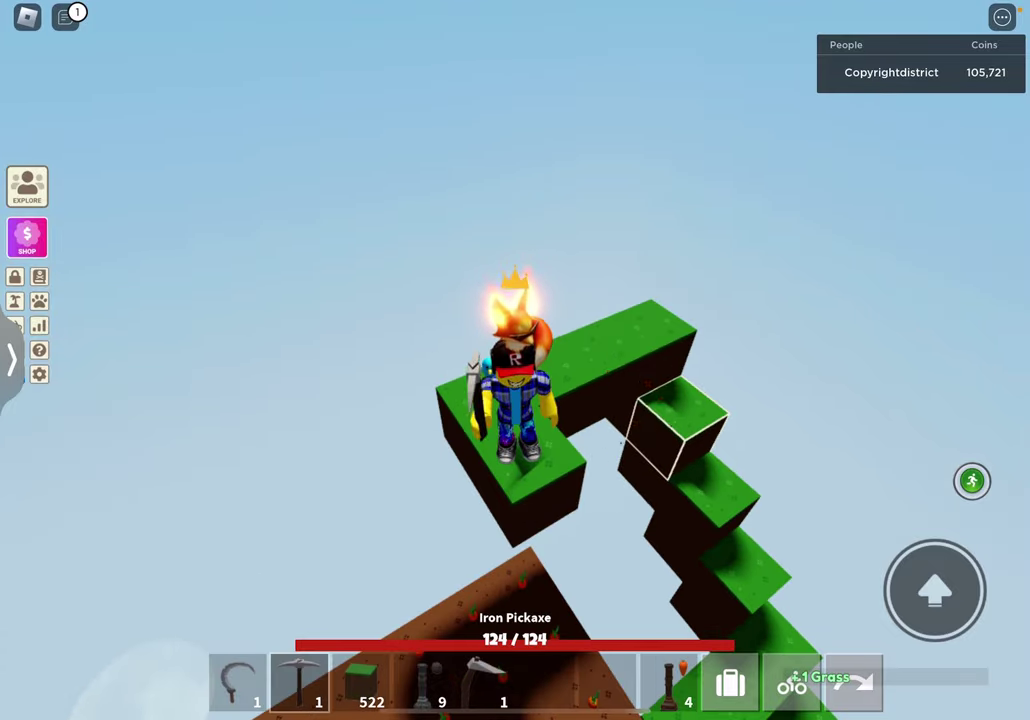
left_click_drag(650, 450, 650, 350)
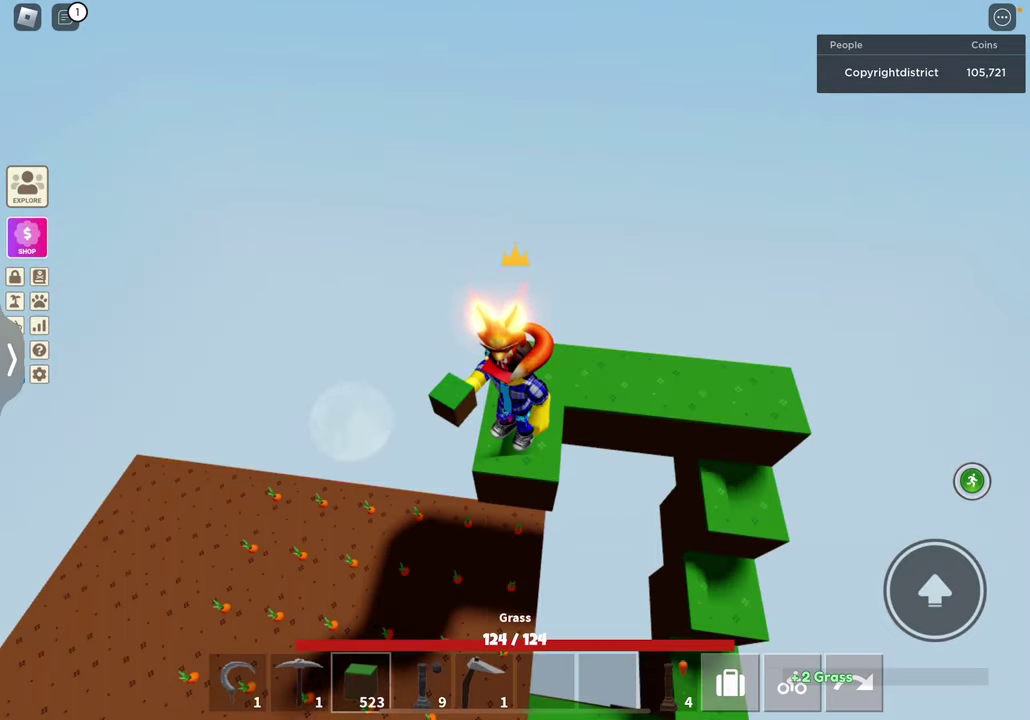
left_click_drag(650, 250, 600, 450)
left_click(515, 420)
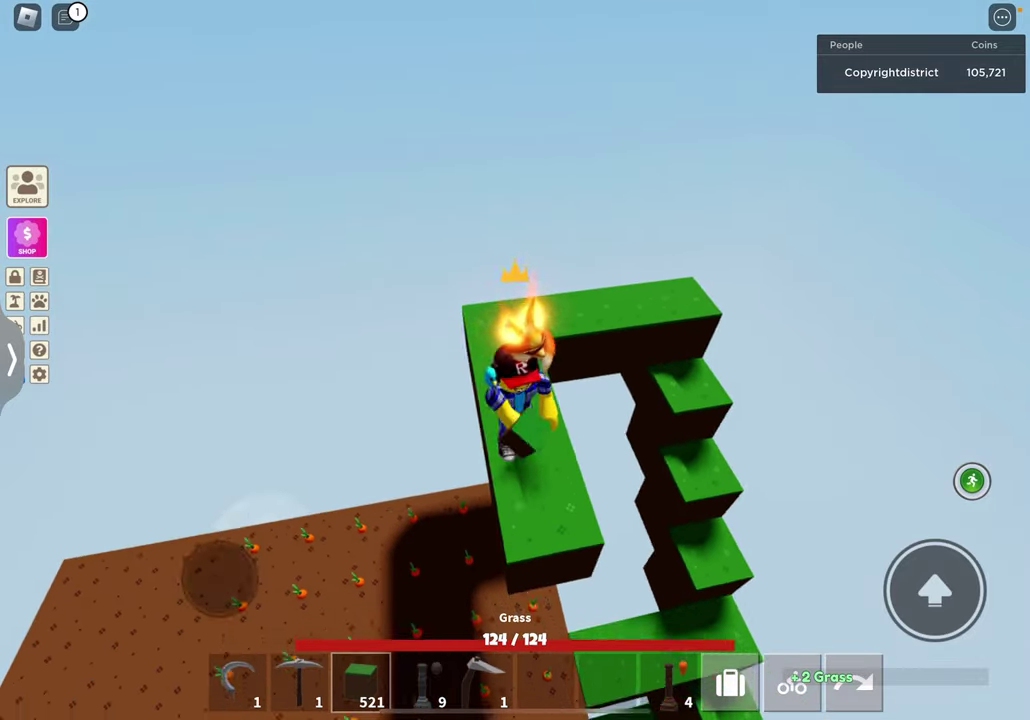
left_click(515, 420)
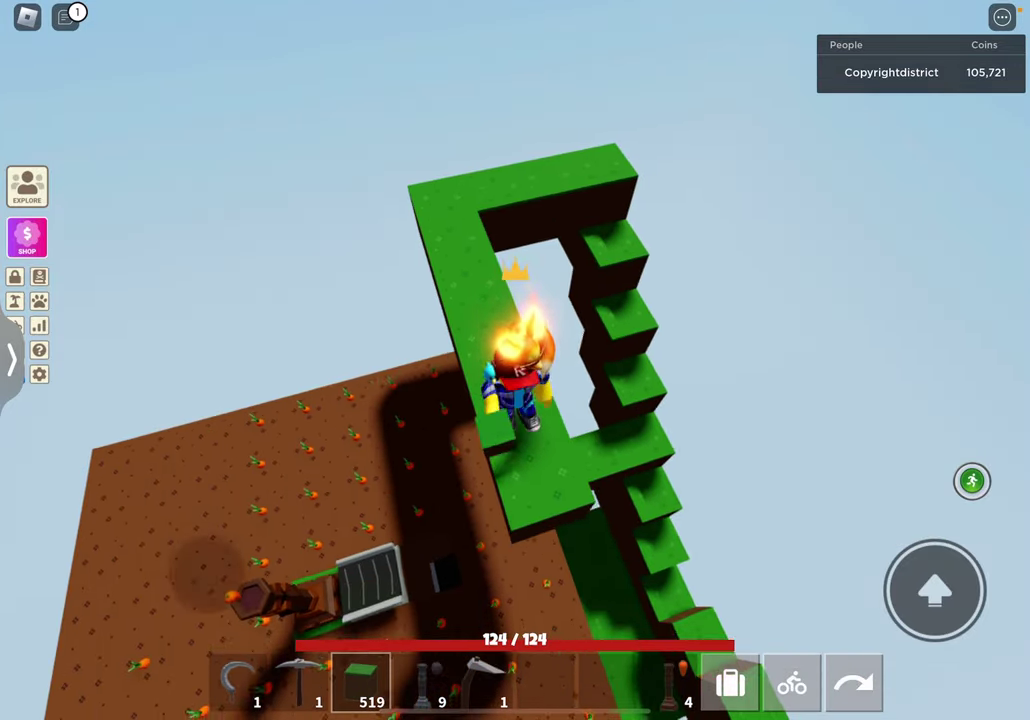
left_click(515, 430)
left_click(515, 430)
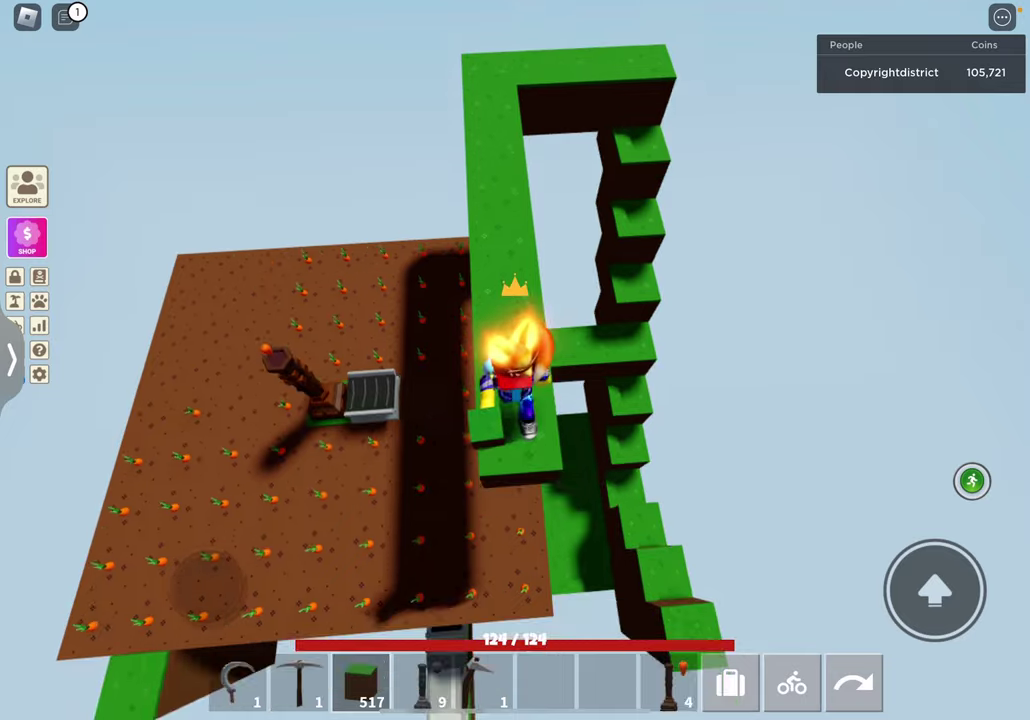
left_click(515, 430)
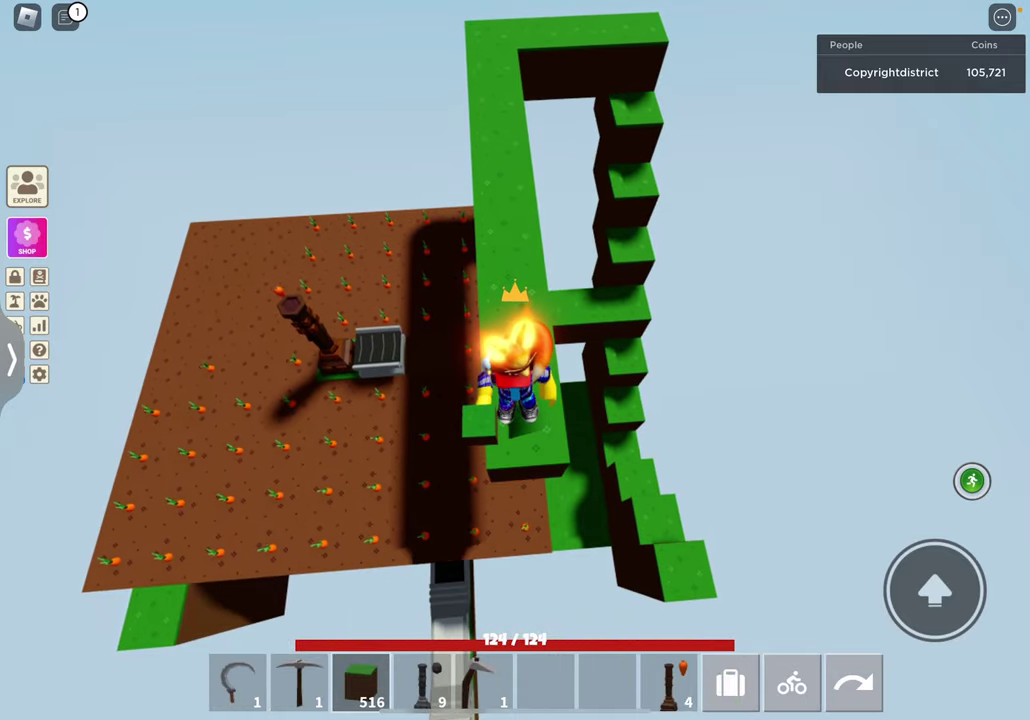
- Keep placing grass blocks along the platform edges to frame the carrot field
left_click_drag(600, 300, 300, 350)
left_click(515, 430)
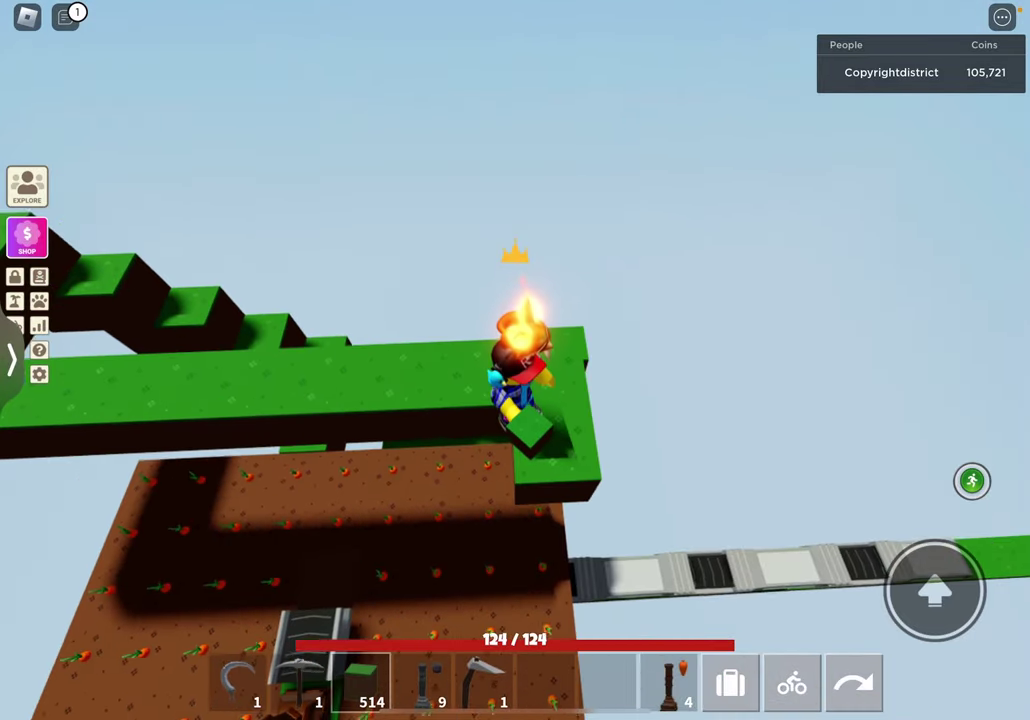
left_click(515, 430)
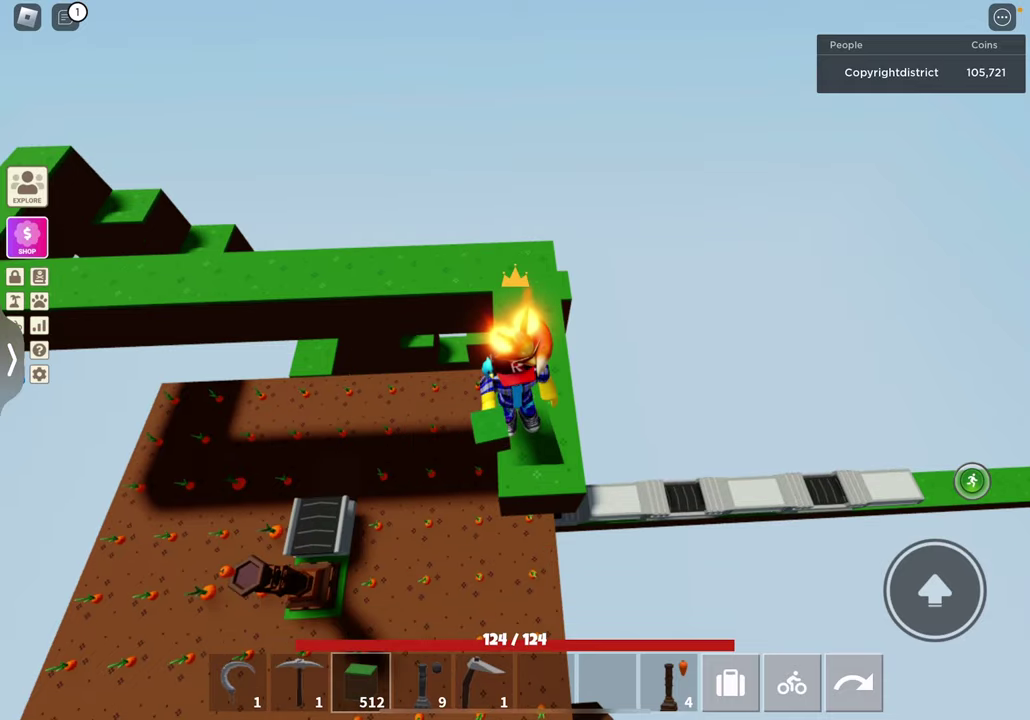
left_click(515, 430)
left_click(515, 430)
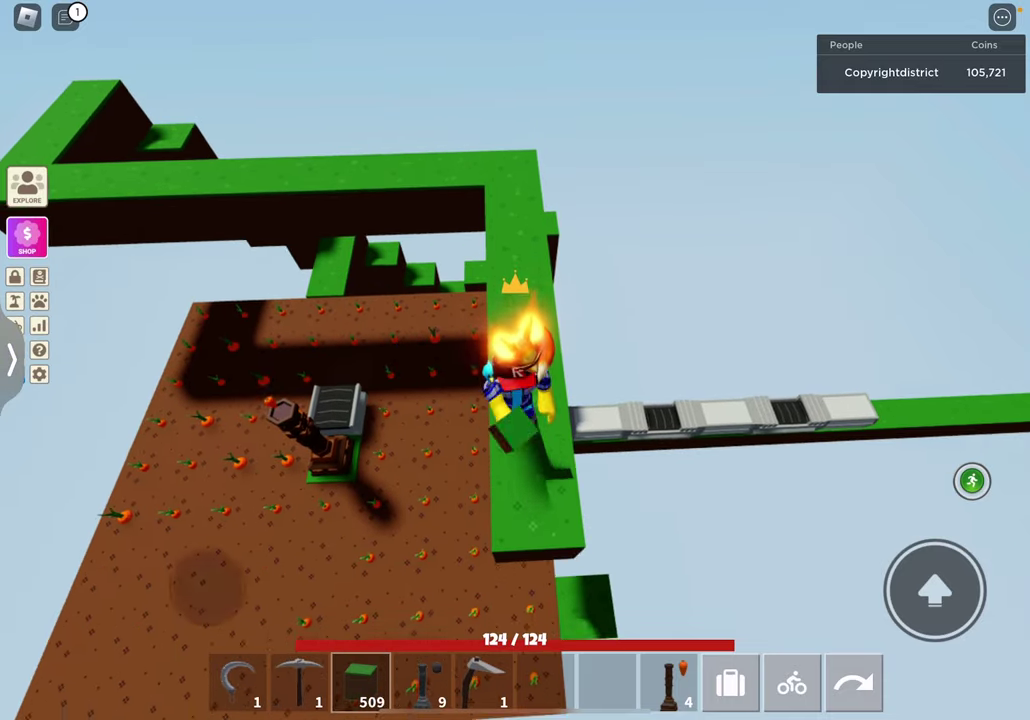
left_click(515, 430)
left_click(515, 430)
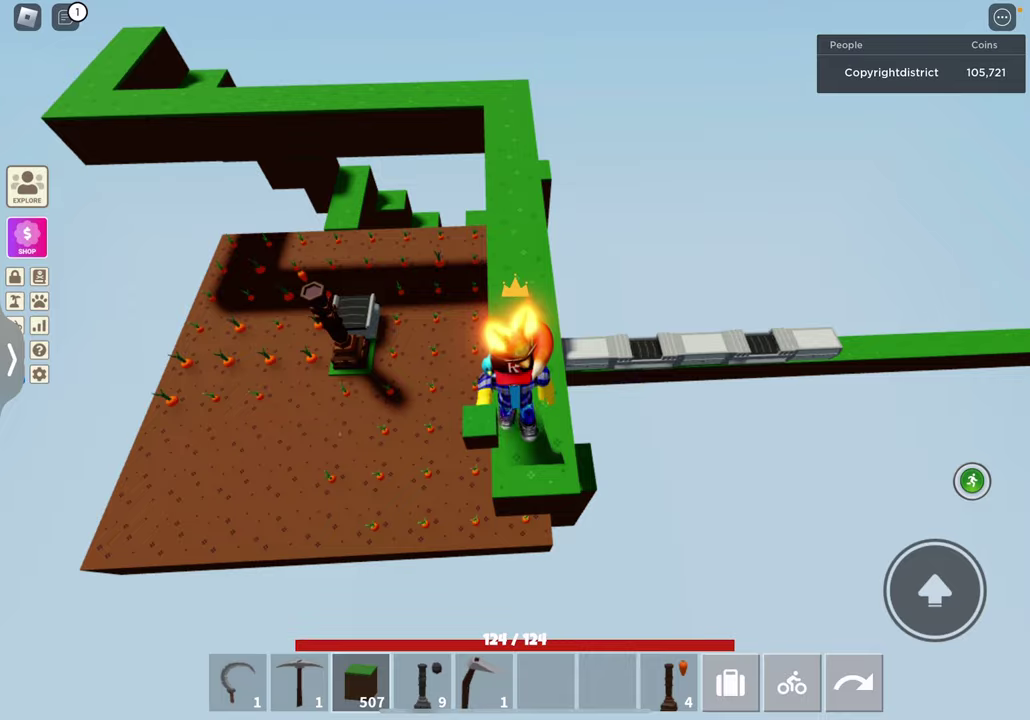
left_click(515, 430)
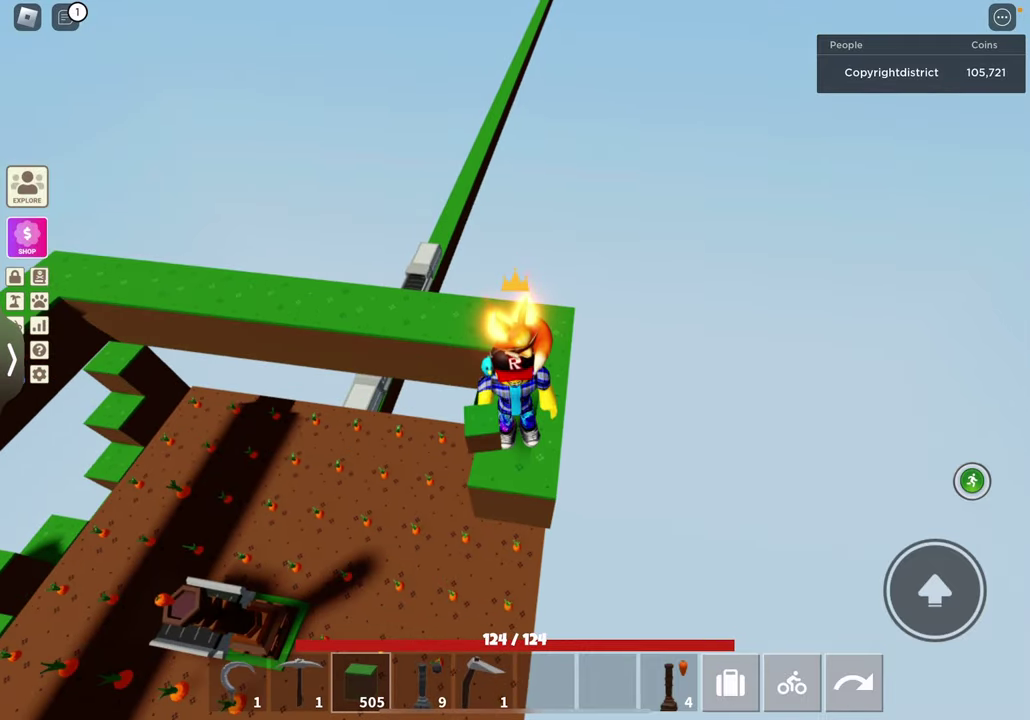
left_click(515, 430)
left_click(515, 430)
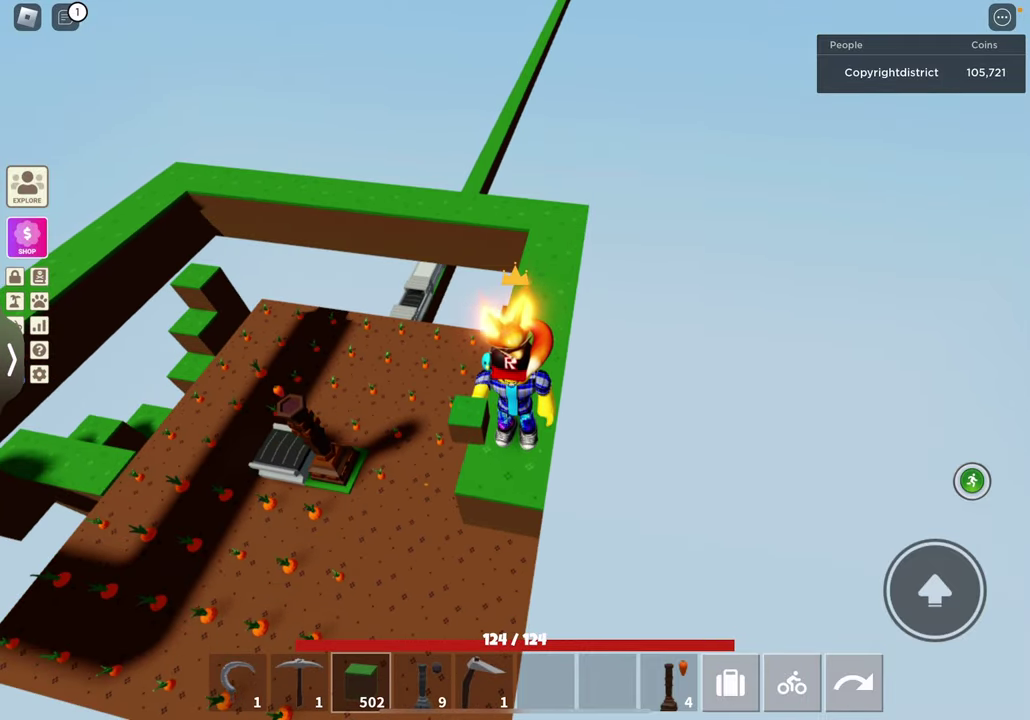
left_click(470, 420)
left_click(515, 430)
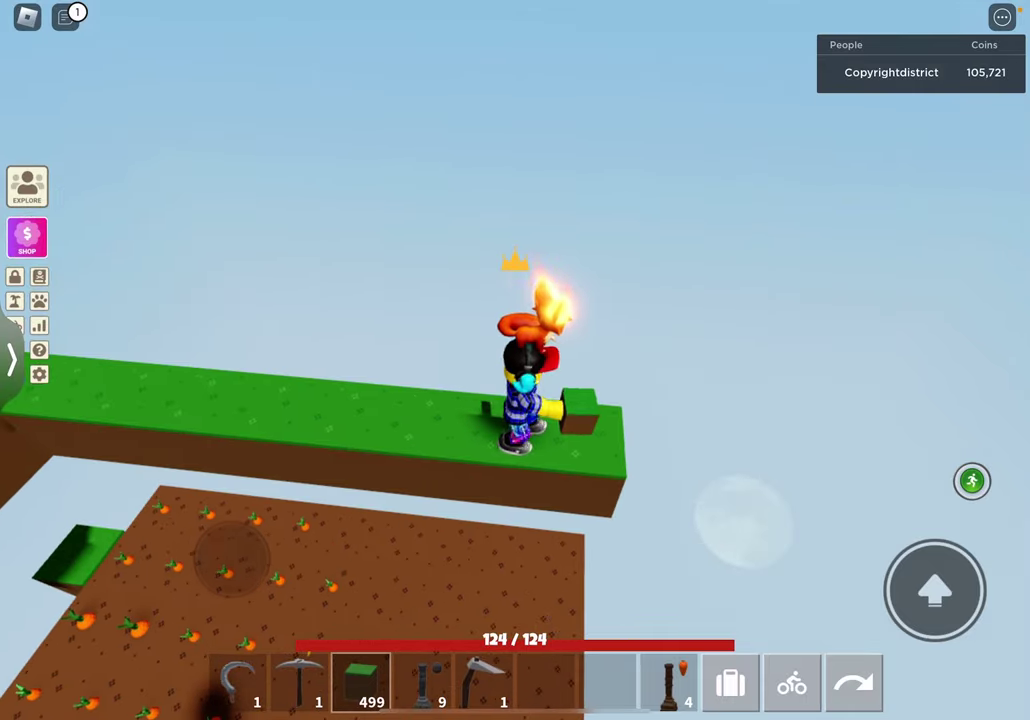
left_click(515, 430)
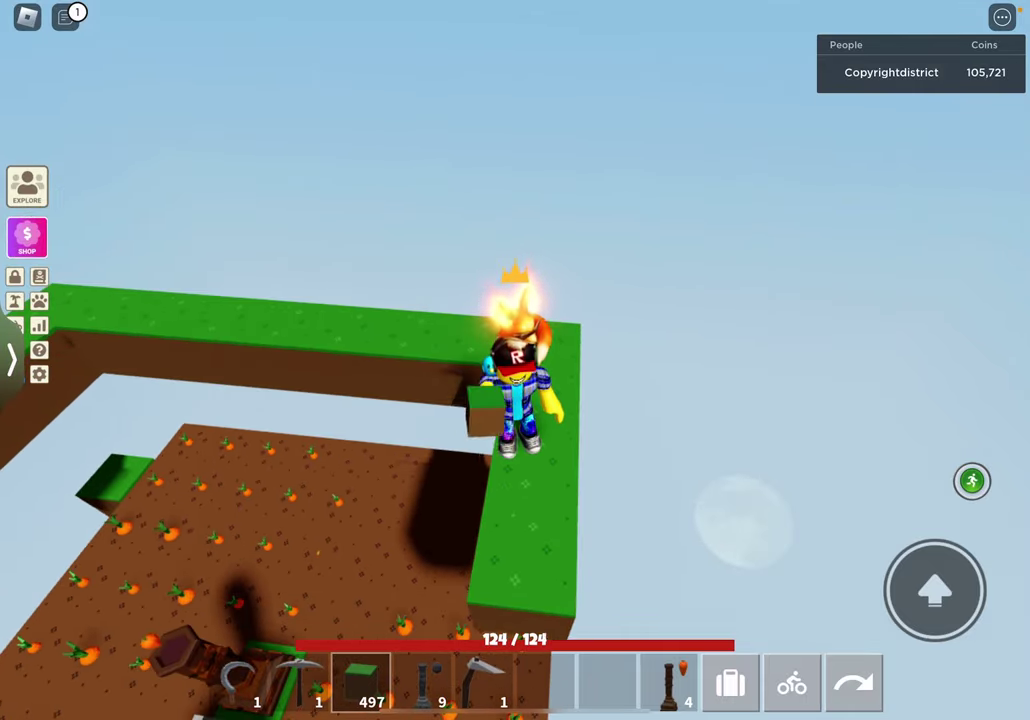
left_click(515, 430)
left_click(515, 430)
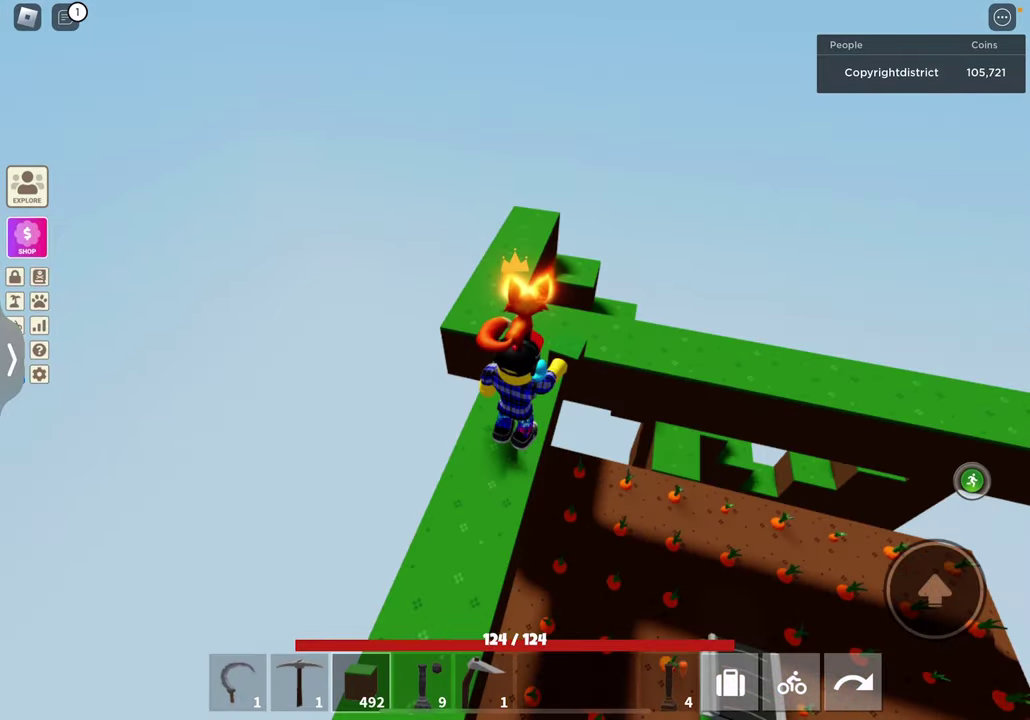
left_click(515, 430)
left_click(515, 430)
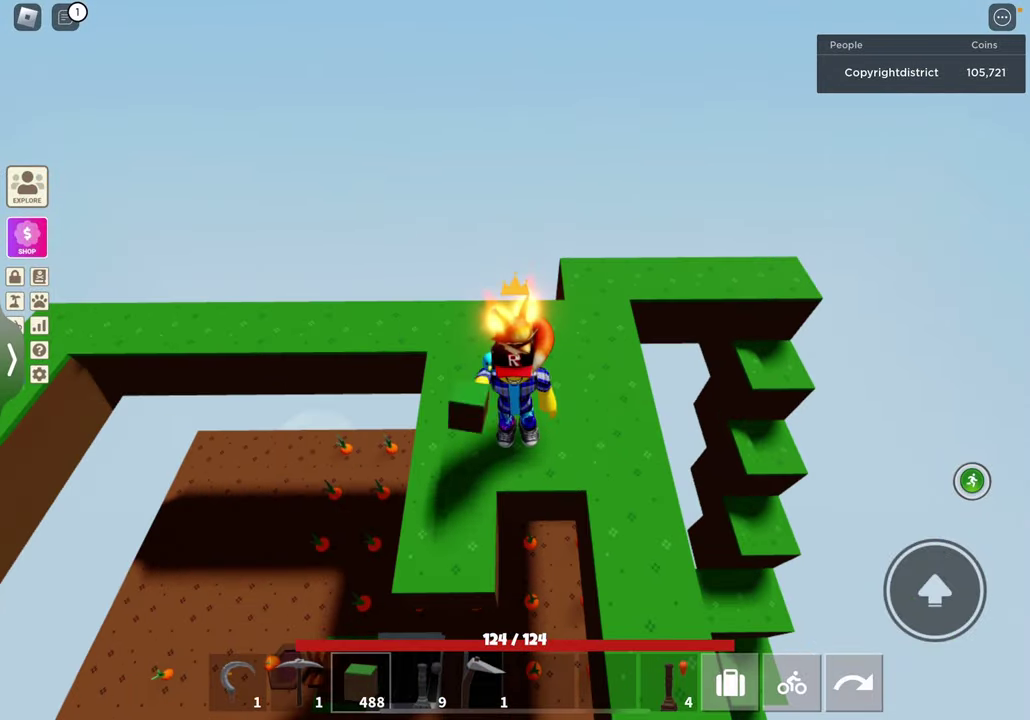
- Fill in more of the upper grass floor and close its remaining gaps
left_click(515, 430)
left_click(515, 430)
left_click(515, 430)
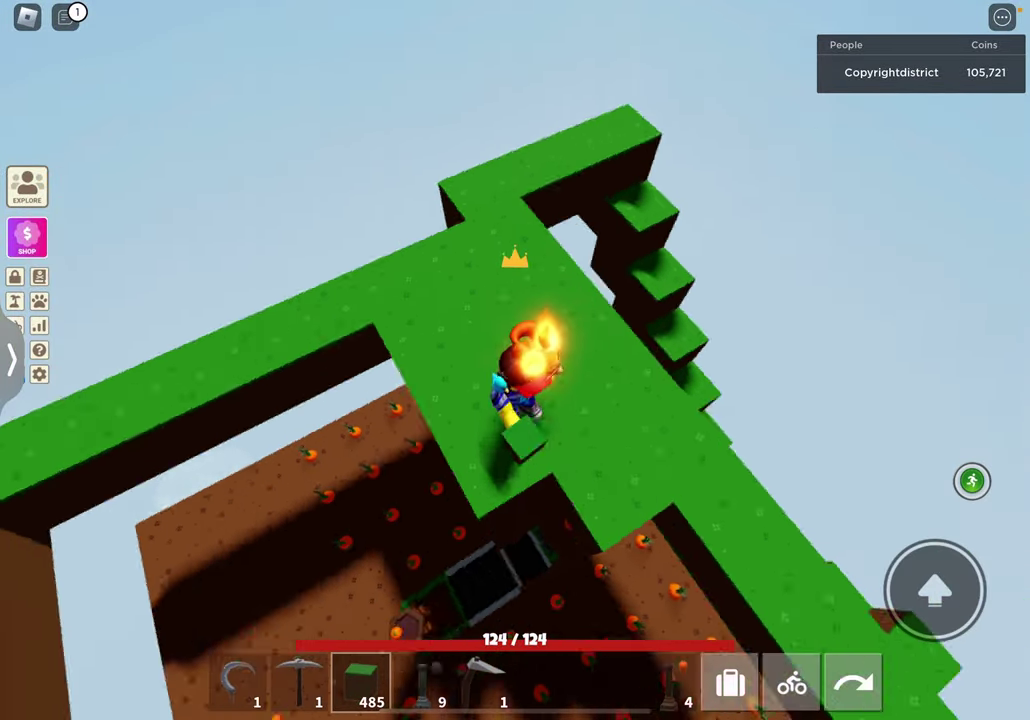
left_click(515, 430)
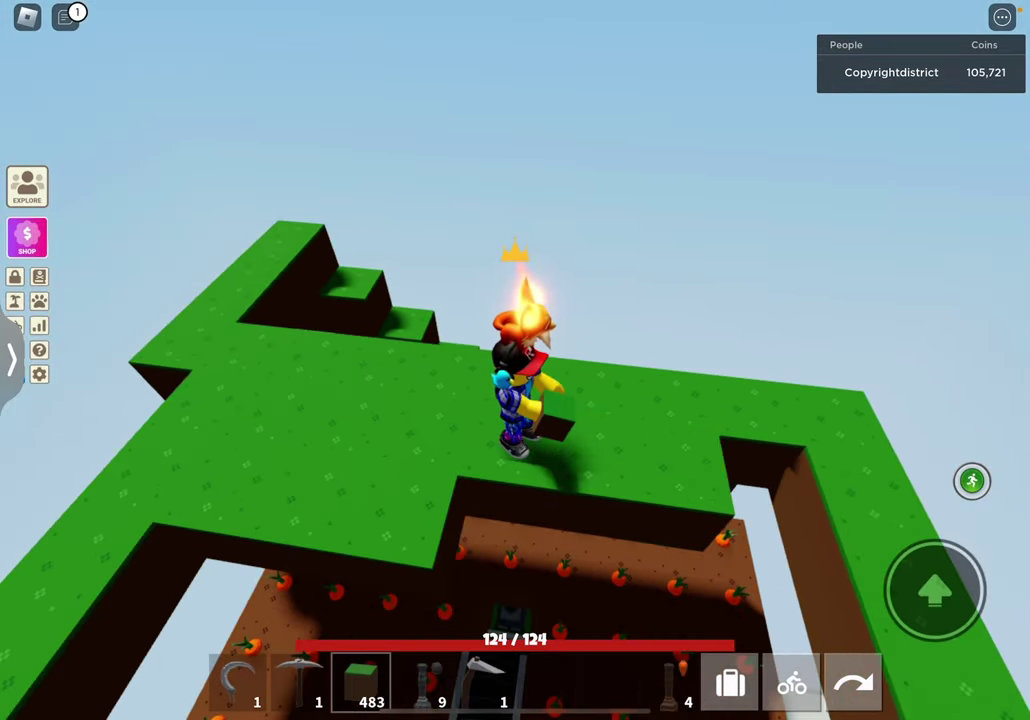
left_click(560, 420)
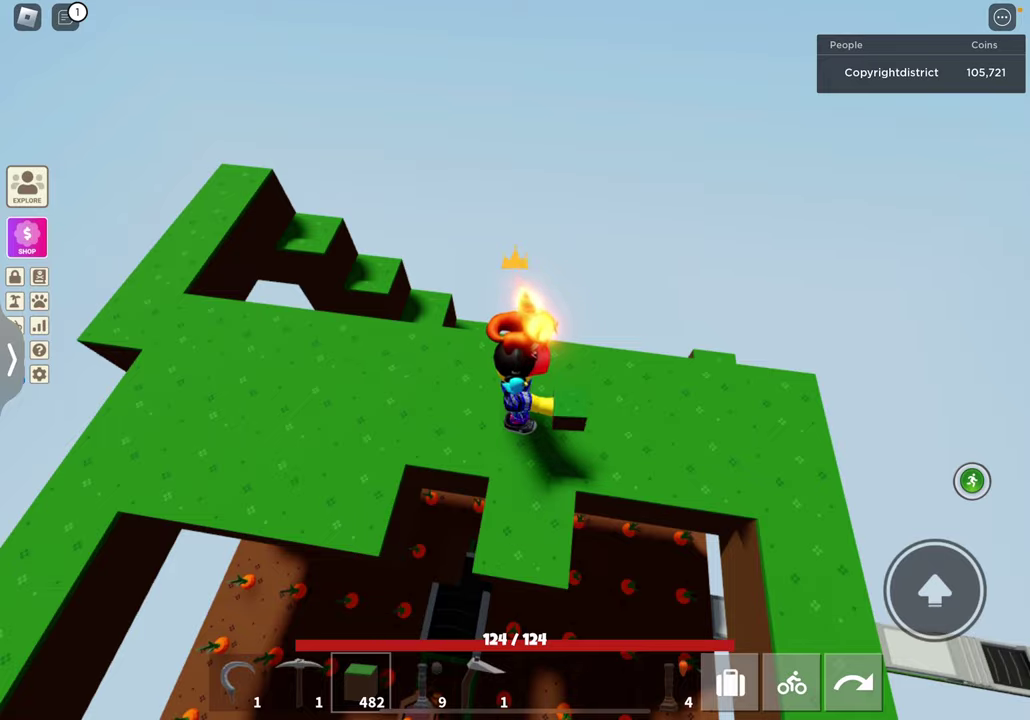
left_click(520, 440)
left_click(500, 430)
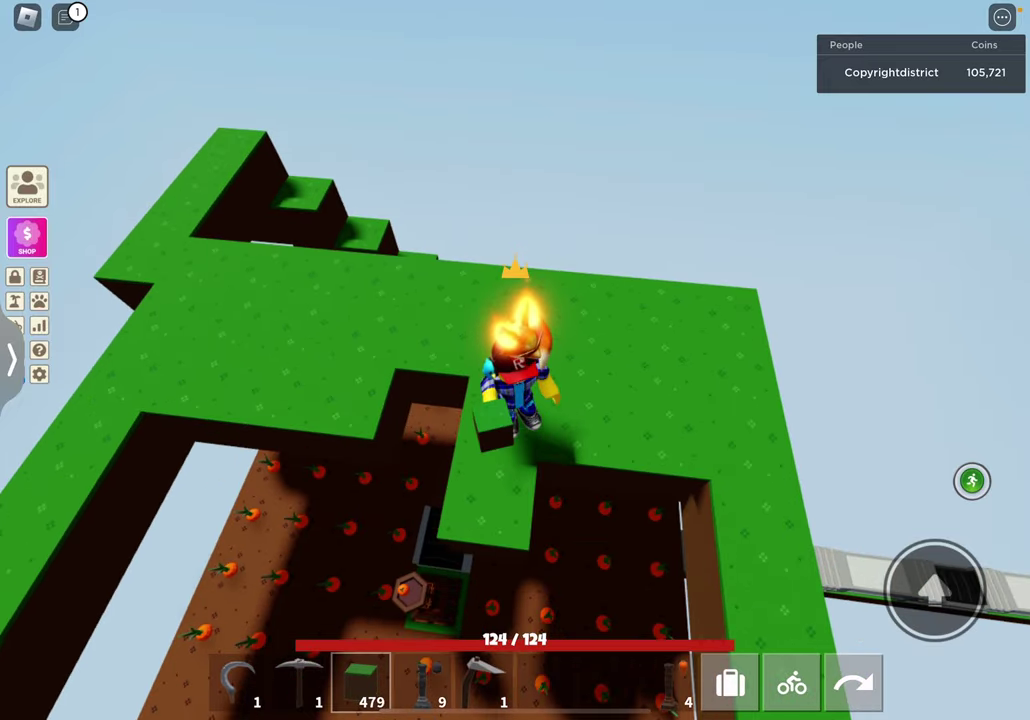
left_click(520, 440)
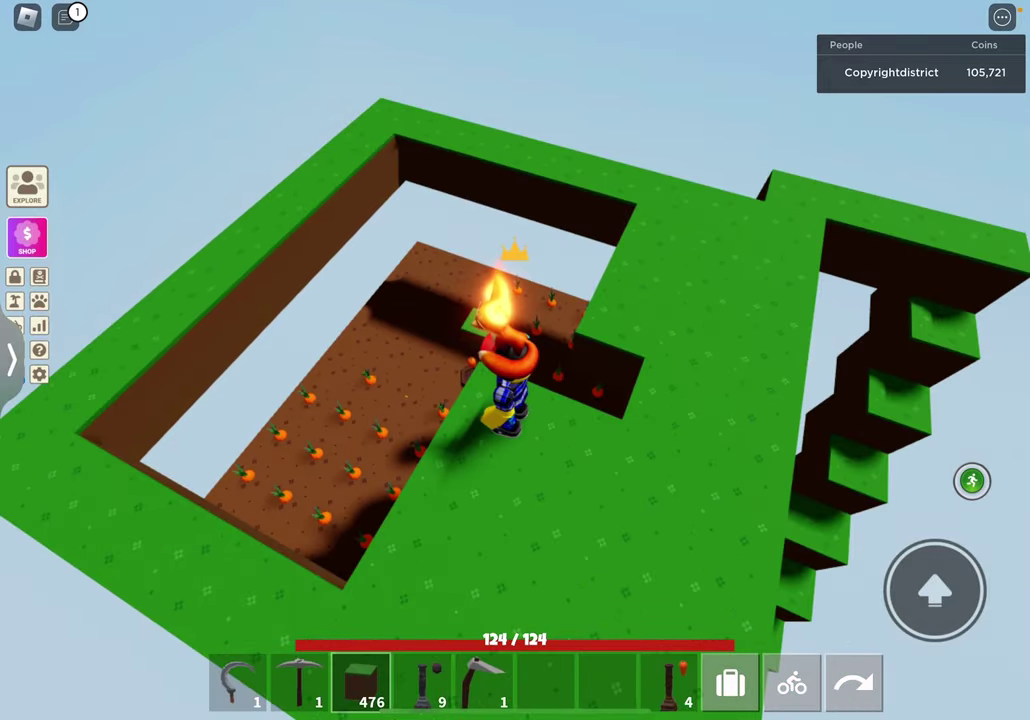
- Line the wall by the pit with grass and fill the pit, leaving one small hole
left_click(430, 210)
left_click(480, 230)
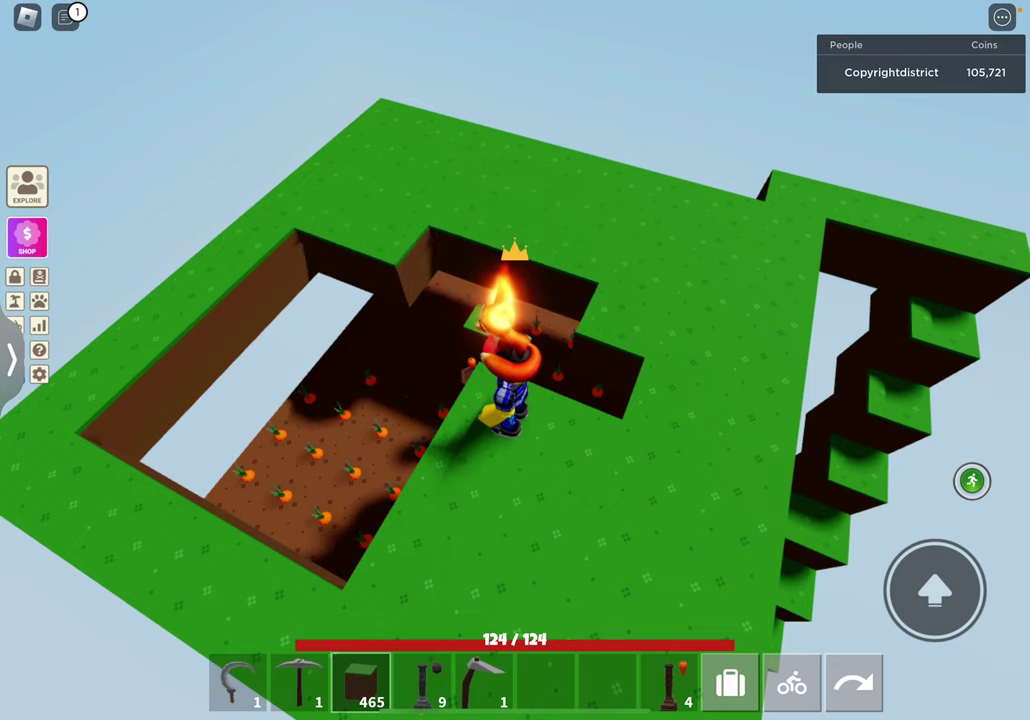
left_click(300, 340)
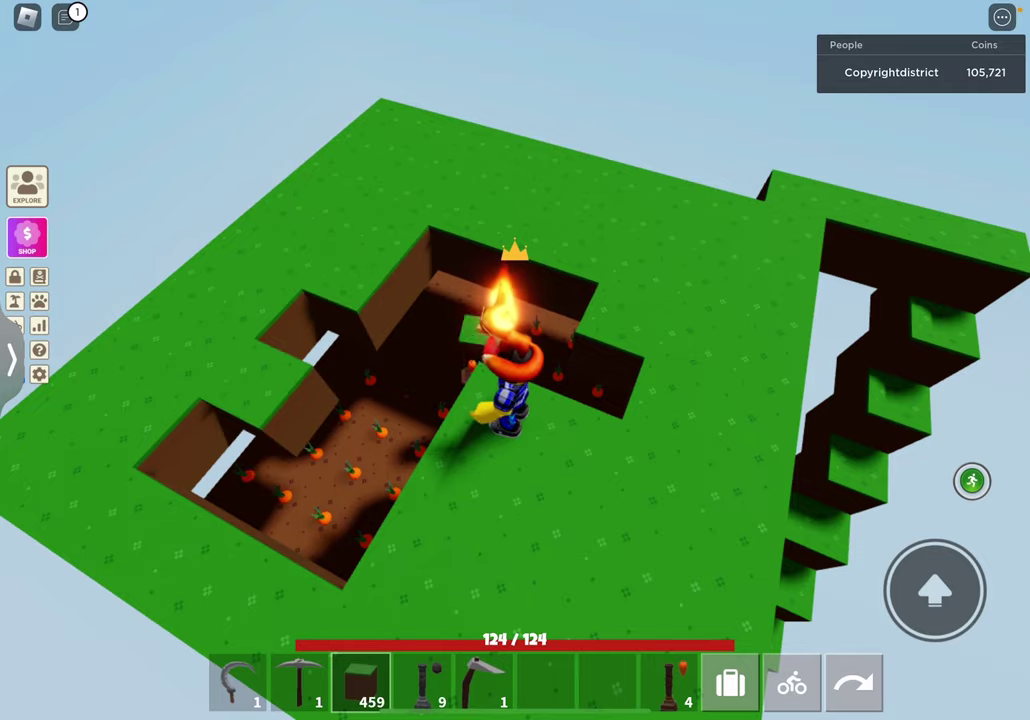
left_click(400, 290)
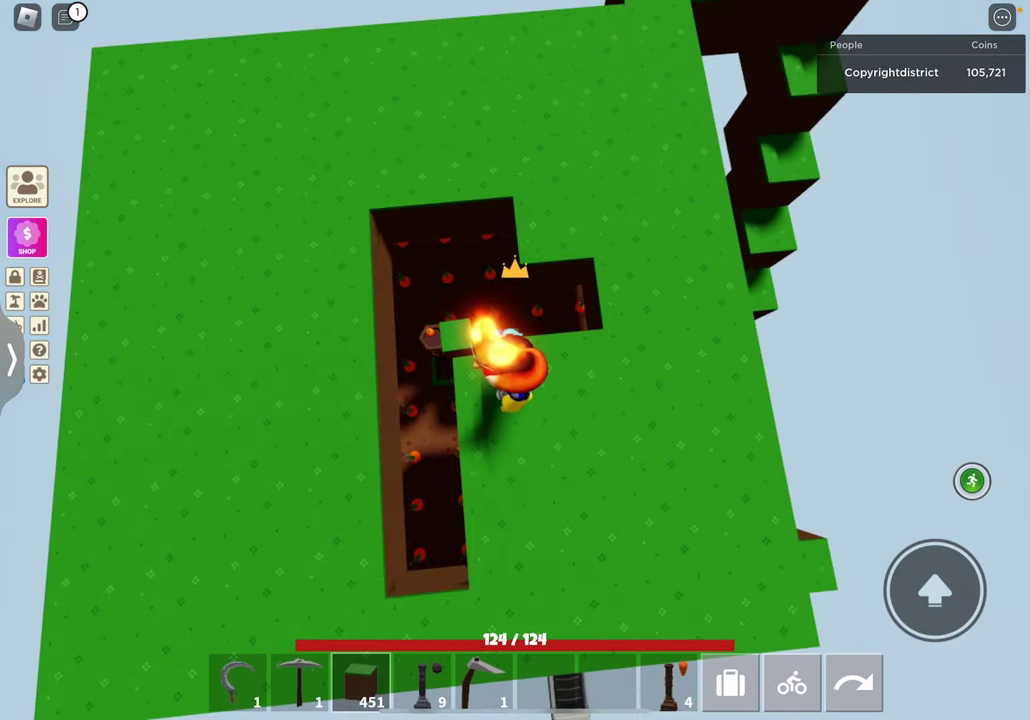
left_click(440, 460)
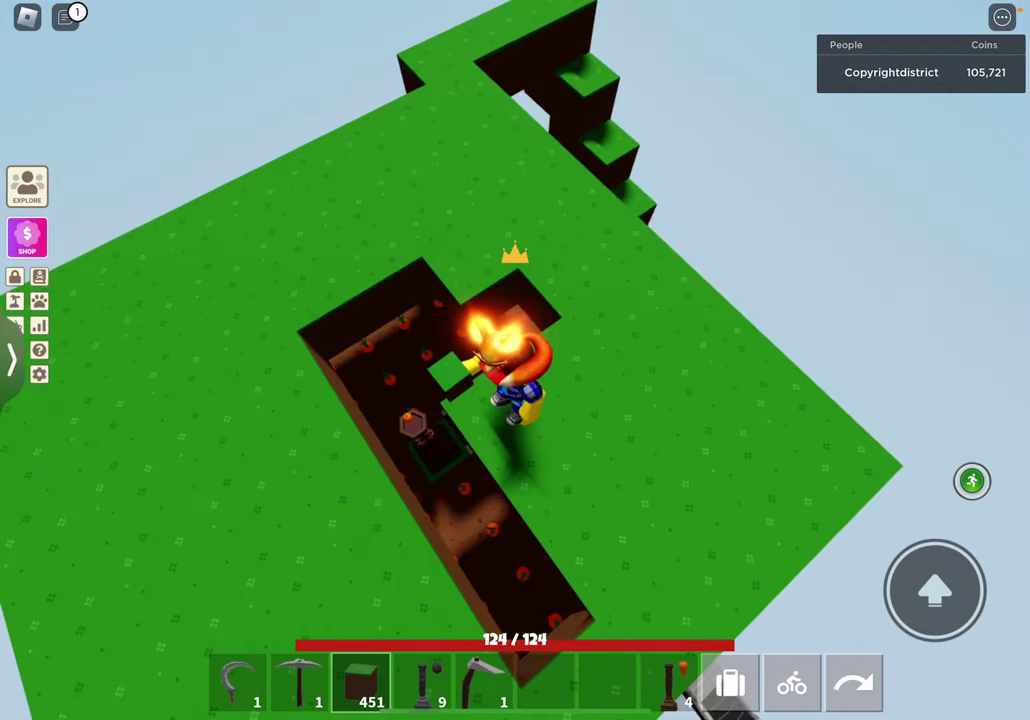
left_click(455, 370)
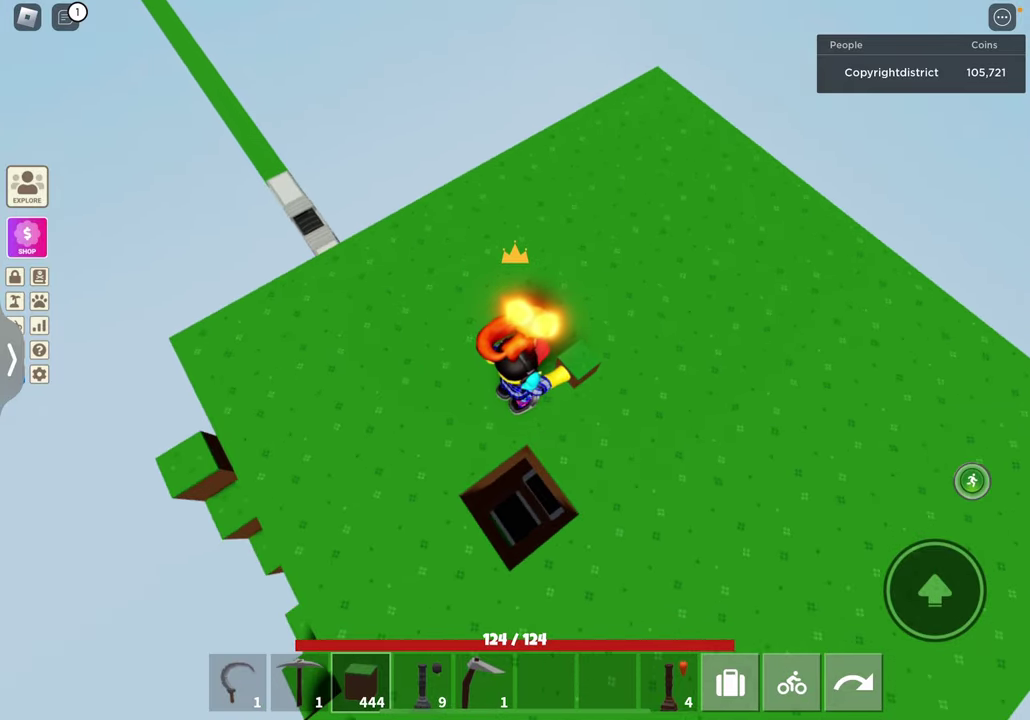
- Place the Carrot Totem on the upper floor and till the grass tiles beside it
key("8")
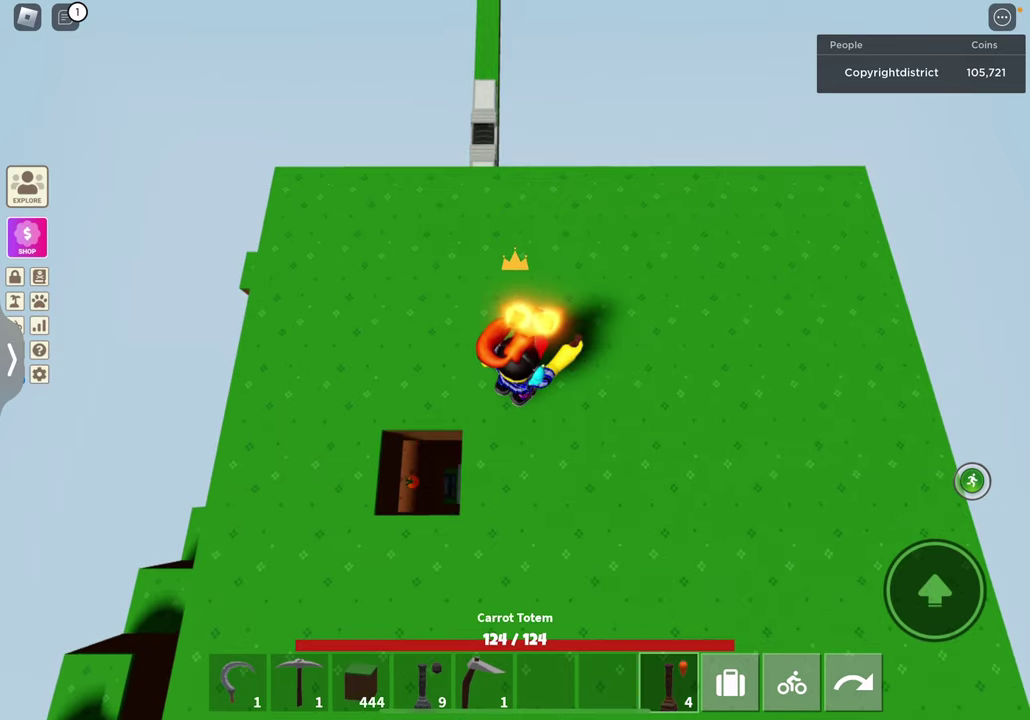
left_click(610, 450)
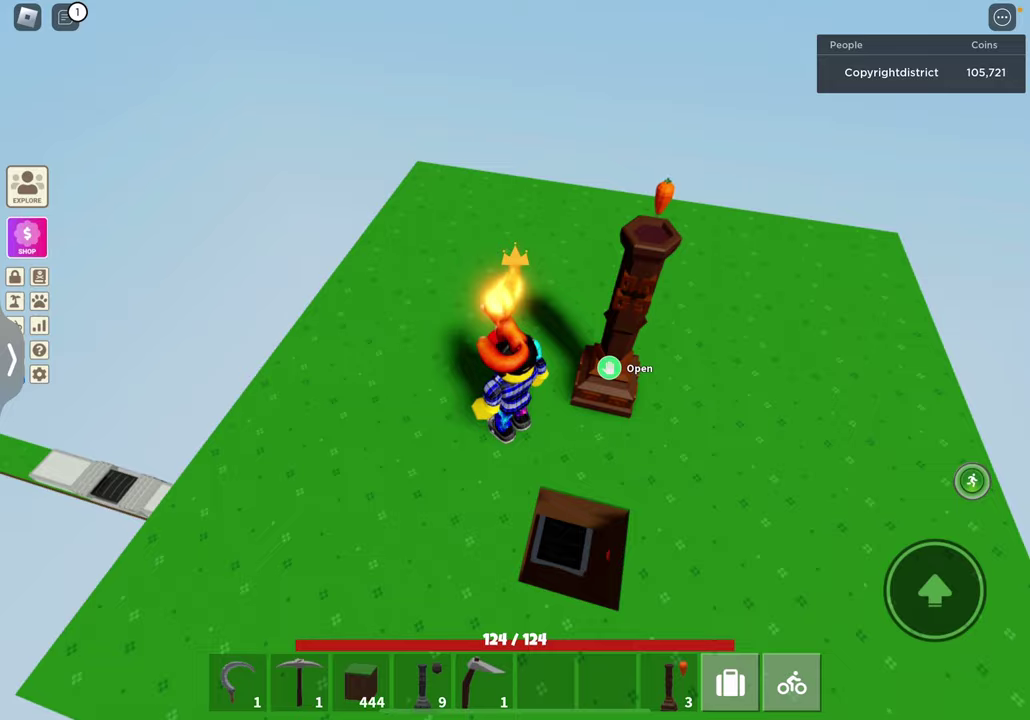
key("5")
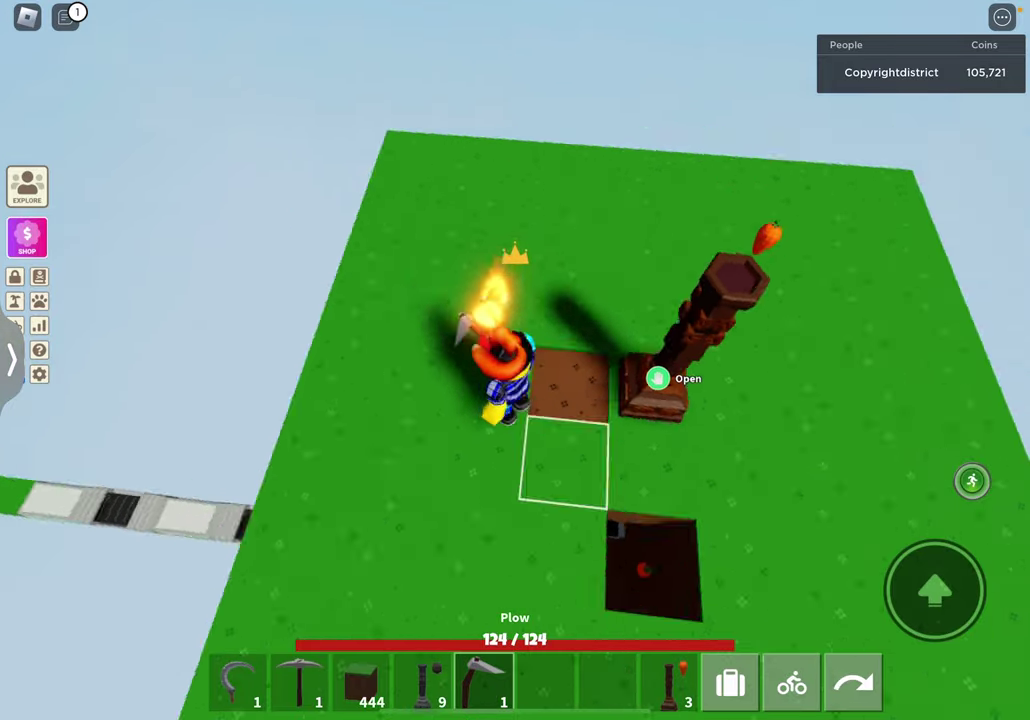
left_click(545, 500)
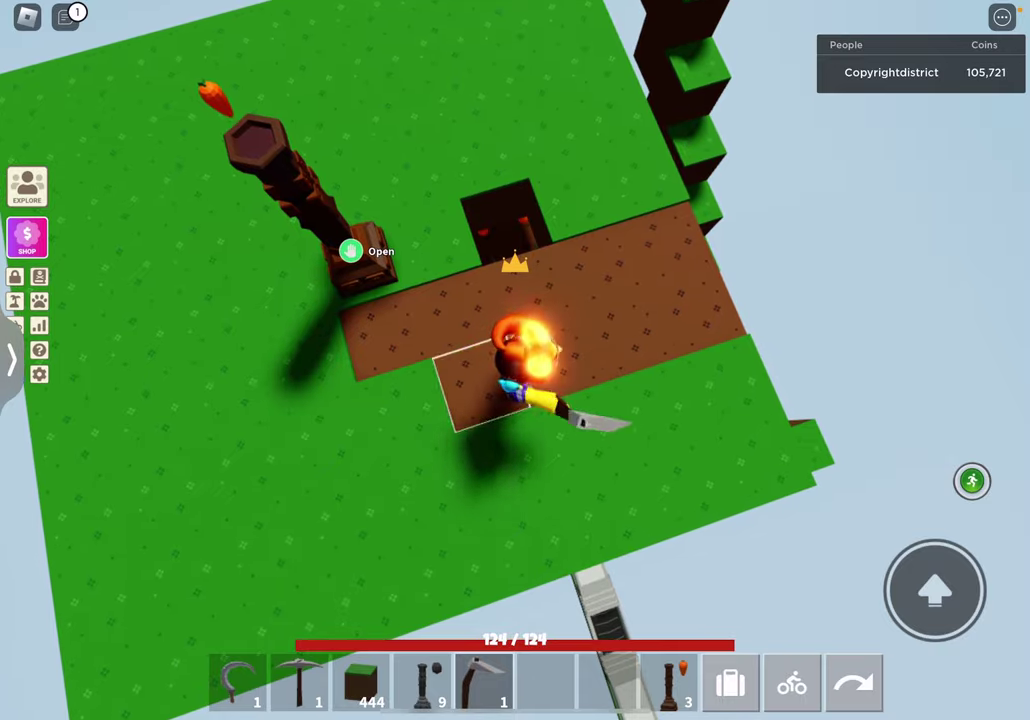
- Plow the remaining grass strips into farmland, including the last tiles at the edge
left_click_drag(650, 450, 300, 450)
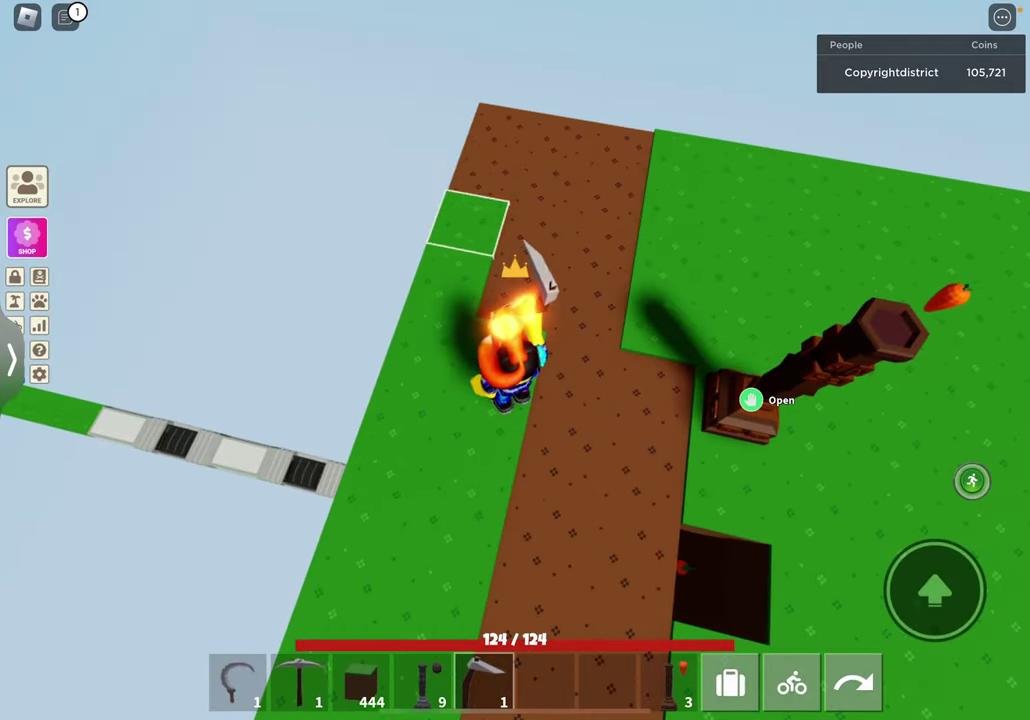
left_click_drag(650, 450, 300, 450)
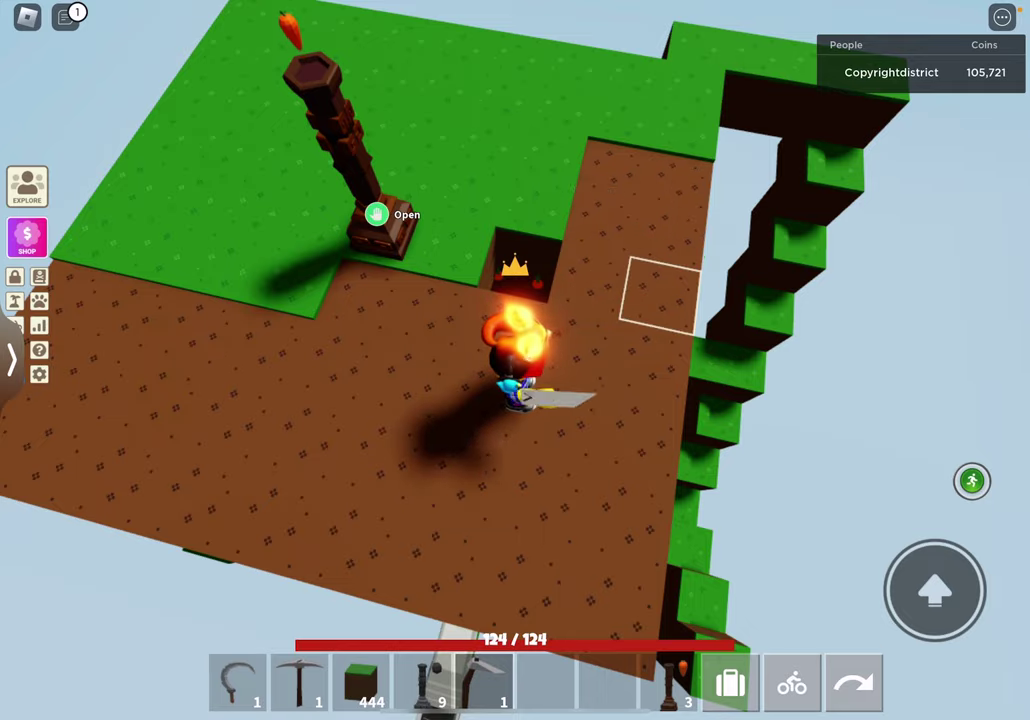
key("5")
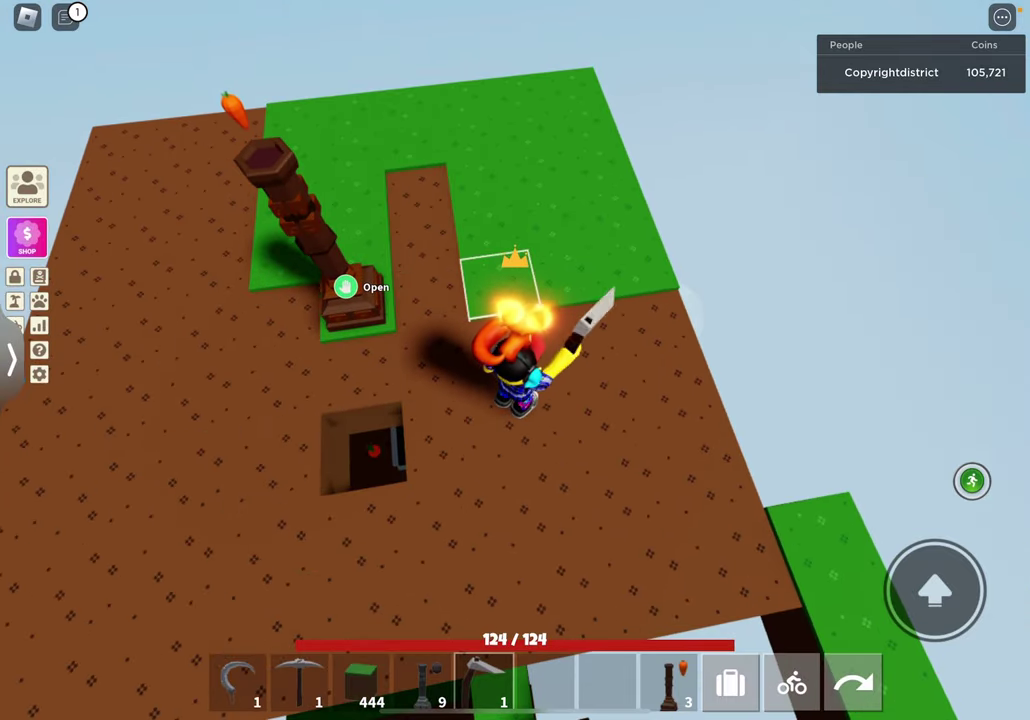
left_click_drag(540, 175, 617, 210)
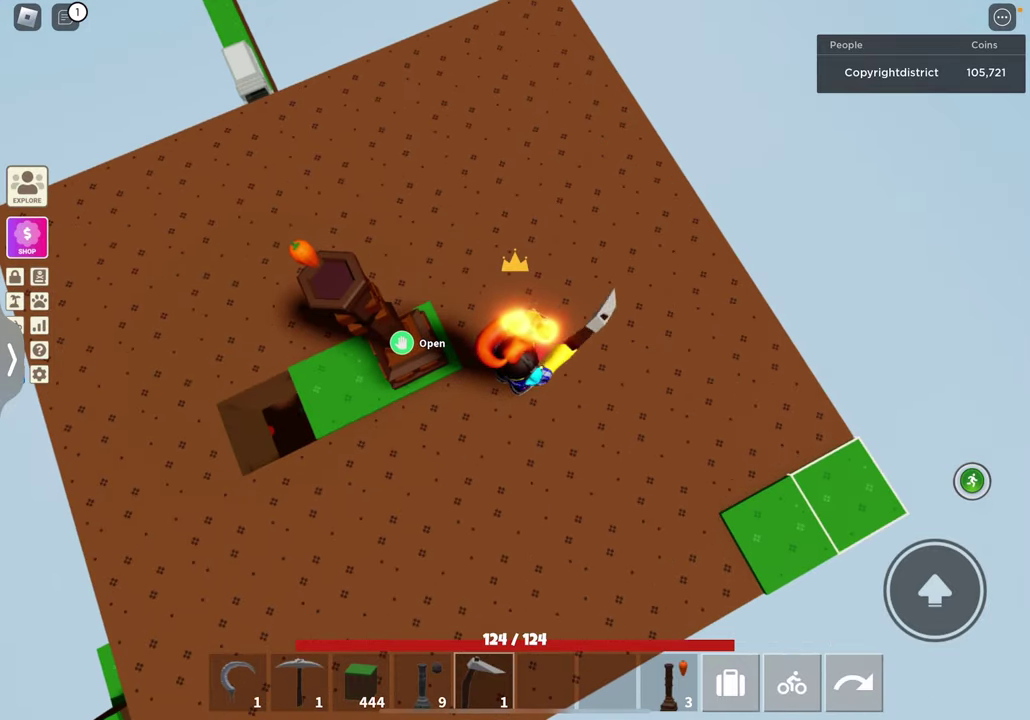
left_click(810, 510)
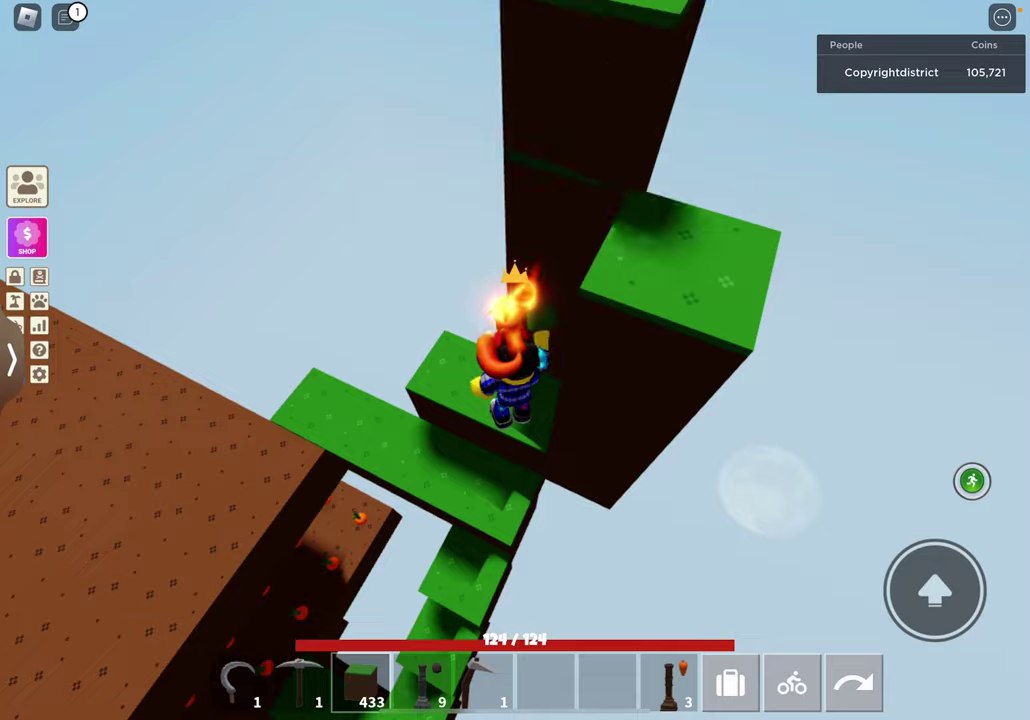
- Place several grass steps extending the staircase upward beside the character
left_click(515, 400)
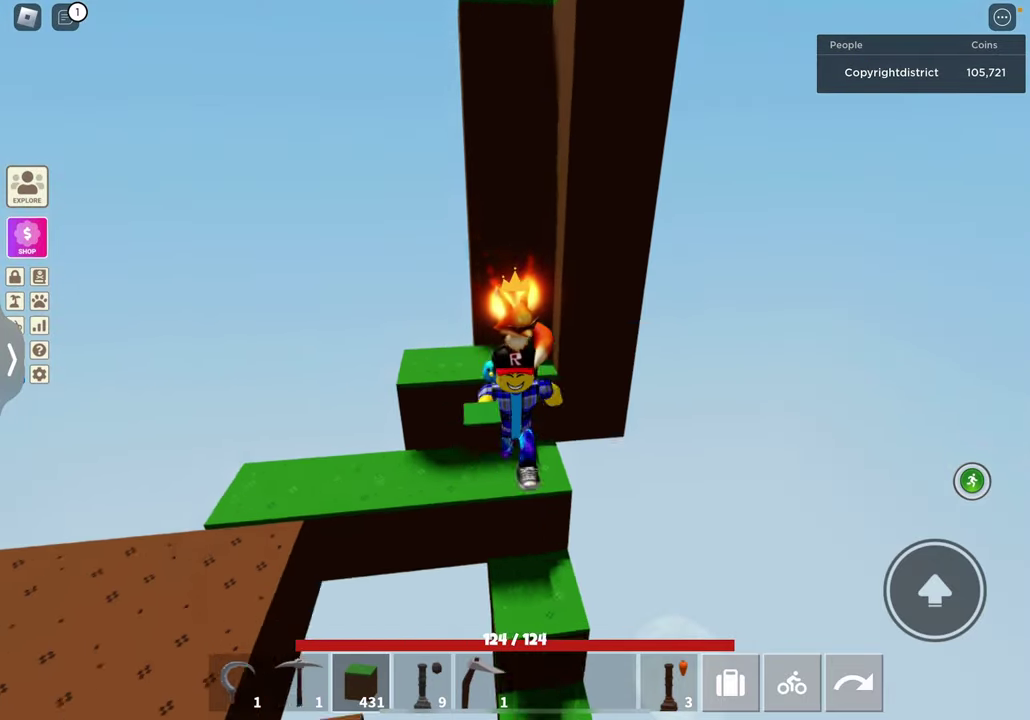
left_click(600, 400)
left_click(515, 400)
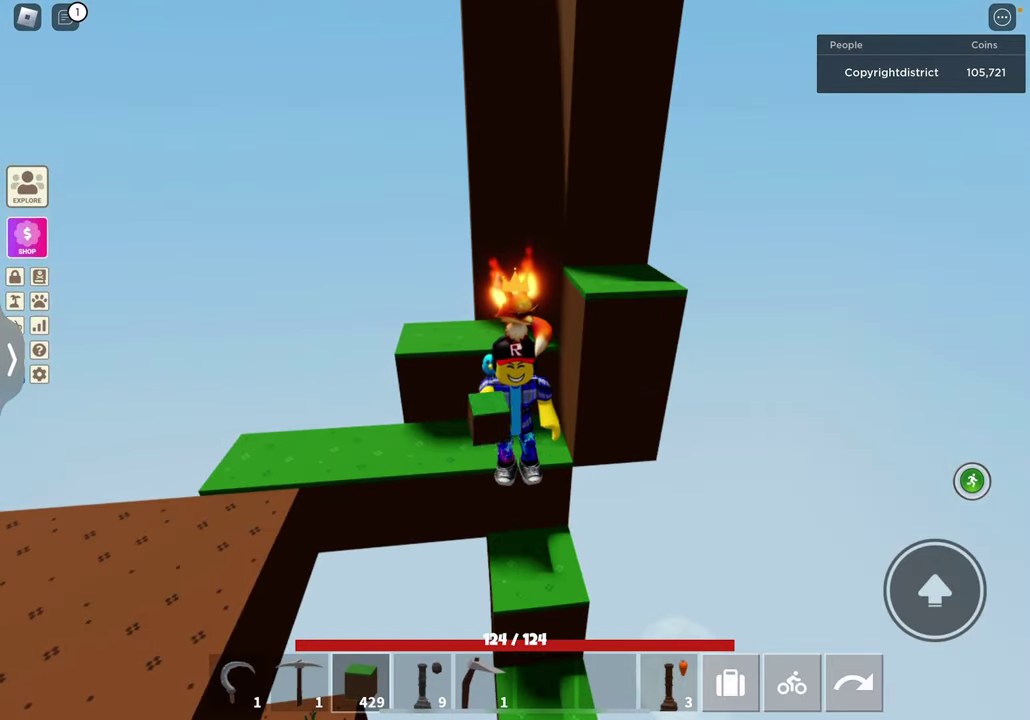
left_click(515, 400)
left_click_drag(515, 400, 515, 250)
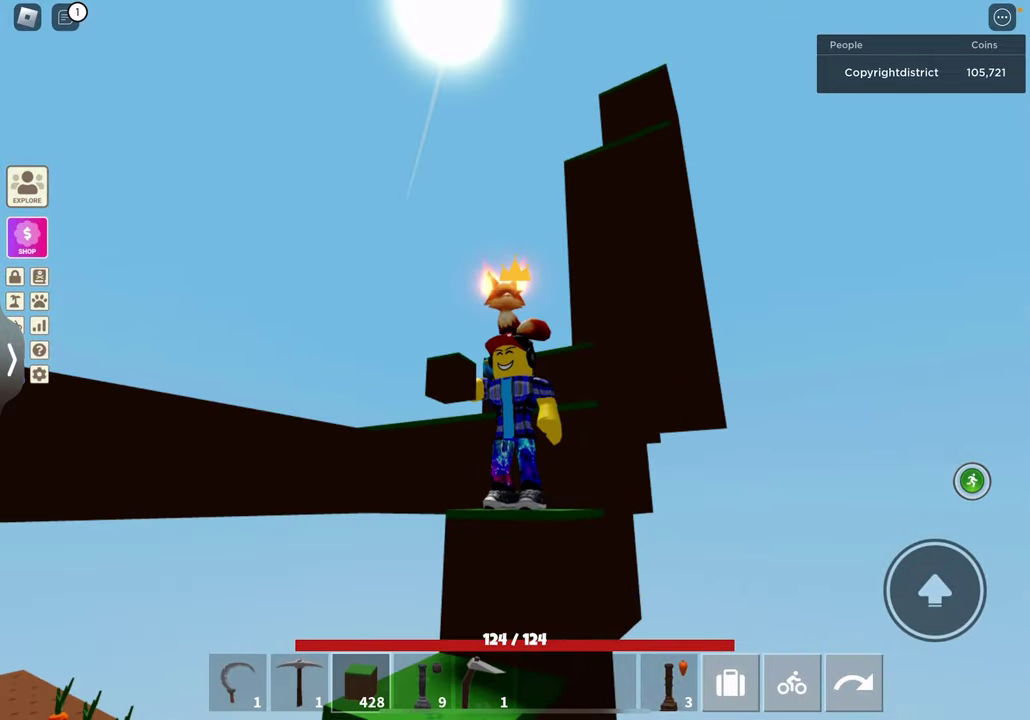
left_click_drag(515, 300, 515, 450)
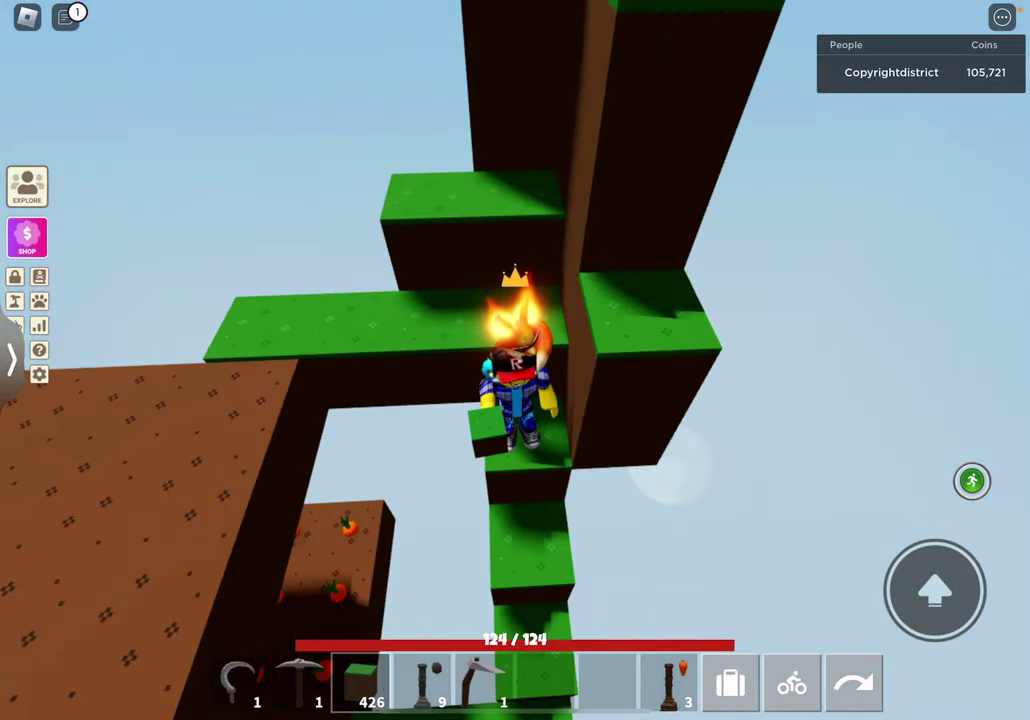
left_click(515, 400)
- Fill the remaining staircase gaps with grass blocks, including the gap below
left_click_drag(515, 300, 515, 450)
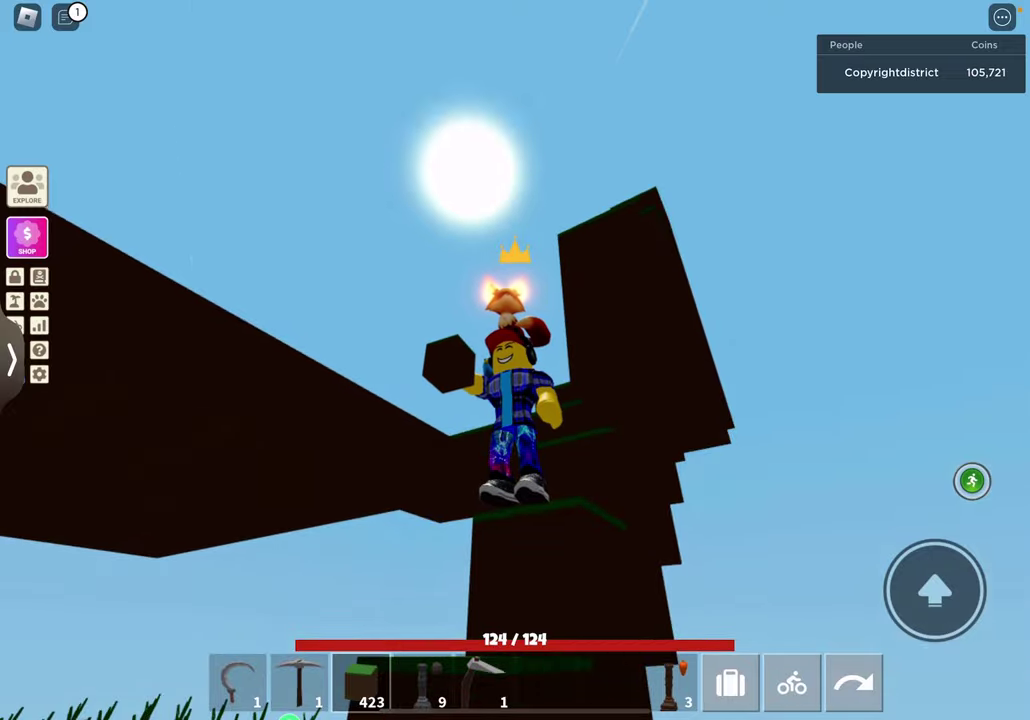
mouse_move(515, 250)
left_mouse_down()
mouse_move(515, 450)
mouse_move(515, 300)
left_mouse_up()
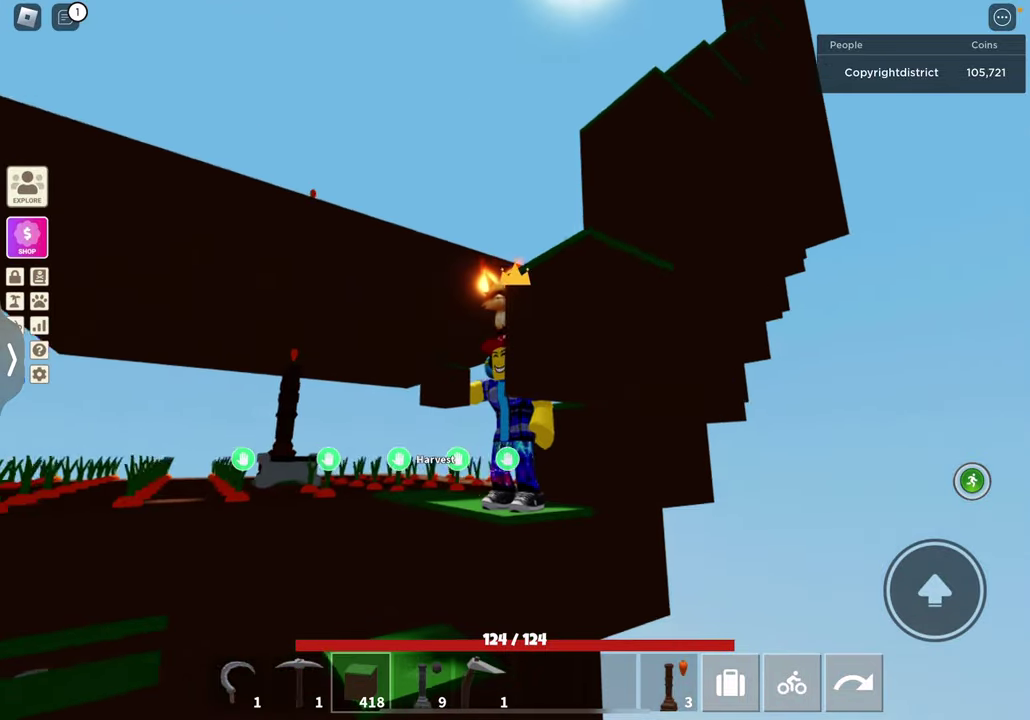
mouse_move(515, 450)
left_mouse_down()
mouse_move(515, 200)
mouse_move(515, 450)
left_mouse_up()
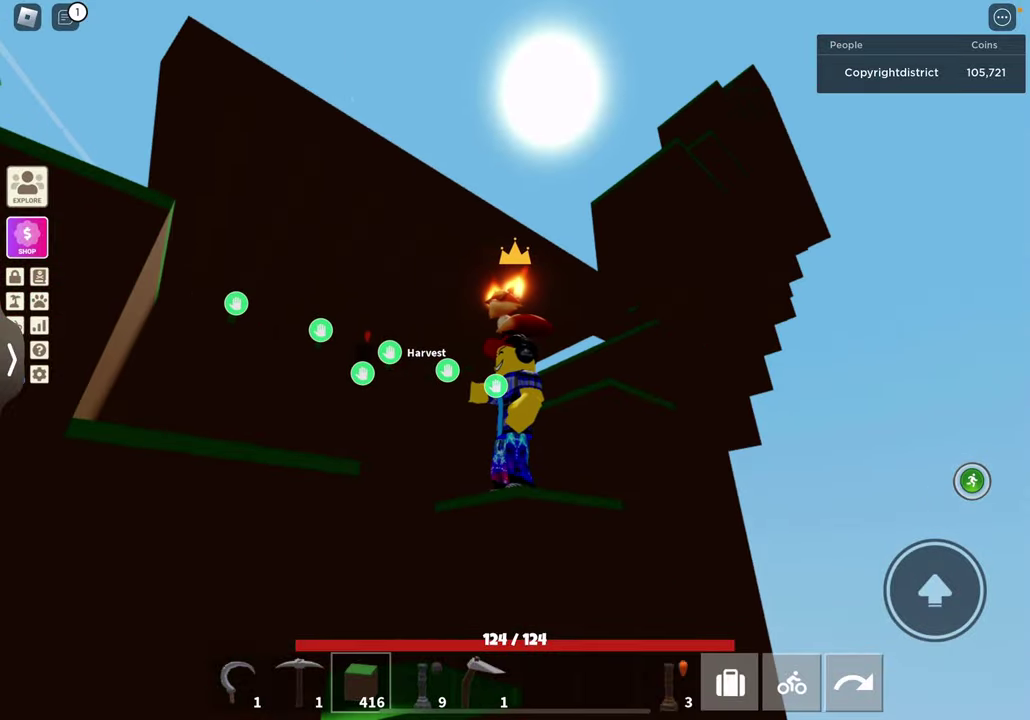
left_click_drag(515, 250, 515, 450)
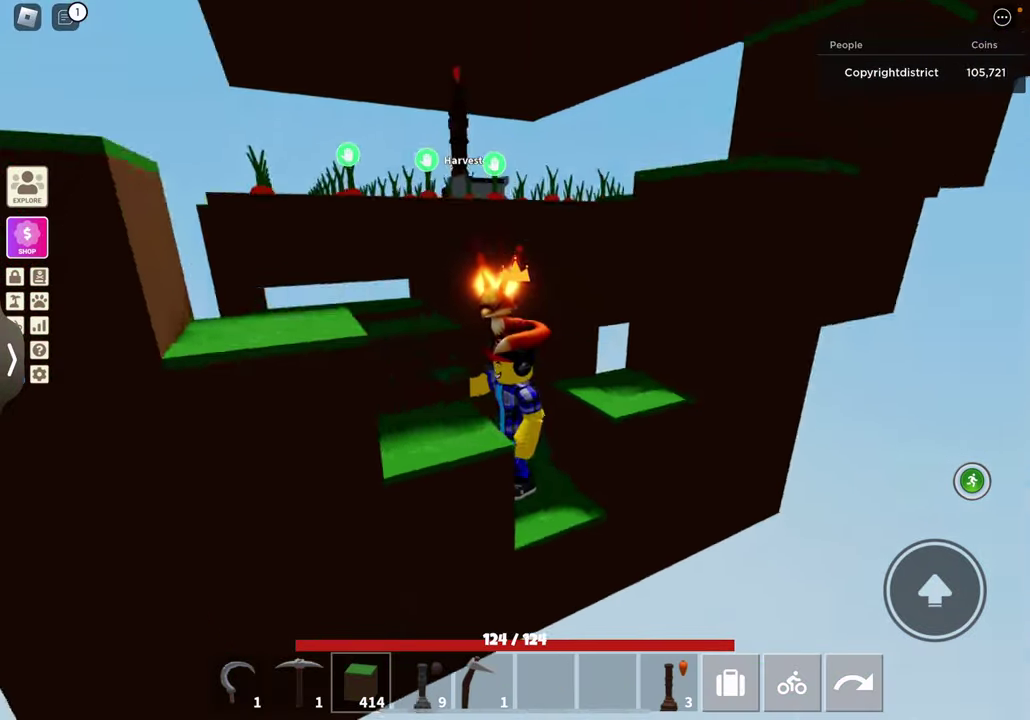
mouse_move(515, 250)
left_mouse_down()
mouse_move(515, 450)
mouse_move(515, 200)
left_mouse_up()
left_click(540, 420)
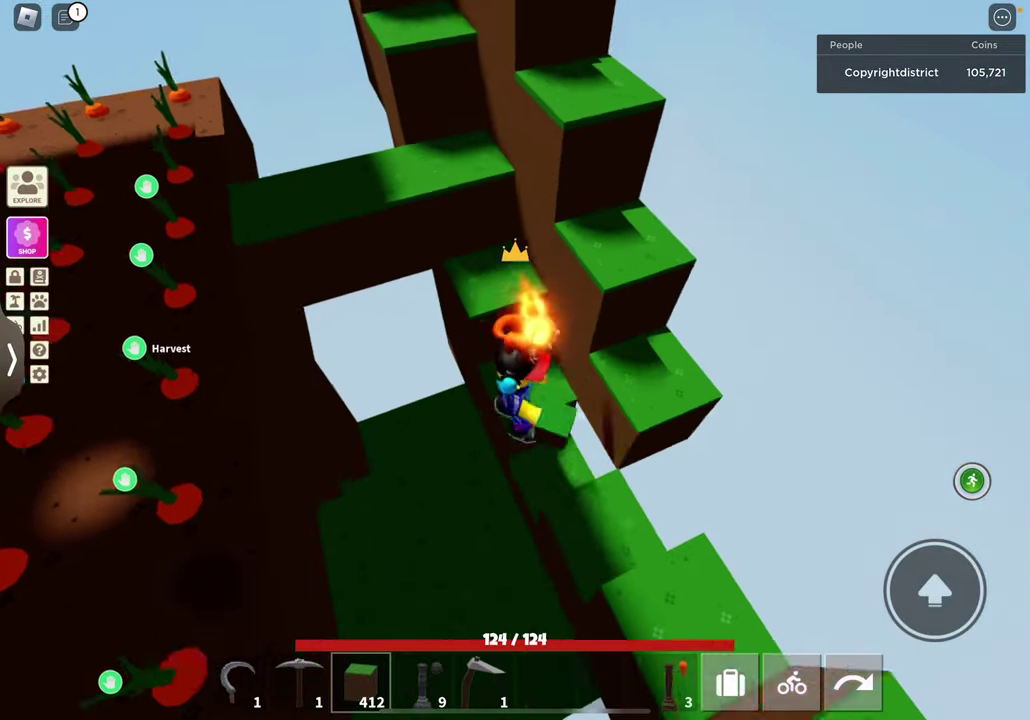
mouse_move(515, 200)
left_mouse_down()
mouse_move(515, 450)
mouse_move(515, 200)
left_mouse_up()
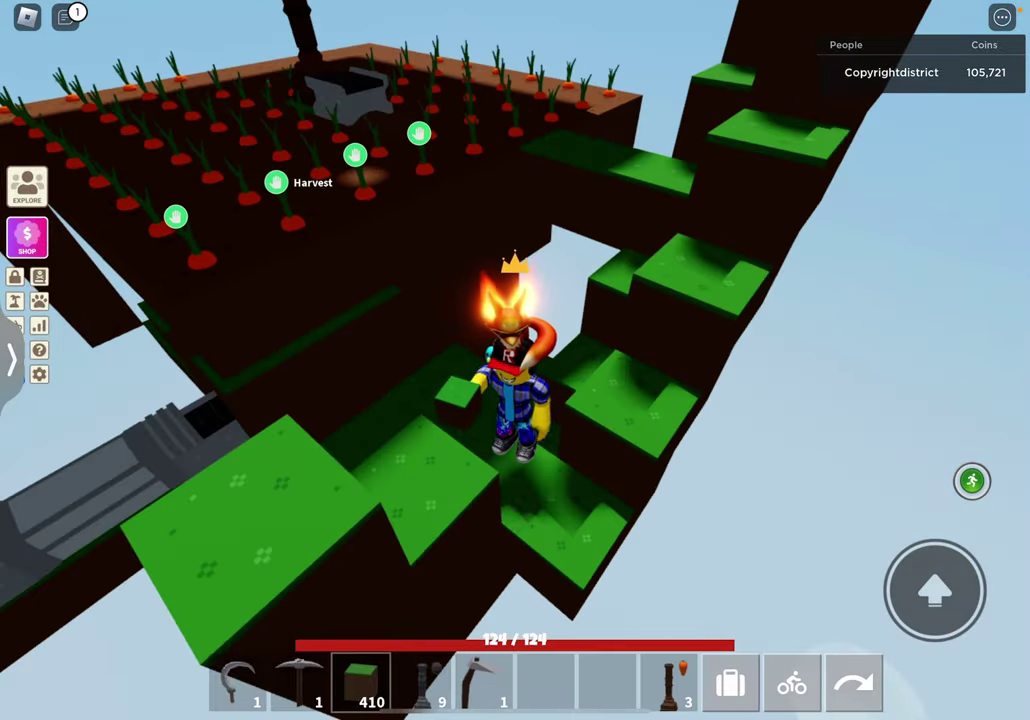
left_click(470, 520)
left_click_drag(650, 350, 350, 350)
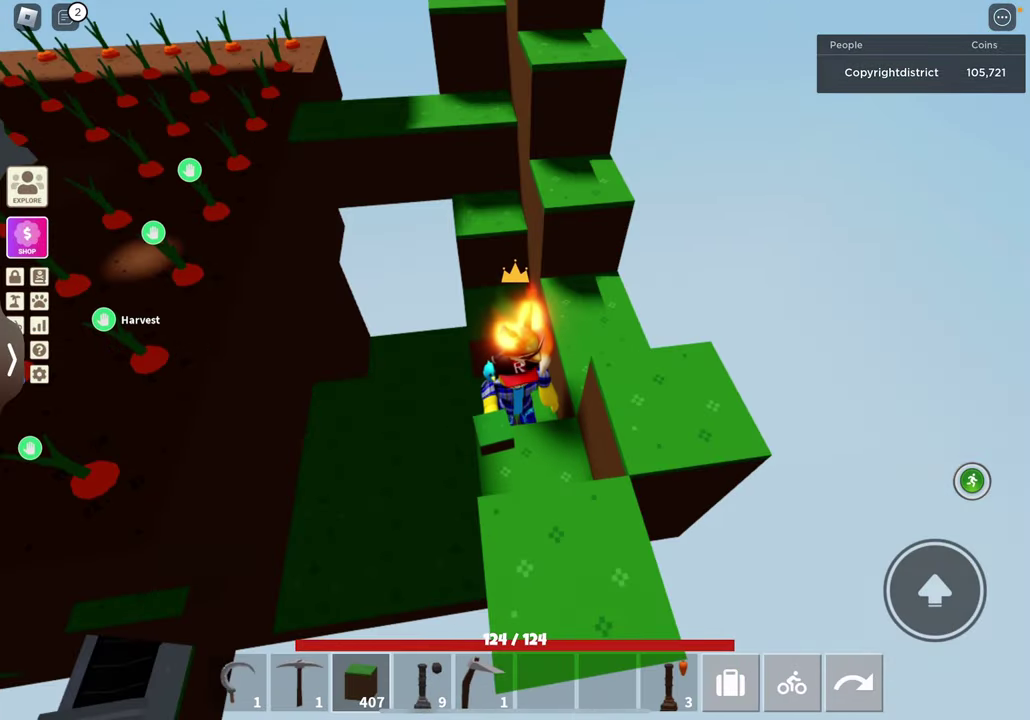
left_click(540, 430)
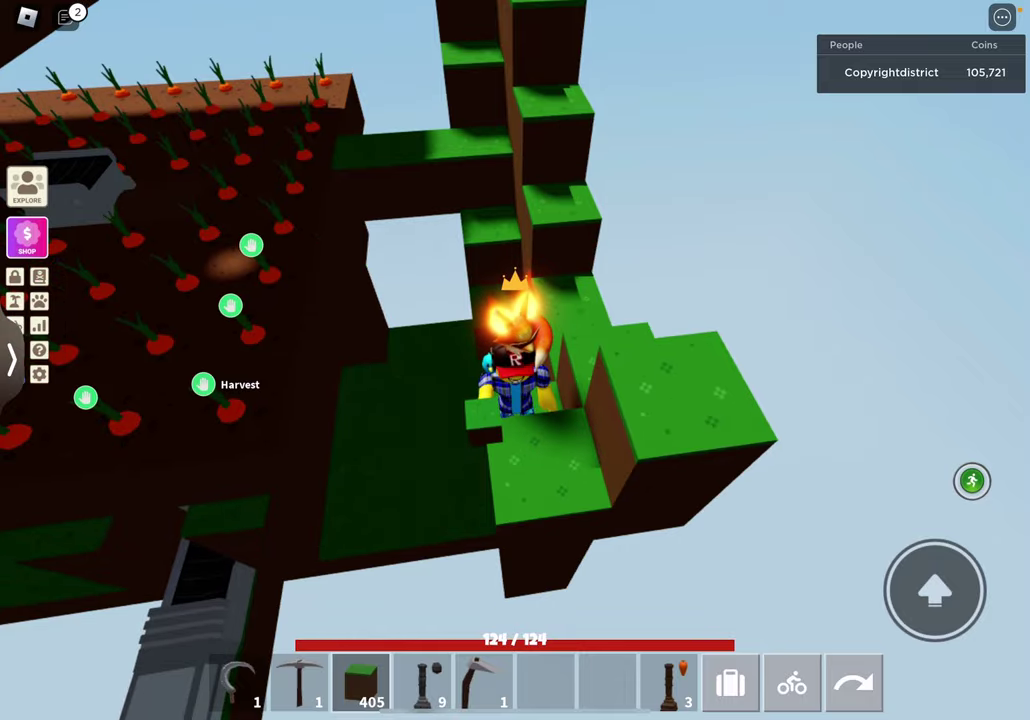
left_click_drag(650, 400, 350, 400)
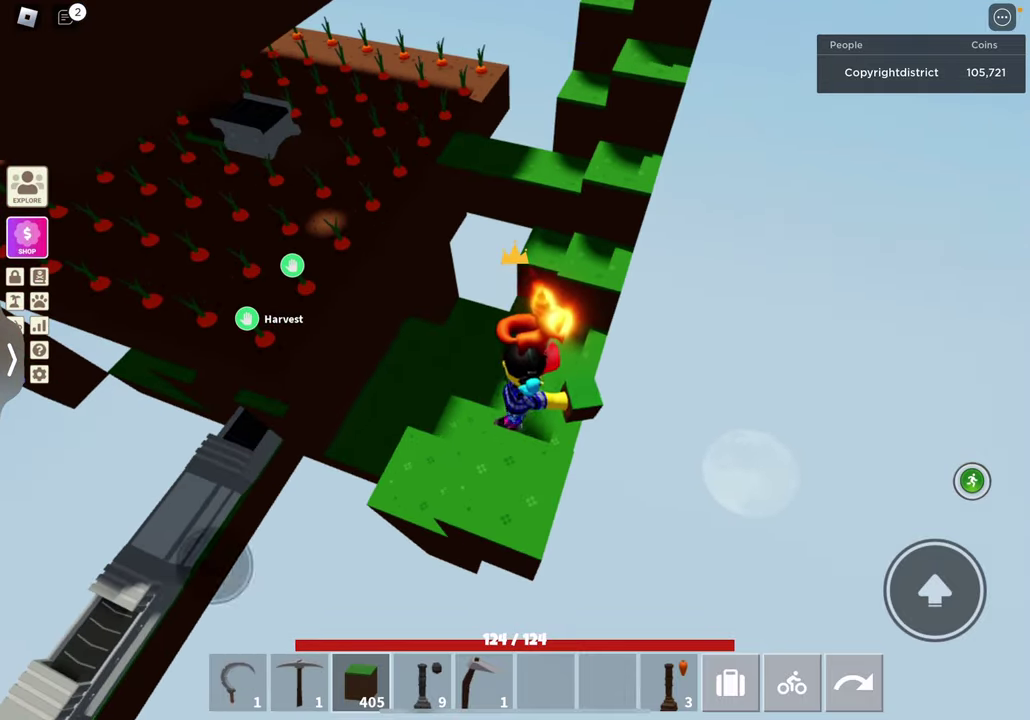
left_click(470, 250)
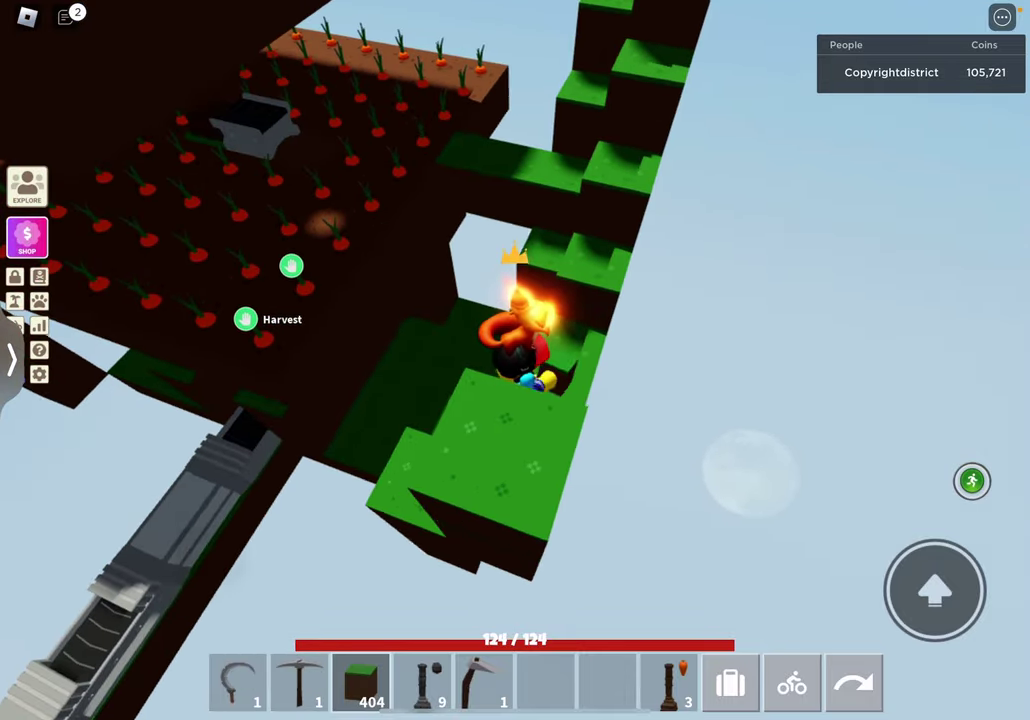
left_click_drag(650, 400, 250, 400)
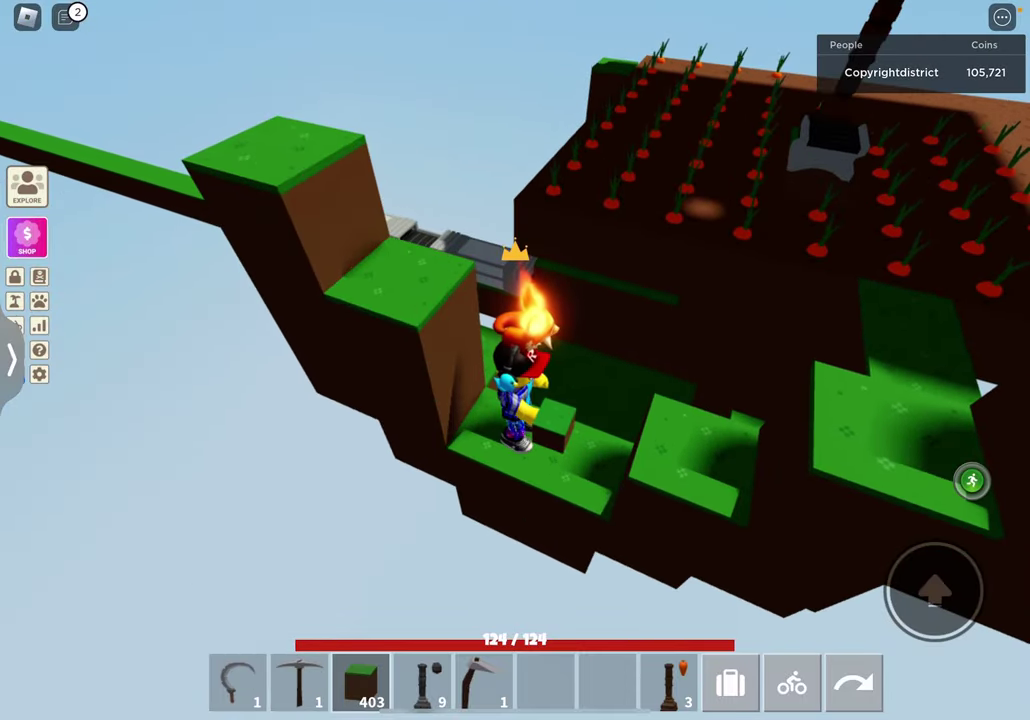
- Climb the staircase and place a new grass step above
left_click_drag(650, 400, 250, 400)
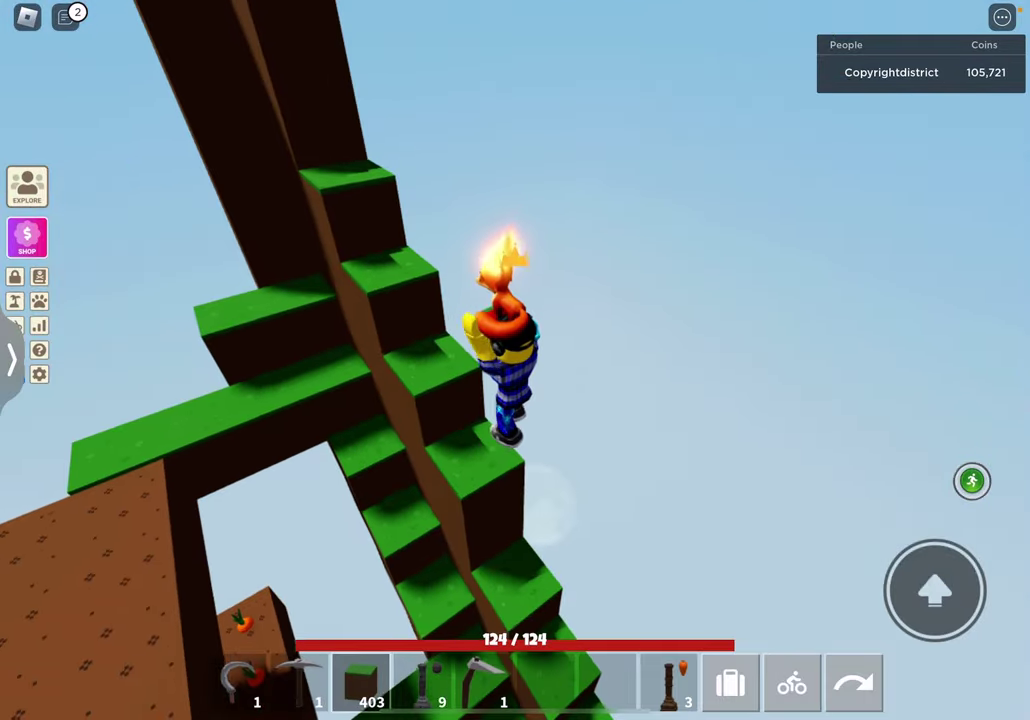
left_click_drag(650, 400, 450, 400)
left_click_drag(700, 400, 400, 400)
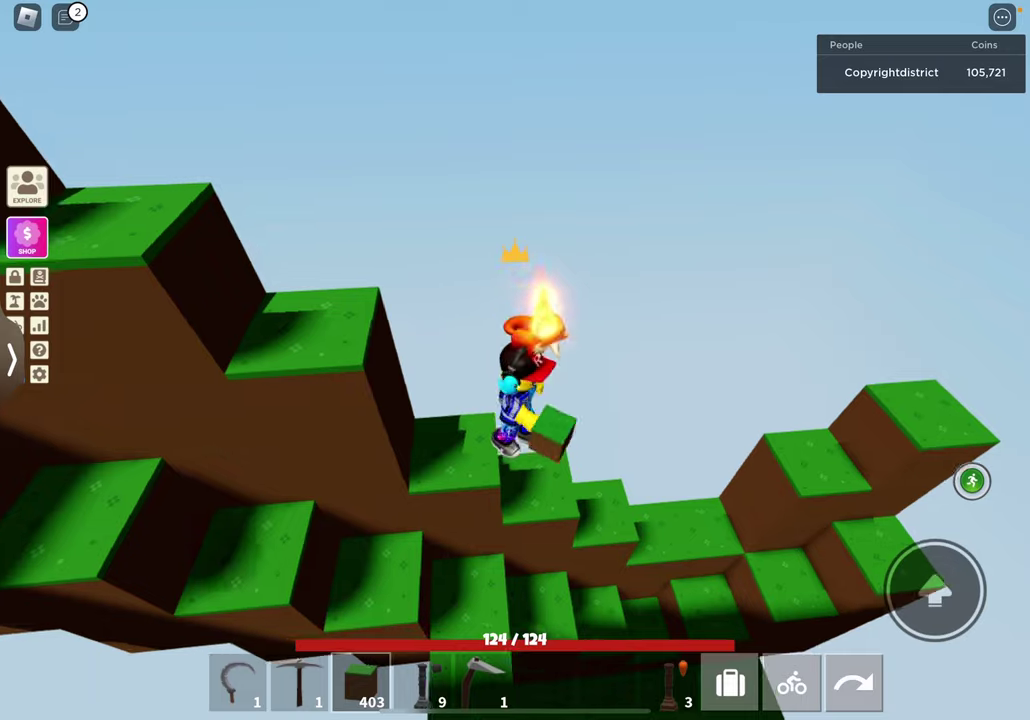
left_click_drag(700, 350, 400, 350)
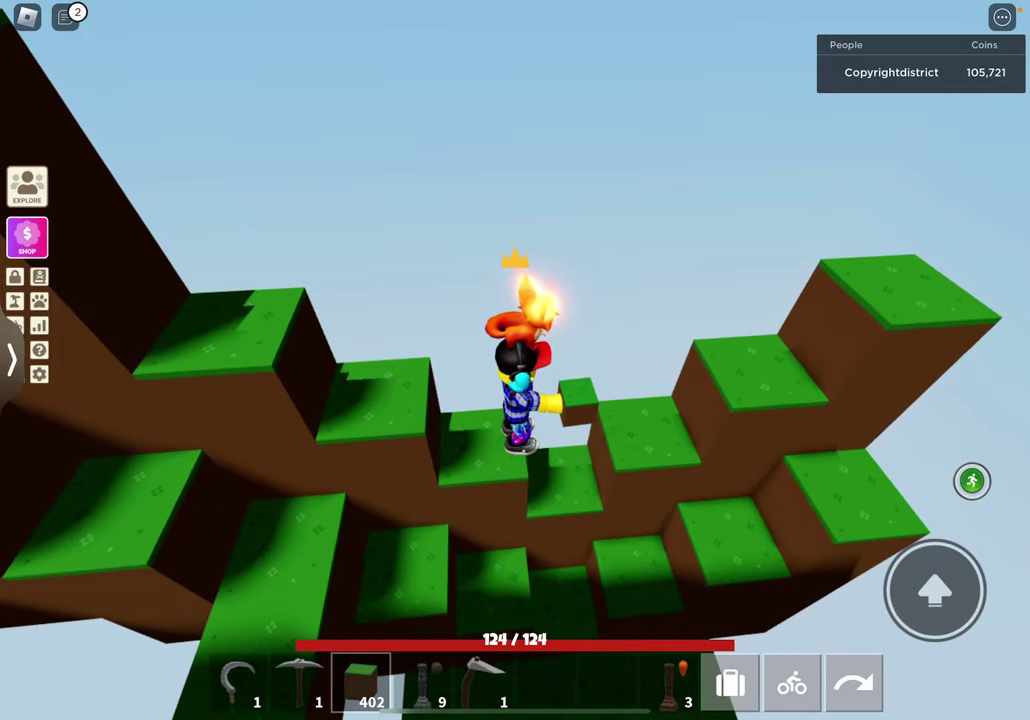
left_click_drag(700, 400, 400, 400)
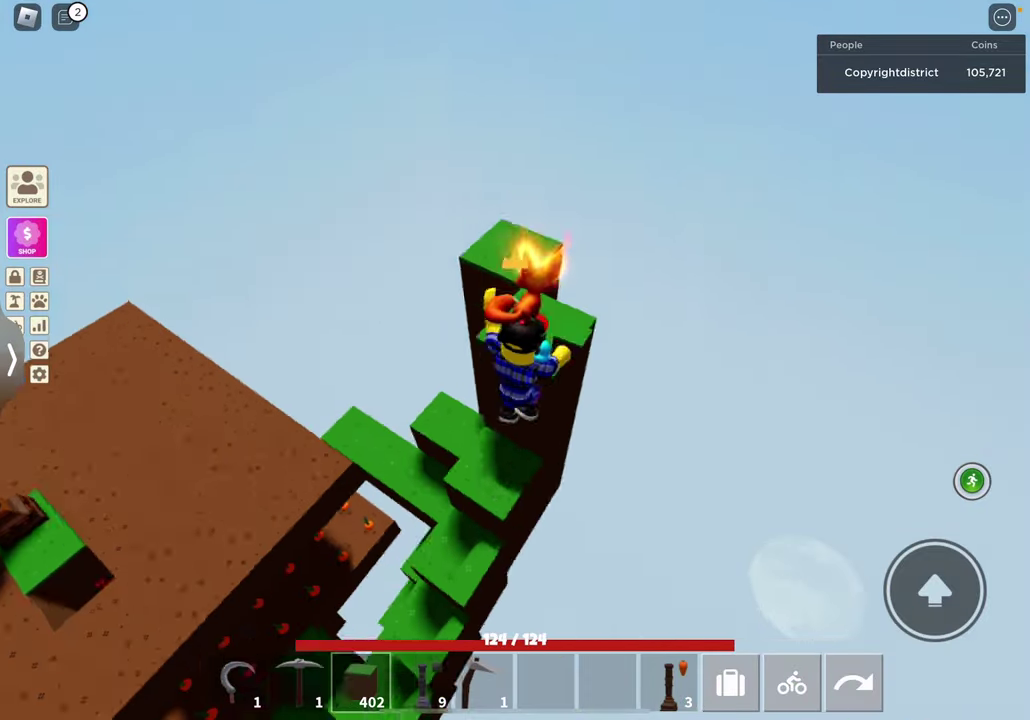
left_click_drag(700, 400, 400, 400)
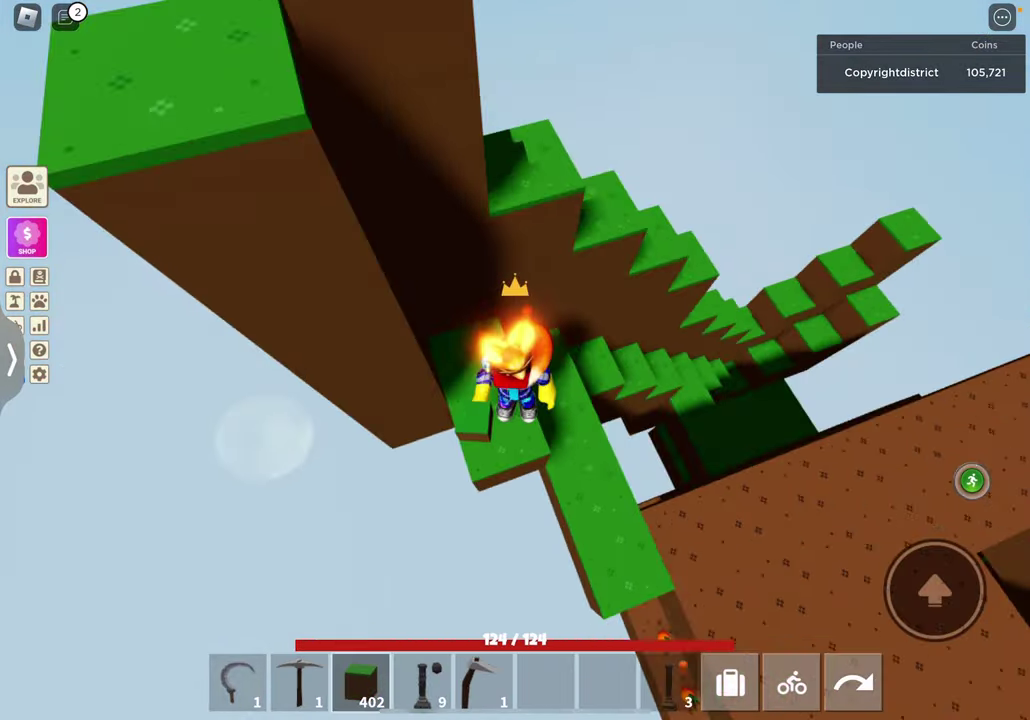
left_click_drag(700, 300, 400, 300)
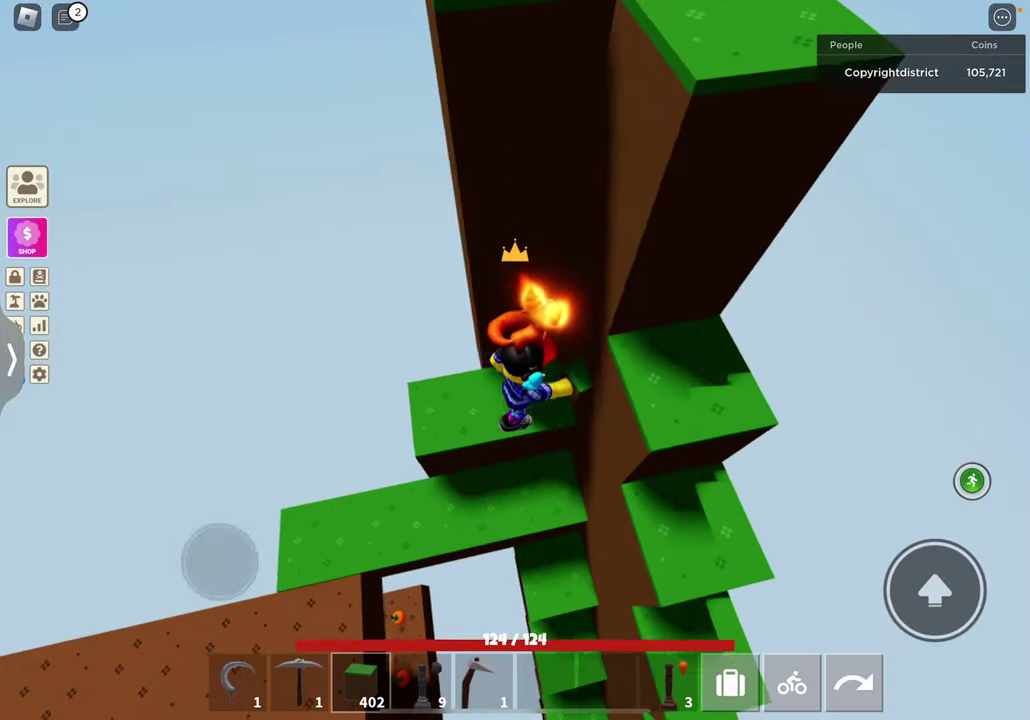
left_click(480, 400)
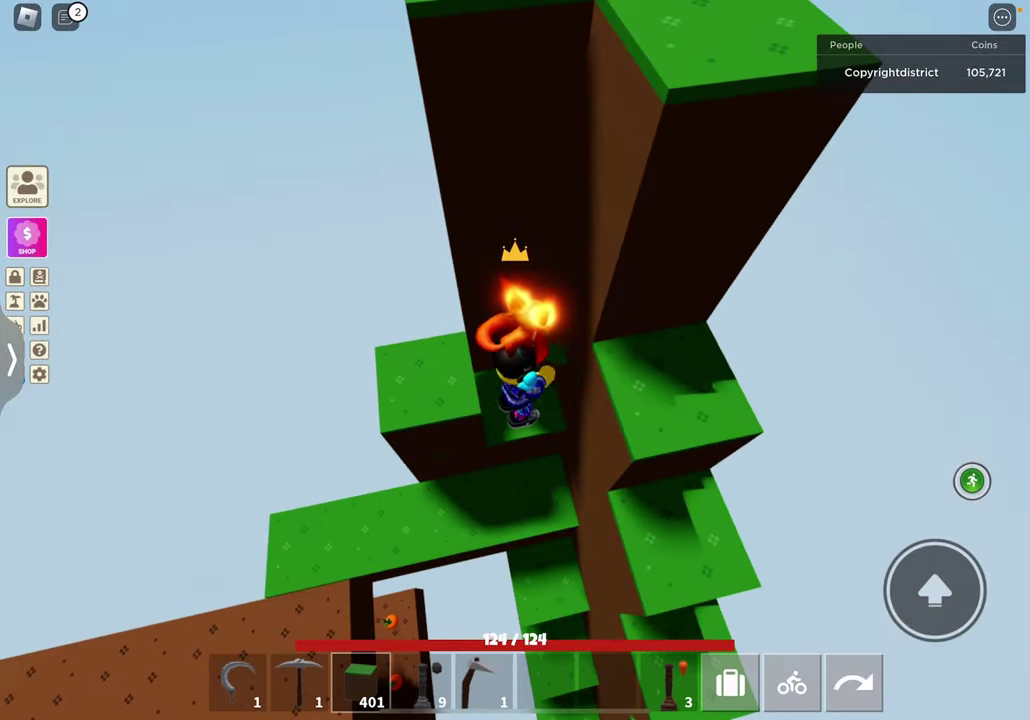
left_click_drag(700, 300, 400, 300)
left_click_drag(700, 300, 400, 300)
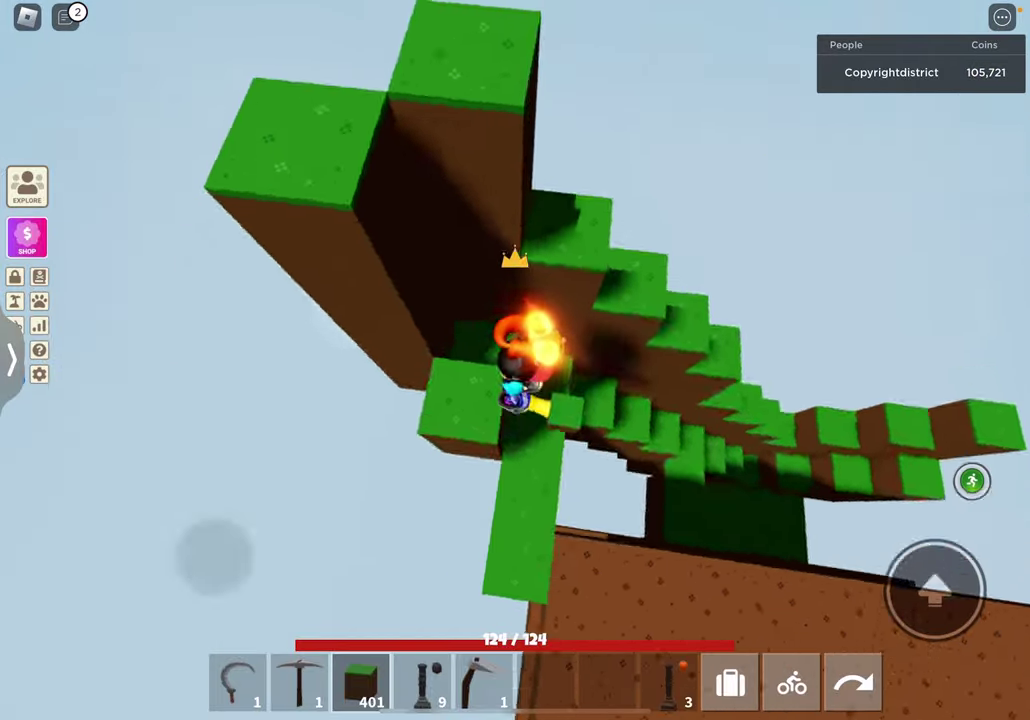
left_click_drag(700, 300, 400, 300)
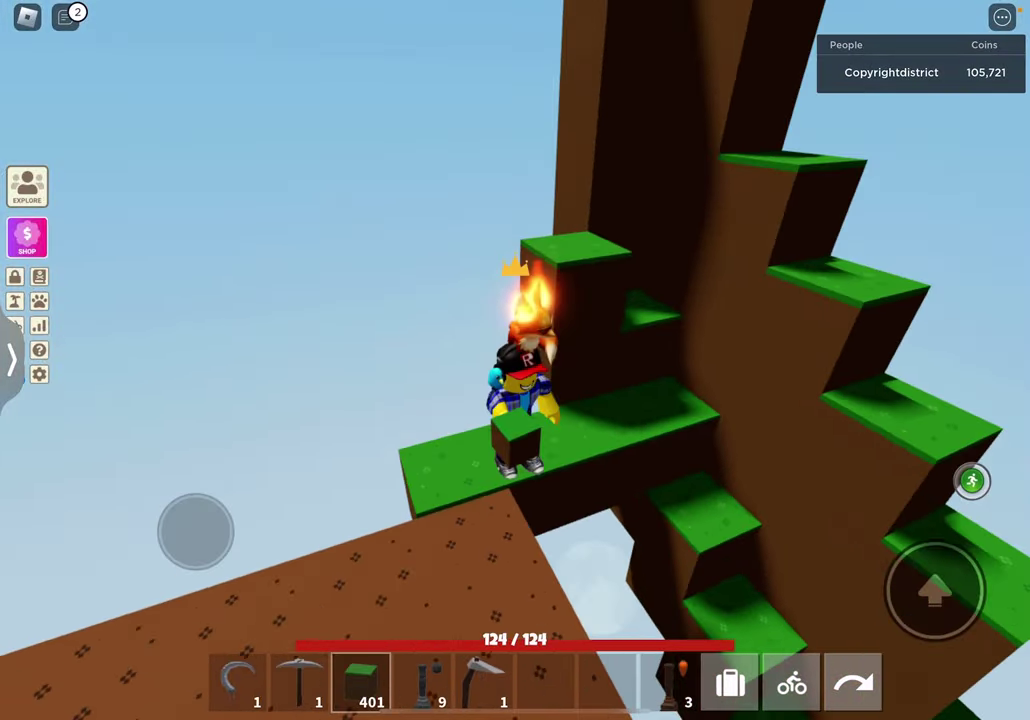
left_click_drag(700, 300, 400, 300)
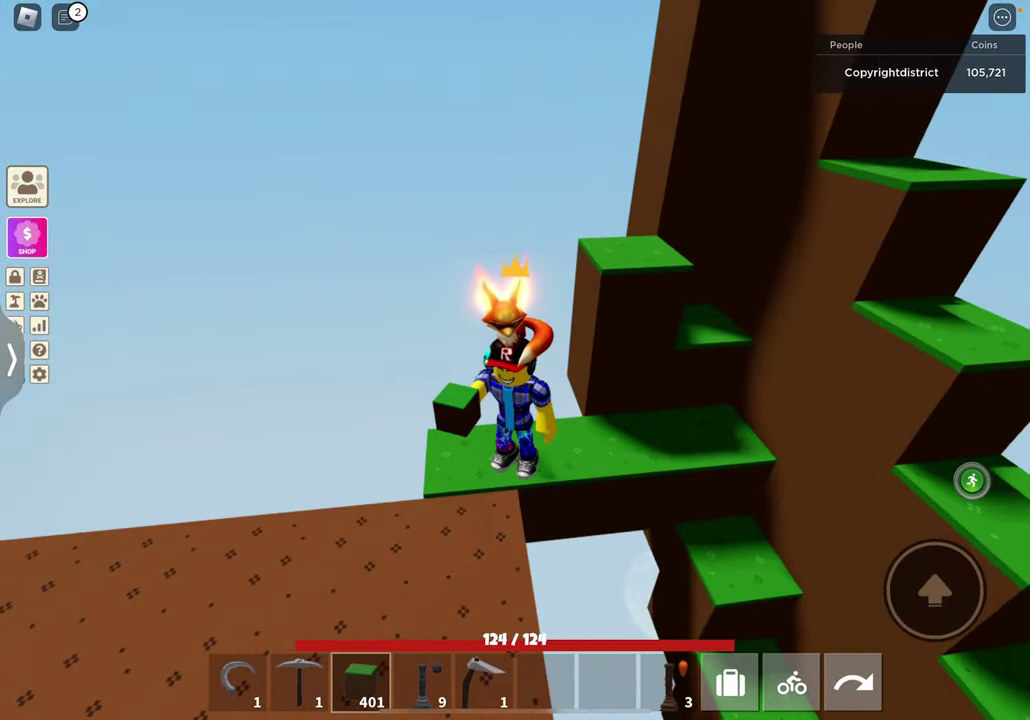
- Stack grass steps atop the pillar until they reach the plowed upper floor's edge
left_click(590, 170)
left_click(500, 250)
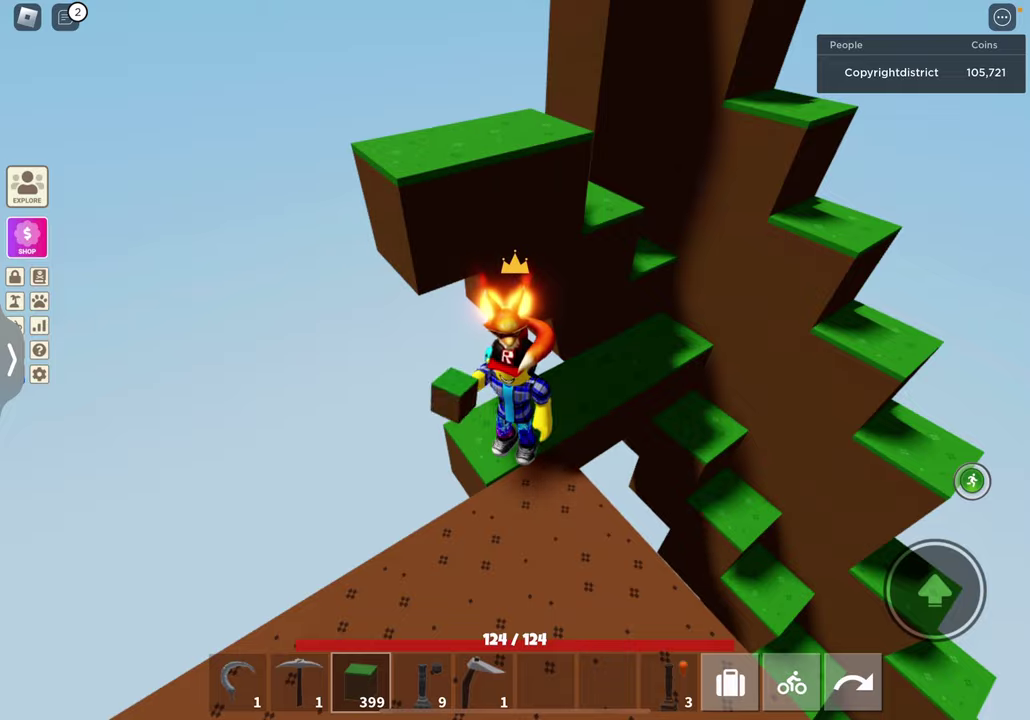
left_click(450, 200)
left_click_drag(700, 300, 400, 300)
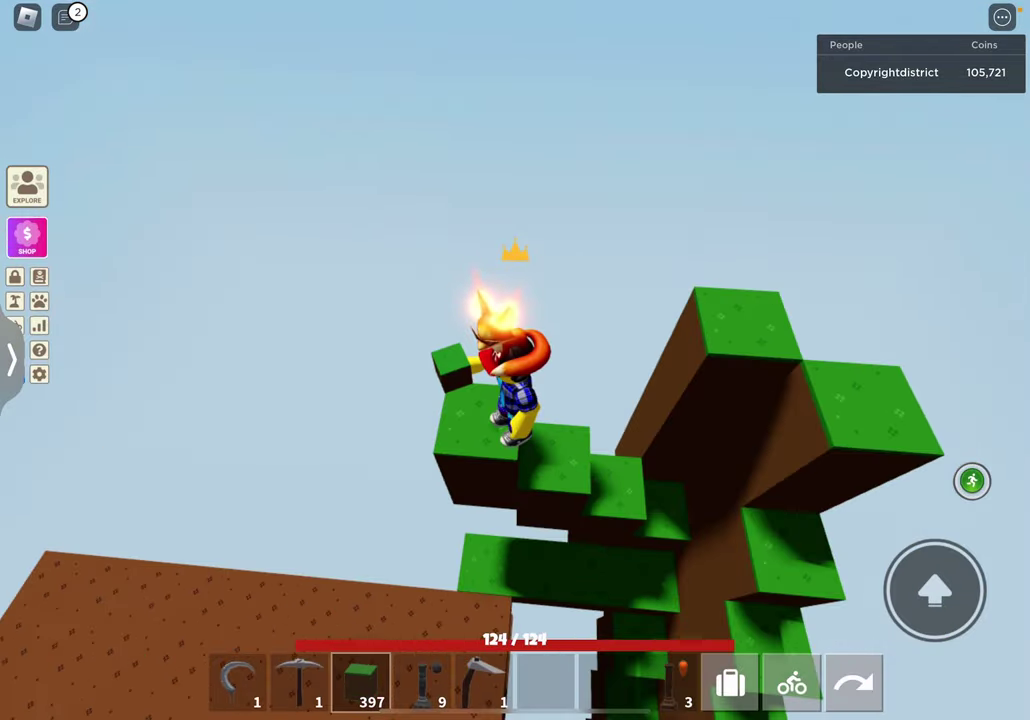
left_click(560, 400)
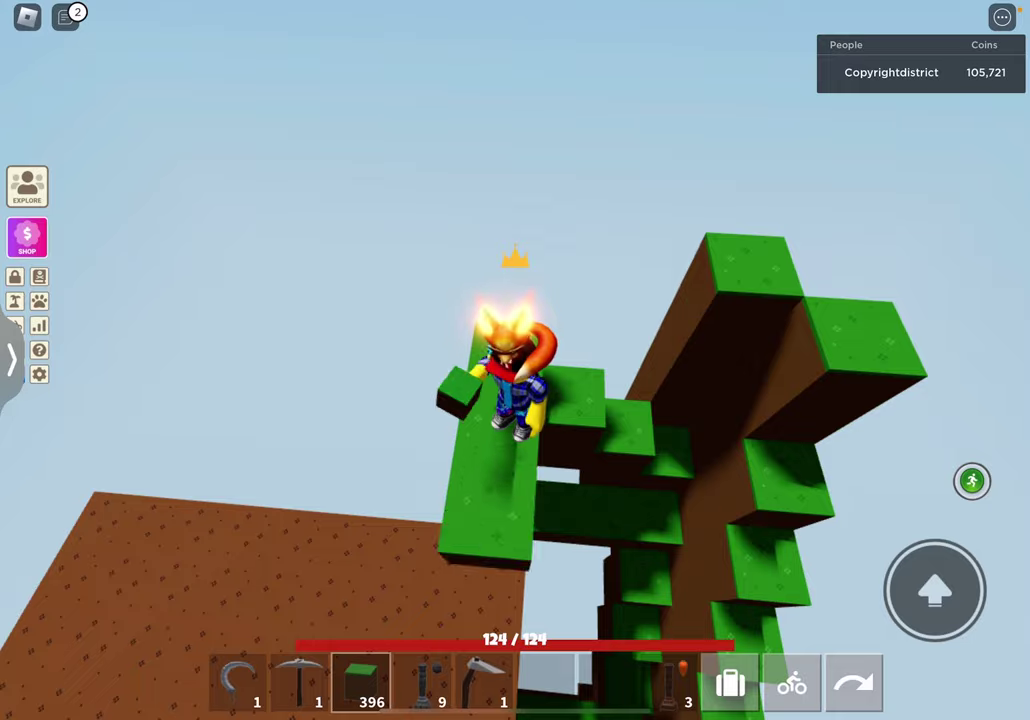
left_click_drag(600, 450, 600, 200)
left_click(460, 400)
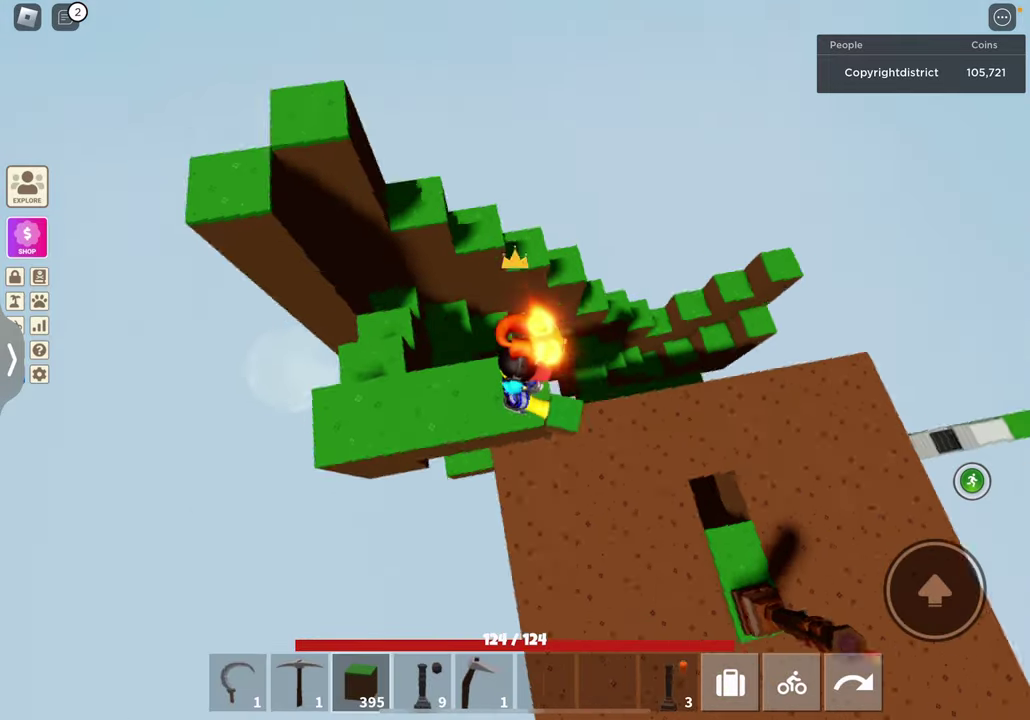
left_click(420, 380)
left_click_drag(700, 300, 300, 300)
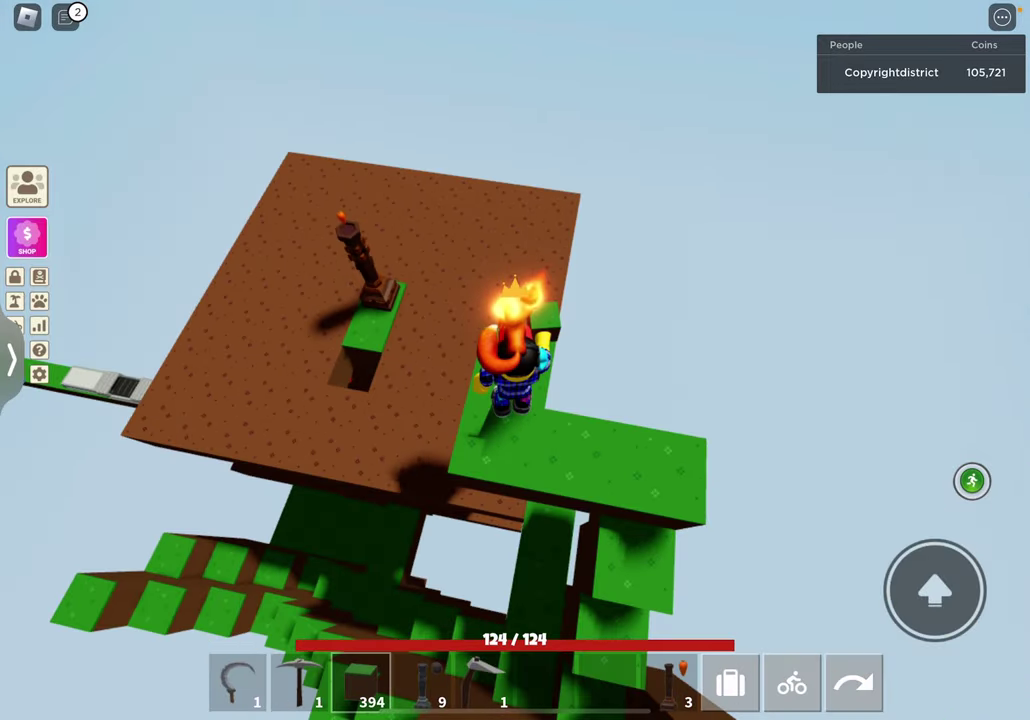
left_click_drag(700, 400, 400, 200)
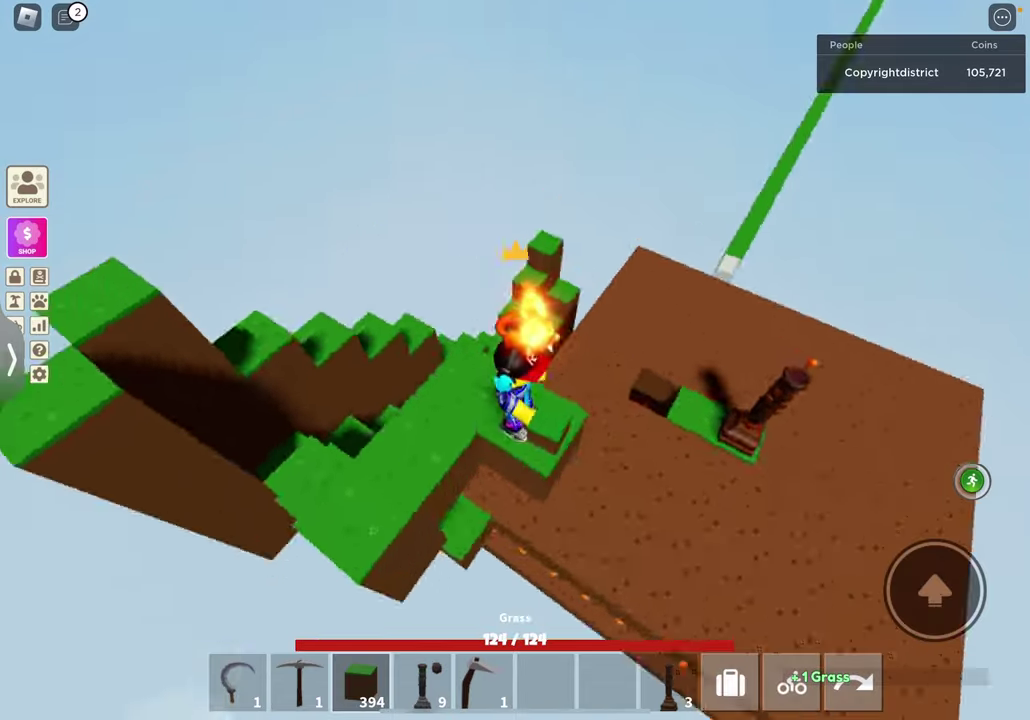
- Lay grass blocks along the upper floor edge beside the character
left_click_drag(700, 300, 300, 400)
key("3")
left_click(500, 450)
left_click(450, 470)
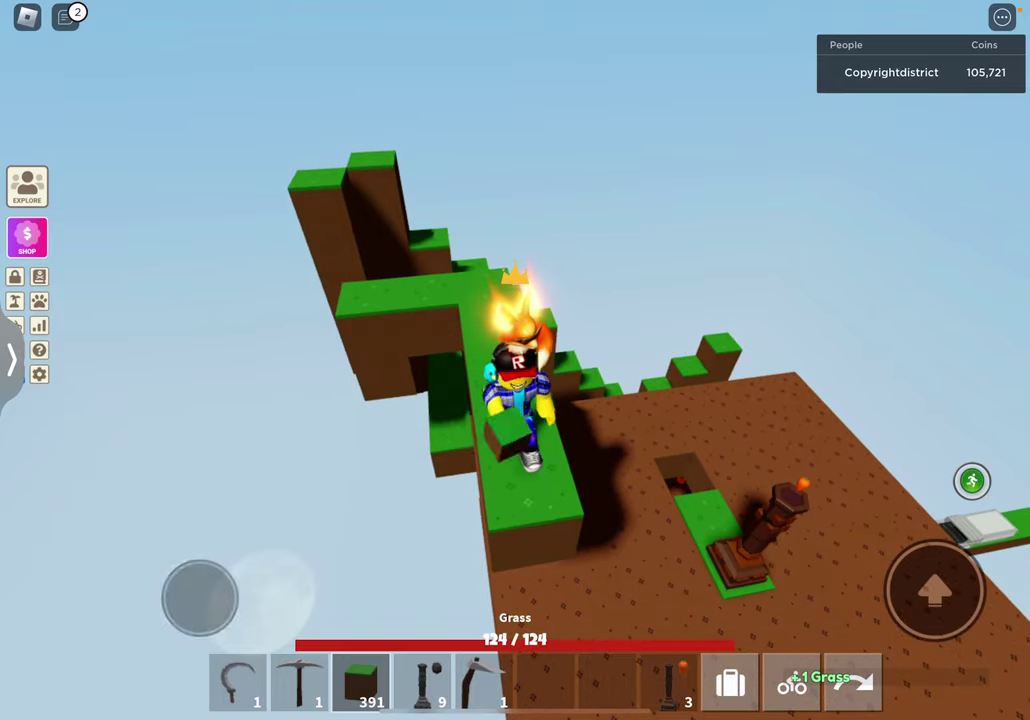
left_click(450, 470)
left_click_drag(700, 450, 650, 250)
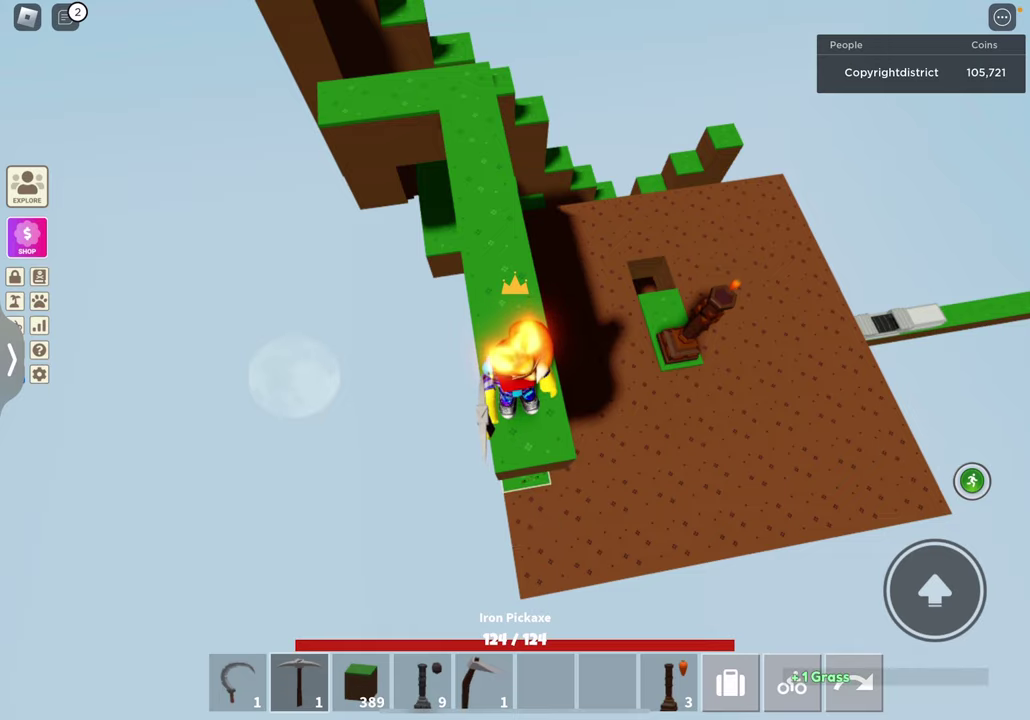
left_click_drag(700, 250, 700, 450)
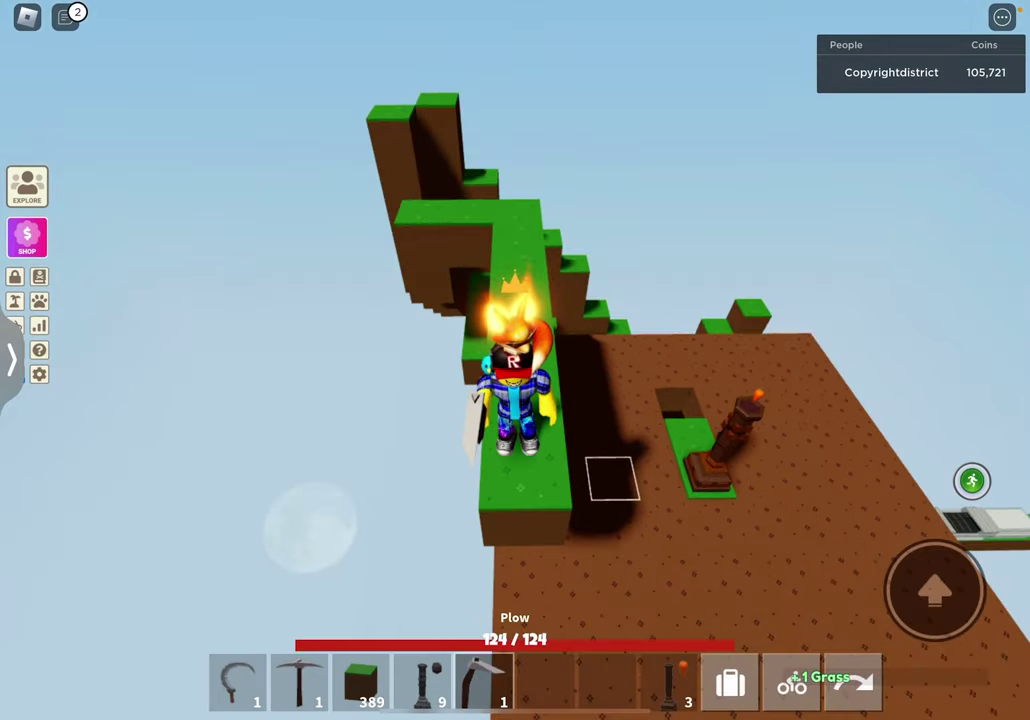
left_click(410, 300)
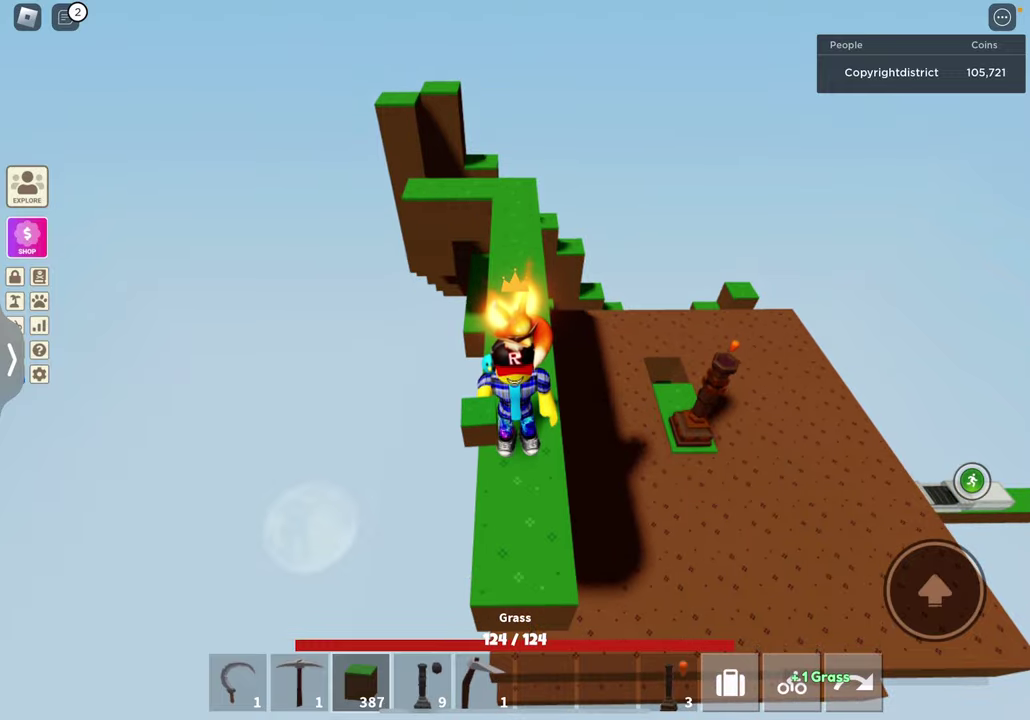
- Extend the grass ledge further along the upper floor
left_click_drag(700, 300, 400, 300)
left_click(455, 360)
left_click_drag(700, 300, 500, 400)
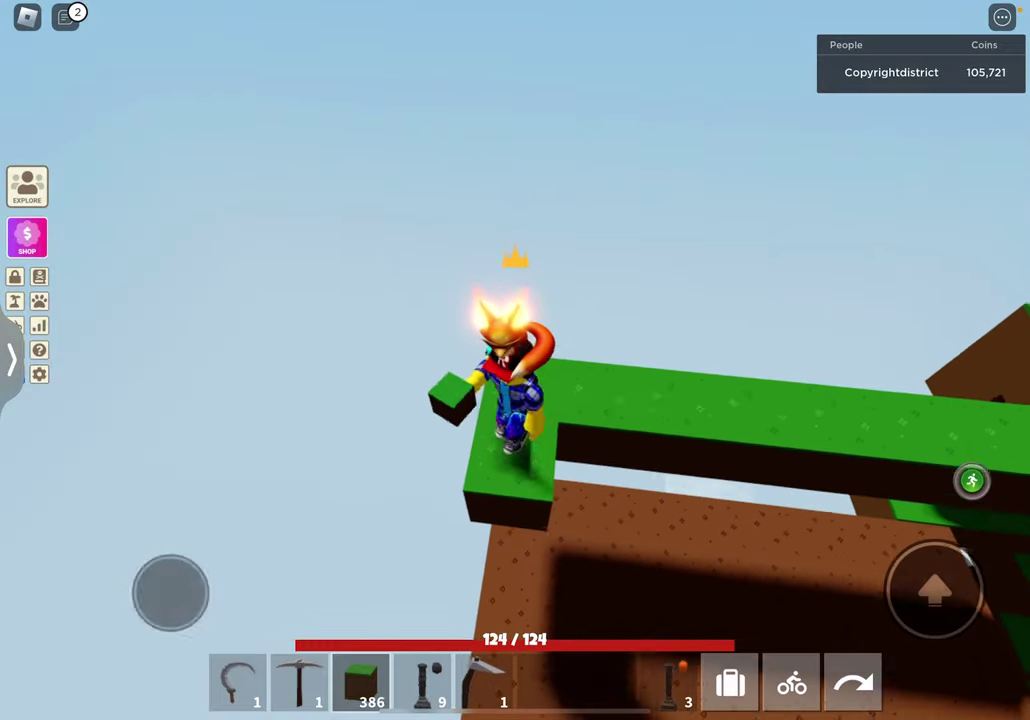
left_click(450, 380)
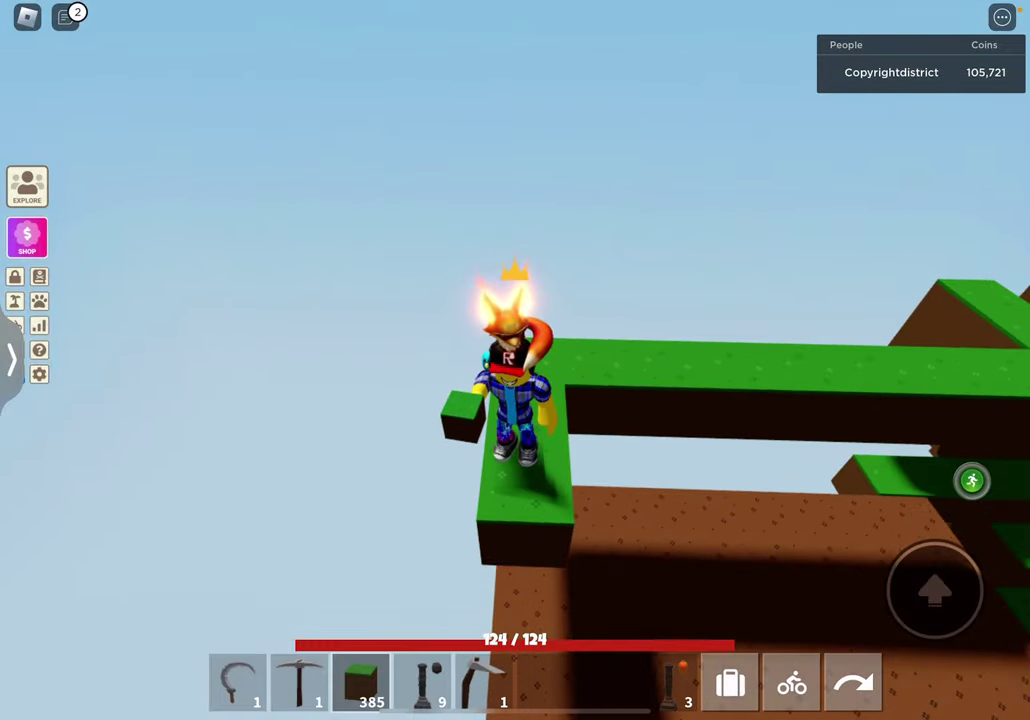
left_click_drag(700, 400, 700, 300)
left_click(500, 470)
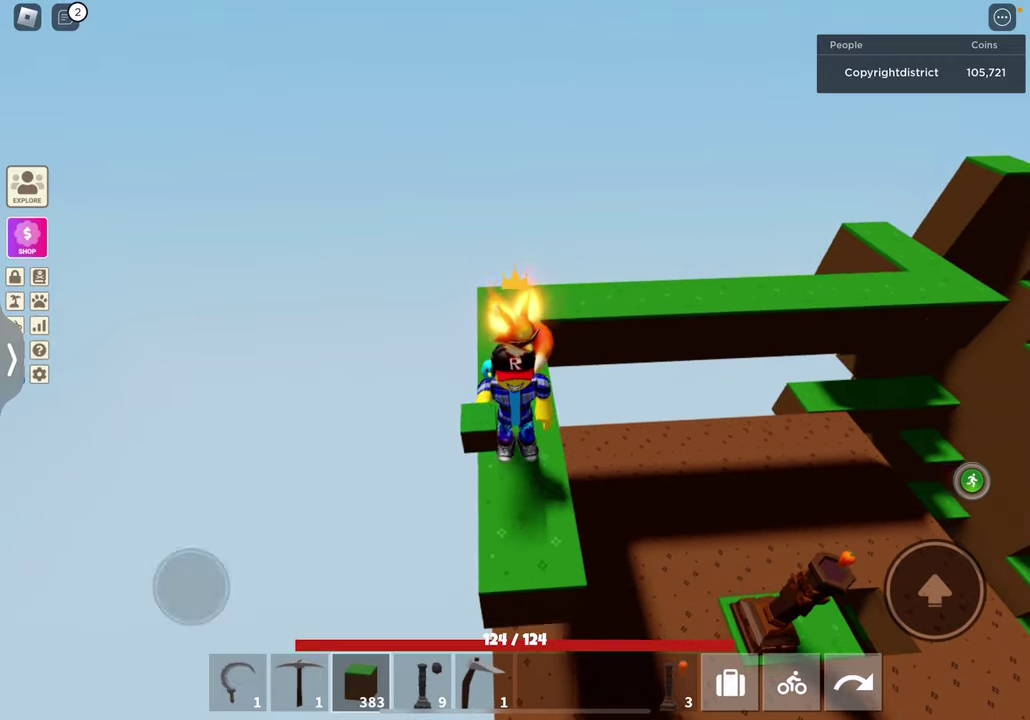
left_click(500, 470)
left_click_drag(700, 400, 700, 250)
left_click(500, 470)
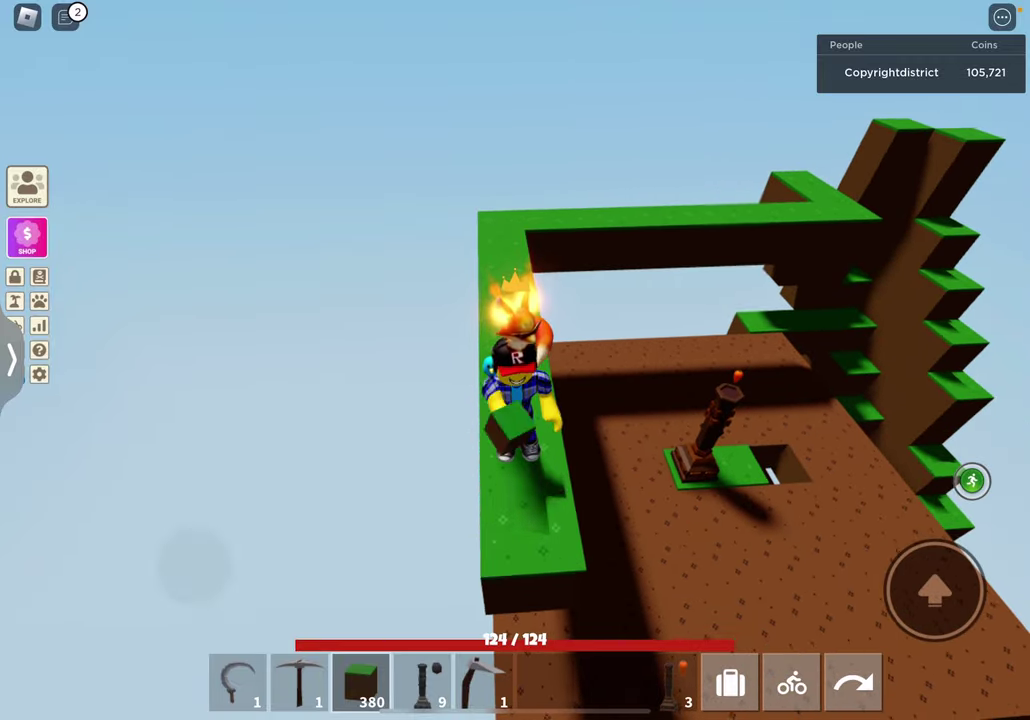
left_click(450, 400)
- Continue the grass border along the floor edge beside the character
left_click_drag(700, 400, 550, 350)
mouse_move(700, 300)
left_mouse_down()
mouse_move(700, 450)
mouse_move(700, 300)
left_mouse_up()
left_click(455, 370)
left_click(470, 420)
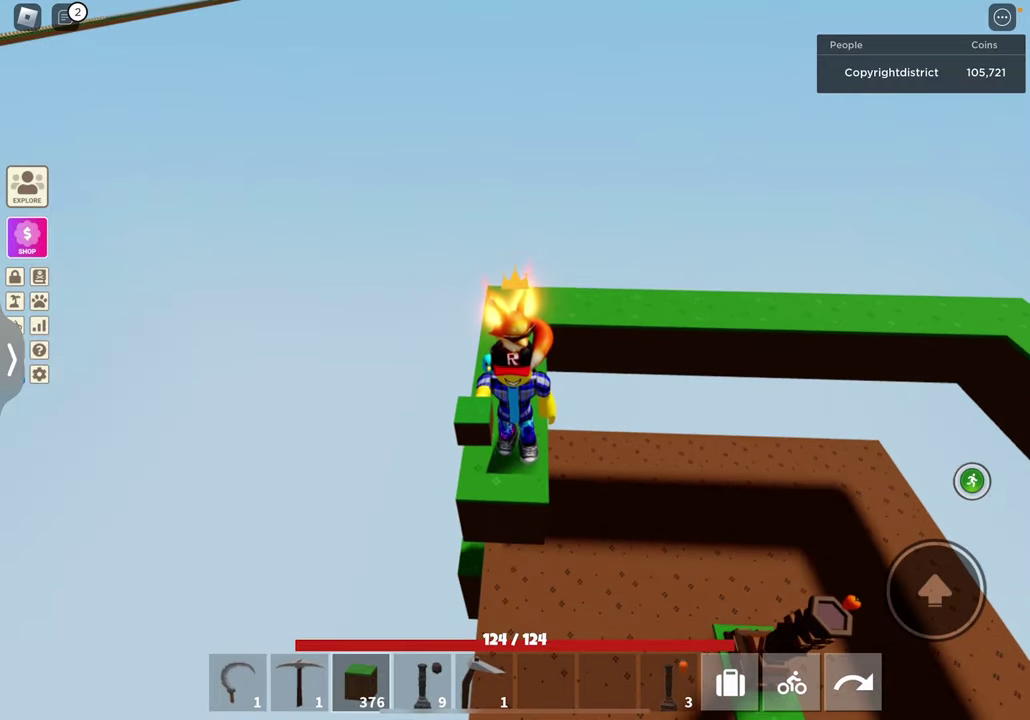
left_click(475, 420)
left_click(470, 420)
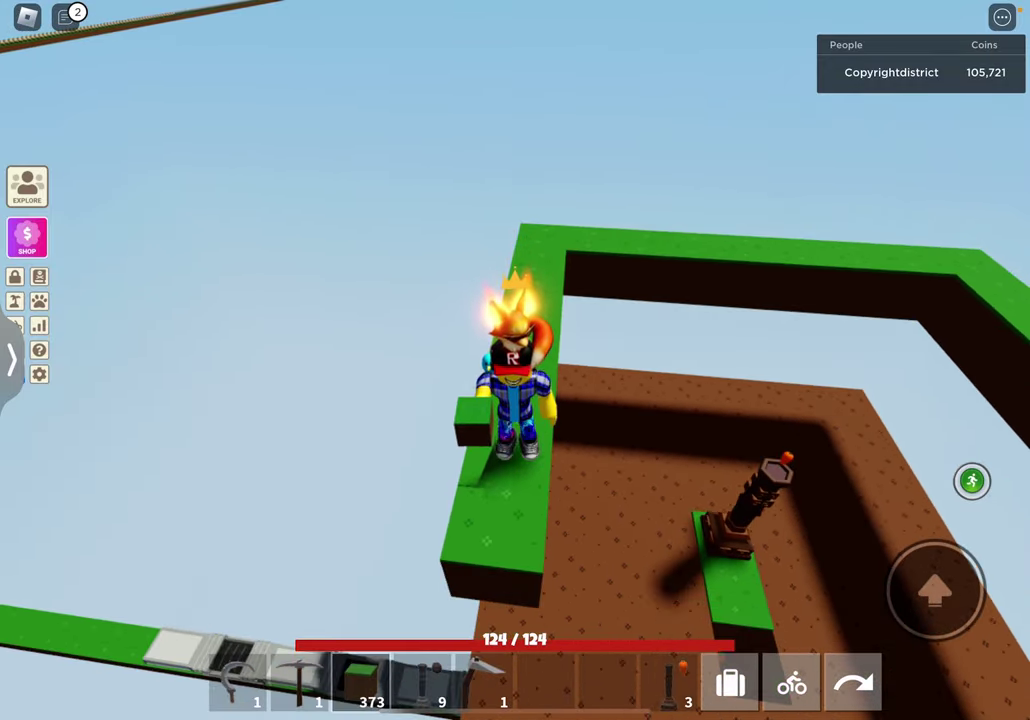
- Add grass blocks to the ledge, the staircase and the left side
left_click_drag(700, 300, 400, 300)
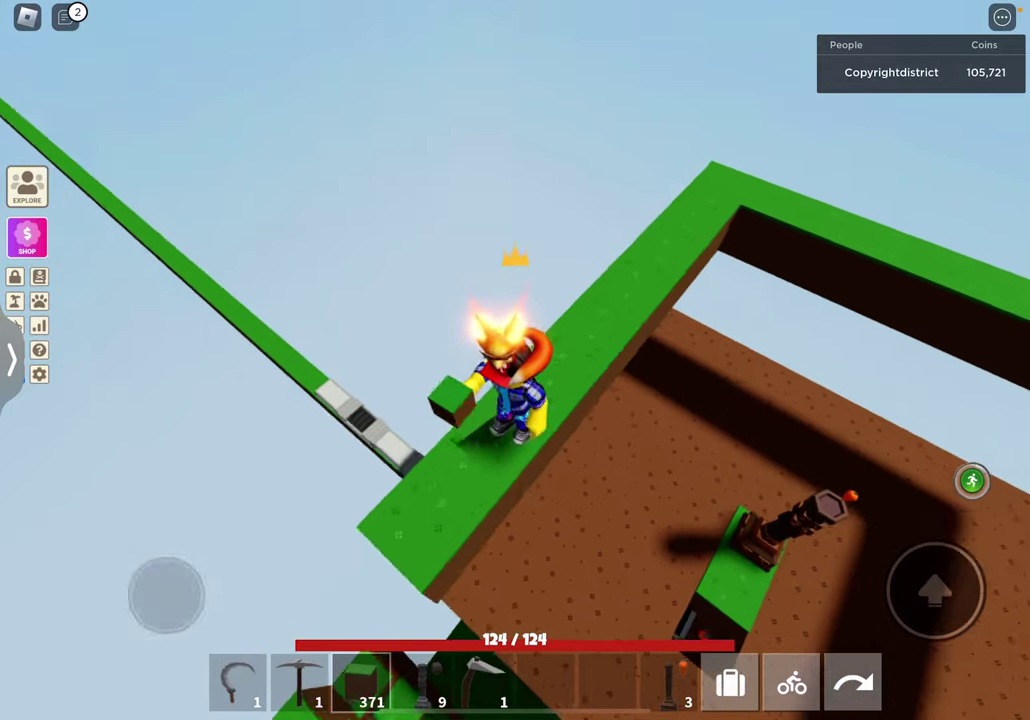
left_click(460, 400)
left_click(460, 410)
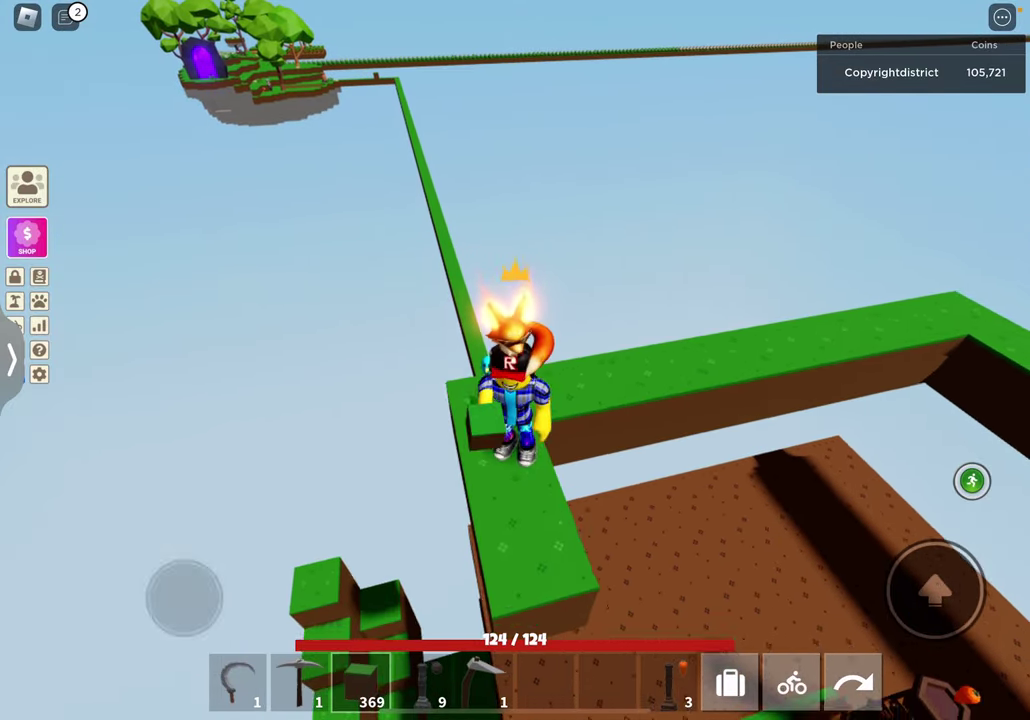
left_click(470, 440)
left_click(460, 440)
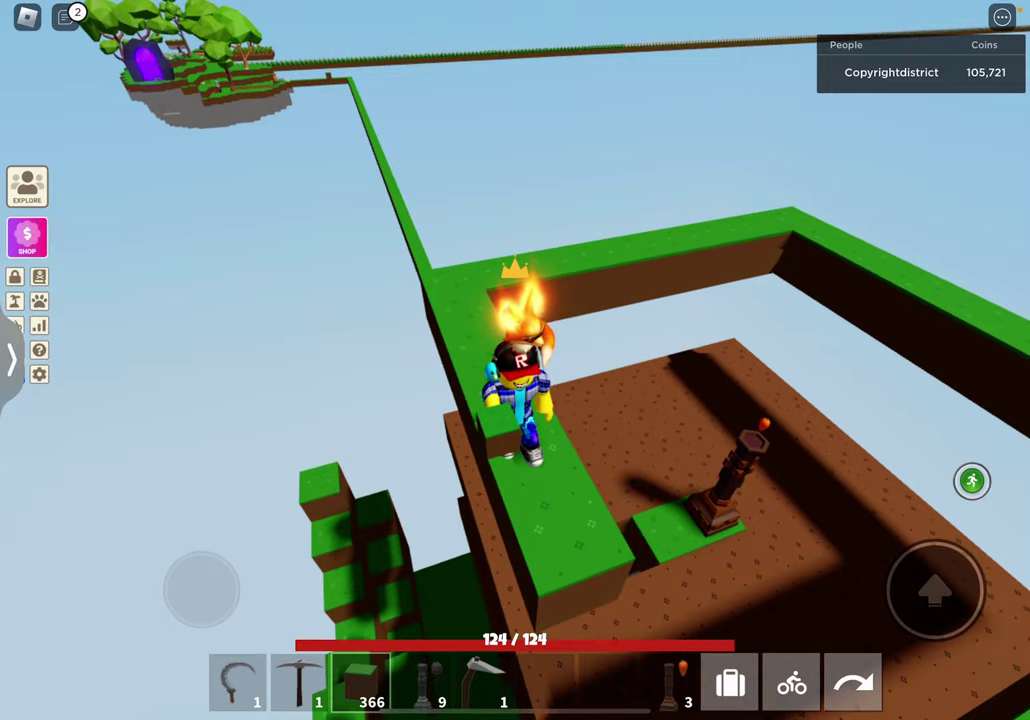
left_click_drag(700, 300, 400, 300)
left_click(450, 400)
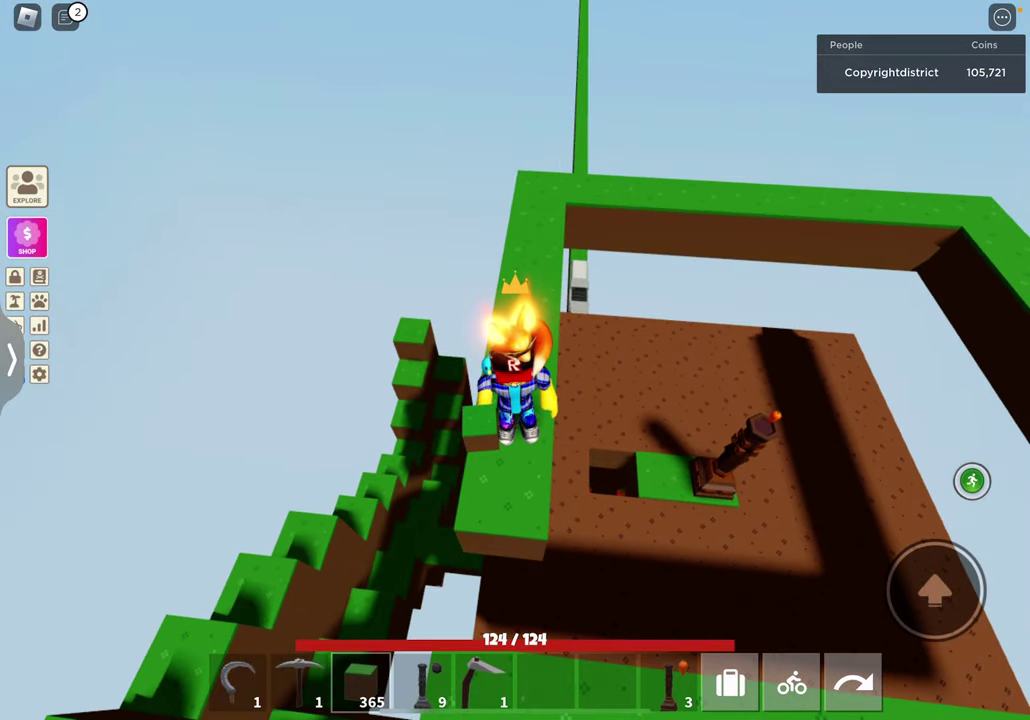
left_click_drag(700, 350, 300, 350)
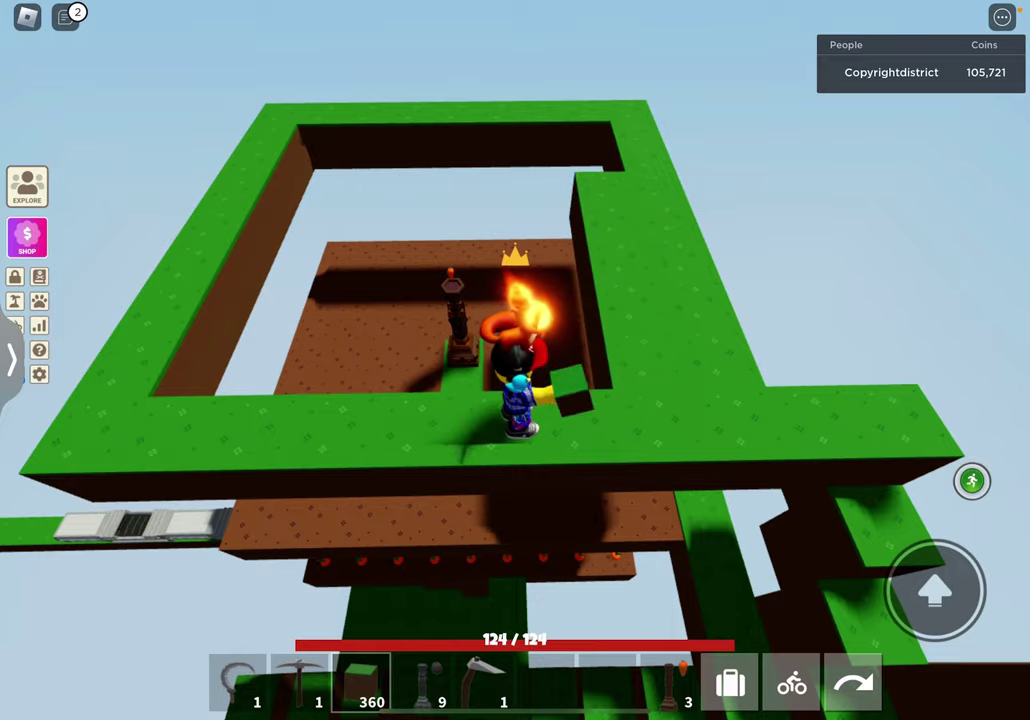
left_click_drag(700, 300, 350, 300)
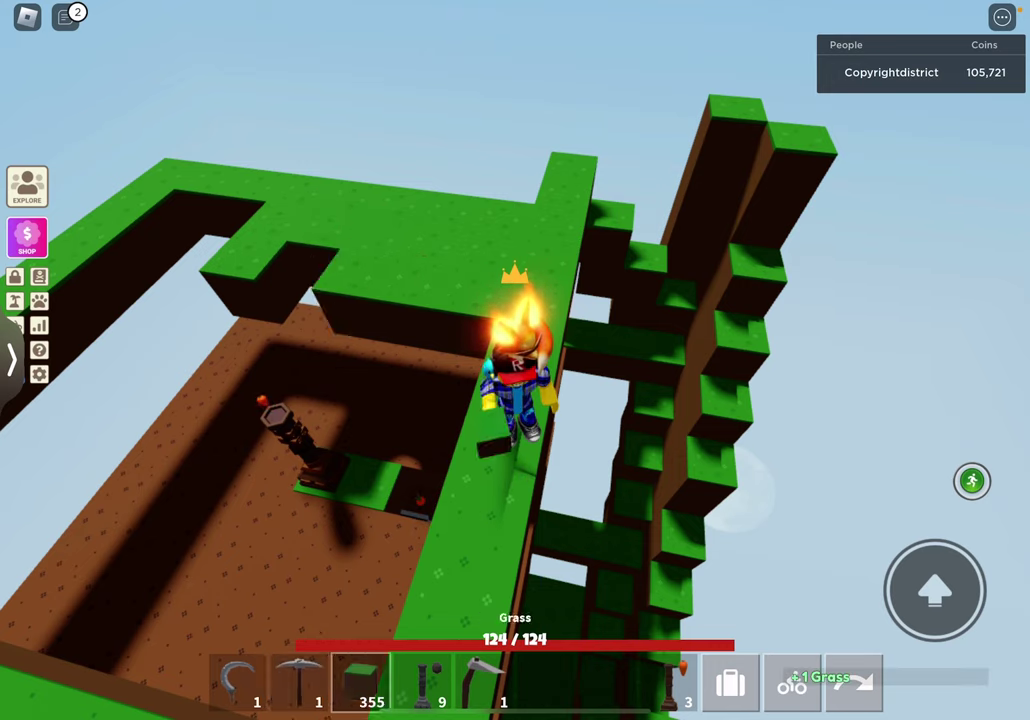
left_click(215, 300)
left_click(150, 290)
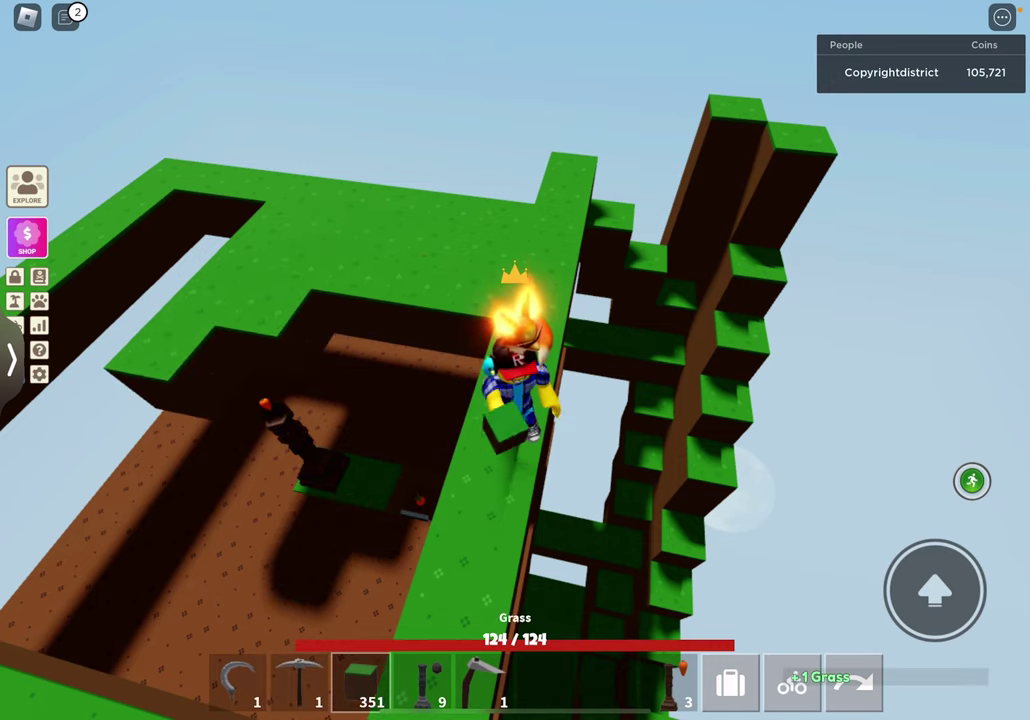
- Place a second carrot totem on the upper floor
left_click_drag(700, 300, 350, 300)
left_click_drag(700, 300, 350, 250)
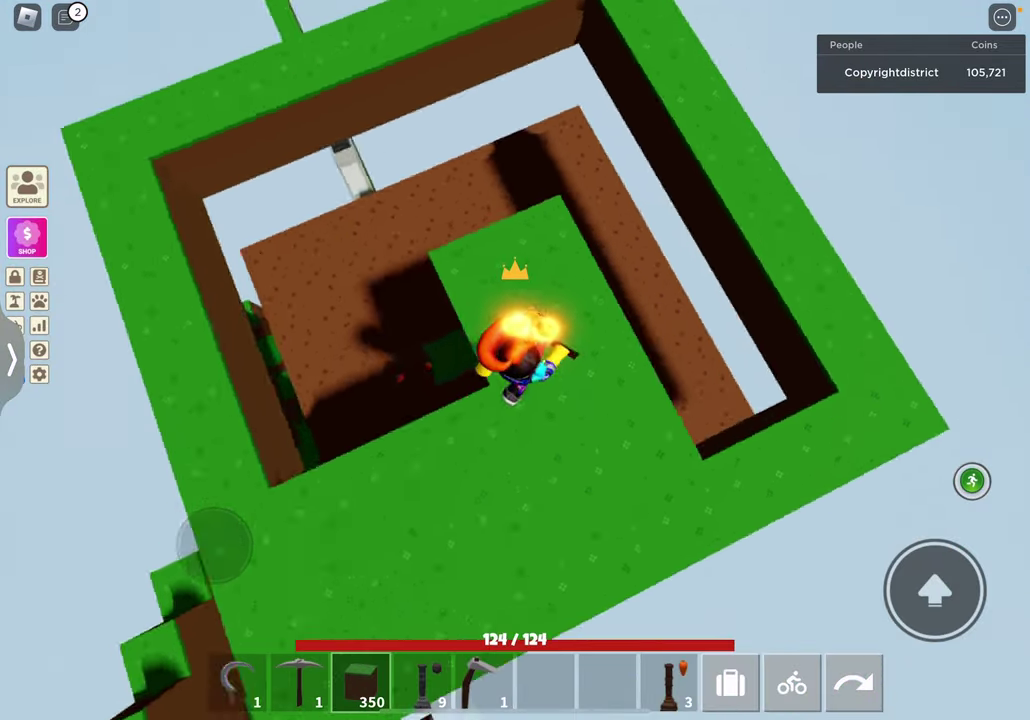
left_click_drag(600, 300, 400, 300)
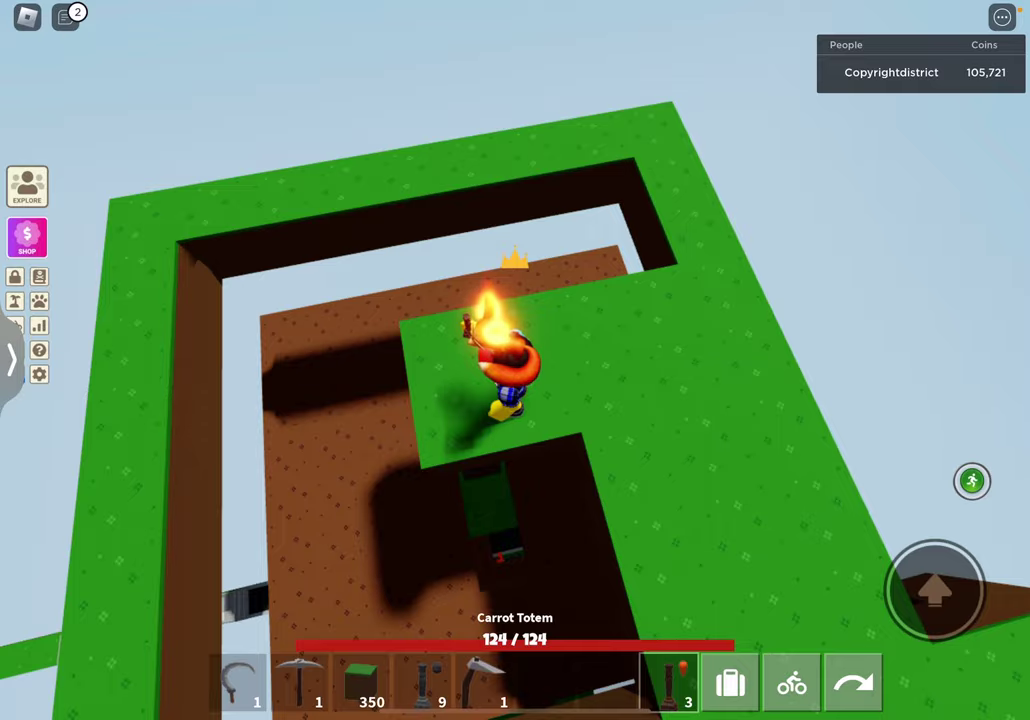
left_click(470, 500)
left_click_drag(700, 300, 300, 300)
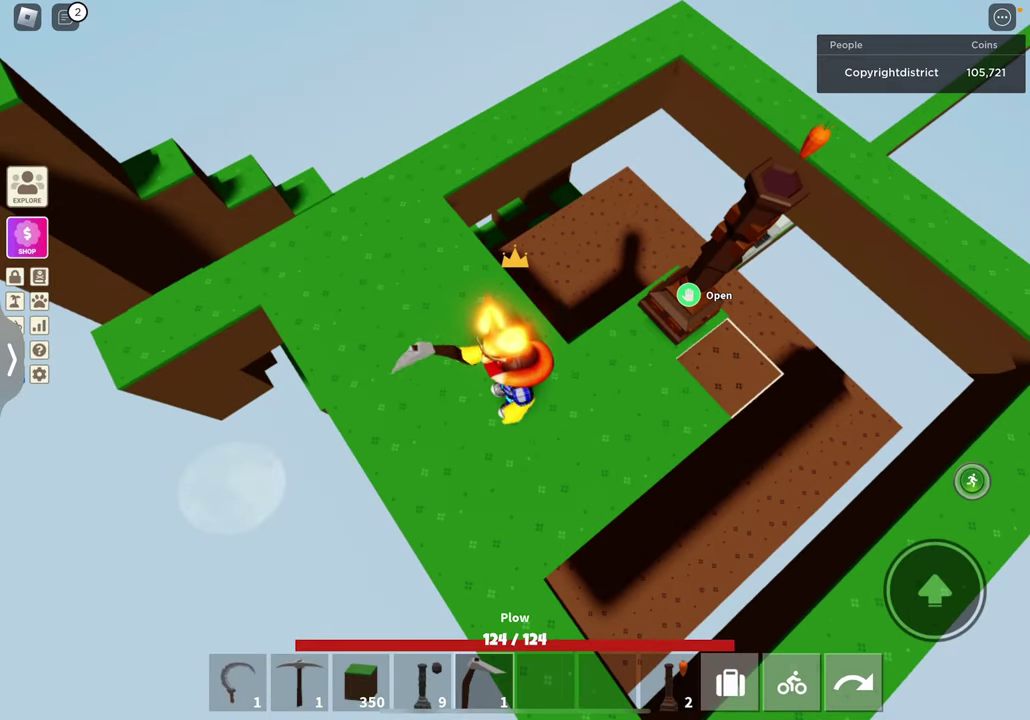
- Lay more grass around the totem to cover the trench, leaving 341 grass
key("3")
left_click_drag(700, 300, 350, 300)
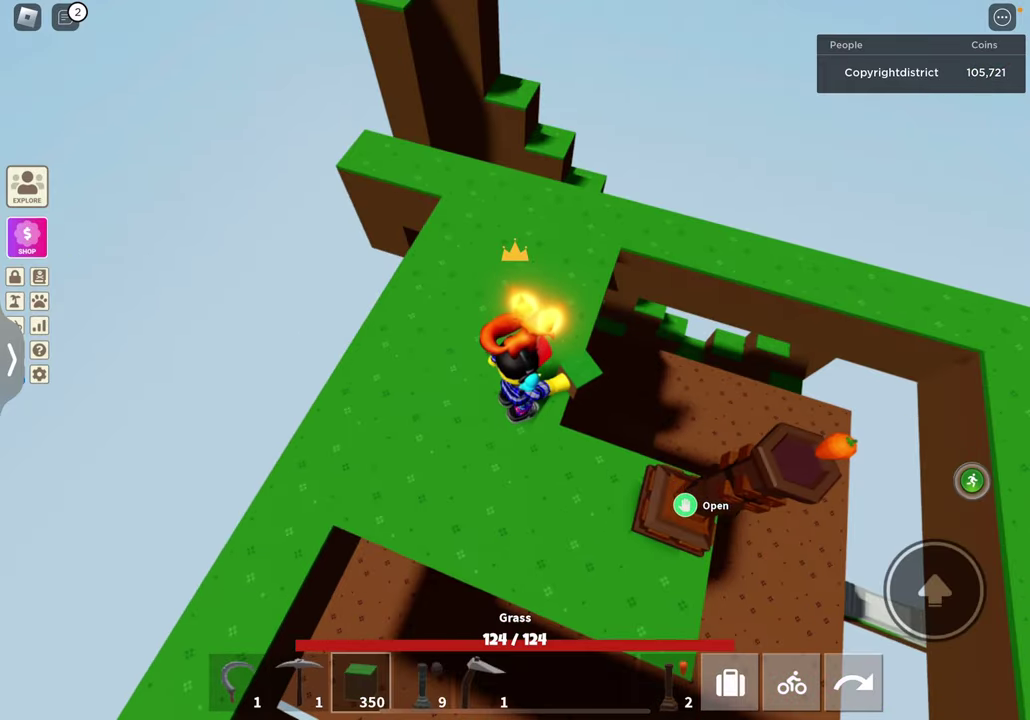
left_click(580, 380)
left_click(580, 380)
left_click_drag(700, 300, 300, 300)
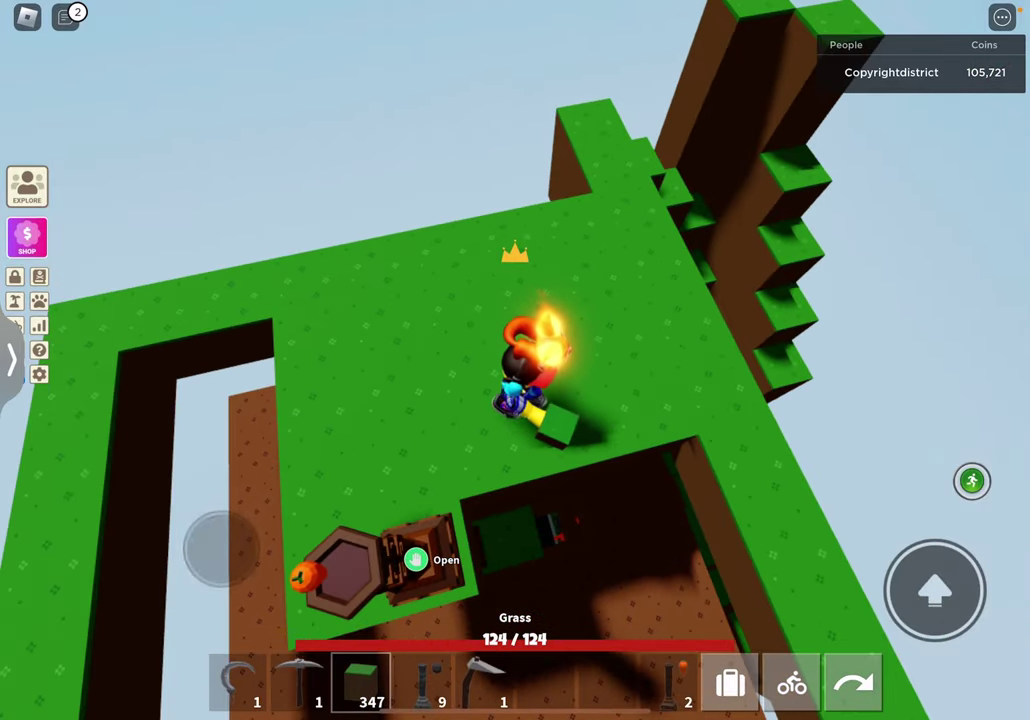
left_click(560, 420)
left_click_drag(600, 350, 580, 300)
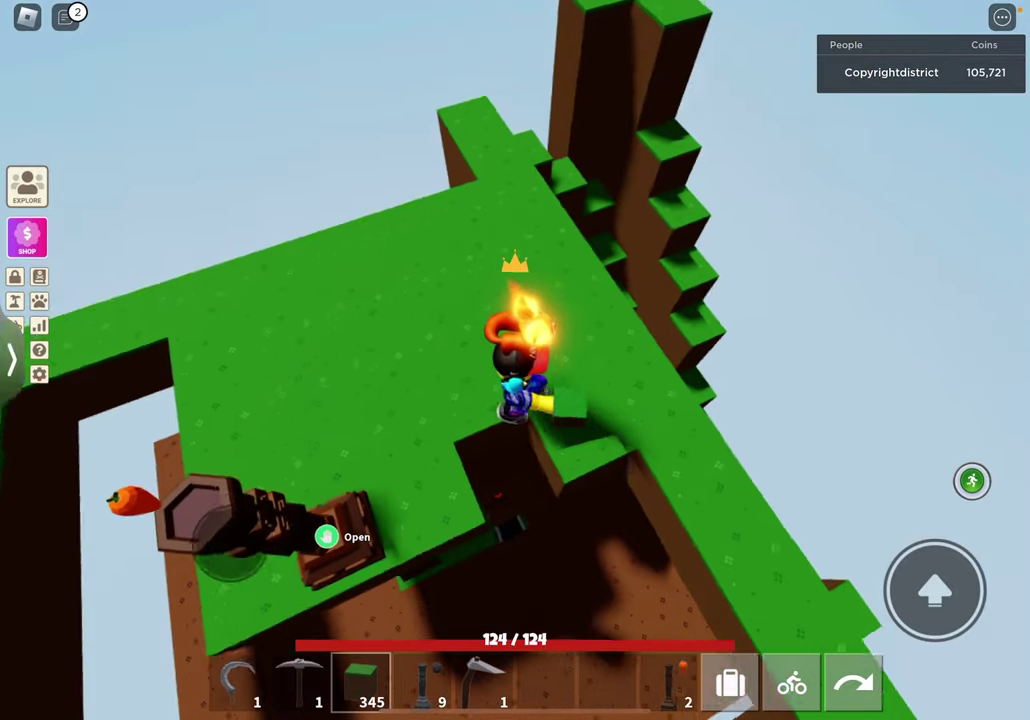
left_click_drag(700, 300, 400, 300)
left_click(430, 420)
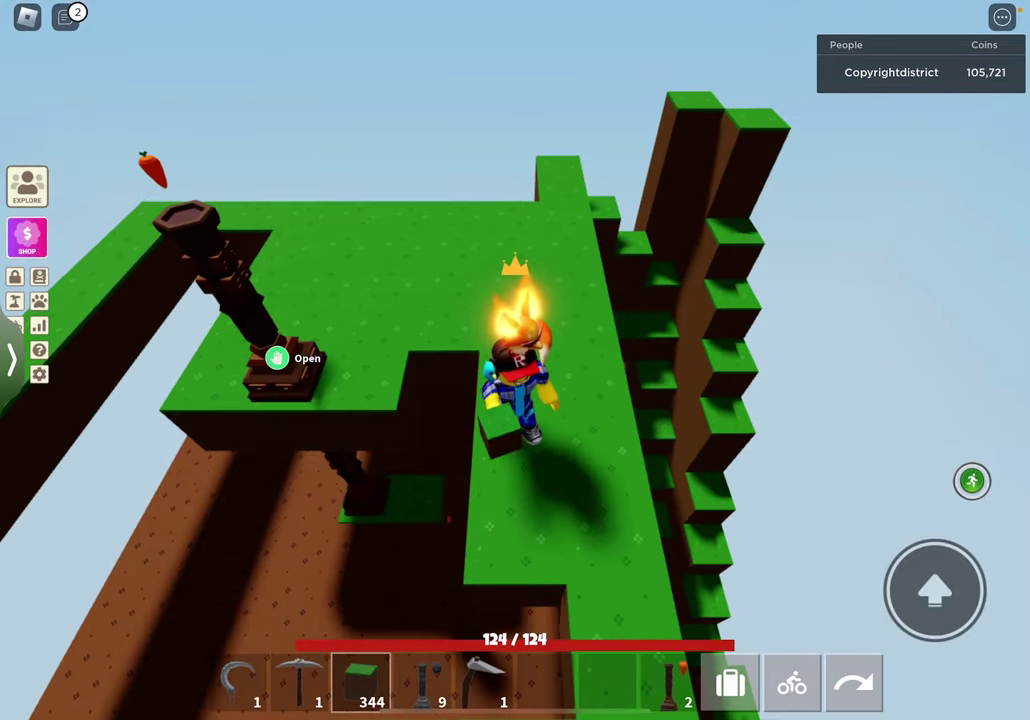
left_click(450, 430)
left_click_drag(700, 300, 350, 300)
- Fill the holes across the near part of the upper floor with grass
left_click(560, 420)
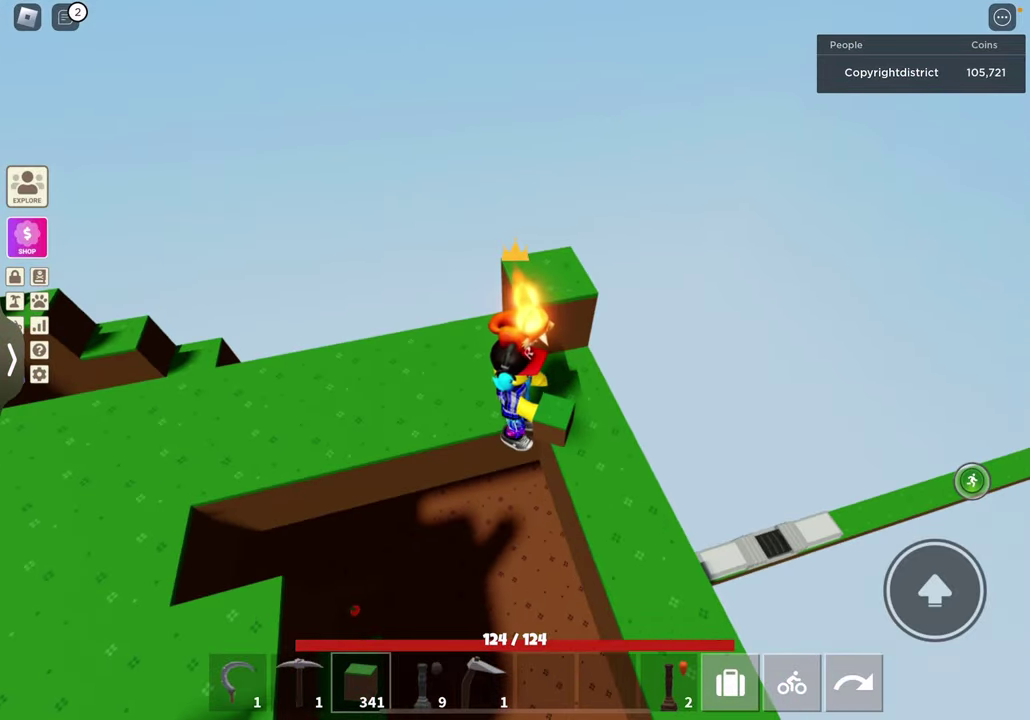
left_click(350, 420)
left_click(300, 440)
left_click(280, 500)
left_click(340, 470)
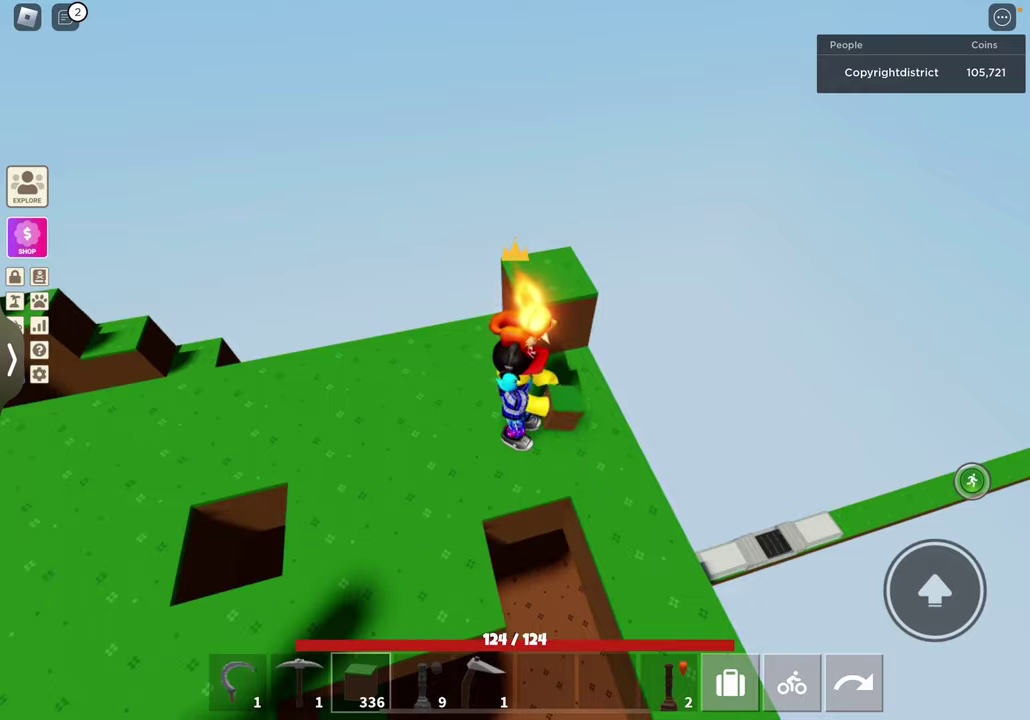
left_click(430, 460)
left_click(450, 450)
left_click(380, 460)
left_click(290, 490)
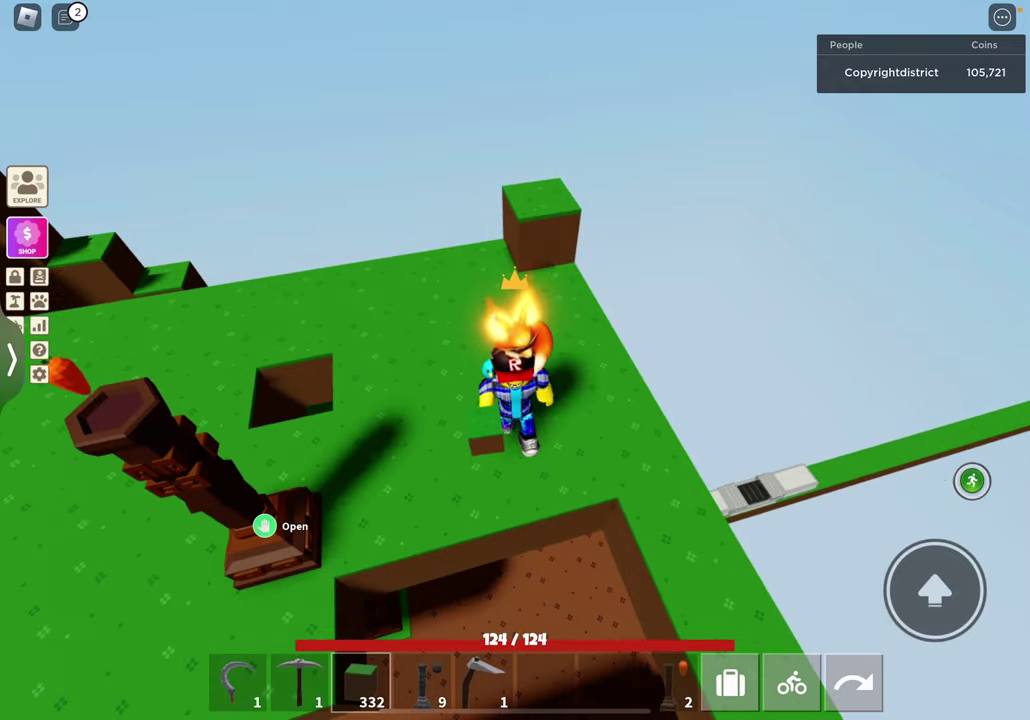
left_click(320, 480)
left_click(380, 490)
left_click(470, 460)
left_click(520, 440)
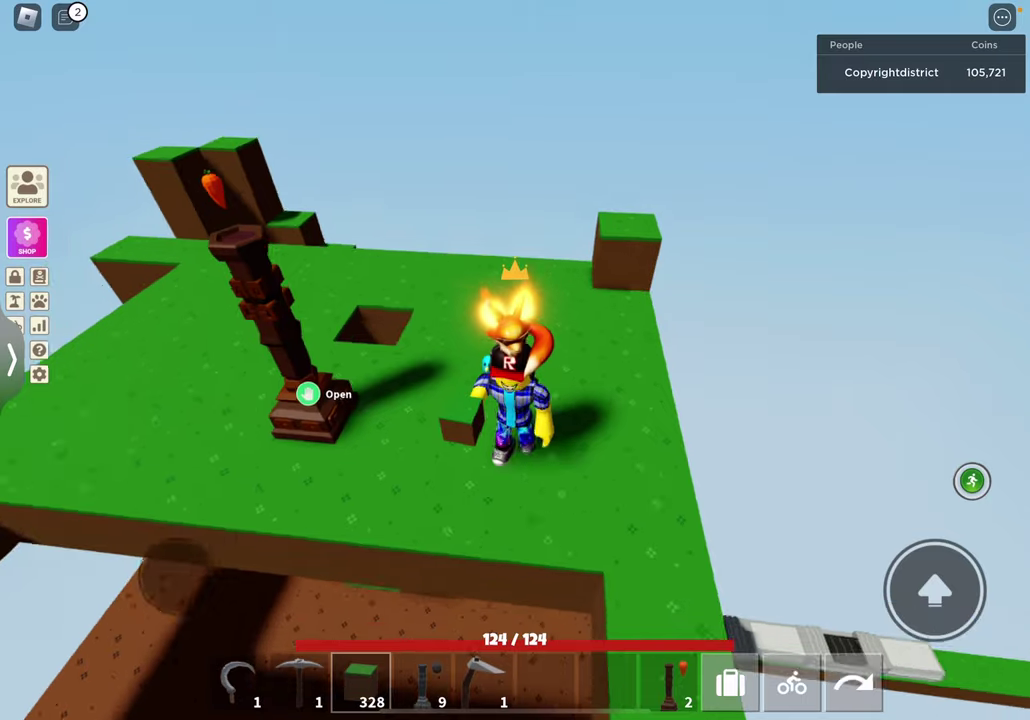
- Fill the holes near the top trench with grass, leaving 316
left_click_drag(700, 300, 400, 320)
left_click_drag(650, 350, 600, 350)
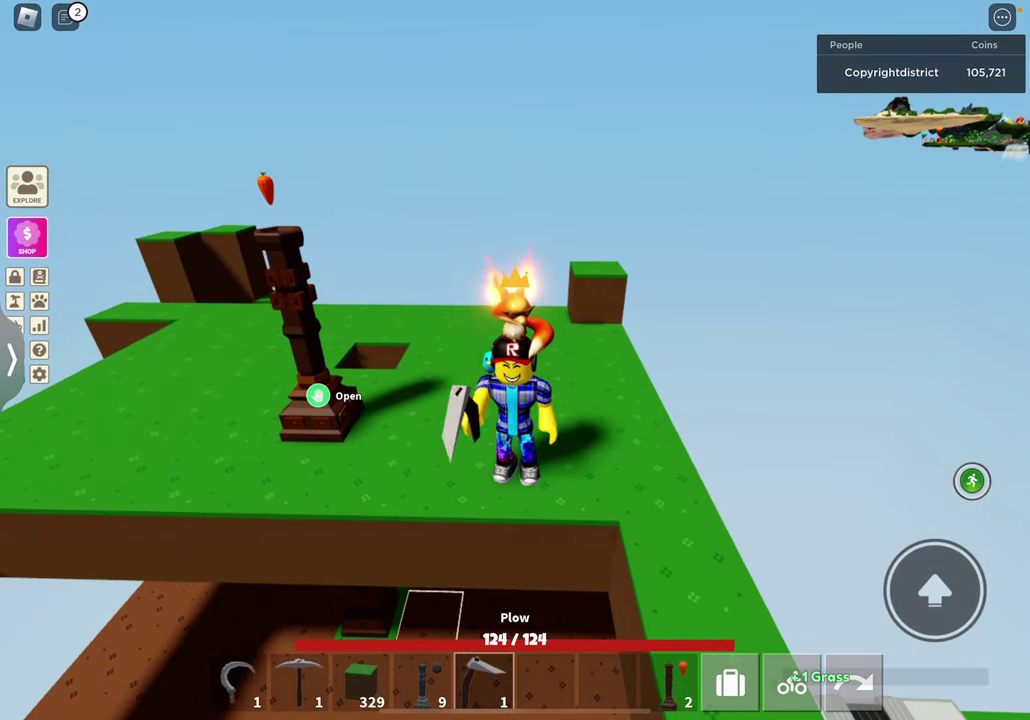
left_click_drag(700, 350, 350, 300)
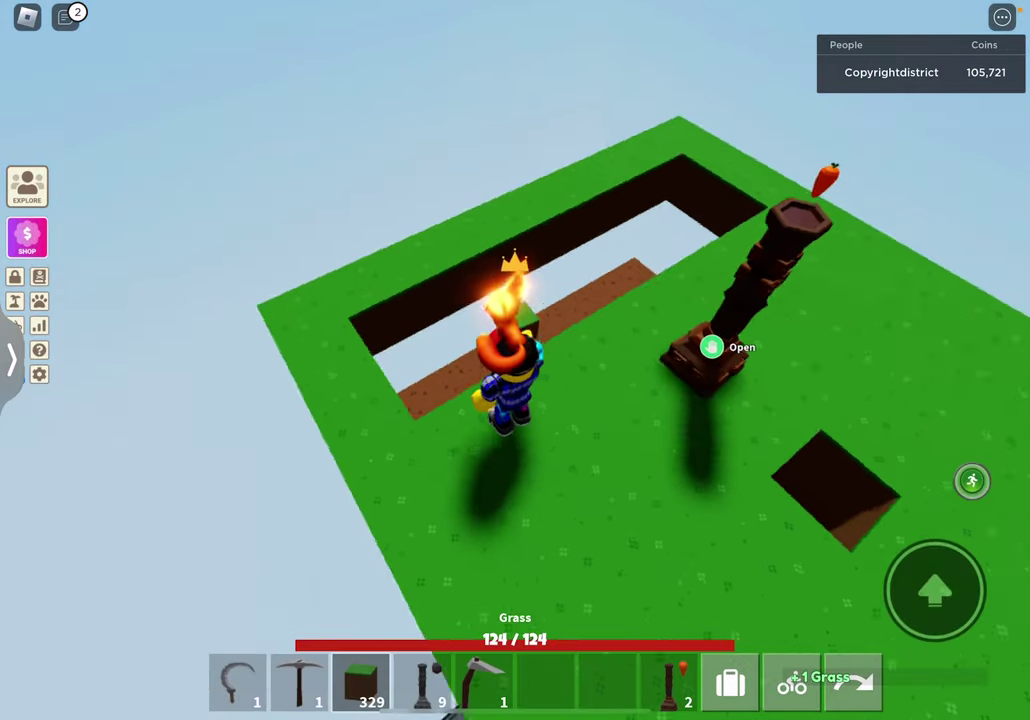
left_click(560, 200)
left_click(620, 190)
left_click(690, 180)
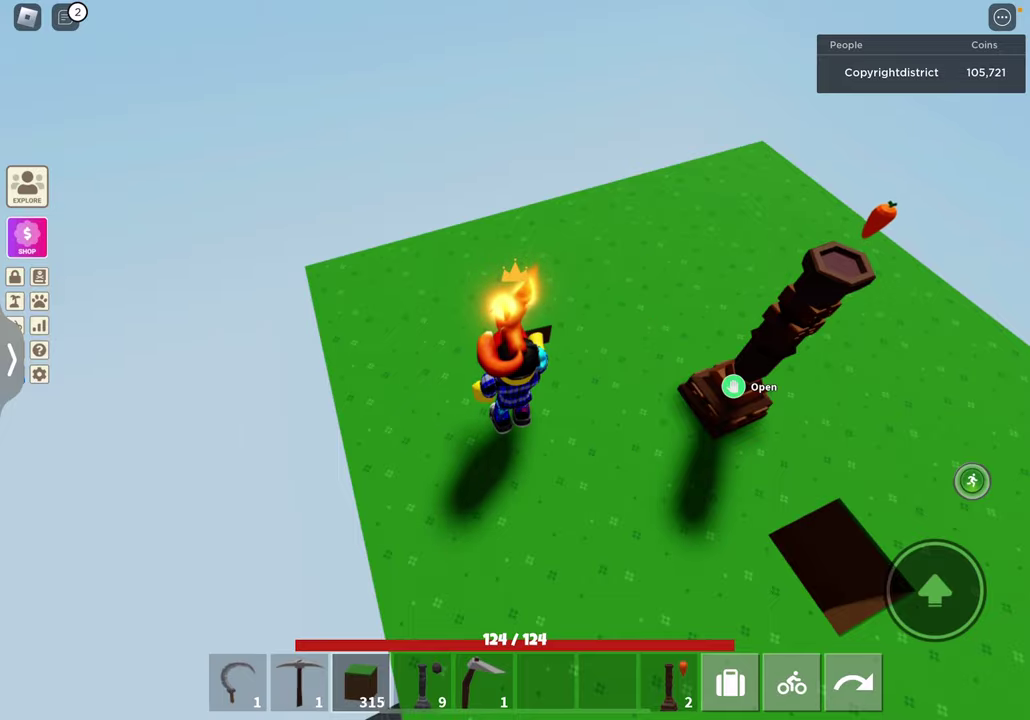
- Break the stray grass block at the floor's edge with the Iron Pickaxe
left_click_drag(700, 350, 350, 300)
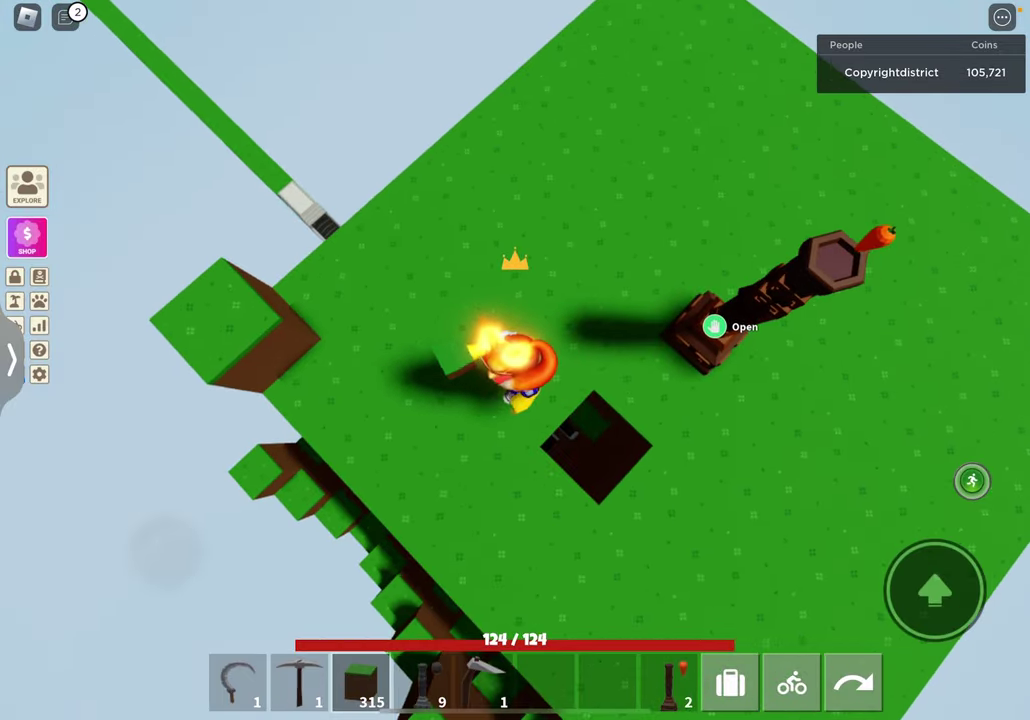
left_click_drag(650, 300, 450, 450)
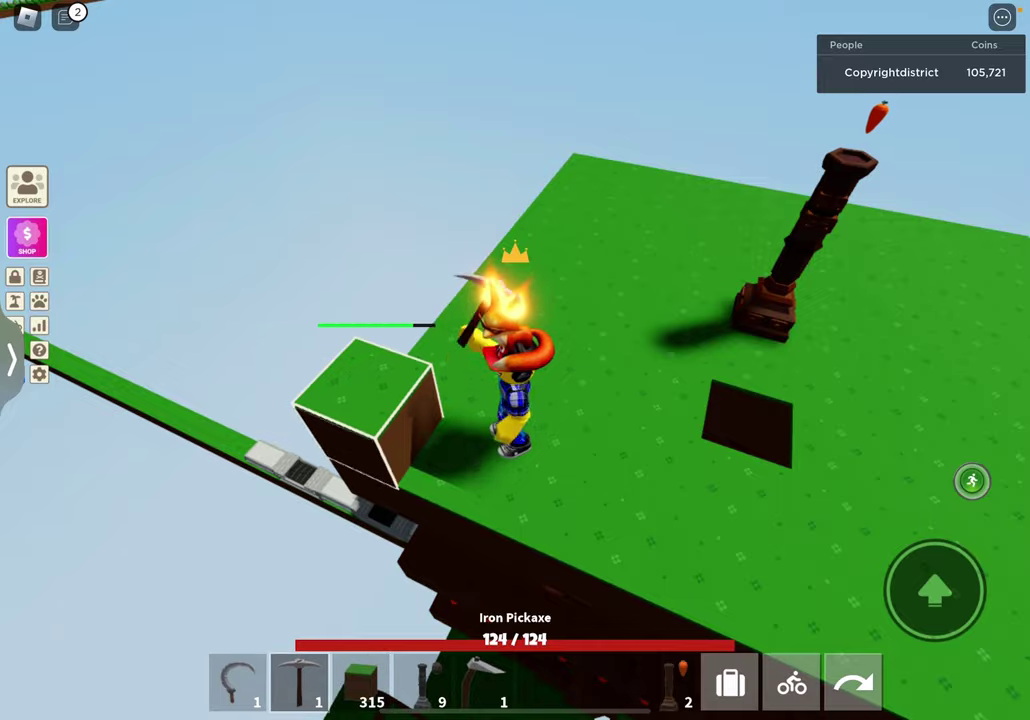
left_click(370, 400)
left_click_drag(700, 350, 350, 350)
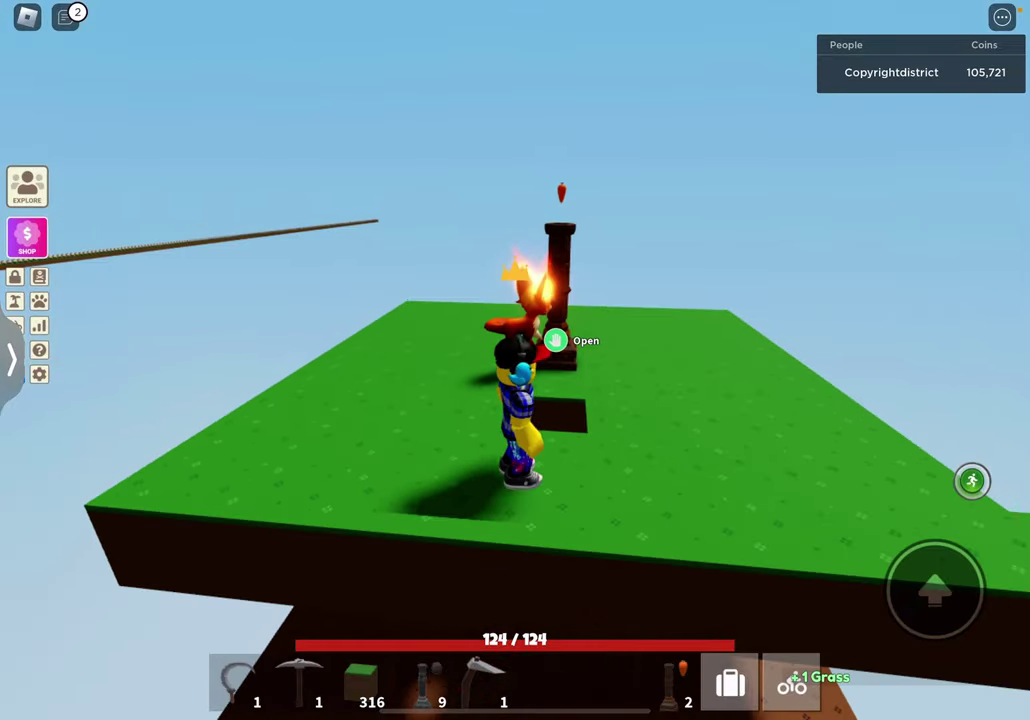
- Till the remaining grass around the second carrot totem into soil, leaving one small hole
left_click_drag(600, 450, 600, 200)
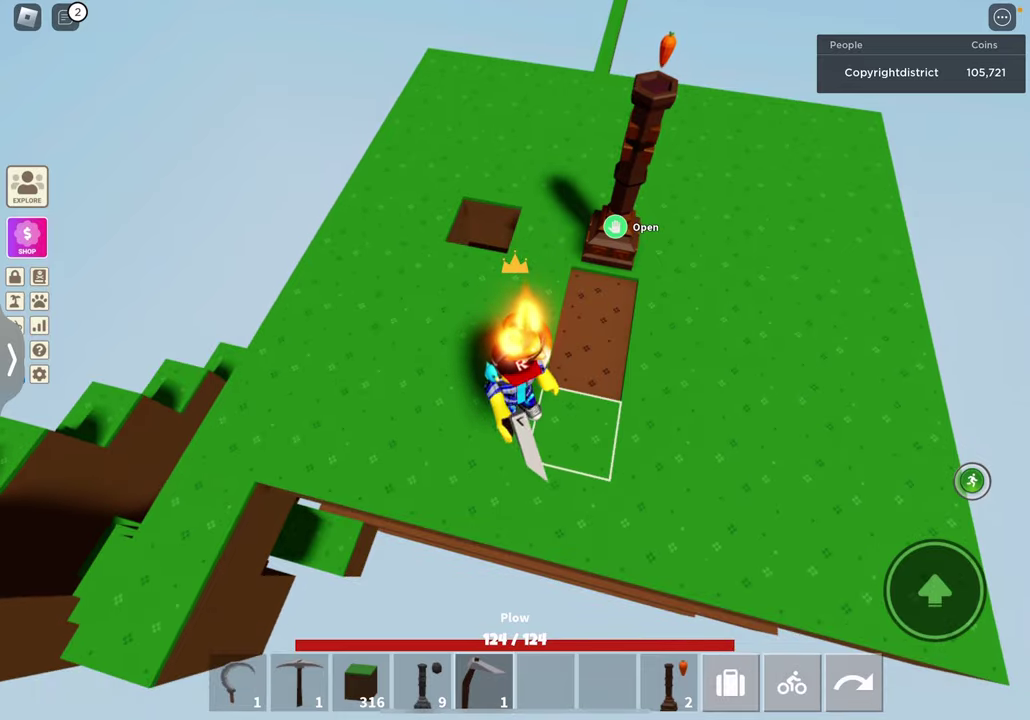
left_click_drag(585, 440, 655, 450)
left_click_drag(610, 360, 520, 460)
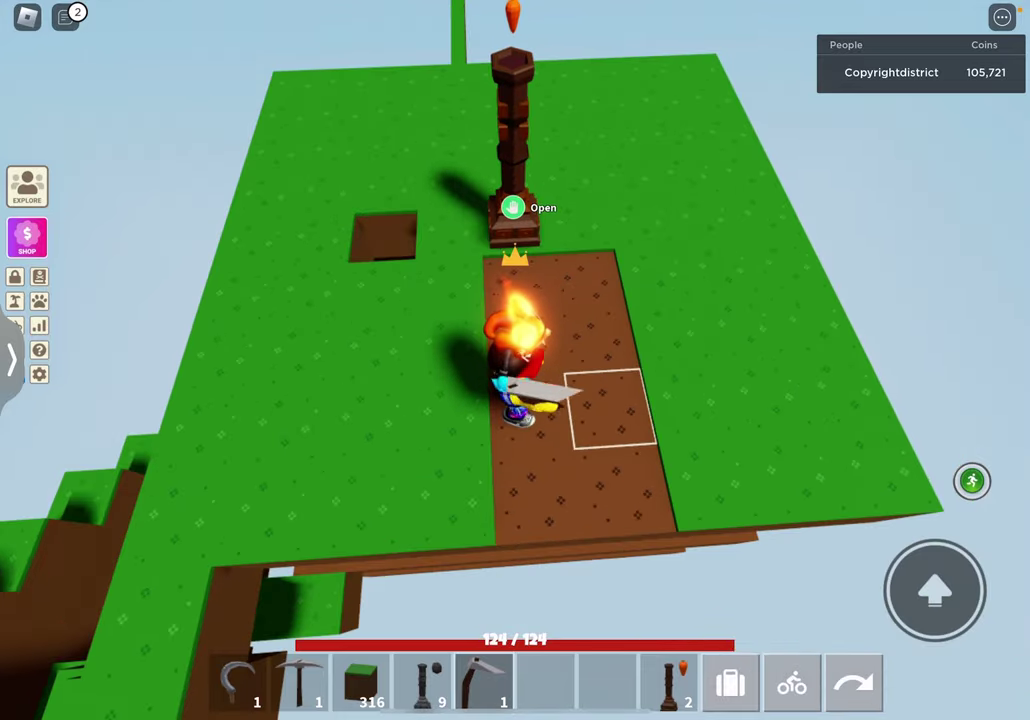
left_click_drag(100, 240, 130, 260)
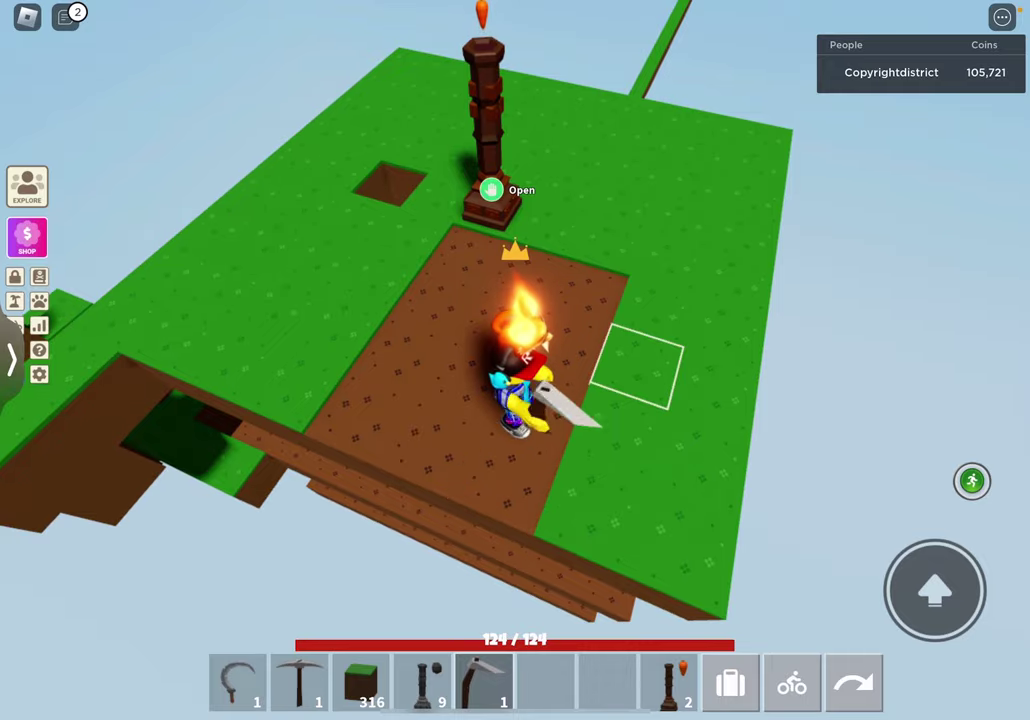
left_click_drag(645, 365, 590, 520)
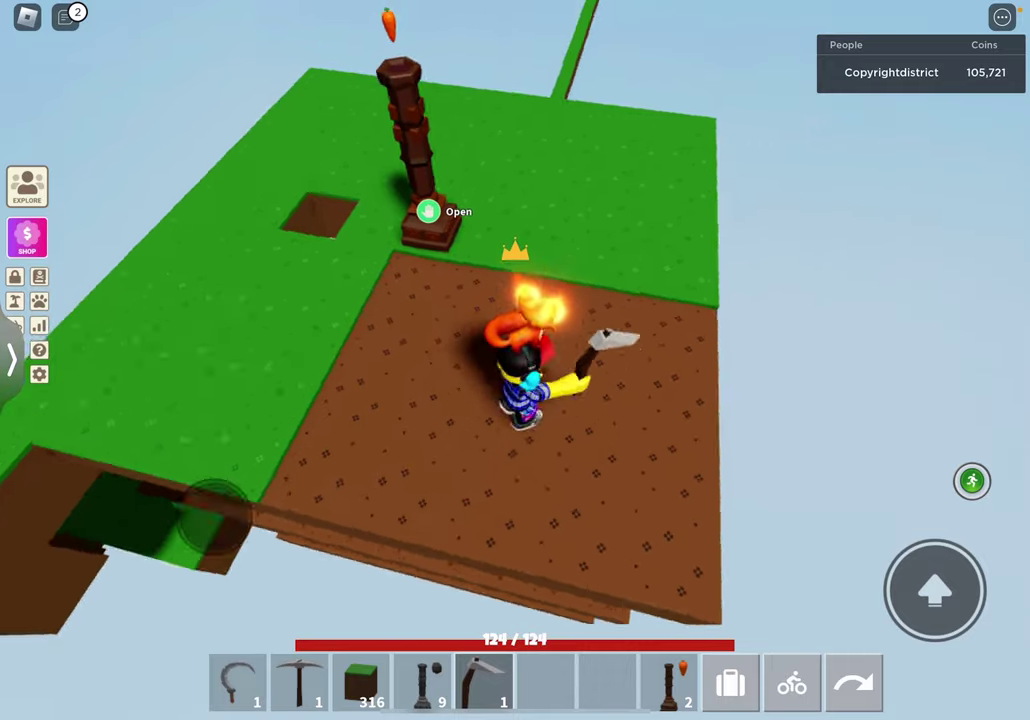
left_click_drag(750, 300, 600, 350)
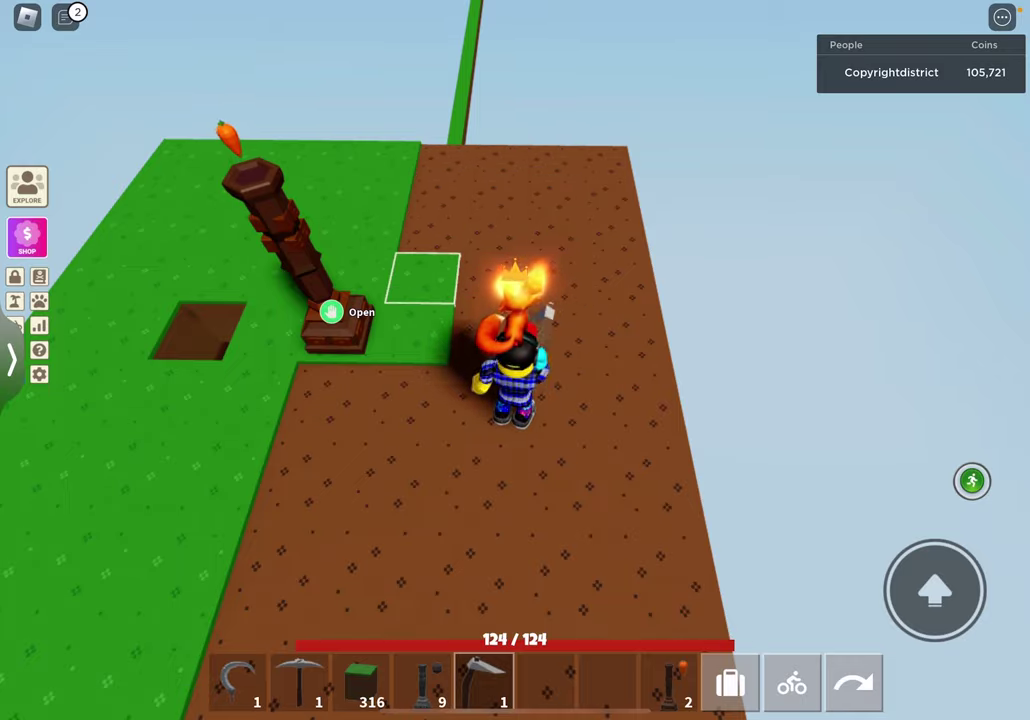
left_click_drag(140, 560, 140, 530)
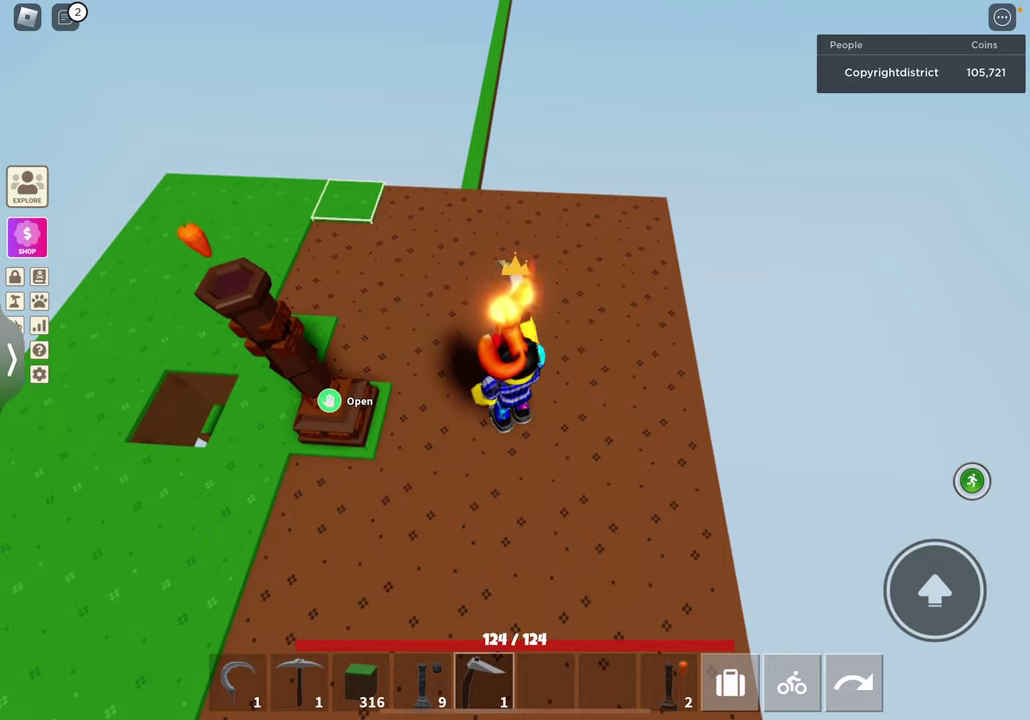
left_click_drag(600, 400, 400, 400)
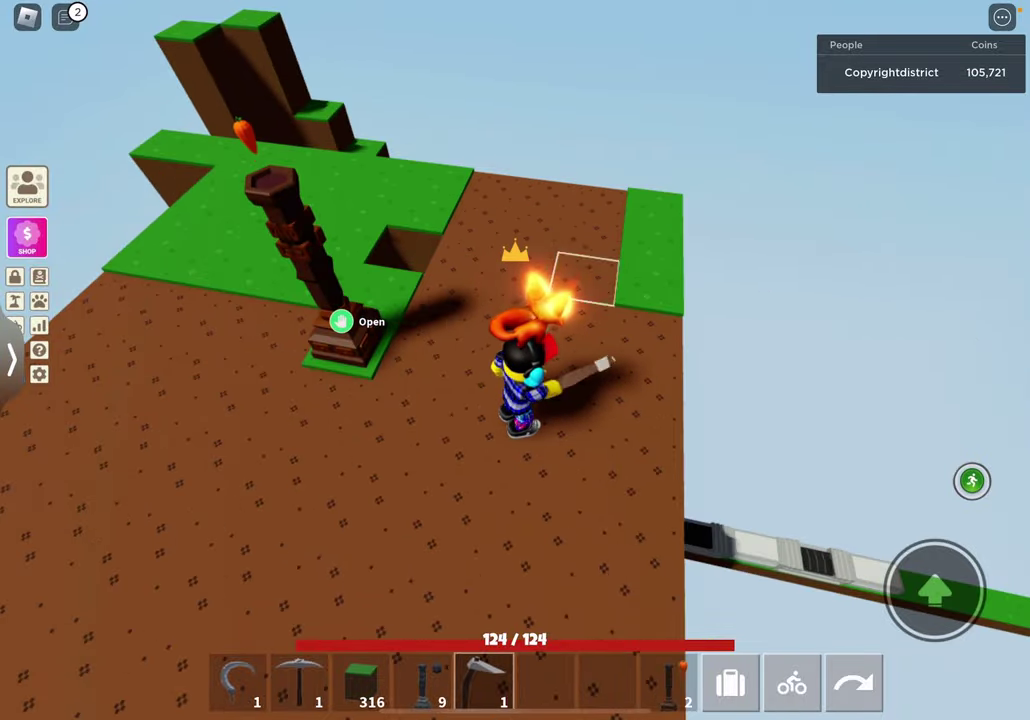
left_click_drag(700, 400, 400, 400)
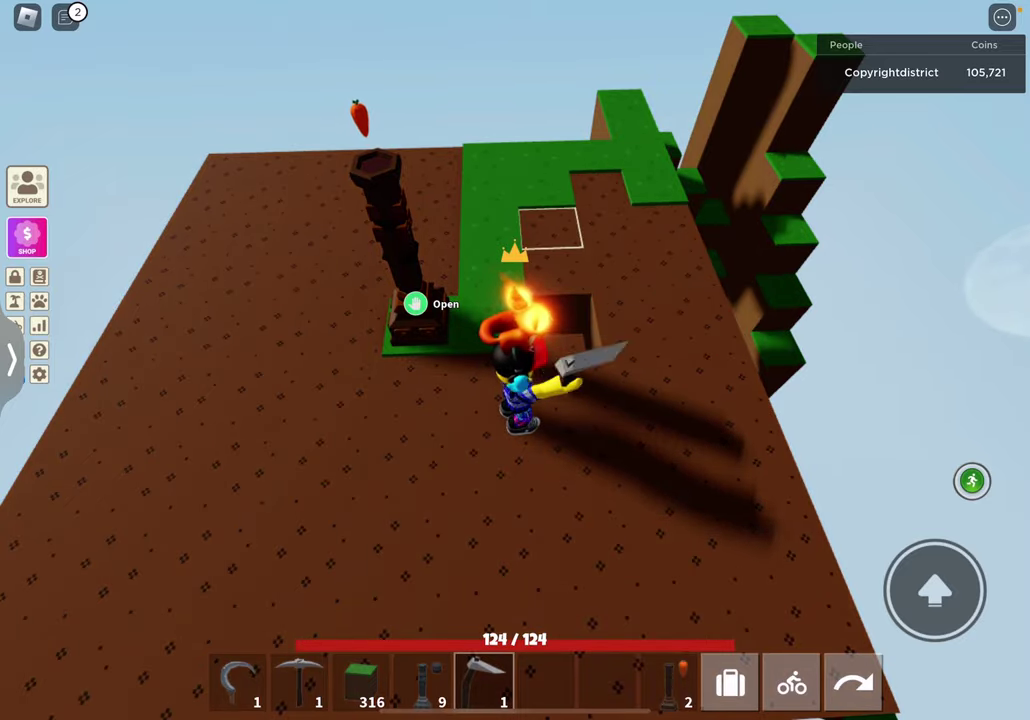
left_click_drag(700, 400, 500, 450)
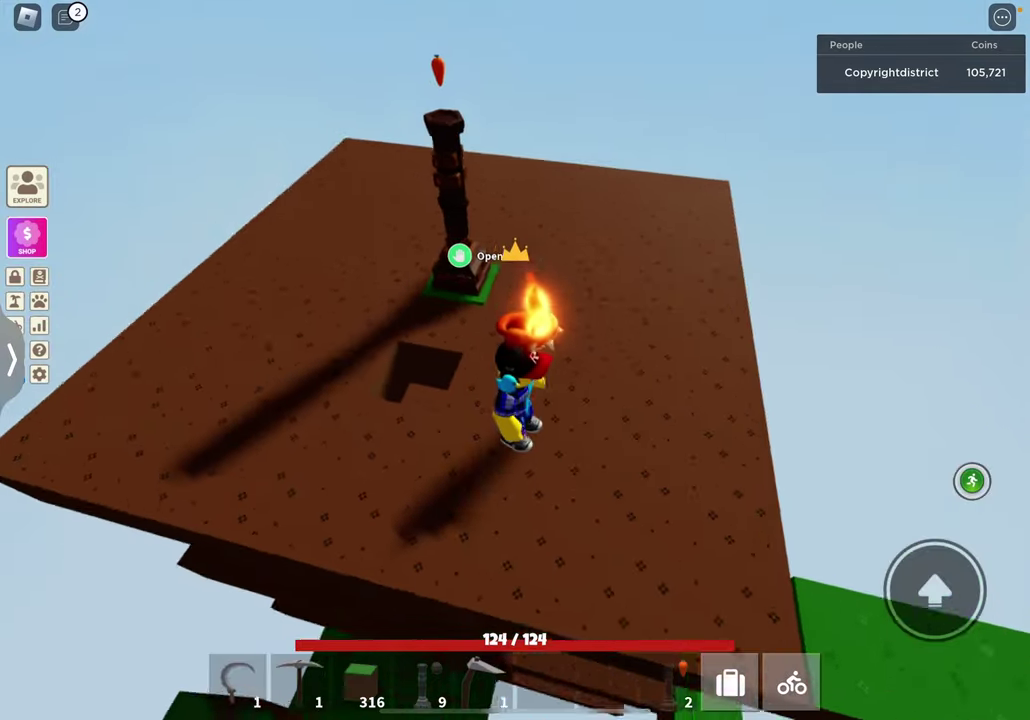
left_click_drag(650, 450, 650, 300)
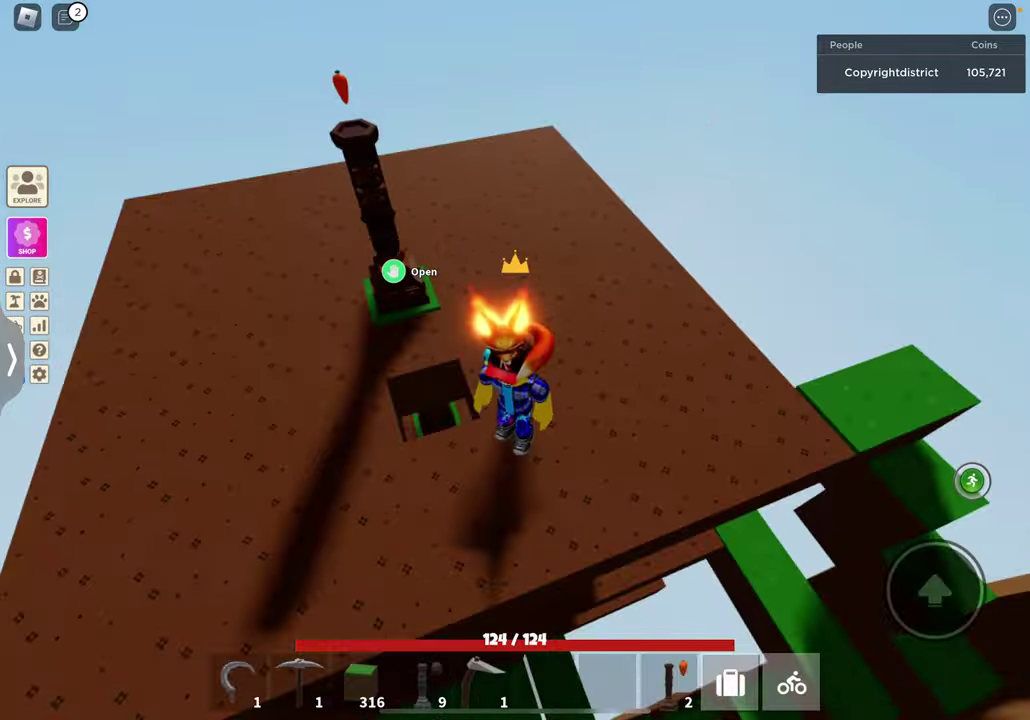
- Harvest the ripe lower-field carrots with the Iron Sickle, collecting 27 carrots and 12 seeds
left_click_drag(650, 400, 450, 300)
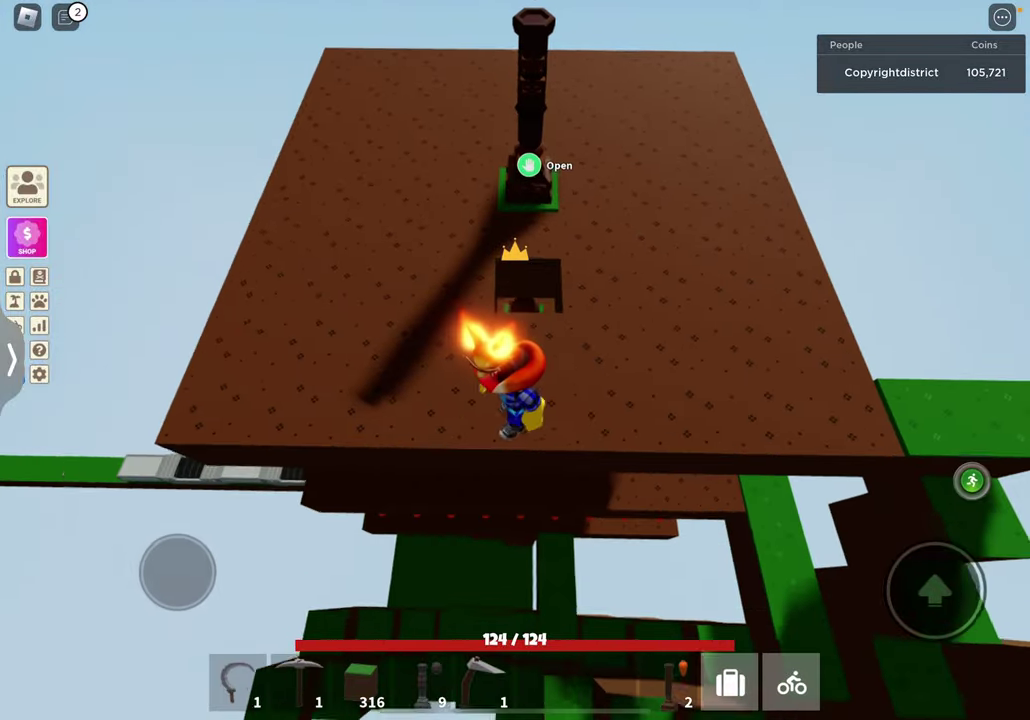
left_click_drag(600, 450, 600, 250)
left_click_drag(650, 400, 450, 250)
left_click_drag(600, 300, 600, 450)
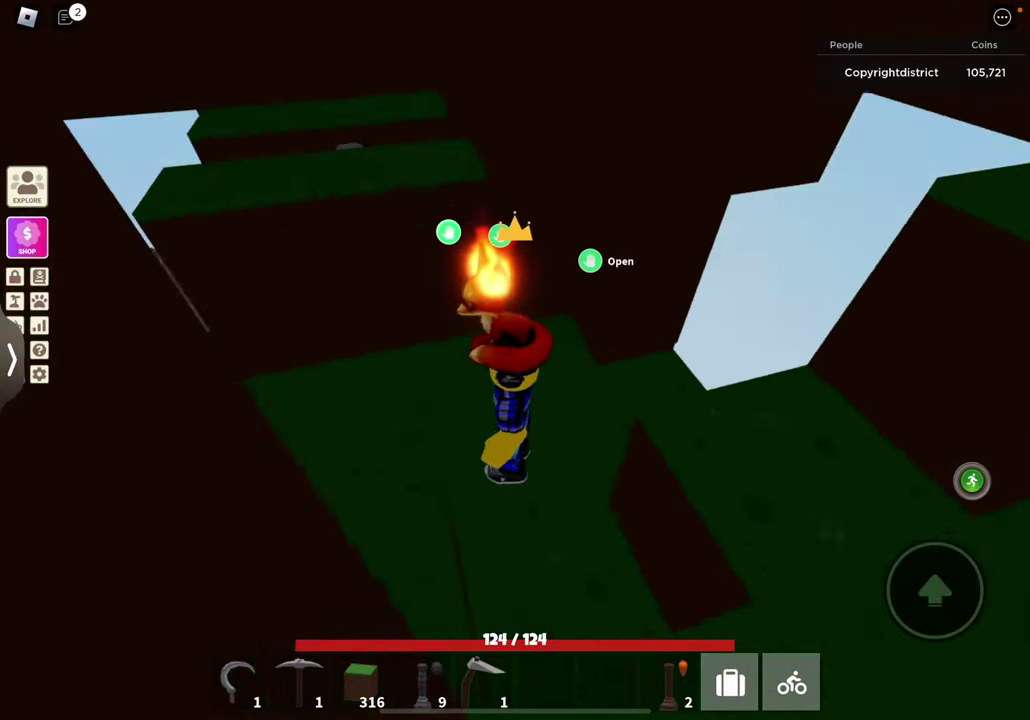
left_click_drag(650, 400, 500, 300)
left_click_drag(650, 400, 450, 300)
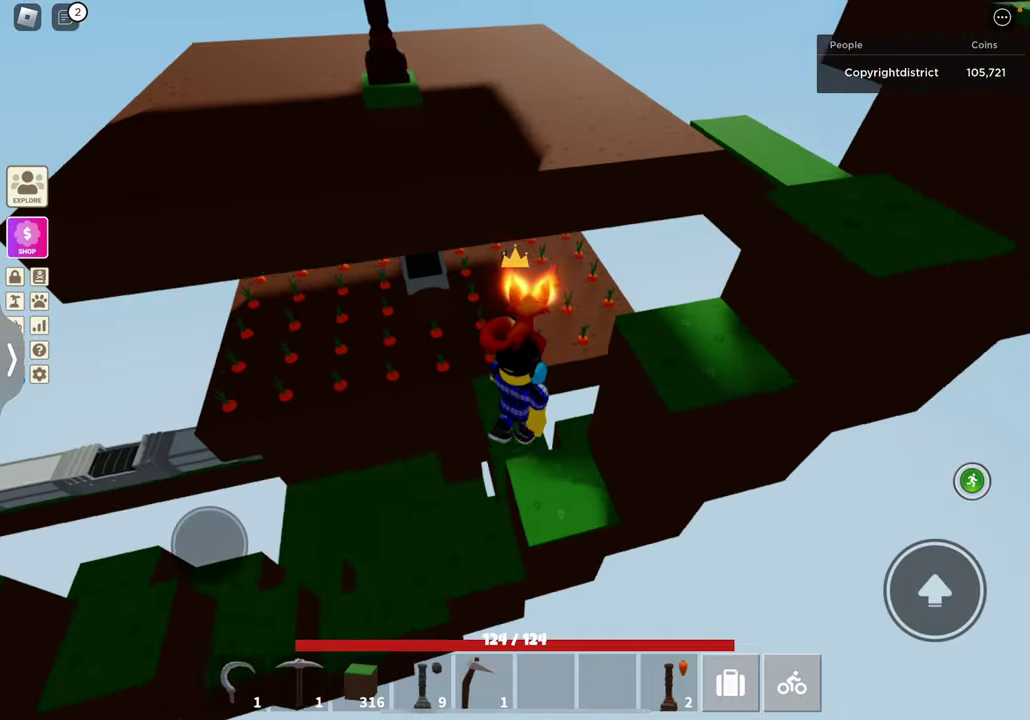
left_click_drag(600, 300, 600, 450)
left_click_drag(650, 400, 450, 300)
left_click_drag(600, 450, 600, 300)
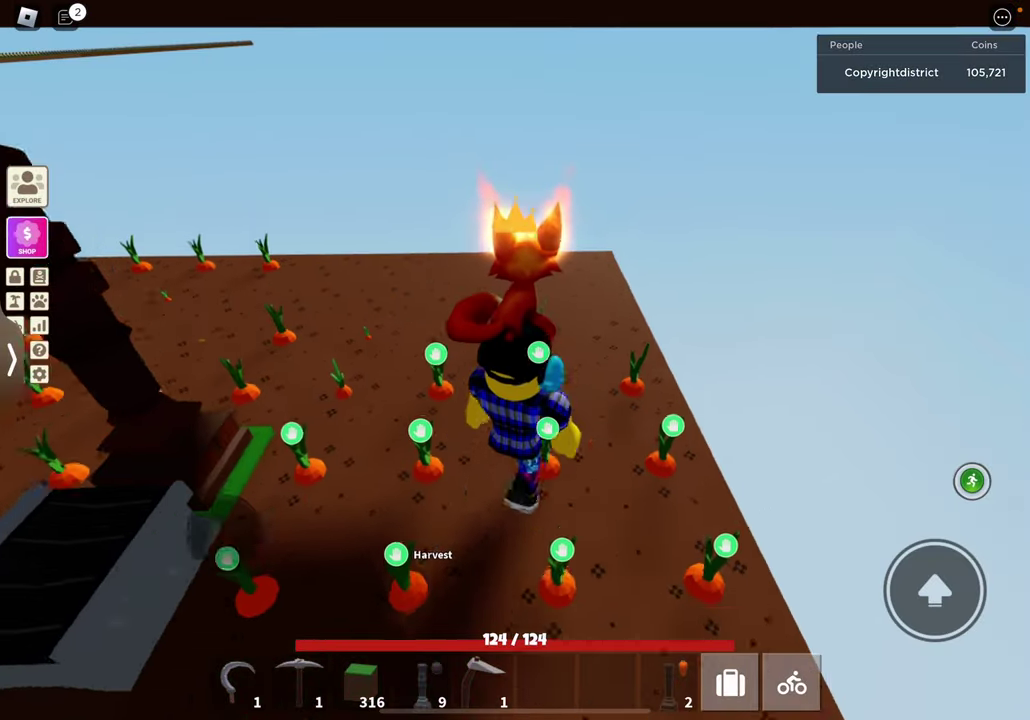
left_click_drag(650, 350, 500, 350)
left_click_drag(650, 300, 650, 450)
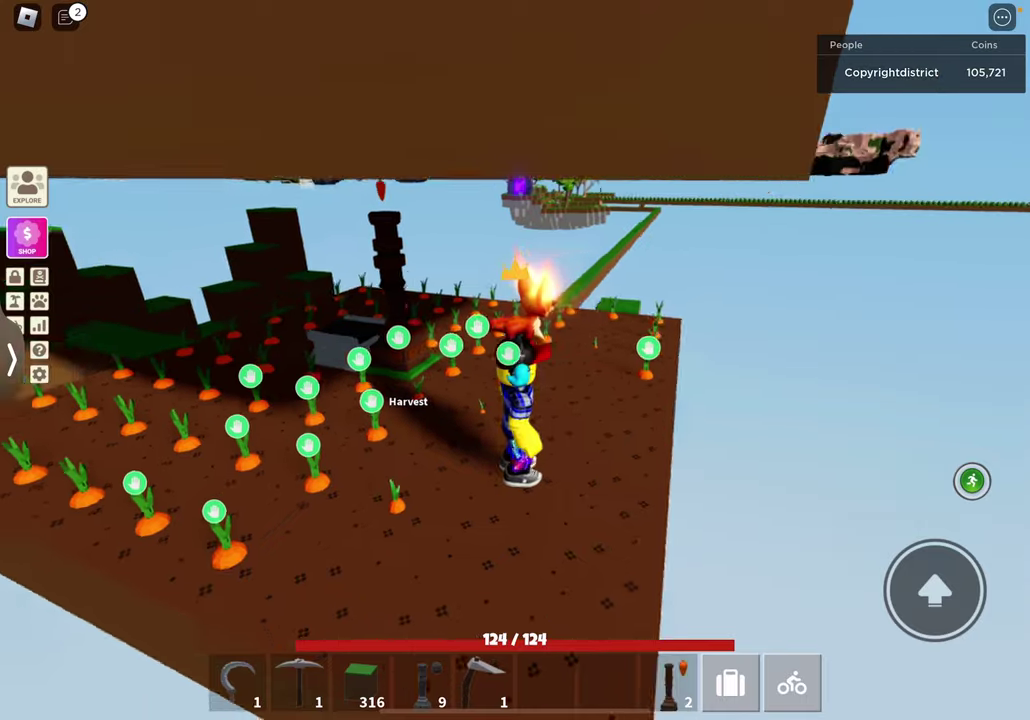
left_click_drag(650, 350, 550, 420)
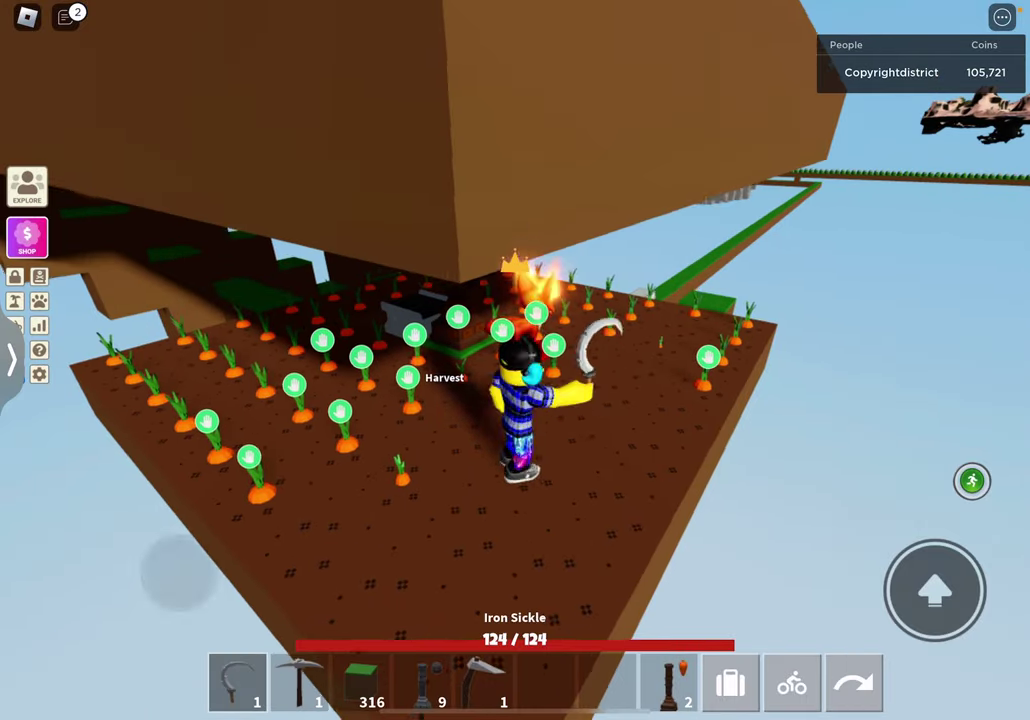
left_click_drag(650, 350, 500, 400)
left_click(440, 377)
left_click(500, 447)
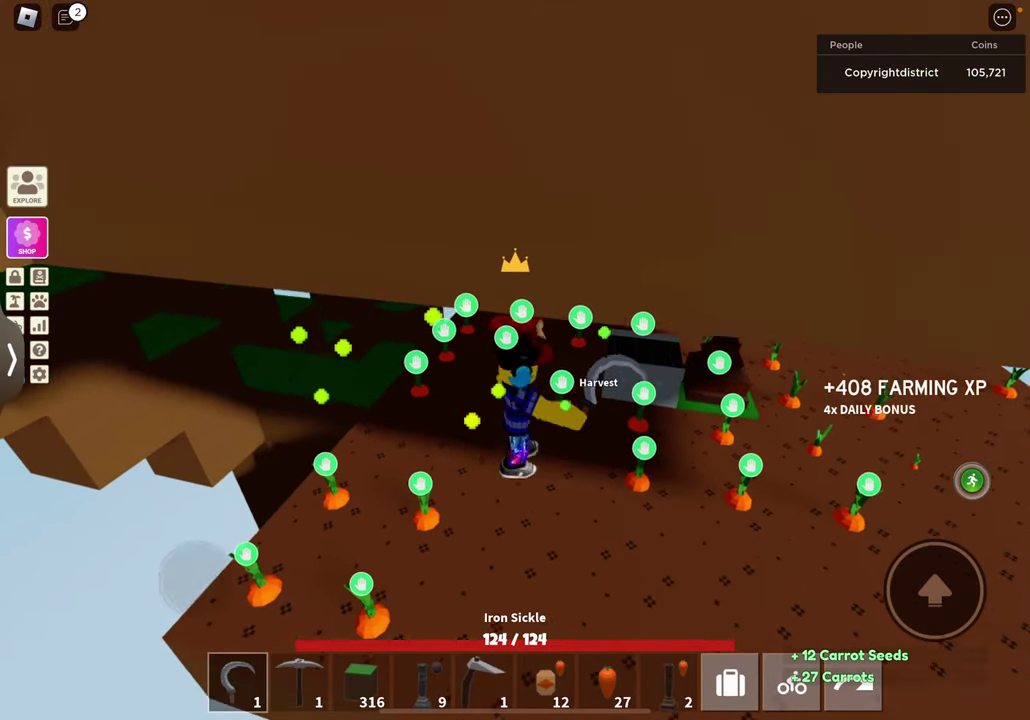
- Replant all 12 carrot seeds in the lower field soil
left_click(553, 685)
left_click_drag(650, 450, 550, 400)
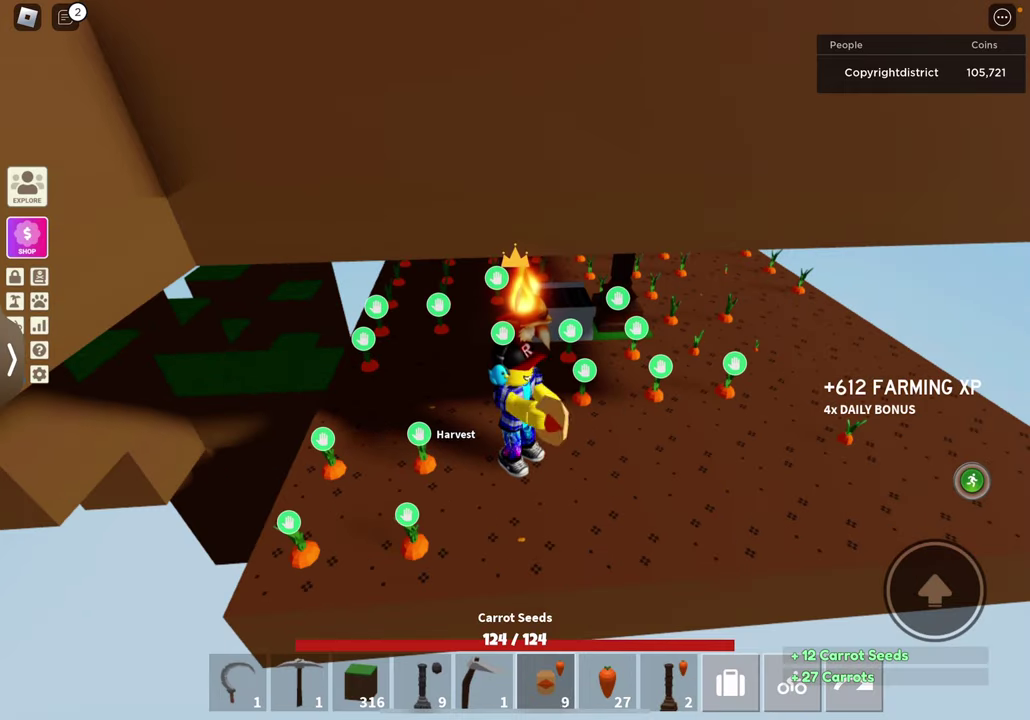
left_click_drag(650, 400, 500, 400)
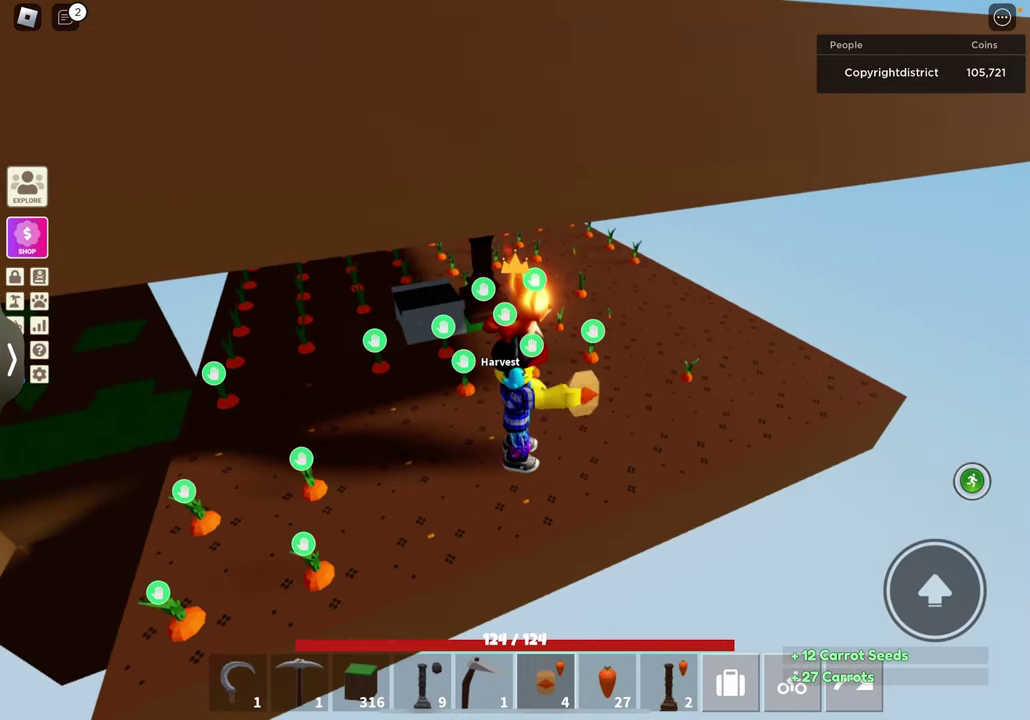
left_click_drag(650, 400, 500, 400)
left_click_drag(650, 400, 500, 400)
mouse_move(650, 400)
left_mouse_down()
mouse_move(500, 300)
mouse_move(500, 400)
left_mouse_up()
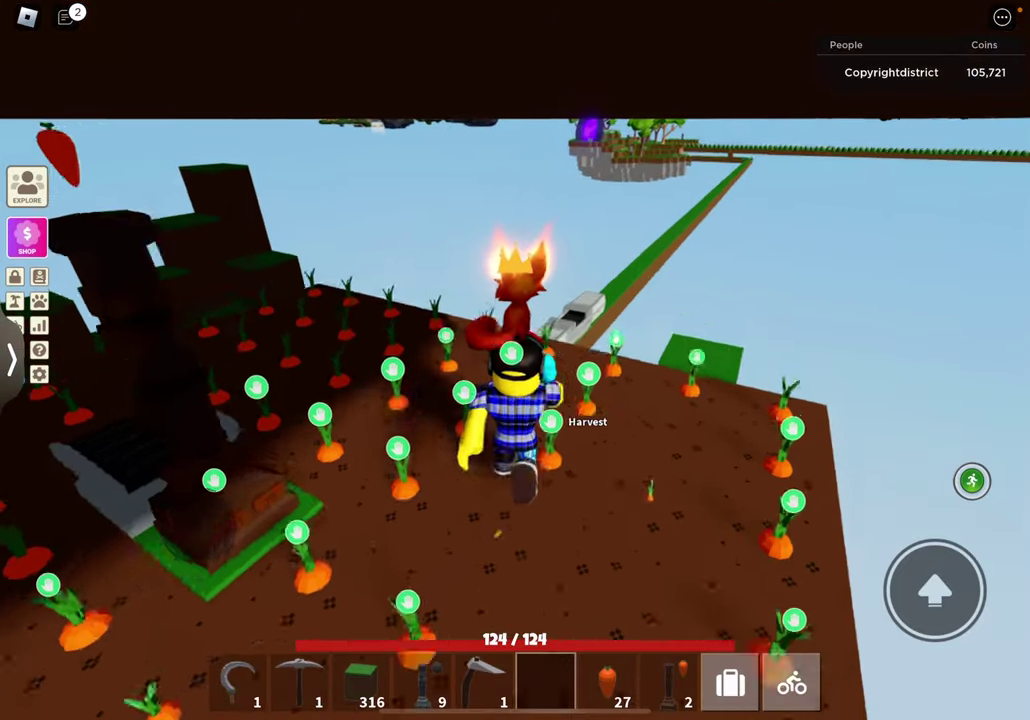
- Run along the long grass bridge toward the dark wooden structure, looking back at the farm
left_click_drag(650, 400, 500, 300)
left_click_drag(190, 540, 190, 480)
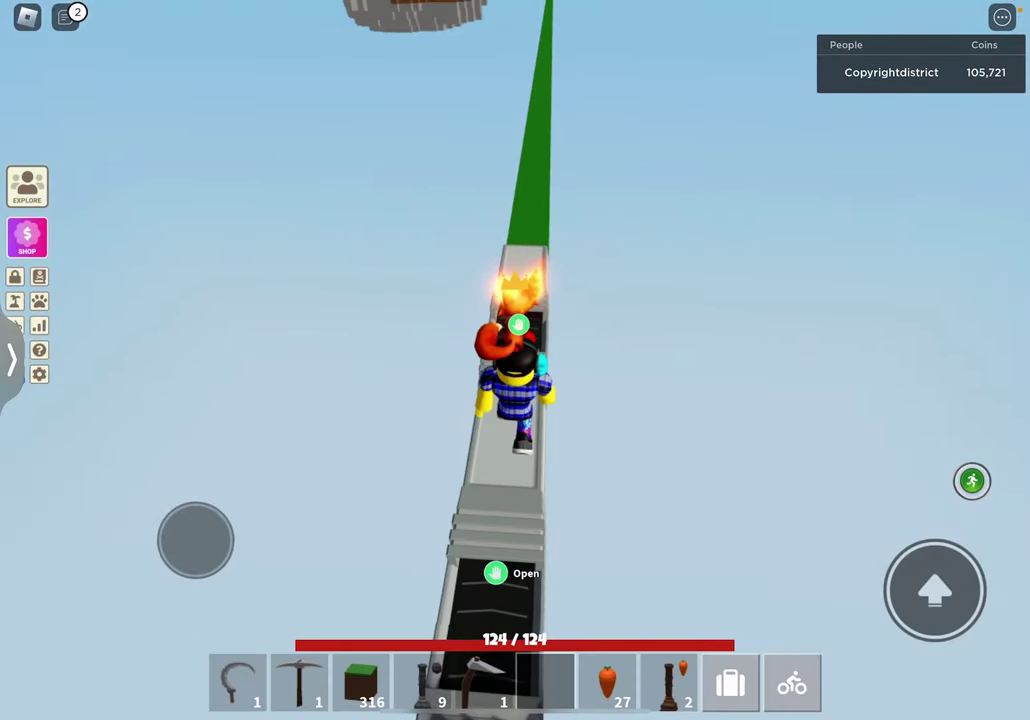
left_click_drag(192, 540, 198, 480)
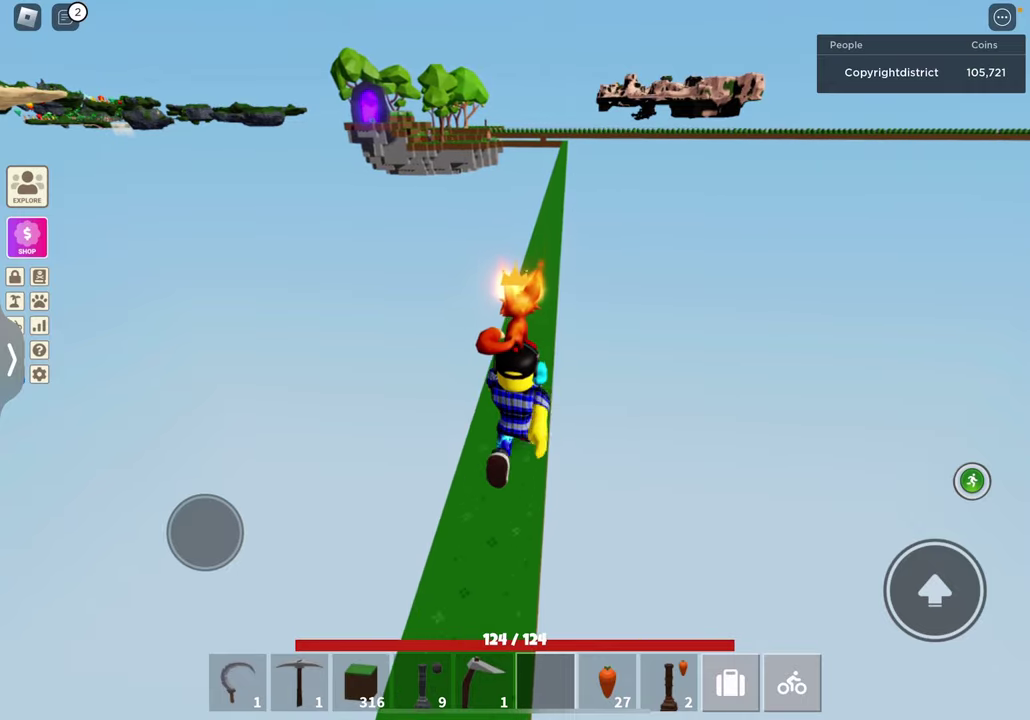
left_click_drag(198, 530, 198, 480)
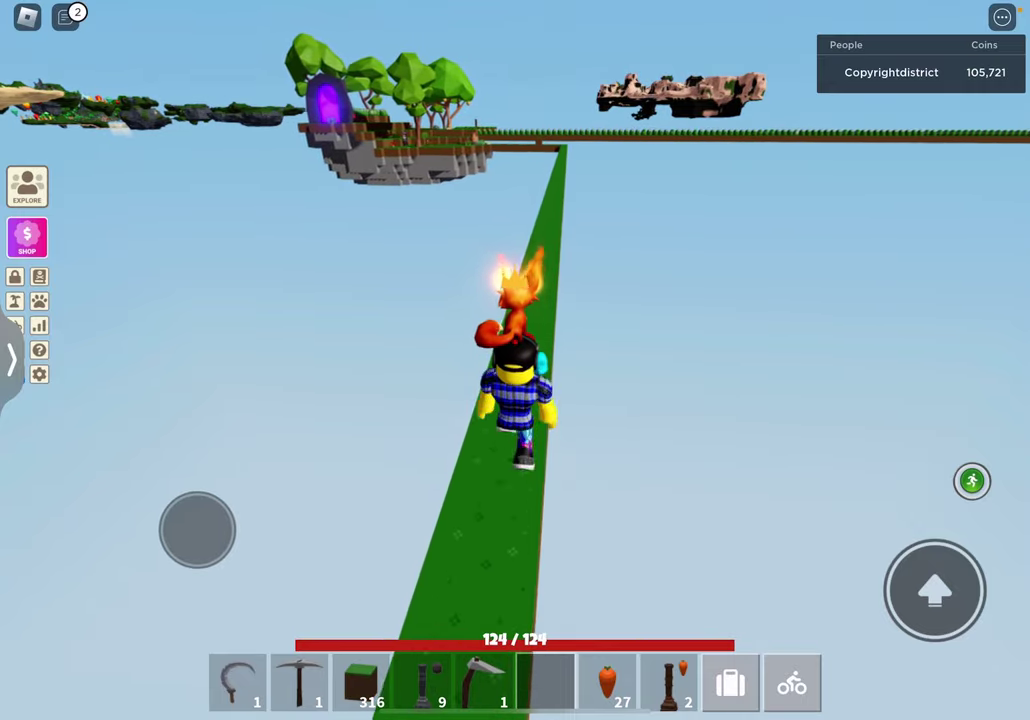
left_click_drag(198, 530, 198, 480)
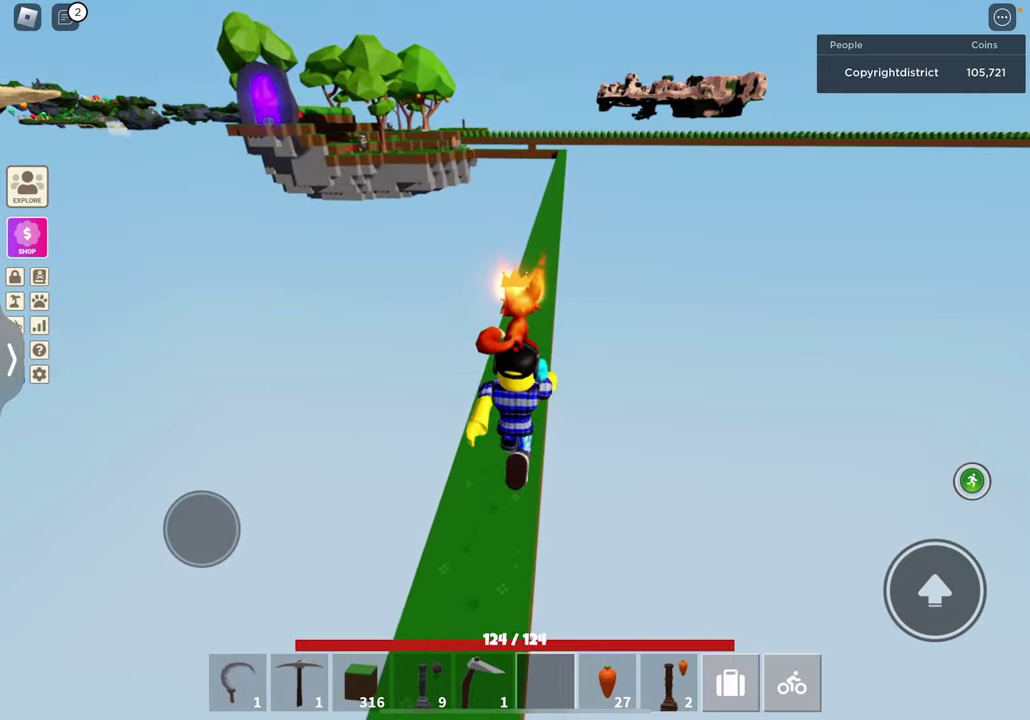
left_click_drag(600, 350, 300, 350)
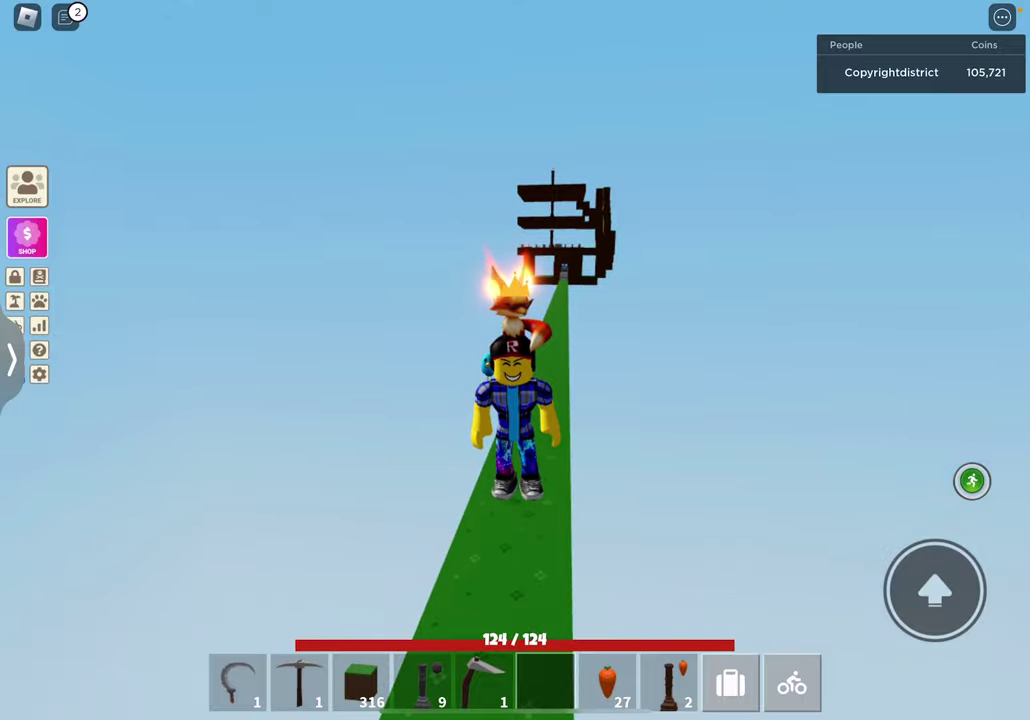
mouse_move(600, 350)
left_mouse_down()
mouse_move(800, 350)
mouse_move(600, 350)
left_mouse_up()
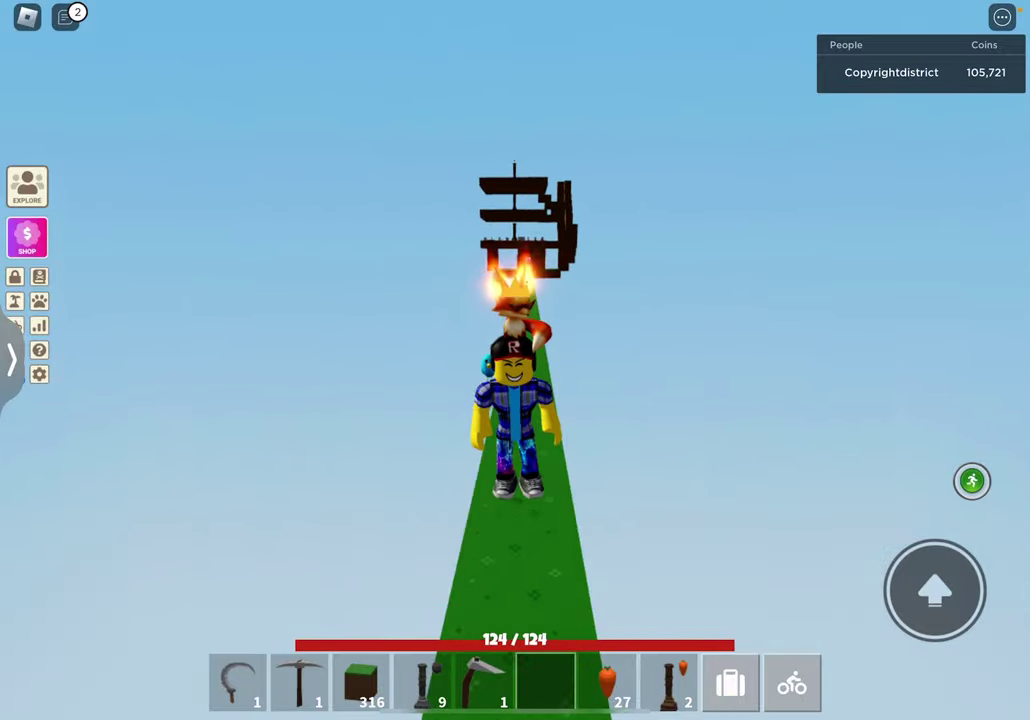